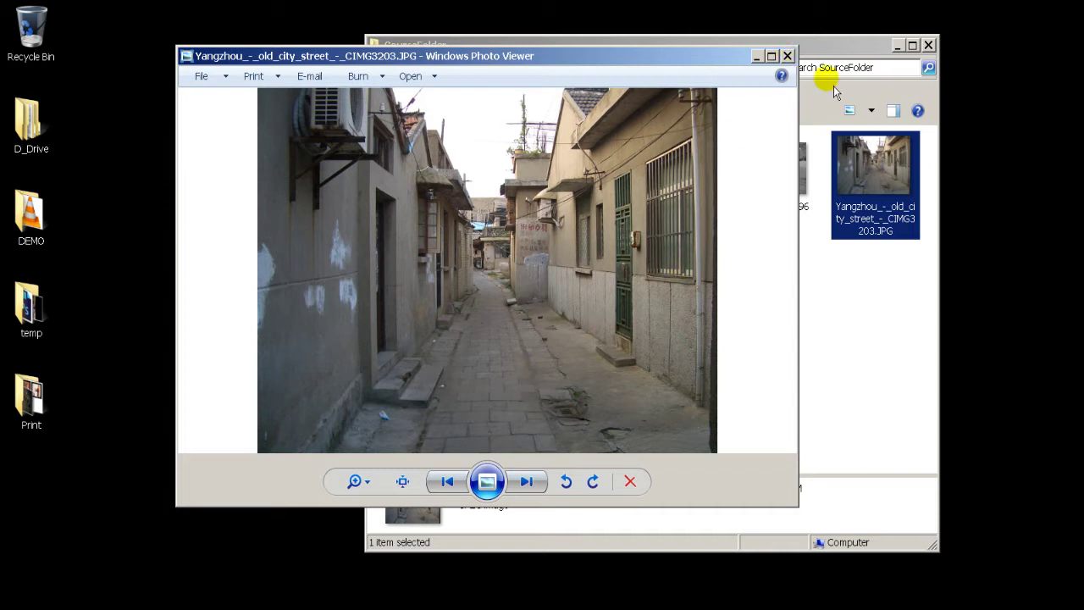
Close the street photo viewer, minimize the SourceFolder window, switch to Maya and deselect the plane
left_click(788, 55)
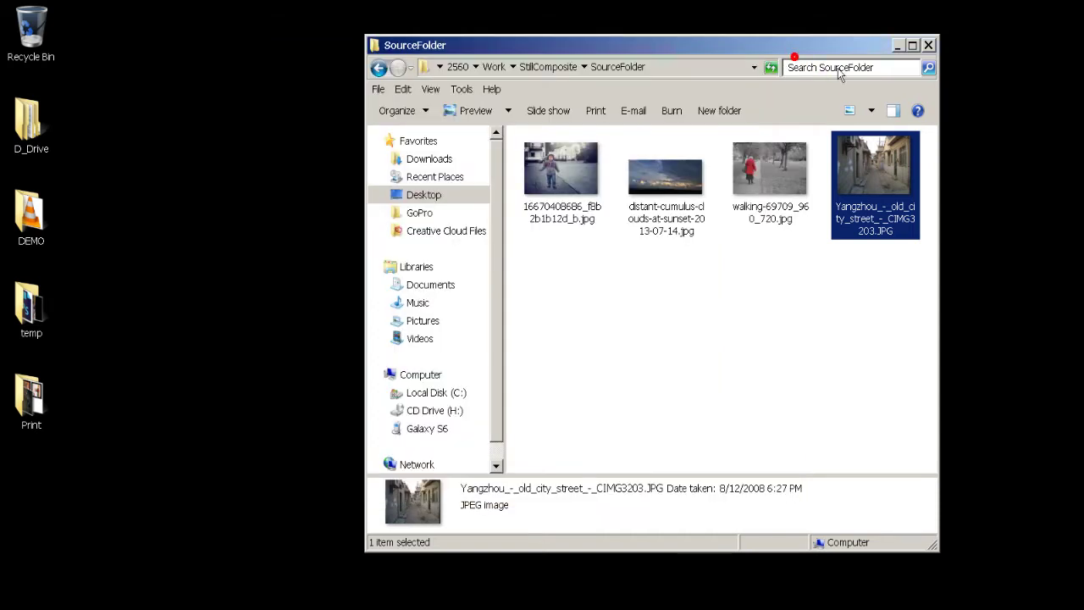
left_click(898, 45)
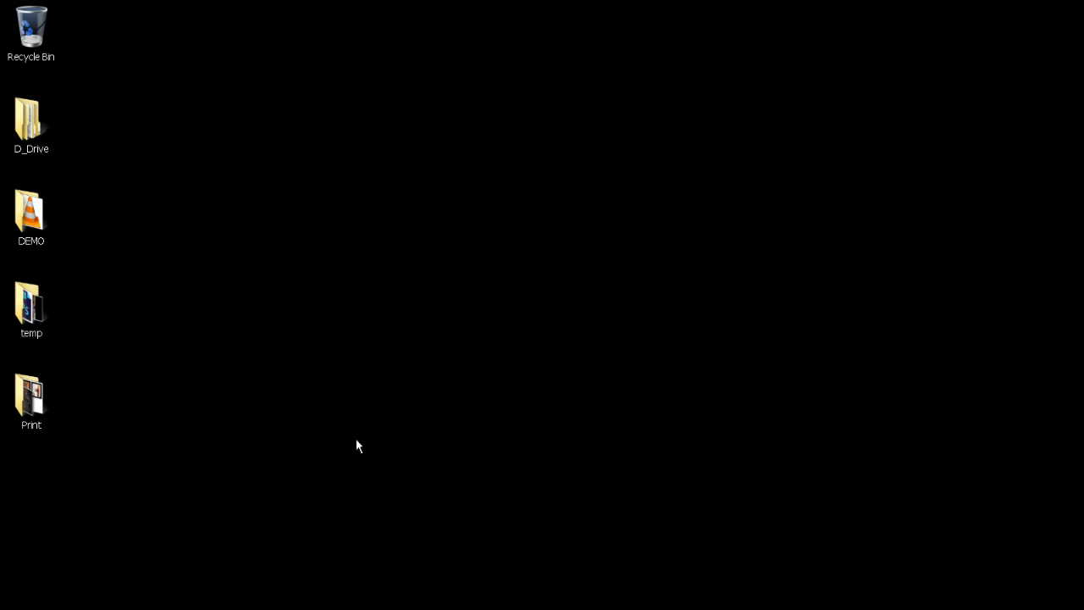
mouse_move(487, 607)
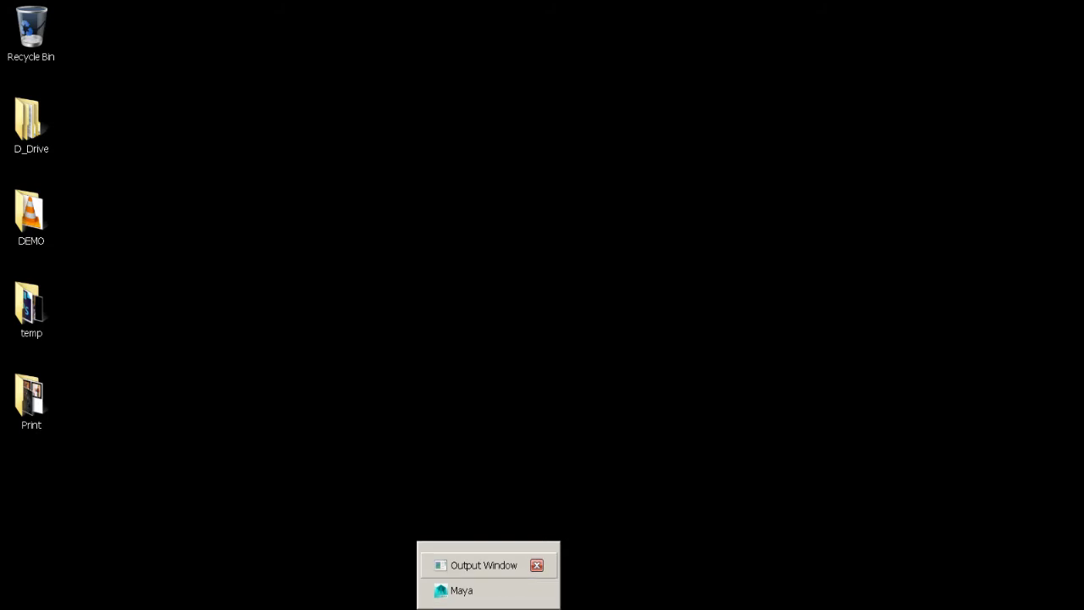
left_click(464, 591)
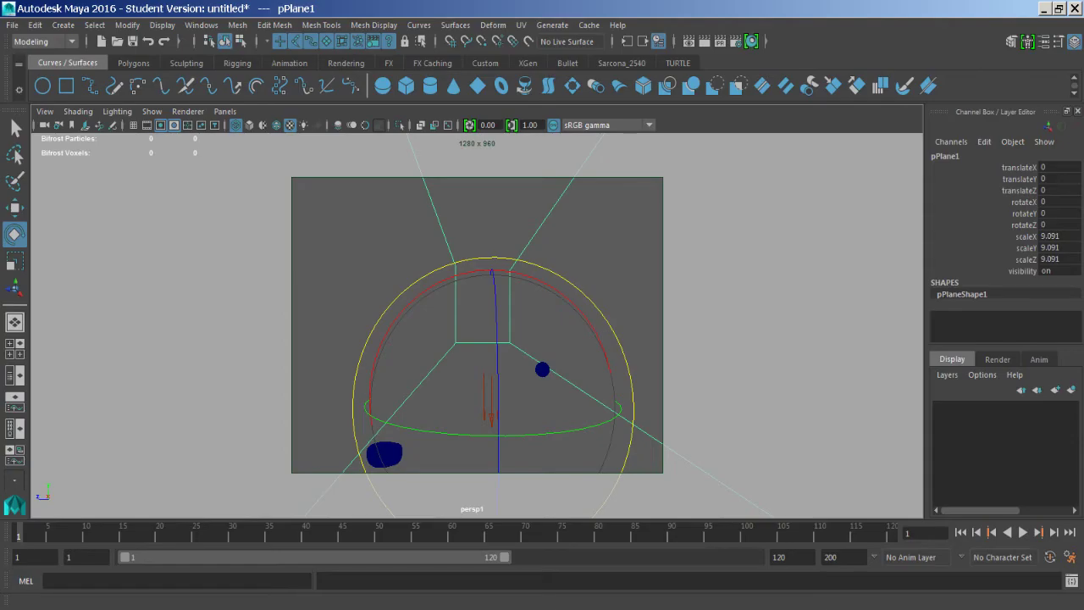
left_click(491, 217)
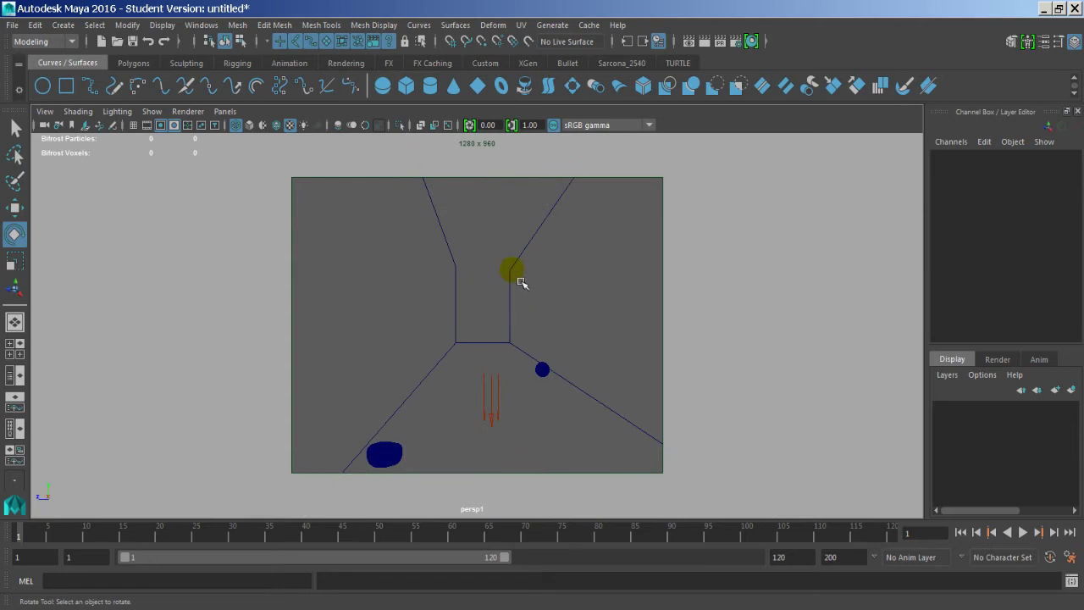
Set the display mode of the existing camera's image plane to RGB
key("space")
left_click_drag(570, 248, 570, 203)
left_click_drag(501, 336, 421, 233, "alt")
key("space")
left_click(47, 113)
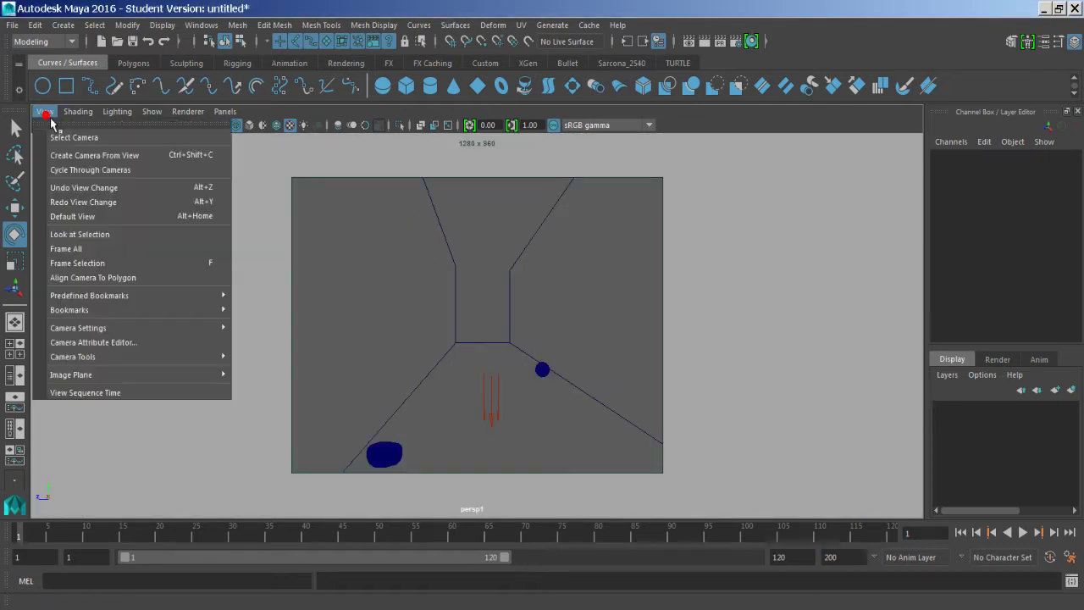
left_click(53, 138)
key("ctrl+a")
left_click(829, 172)
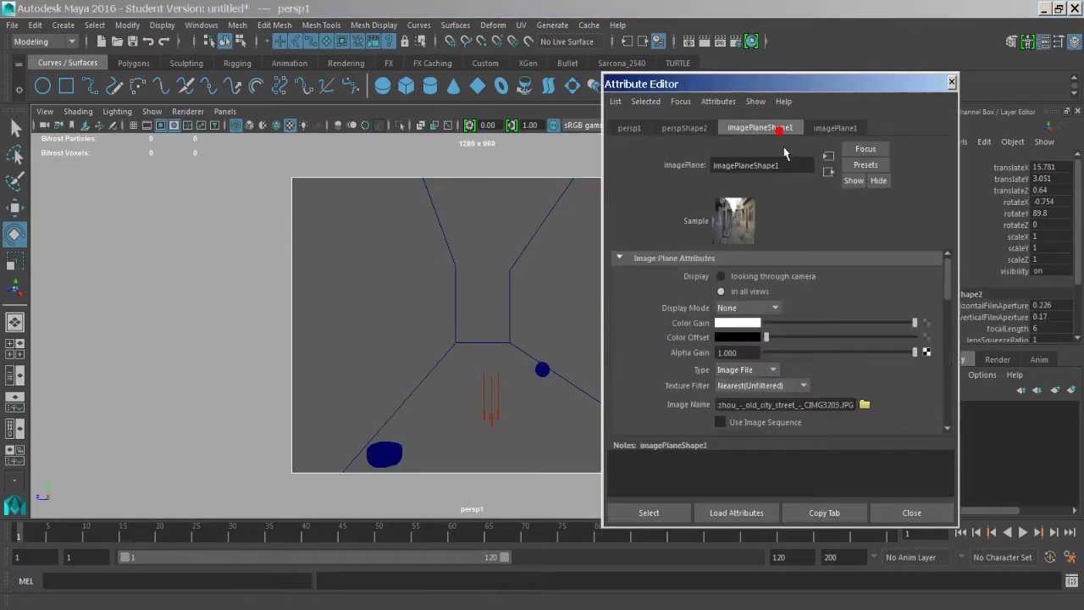
left_click(749, 308)
left_click(757, 354)
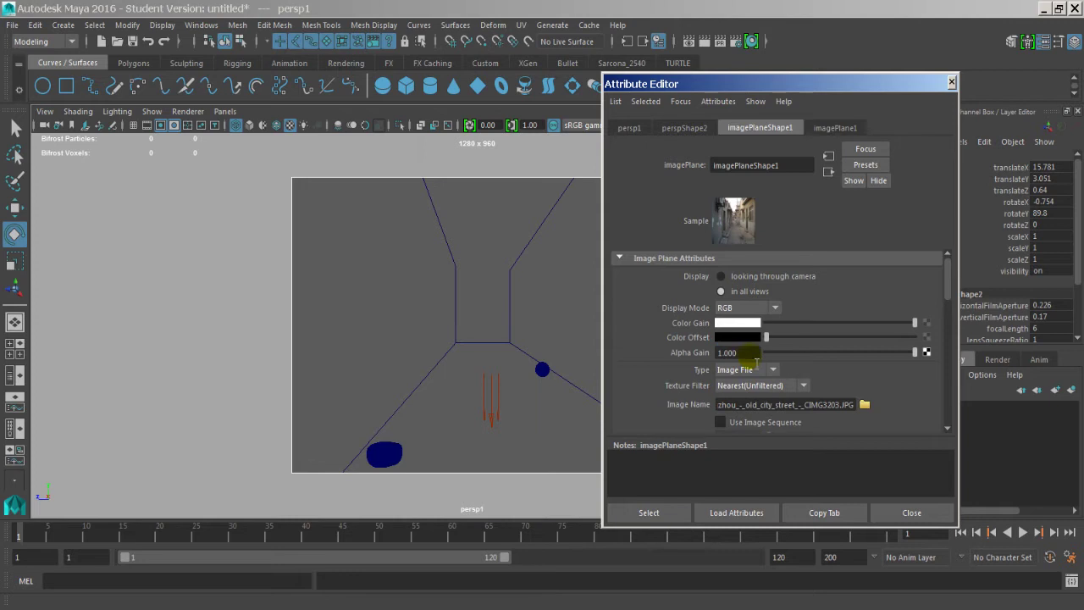
left_click(912, 513)
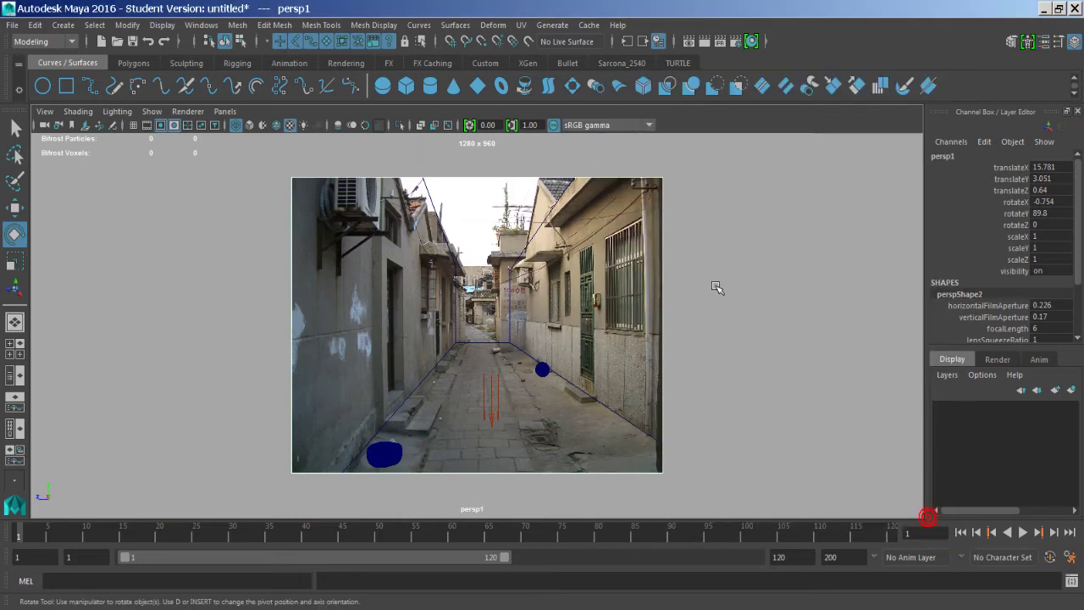
Examine how the two balls and the wall and ground geometry line up with the street photo
left_click(542, 390)
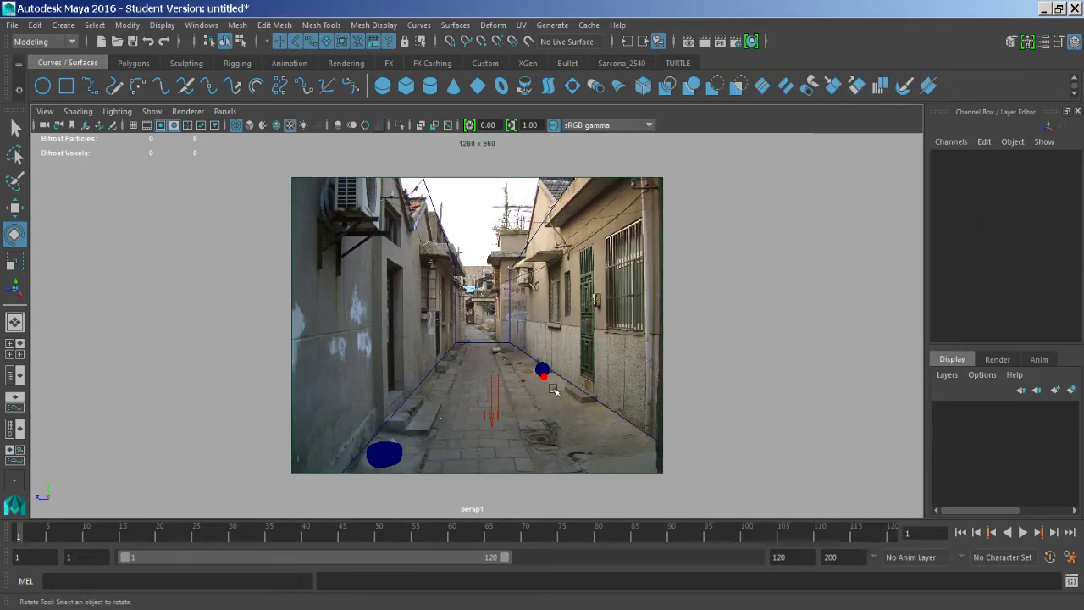
left_click(543, 371)
left_click(404, 455)
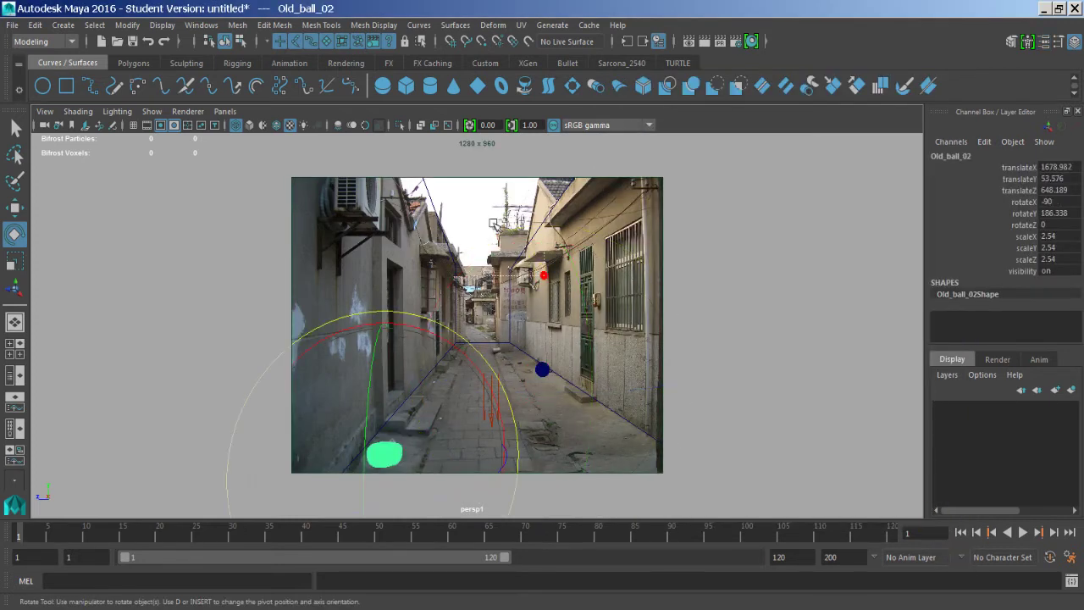
left_click_drag(493, 222, 458, 203)
left_click(627, 261)
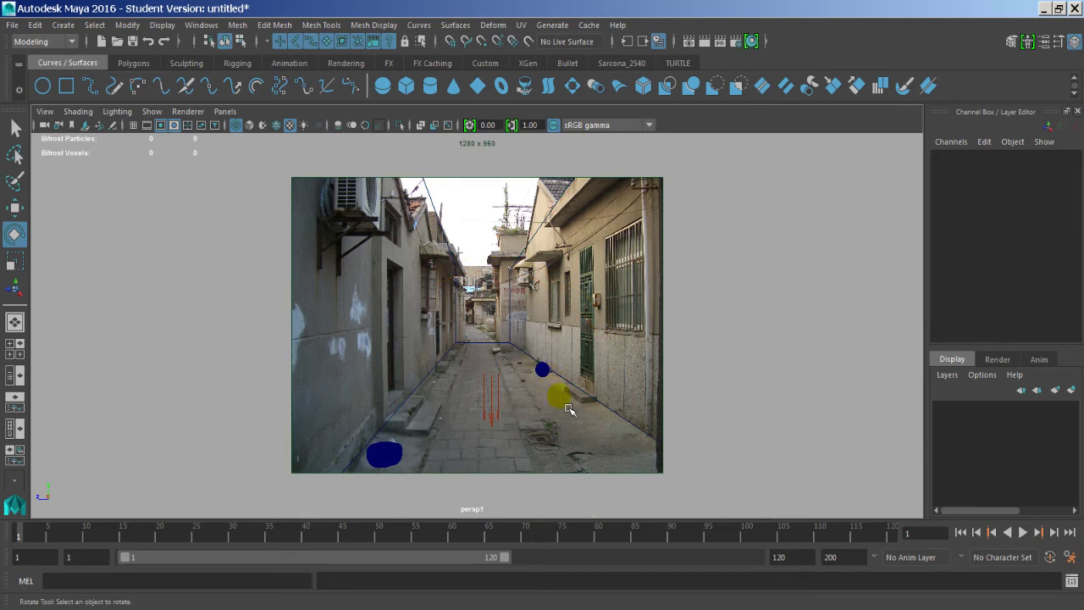
Switch to the perspective view and examine the far ball and the room geometry from other angles
key("space")
left_click_drag(518, 301, 512, 252)
left_click(558, 384)
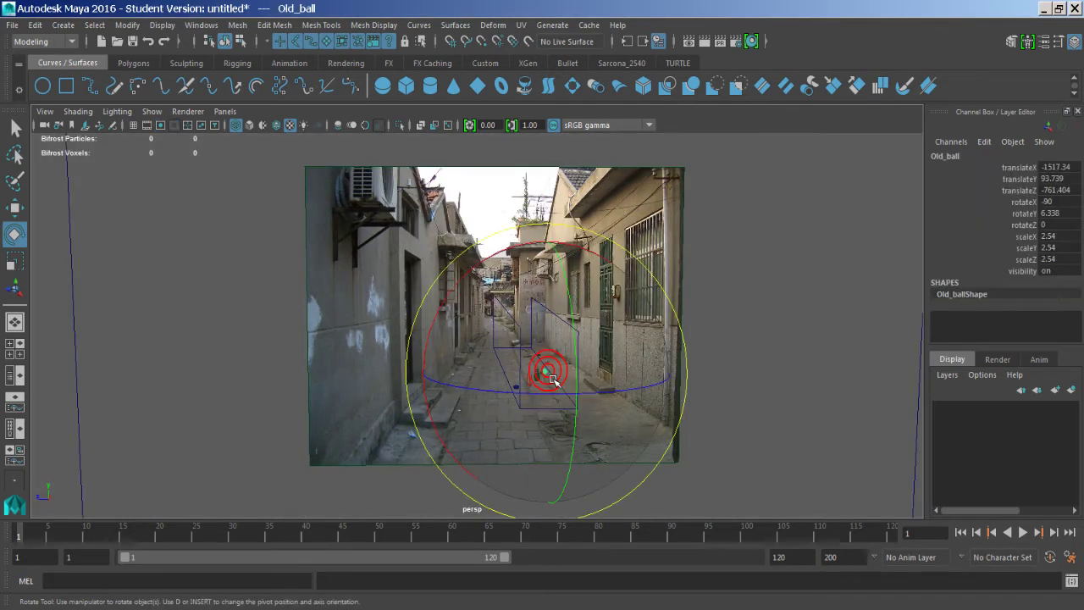
key("f")
right_click_drag(398, 308, 293, 283, "alt")
left_click_drag(293, 283, 412, 311, "alt")
key("r")
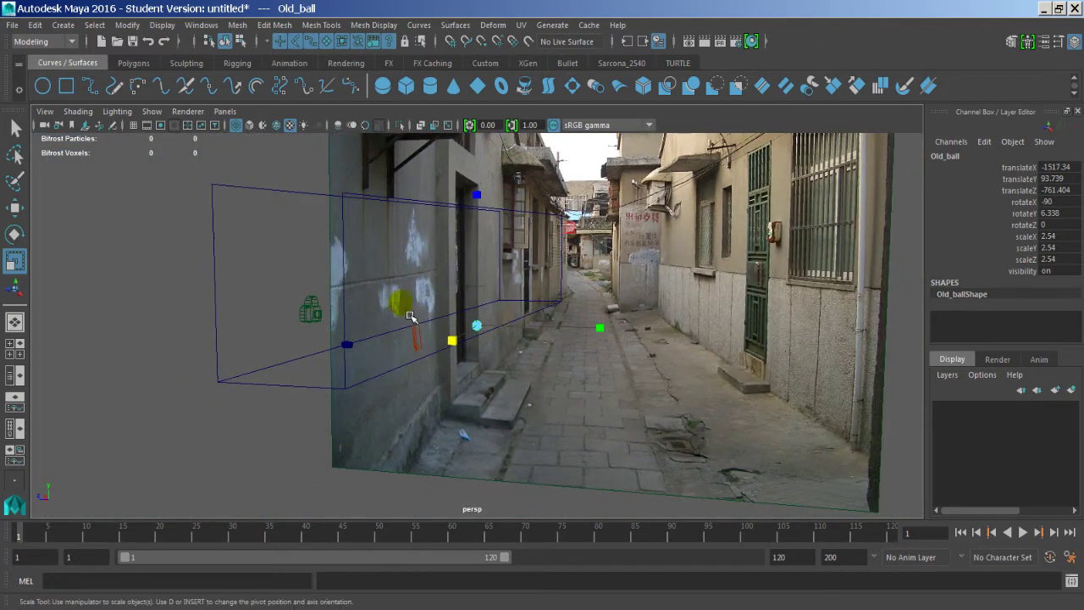
Create a new perspective camera and look through it in the viewport
left_click(225, 111)
mouse_move(242, 140)
mouse_move(338, 126)
left_click(394, 141)
Hide the old scene geometry, leaving the image plane and its camera displayed
right_click_drag(559, 259, 381, 273, "alt")
right_click_drag(518, 270, 449, 279, "alt")
left_click_drag(597, 443, 222, 150)
key("ctrl+h")
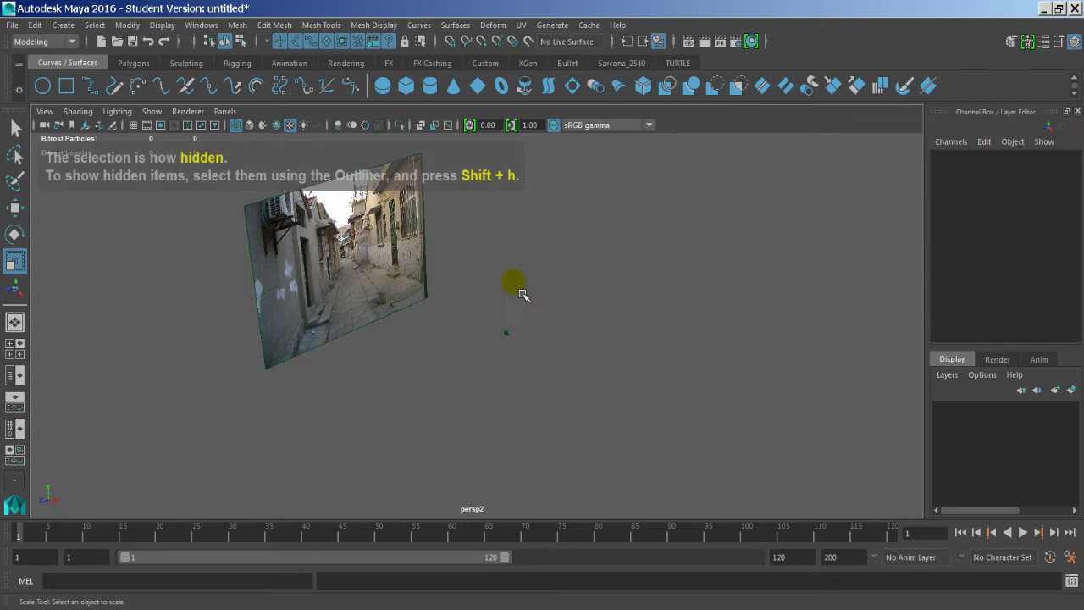
left_click(579, 379)
left_click(572, 379)
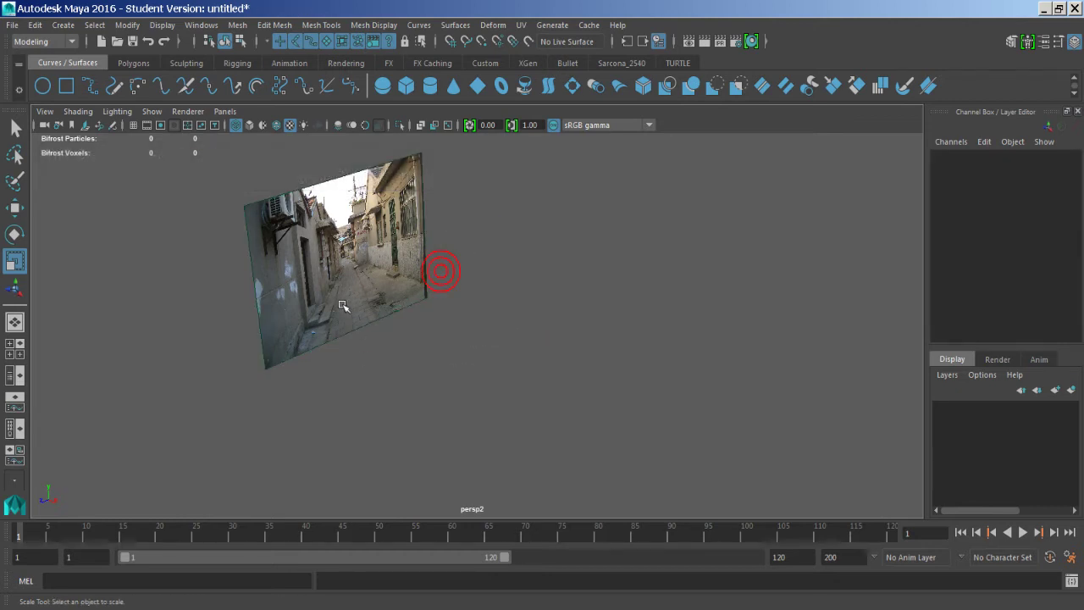
Set the old image plane's display mode to None and hide its camera
left_click(343, 305)
key("ctrl+a")
left_click(752, 309)
left_click(754, 324)
left_click(906, 512)
left_click(692, 336)
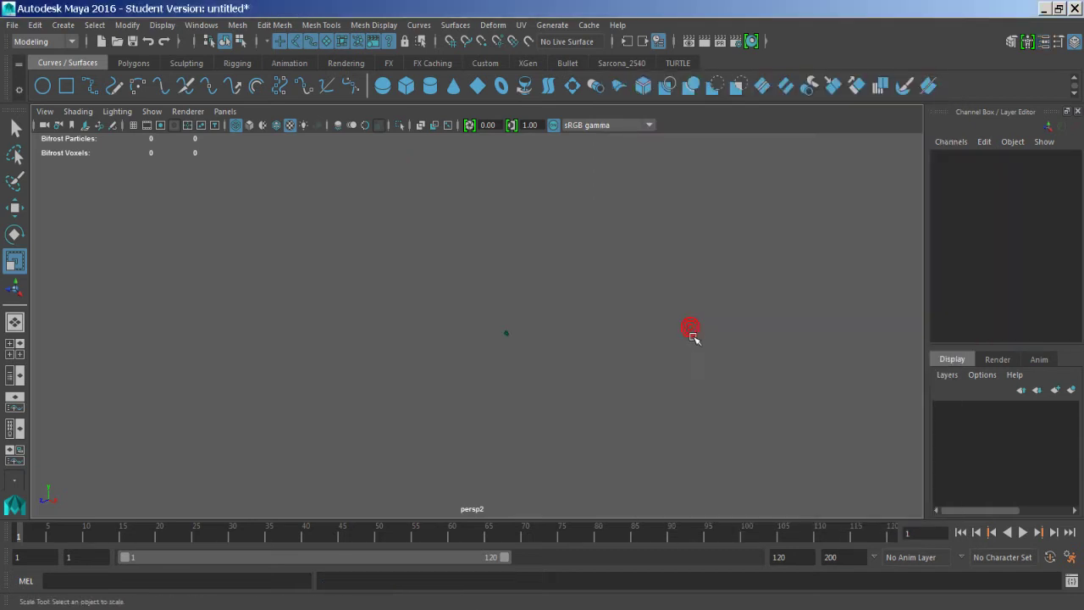
left_click_drag(484, 285, 439, 306)
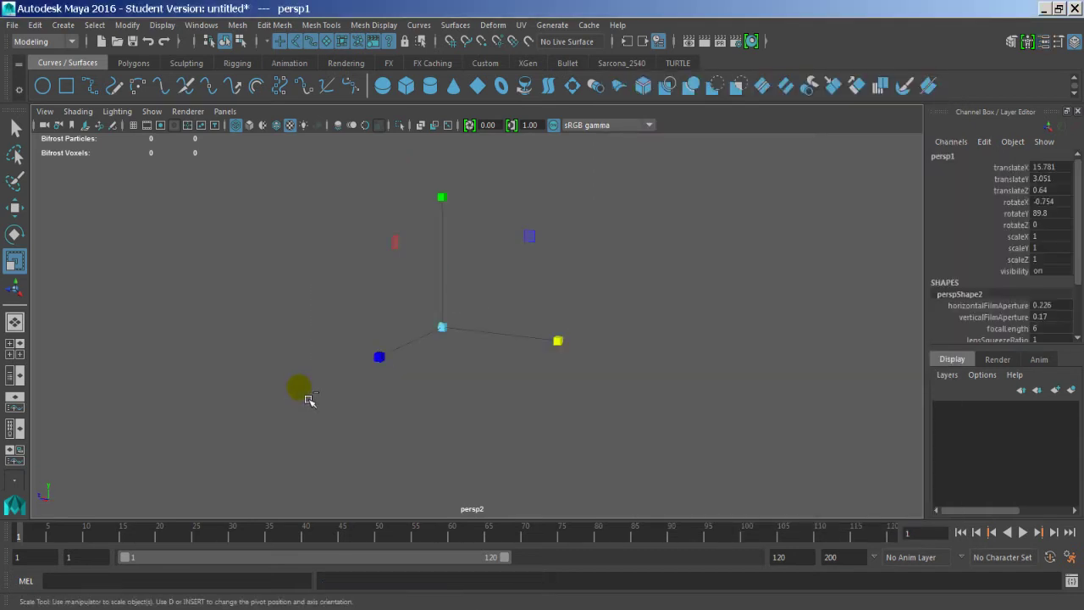
key("ctrl+h")
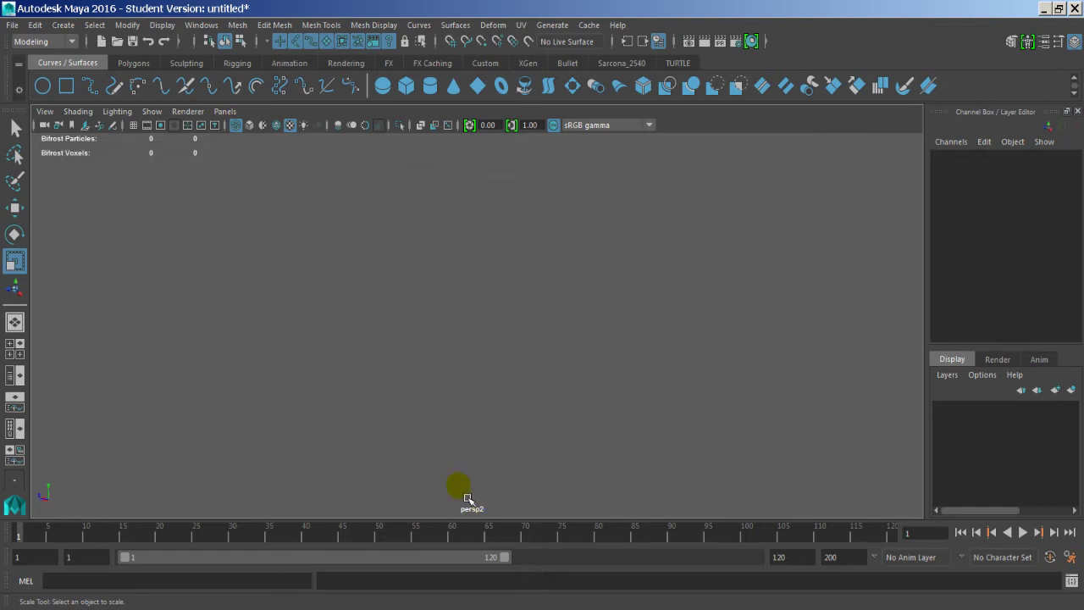
Start importing an image plane for the new camera and browse from the Desktop's D_Drive to the 2560\Work\StillComposite folder
left_click(47, 112)
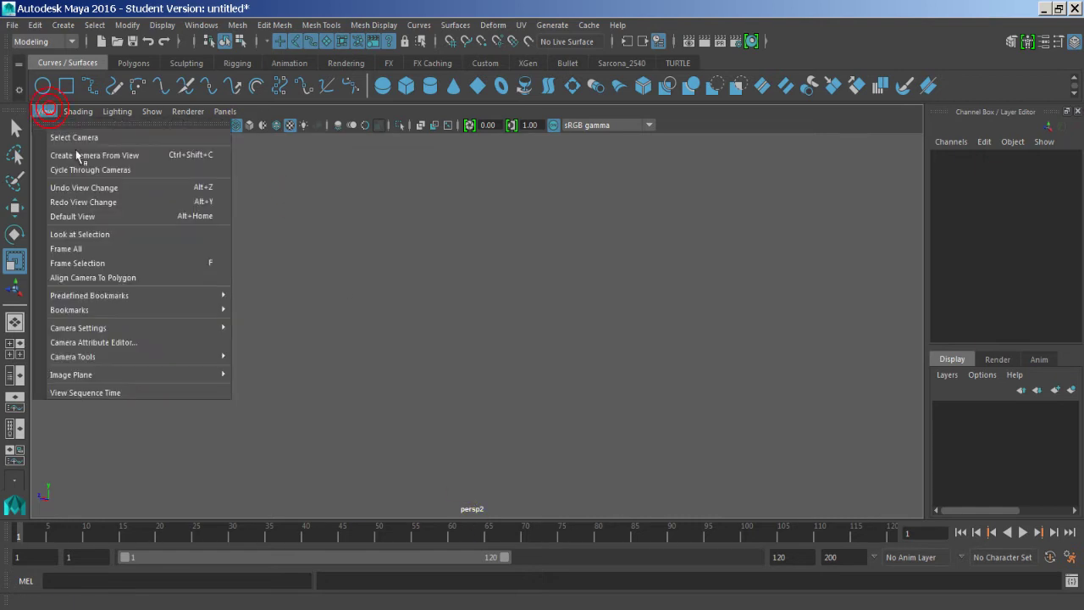
mouse_move(172, 386)
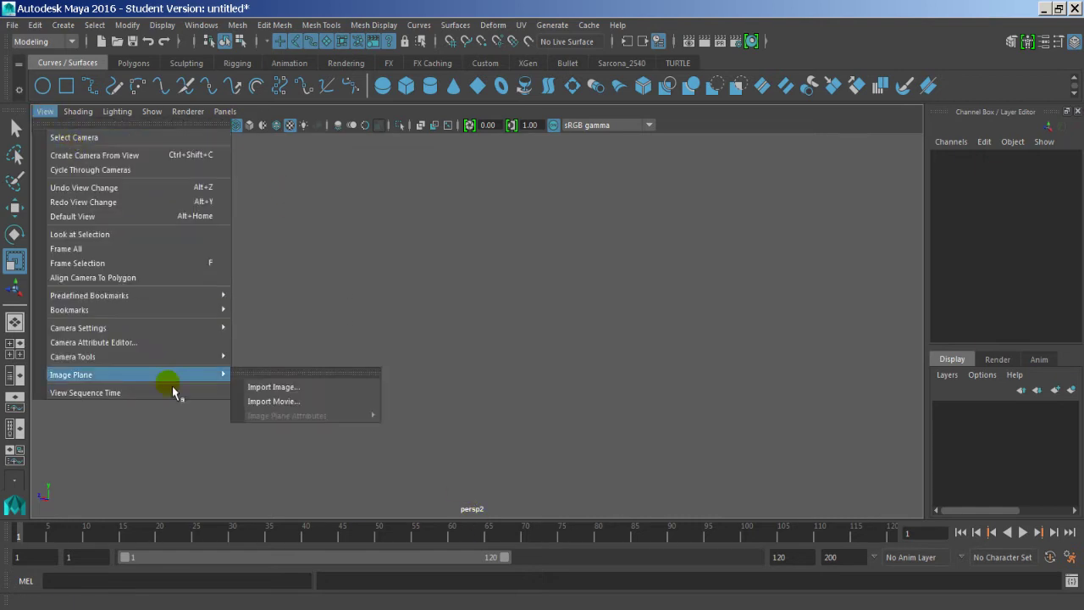
left_click(267, 386)
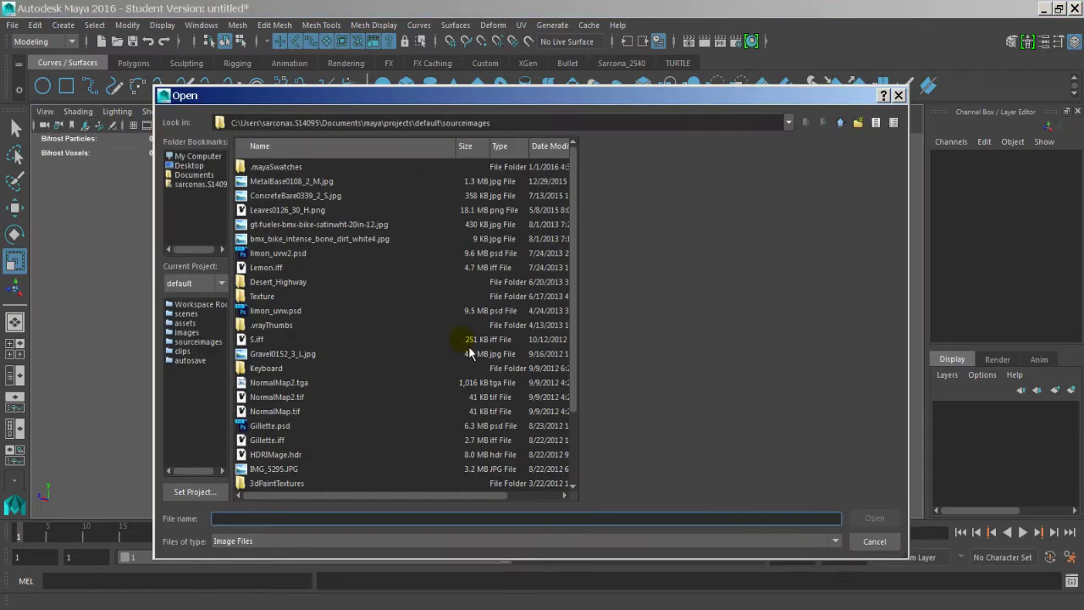
left_click(190, 165)
double_click(270, 182)
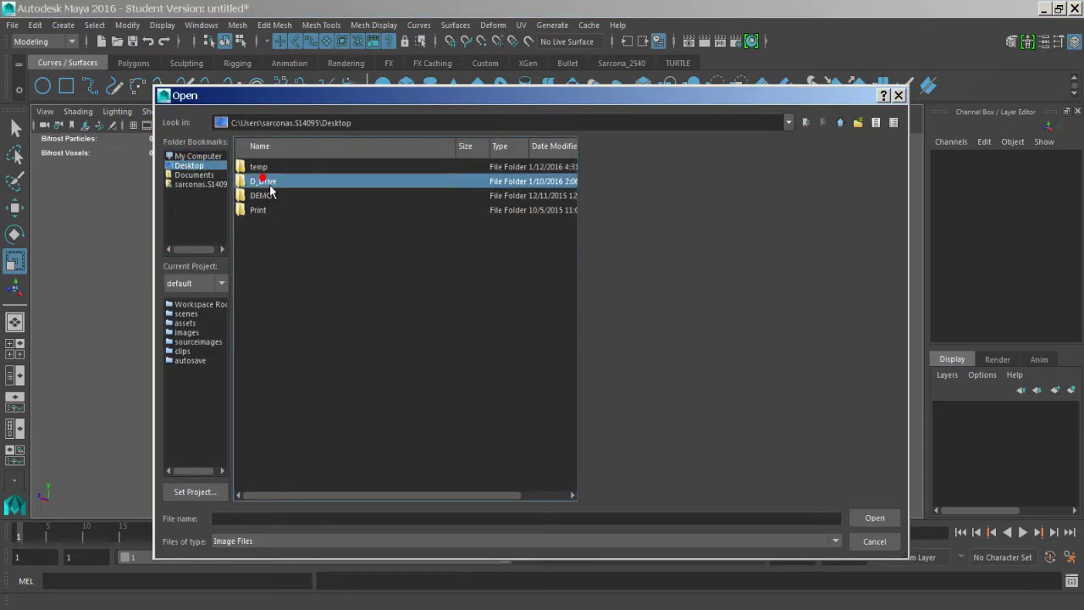
double_click(272, 173)
double_click(271, 181)
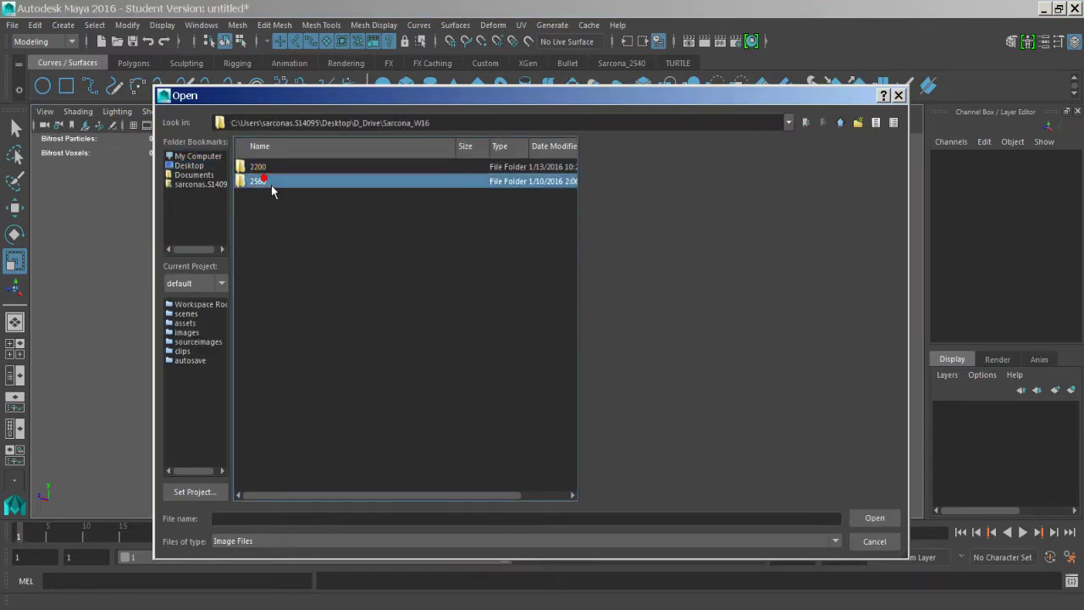
left_click(271, 183)
double_click(271, 185)
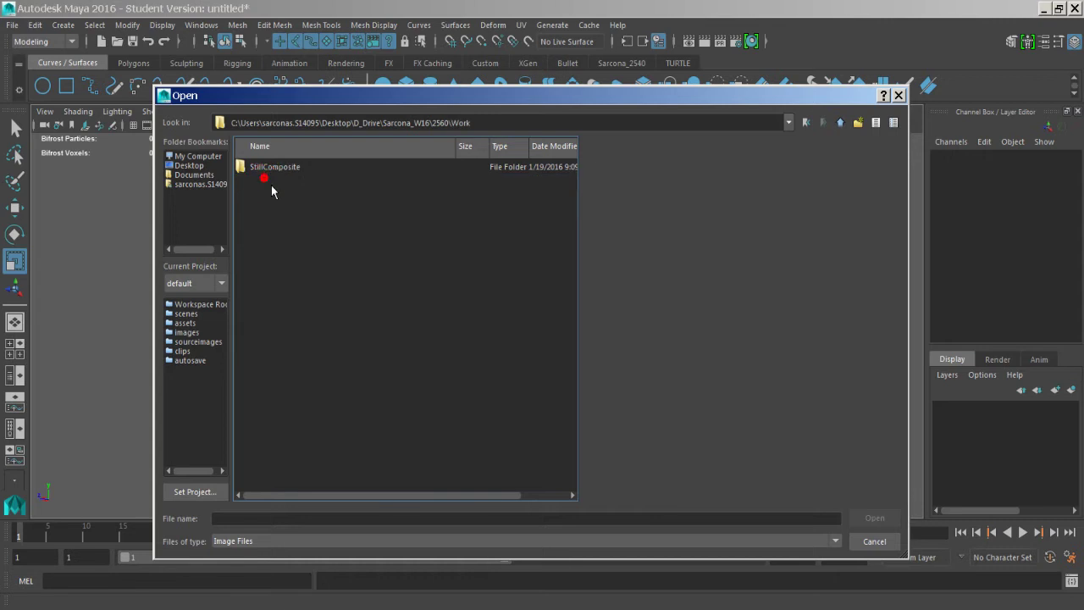
double_click(273, 173)
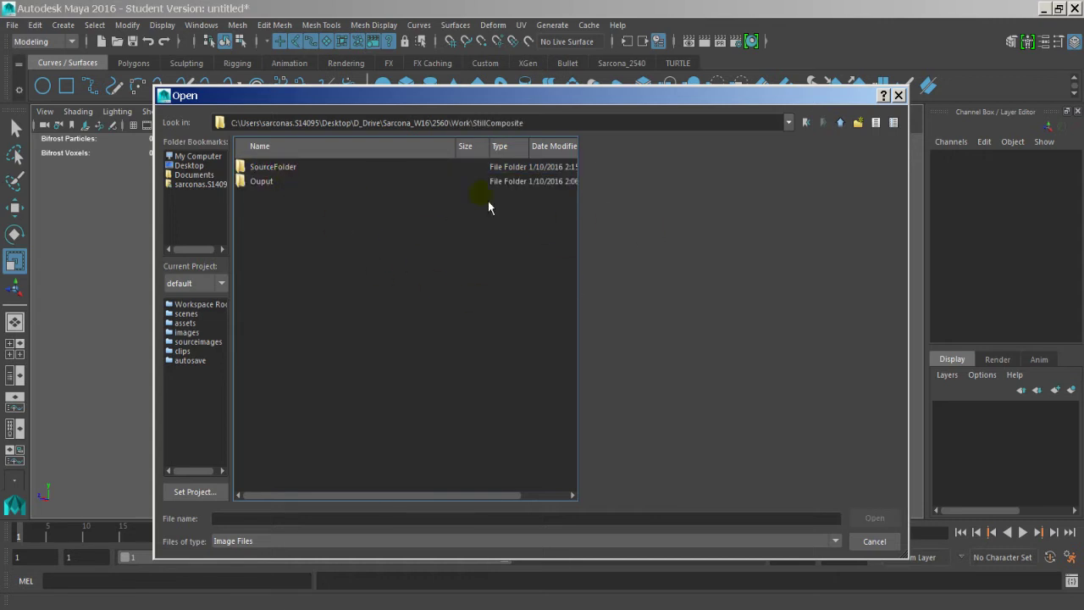
Import Yangzhou_-_old_city_street_-_CIMG3203.JPG from SourceFolder as the camera's image plane
double_click(262, 182)
key("BackSpace")
double_click(275, 167)
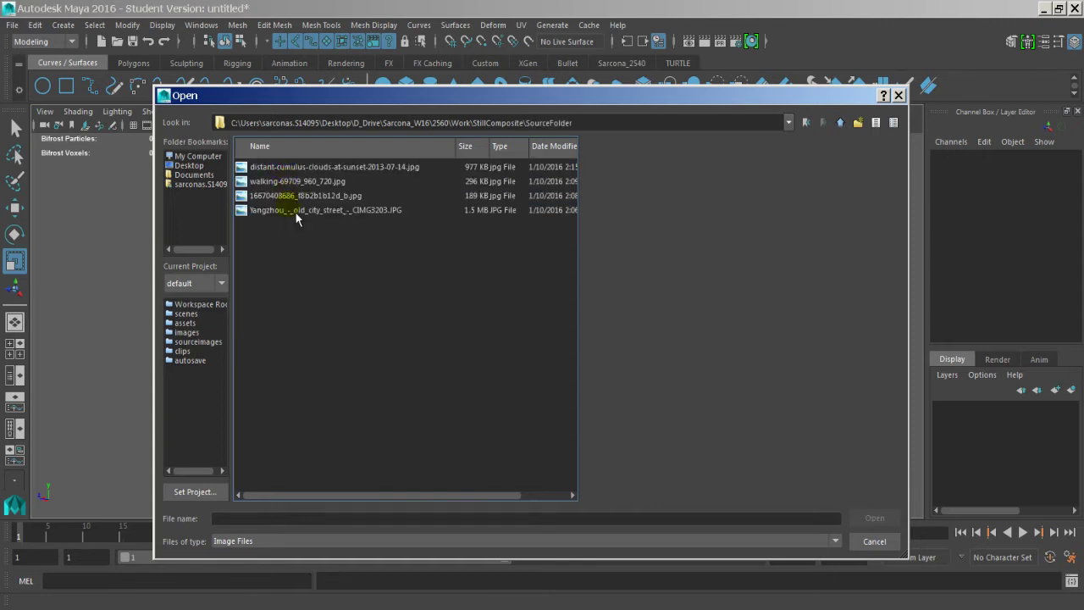
left_click(293, 195)
left_click(295, 211)
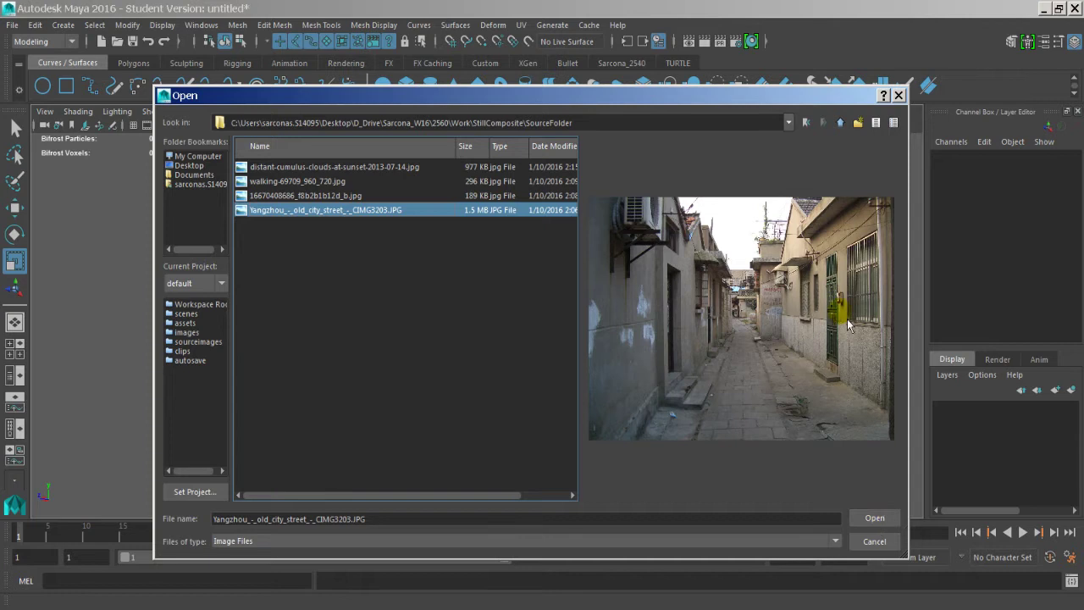
left_click(885, 524)
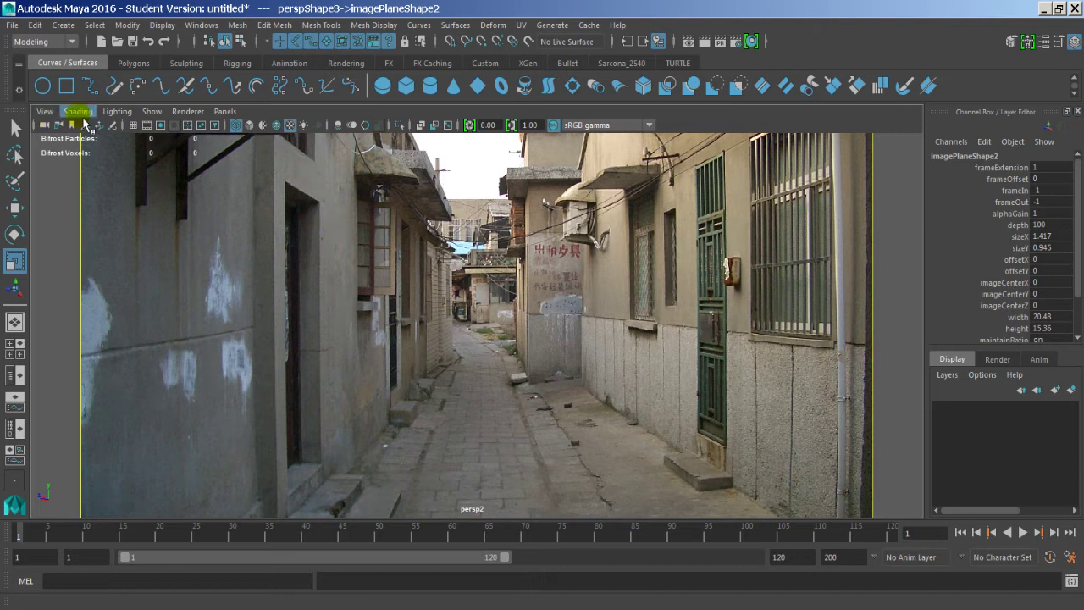
Create a polygon cube in the scene
left_click(63, 25)
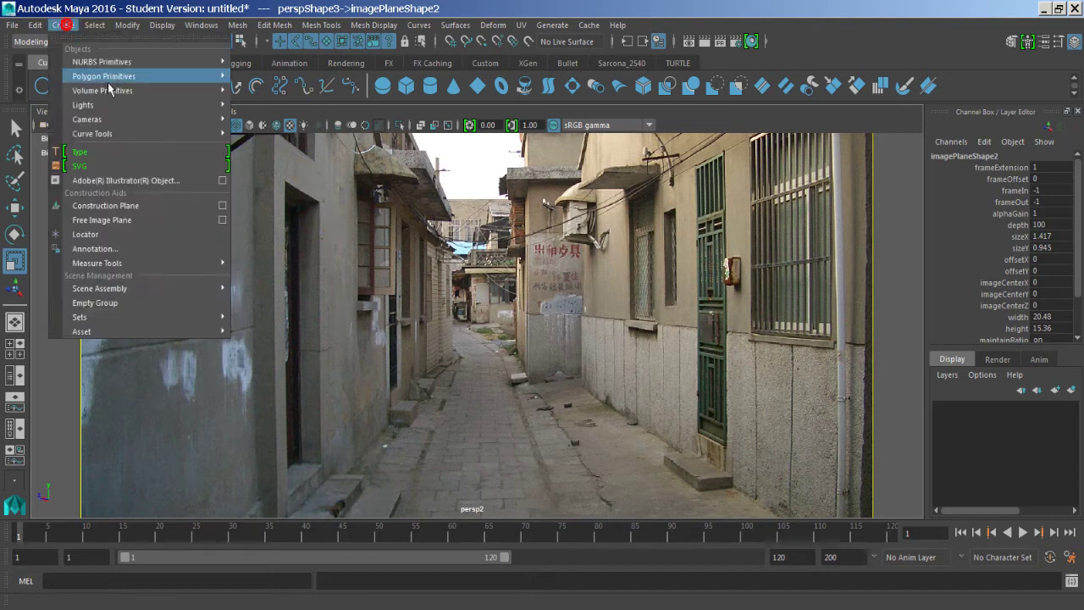
mouse_move(148, 76)
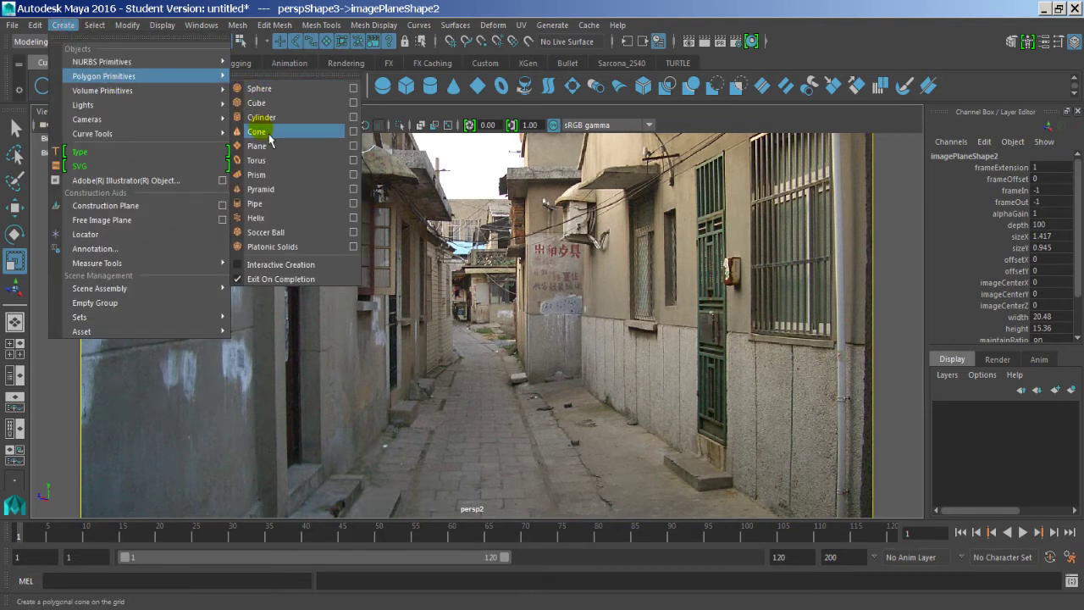
left_click(269, 105)
Scale the cube down uniformly to about 0.294 over the alley in the photo
right_click_drag(414, 402, 593, 406, "alt")
right_click_drag(477, 380, 656, 366, "alt")
right_click_drag(506, 350, 552, 350, "alt")
middle_click_drag(540, 376, 585, 431, "alt")
left_click_drag(588, 417, 640, 419, "alt")
middle_click_drag(608, 408, 619, 424, "alt")
left_click_drag(620, 424, 613, 359)
mouse_move(569, 389)
left_mouse_down()
mouse_move(557, 393)
mouse_move(581, 395)
mouse_move(577, 409)
mouse_move(588, 386)
left_mouse_up()
Move the cube against the base of the right wall at about X 0.783, Y 0.176, Z -0.284, and deselect it
key("w")
left_click_drag(761, 348, 766, 344, "alt")
left_click_drag(678, 332, 651, 325, "alt")
left_click(1008, 168)
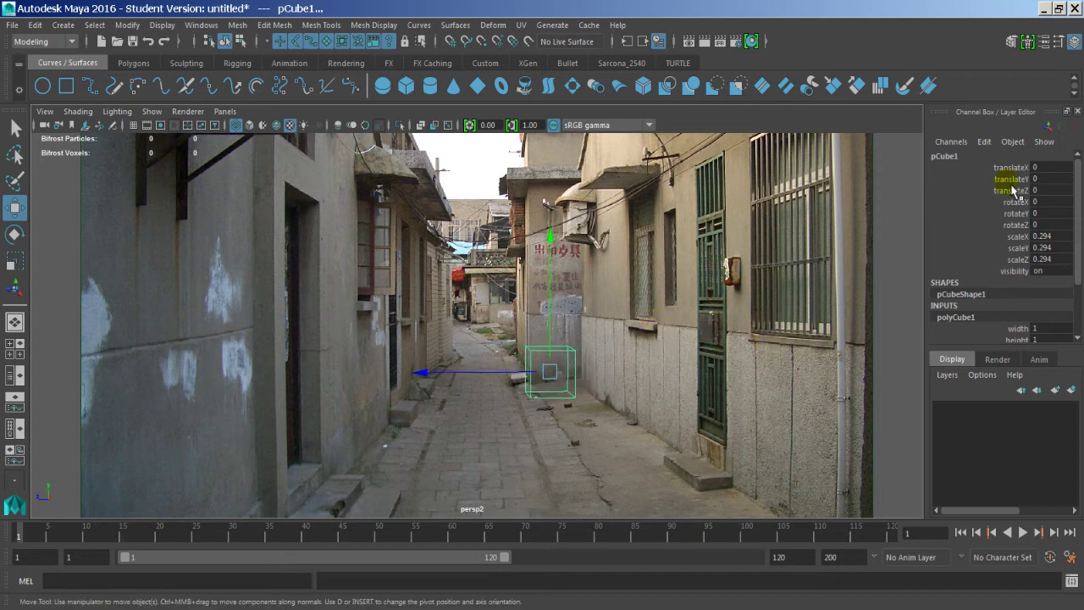
middle_click_drag(717, 262, 526, 420)
left_click_drag(481, 378, 583, 339)
middle_click_drag(855, 280, 904, 328)
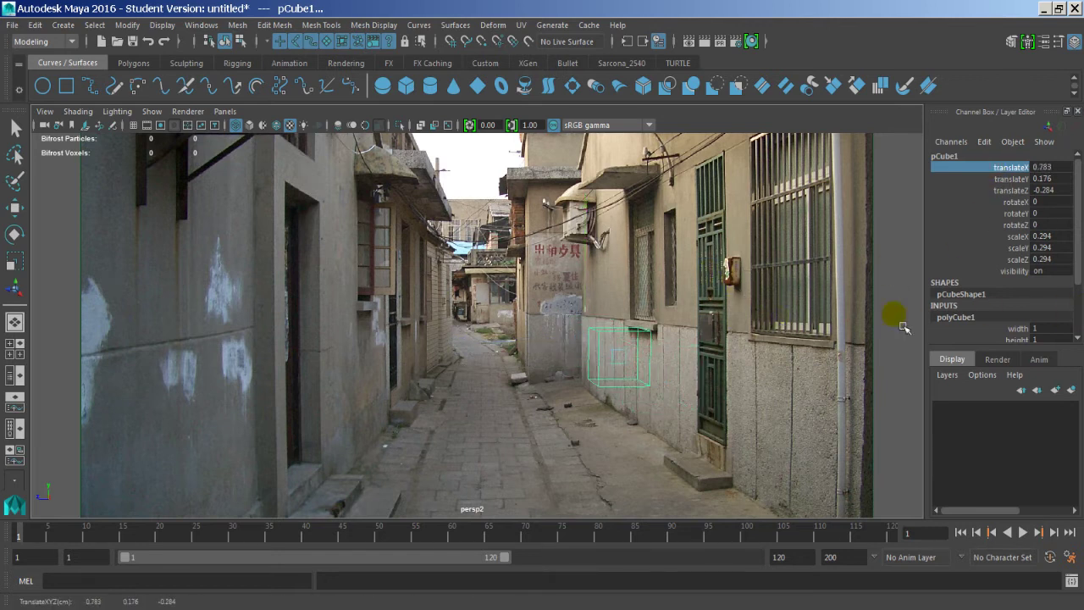
left_click(644, 345)
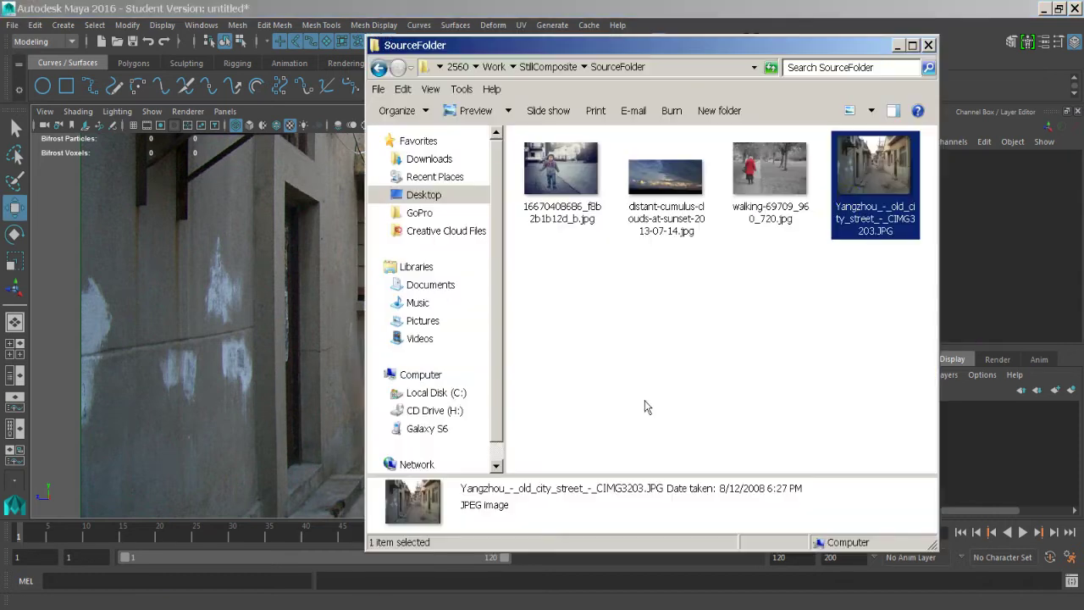
Open the detailed file properties of Yangzhou_-_old_city_street_-_CIMG3203.JPG and look up its 35mm focal length
right_click(915, 206)
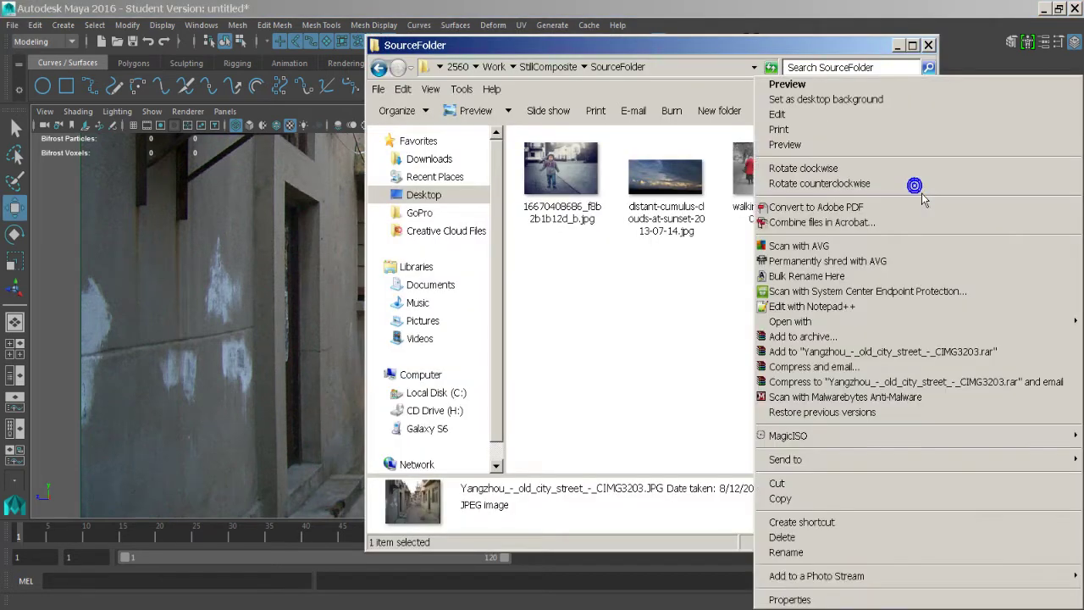
left_click(860, 599)
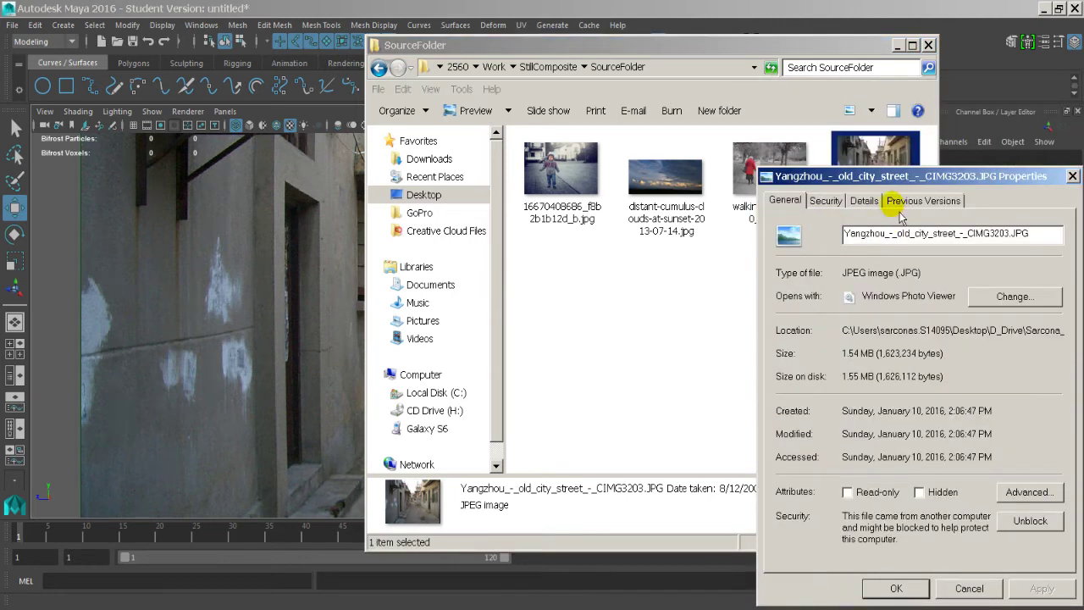
left_click(864, 200)
left_click_drag(886, 175, 647, 47)
scroll(652, 238, "down", 7)
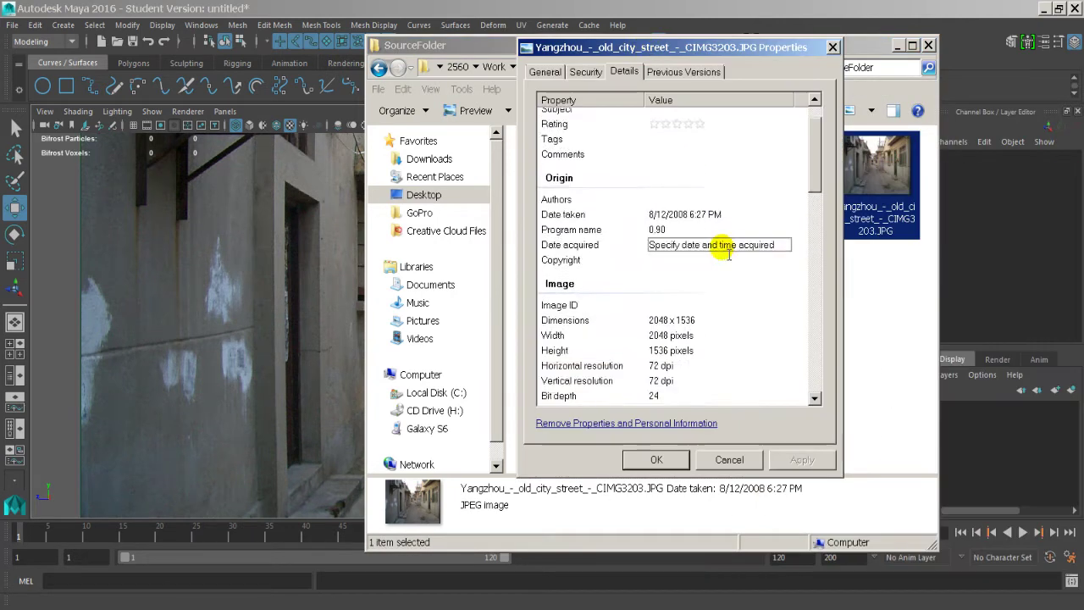
scroll(635, 216, "down", 5)
left_click(635, 213)
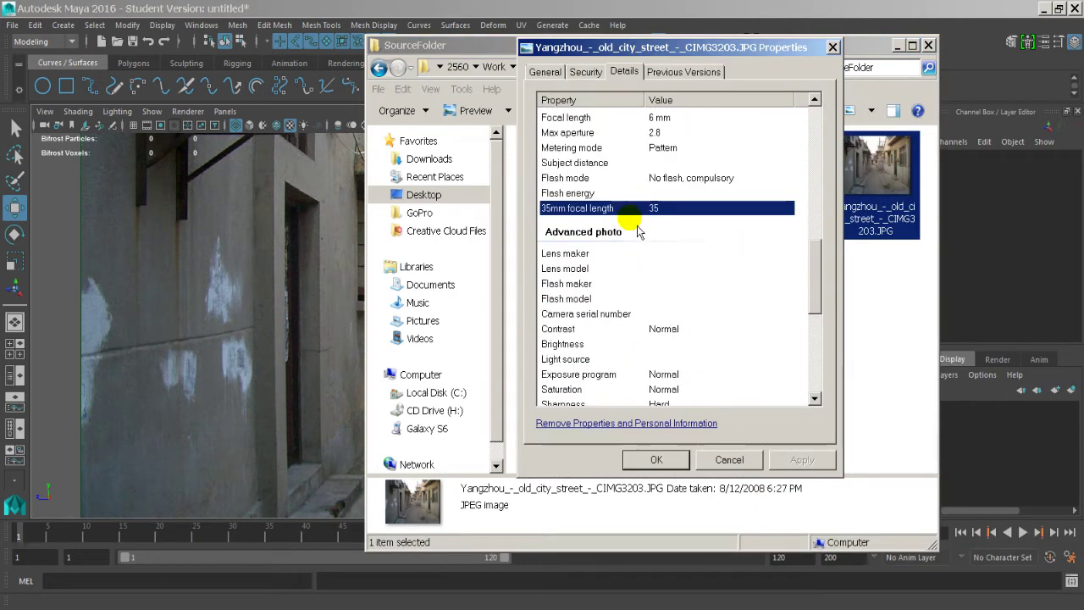
Examine the camera maker, camera model and focal length in the photo's details, and close the properties without changes
scroll(639, 231, "down", 7)
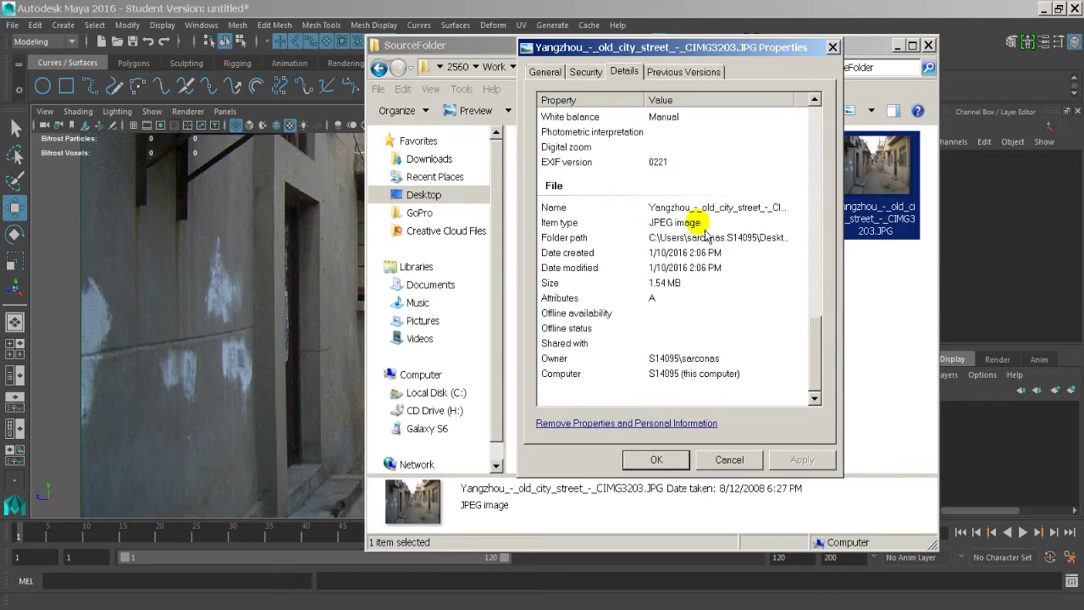
scroll(704, 236, "up", 8)
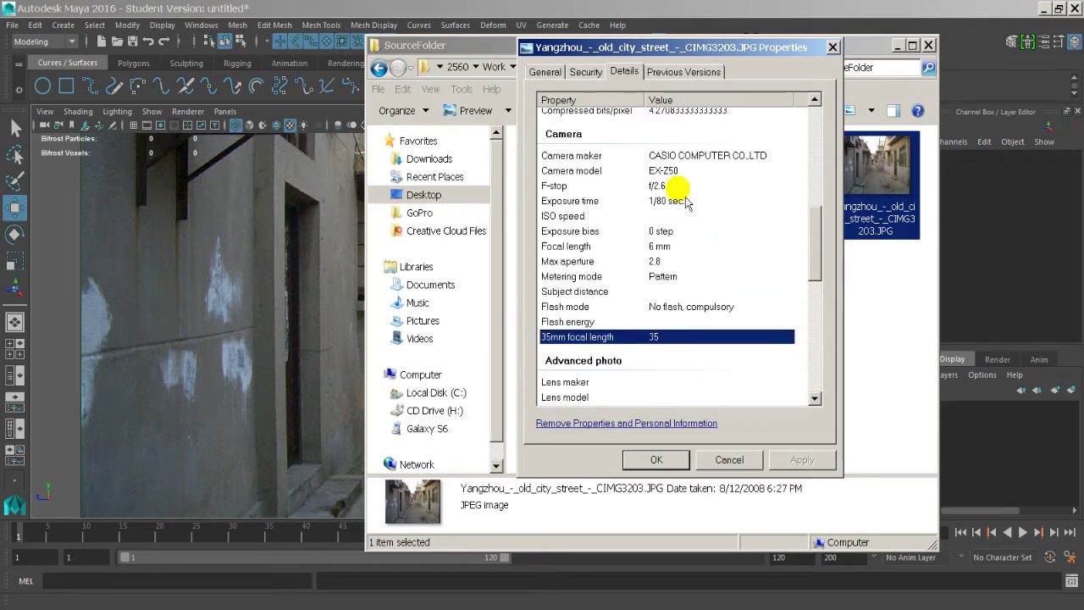
scroll(698, 242, "up", 2)
left_click(688, 243)
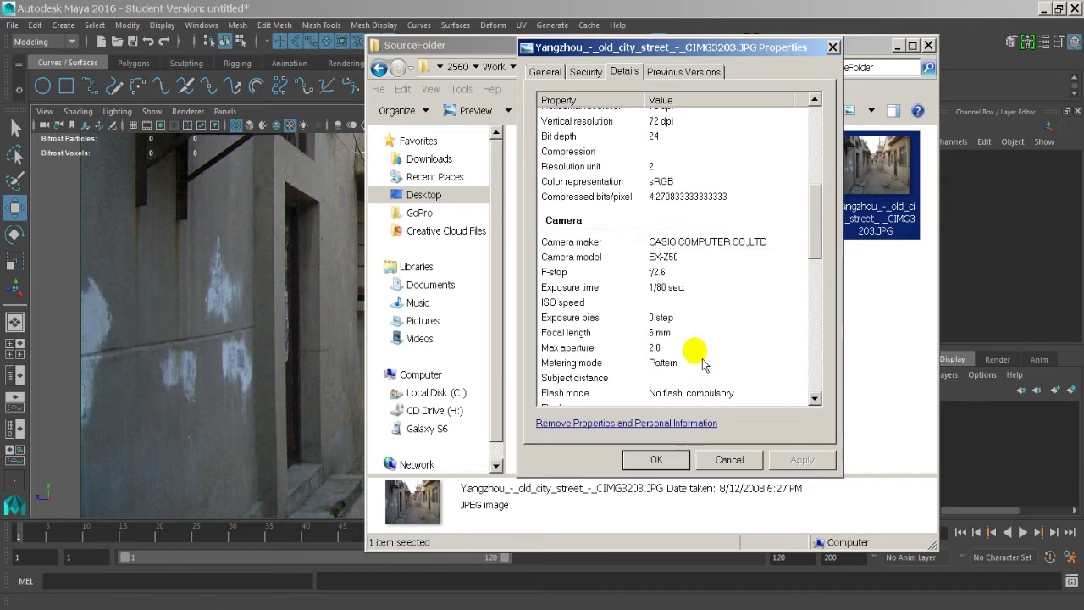
scroll(701, 354, "down", 1)
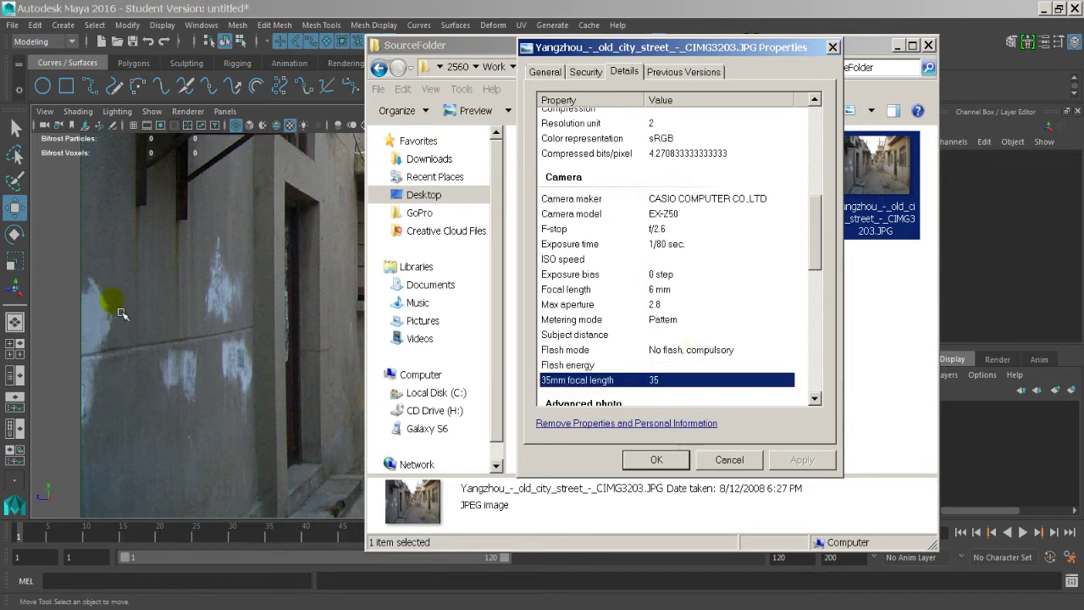
left_click(710, 460)
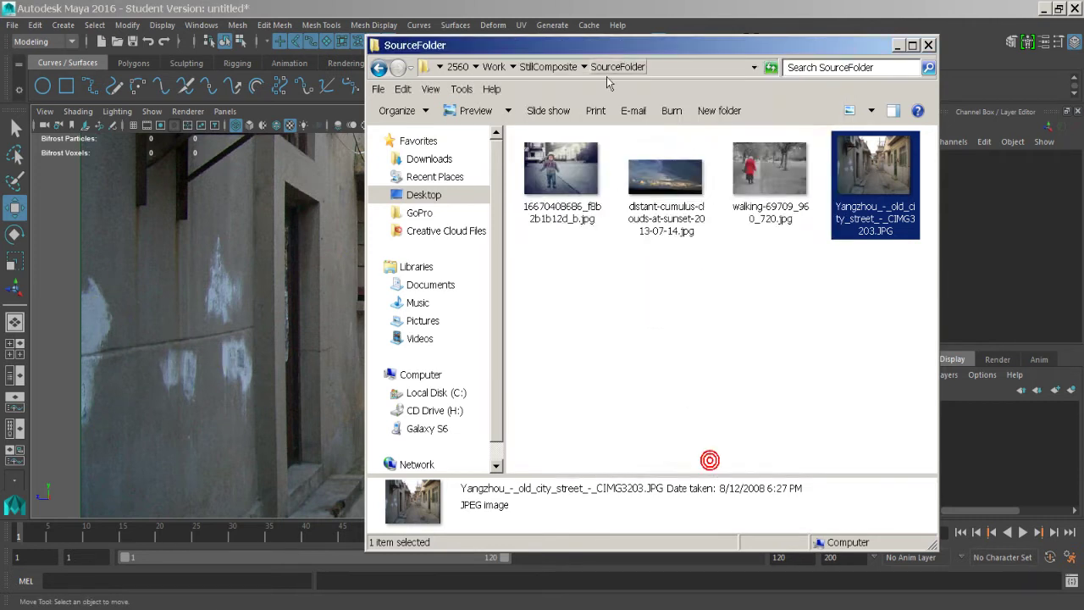
Switch back to Maya, create a polygon cube and move it to about X -0.014, Y -0.018, Z 0.231
left_click(603, 7)
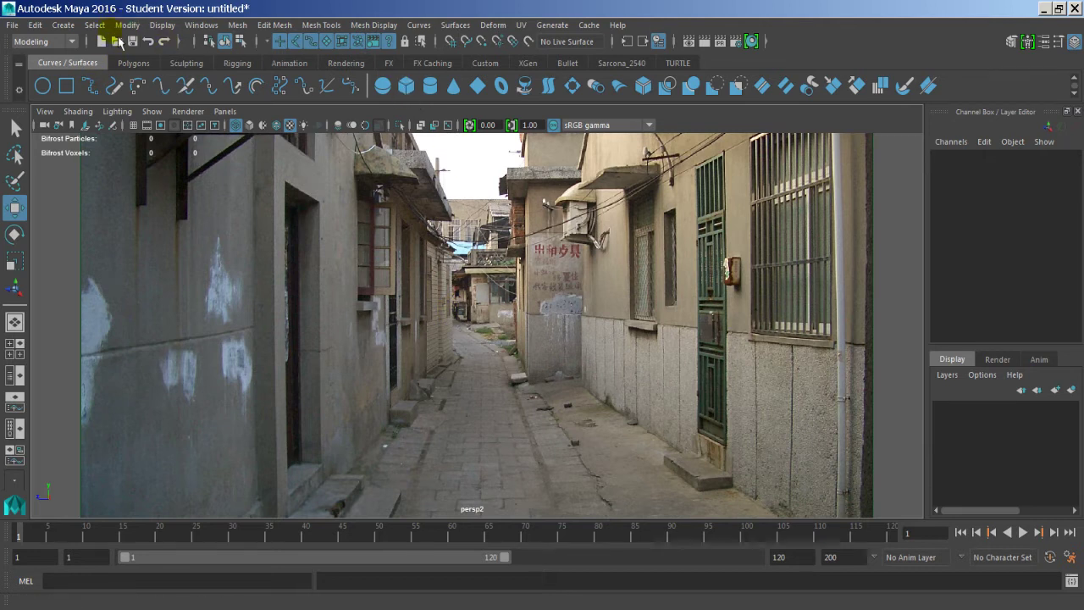
left_click(63, 24)
mouse_move(105, 76)
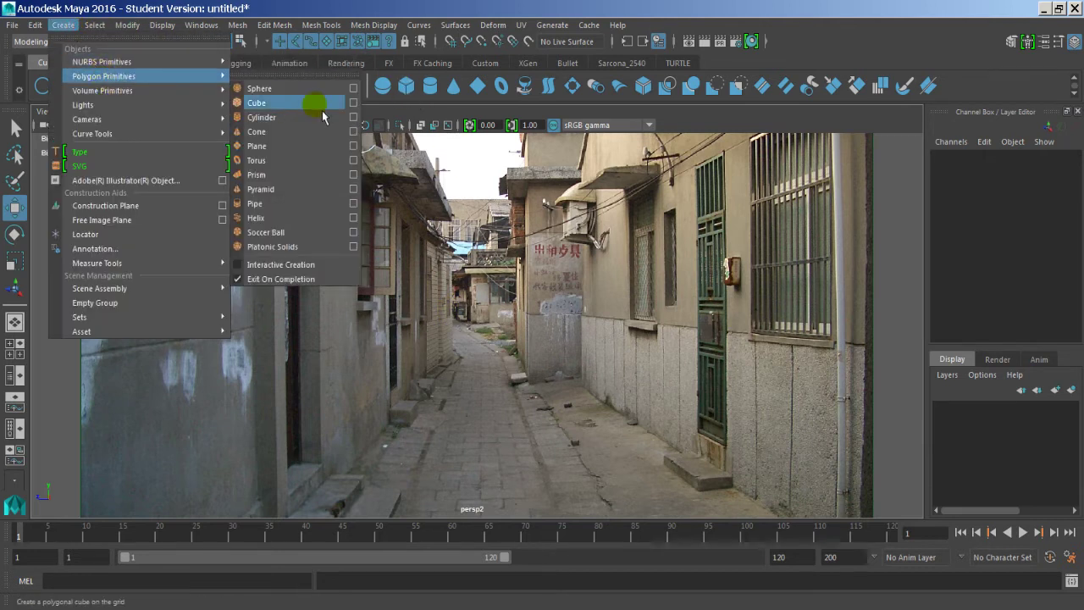
left_click(322, 104)
left_click_drag(560, 386, 524, 388)
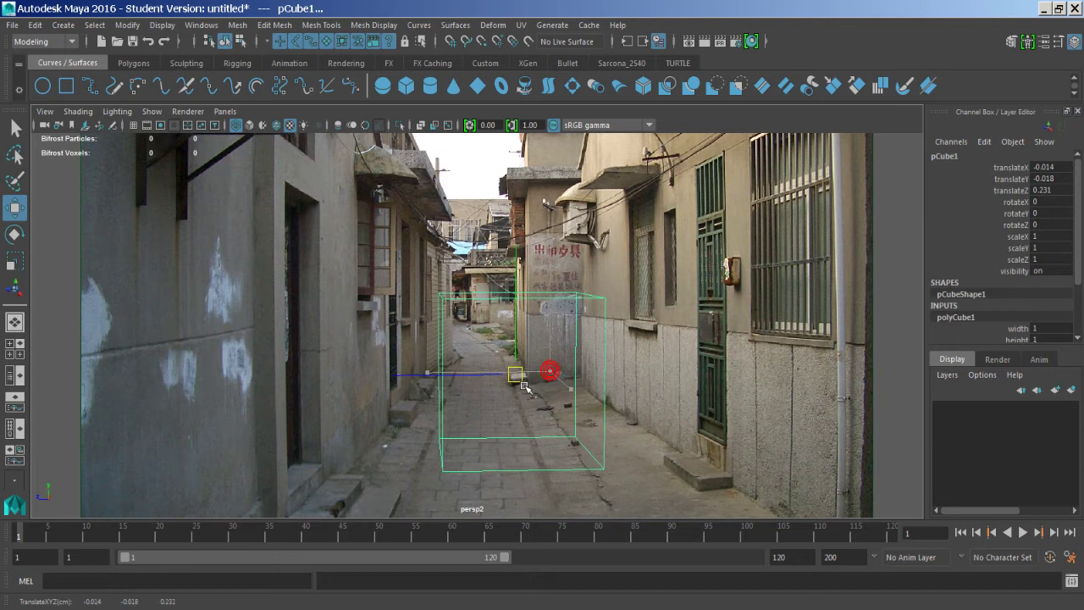
Select the persp2 view's camera and set its focal length to 2.5
left_click(49, 111)
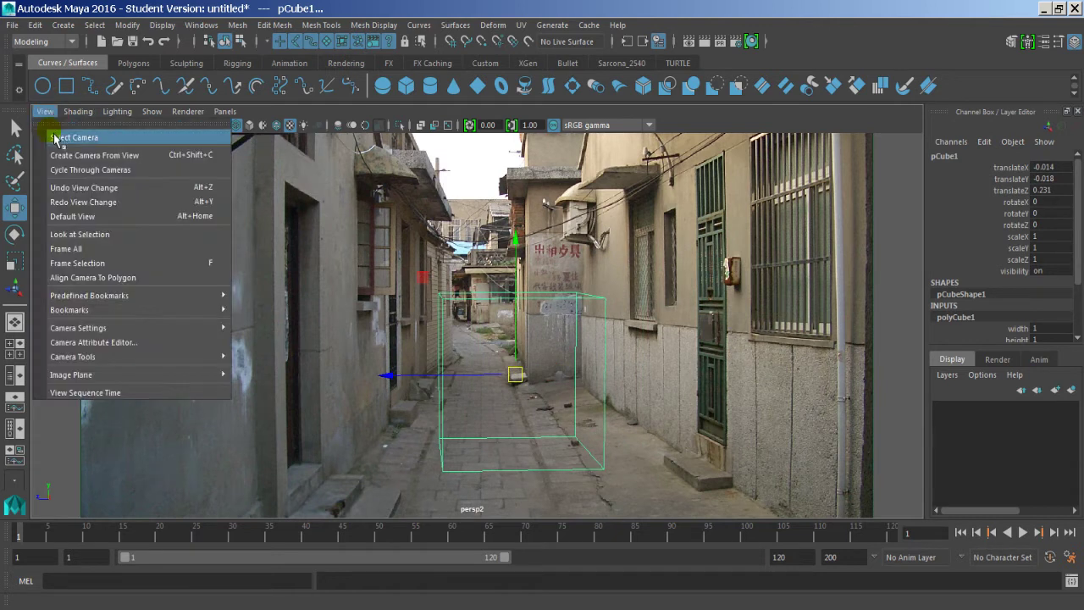
left_click(67, 138)
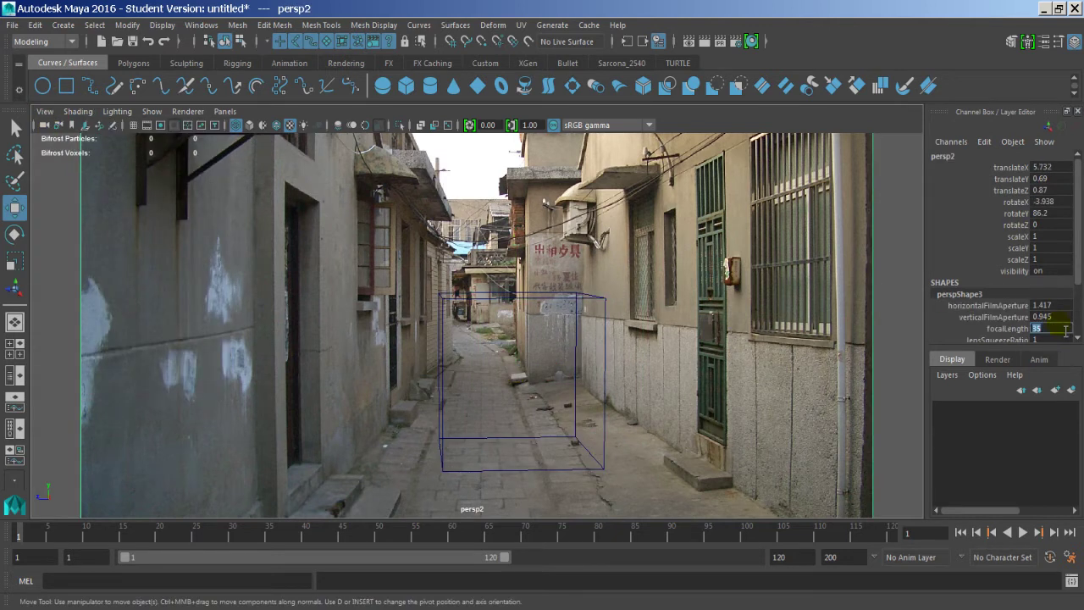
key("Tab")
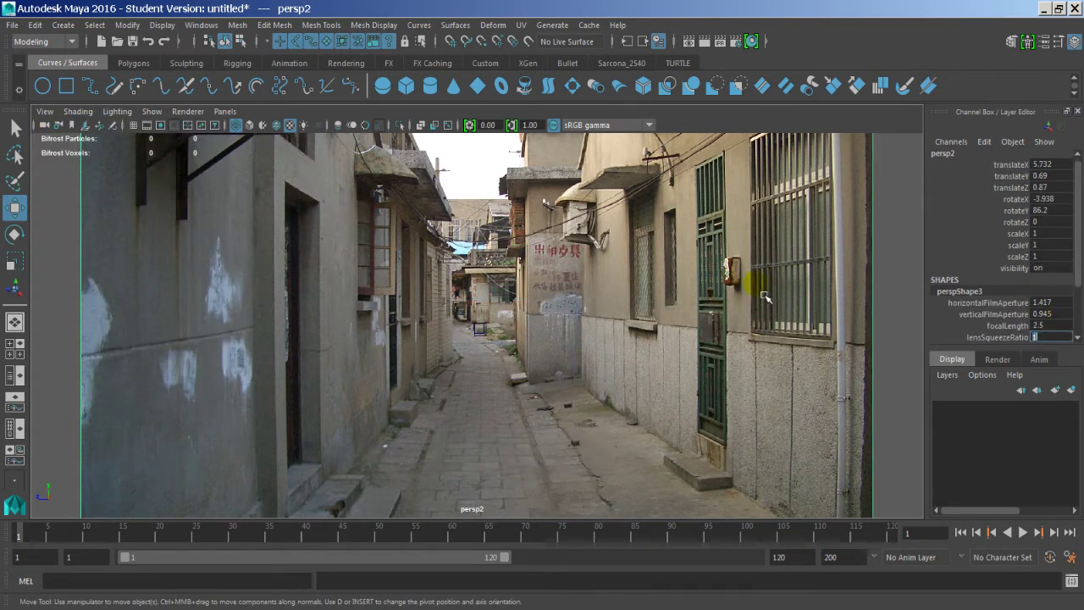
Dolly the camera in and orbit it around the cube to about X 0.58, Y 0.589, Z 0.669, and set its lens squeeze ratio to 35
right_click_drag(484, 310, 678, 334, "alt")
right_click_drag(450, 304, 762, 358, "alt")
right_click_drag(578, 339, 710, 350, "alt")
right_click_drag(636, 324, 720, 337, "alt")
left_click_drag(680, 325, 719, 364, "alt")
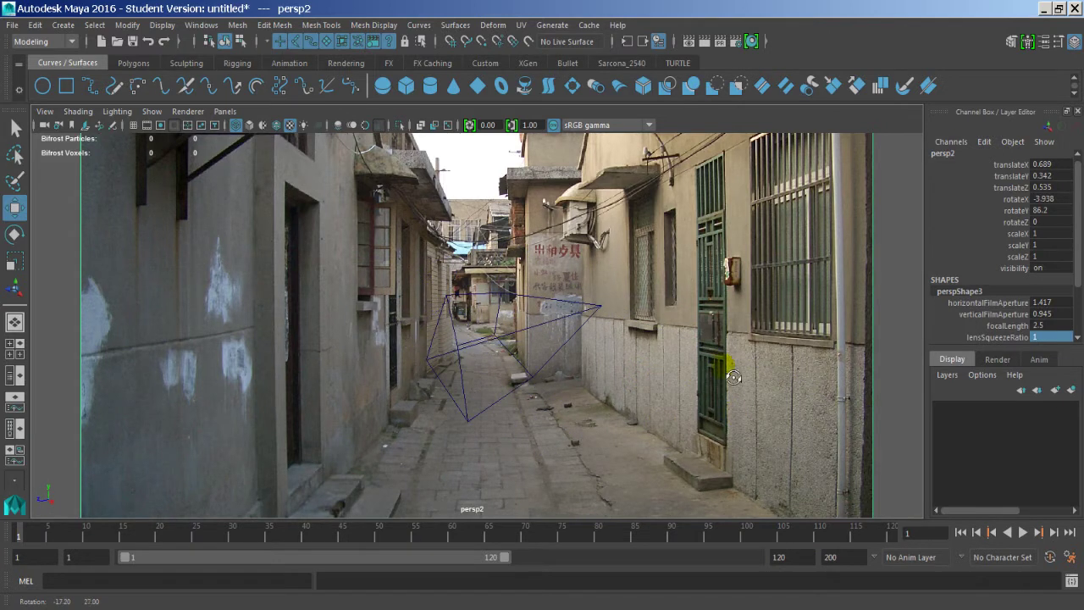
left_click(1066, 337)
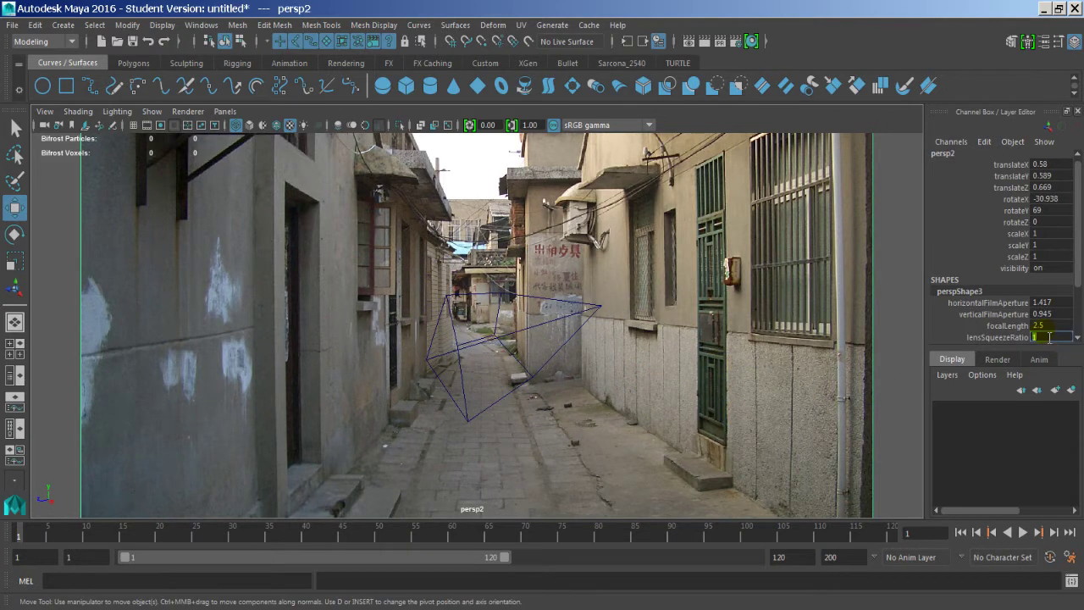
key("Tab")
Switch to SourceFolder, reopen the street photo's detailed properties and look up the camera information
key("alt+Tab")
key("alt+Tab")
key("alt+shift+Tab")
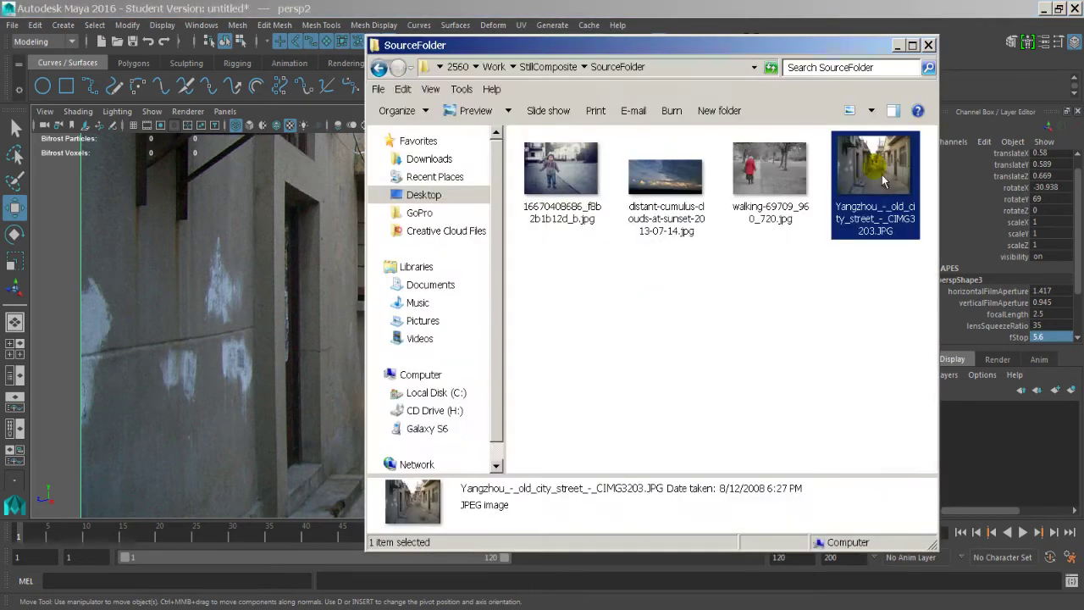
right_click(884, 172)
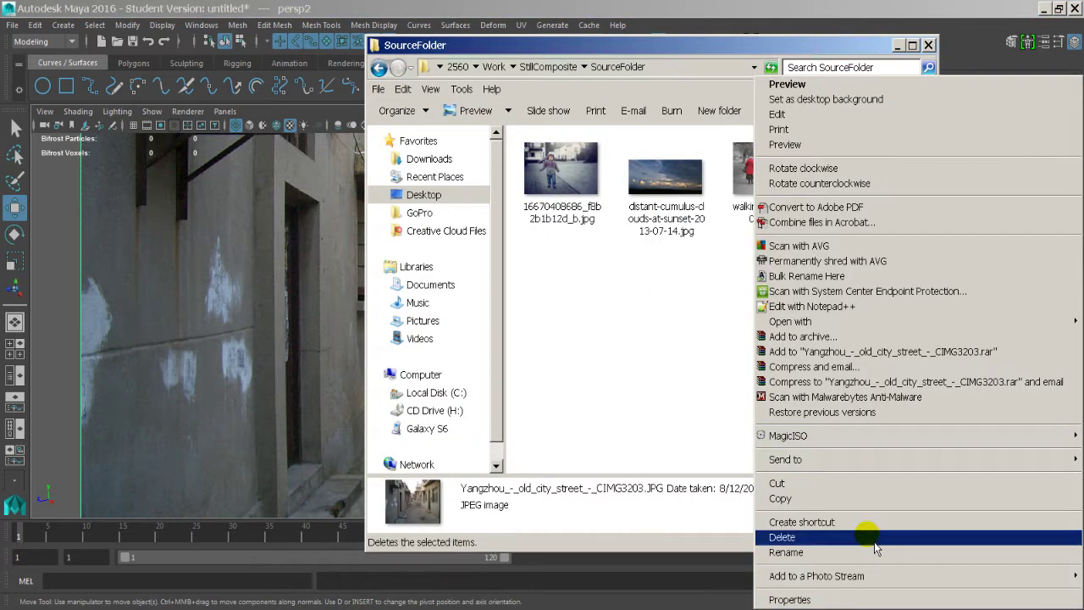
left_click(878, 600)
left_click(864, 200)
scroll(877, 411, "down", 1)
scroll(876, 411, "down", 8)
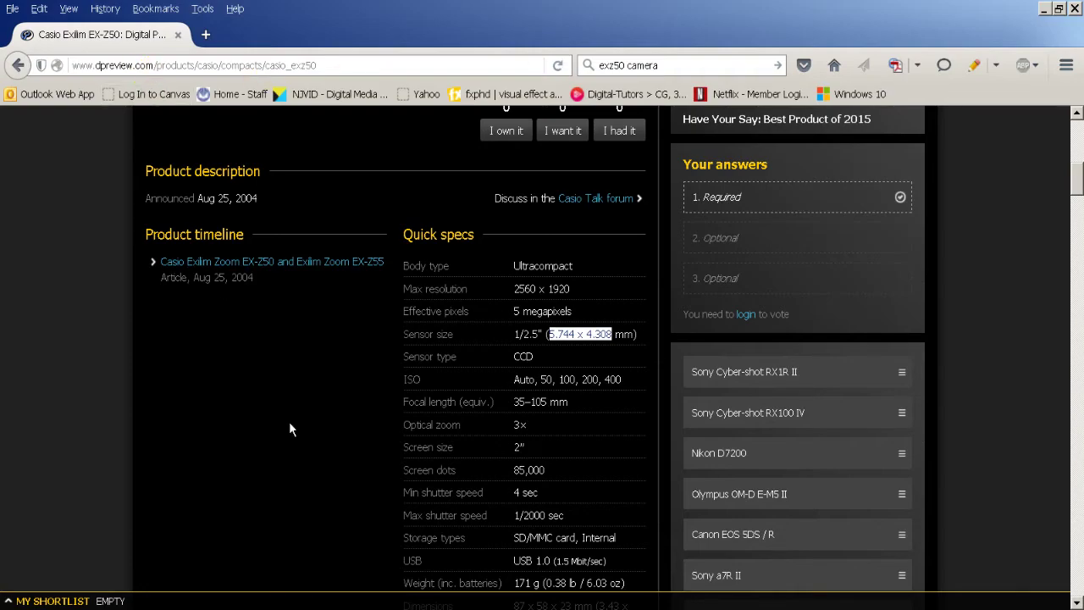
Look up the sensor size in the Casio Exilim EX-Z50 quick specs on the dpreview page in Firefox
scroll(289, 423, "up", 6)
scroll(294, 425, "down", 5)
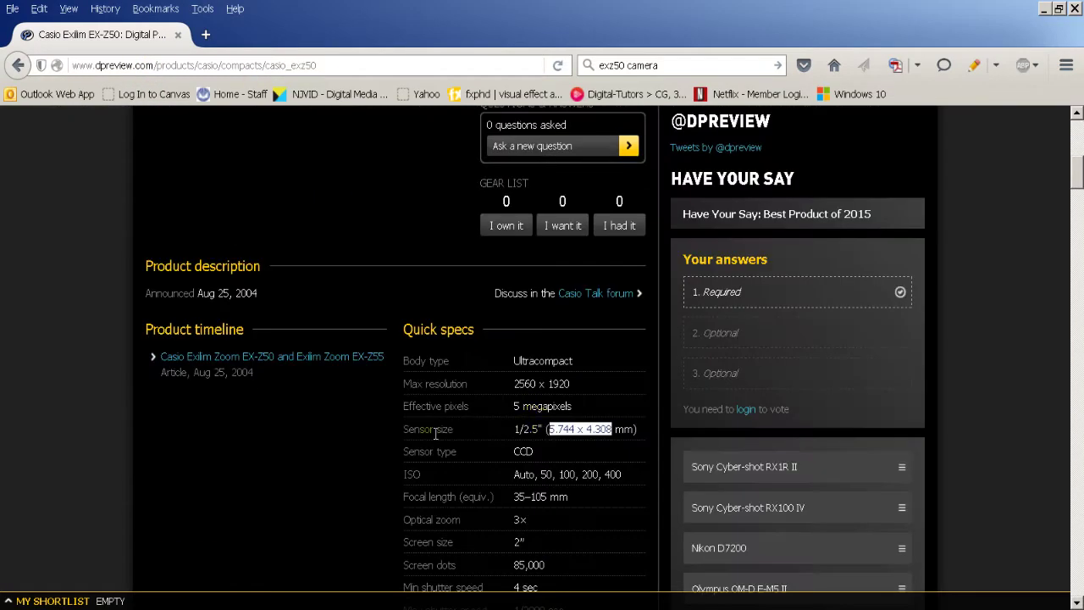
mouse_move(408, 430)
left_mouse_down()
mouse_move(594, 450)
mouse_move(649, 438)
mouse_move(401, 440)
mouse_move(411, 437)
left_mouse_up()
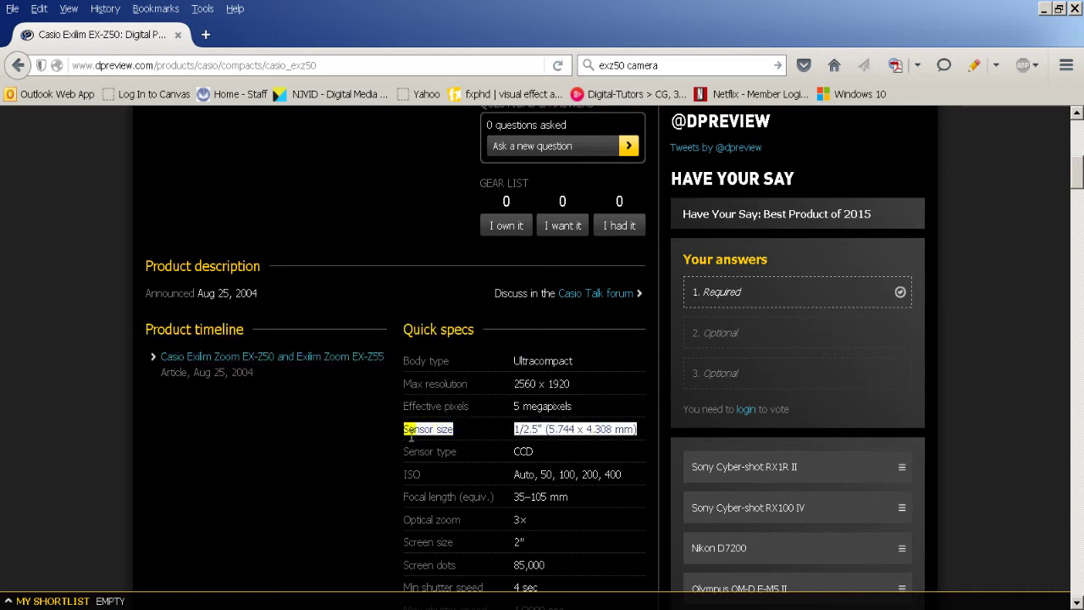
Switch back to Maya, select the view's camera and open its Film Back attributes in the Attribute Editor
mouse_move(596, 609)
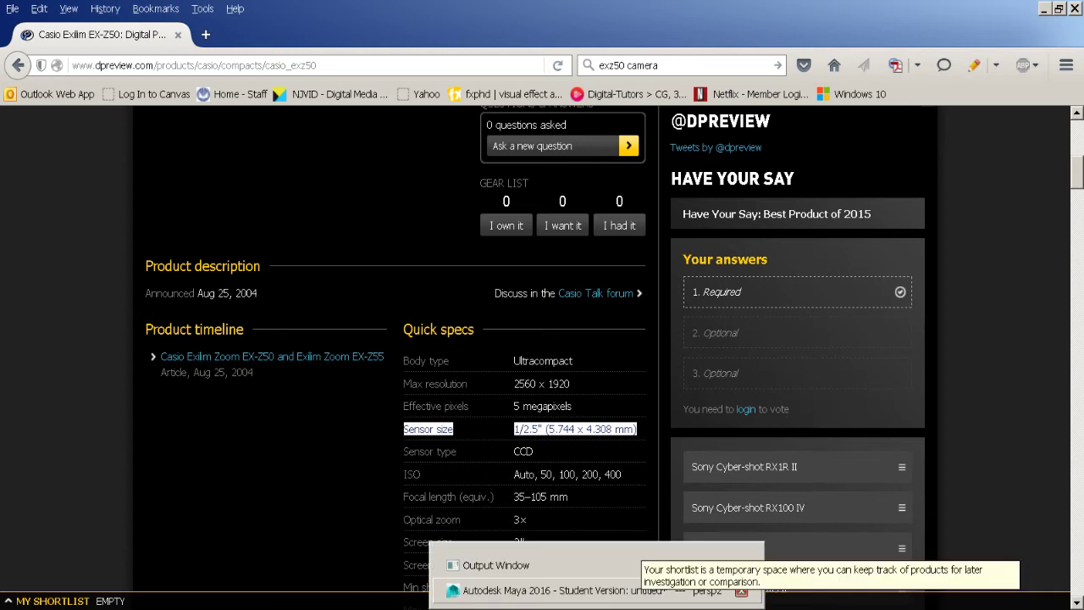
left_click(551, 590)
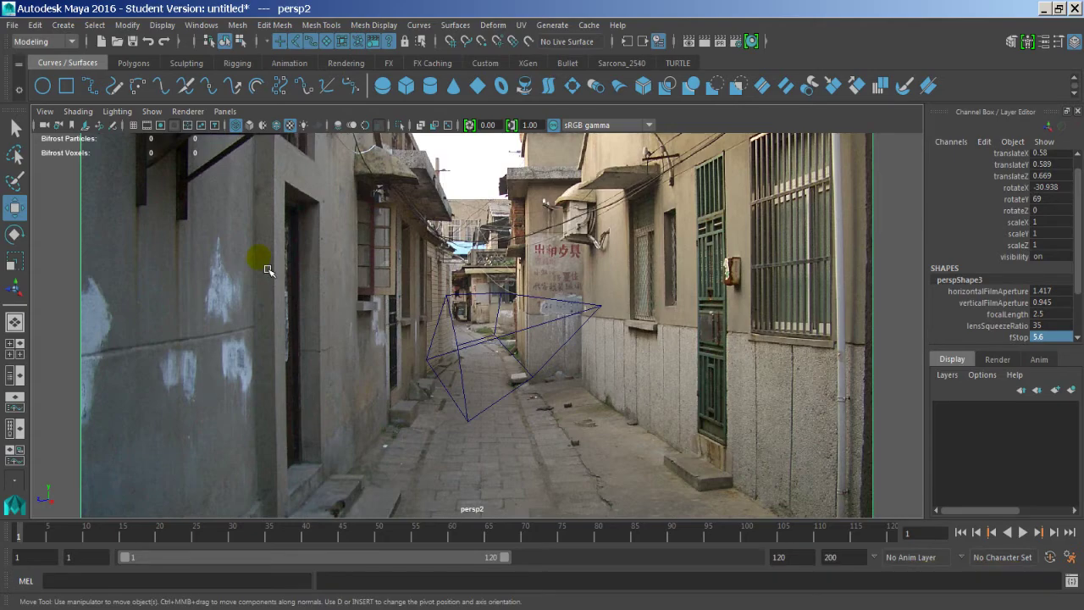
left_click(48, 112)
left_click(69, 140)
key("ctrl+a")
left_click(671, 128)
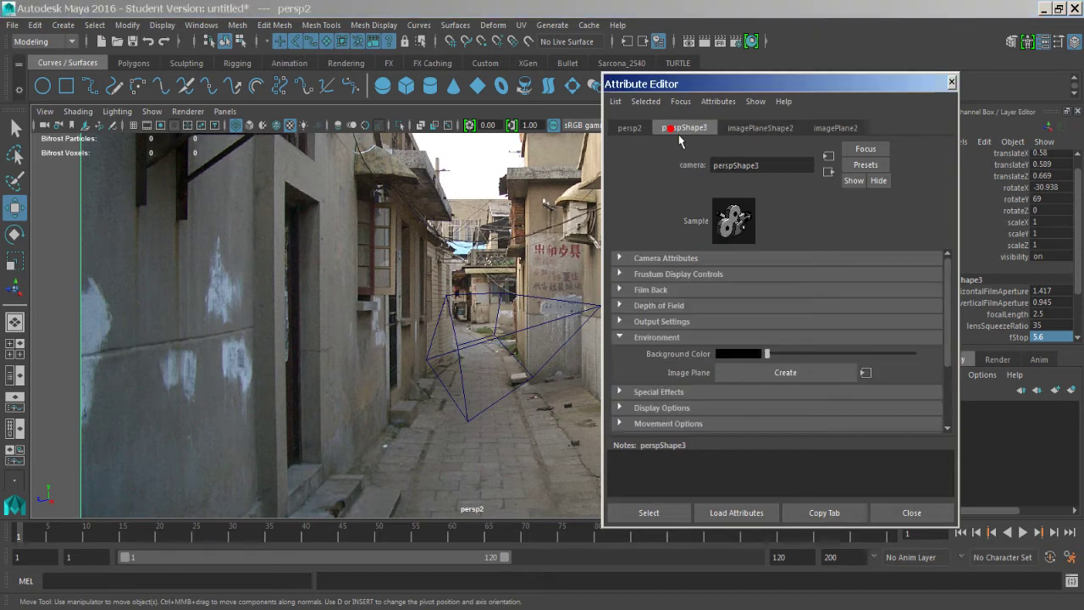
left_click(664, 290)
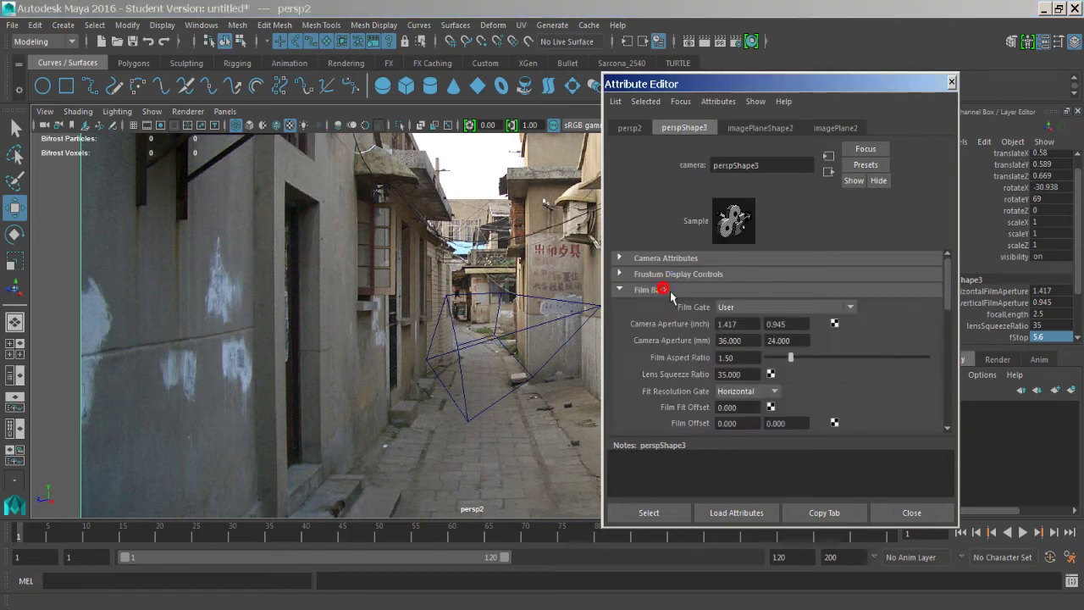
left_click(752, 326)
left_click(794, 327)
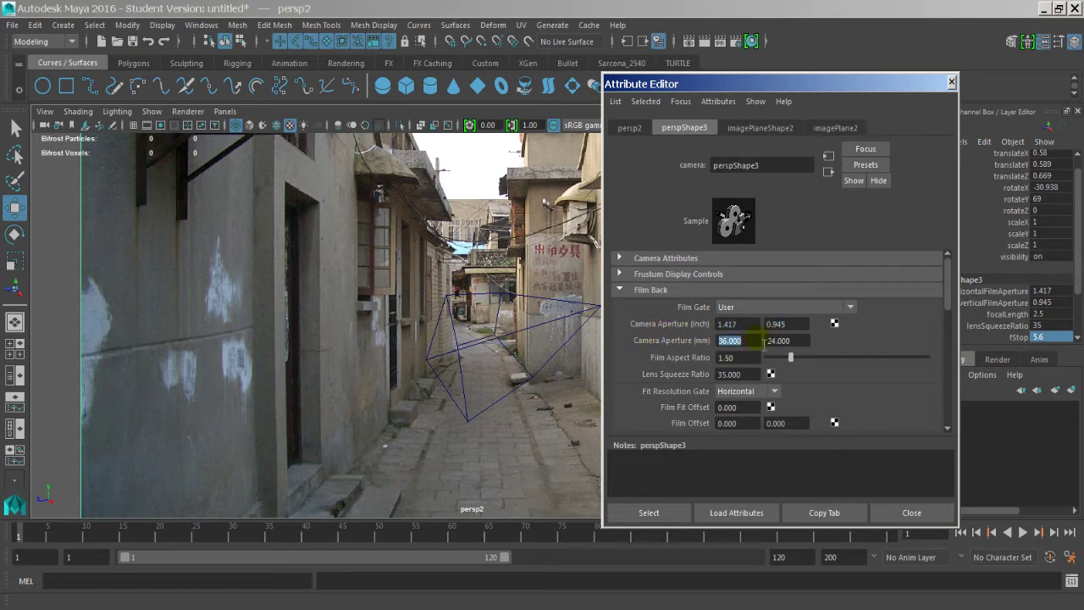
Set the camera aperture to 5.744 by 4.308 mm, matching the sensor size in the Casio EX-Z50 specs
key("alt+Tab")
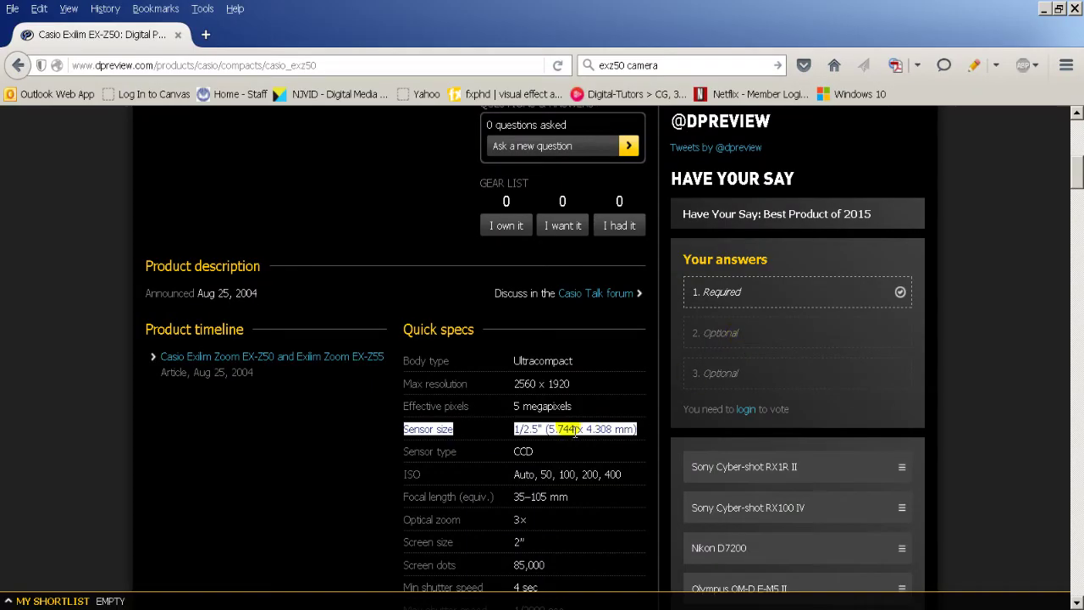
double_click(604, 433)
key("alt+Tab")
left_click_drag(748, 340, 634, 329)
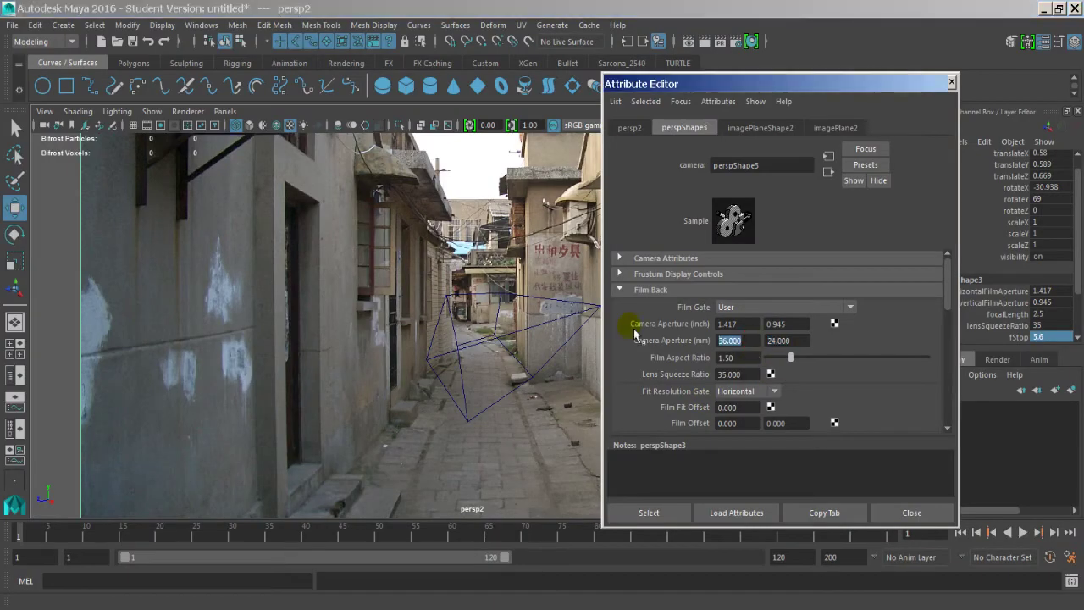
type("5.744")
key("Tab")
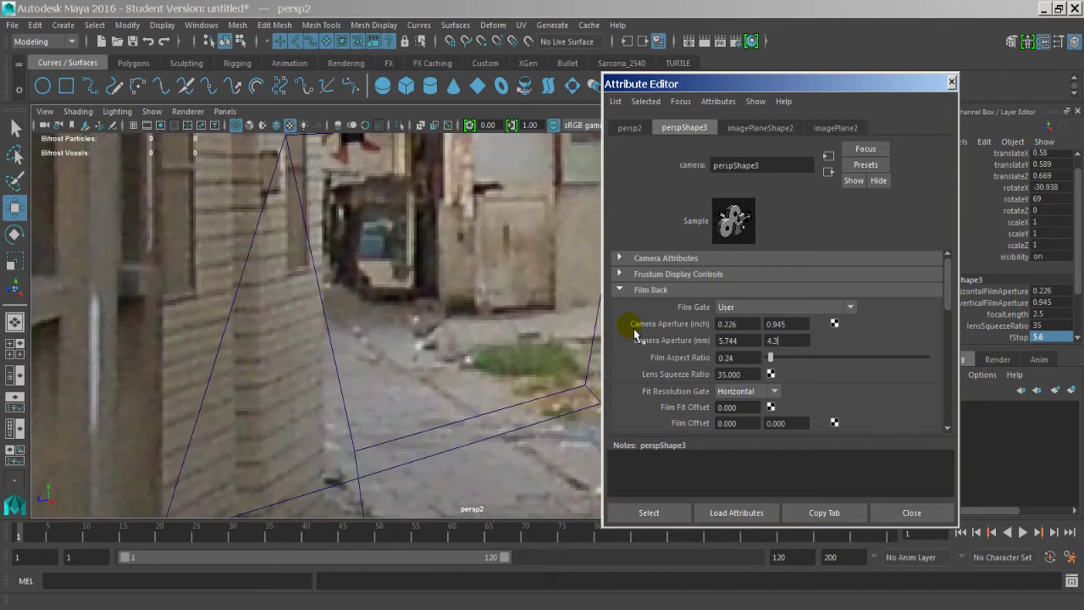
type("4.308")
key("Return")
Check the camera's aperture values in Maya against the Casio EX-Z50 specs page in Firefox
key("alt+Tab")
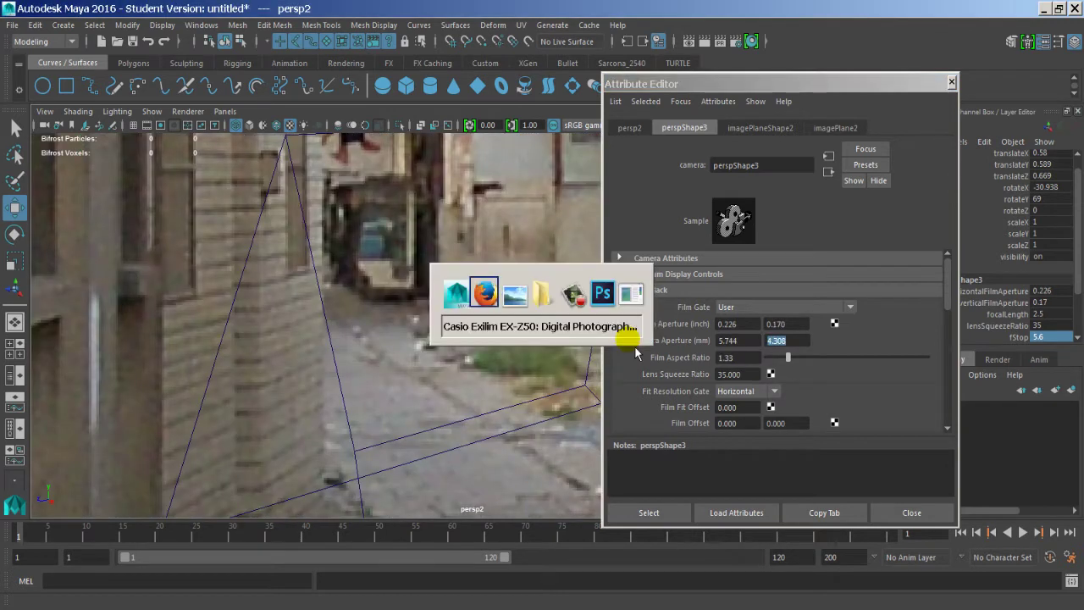
key("alt+Tab")
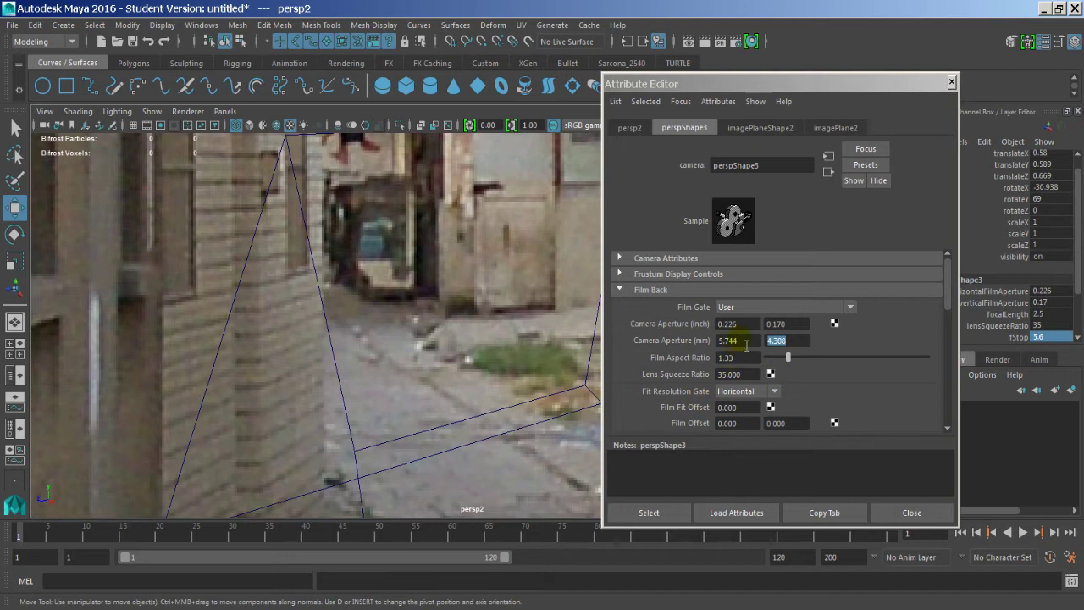
left_click(745, 324)
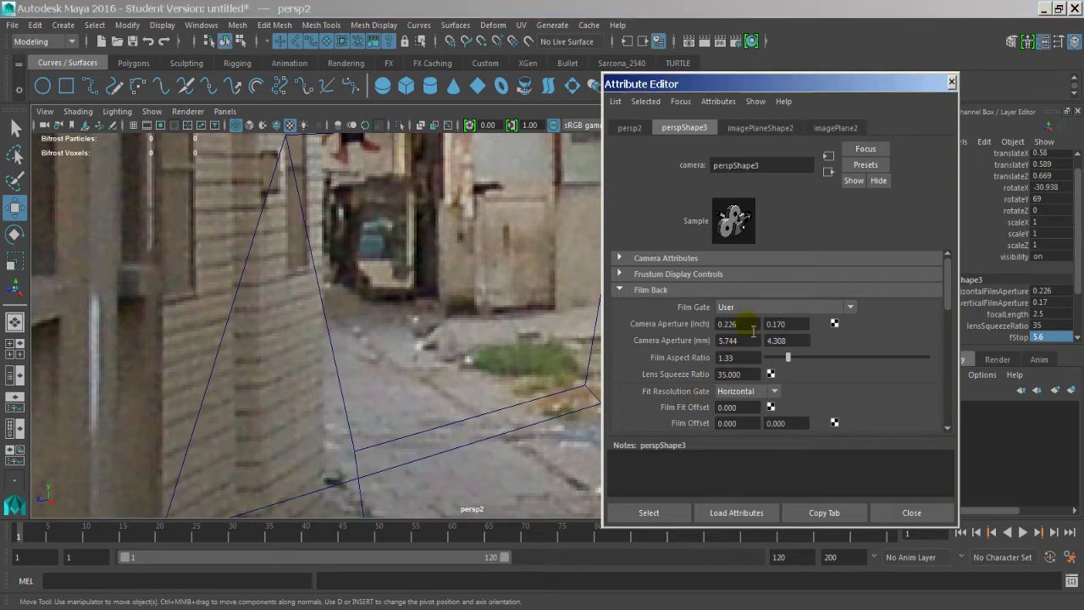
left_click(775, 325)
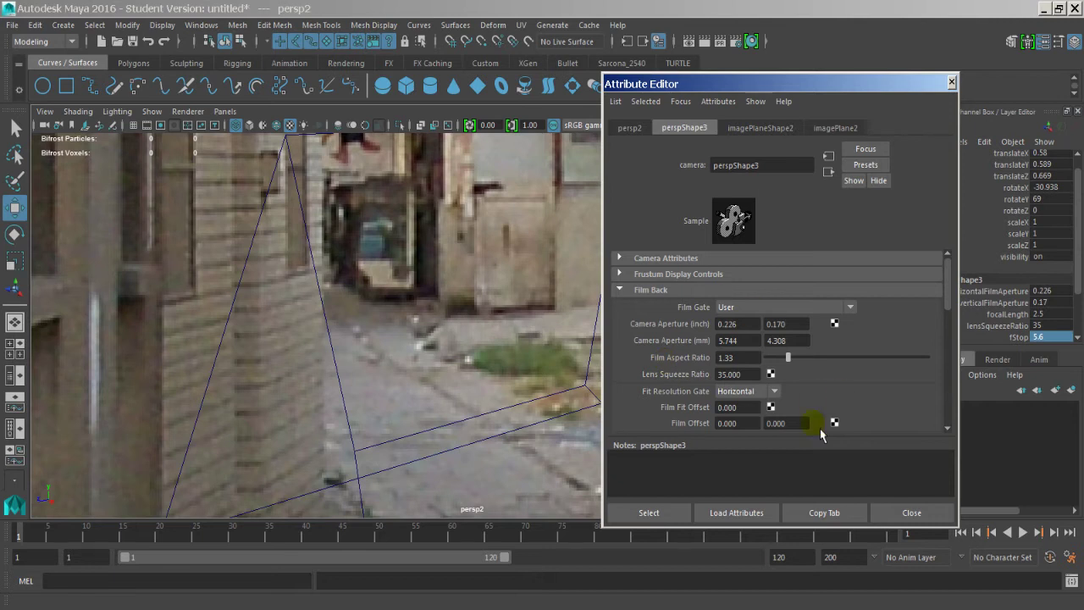
key("alt+Tab")
key("alt+Tab")
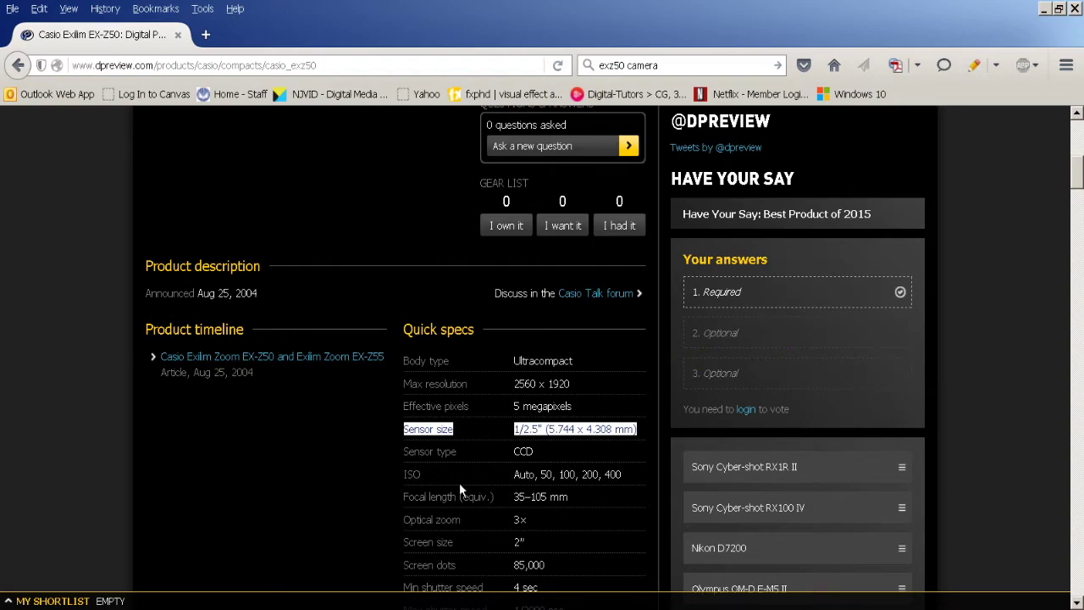
Check the focal length and 35mm focal length entries in the street photo's file properties
key("alt+Tab")
key("alt+Tab")
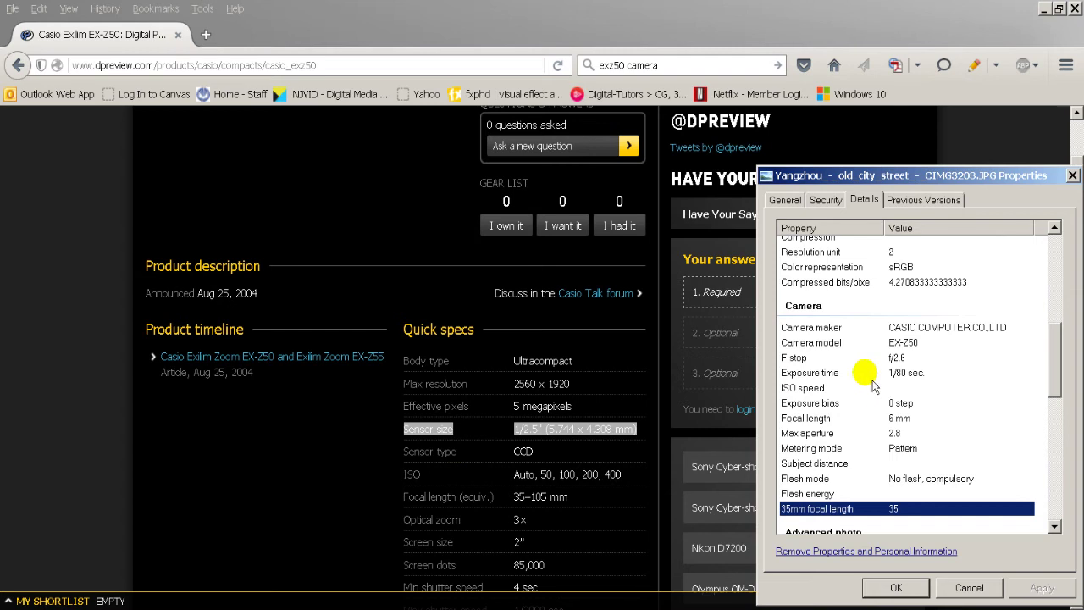
scroll(1053, 364, "down", 1)
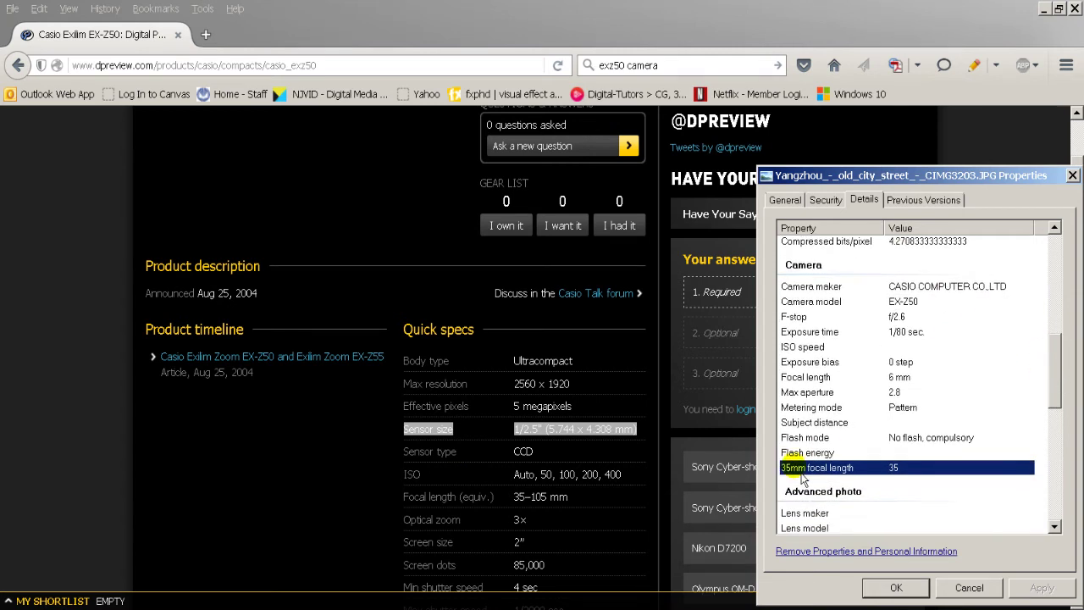
left_click(898, 468)
key("Escape")
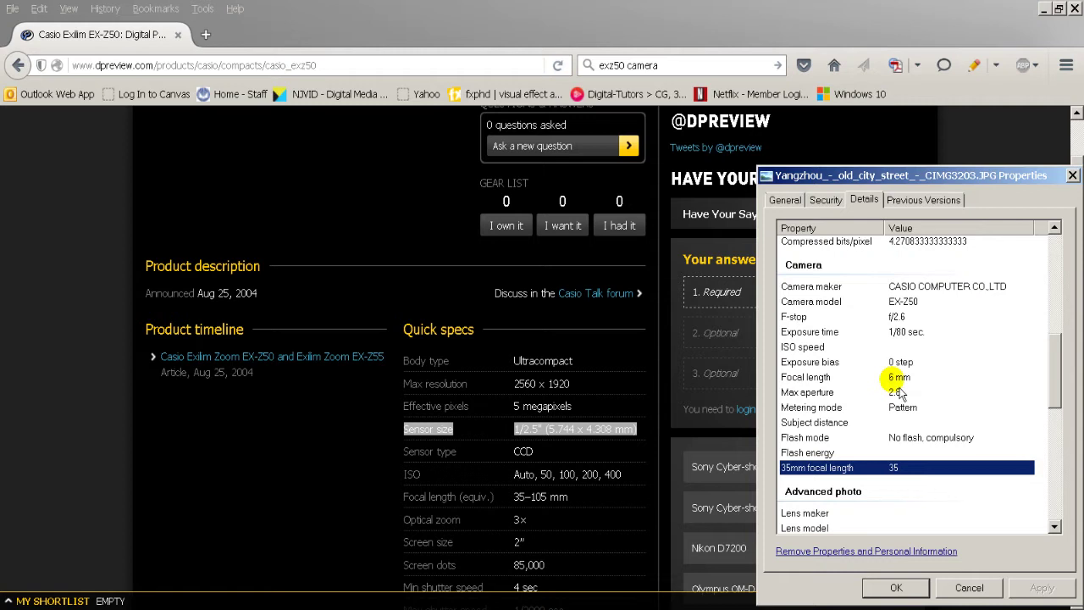
left_click(897, 468)
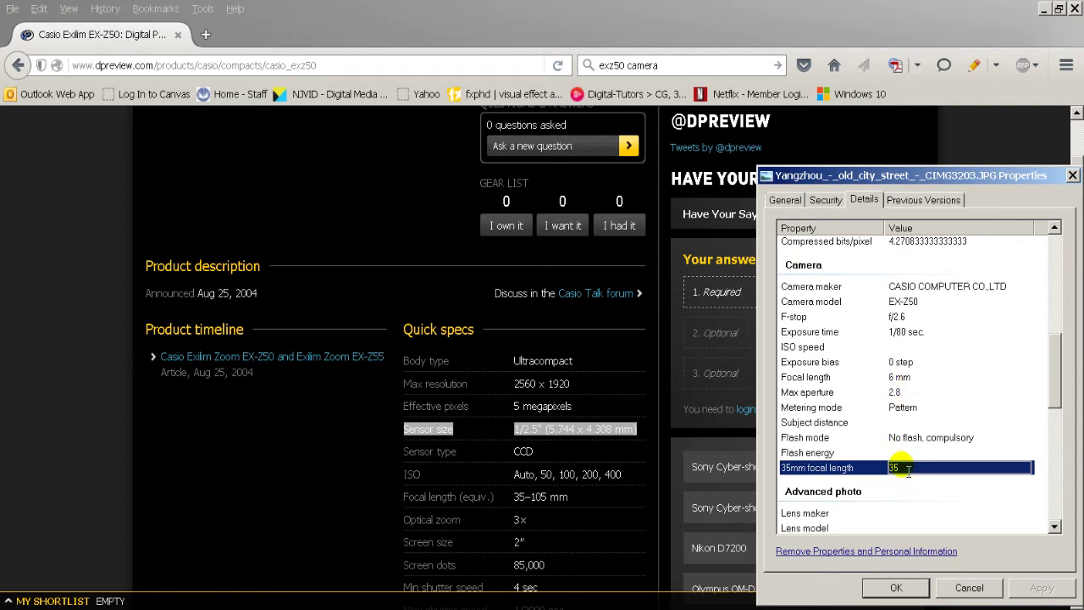
left_click(908, 377)
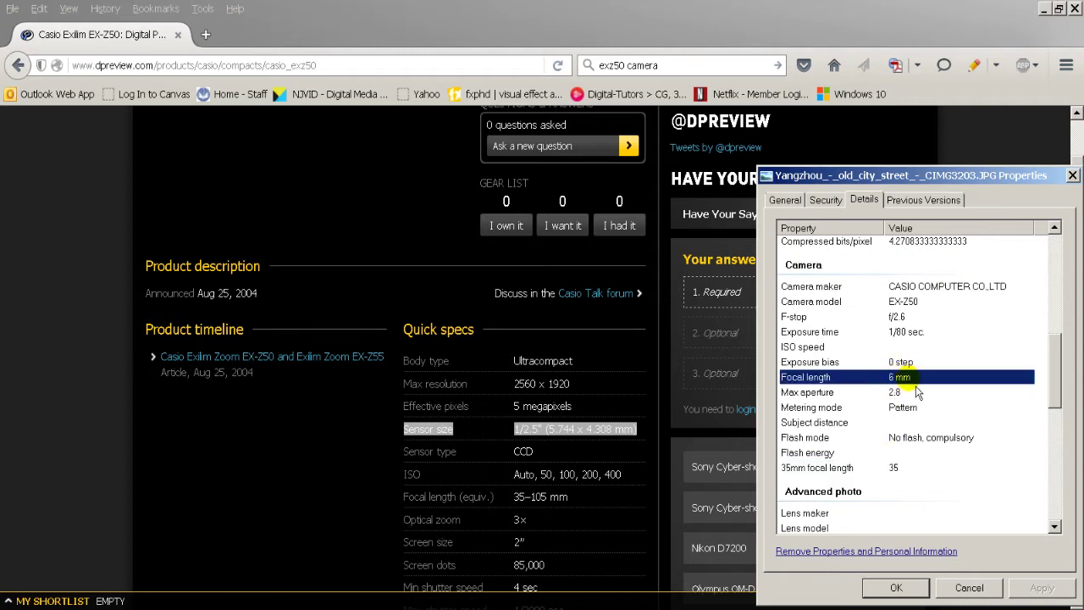
Dismiss the photo's properties, switch back to Maya and set the camera's focal length to 6
left_click(964, 585)
left_click(542, 606)
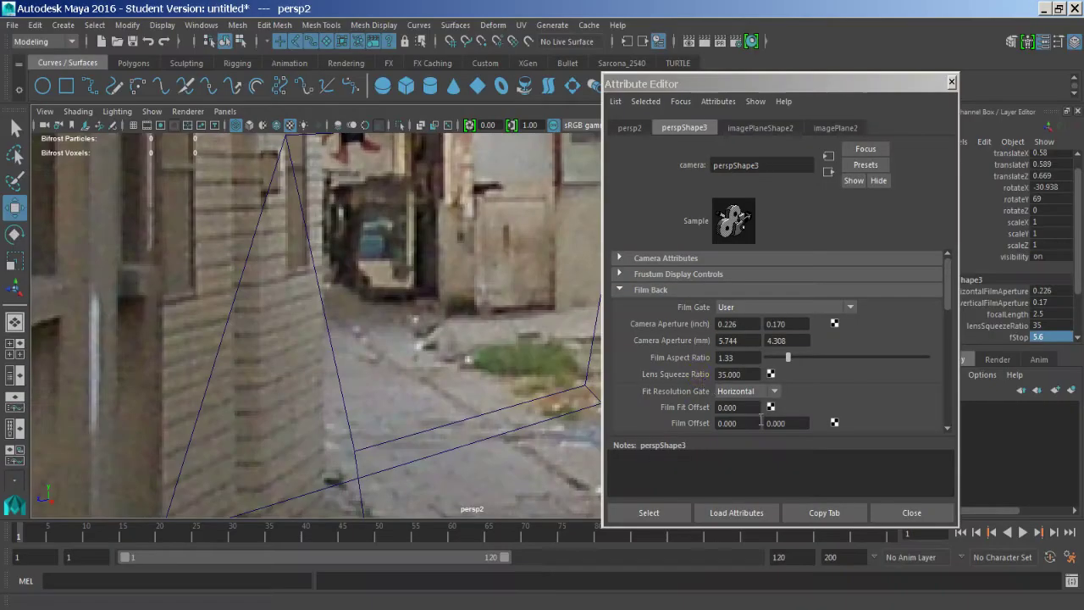
left_click(678, 258)
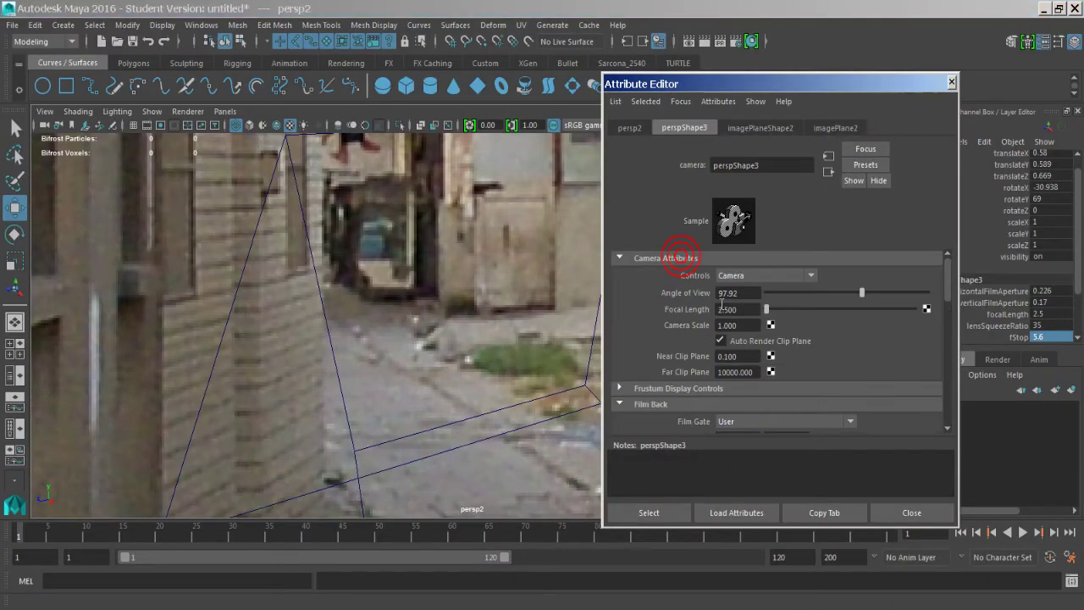
type("6")
key("Return")
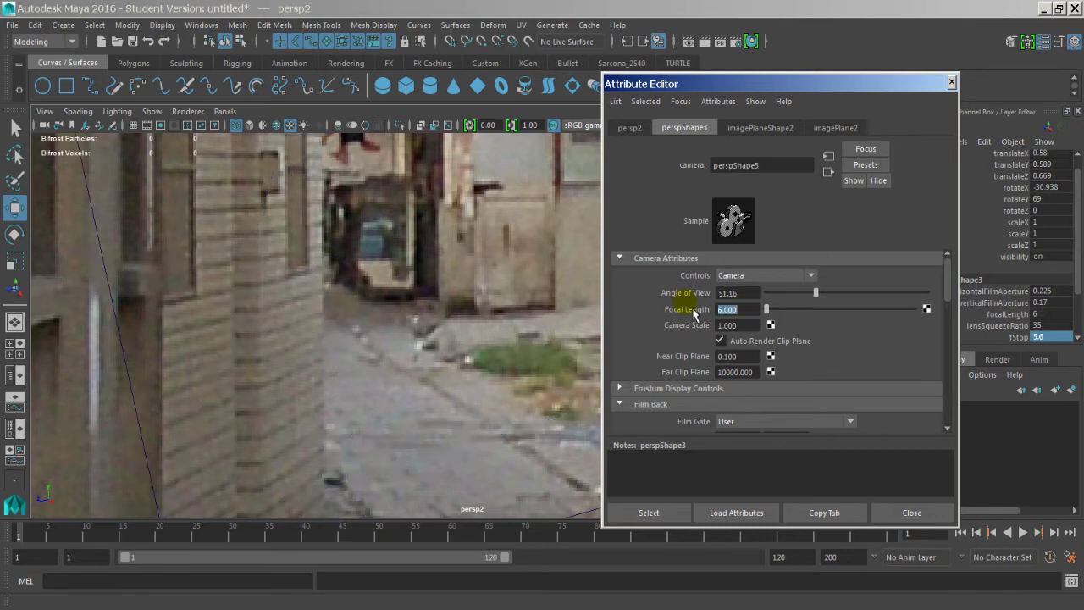
left_click(905, 514)
Fit the camera's image plane to the film gate in the image plane's Placement attributes
middle_click(590, 336)
right_click_drag(569, 333, 411, 234, "alt")
left_click_drag(545, 276, 527, 266, "alt")
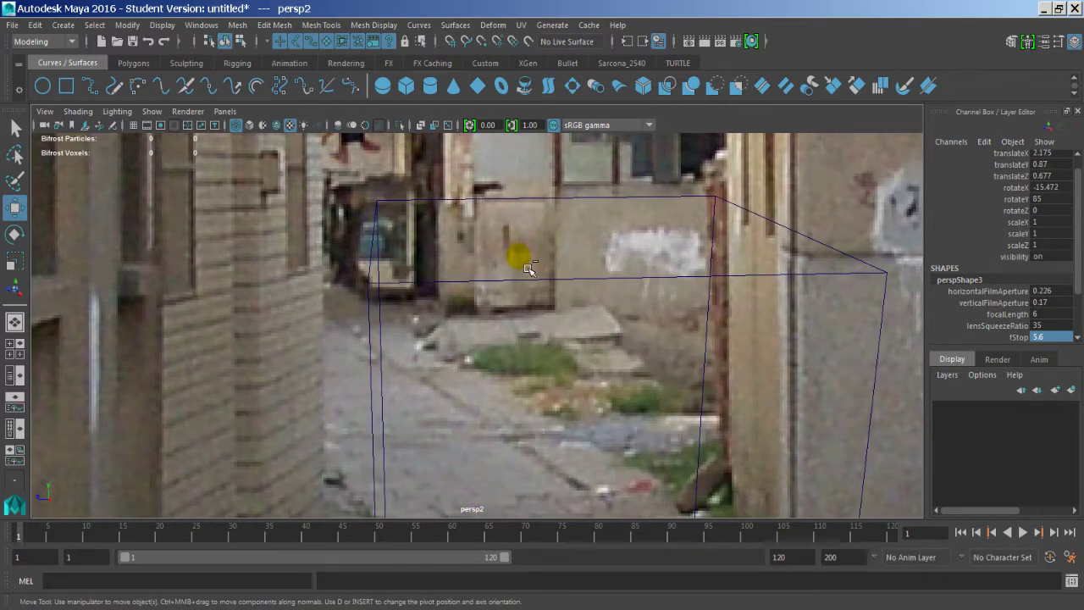
key("ctrl+a")
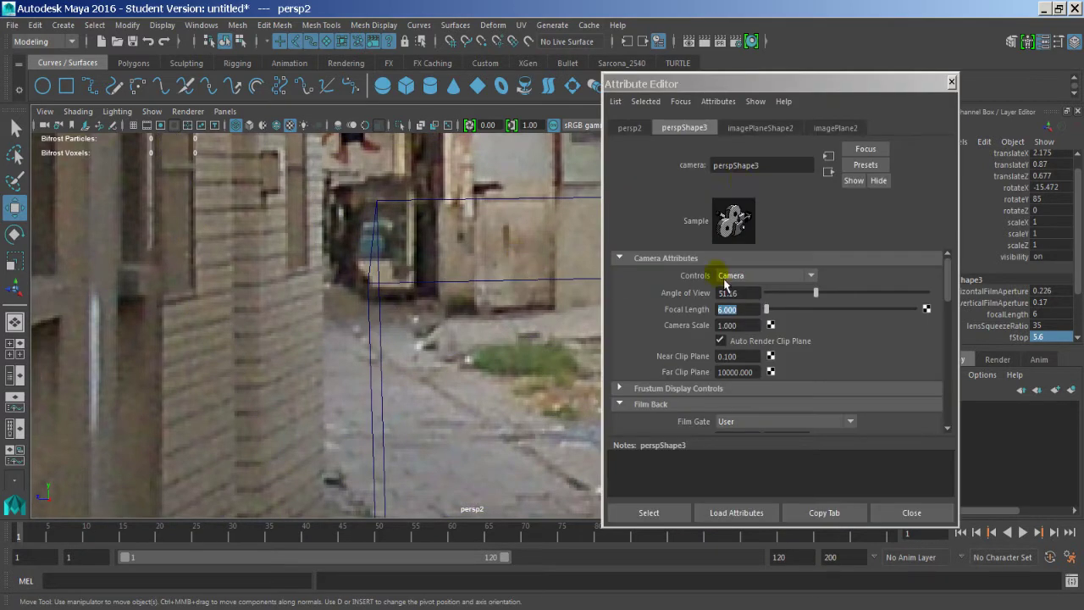
left_click(759, 127)
scroll(673, 333, "down", 5)
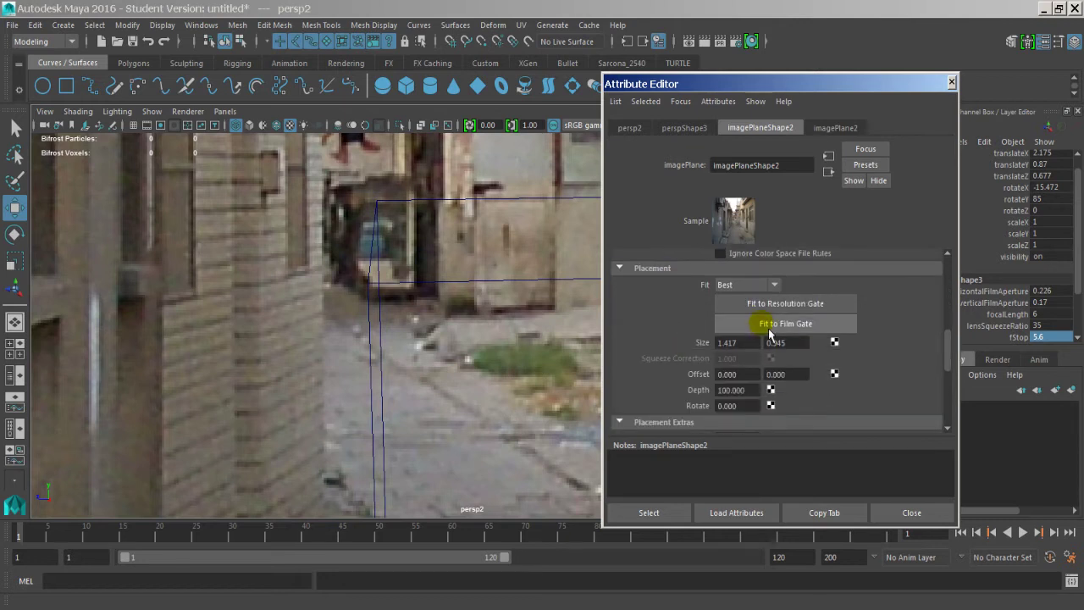
left_click(769, 330)
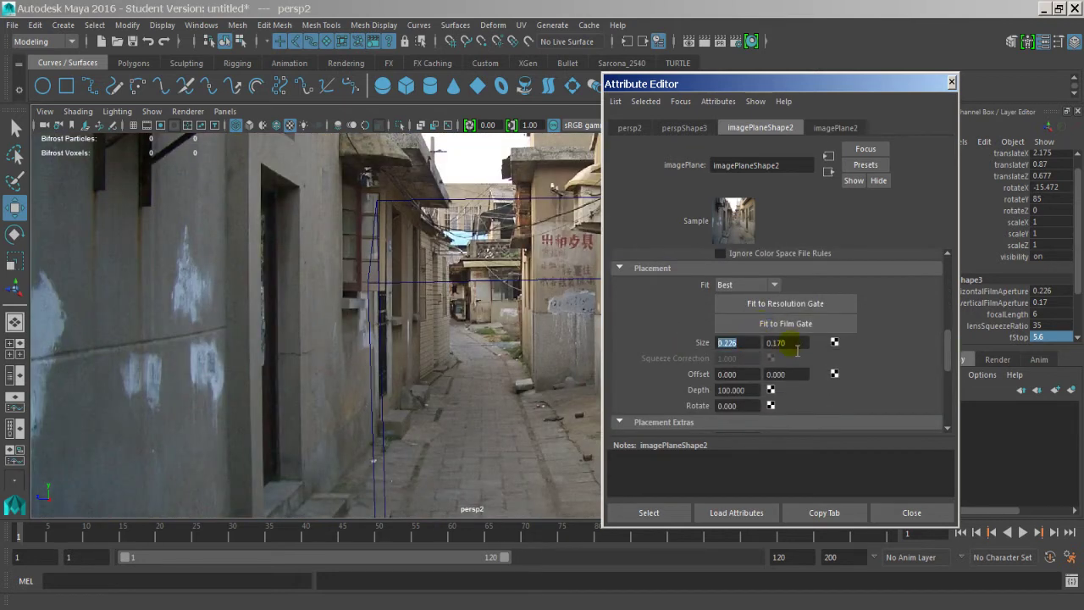
Compare the camera's aperture in inches with the image plane's size in the Attribute Editor
left_click(693, 131)
scroll(759, 304, "down", 5)
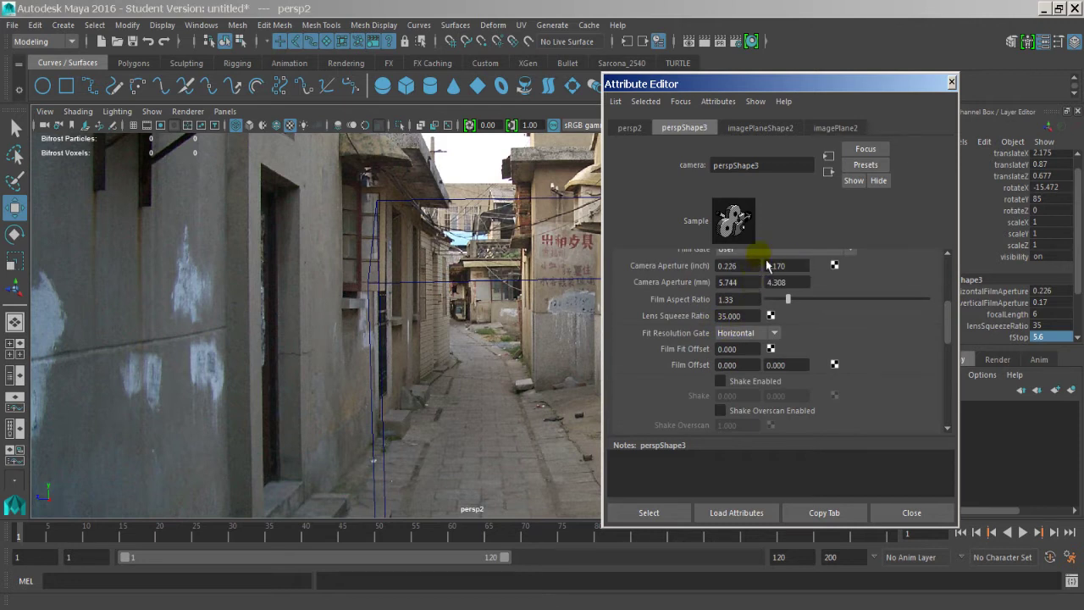
left_click(779, 127)
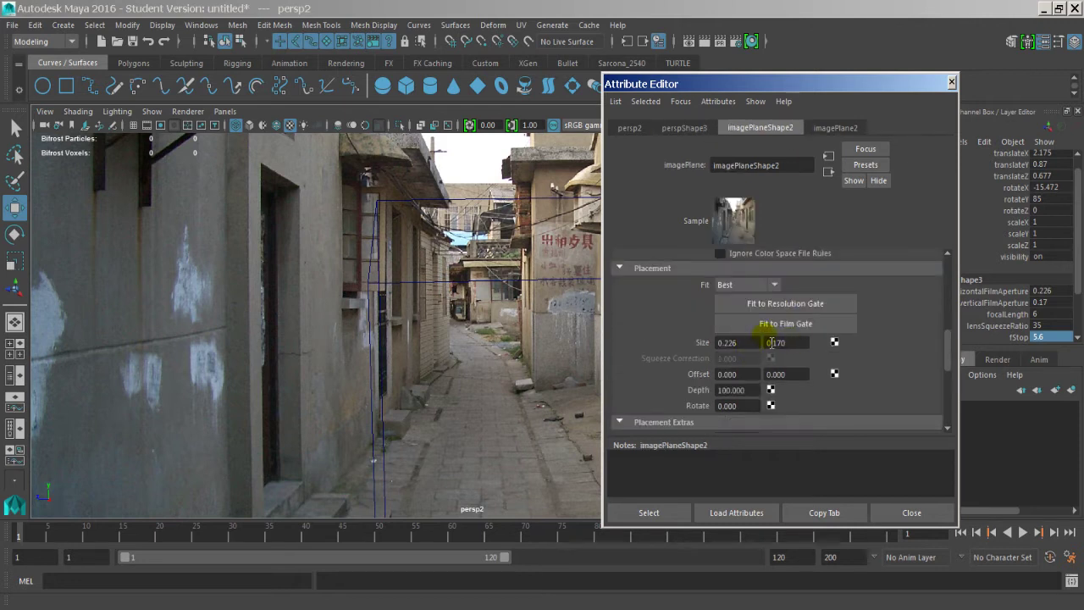
left_click(925, 514)
Orbit, pan and dolly the camera until the reference cube stands on the alley floor against the far corner of the right-hand building
left_click_drag(573, 274, 547, 308, "alt")
right_click_drag(547, 308, 300, 234, "alt")
right_click_drag(470, 271, 348, 283, "alt")
left_click_drag(348, 282, 454, 255, "alt")
right_click_drag(450, 285, 330, 279, "alt")
middle_click_drag(365, 278, 398, 298, "alt")
left_click_drag(398, 299, 412, 324, "alt")
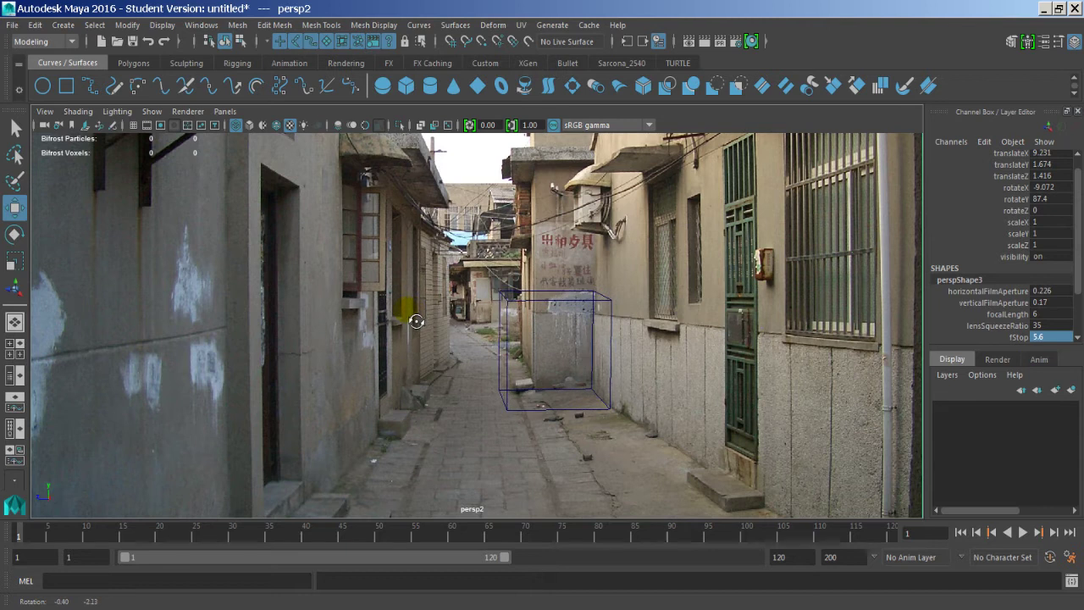
middle_click_drag(414, 322, 413, 320, "alt")
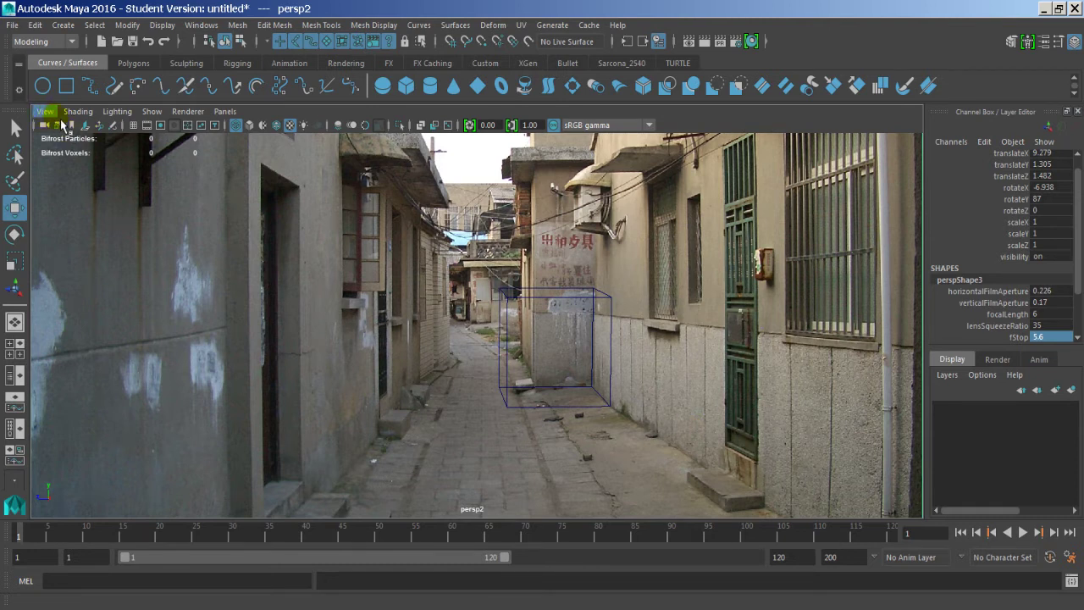
Select the reference cube, try sliding it across the alley and delete it
left_click(606, 300)
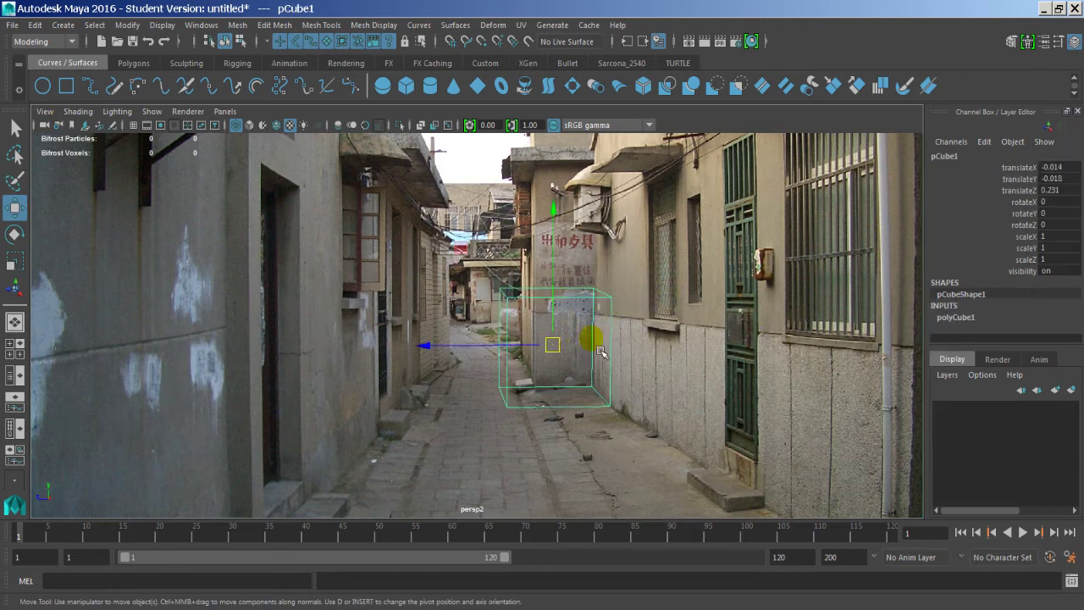
left_click_drag(554, 347, 447, 346)
key("Delete")
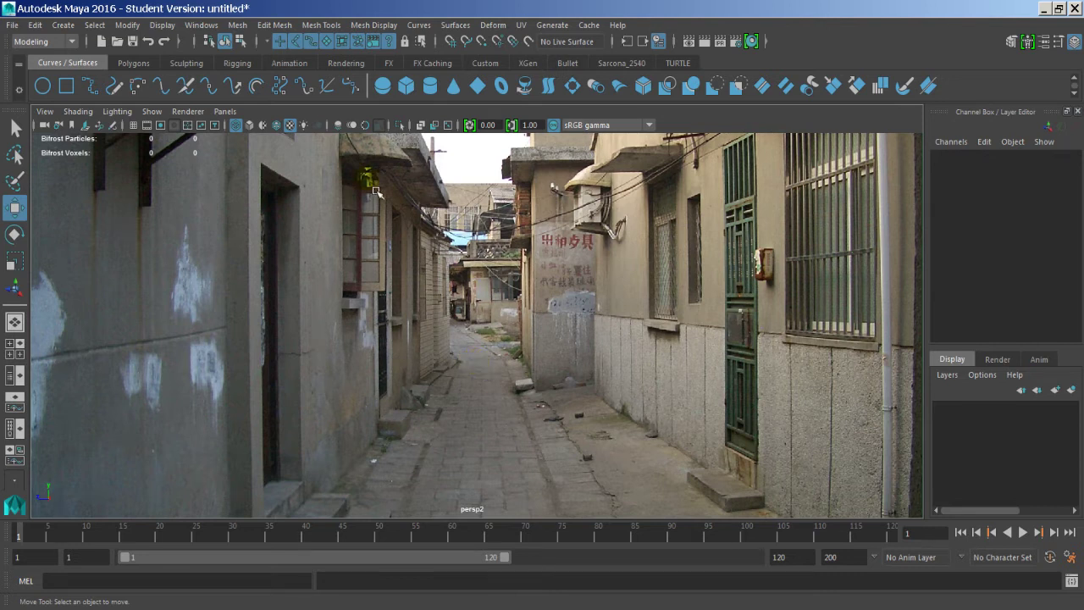
Display the Resolution Gate for the view's camera
left_click(53, 112)
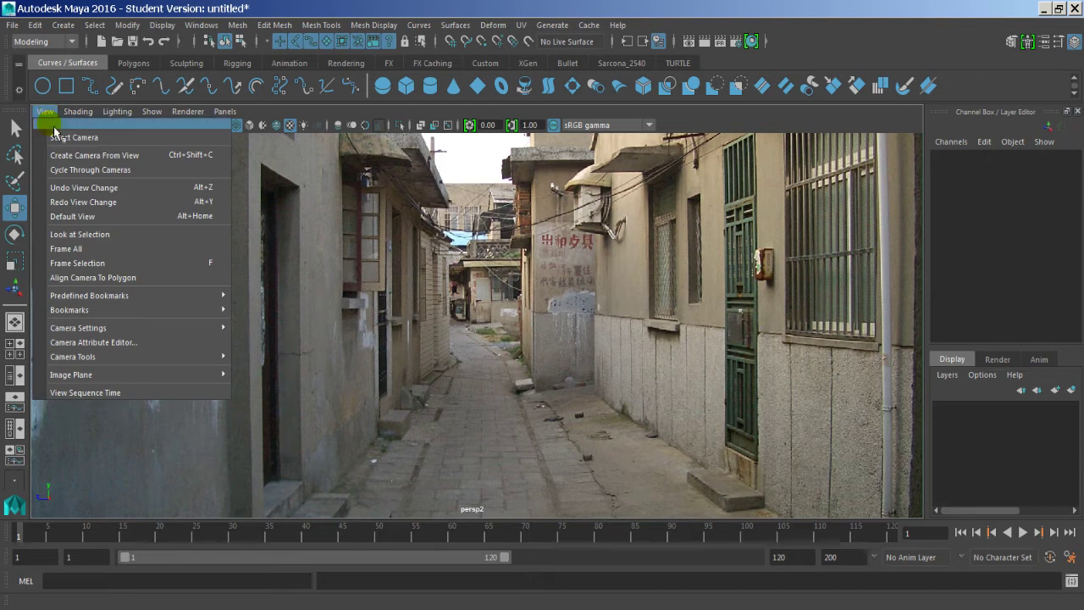
mouse_move(193, 335)
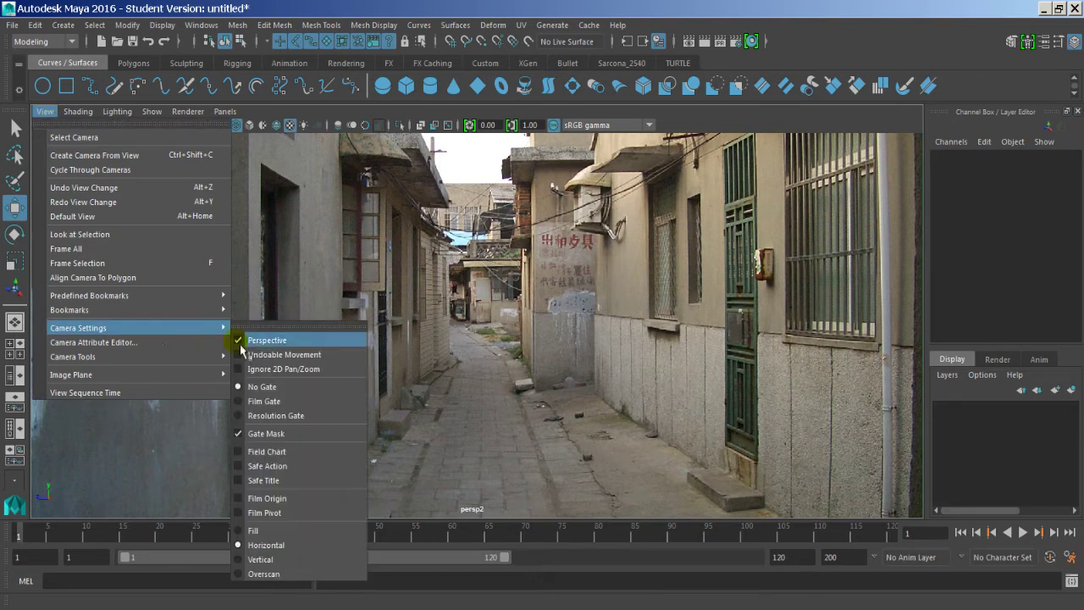
left_click(296, 416)
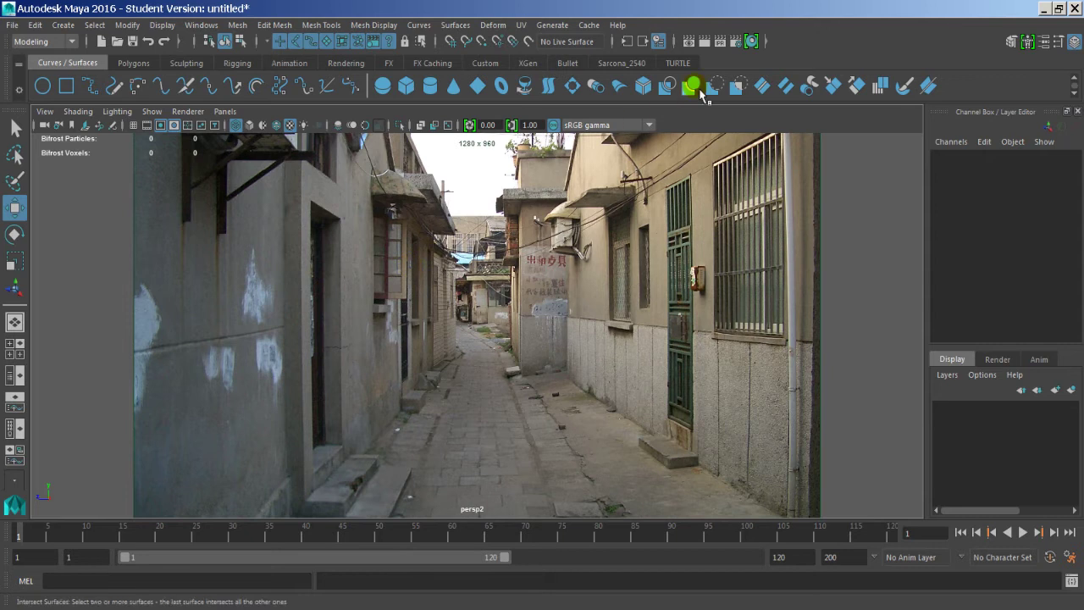
Compare the image size in the Render Settings with the EX-Z50's maximum resolution on the dpreview page in Firefox
left_click(751, 41)
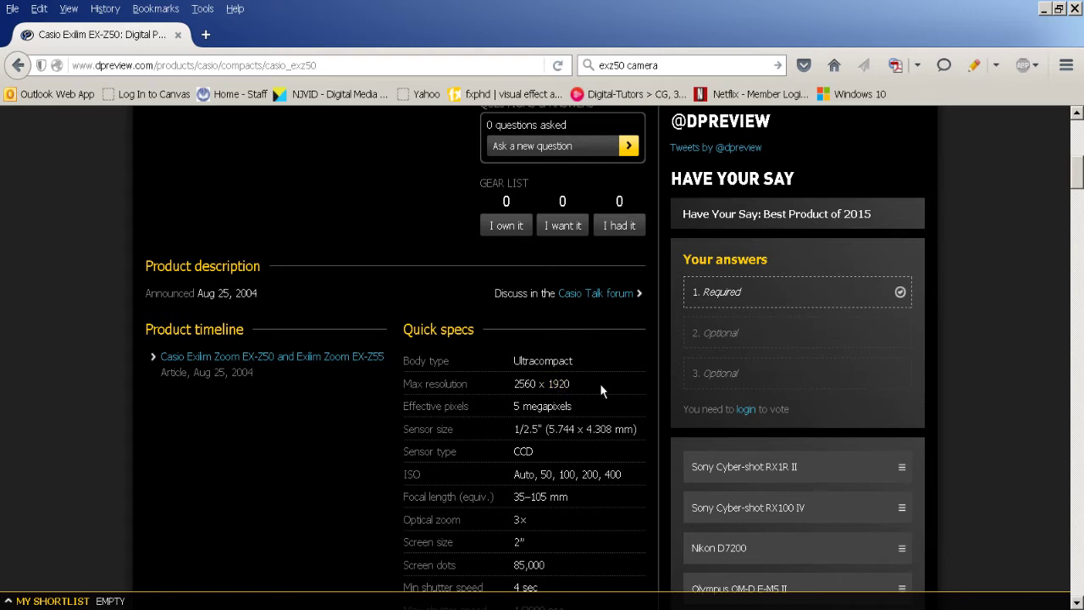
mouse_move(586, 386)
left_mouse_down()
mouse_move(505, 384)
mouse_move(572, 387)
left_mouse_up()
left_click(565, 382)
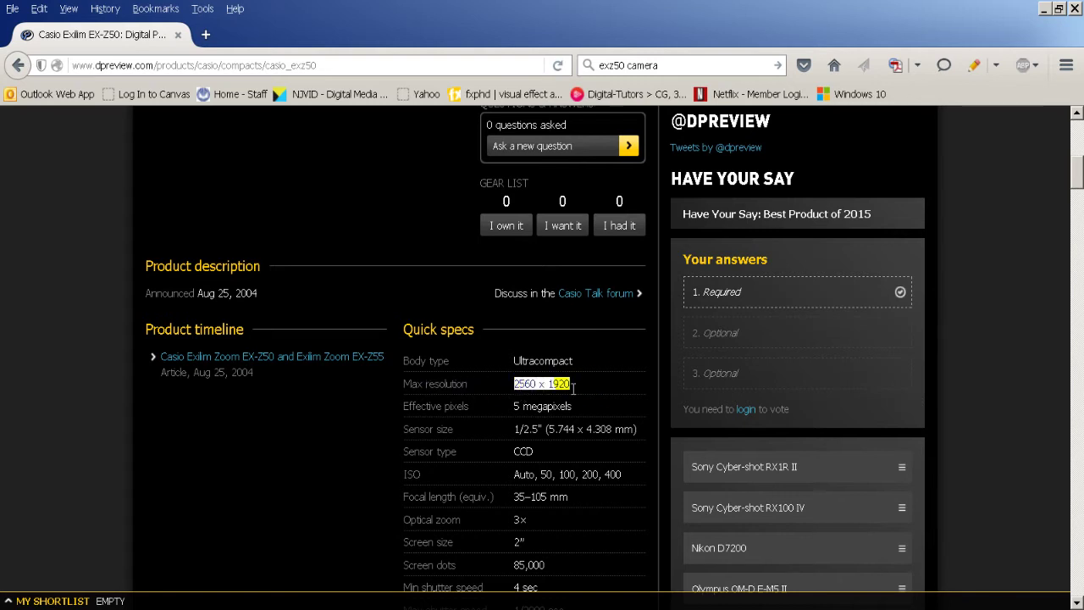
left_click(573, 384)
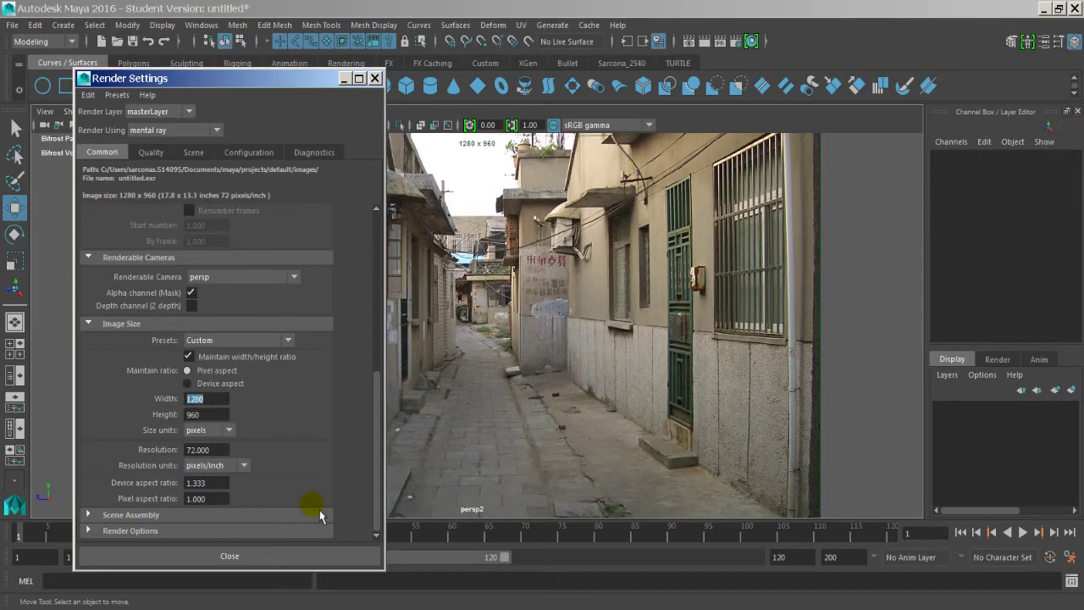
left_click(256, 555)
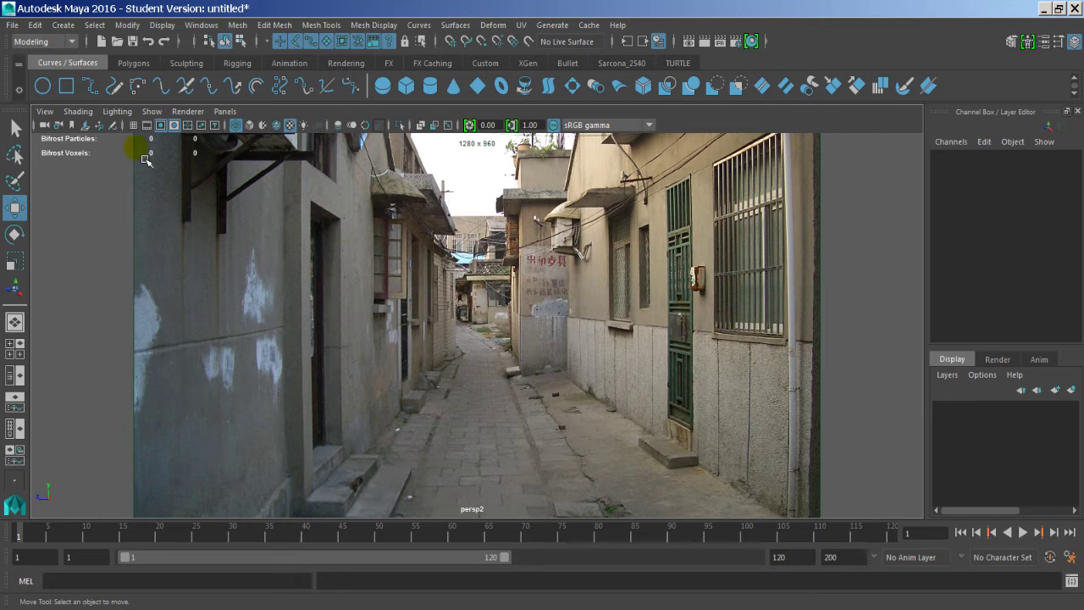
Set the camera's view fit to Overscan so the whole photo is framed inside the resolution gate
left_click(44, 111)
mouse_move(146, 332)
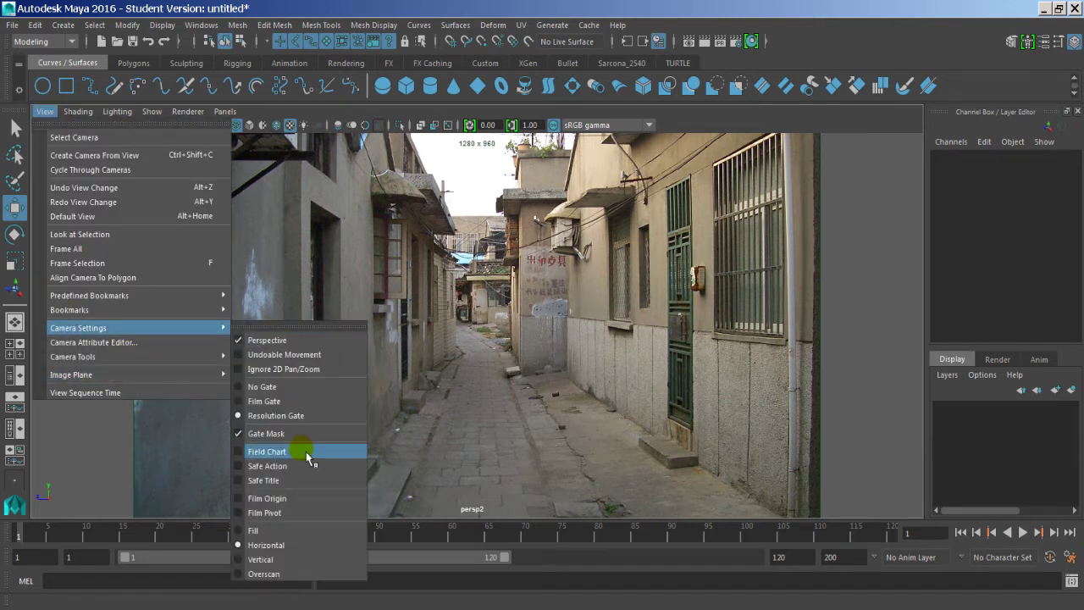
left_click(307, 566)
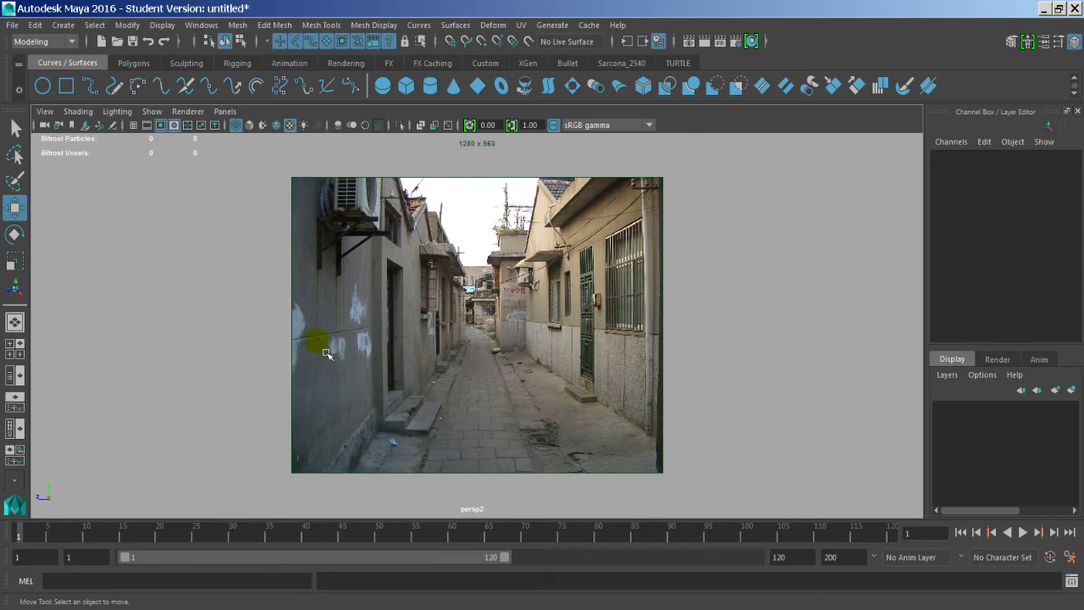
left_click(255, 247)
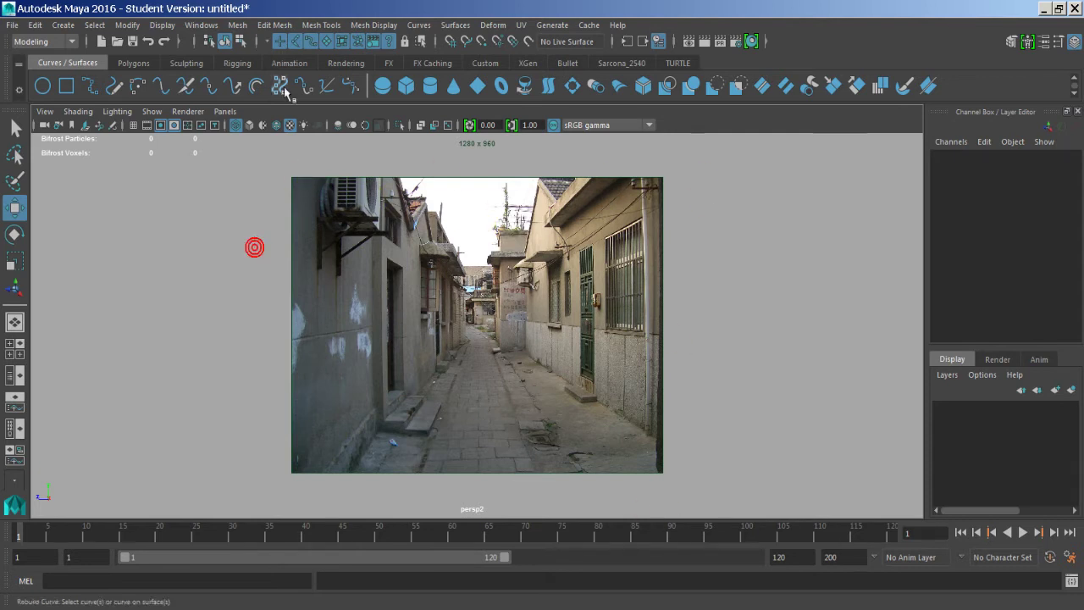
Create a polygon plane and scale it up uniformly to about 6.05
left_click(63, 25)
mouse_move(133, 76)
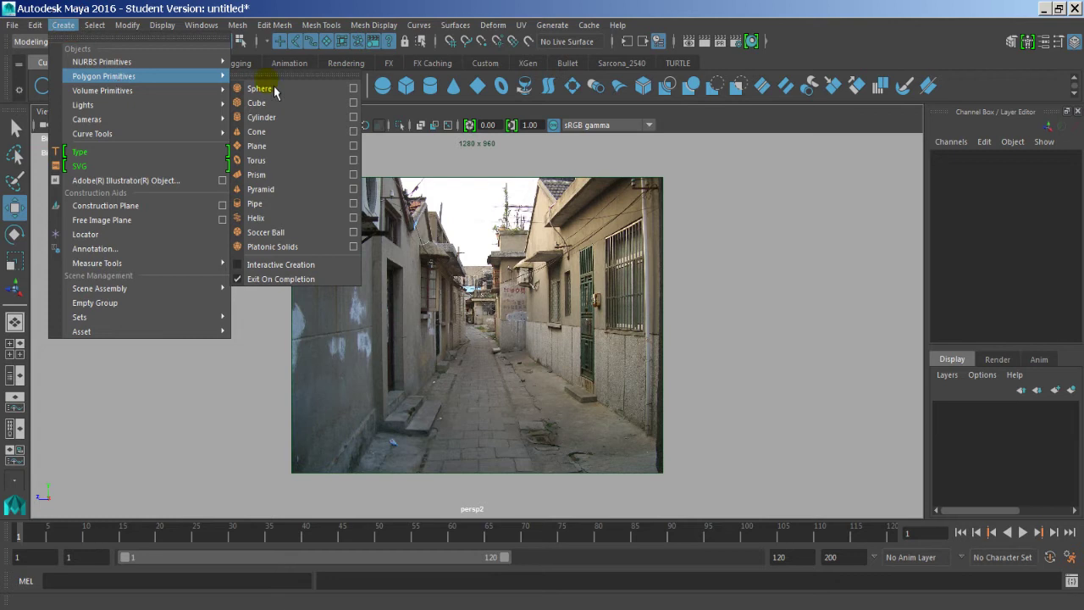
left_click(269, 145)
key("r")
middle_click_drag(472, 368, 620, 396)
scroll(997, 326, "down", 2)
left_click(1041, 319)
key("Return")
left_click_drag(685, 336, 704, 375)
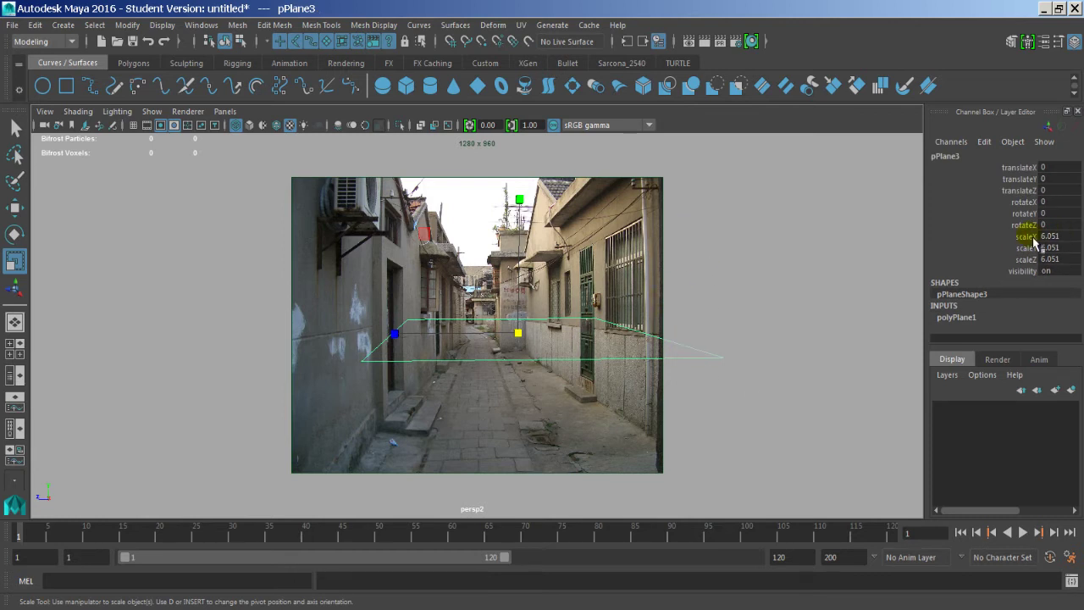
Stretch the plane along the alley to an X scale of about 15.14
left_click(1027, 237)
middle_click_drag(822, 363, 806, 330)
key("w")
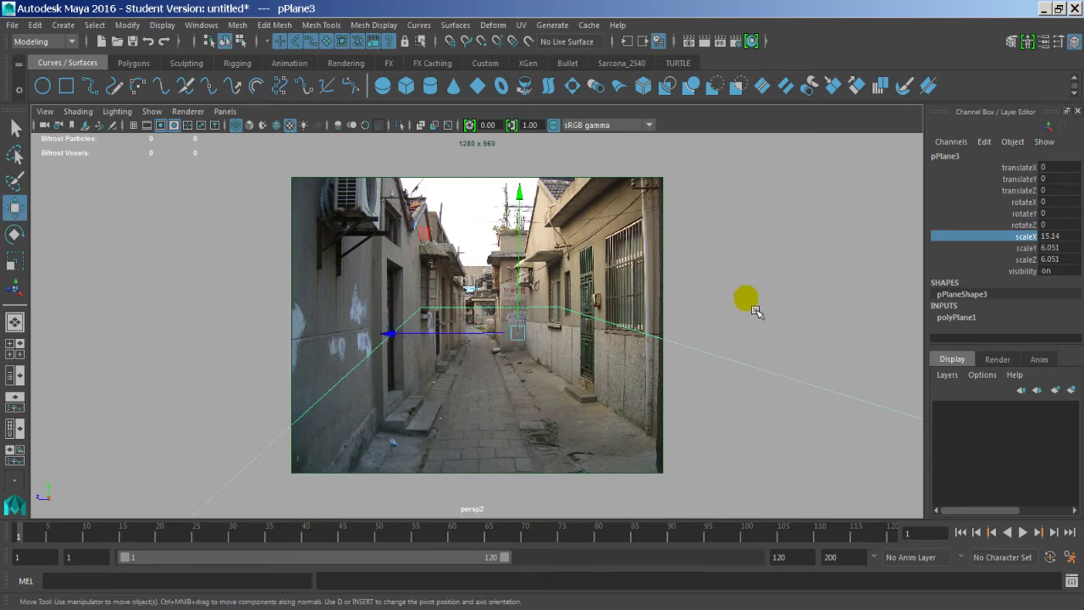
Orbit, pan and dolly the camera until the plane lies on the alley floor with its long edges following both walls
left_click_drag(719, 268, 734, 328, "alt")
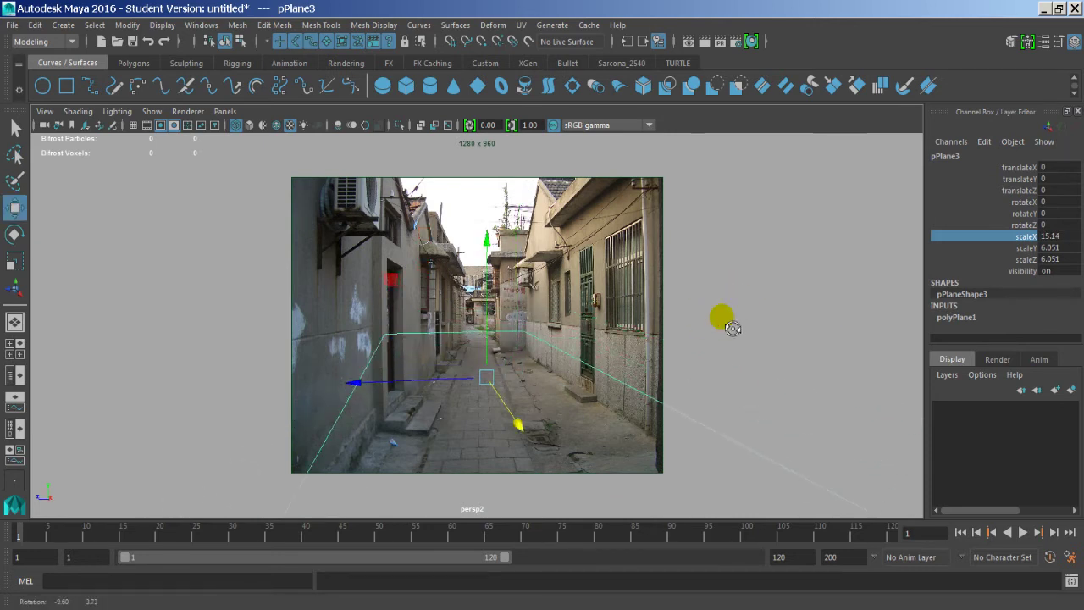
key("e")
left_click_drag(517, 286, 617, 339)
key("w")
left_click(718, 267)
middle_click_drag(724, 315, 754, 362, "alt")
right_click_drag(754, 363, 582, 350, "alt")
middle_click_drag(581, 350, 583, 369, "alt")
left_click_drag(582, 368, 569, 361, "alt")
right_click_drag(582, 368, 699, 360, "alt")
middle_click_drag(700, 356, 686, 310, "alt")
right_click_drag(675, 305, 547, 285, "alt")
left_click_drag(548, 285, 543, 280, "alt")
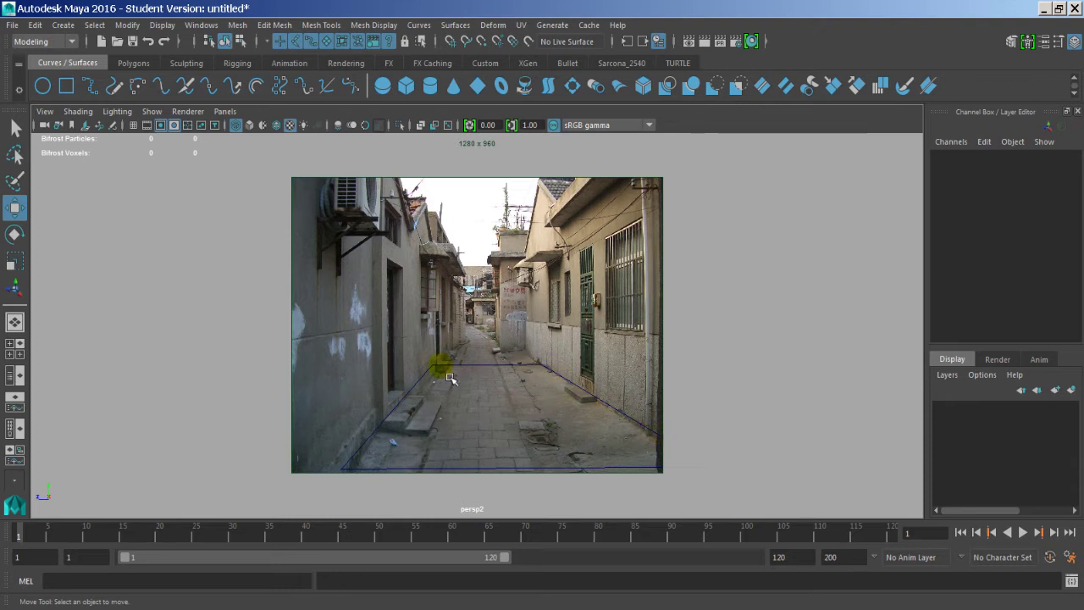
Fine-tune the camera's pan and rotation so the plane's edges follow the base of both alley walls more closely
middle_click_drag(450, 412, 457, 412, "alt")
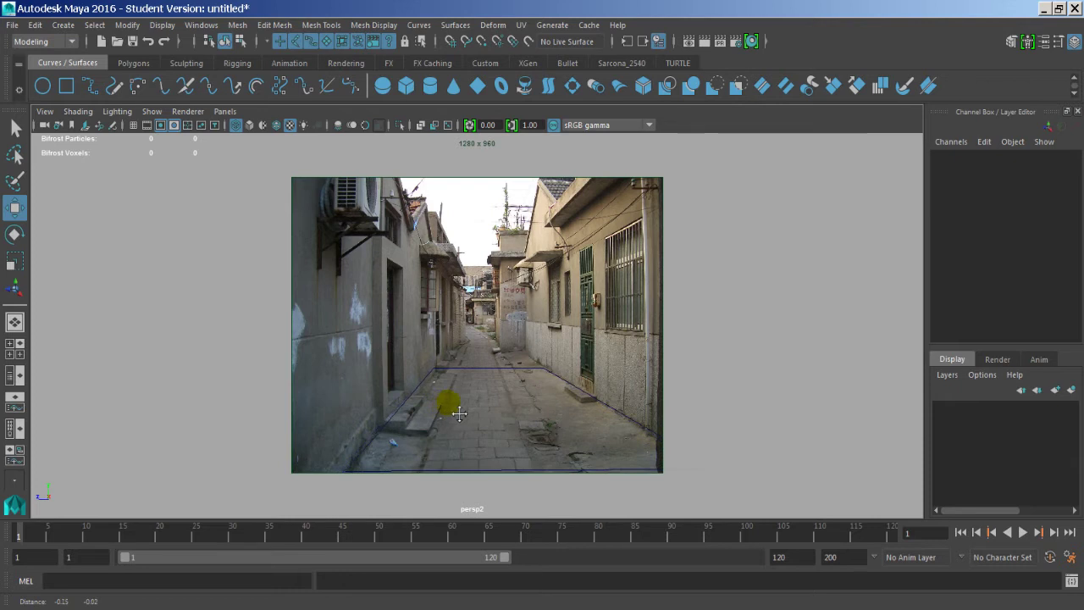
left_click_drag(460, 414, 458, 412, "alt")
middle_click_drag(458, 412, 466, 430, "alt")
left_click_drag(466, 431, 467, 431, "alt")
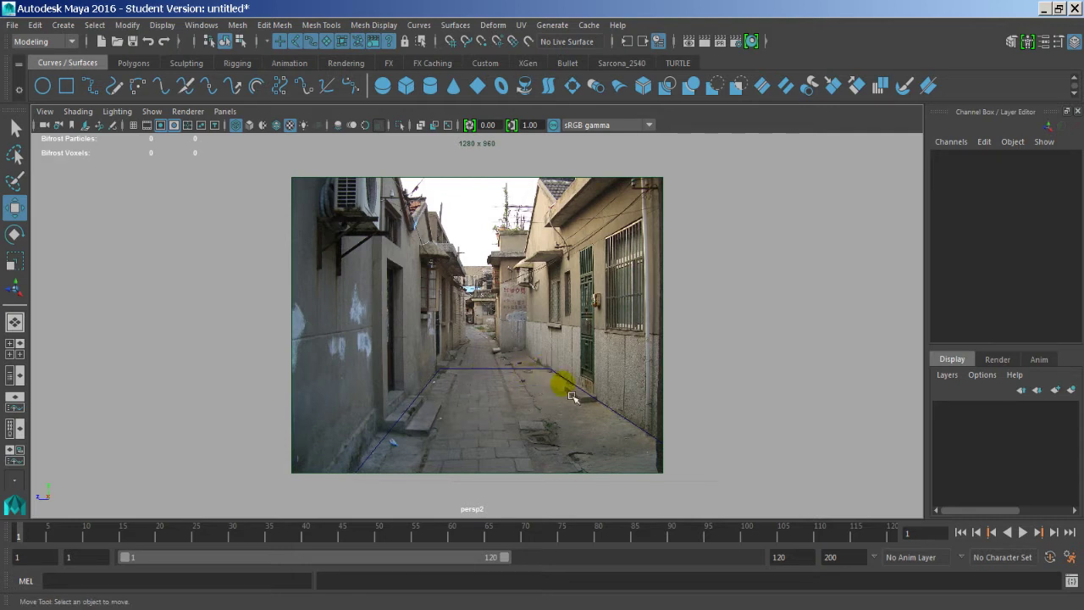
Move the floor plane's far edge deeper down the alley to about -41.3 on X
left_click(498, 412)
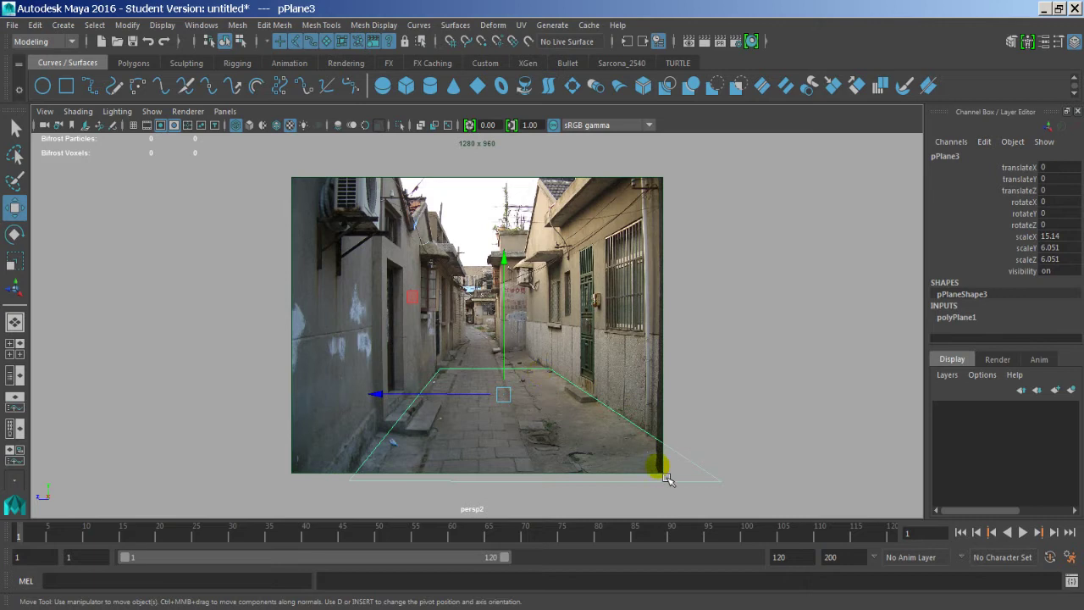
right_click_drag(544, 377, 533, 180)
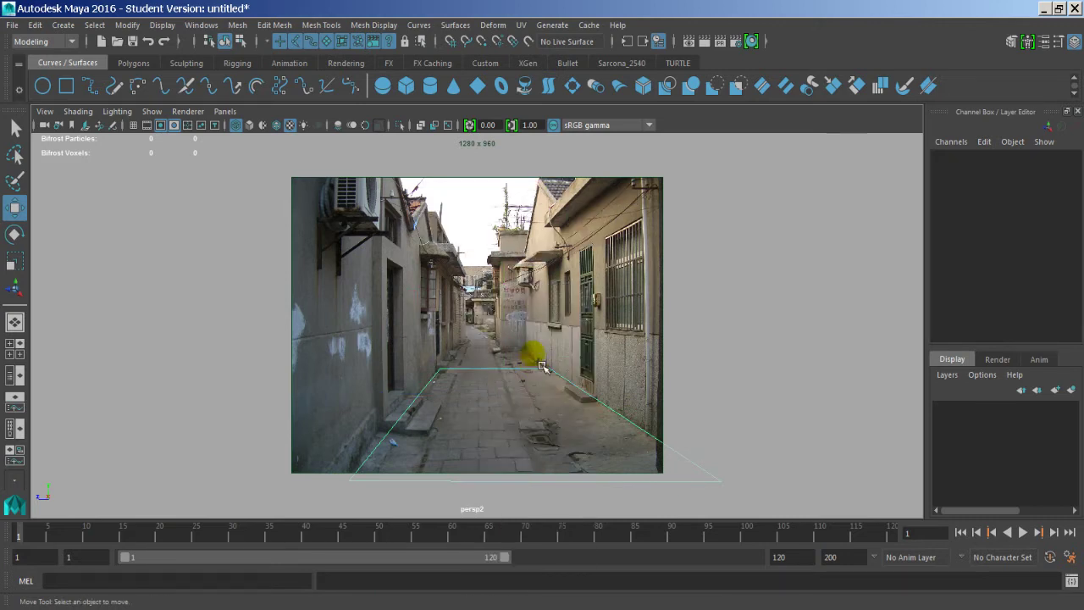
left_click(523, 365)
key("space")
left_click_drag(513, 402, 648, 401)
left_click_drag(593, 356, 497, 368)
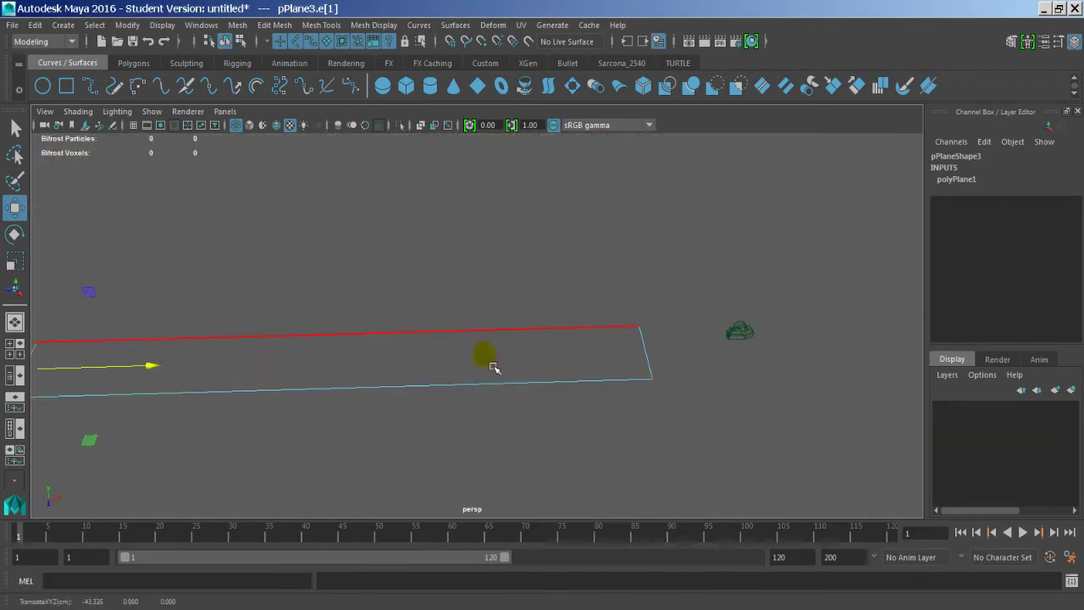
Extend the floor plane's near edge past the camera to about 25.4 on X and return to the persp2 camera view
left_click(654, 365)
left_click_drag(725, 359, 720, 310)
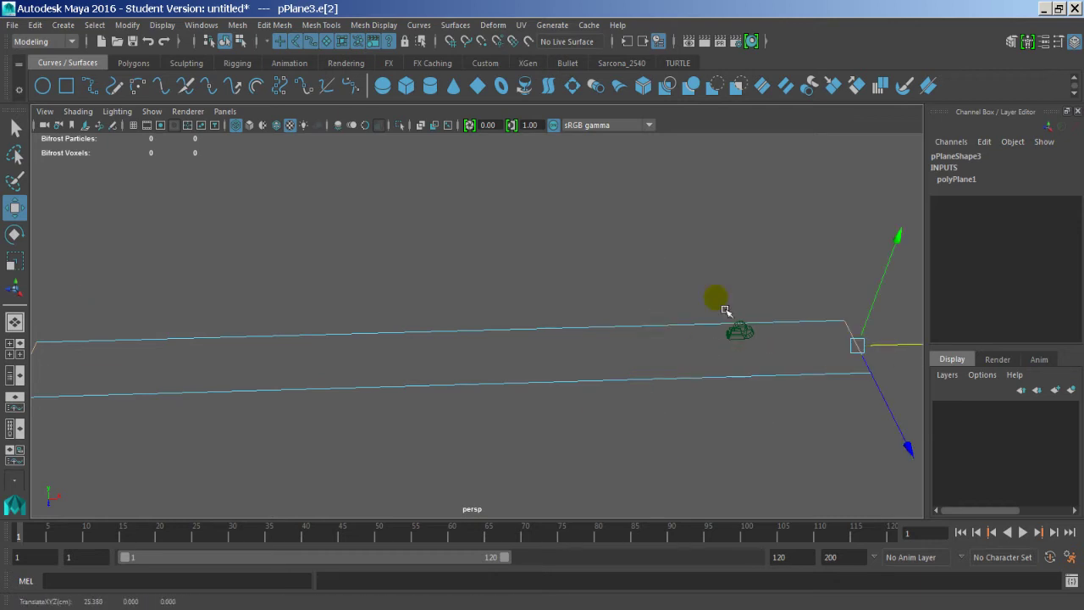
key("space")
left_click_drag(591, 294, 599, 258)
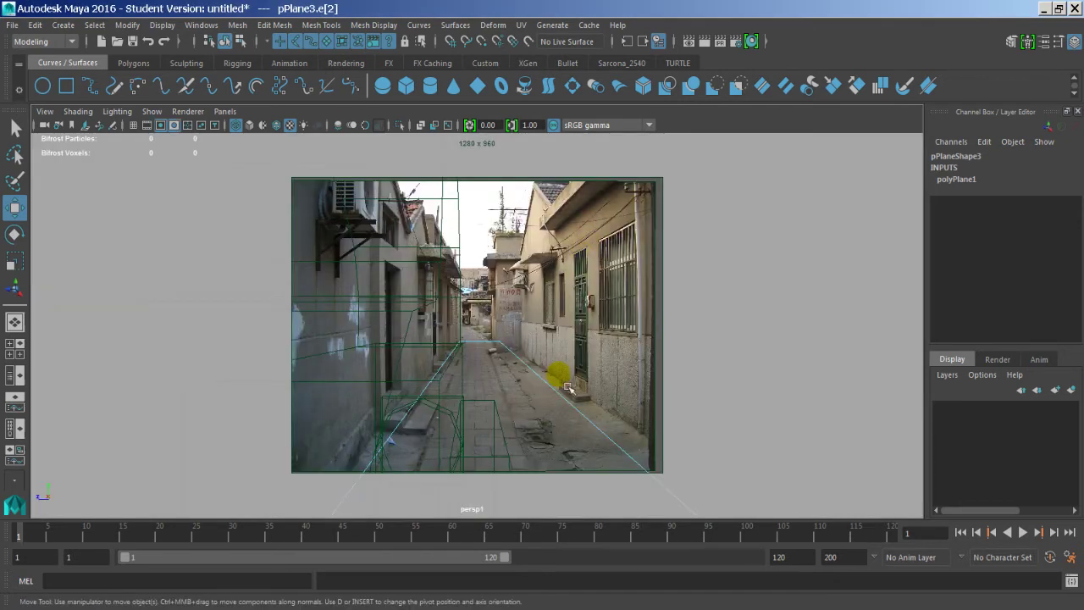
key("space")
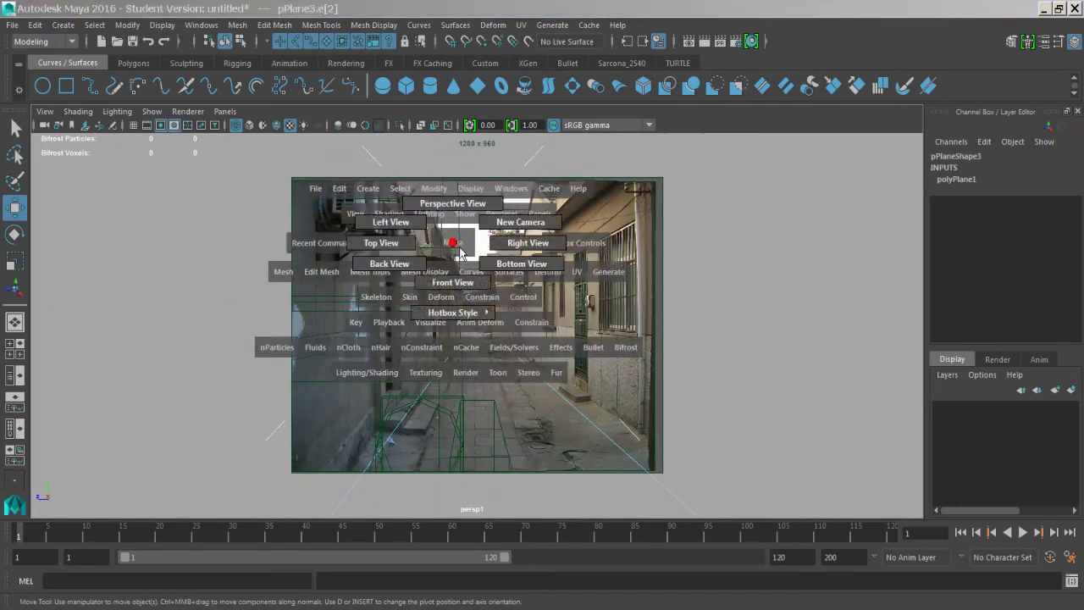
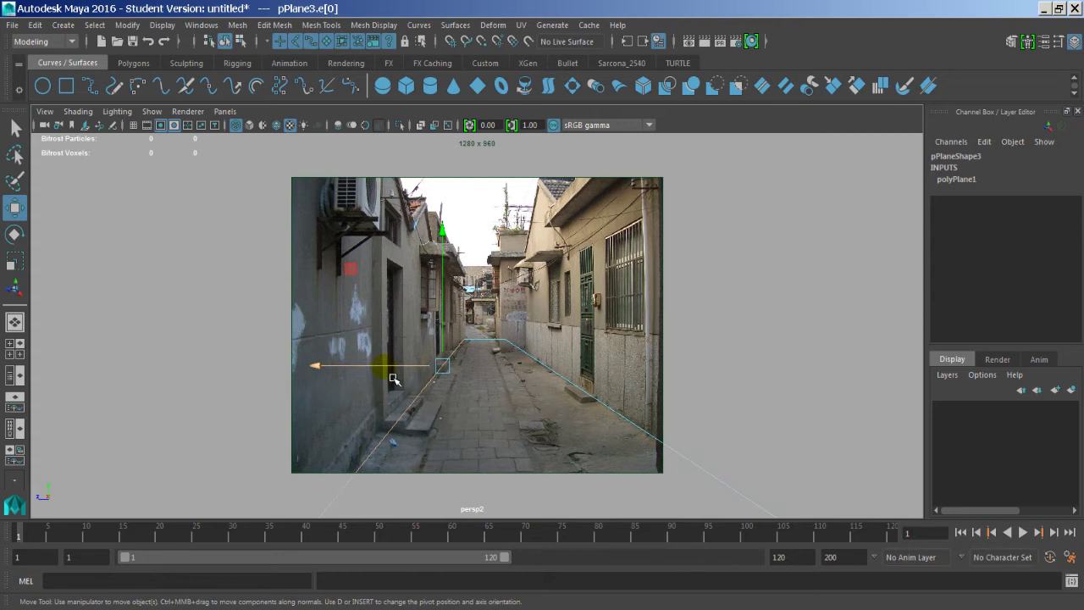
Shift the floor plane's left long edge slightly outward so it follows the base of the left wall
left_click_drag(393, 379, 389, 379)
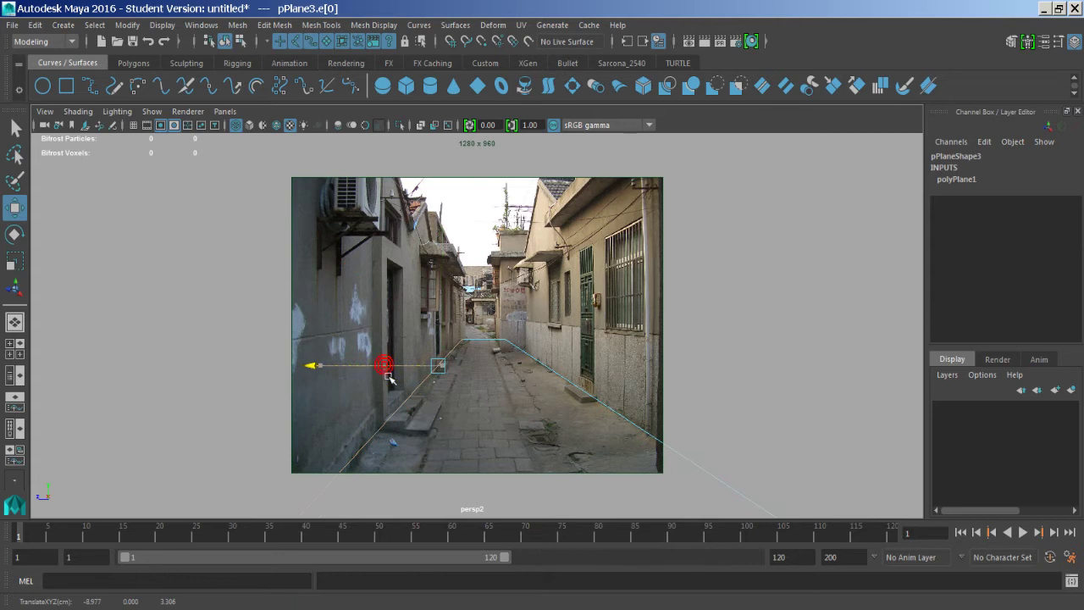
left_click(576, 386)
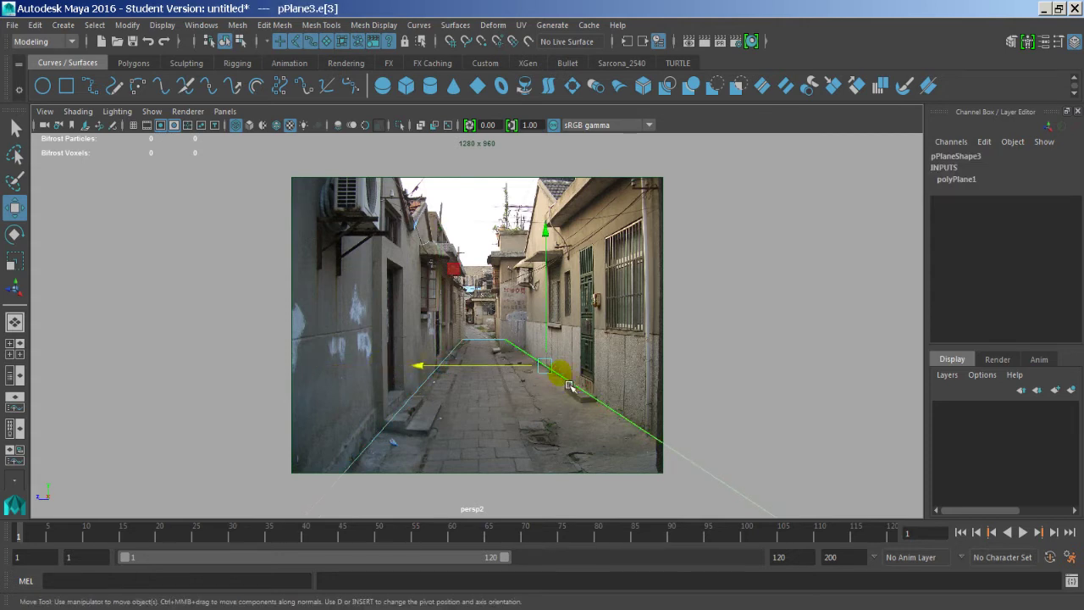
left_click(518, 378)
Insert an edge loop across the floor plane near its far end, close to the right building's corner
right_click_drag(532, 362, 605, 199)
right_click_drag(522, 321, 455, 324, "shift")
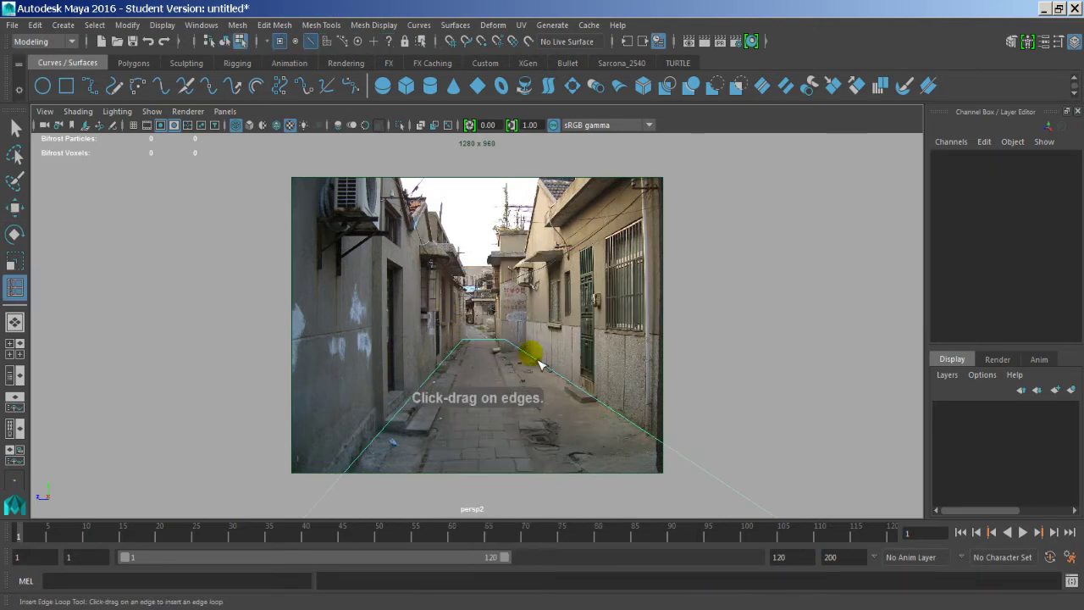
left_click_drag(534, 357, 531, 355)
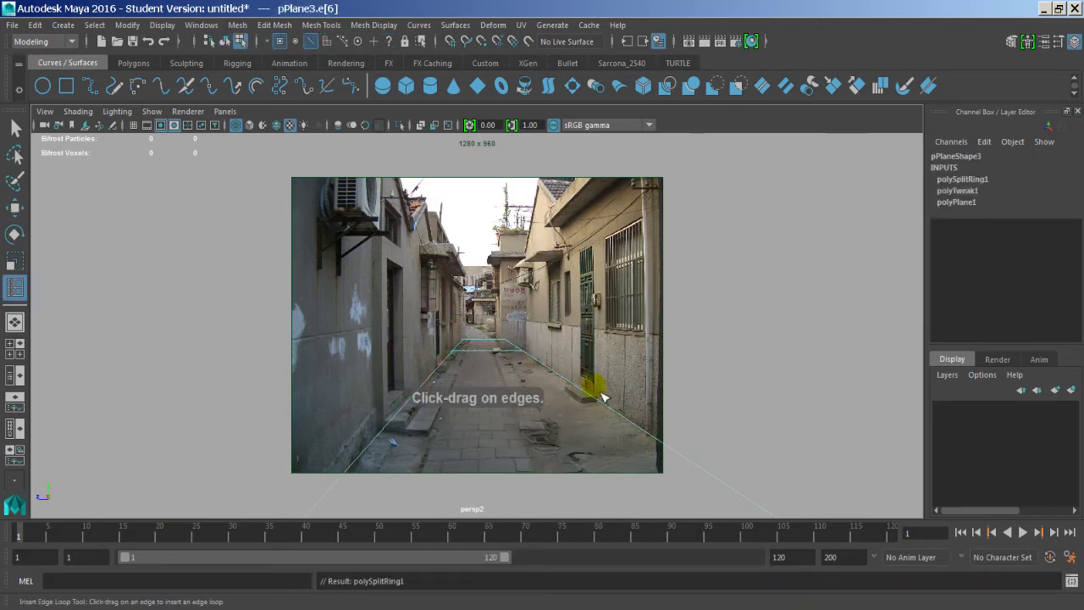
Extrude the near segment of the plane's right long edge upward to form the right building's wall
key("w")
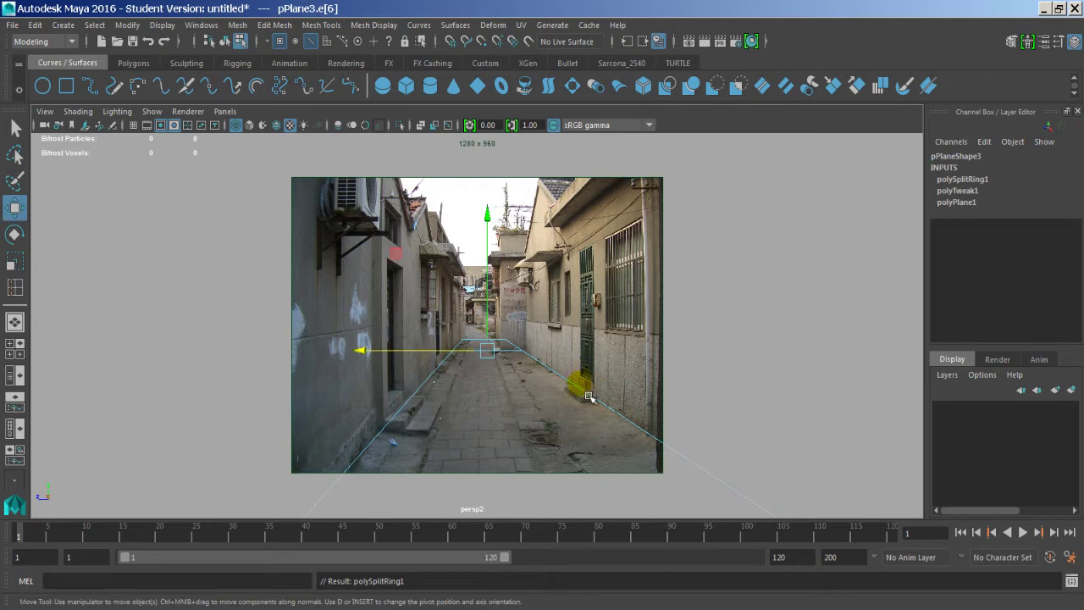
left_click(587, 394)
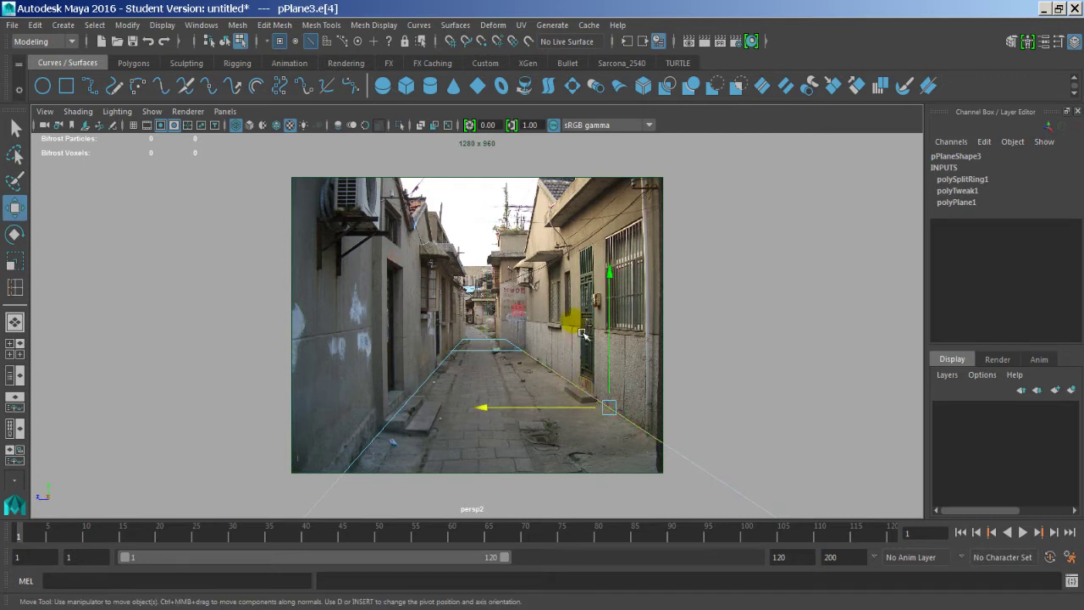
key("ctrl+e")
mouse_move(610, 314)
left_mouse_down()
mouse_move(644, 89)
mouse_move(664, 45)
left_mouse_up()
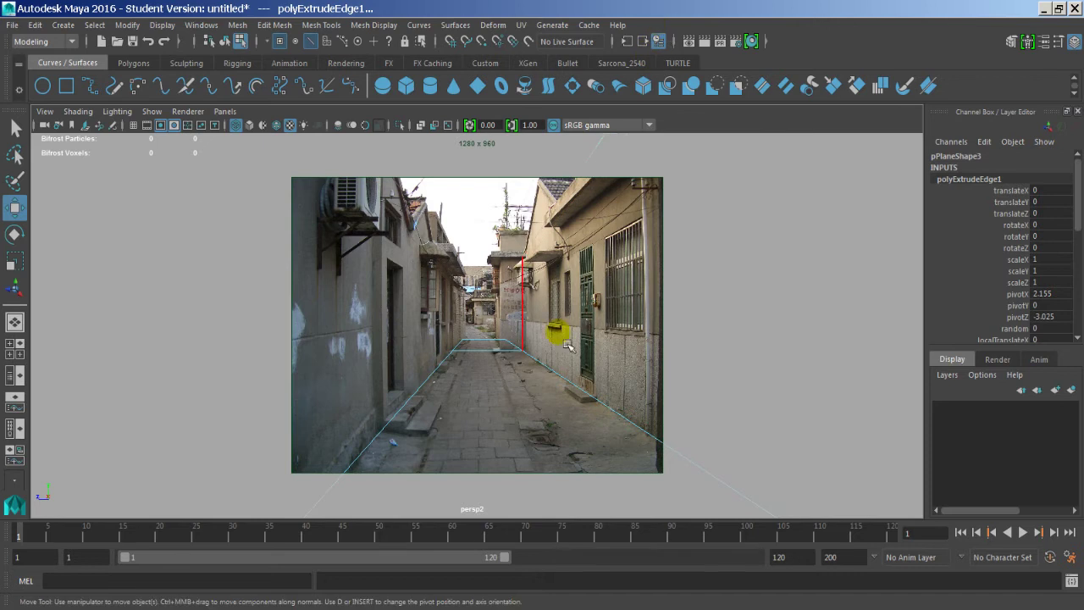
Select the wall's far vertical edge with the adjoining floor loop edge and slide both along X to about -20.1
left_click(520, 316)
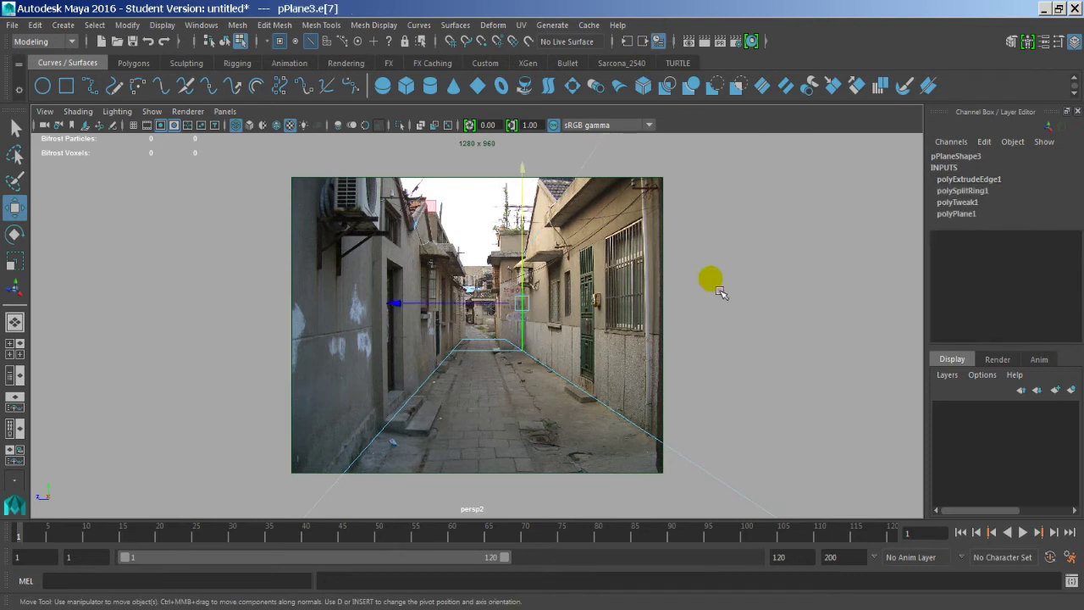
key("space")
left_click_drag(680, 290, 678, 250)
left_click_drag(531, 318, 477, 314, "alt")
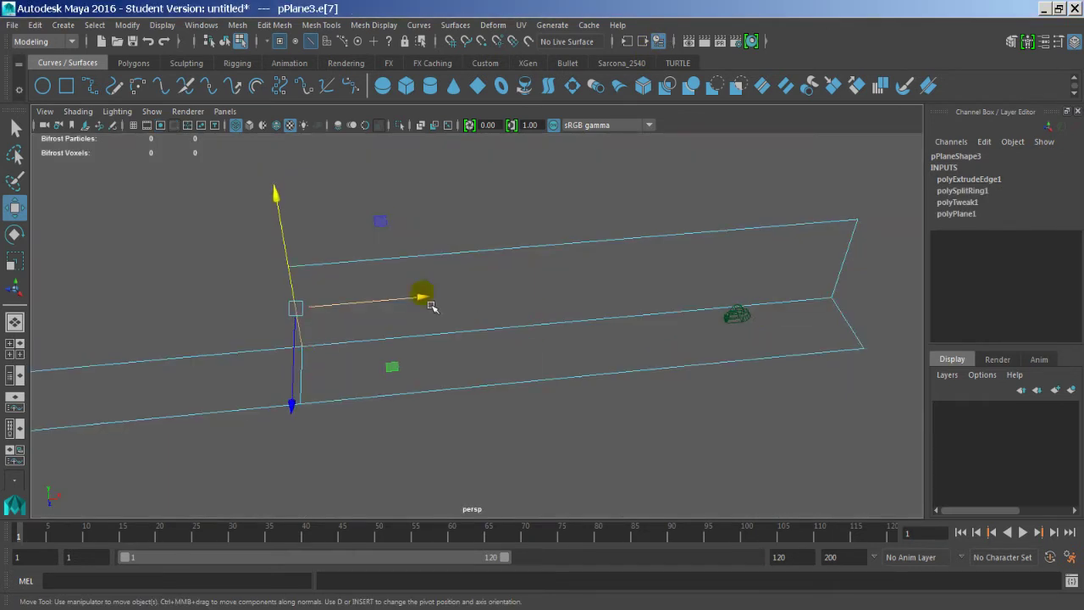
left_click(298, 364, "shift")
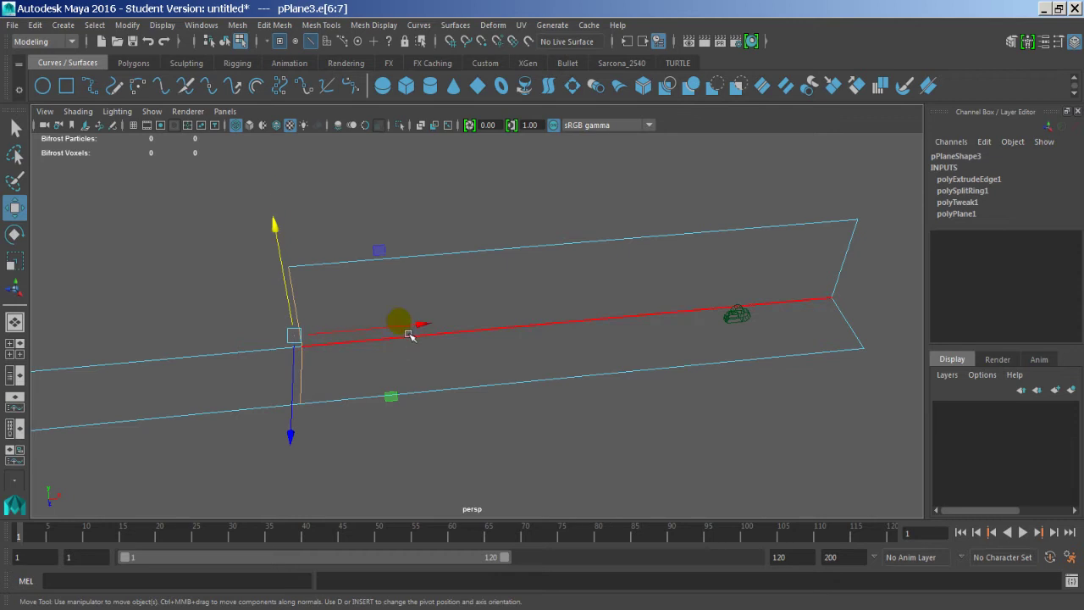
left_click_drag(409, 336, 423, 340)
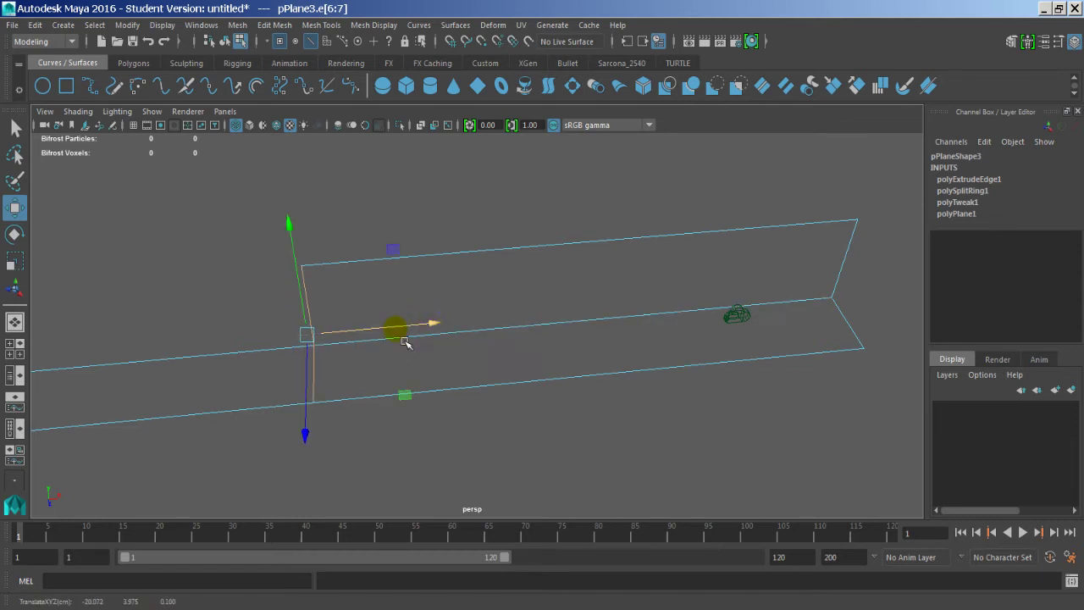
From the persp2 view, slide the two edges to about -17 on X to match the right building's corner, and return to object mode
key("space")
left_click_drag(458, 305, 474, 264)
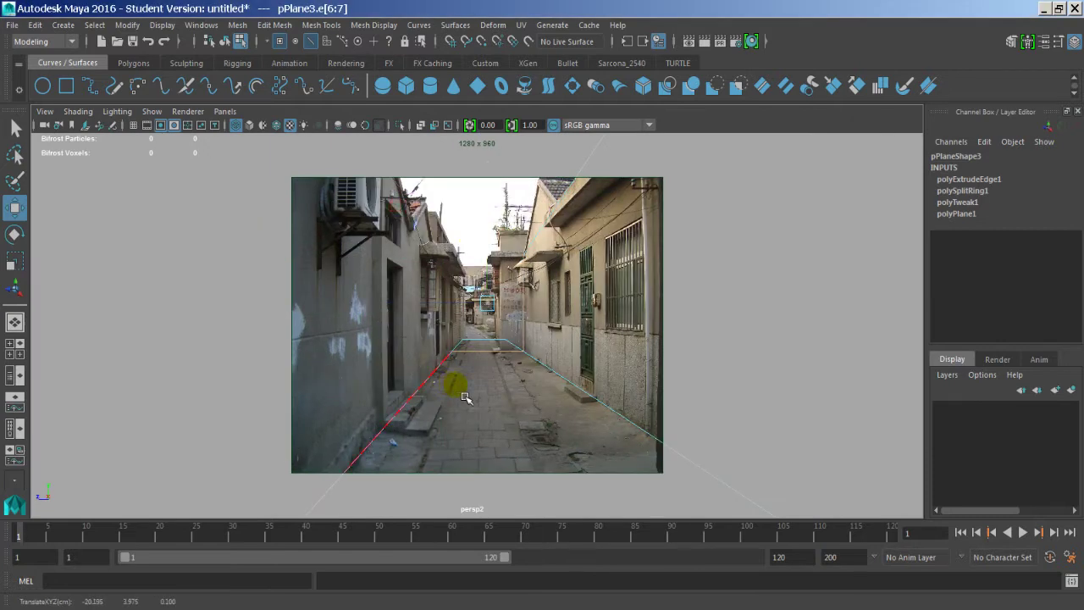
middle_click_drag(502, 421, 501, 443)
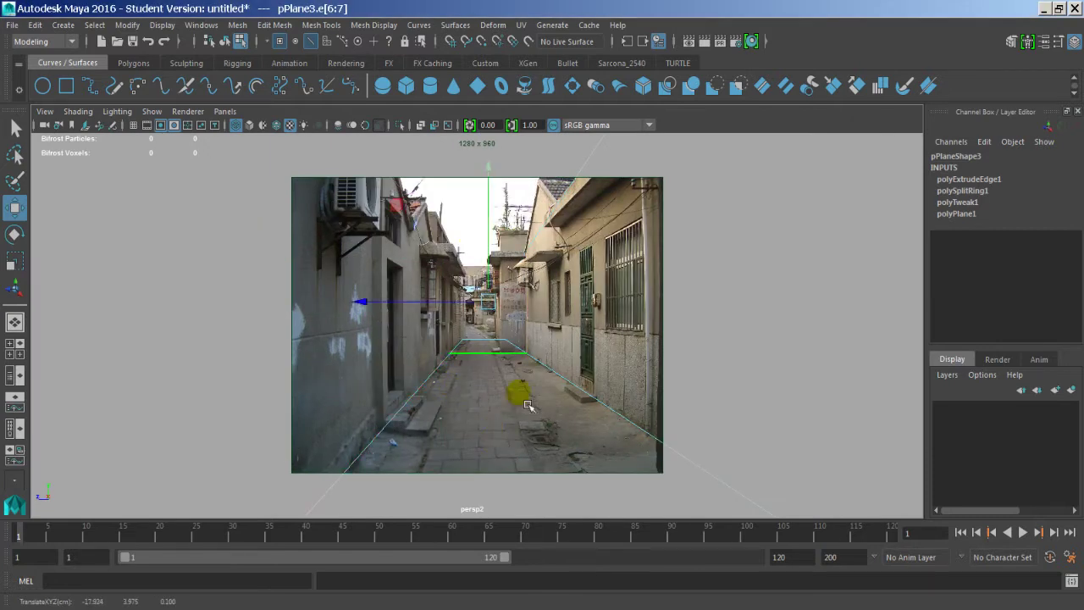
left_click(548, 369)
left_click(560, 251)
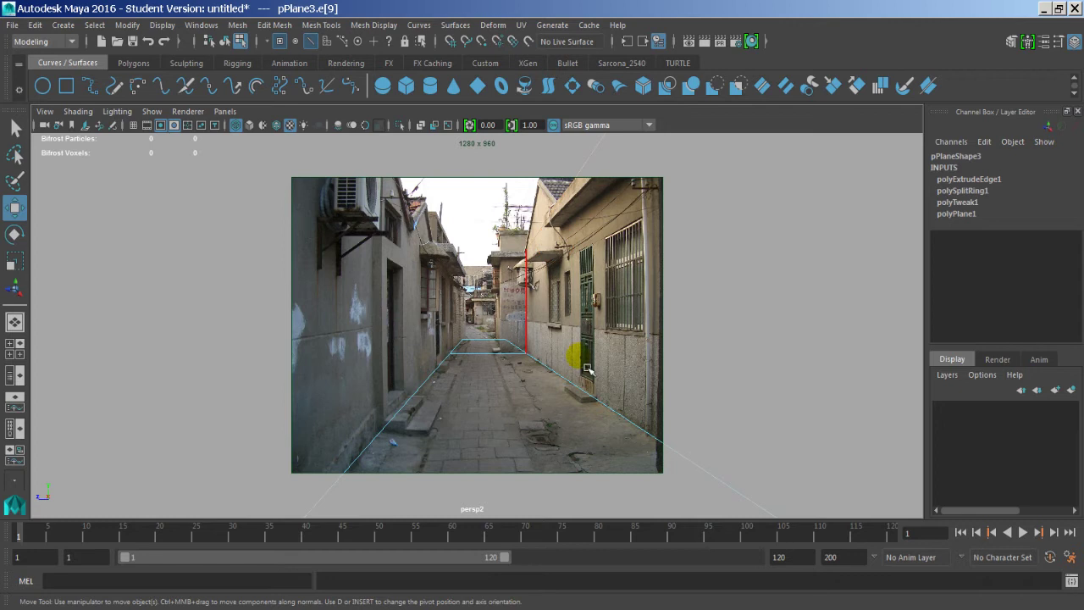
right_click_drag(651, 437, 682, 418)
left_click(666, 418)
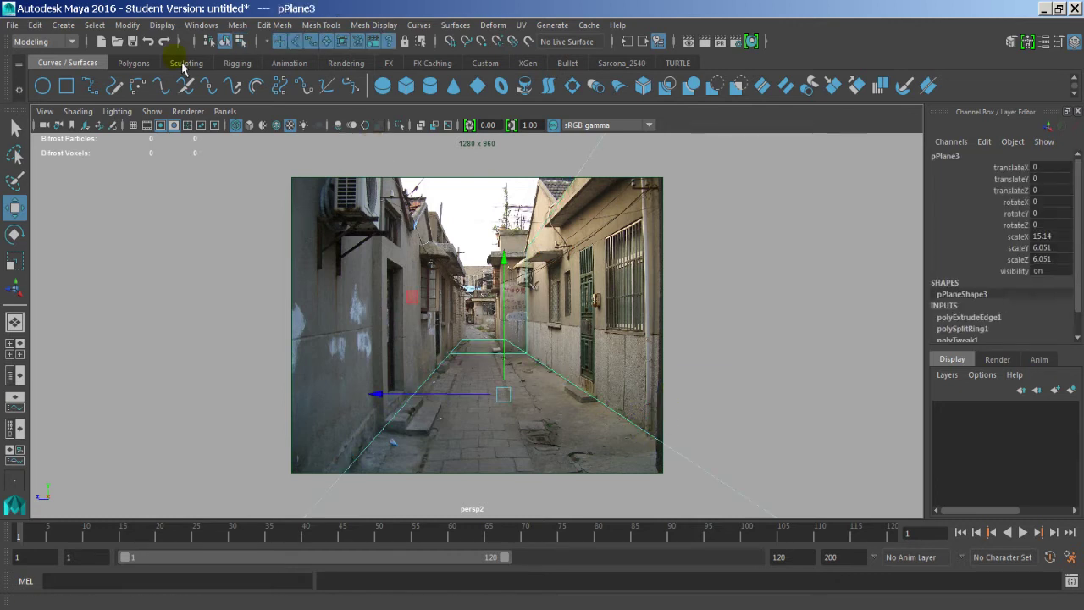
Create a polygon cube and place it at the right wall's base beside the green door, about X -0.852 and Z -3.616
left_click(64, 24)
mouse_move(97, 73)
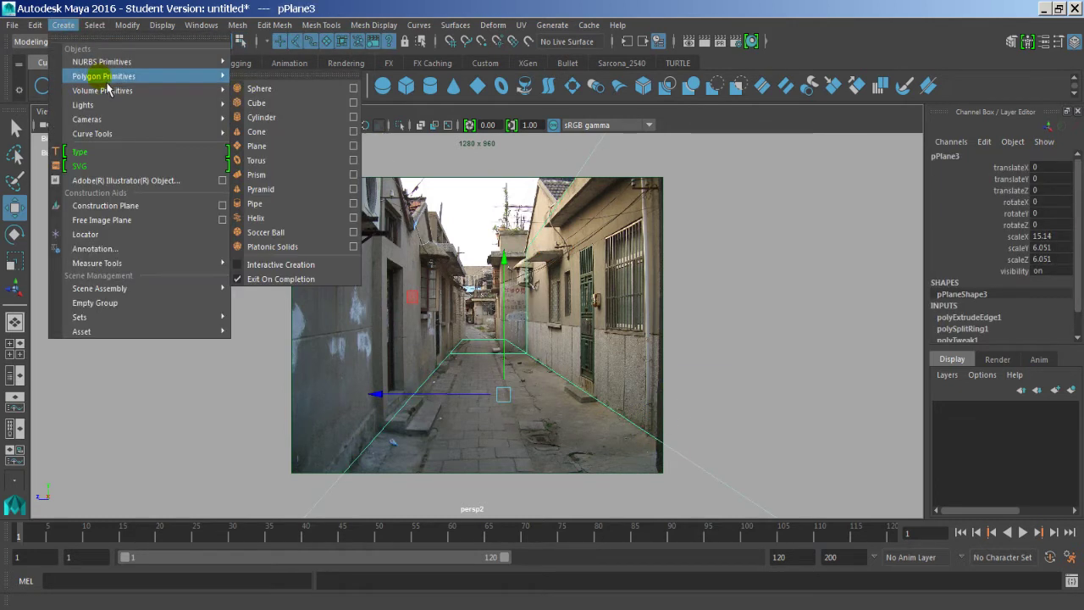
left_click(273, 102)
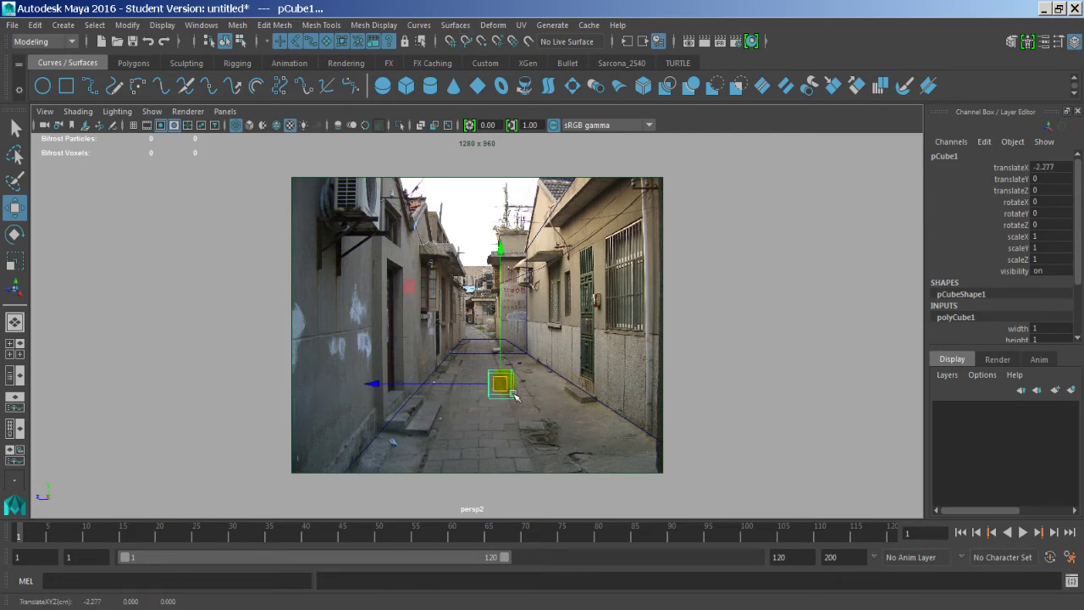
left_click_drag(504, 394, 565, 399)
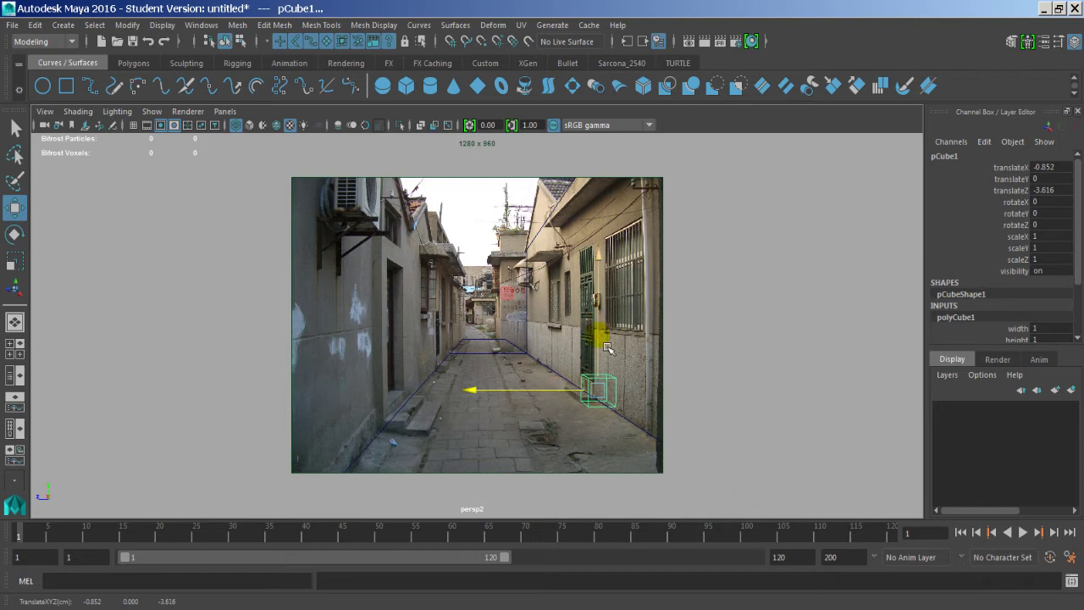
Scale the cube in Y to about 9.914 so its top reaches the top of the green door
key("r")
mouse_move(605, 269)
left_mouse_down()
mouse_move(601, 258)
mouse_move(634, 394)
mouse_move(644, 331)
mouse_move(627, 165)
mouse_move(649, 110)
left_mouse_up()
key("5")
key("4")
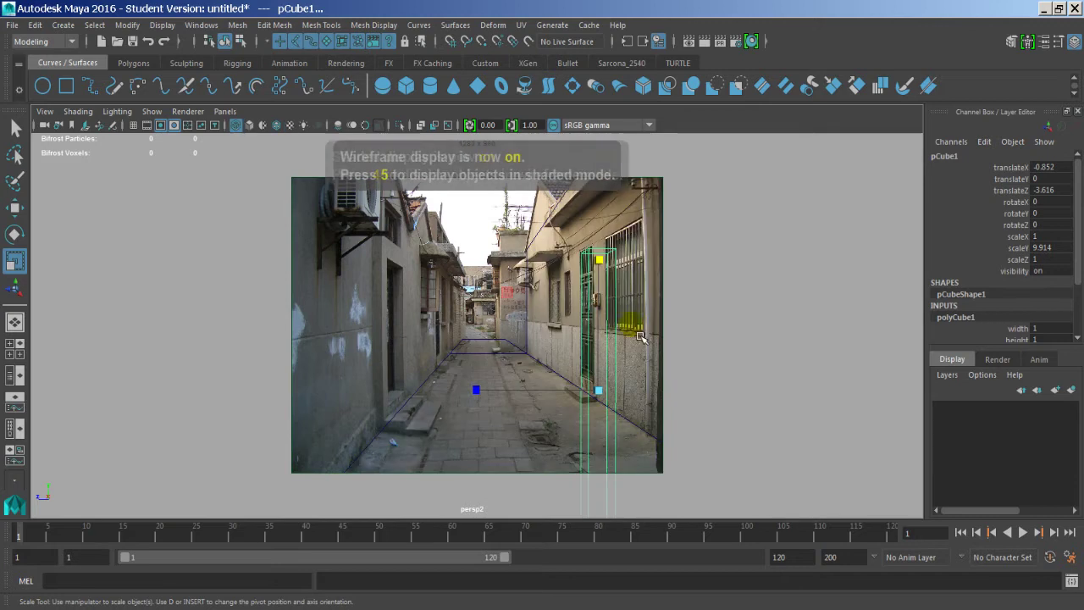
key("e")
key("w")
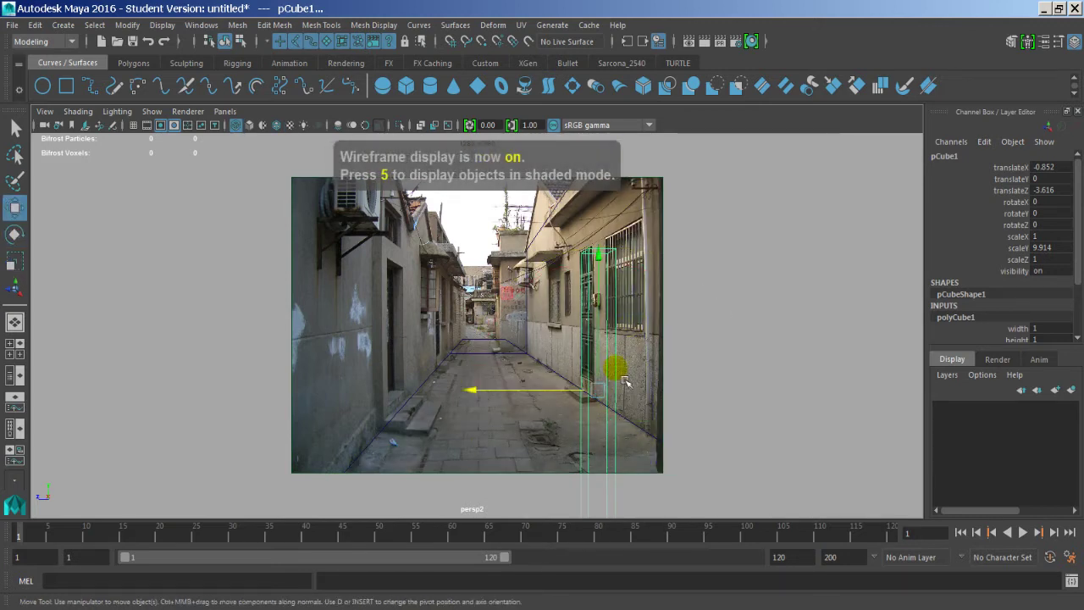
key("r")
Widen the cube to an X scale of about 1.961 and shift its X position to about -0.629
left_click(1018, 237)
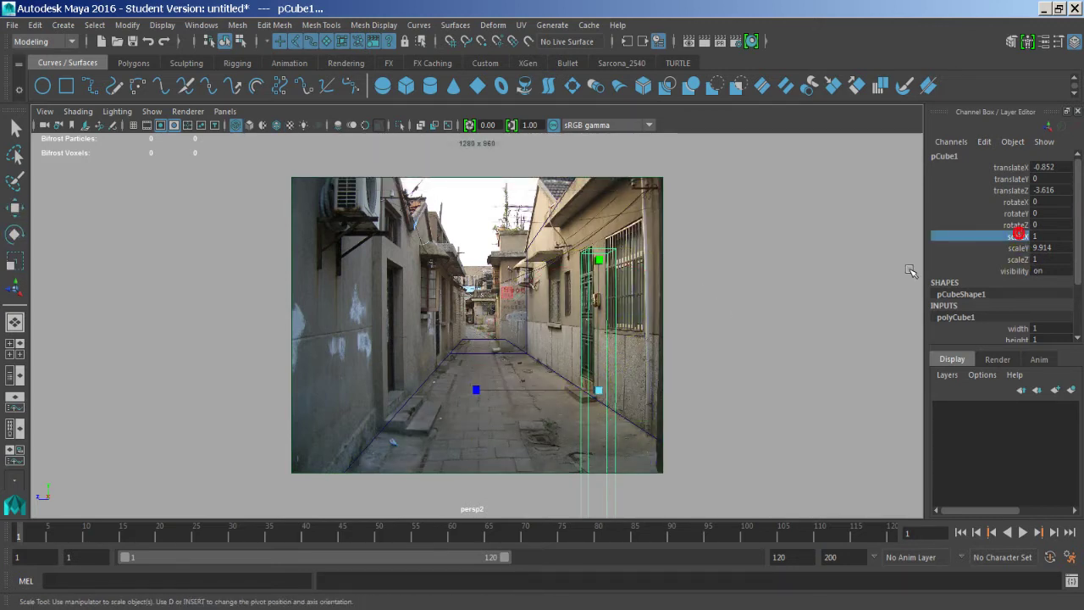
middle_click_drag(826, 277, 7, 217)
middle_click_drag(641, 288, 481, 283)
key("w")
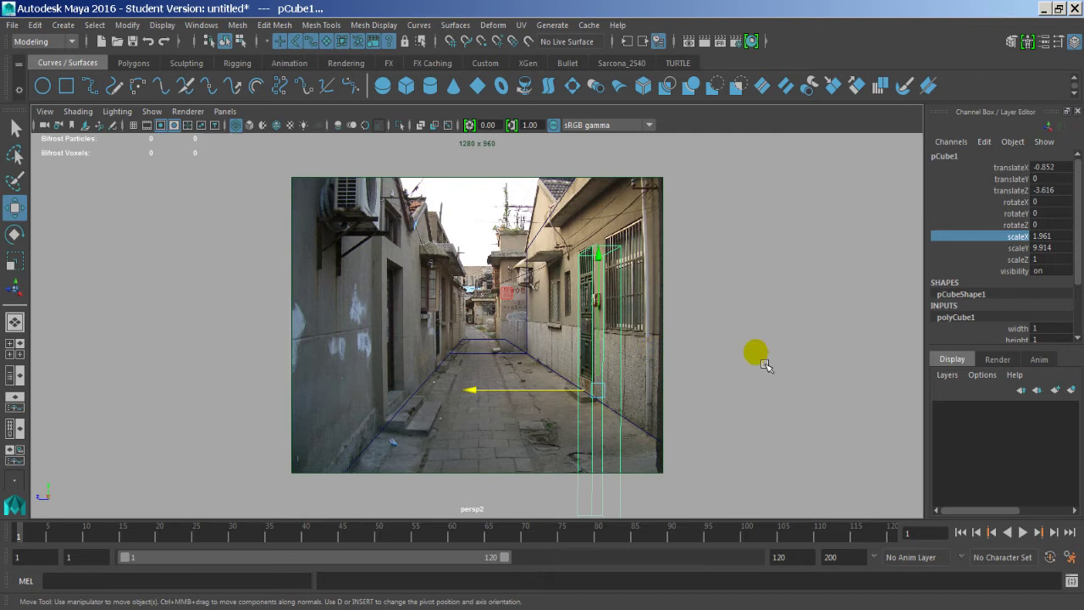
left_click(1010, 167)
middle_click_drag(784, 271, 766, 274)
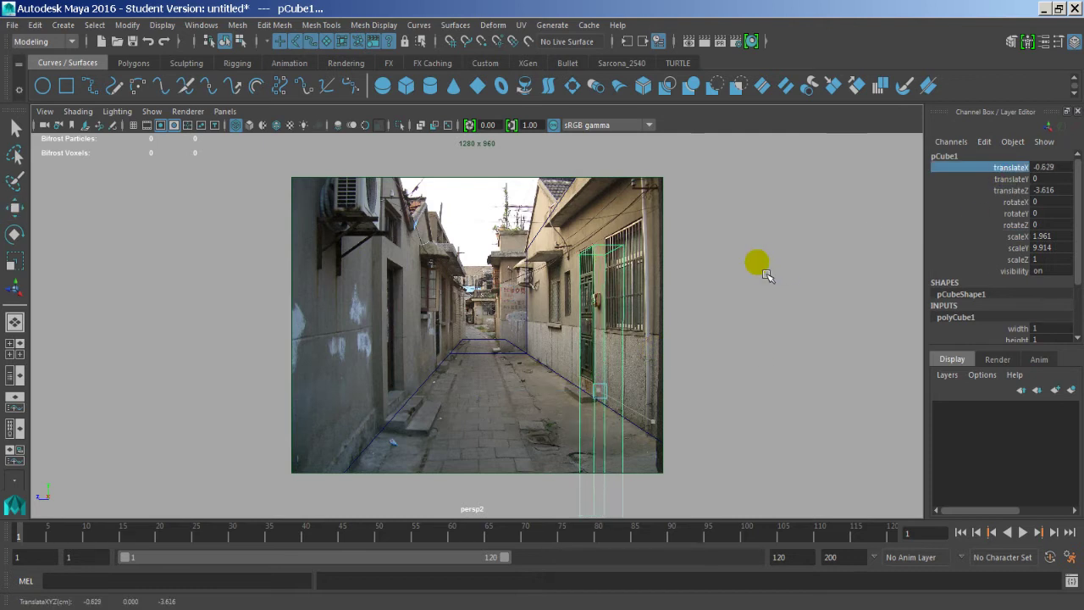
Delete the test cube beside the green door
left_click(673, 382)
left_click(615, 285)
key("Delete")
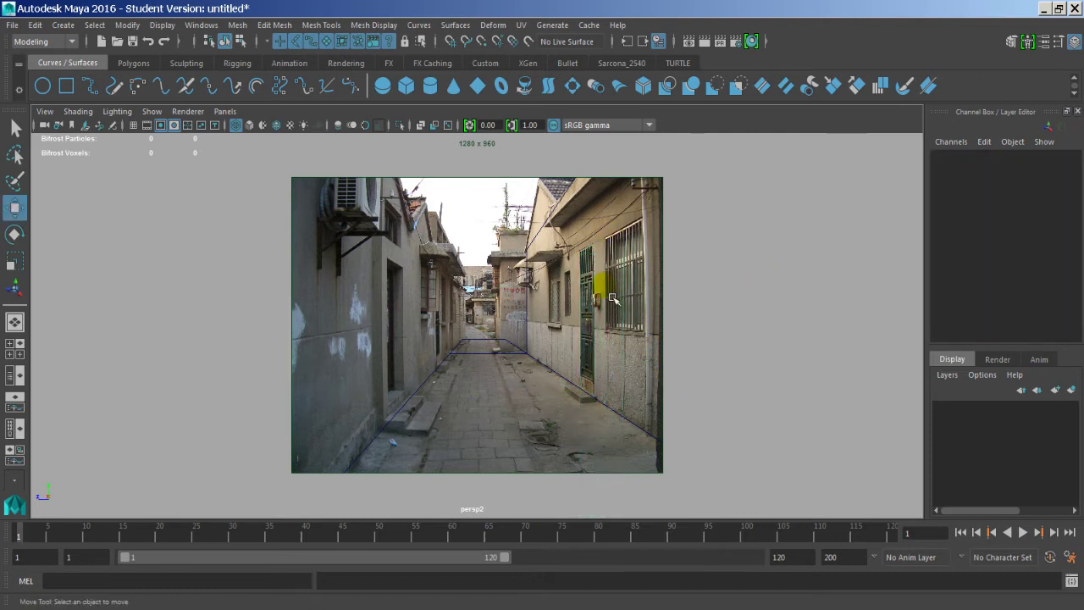
Select the persp2 camera, keyframe its transform and visibility attributes at frame 1, and deselect it
left_click(537, 385)
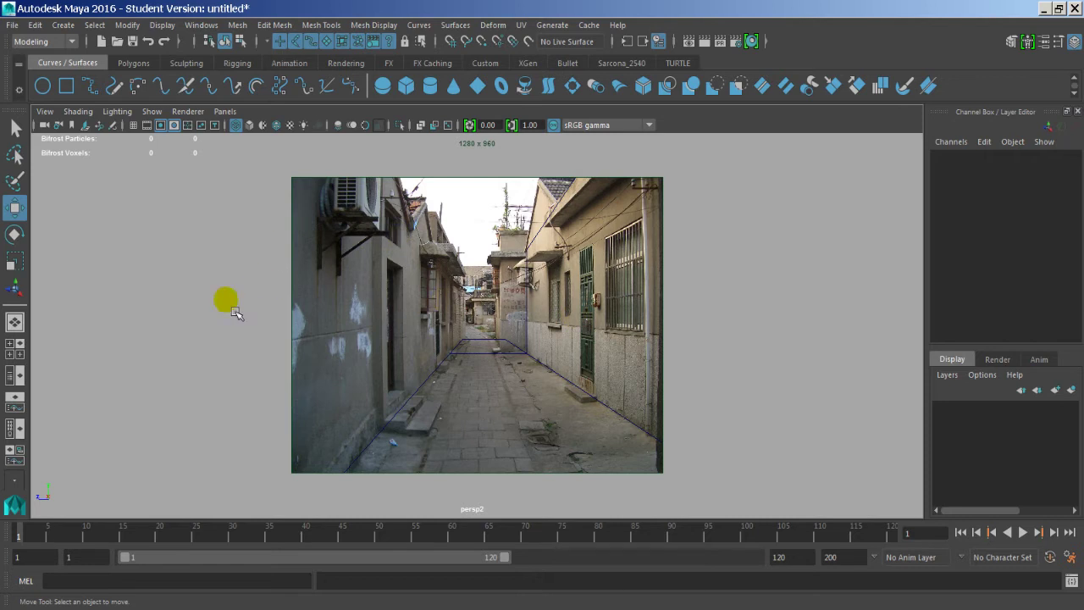
left_click(50, 127)
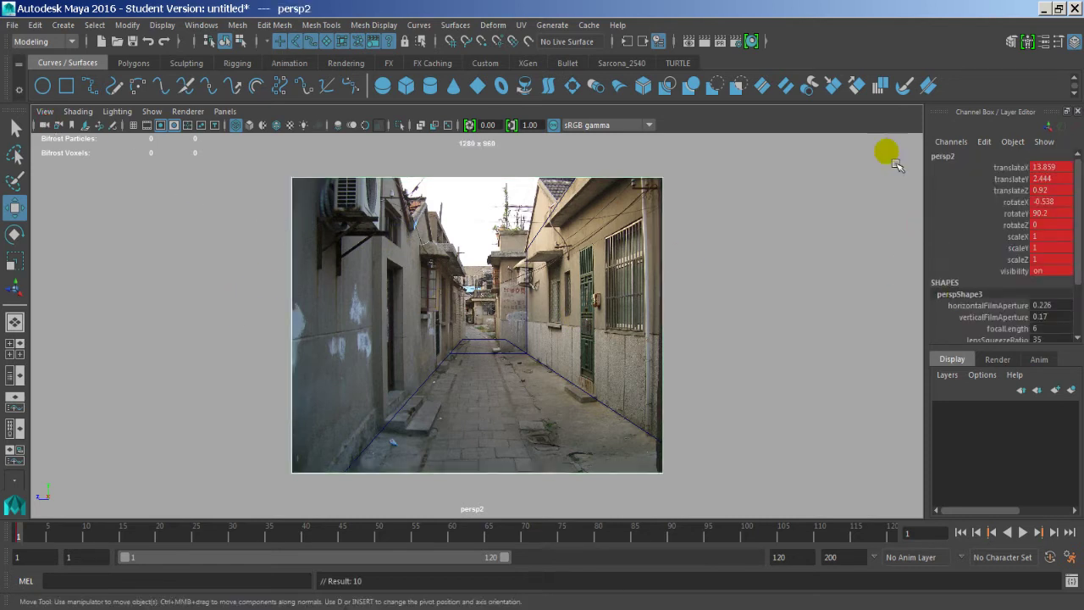
left_click(812, 332)
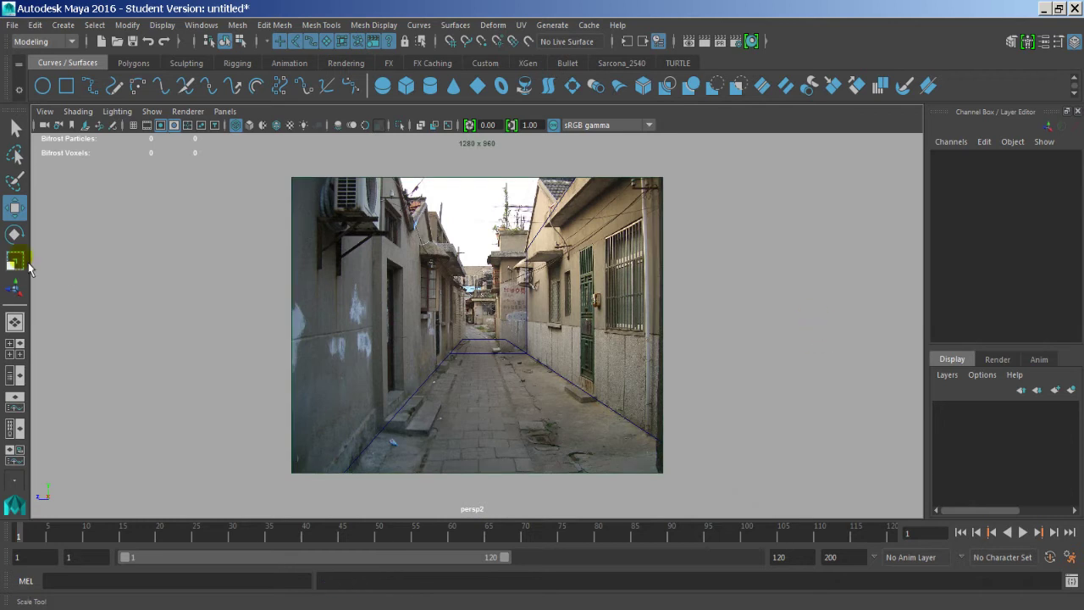
Import Old_soccer_ball.FBX from the Old_soccer_ball_FBX source folder into the street scene
left_click(13, 24)
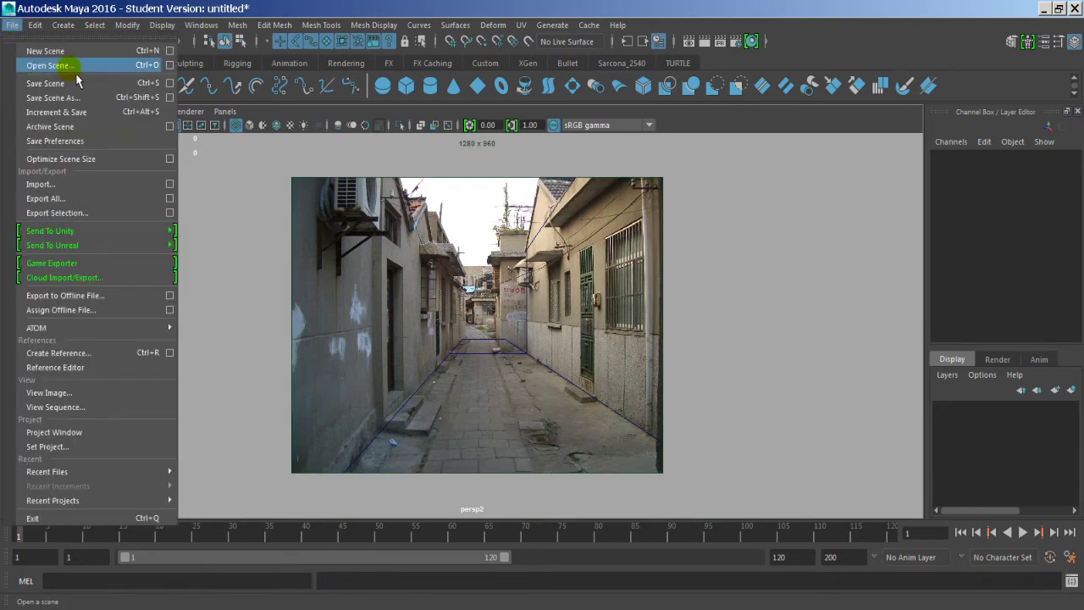
left_click(72, 183)
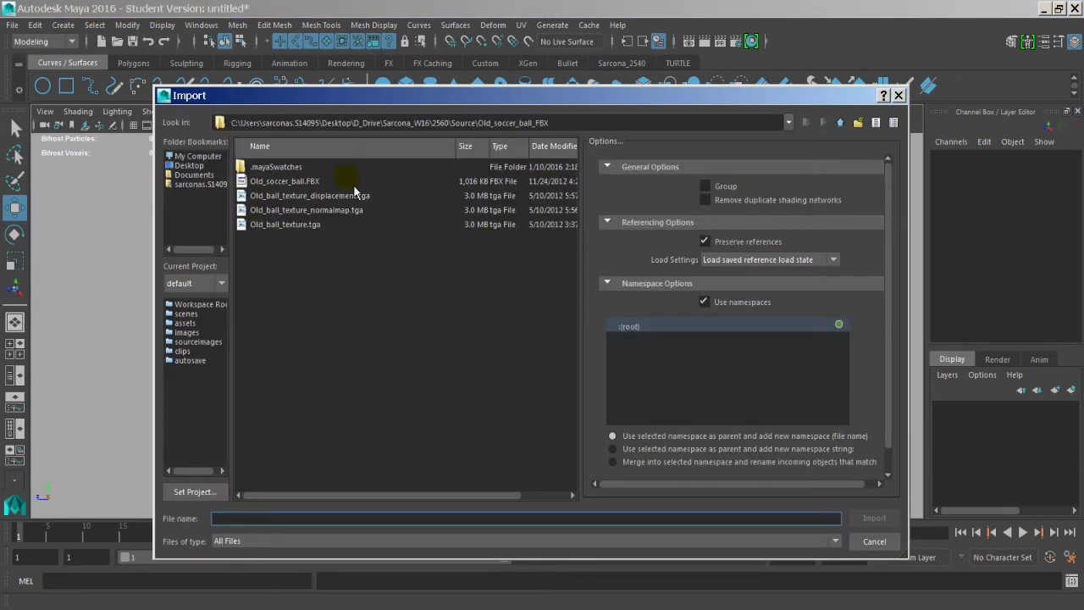
left_click(303, 181)
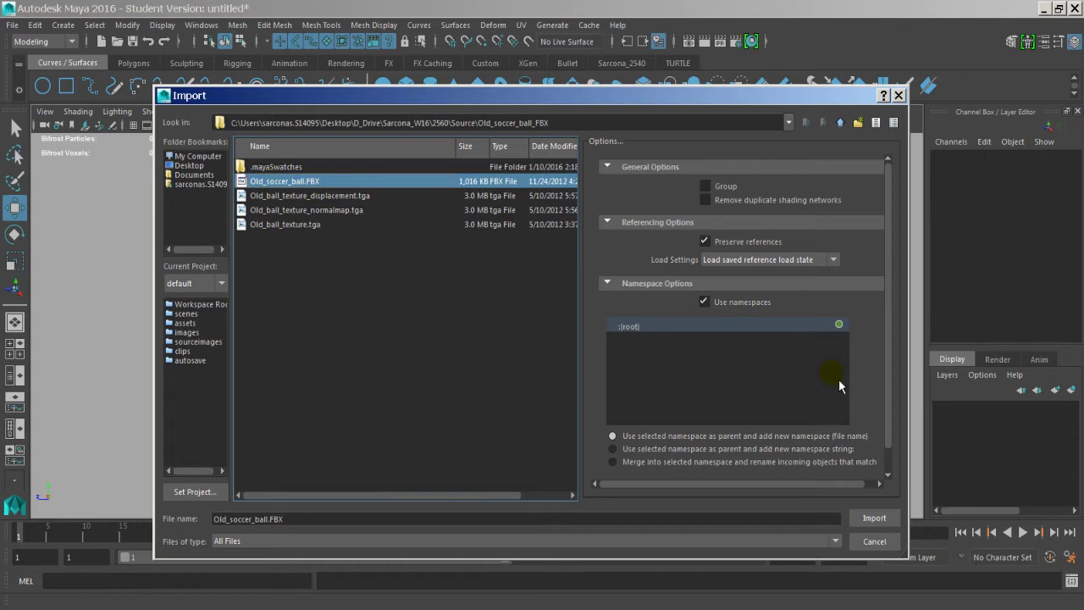
left_click(890, 515)
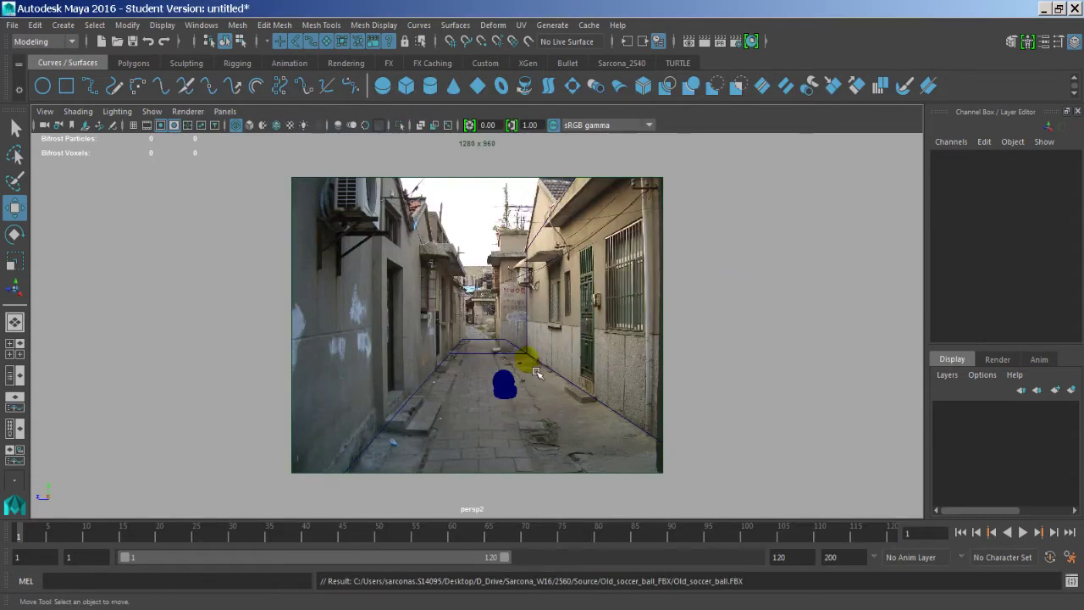
left_click(536, 372)
left_click_drag(505, 388, 649, 326)
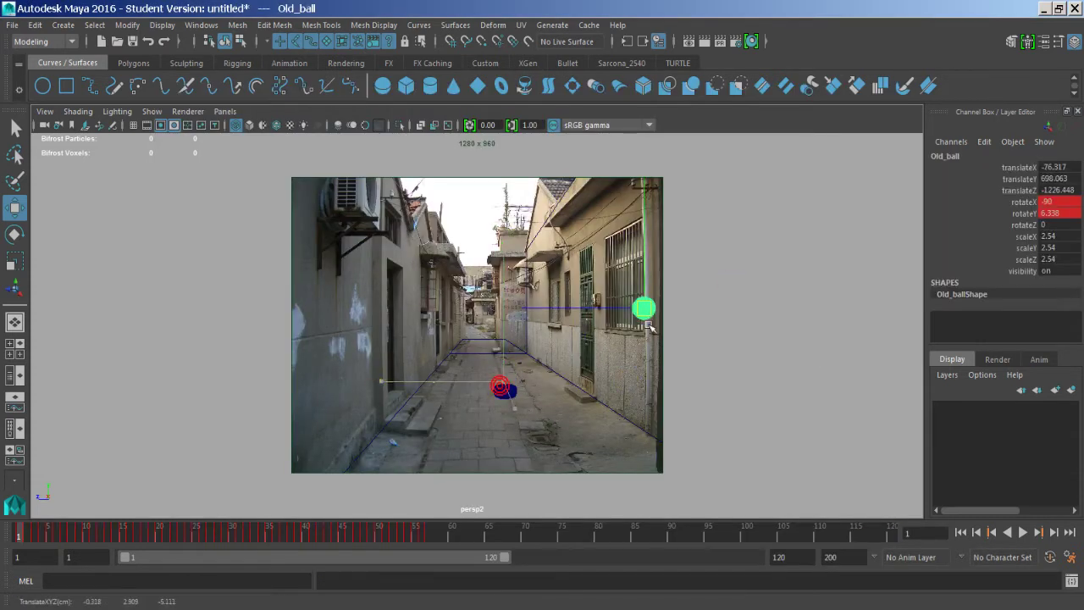
key("ctrl+z")
left_click(512, 393)
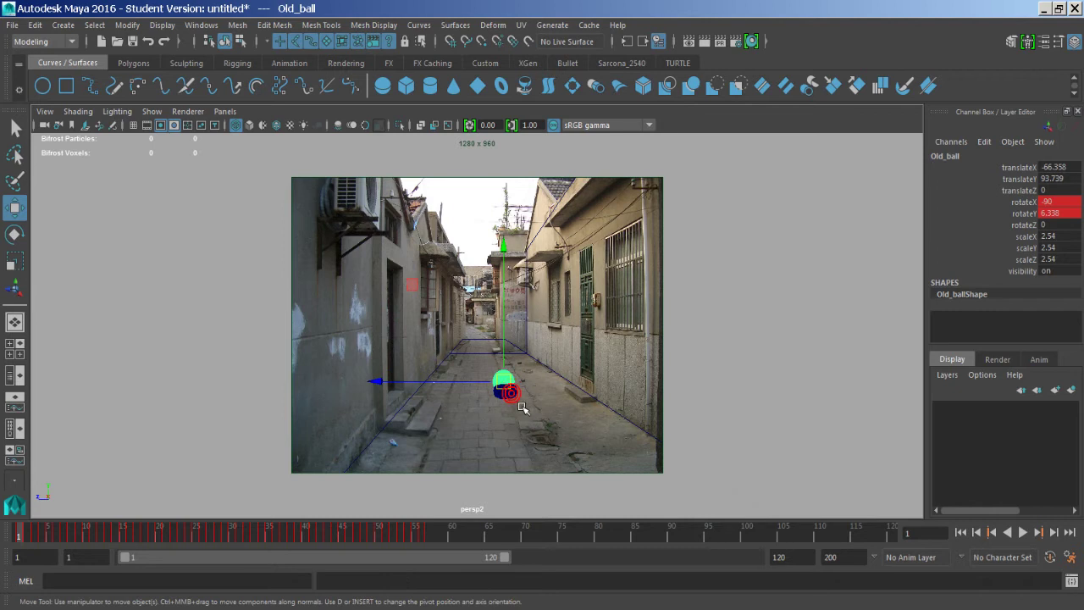
key("ctrl+z")
key("ctrl+z")
key("ctrl+z")
key("ctrl+z")
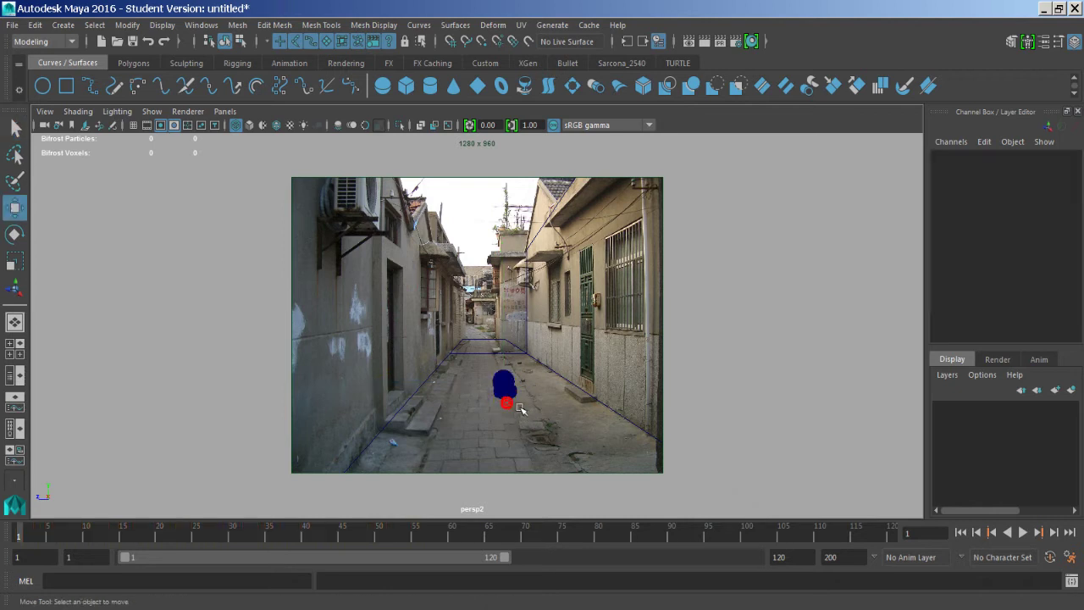
Select both imported soccer balls and delete the animation keys on all their transform and visibility channels
left_click_drag(509, 390, 615, 305)
key("ctrl+z")
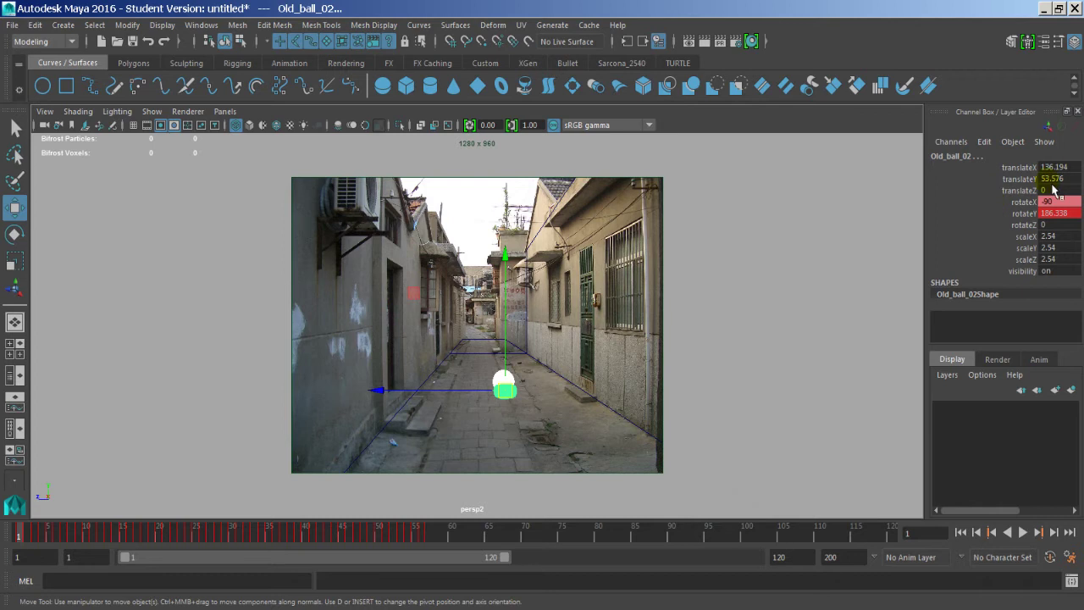
left_click(1020, 167)
left_click_drag(1038, 178, 1022, 242)
right_click(1019, 238)
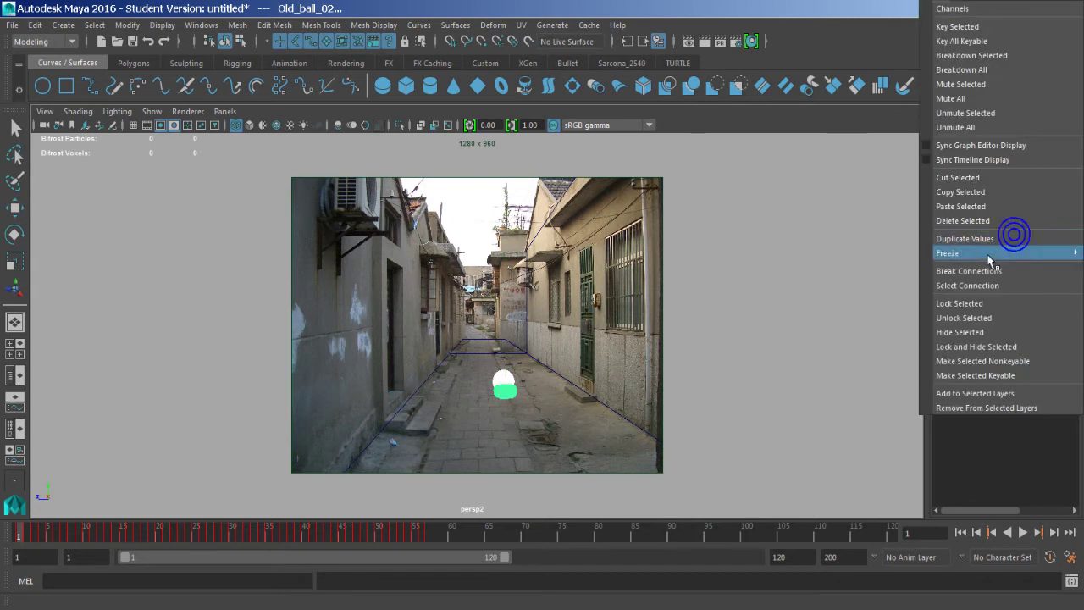
left_click(974, 221)
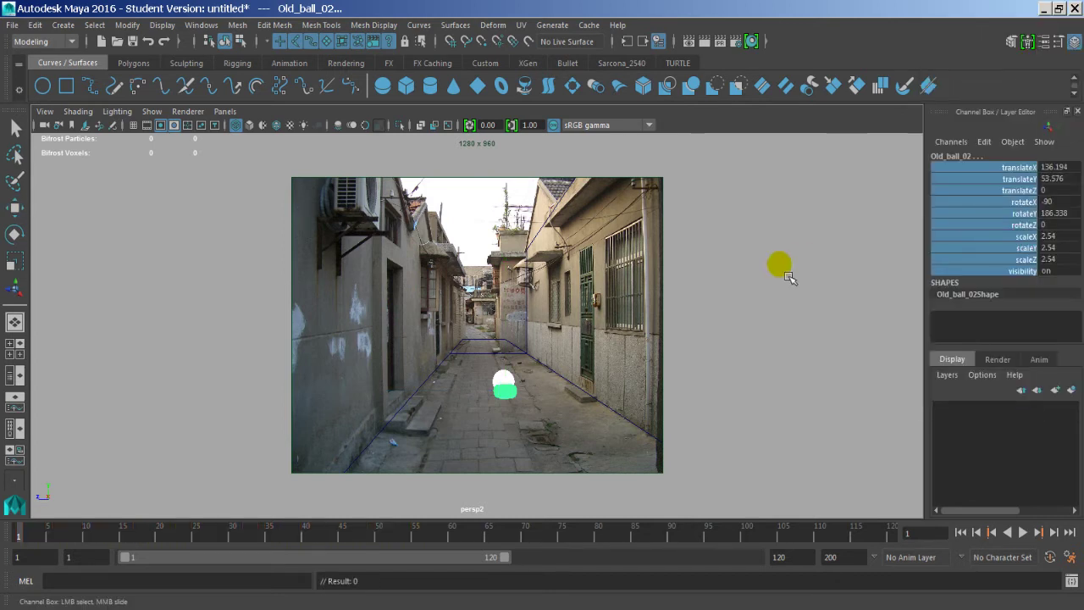
Move the round ball toward the left wall and camera, to about Z 409.248 and X 1679.782
left_click(779, 268)
left_click(508, 386)
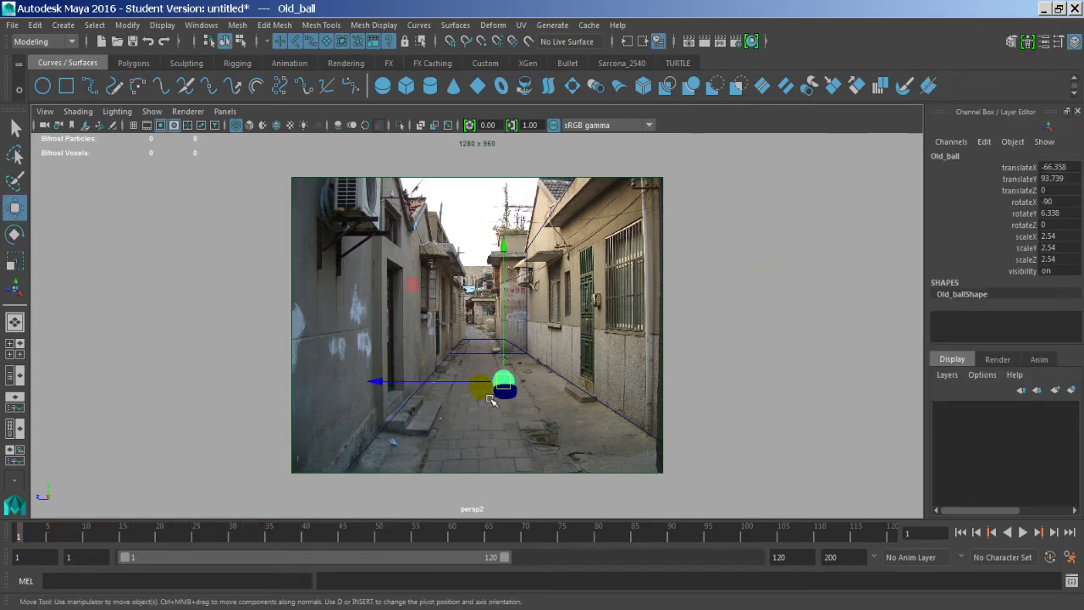
left_click_drag(480, 383, 435, 383)
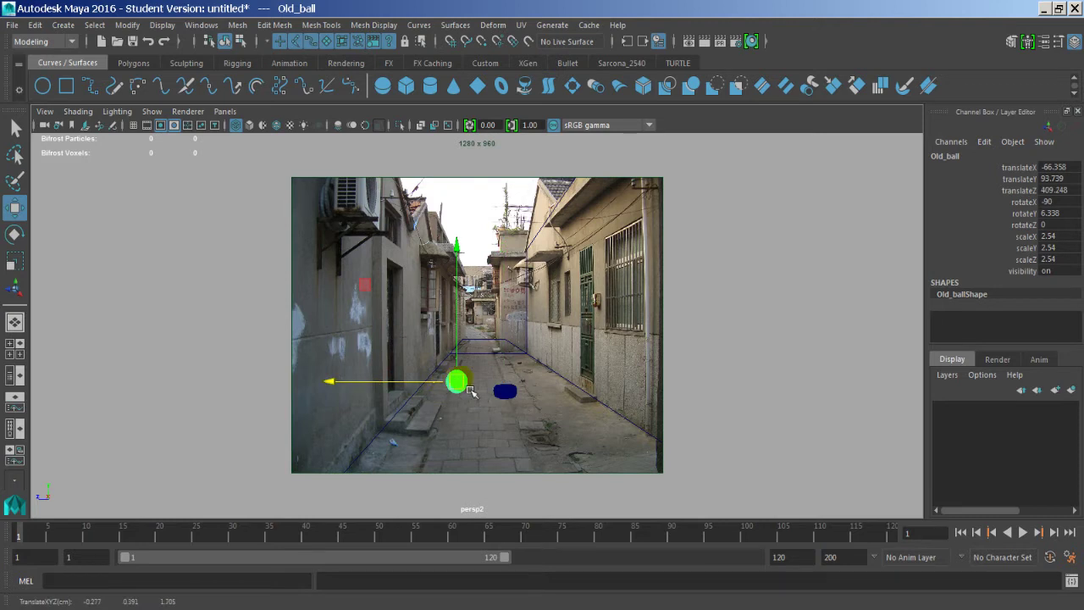
left_click(1012, 168)
mouse_move(825, 342)
middle_mouse_down()
mouse_move(822, 412)
mouse_move(836, 310)
mouse_move(838, 347)
middle_mouse_up()
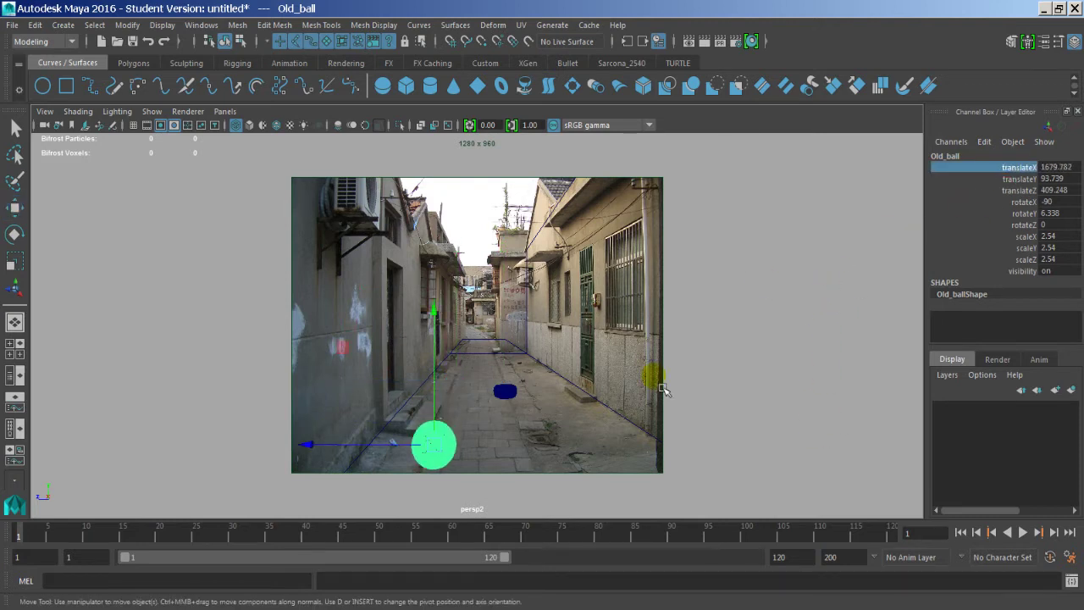
Keep wireframe display and scale the round ball uniformly down to about 1.484
key("5")
key("4")
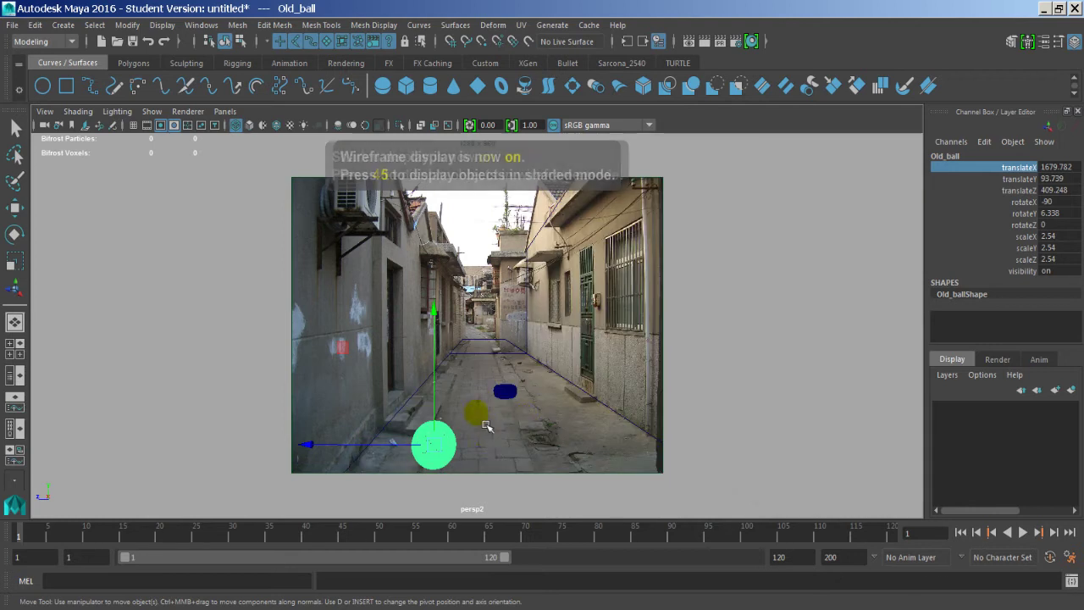
key("r")
left_click_drag(437, 447, 421, 448)
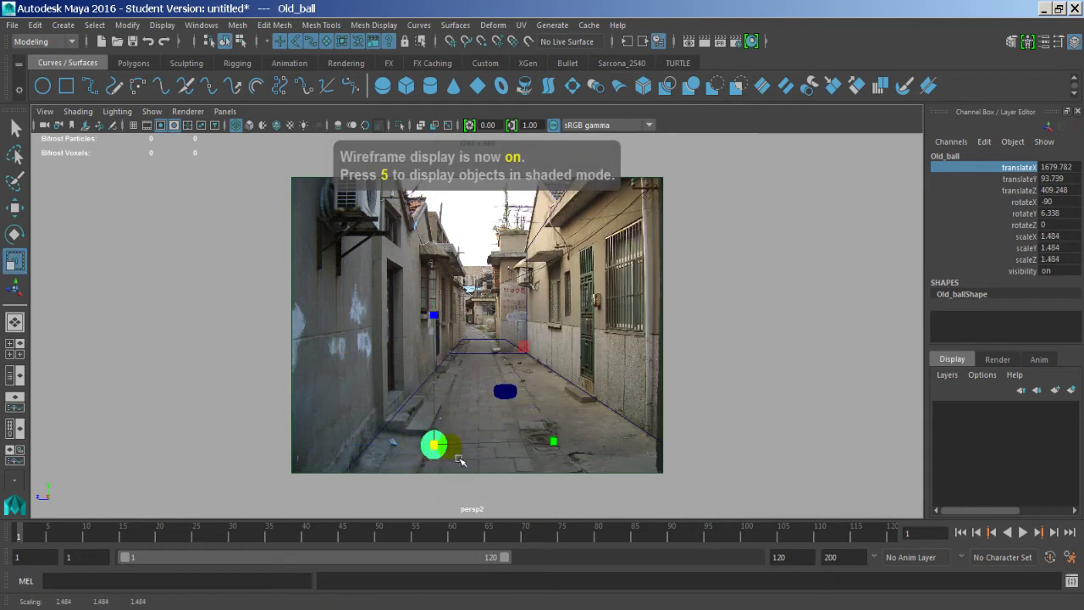
Place the round ball at the foot of the left wall, at about X 1805.085 and Z 593.481
key("w")
middle_click_drag(495, 455, 442, 454)
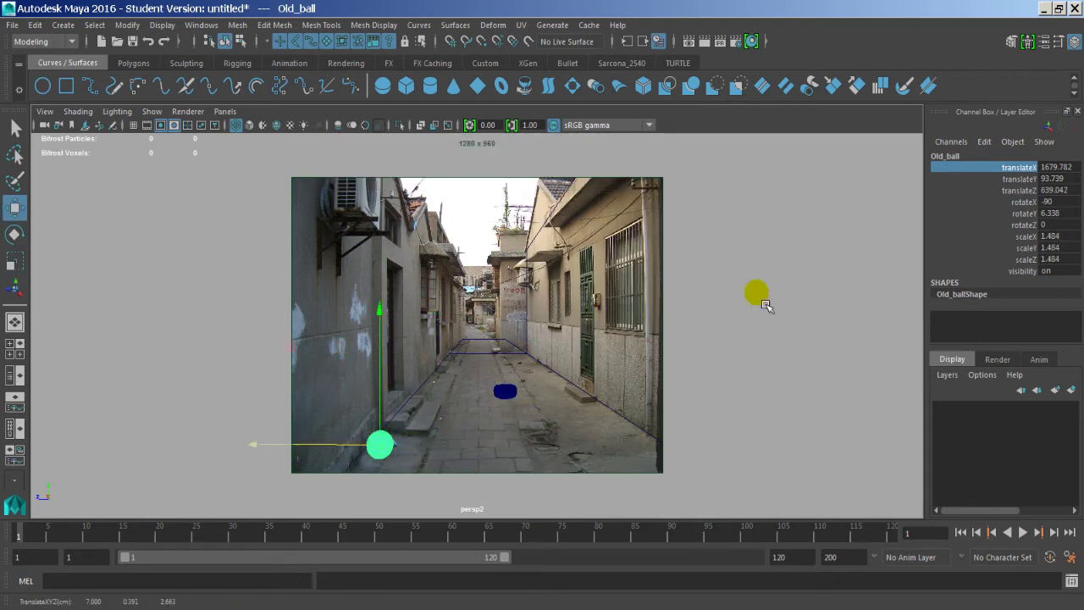
left_click(1021, 168)
middle_click_drag(755, 283, 758, 330)
middle_click_drag(348, 464, 360, 469)
Extrude the reference plane's left ground edges upward to form the left alley wall, and return to object mode
left_click(418, 396)
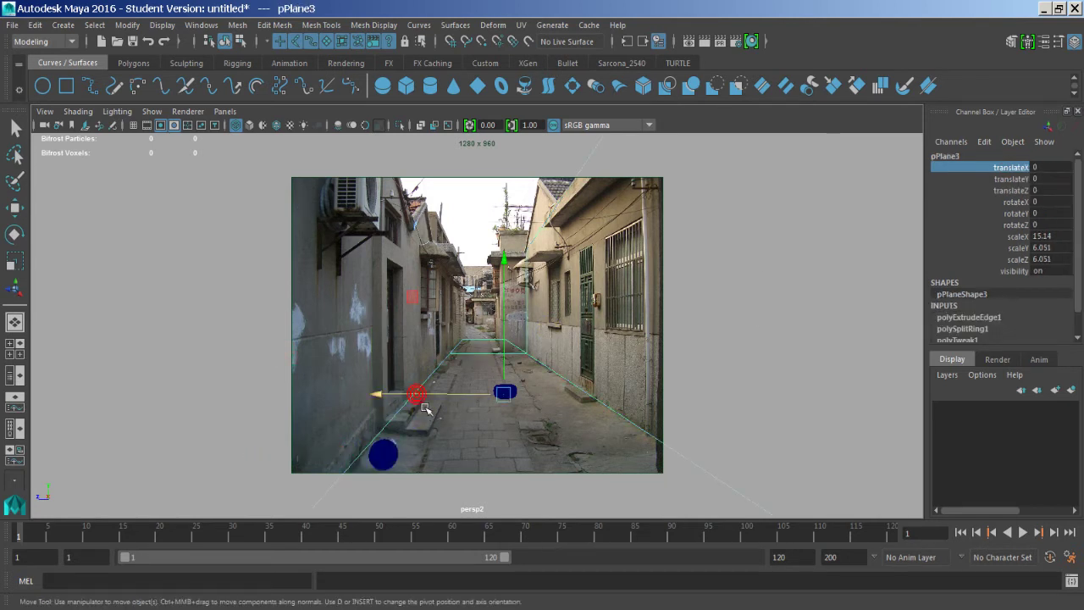
right_click_drag(417, 397, 416, 188)
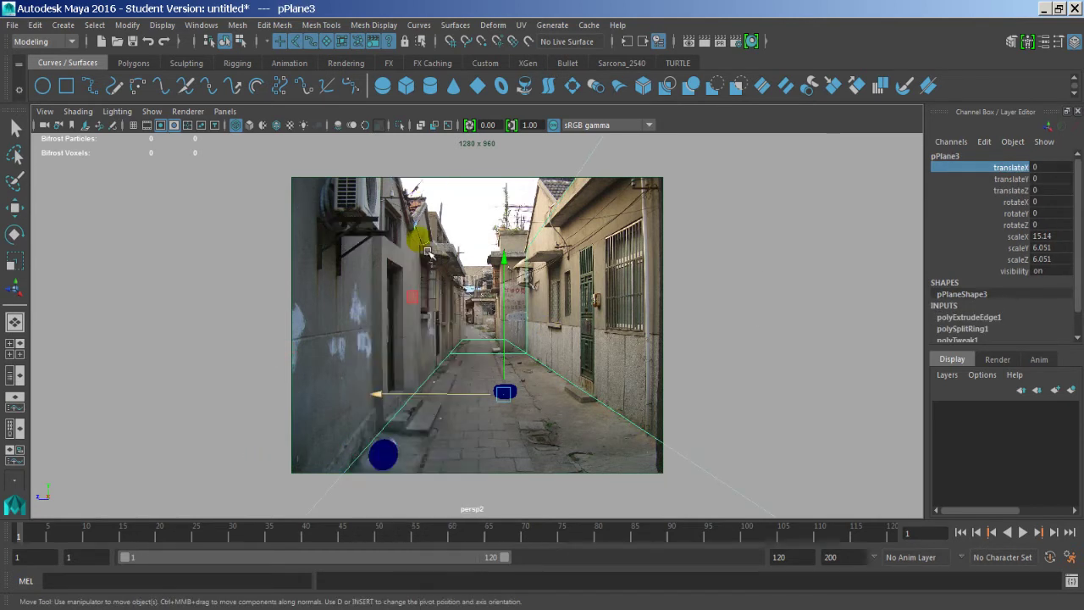
left_click(432, 391)
left_click(526, 351)
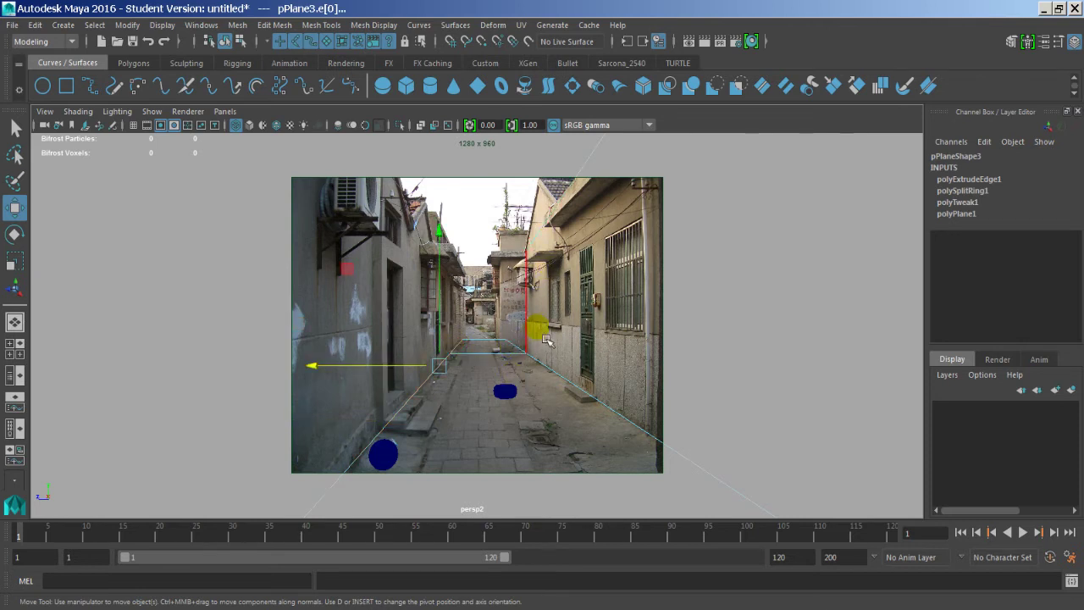
right_click_drag(536, 351, 461, 309, "shift")
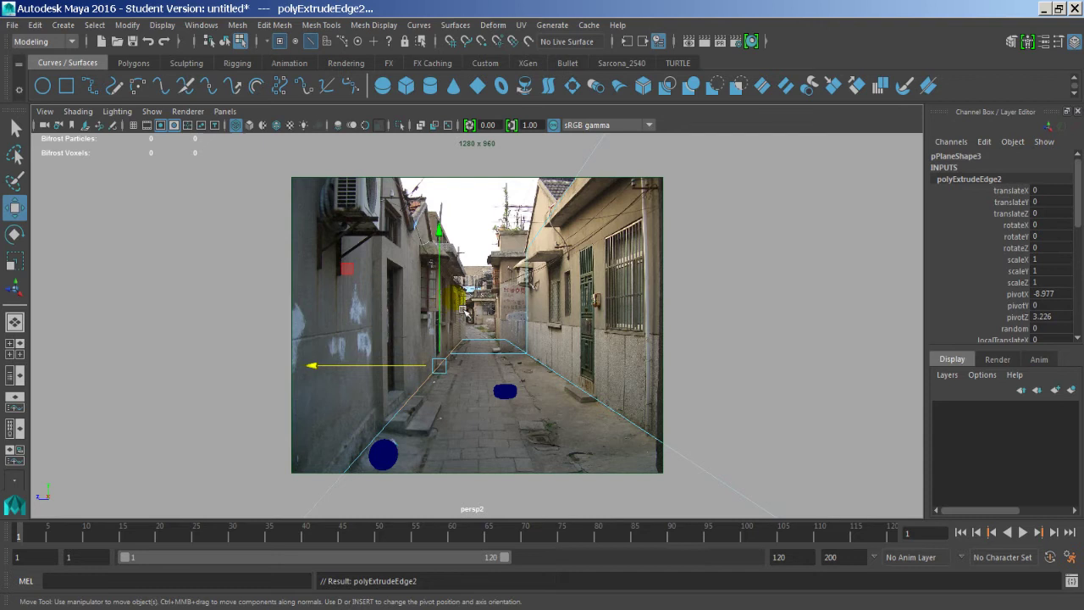
left_click_drag(447, 314, 449, 117)
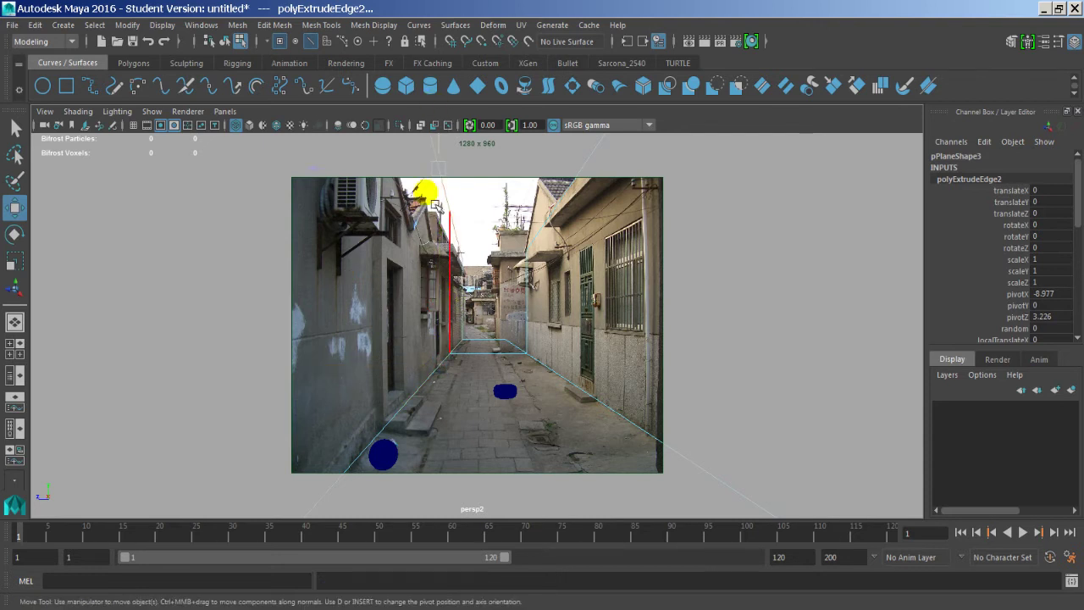
key("F8")
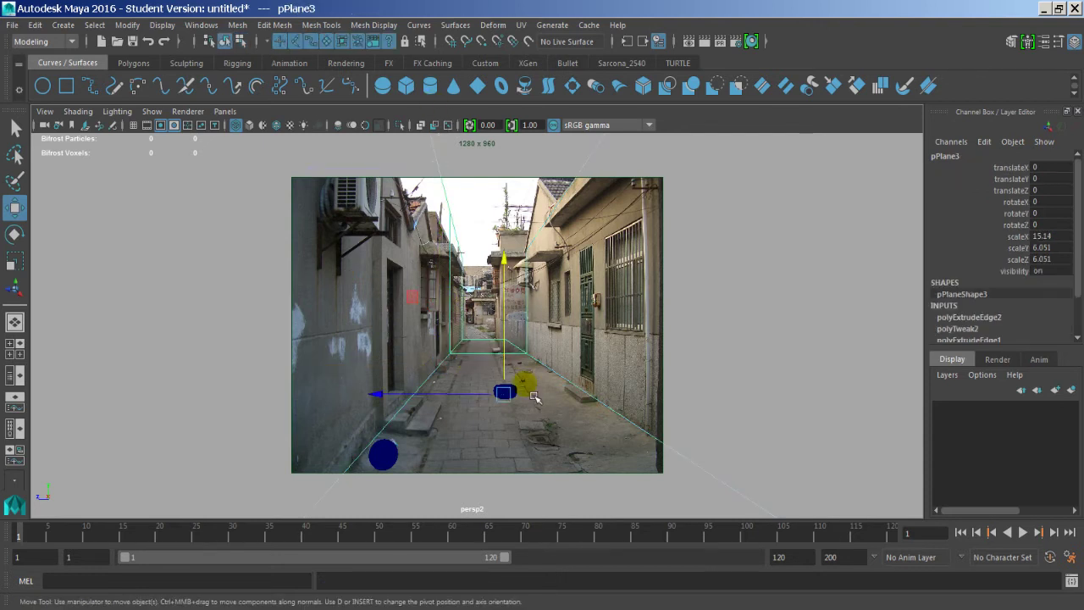
Move the flattened ball down the alley beside the right wall, to about X -1569.053 and Z -416.147, and deselect it
left_click(510, 387)
middle_click_drag(474, 404, 511, 404)
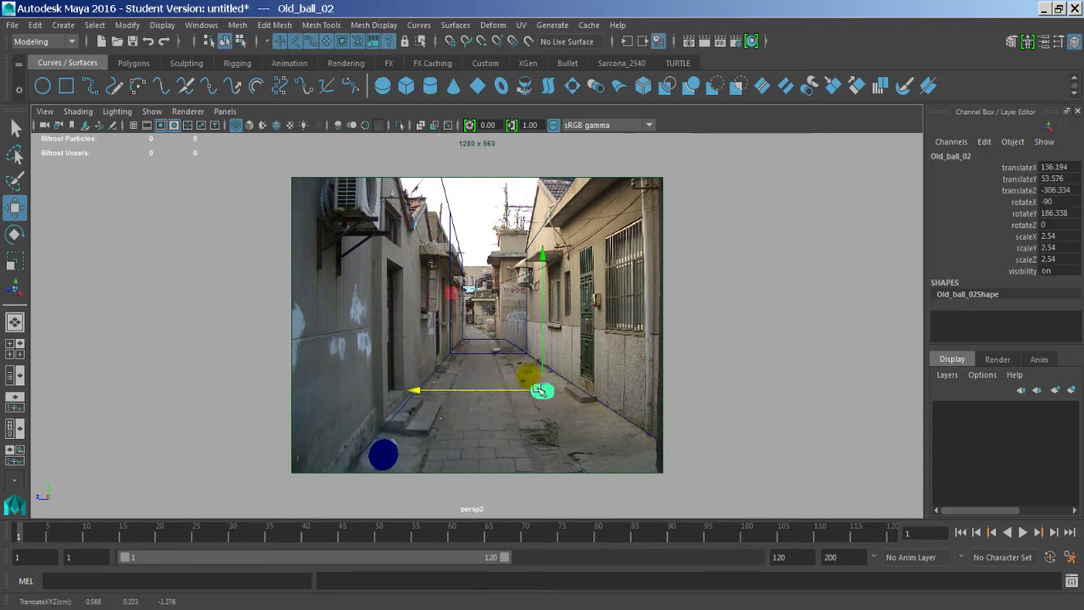
left_click(1020, 167)
middle_click_drag(730, 321, 560, 200)
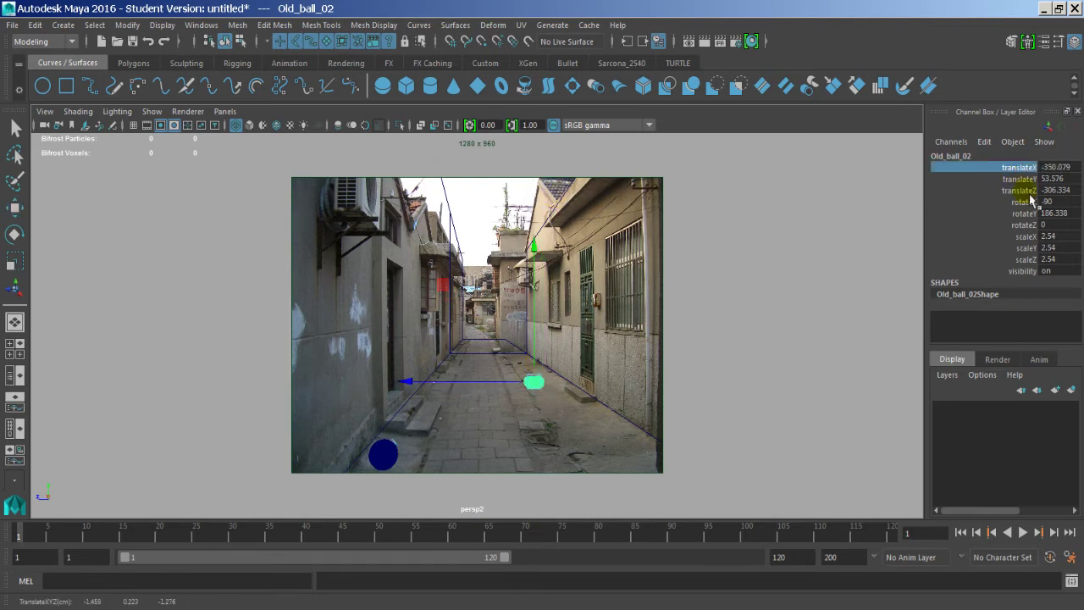
middle_click_drag(940, 298, 892, 311)
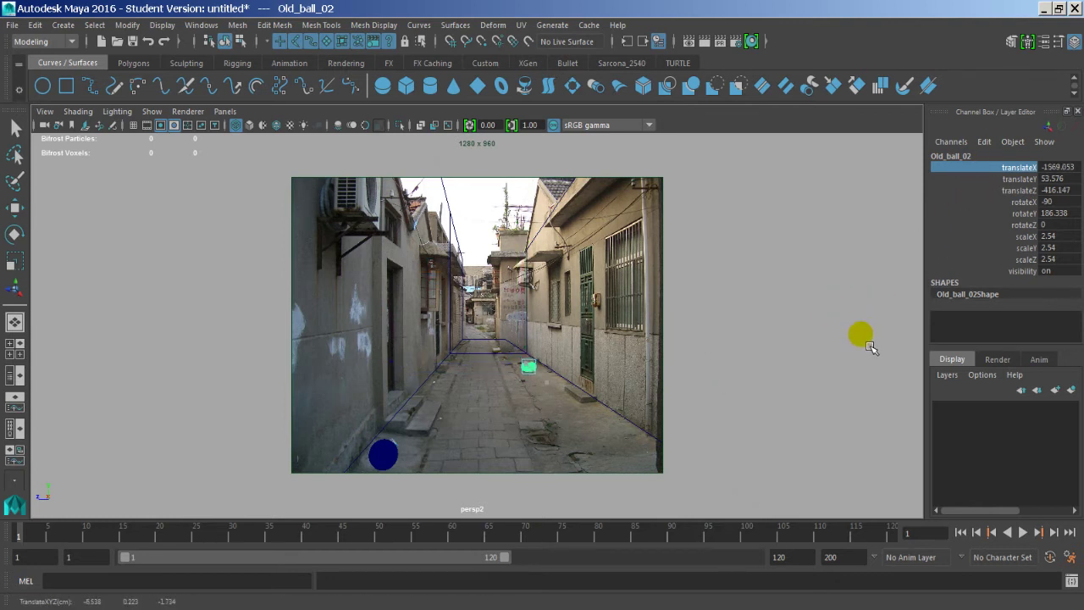
left_click(837, 329)
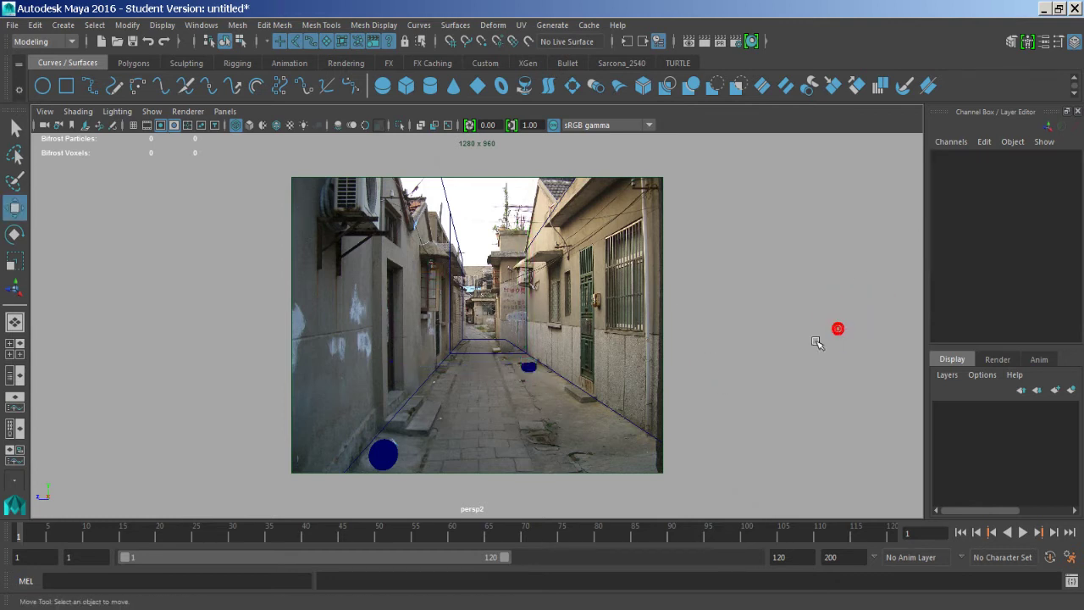
Examine both balls against the reference walls in textured display, and return to wireframe
left_click(529, 367)
left_click(394, 456)
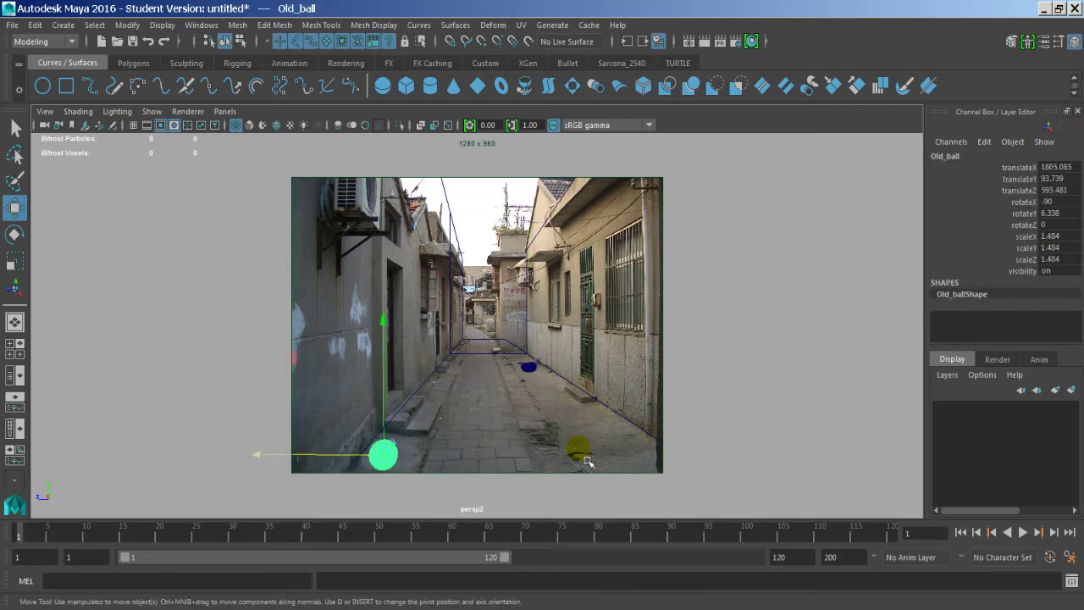
key("6")
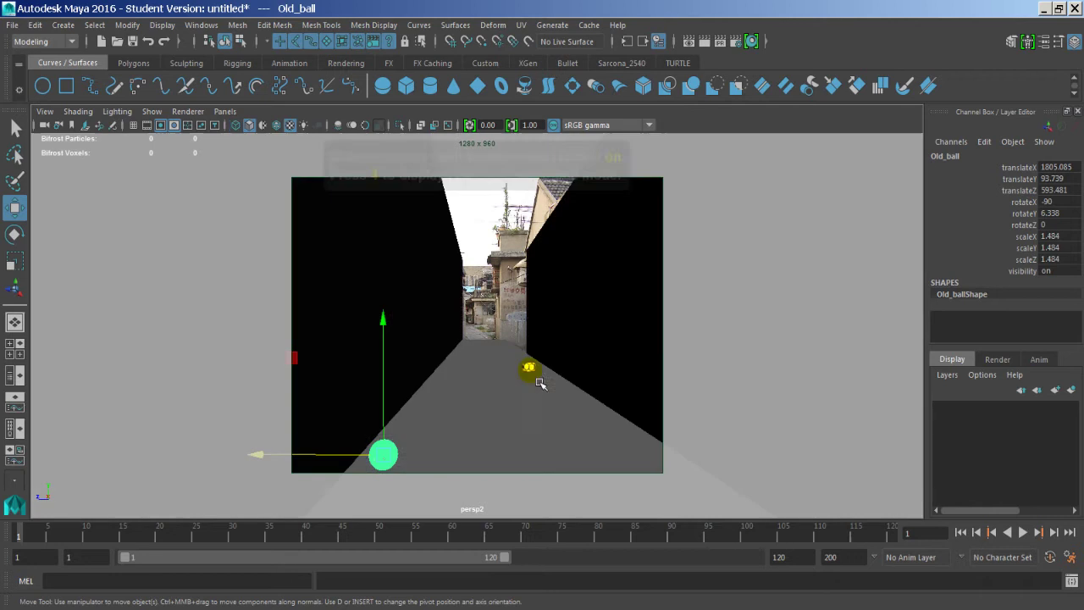
left_click(703, 336)
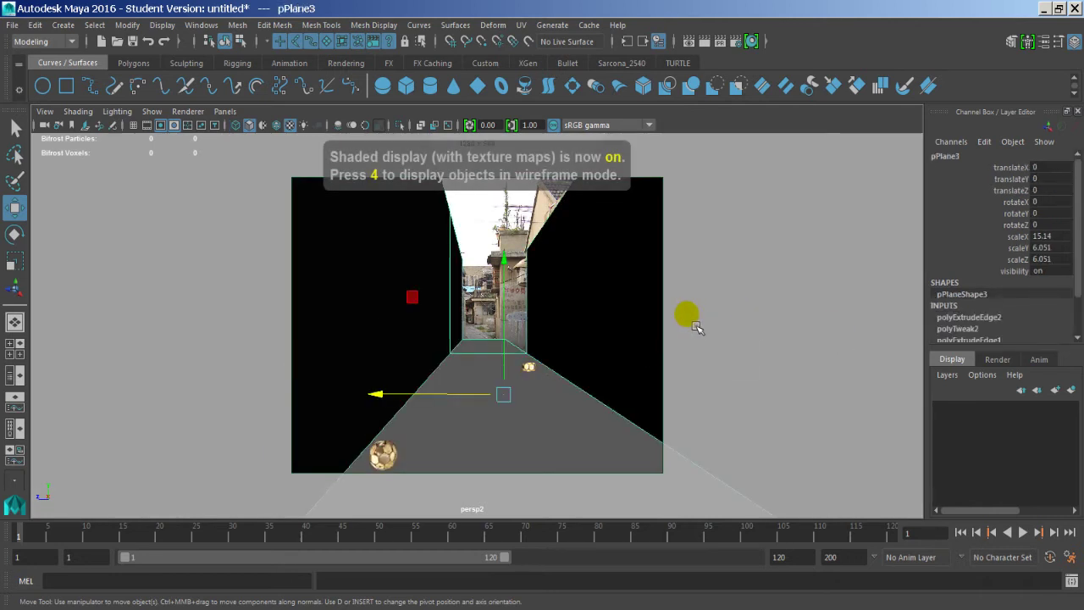
key("5")
key("4")
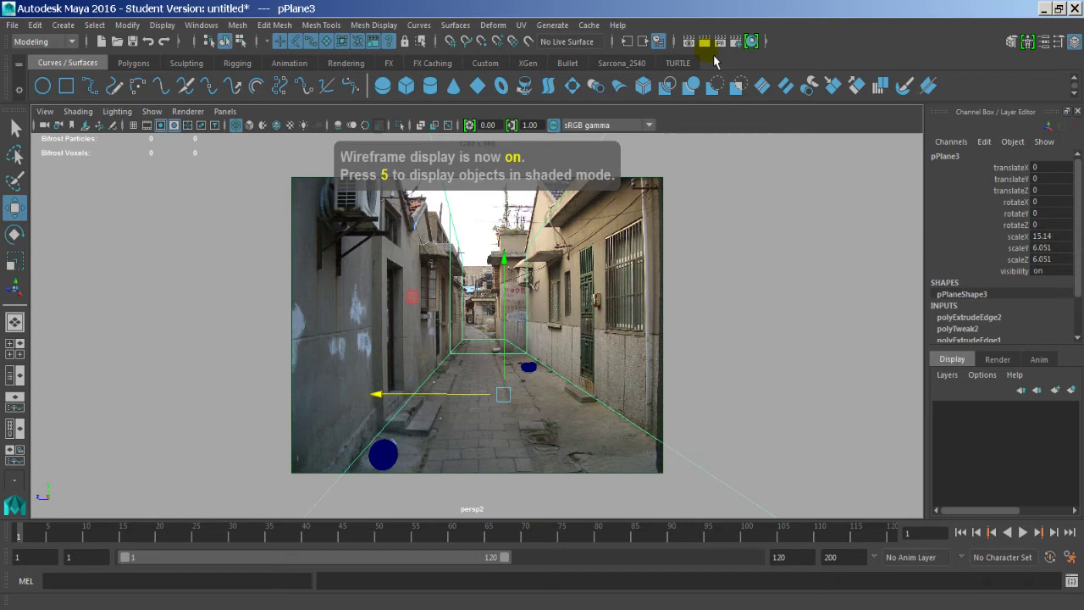
Start saving the scene as a Maya ASCII file named SoccerBall_Match, browsing to the Work\StillComposite folder
key("ctrl+s")
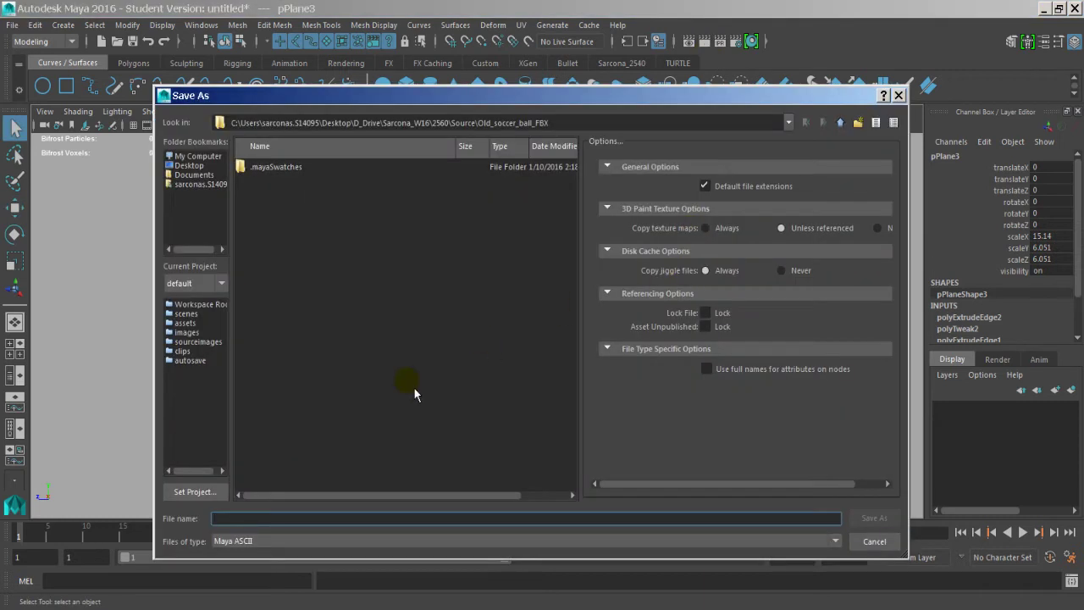
type("SoccerBall_Match")
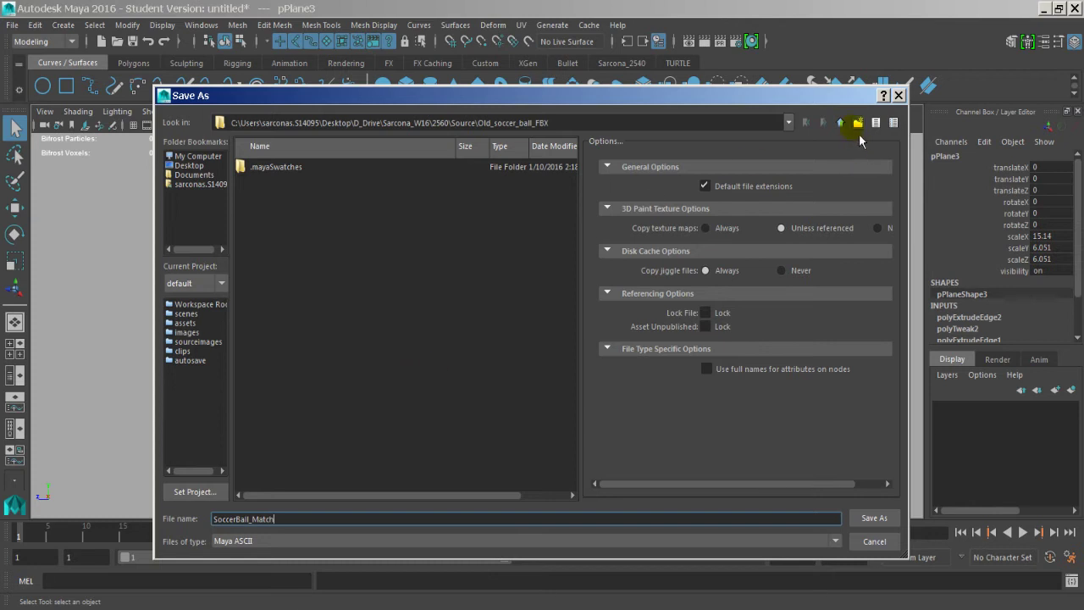
left_click(845, 127)
left_click(846, 128)
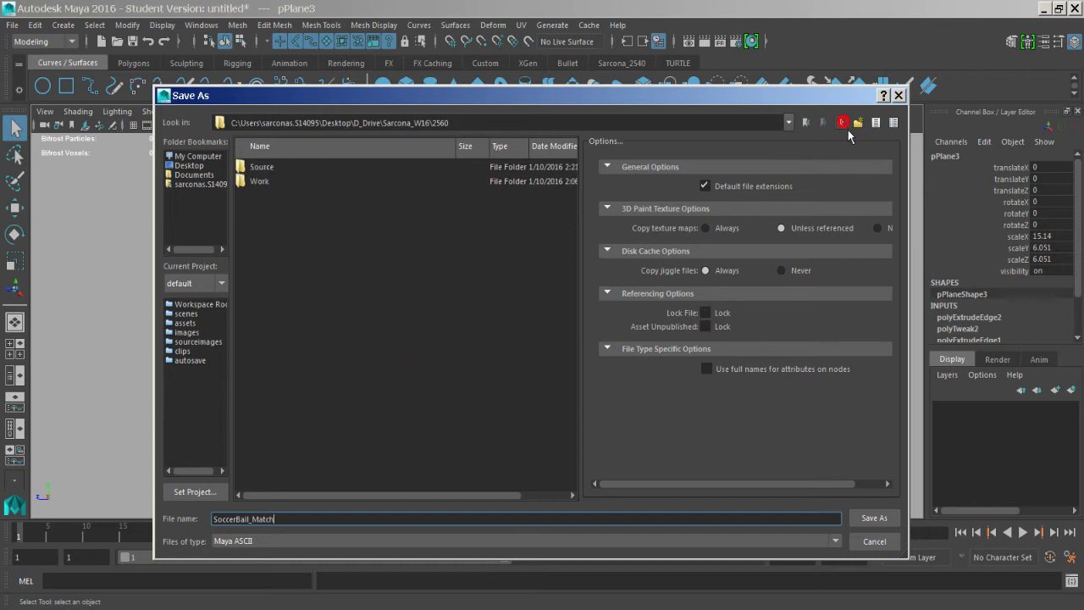
double_click(515, 183)
double_click(427, 169)
left_click(421, 171)
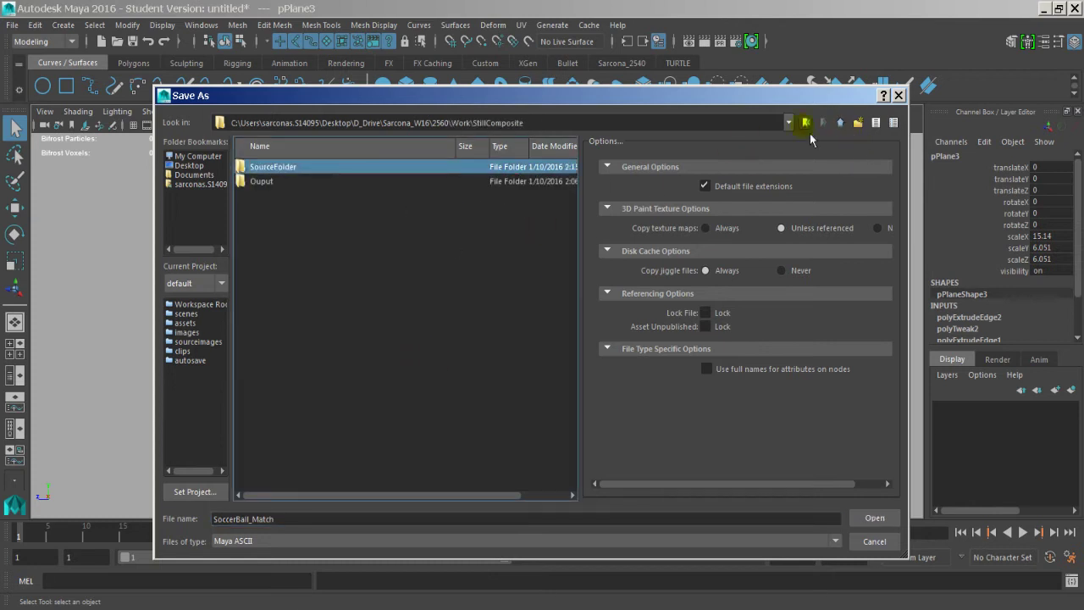
Create a MayaStuff folder inside StillComposite and save the scene file in it
left_click(859, 123)
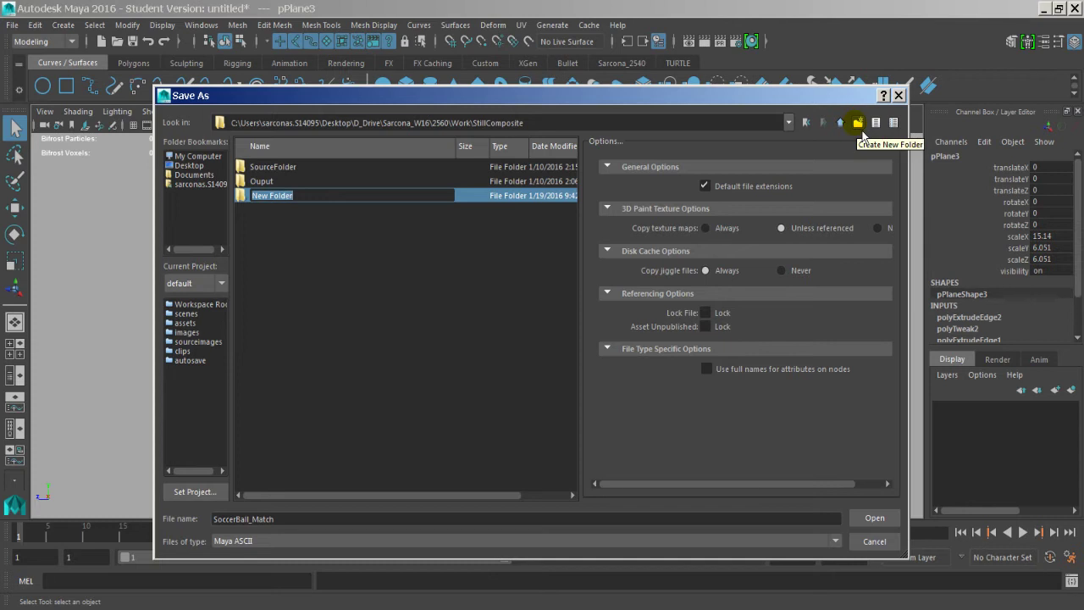
type("MayaStuff")
key("Return")
key("Return")
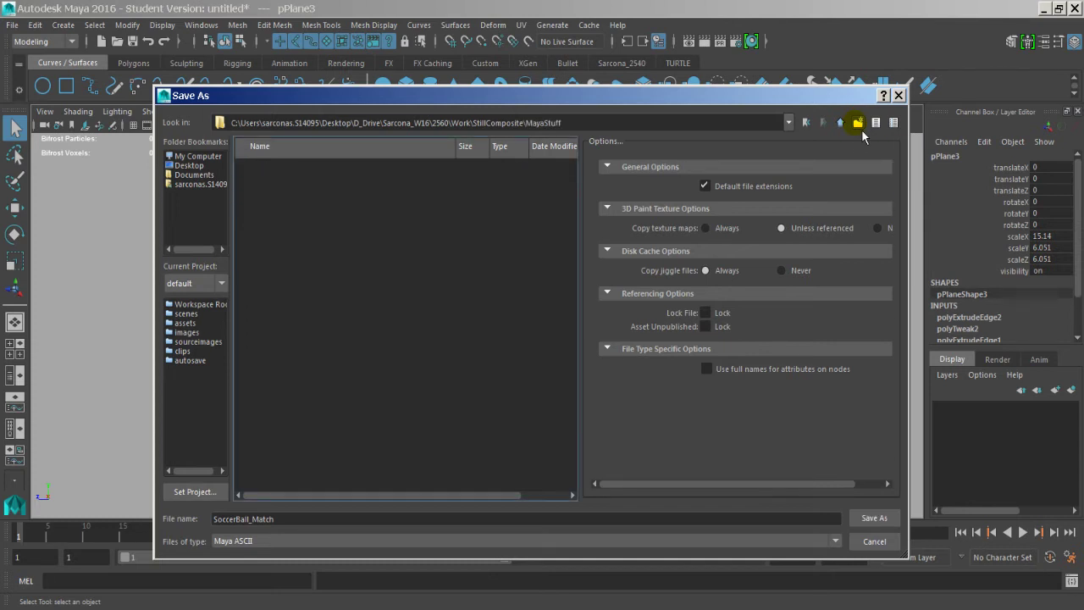
left_click(878, 519)
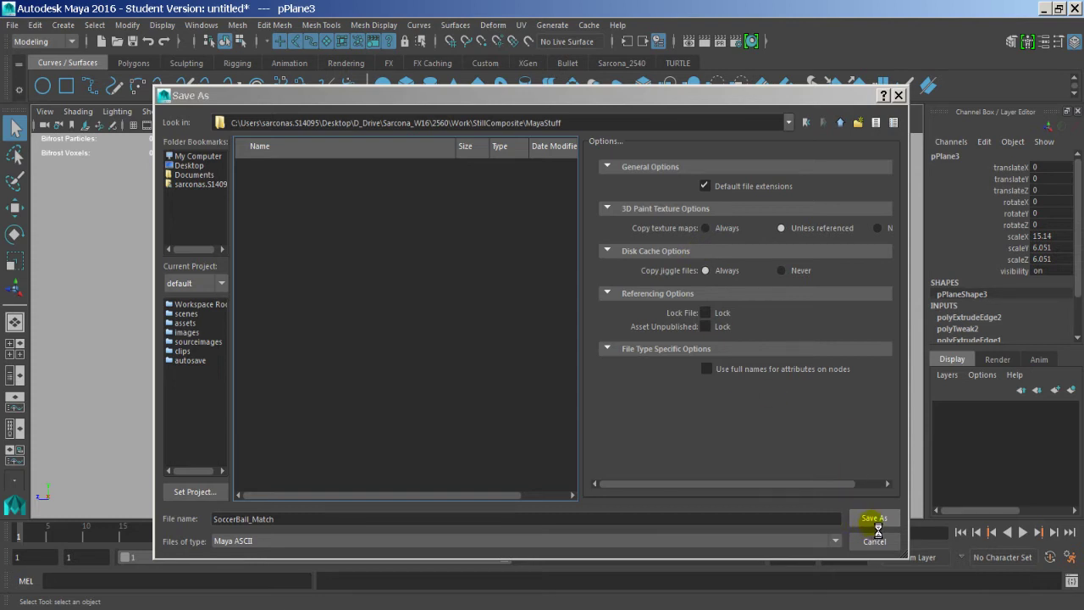
key("Return")
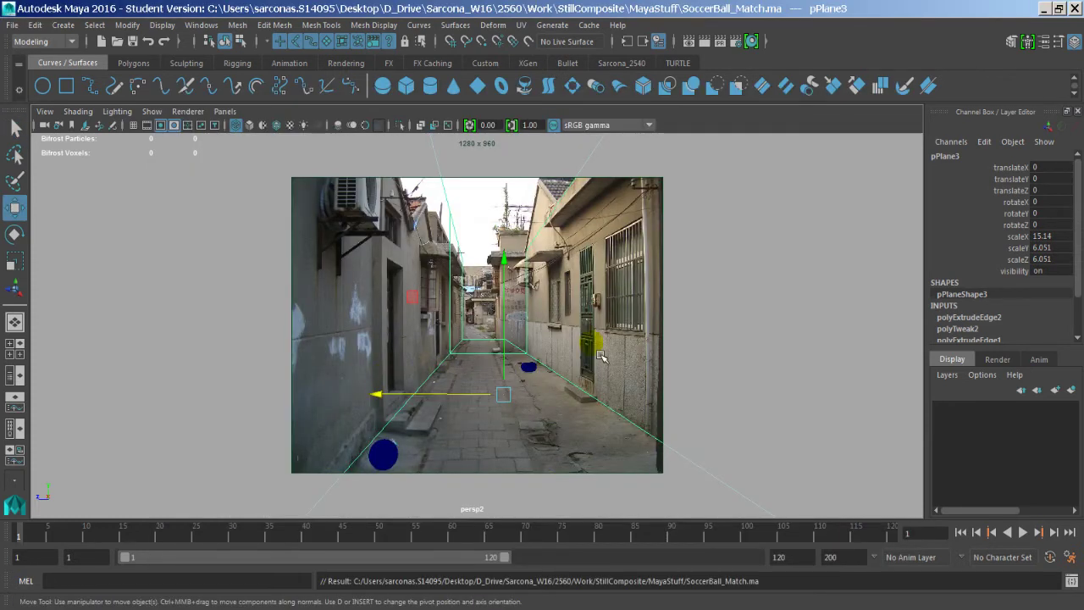
Test-render the current frame through the matched camera with mental ray and close the render window
left_click(709, 42)
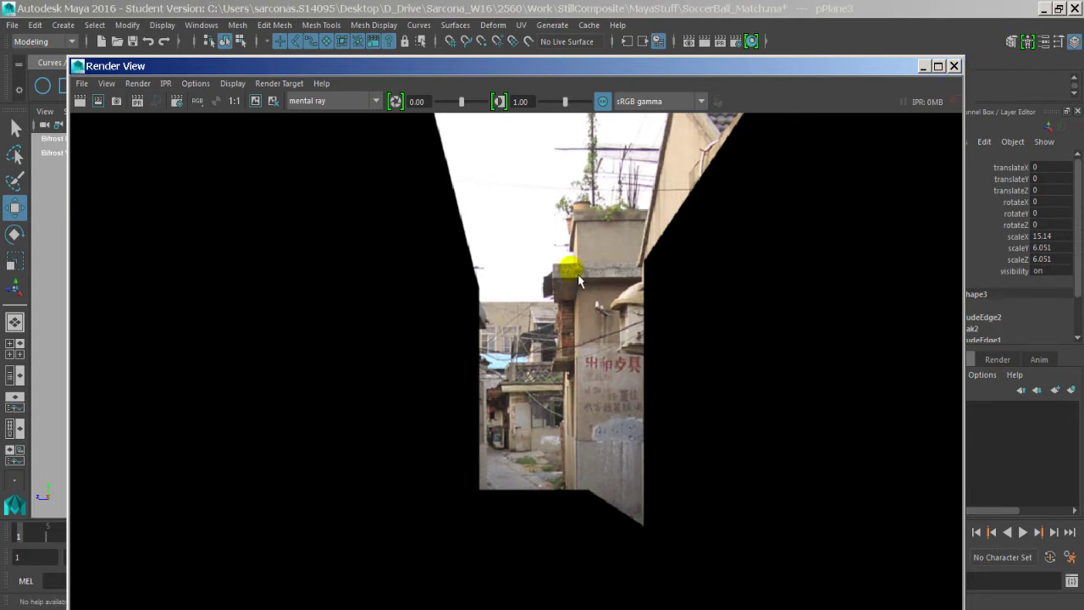
left_click(954, 65)
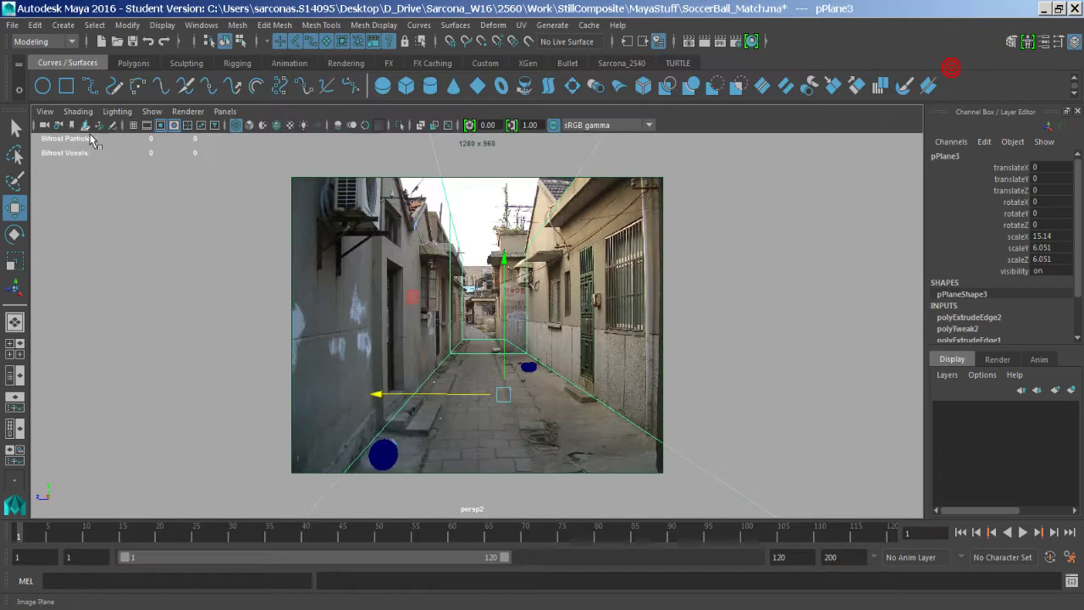
Create a directional light, scale it to about 3.691, and rotate it to about X -46.566, Y 72.772, Z 34.022
left_click(64, 24)
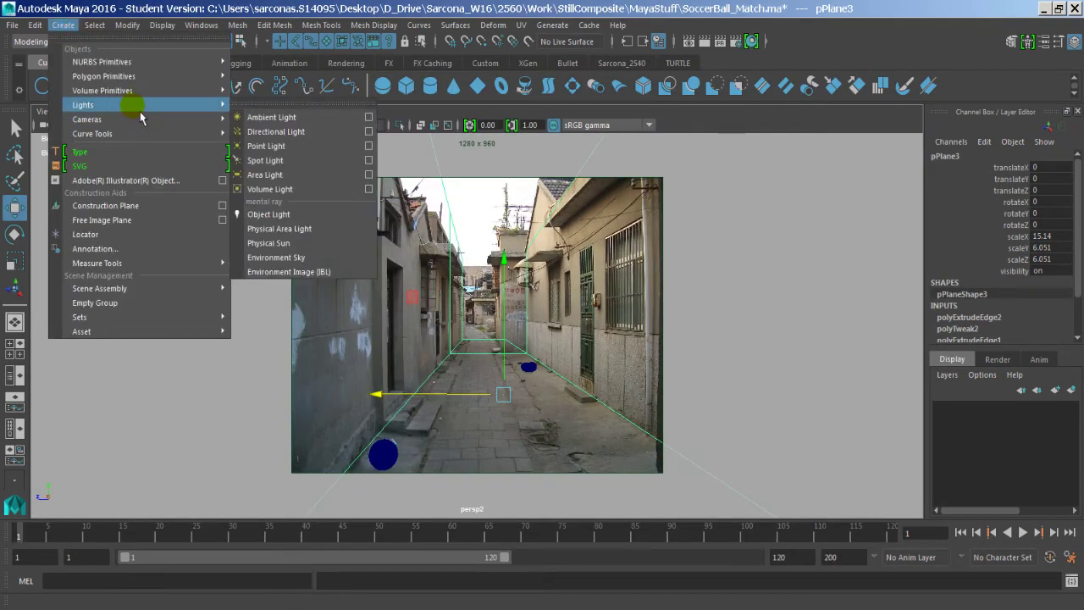
left_click(344, 134)
key("r")
middle_click_drag(467, 366, 551, 364)
key("e")
left_click_drag(435, 329, 550, 332)
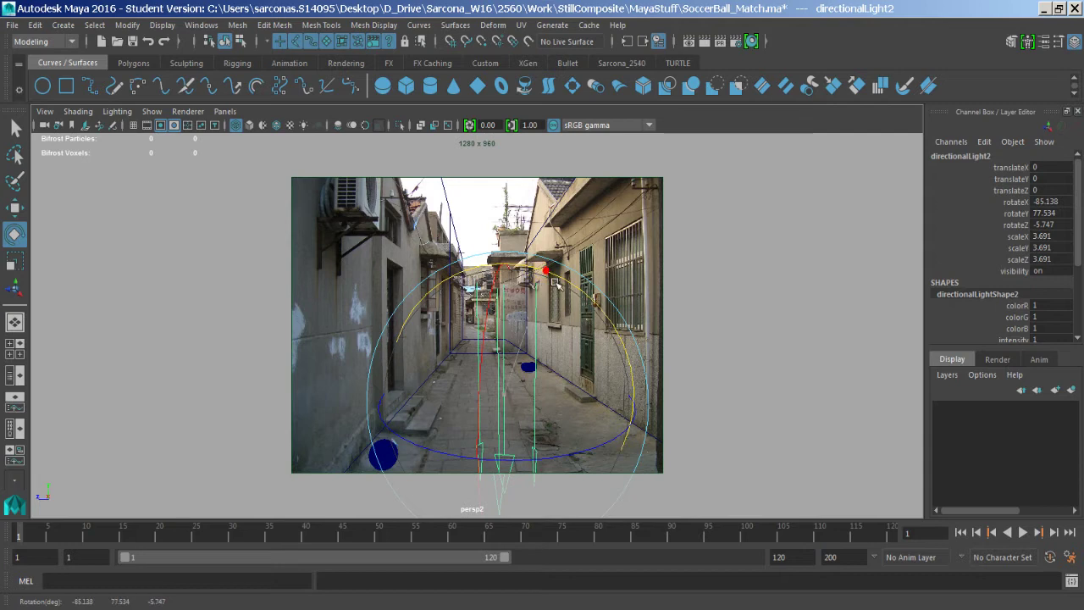
mouse_move(542, 273)
left_mouse_down()
mouse_move(523, 267)
mouse_move(529, 283)
left_mouse_up()
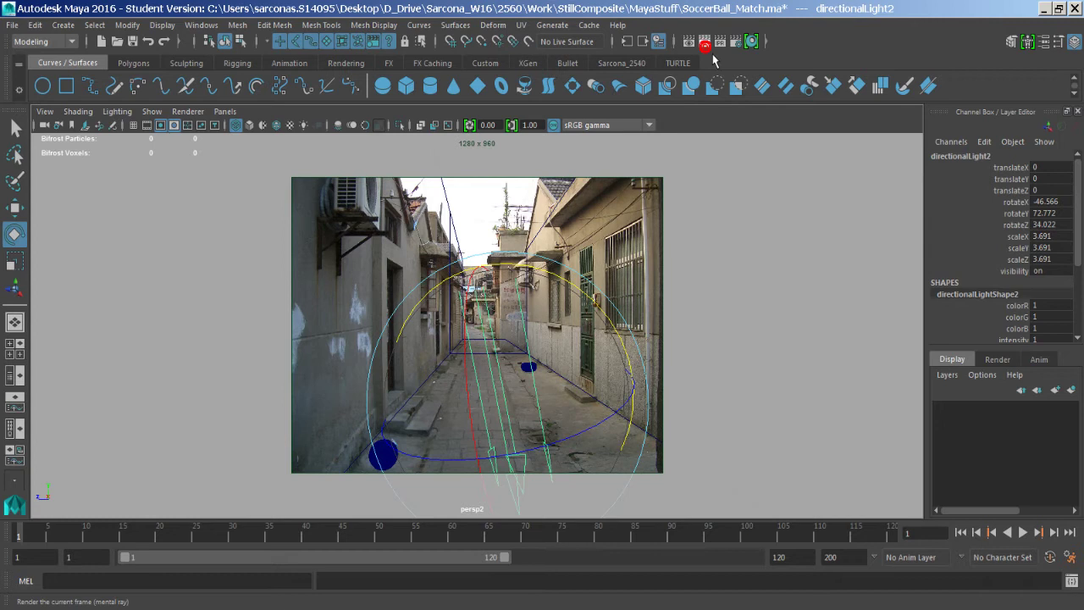
Render the frame with the directional light, then shrink the render window and move it clear of the viewport
left_click(705, 44)
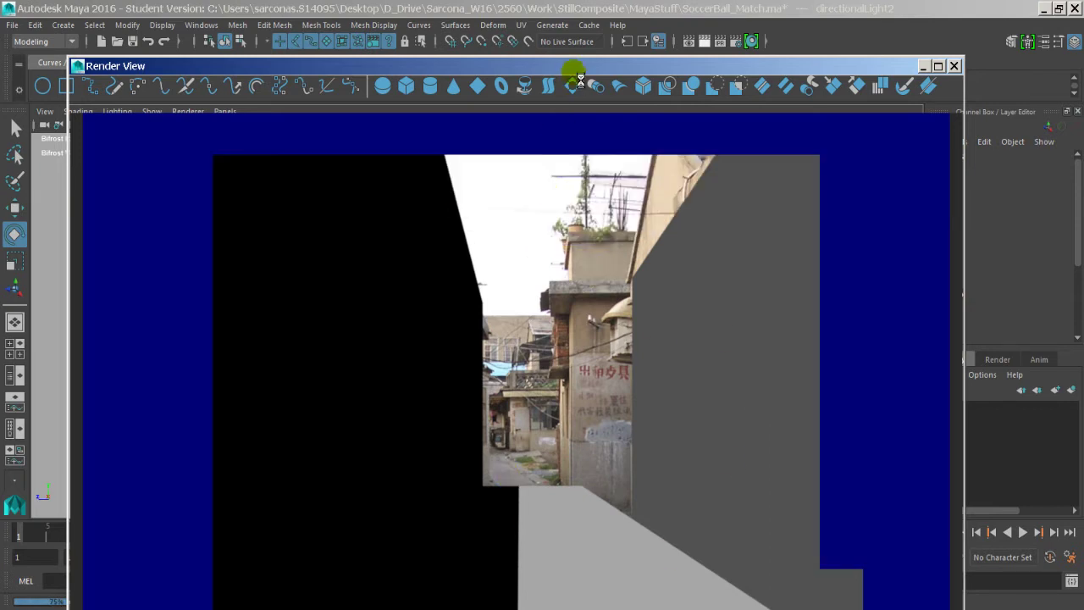
left_click_drag(580, 72, 565, 6)
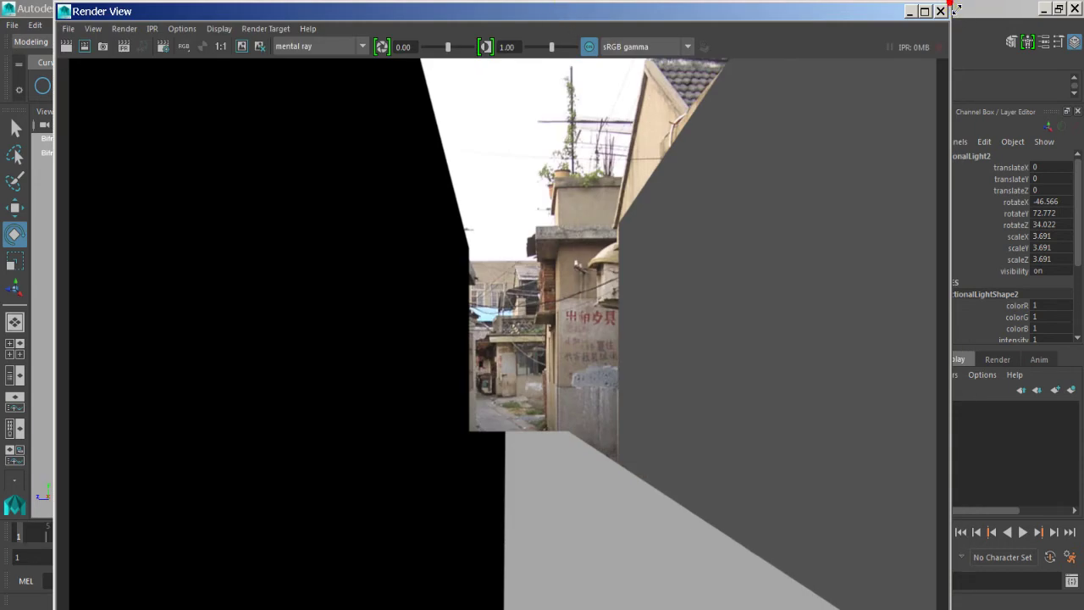
left_click_drag(955, 9, 652, 219)
left_click_drag(568, 227, 817, 84)
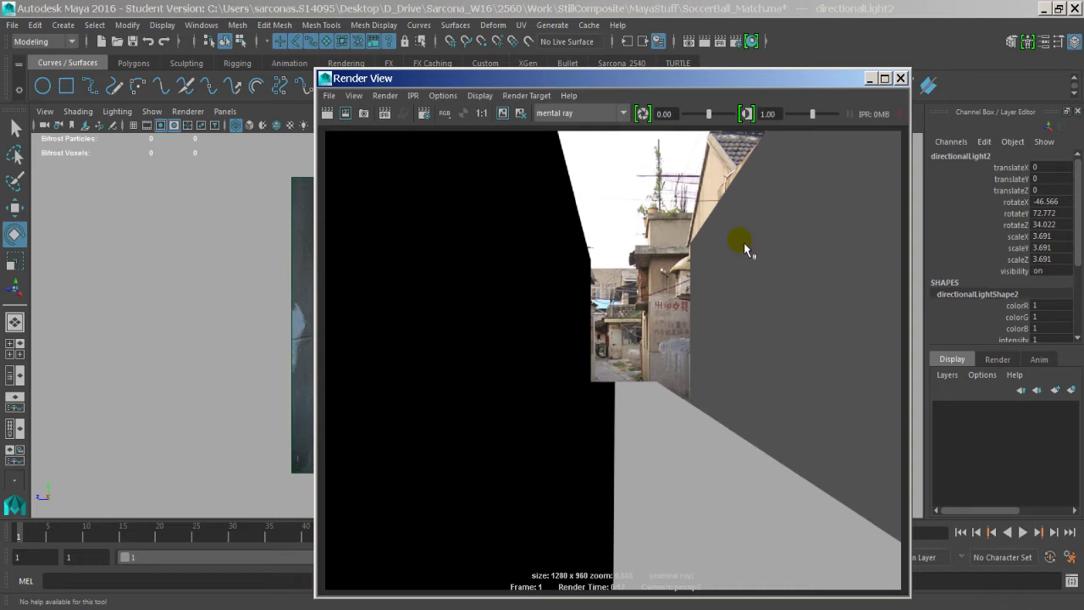
left_click_drag(726, 80, 950, 44)
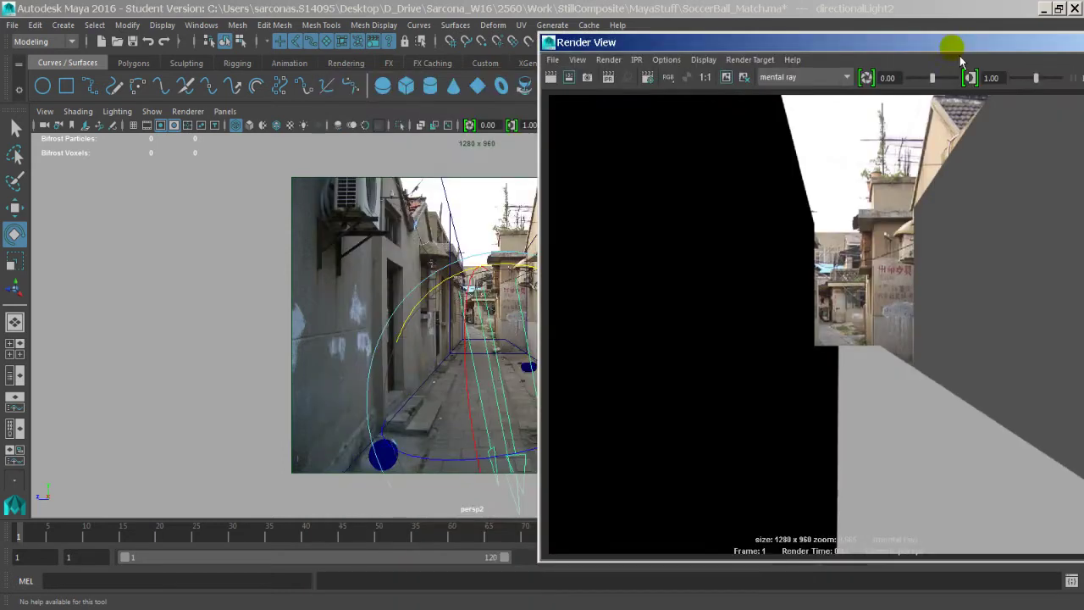
left_click_drag(615, 46, 809, 61)
Switch the camera view to shaded display and select the flattened ball beside the right wall
left_click(611, 182)
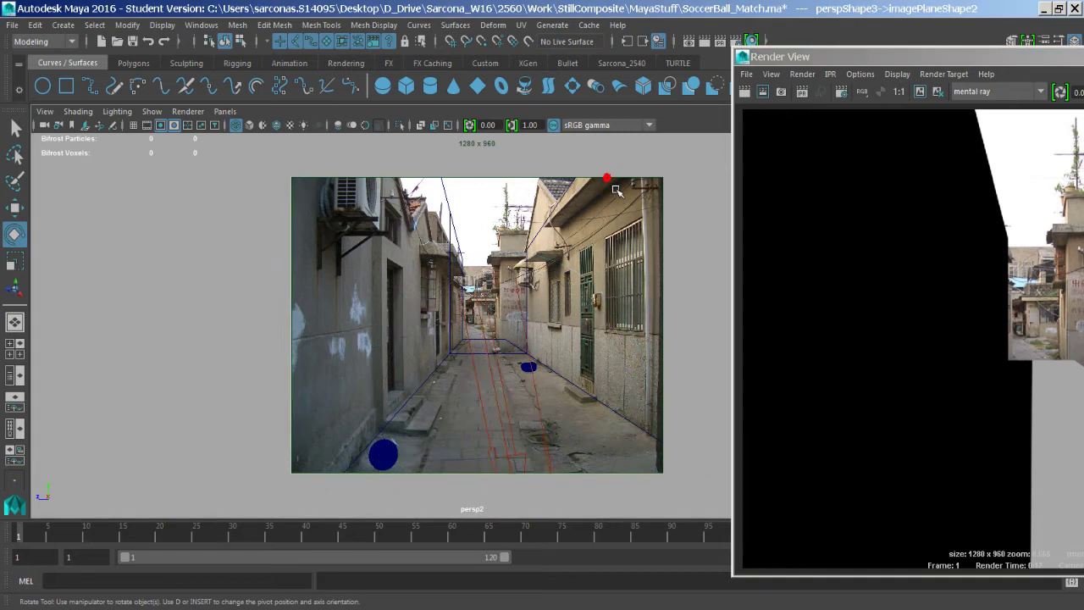
key("5")
left_click(547, 372)
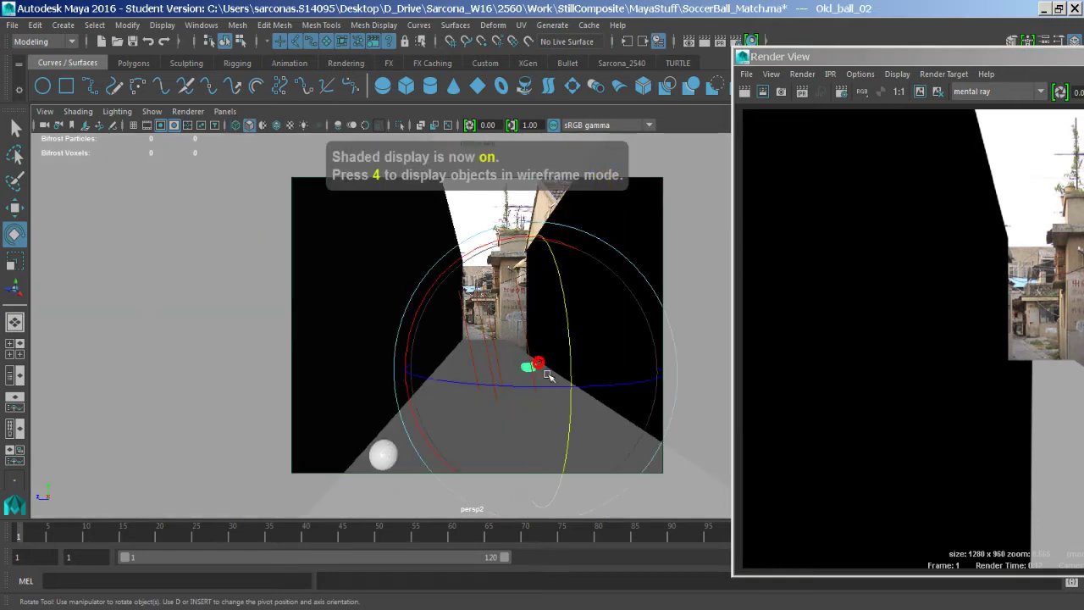
Take a wireframe snapshot in the render window, render only the region around the flattened ball, and close the window
left_click_drag(913, 56, 574, 66)
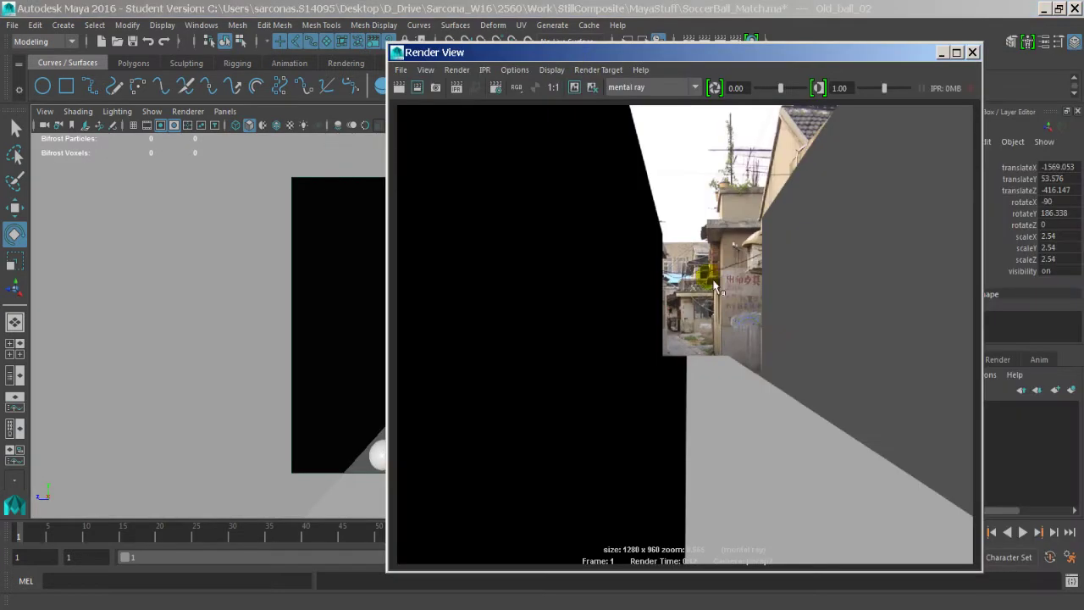
right_click(403, 92)
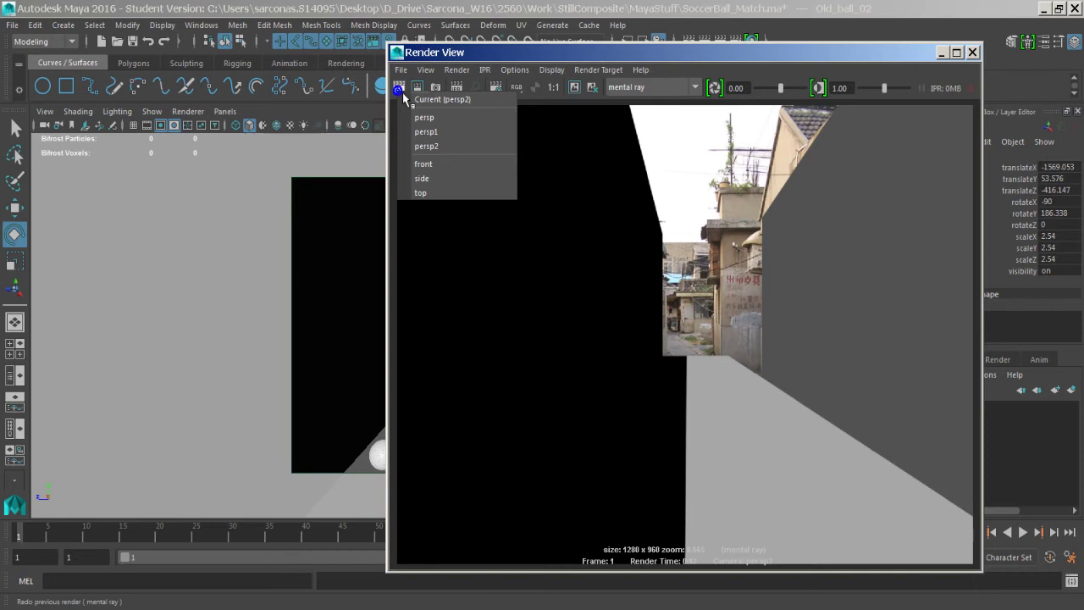
left_click(609, 144)
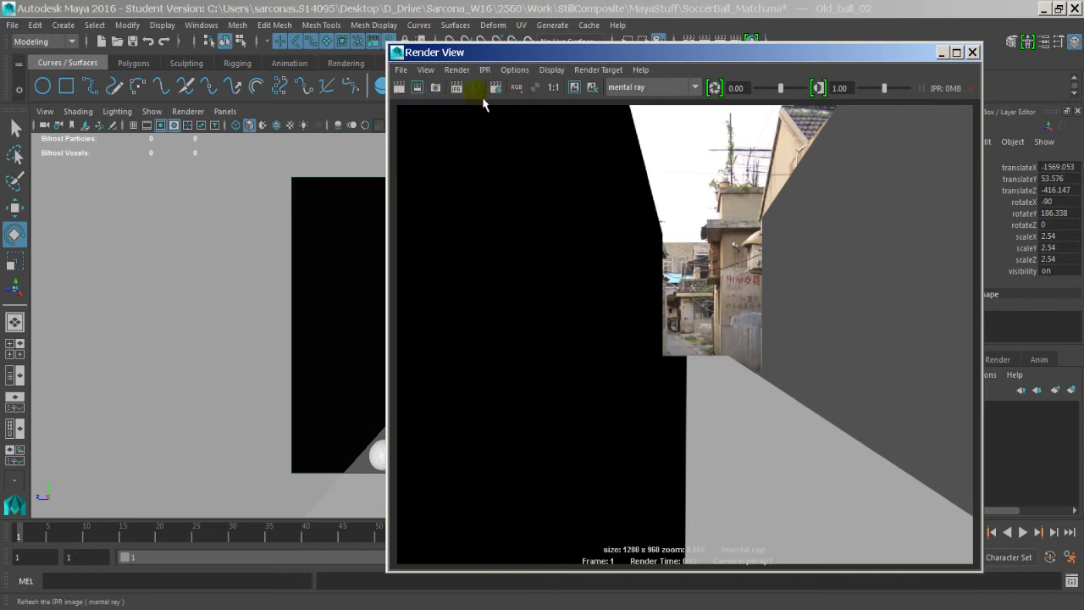
left_click(436, 88)
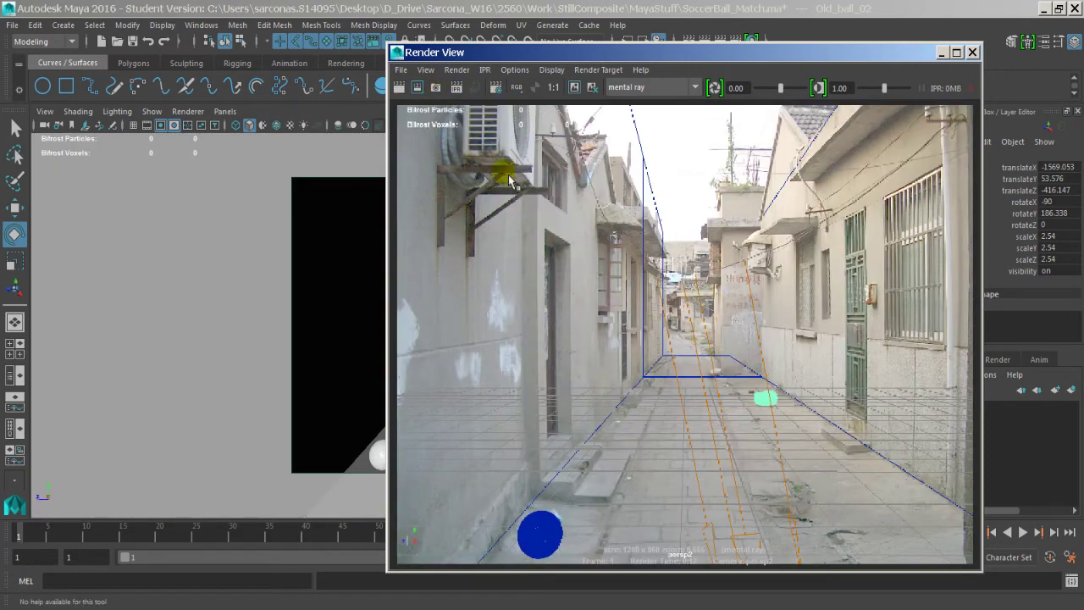
left_click_drag(709, 369, 816, 426)
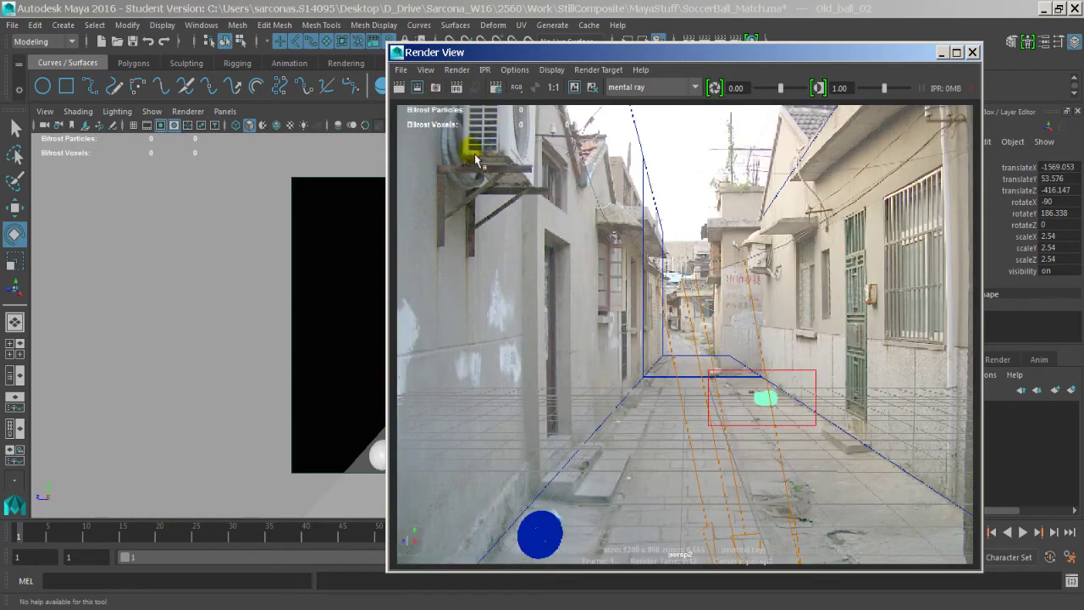
left_click(418, 89)
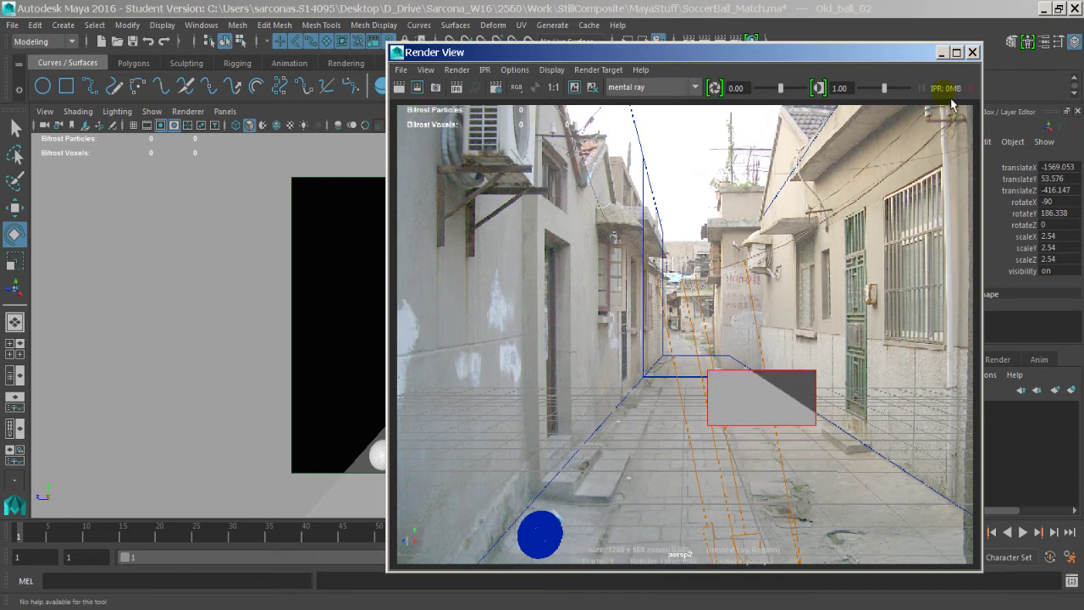
left_click(972, 53)
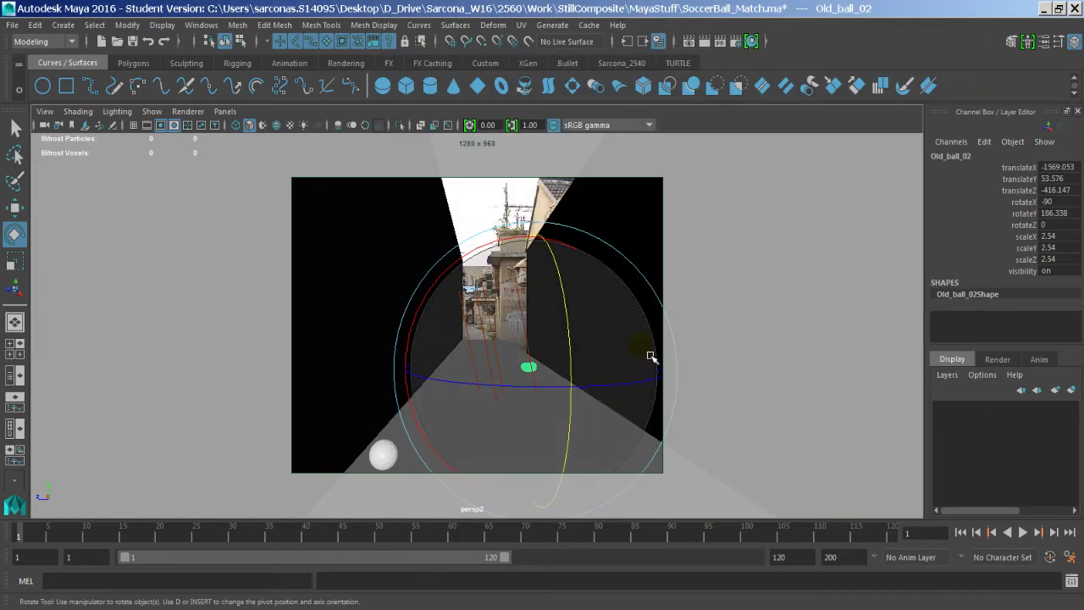
Inspect the image file path behind the color of the flattened ball's Old_ball_texture material, and close the attributes
key("ctrl+a")
left_click(787, 127)
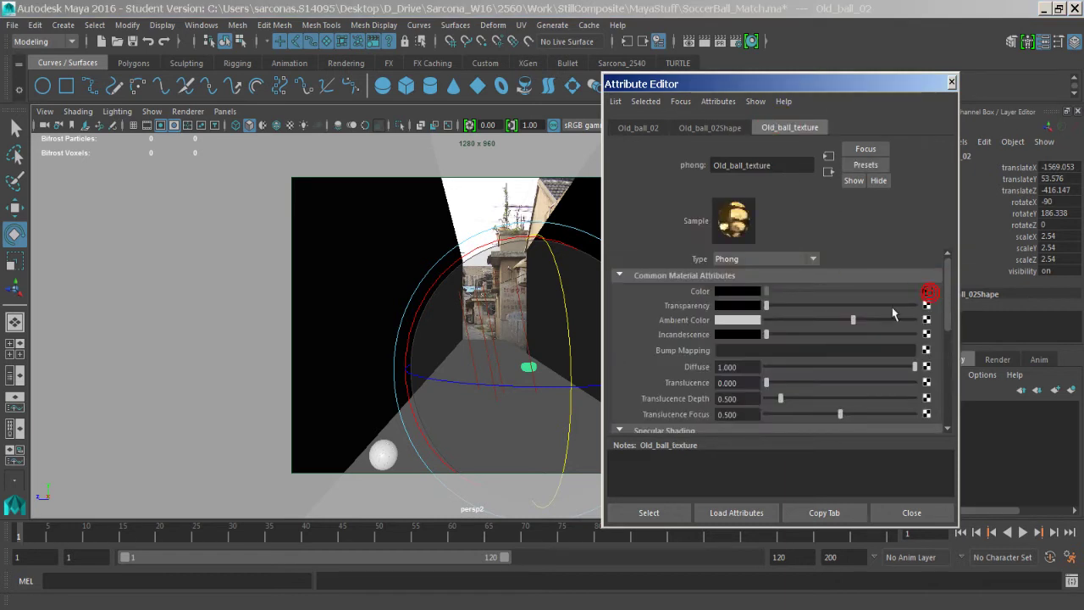
left_click(753, 347)
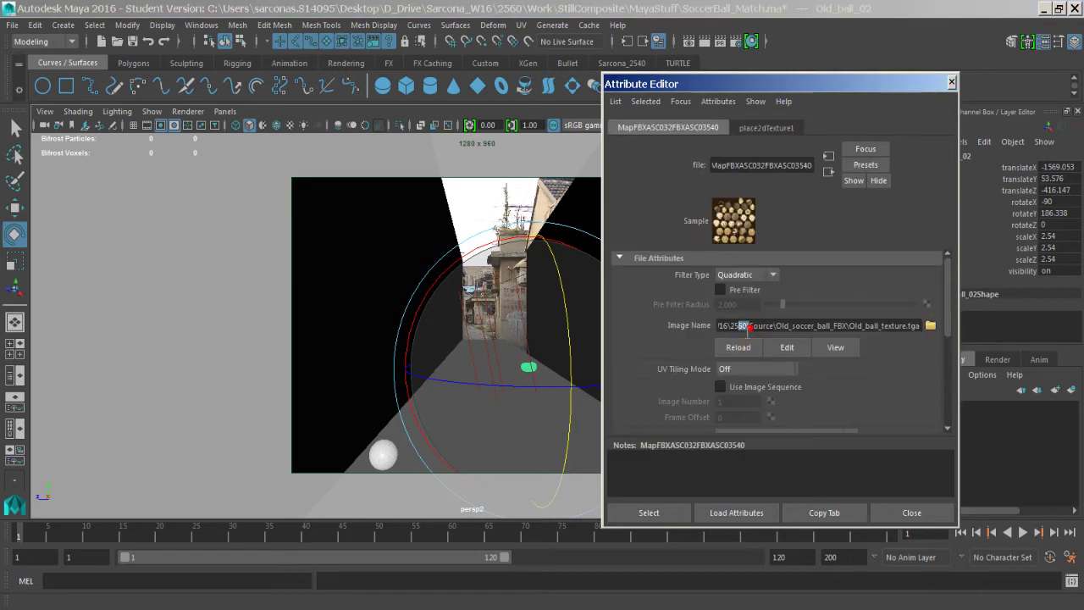
left_click_drag(747, 327, 969, 337)
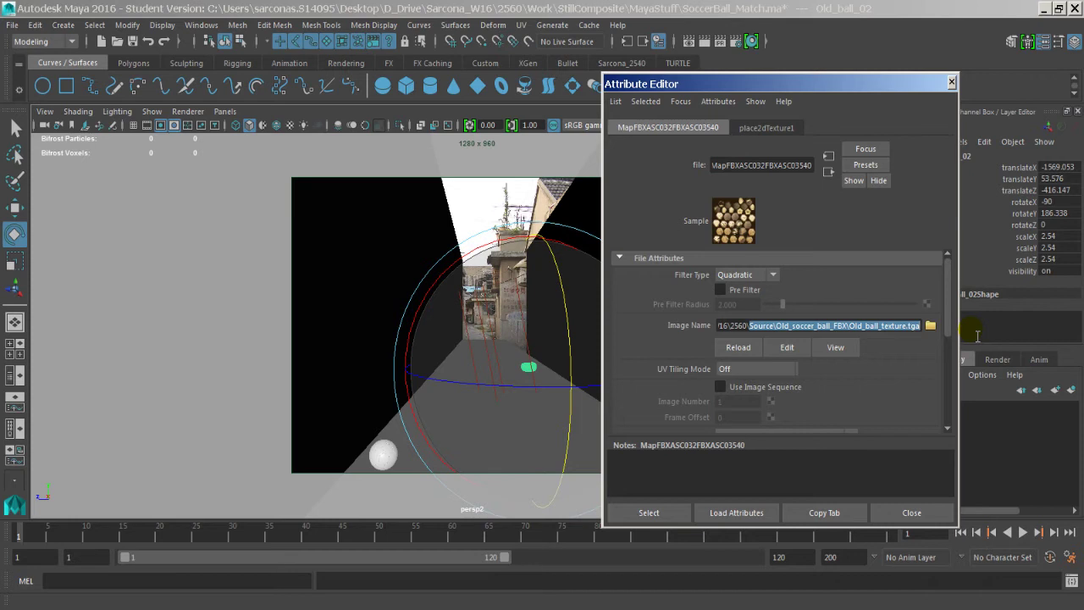
left_click(914, 513)
Region-render the area around the round ball and a wider area around the flattened ball, and close the render window
left_click(689, 42)
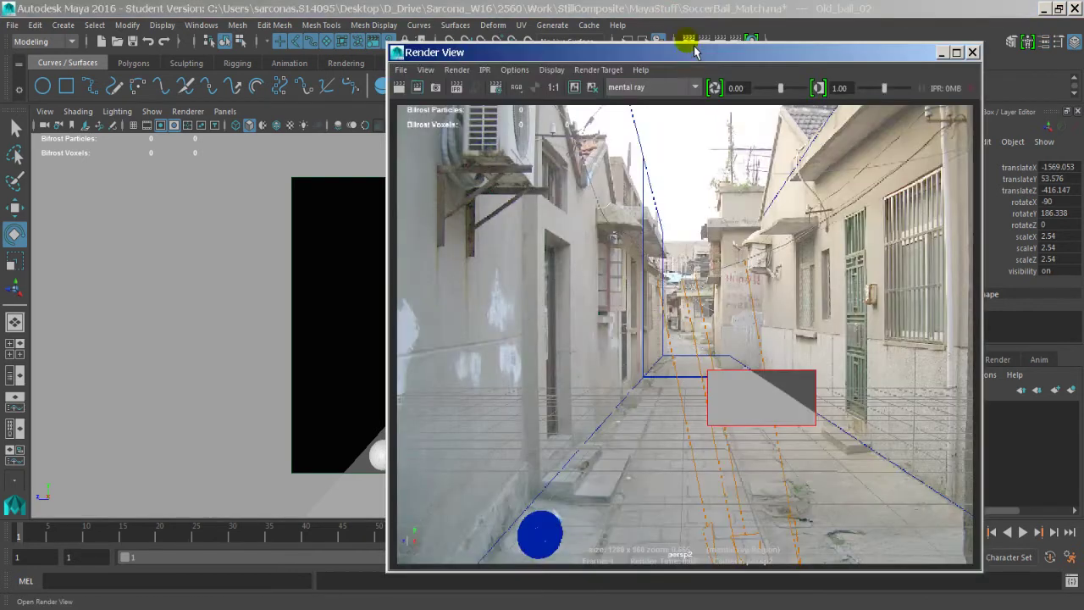
left_click_drag(589, 471, 457, 564)
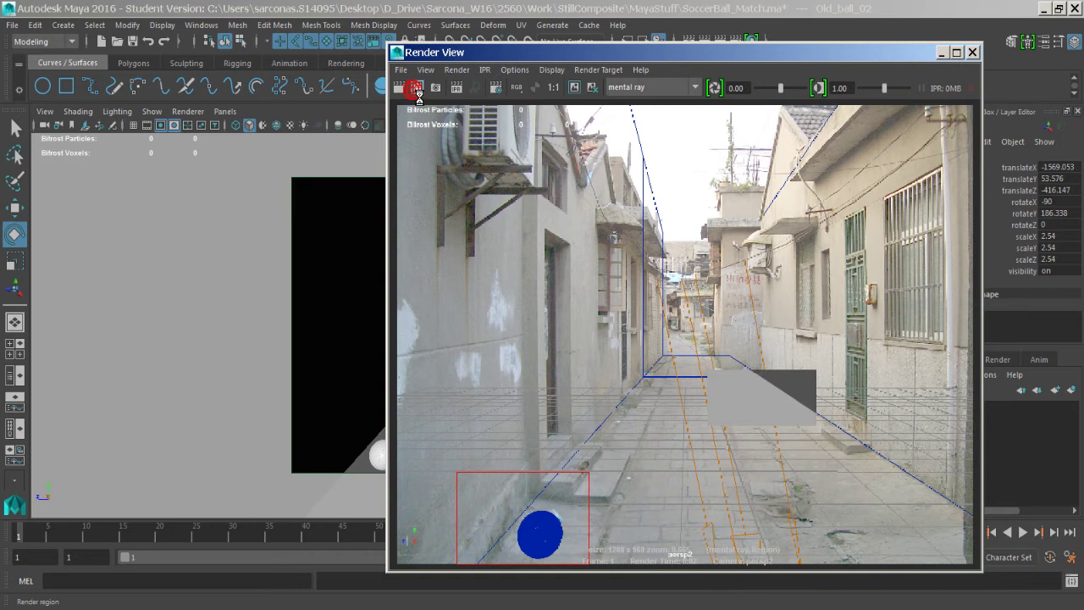
left_click(417, 88)
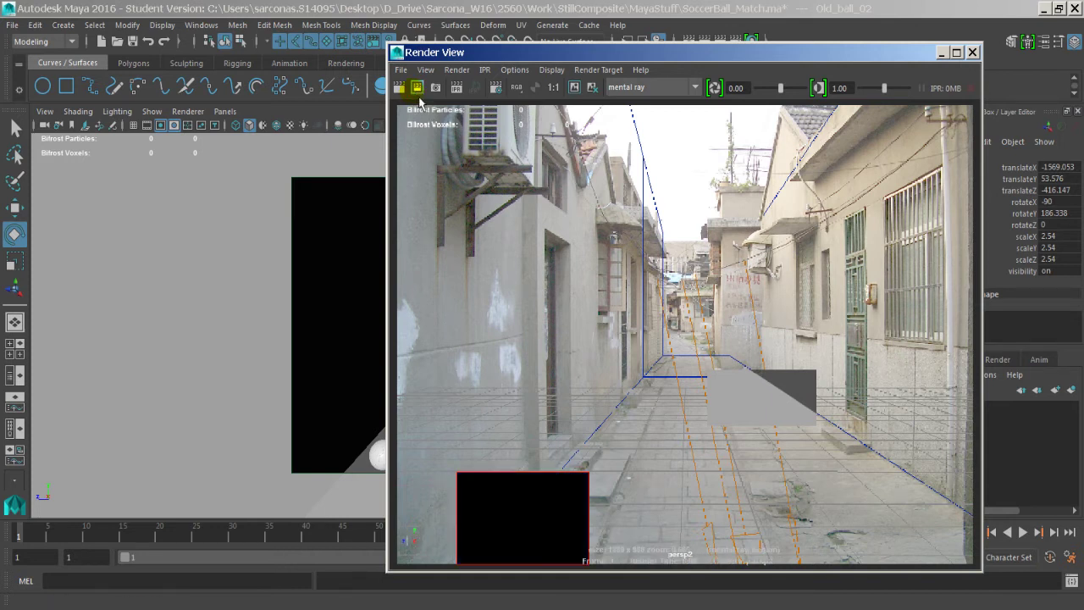
left_click_drag(876, 340, 695, 441)
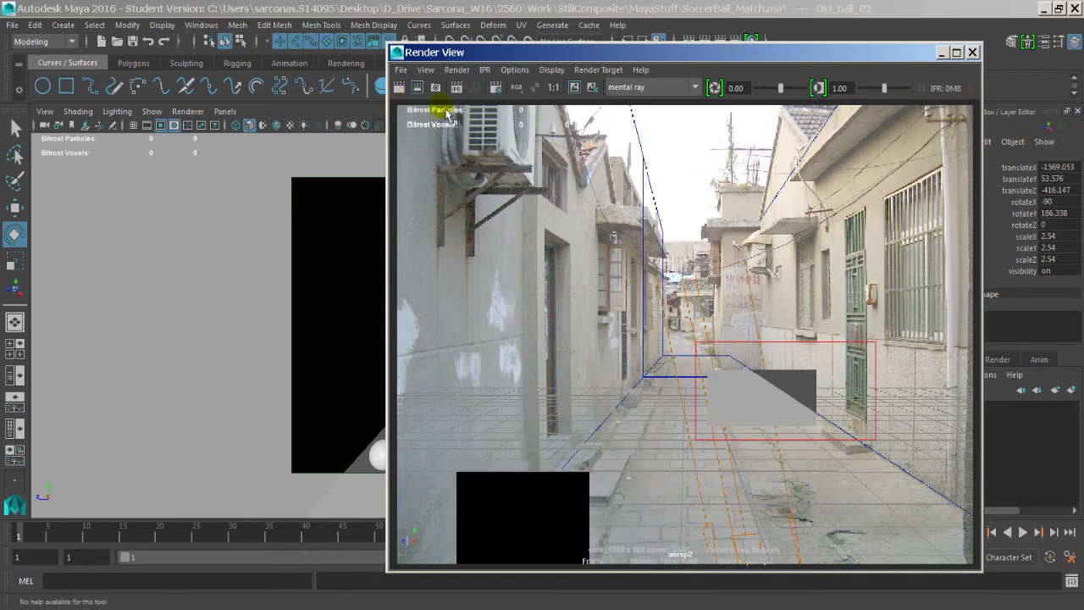
left_click(417, 88)
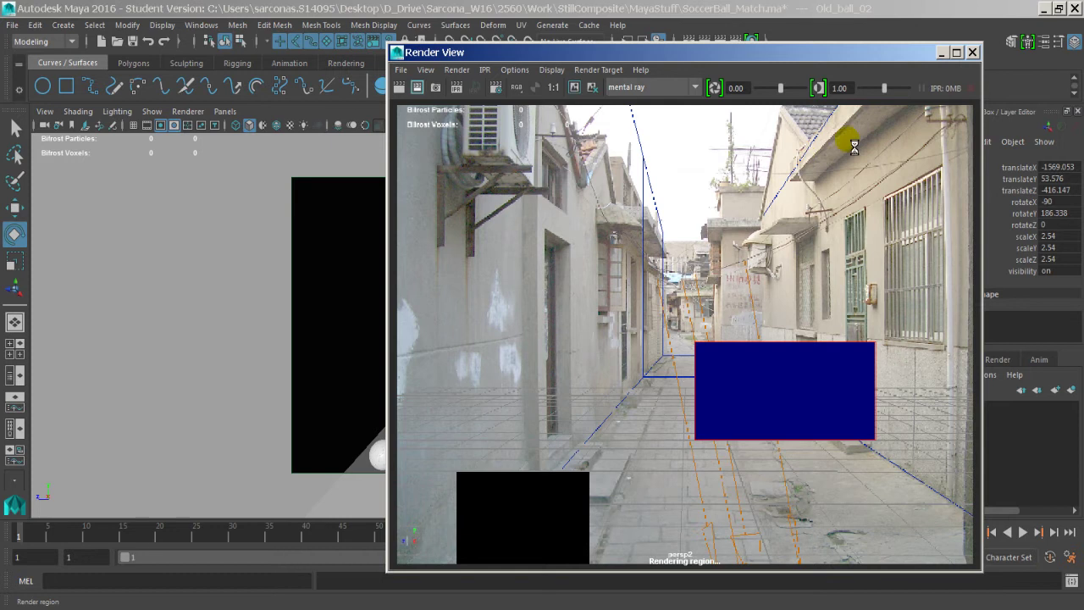
left_click(973, 54)
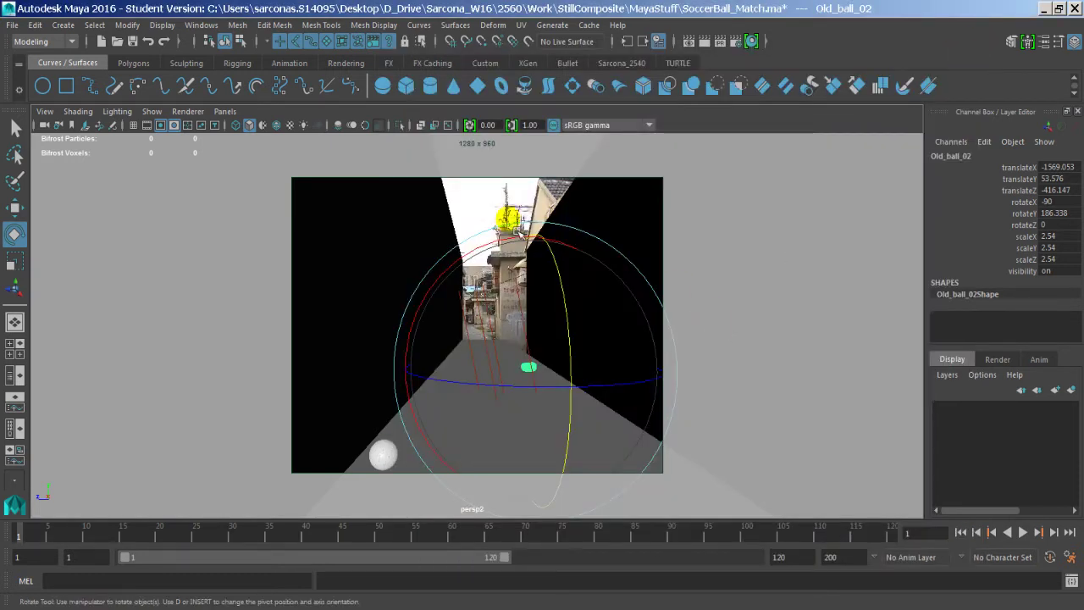
Frame the flattened ball in the perspective view, turn on Primary Visibility in its shape's render stats, and close the attributes
key("w")
key("space")
left_click_drag(513, 248, 514, 217)
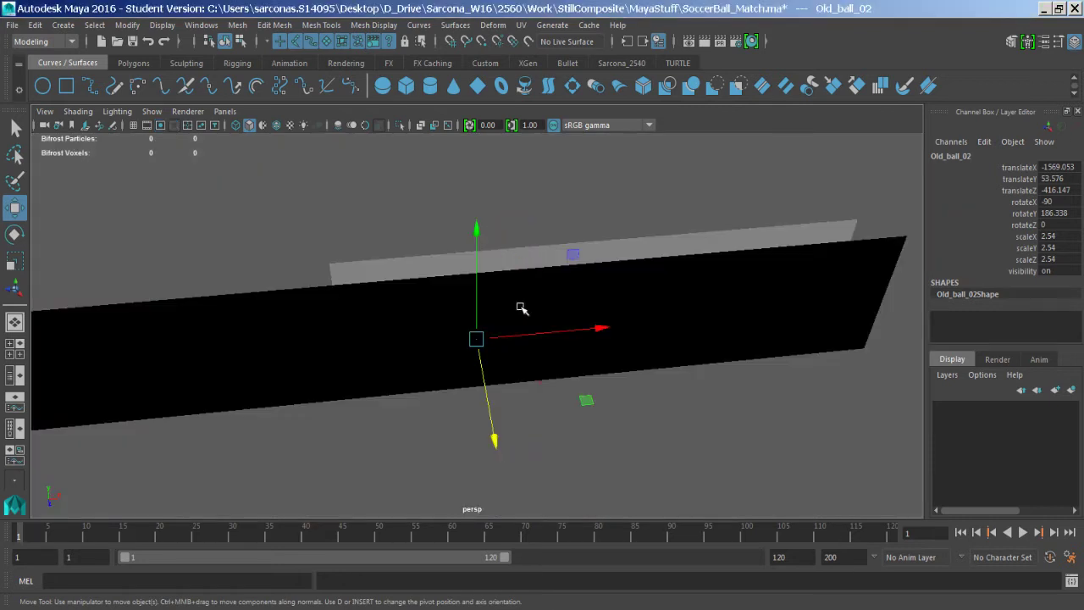
key("f")
left_click_drag(552, 327, 611, 301, "alt")
left_click(728, 280)
left_click(469, 336)
key("ctrl+a")
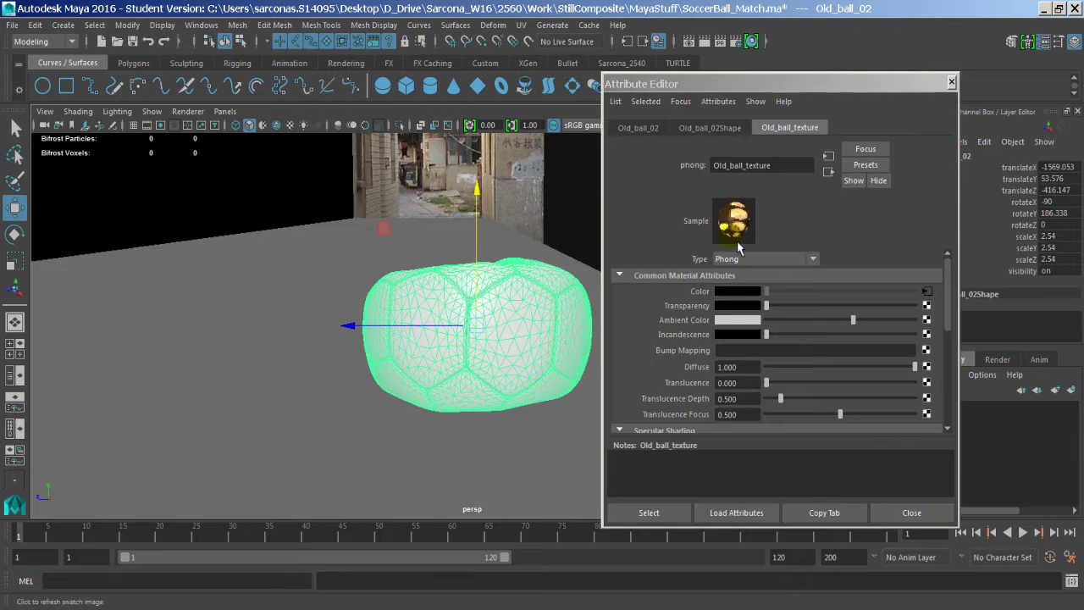
left_click(700, 130)
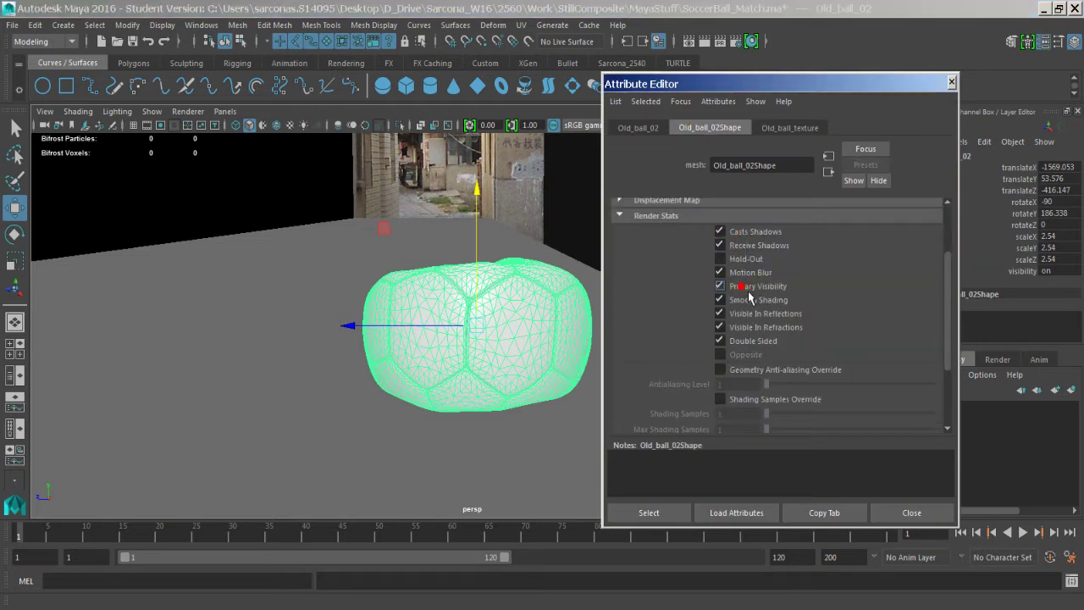
left_click(935, 512)
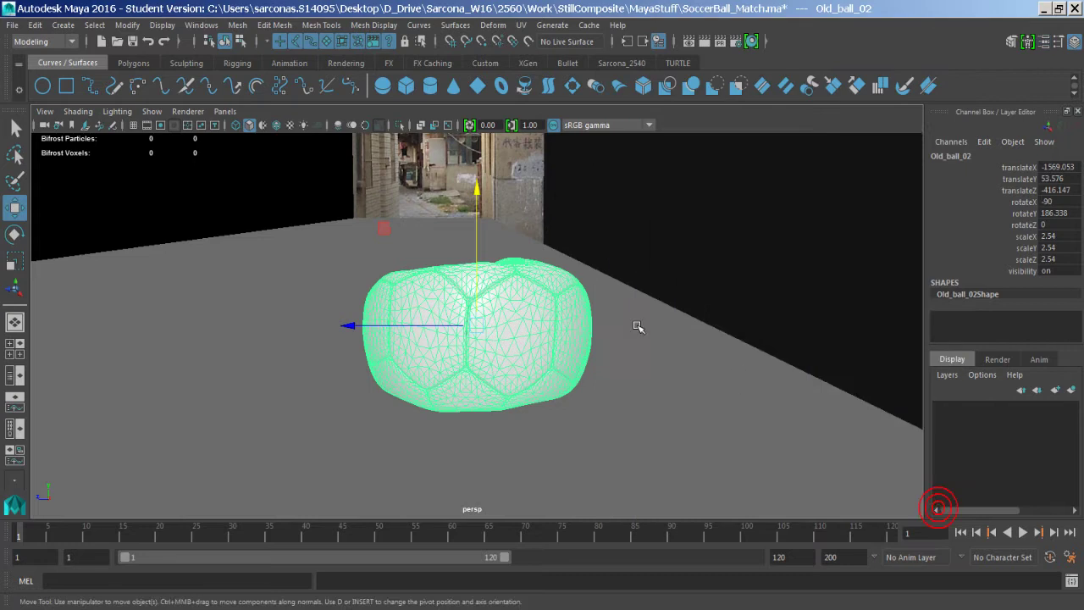
Turn on Primary Visibility and Casts Shadows in the round ball's render stats, and close the attributes
left_click_drag(641, 327, 921, 321, "alt")
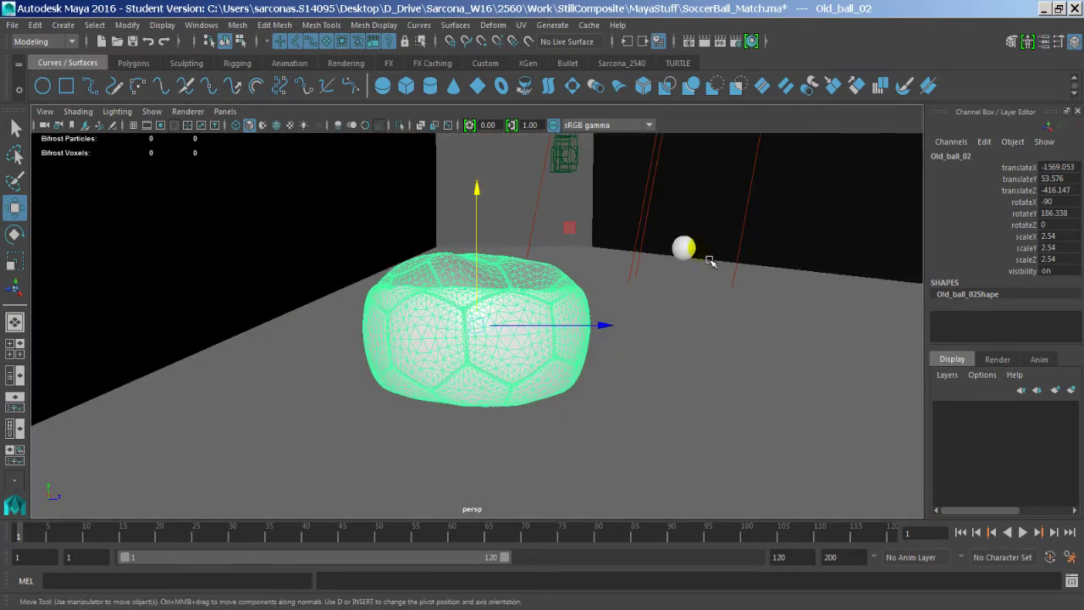
left_click(691, 251)
key("ctrl+a")
left_click(746, 287)
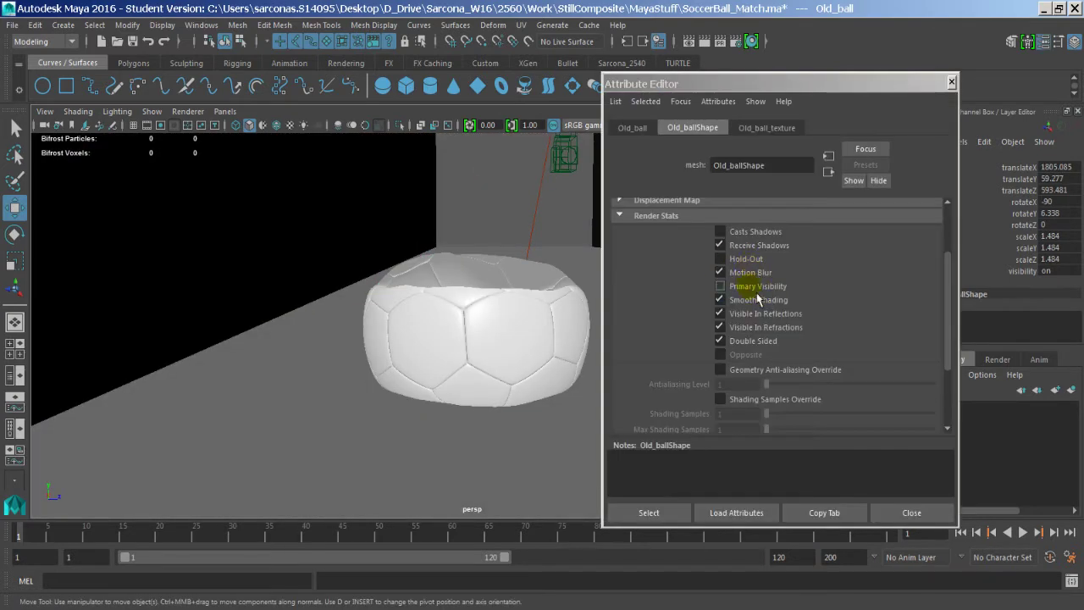
left_click(746, 239)
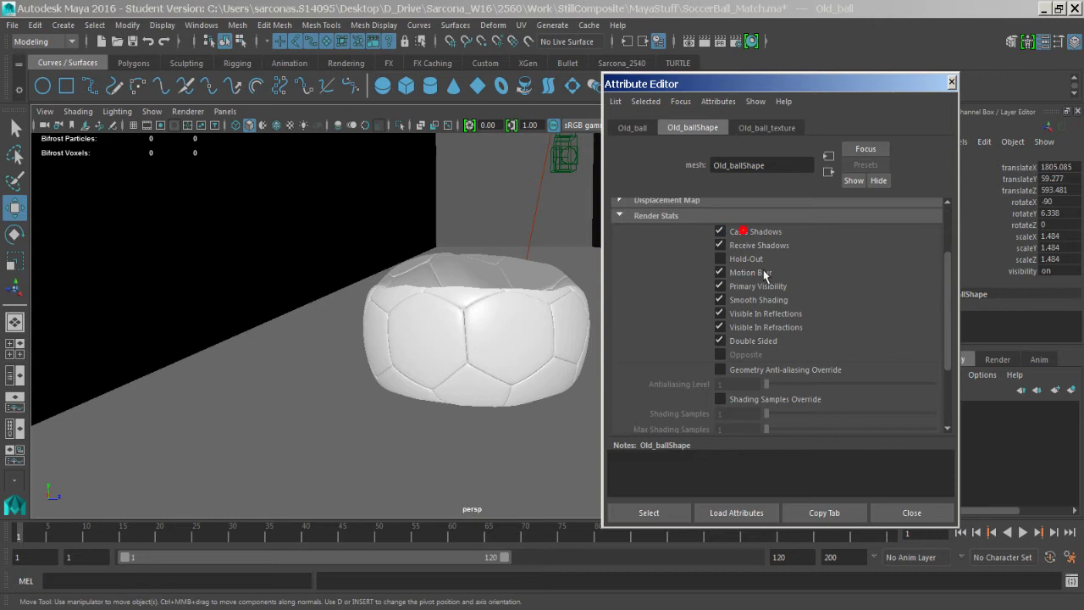
left_click(939, 511)
Look through the persp2 camera, render the full frame with mental ray, and make the render window smaller
key("space")
left_click_drag(728, 314, 730, 289)
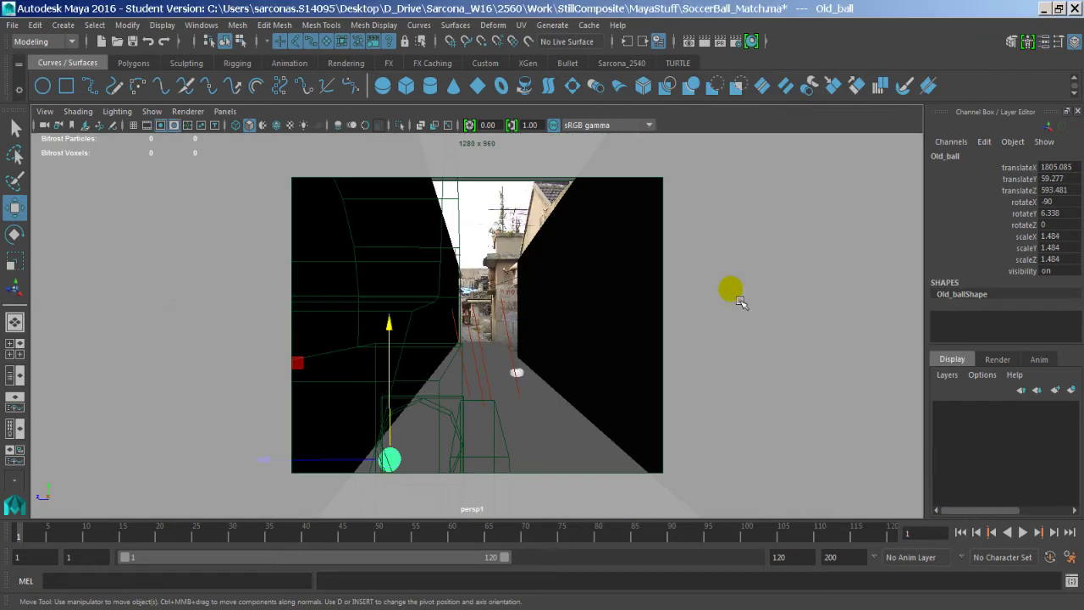
key("space")
left_click_drag(572, 288, 578, 262)
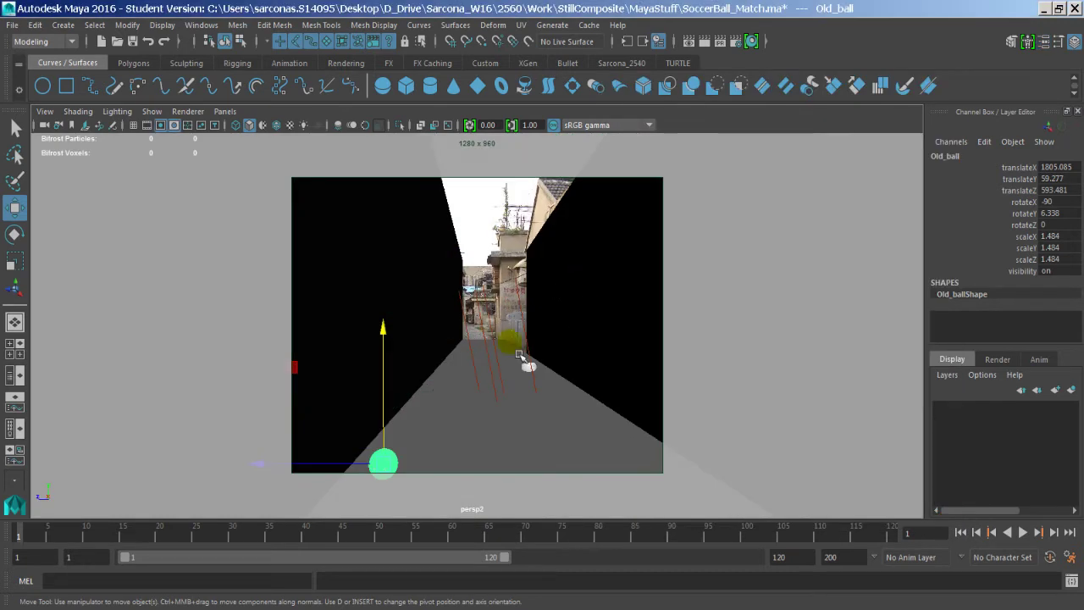
left_click(702, 41)
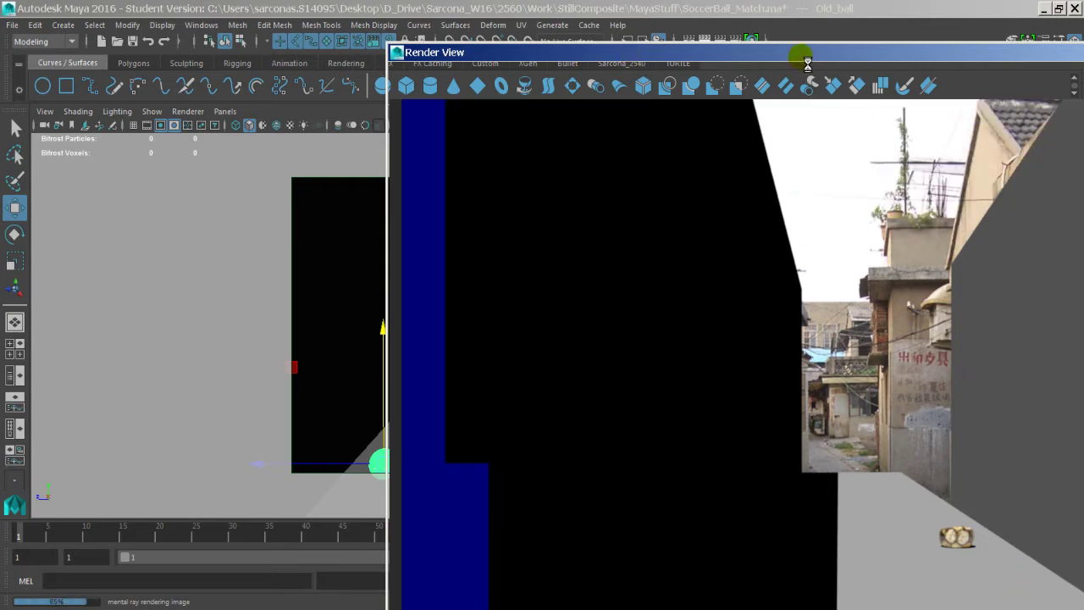
left_click_drag(799, 48, 495, 29)
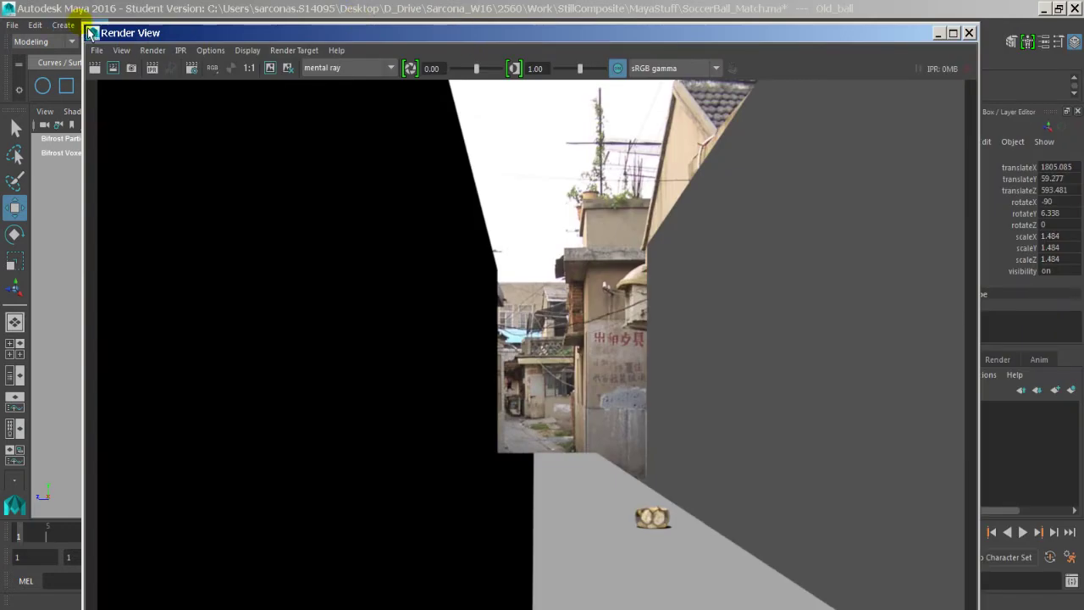
left_click_drag(85, 27, 432, 184)
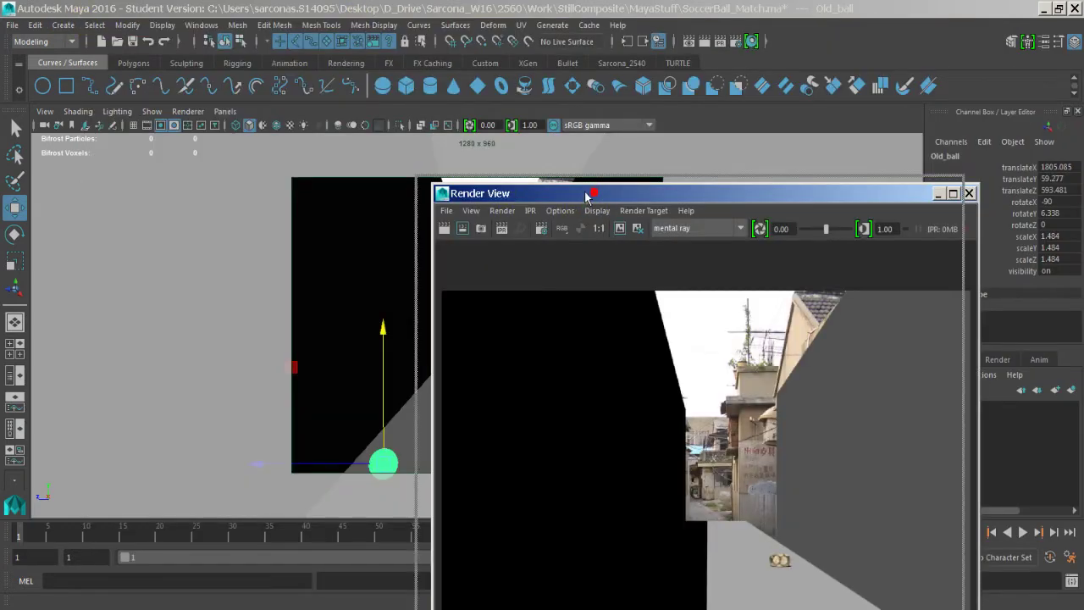
left_click_drag(362, 70, 339, 44)
Examine the rendered flattened ball and its ground shadow up close, and close the render window
right_click_drag(555, 380, 591, 501, "alt")
scroll(487, 406, "up", 5)
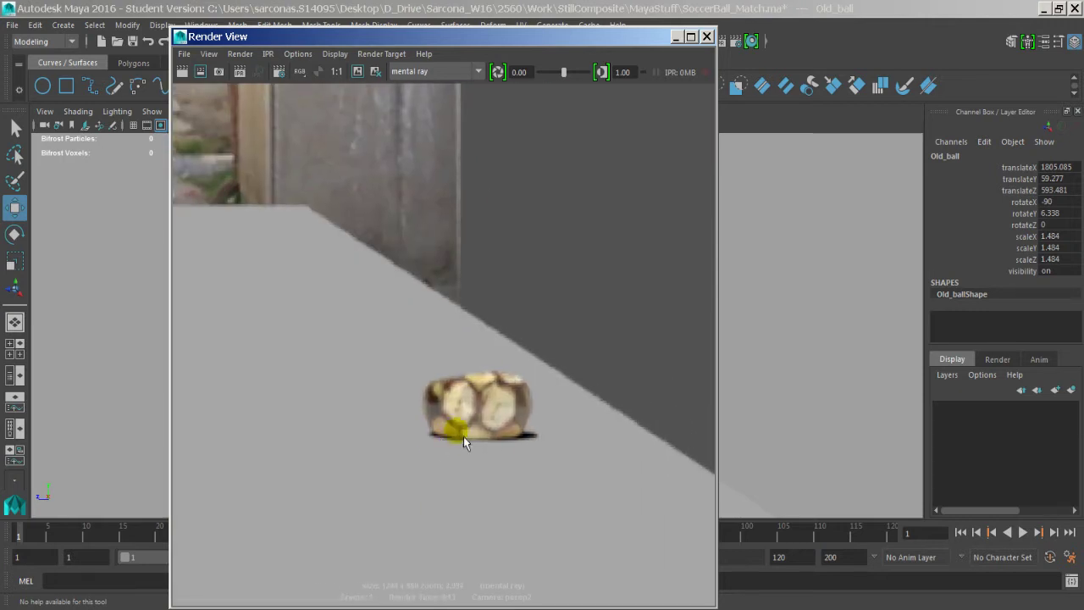
scroll(504, 425, "up", 5)
middle_click_drag(480, 396, 458, 237, "alt")
scroll(406, 330, "down", 2)
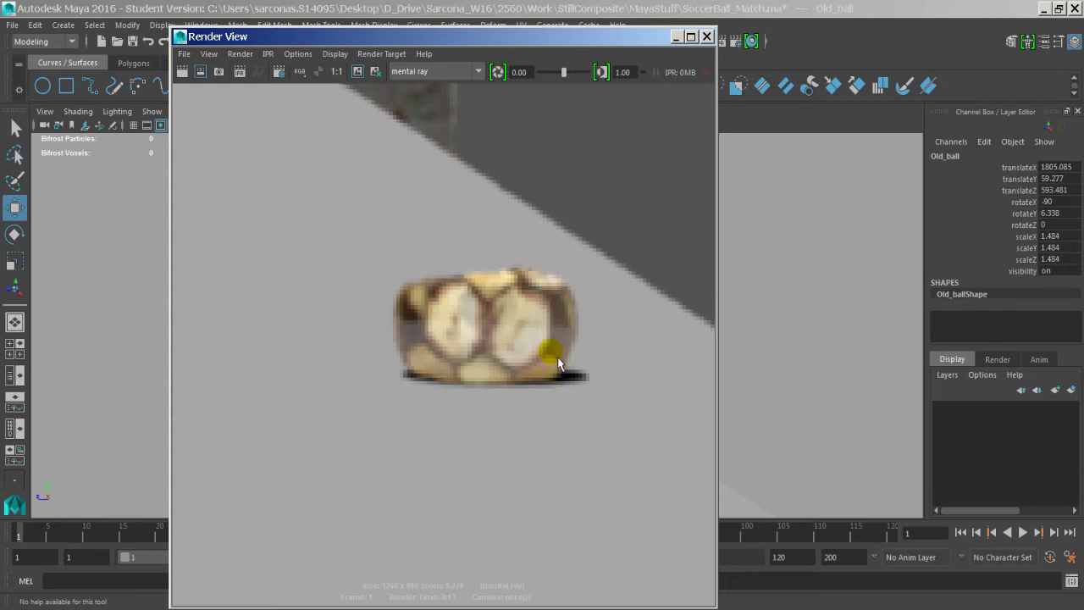
scroll(534, 349, "down", 4)
scroll(535, 348, "down", 2)
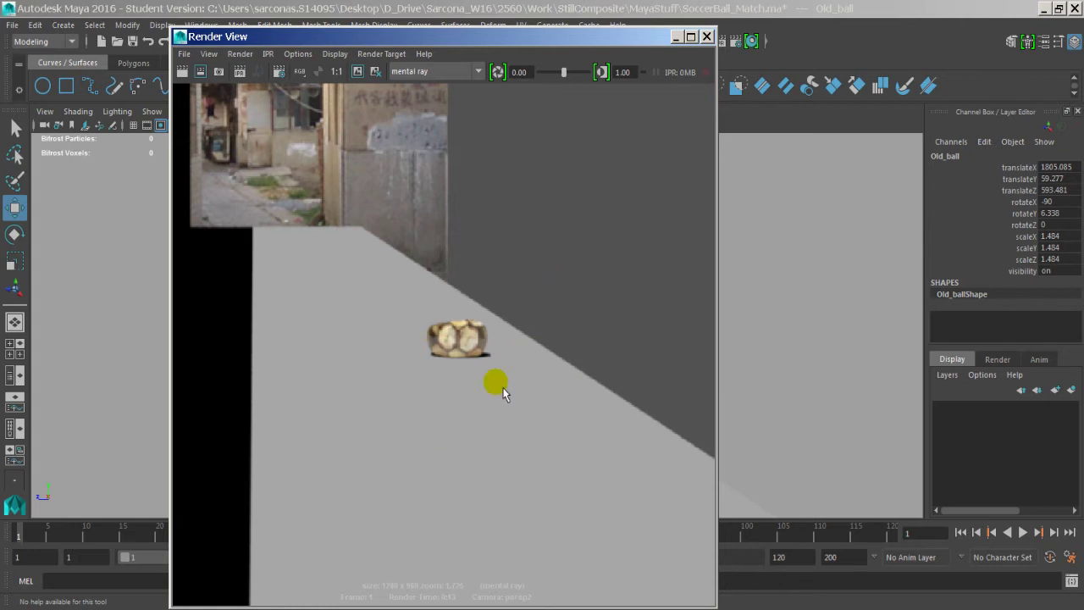
left_click(707, 38)
Assign a new Use Background material to the plane mesh that forms the street and walls
left_click(658, 285)
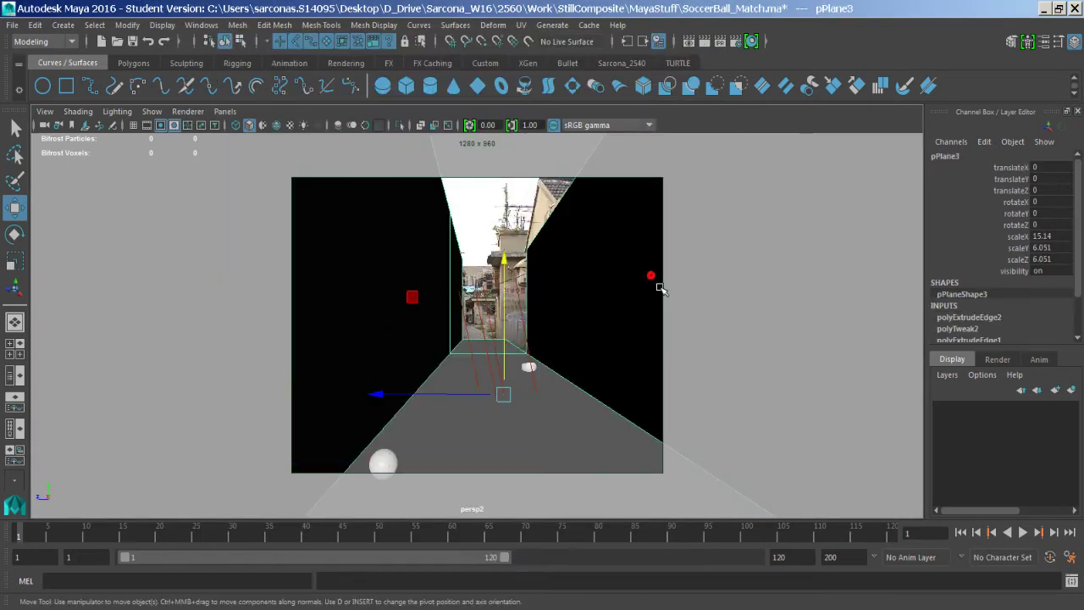
key("space")
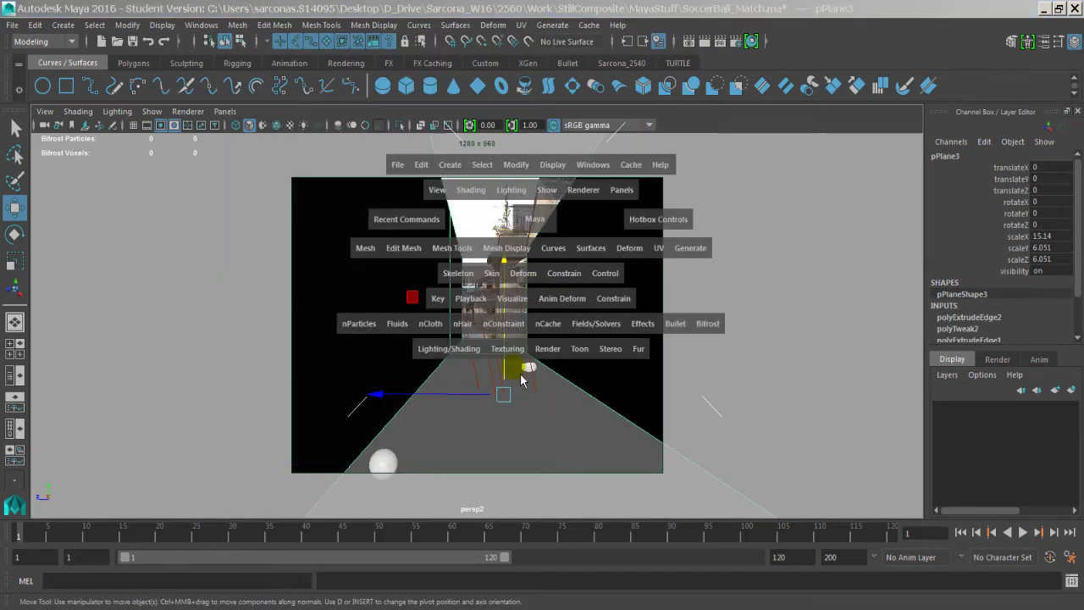
left_click(449, 348)
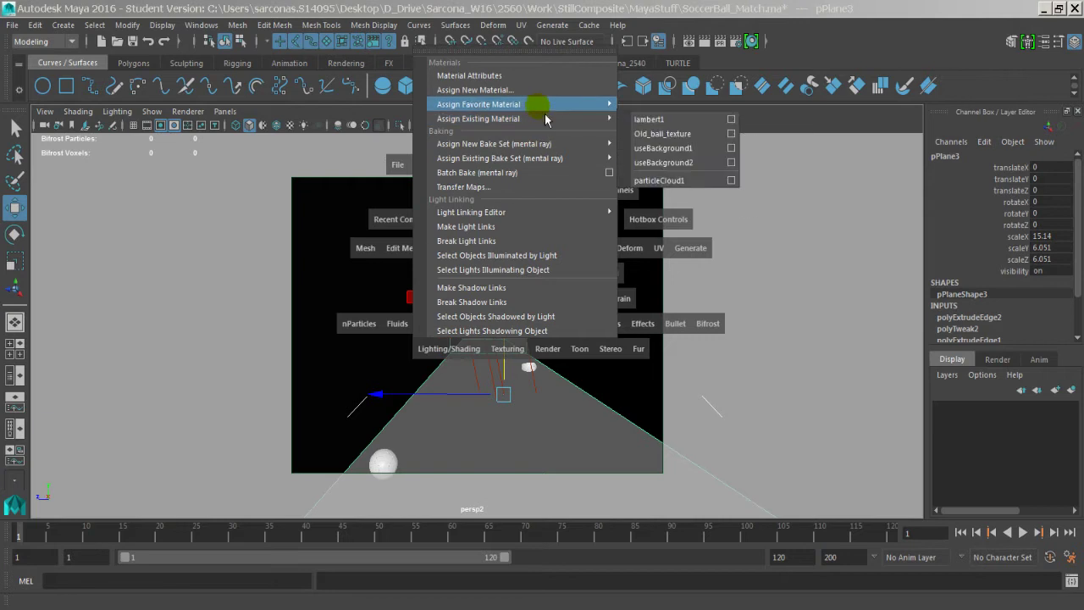
mouse_move(547, 105)
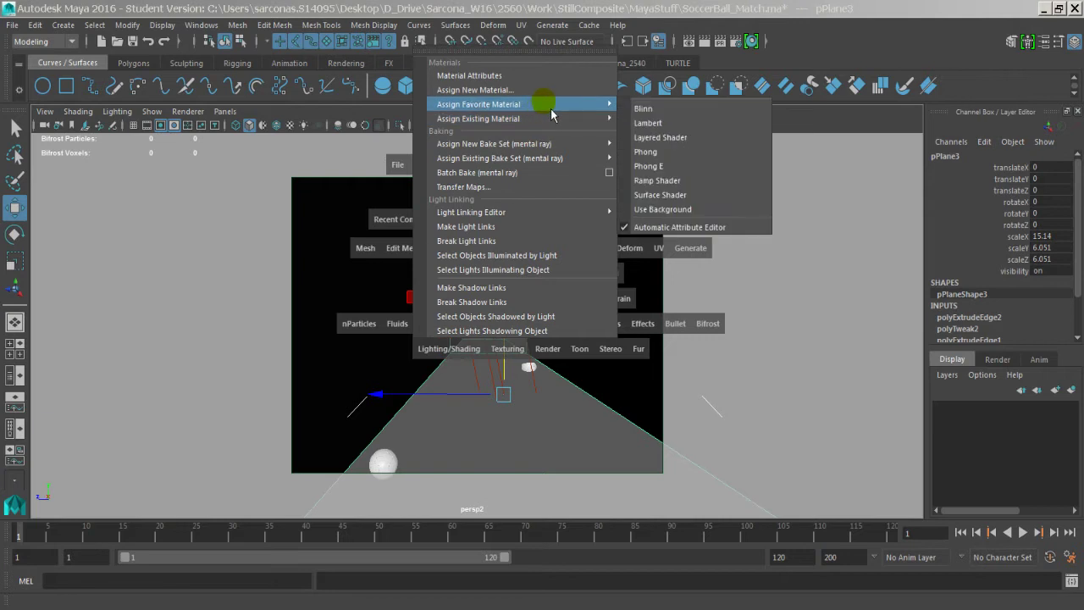
left_click(693, 212)
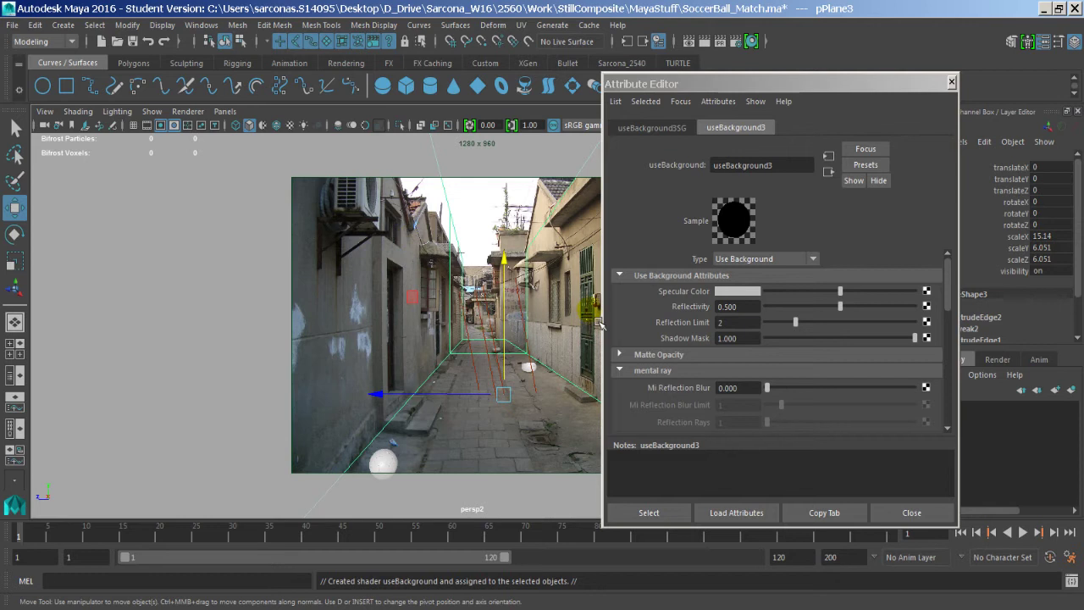
Render only the region around the flattened ball to test the Use Background material
left_click(692, 47)
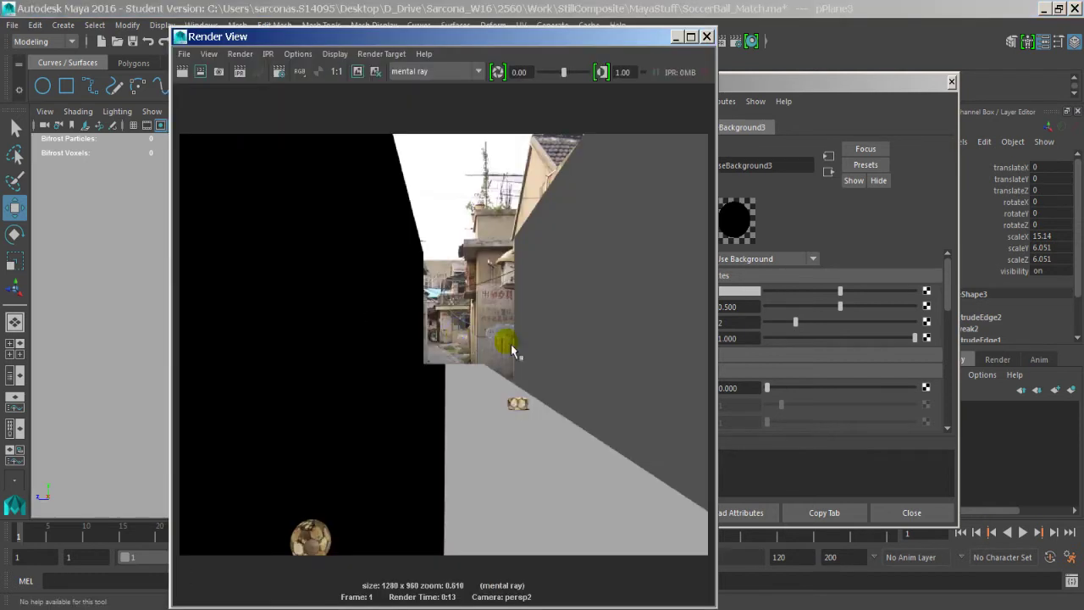
left_click_drag(506, 415, 472, 449)
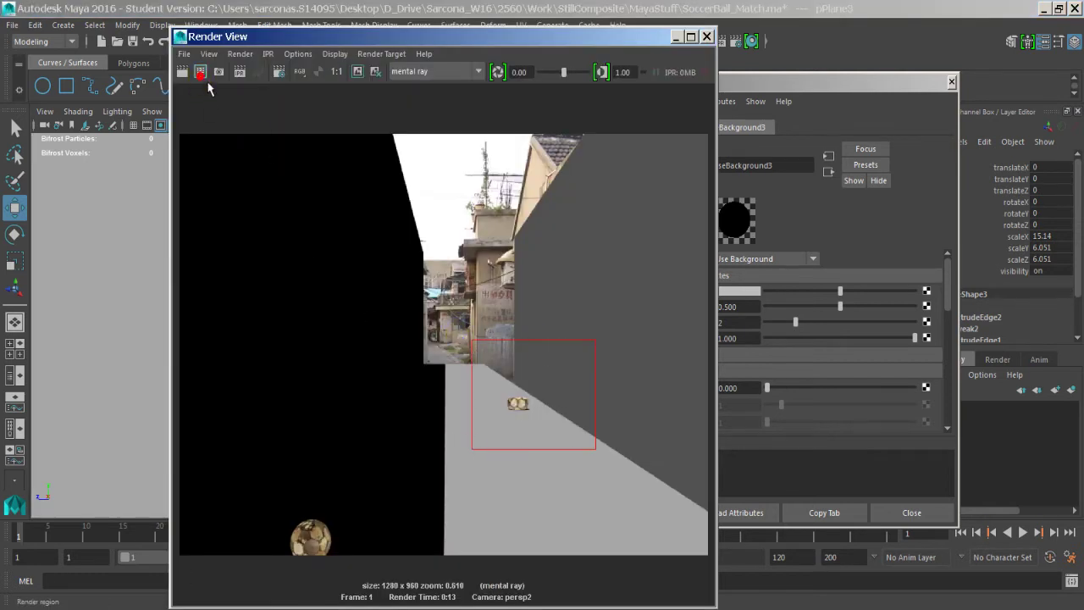
left_click(200, 73)
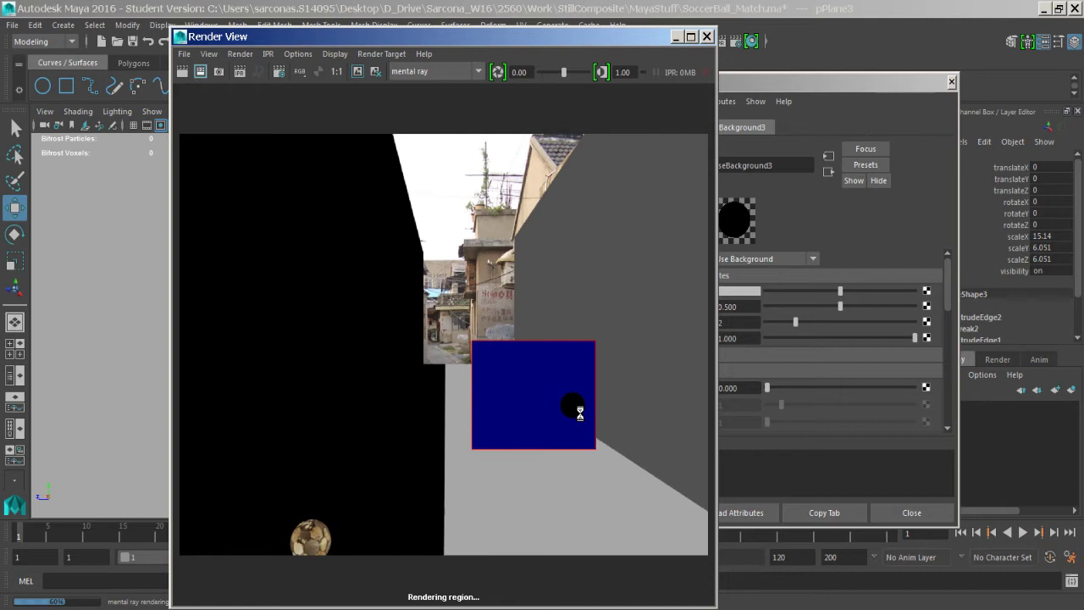
Examine the flattened ball's shadow and its reflections on ground and wall in the region render, and close the render window
right_click_drag(544, 429, 578, 445, "alt")
middle_click_drag(579, 445, 457, 373, "alt")
right_click_drag(458, 372, 498, 394, "alt")
middle_click_drag(506, 406, 505, 337, "alt")
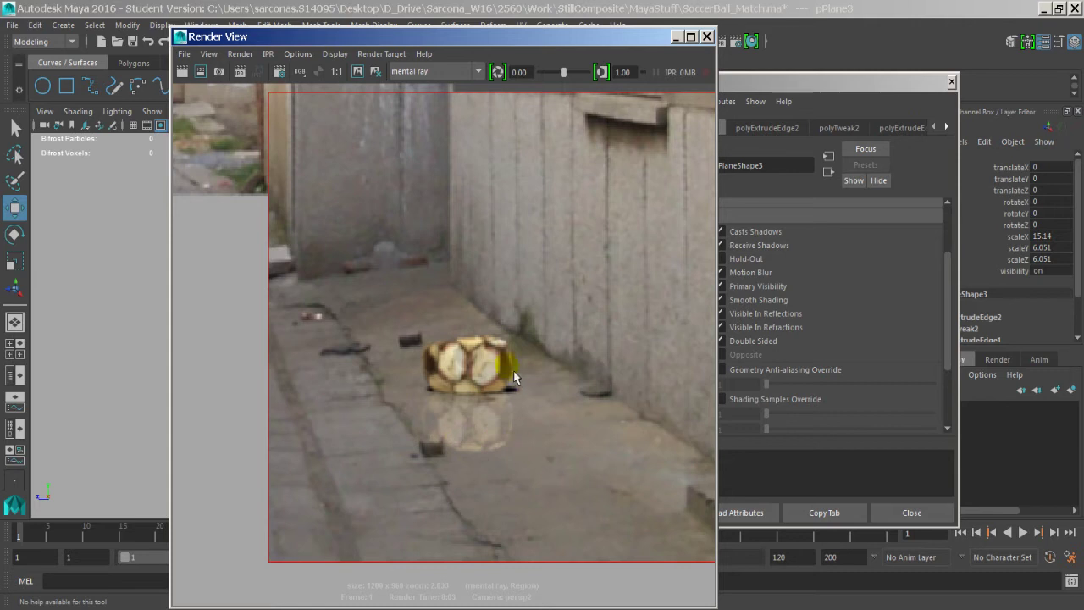
scroll(526, 403, "down", 3)
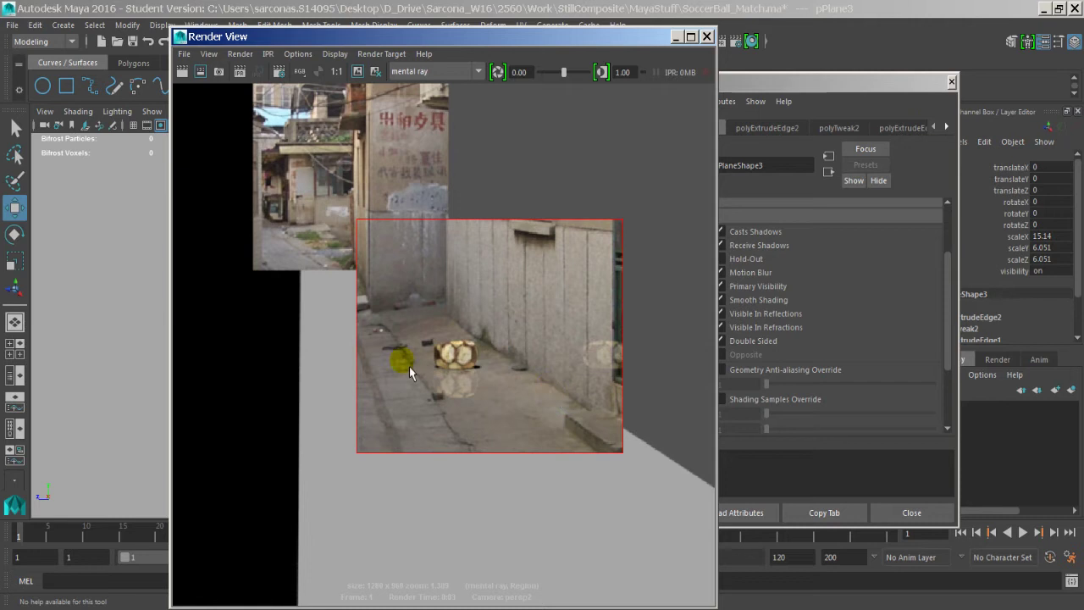
left_click(946, 127)
left_click(946, 127)
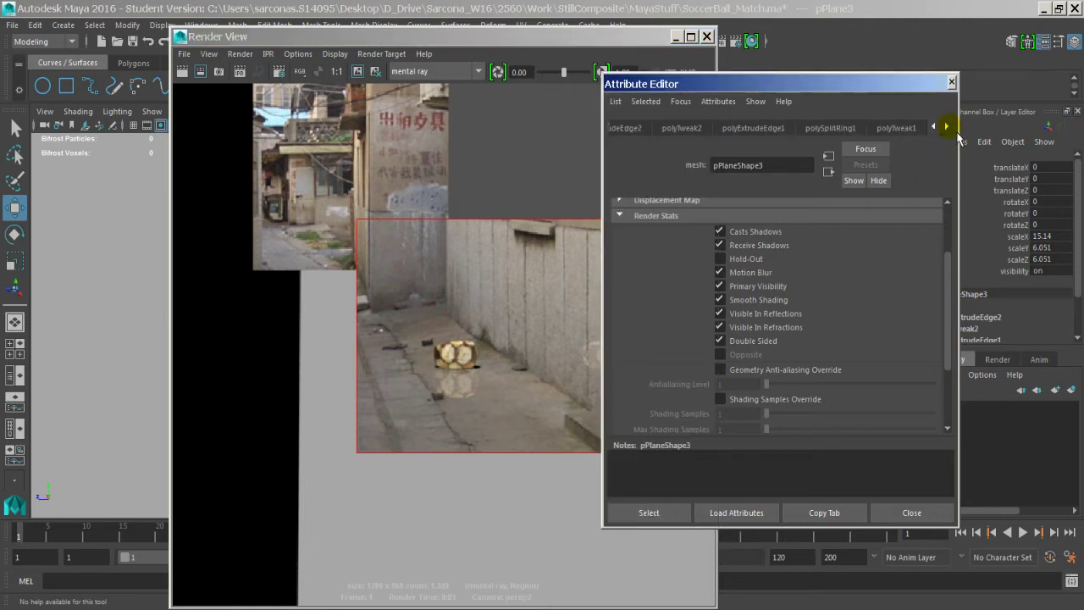
left_click(946, 127)
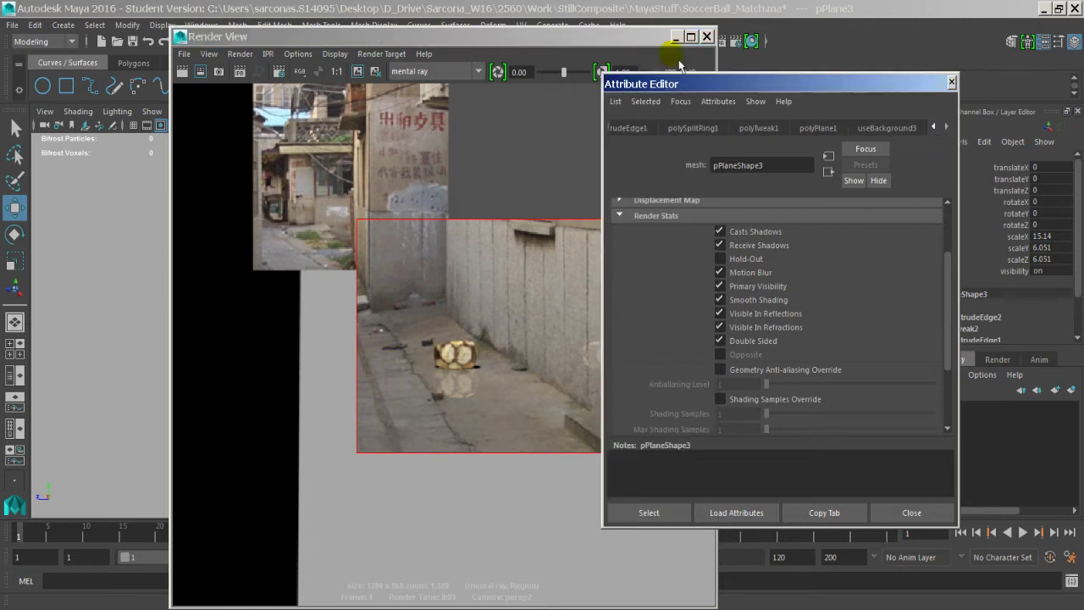
left_click(441, 293)
scroll(484, 356, "up", 3)
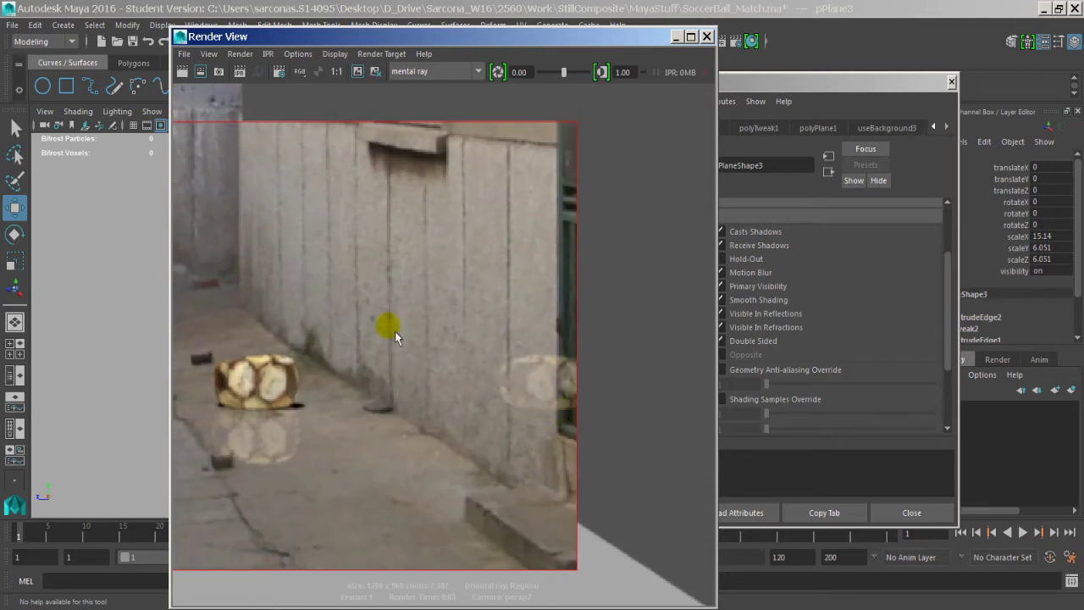
middle_click_drag(347, 388, 518, 371, "alt")
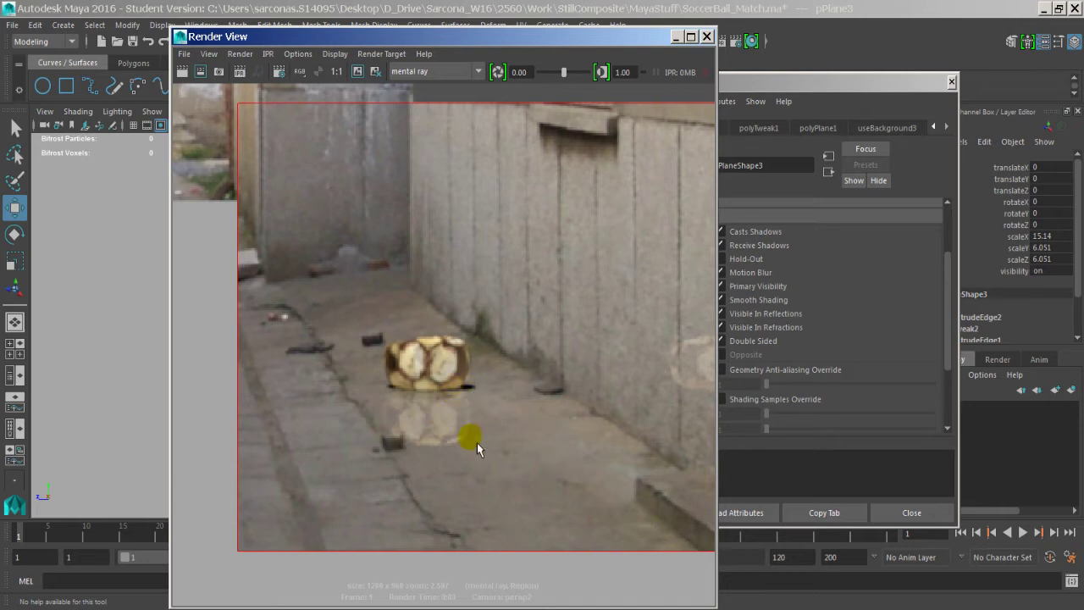
scroll(474, 367, "down", 2)
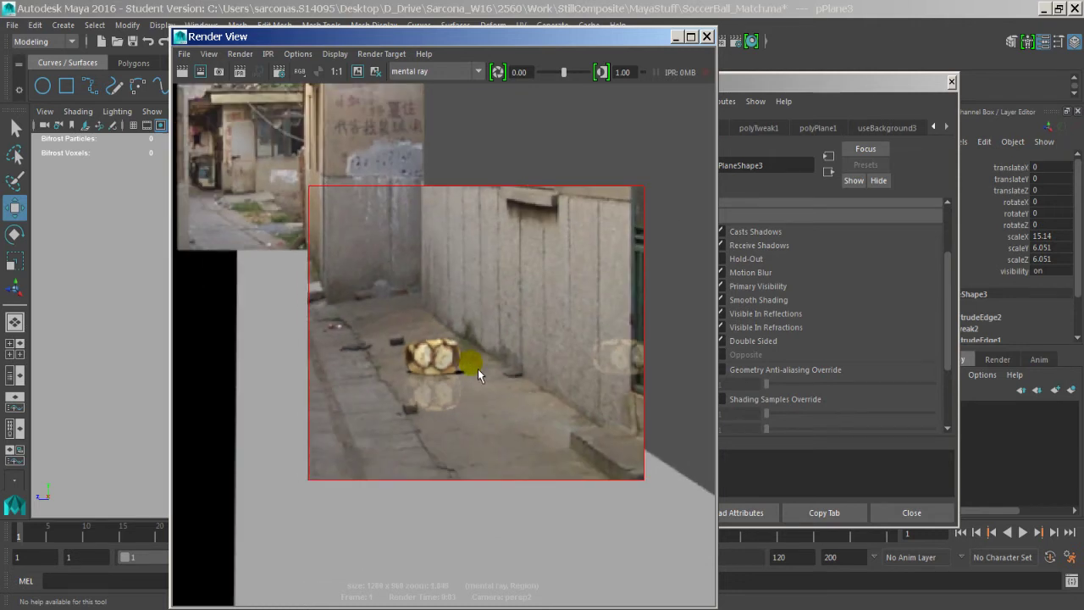
left_click(706, 37)
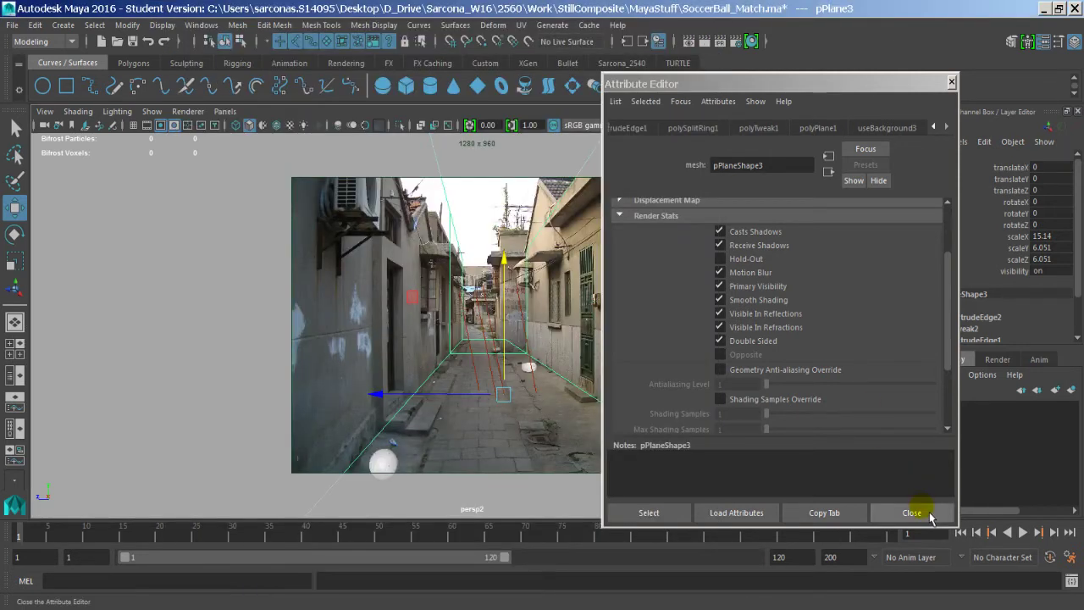
Move the attributes window clear of the photo, select the second directional light in the alley, and rotate it to change its shadow direction
left_click(449, 203)
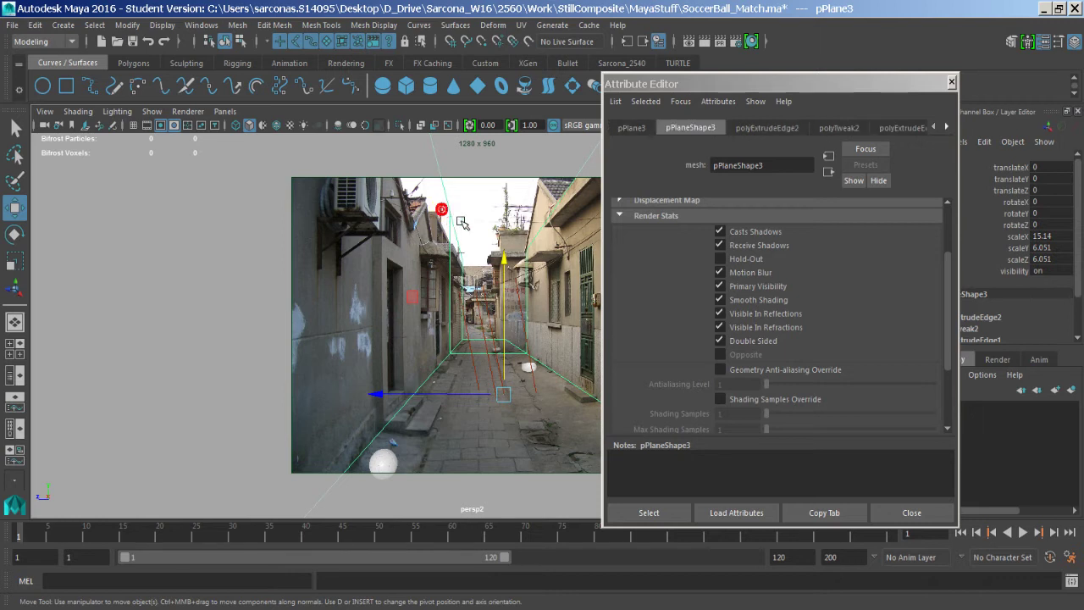
left_click(846, 90)
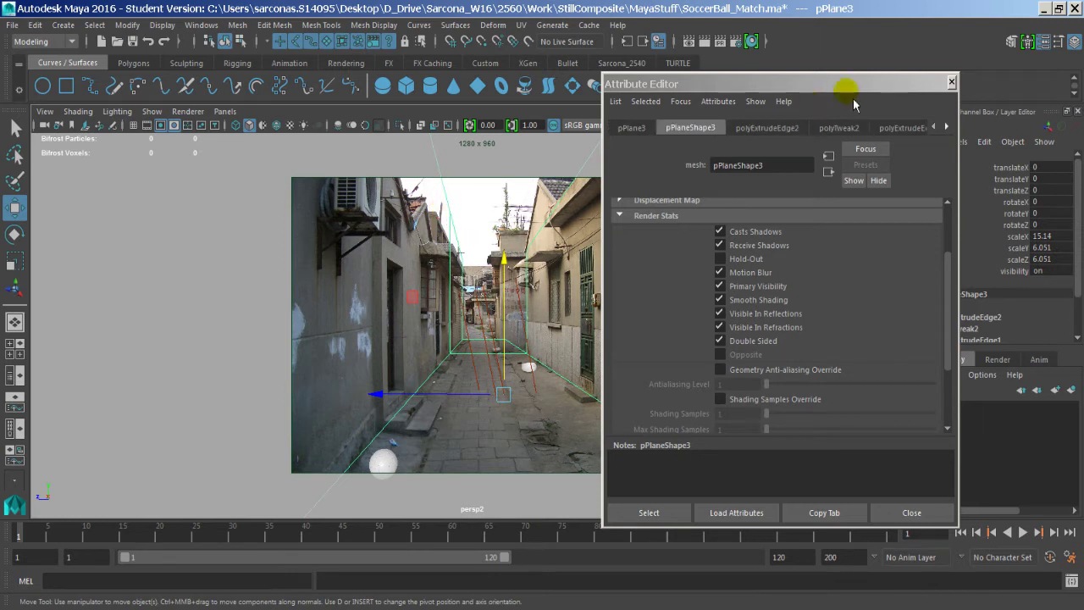
left_click_drag(845, 90, 938, 72)
left_click(605, 178)
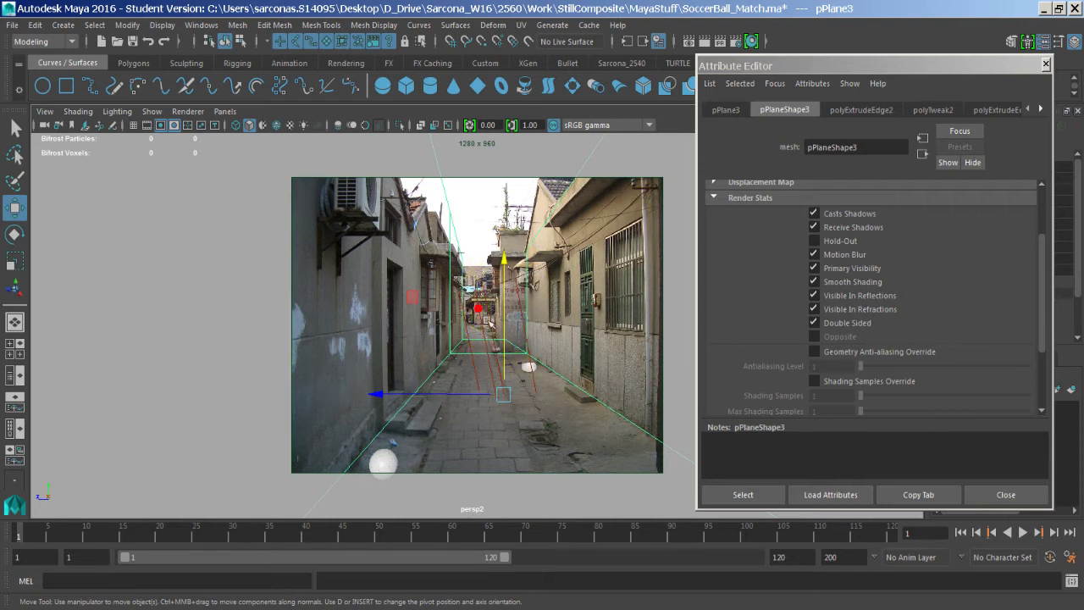
left_click(495, 331)
key("e")
left_click_drag(525, 276, 501, 357)
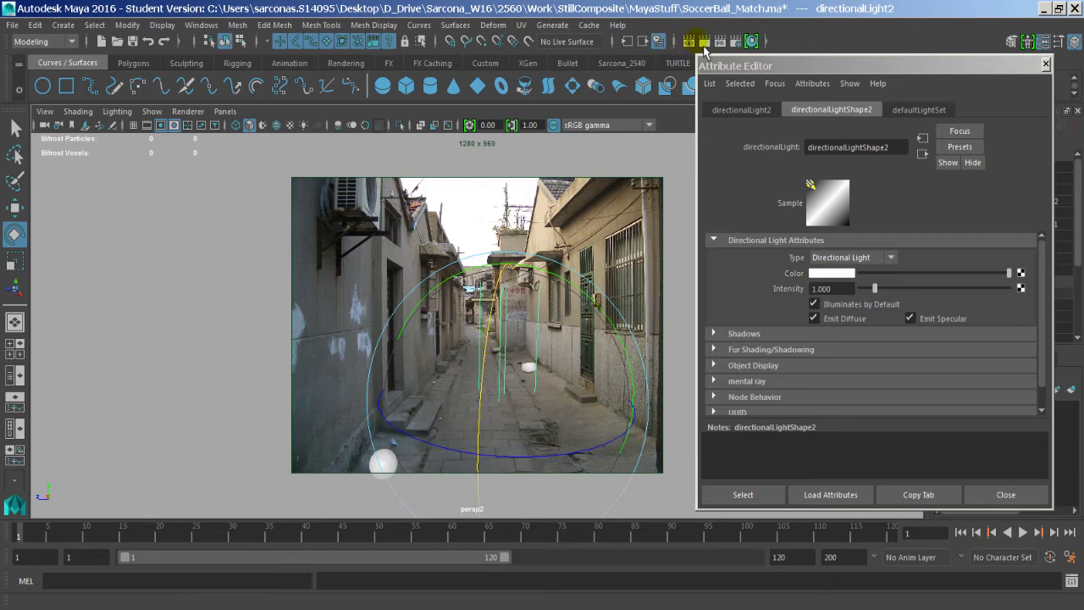
Render only the lower part of the alley, from the round ball across to the flattened ball
left_click(689, 41)
left_click_drag(373, 492, 238, 555)
left_click_drag(251, 352, 618, 557)
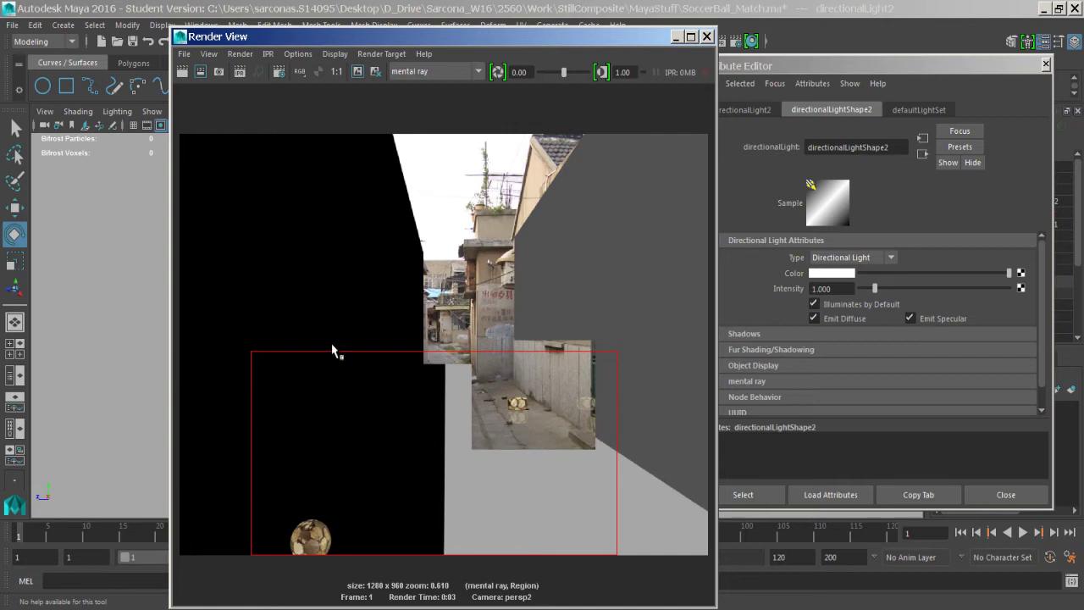
left_click(202, 72)
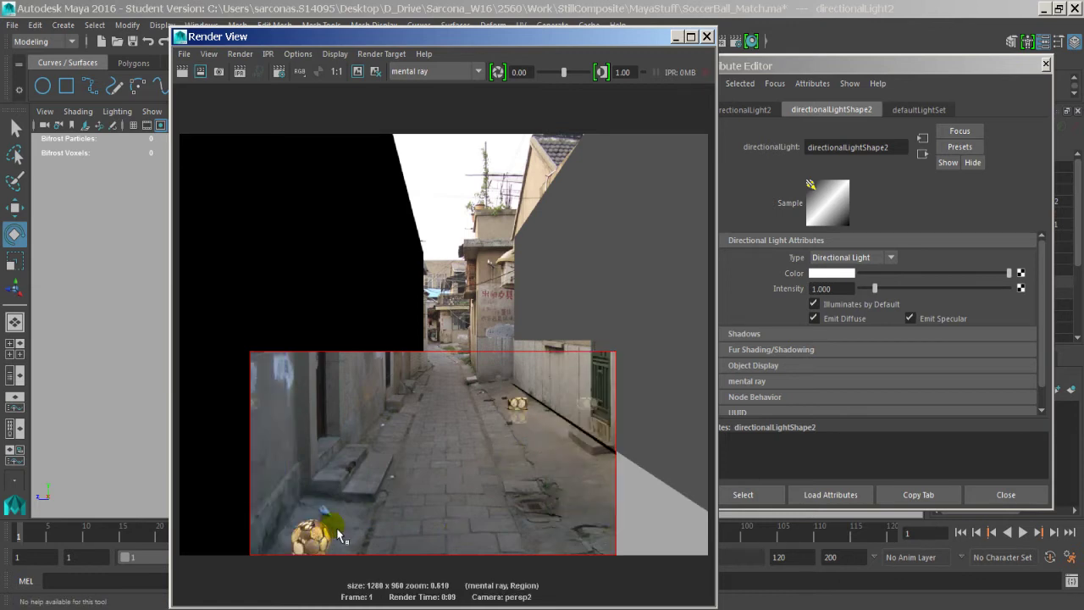
Select the round ball in the foreground and move it along X deeper into the alley, to a translateX of about 1558
left_click_drag(538, 42, 913, 49)
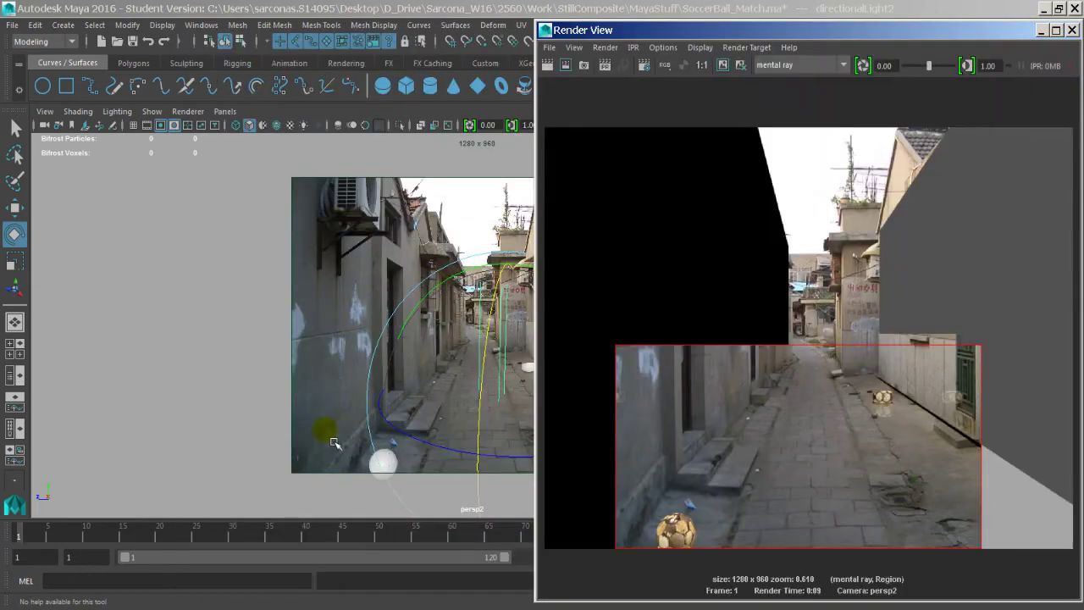
left_click(383, 464)
key("w")
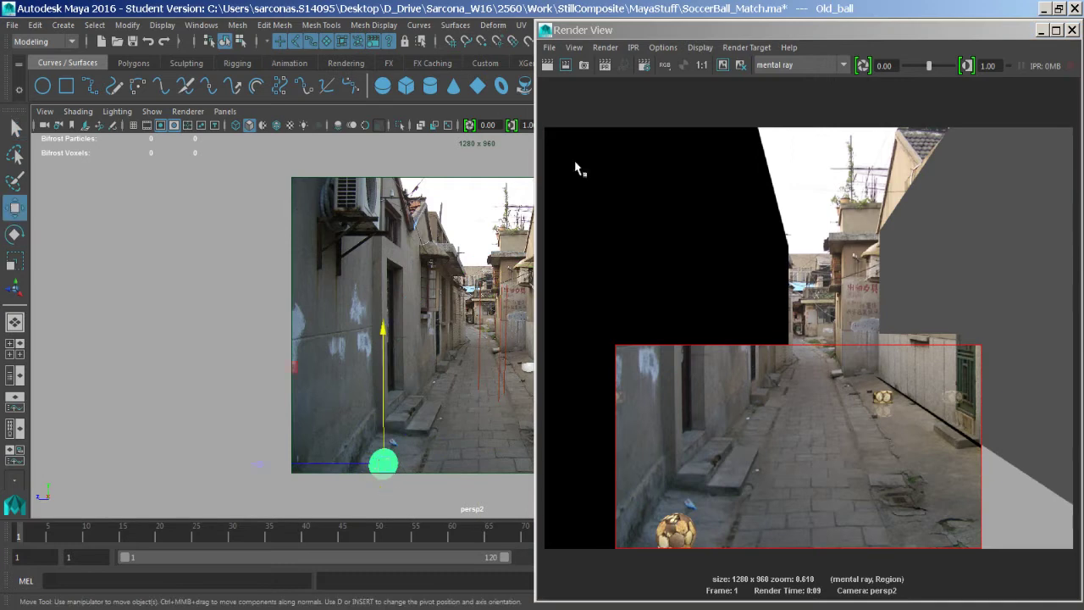
left_click_drag(695, 29, 659, 372)
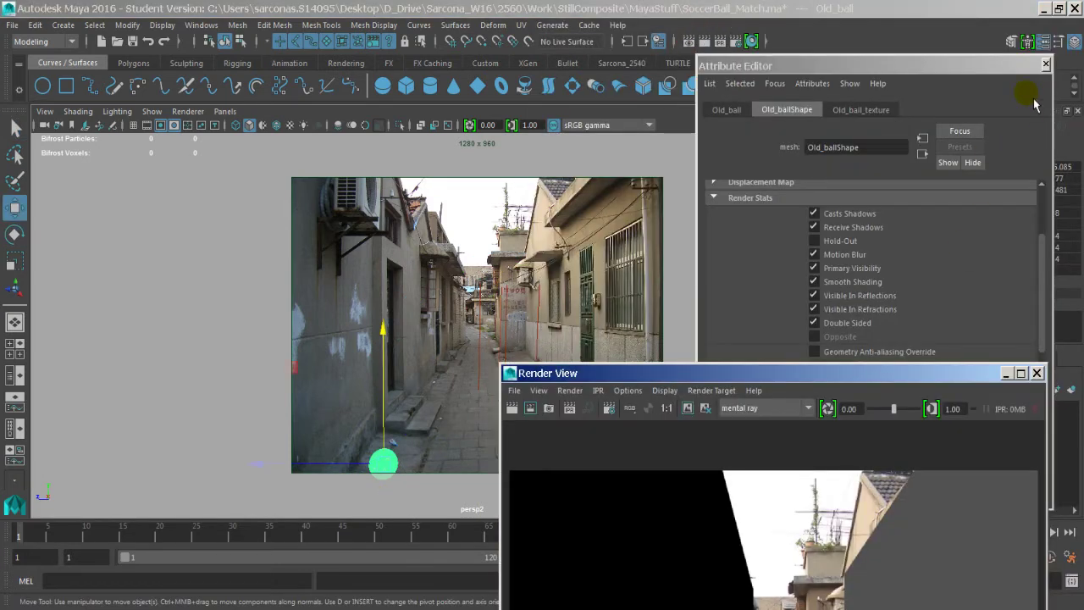
left_click(1046, 65)
left_click(1016, 167)
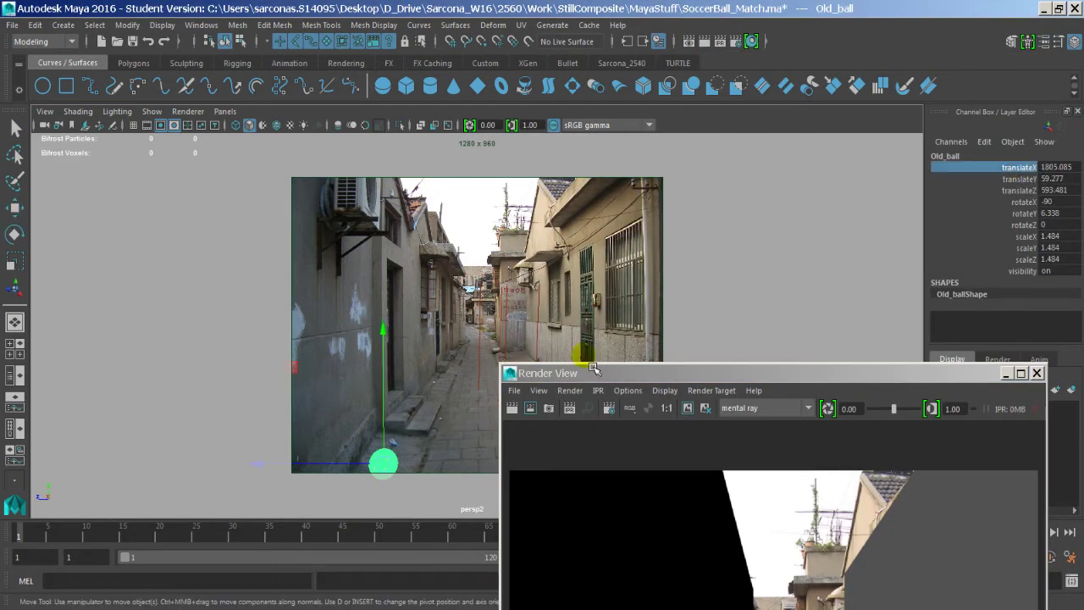
middle_click_drag(448, 483, 481, 426)
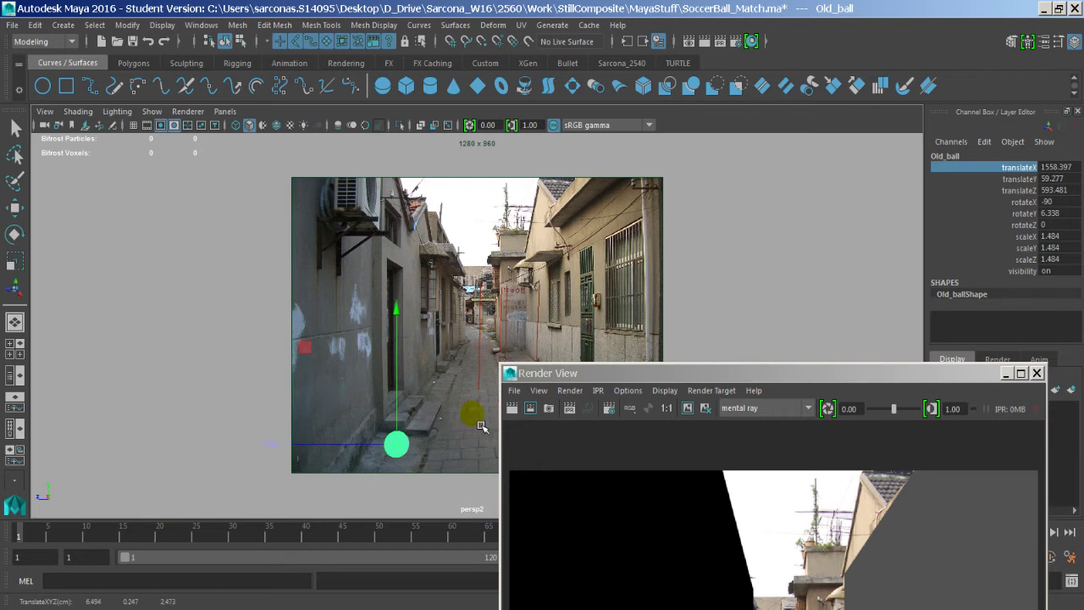
Render the whole frame to check the moved ball's shadow and reflection, and stop the render before it completes
left_click_drag(624, 375, 495, 33)
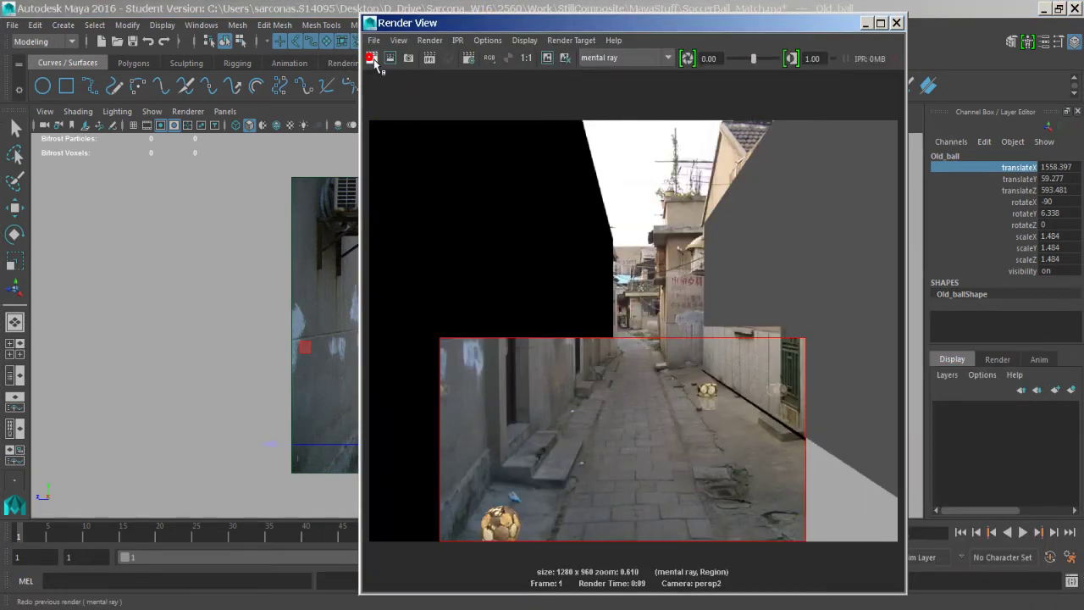
left_click(372, 57)
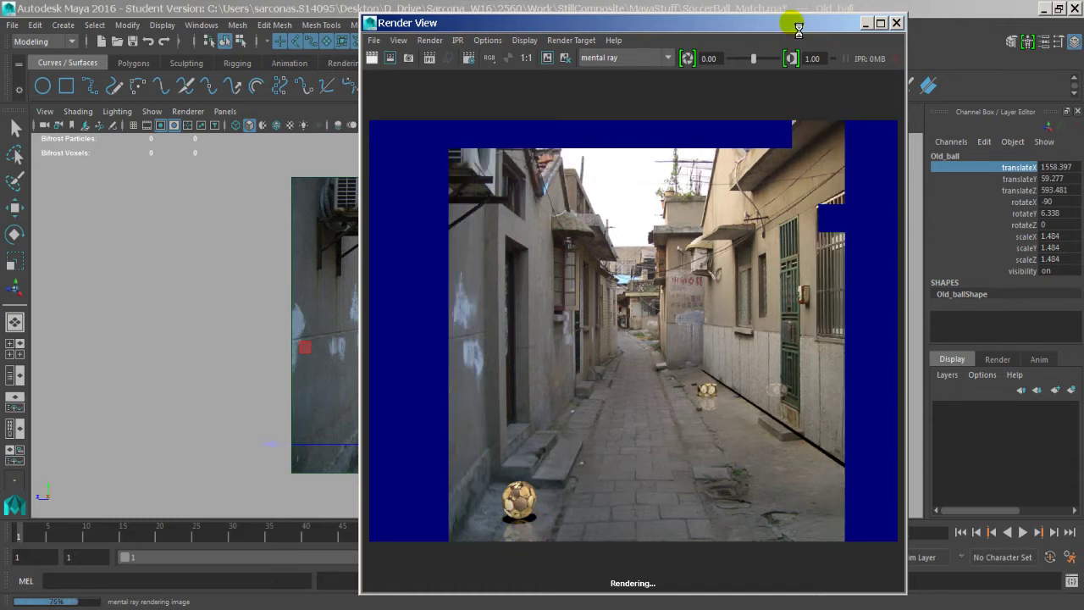
key("Escape")
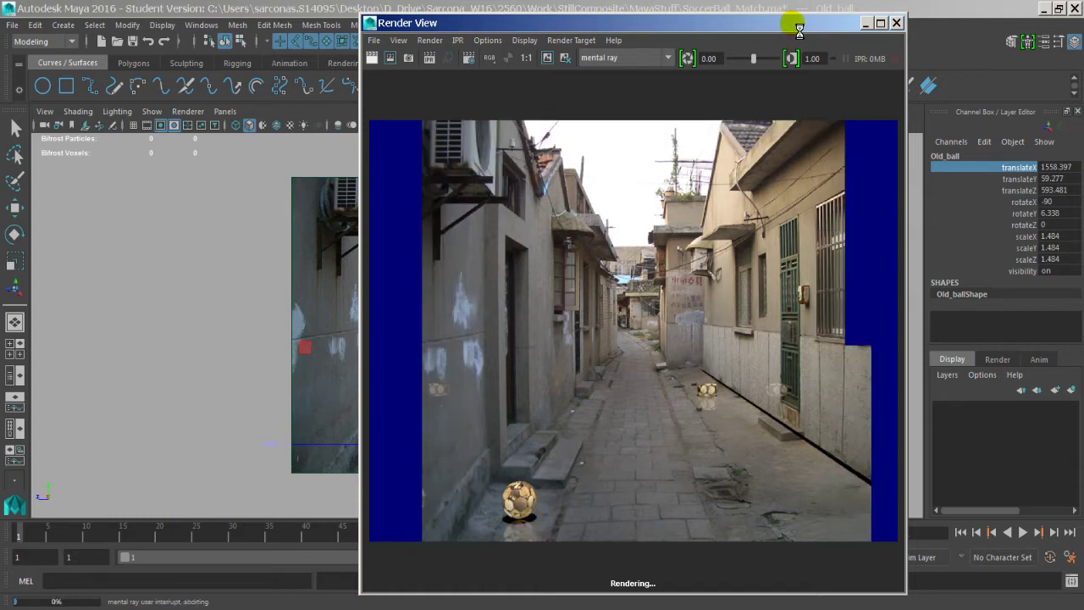
Select the alley's plane mesh and raise its Use Background material's mental ray reflection blur to about 5.16
left_click_drag(783, 25, 483, 38)
left_click(647, 185)
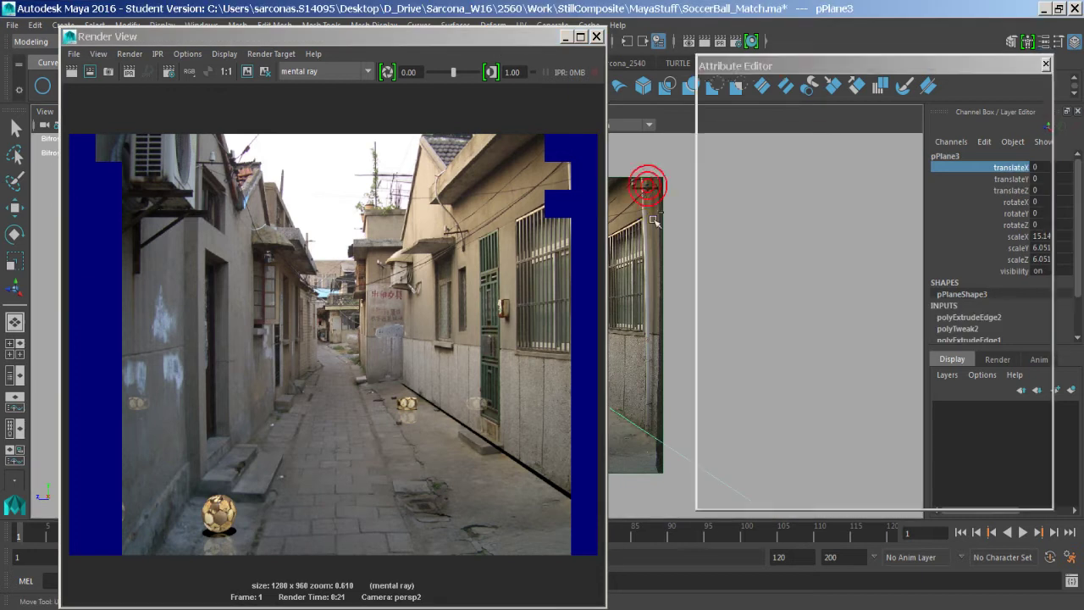
left_click(1040, 108)
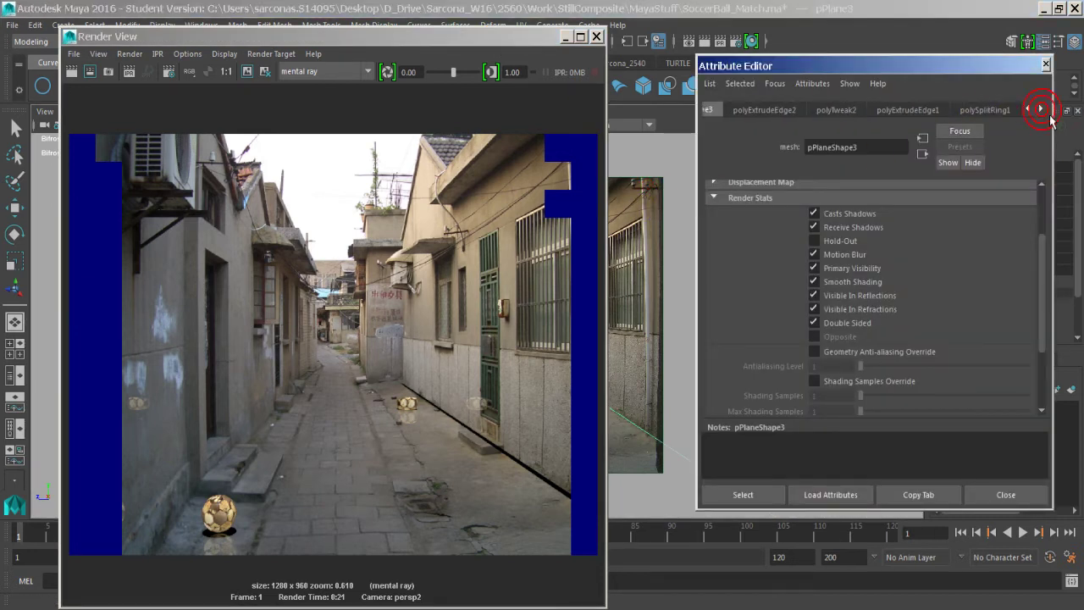
left_click(1040, 109)
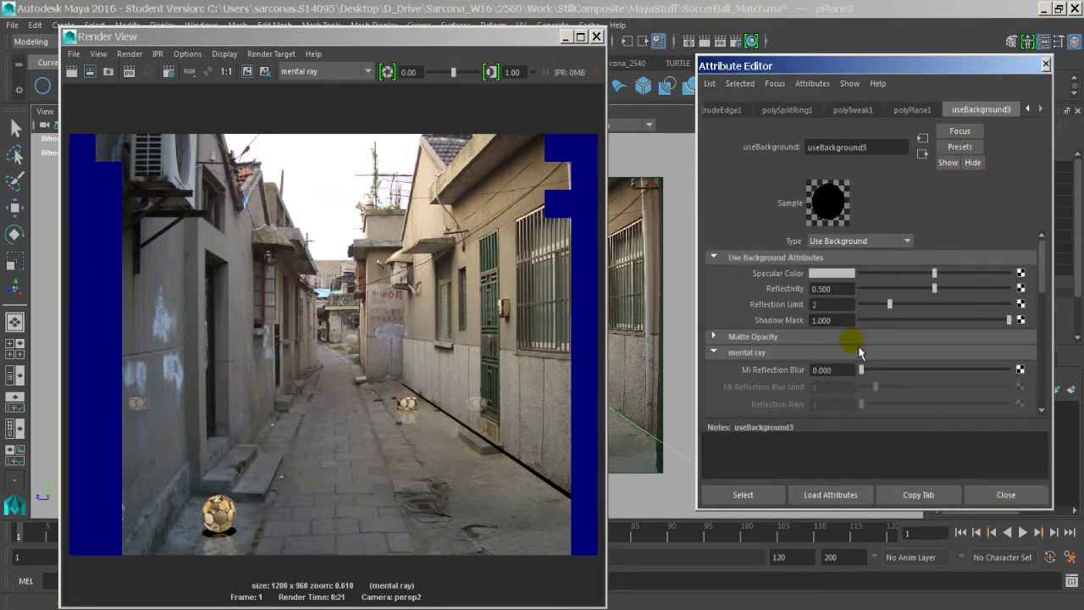
left_click_drag(870, 377, 925, 378)
left_click(769, 351)
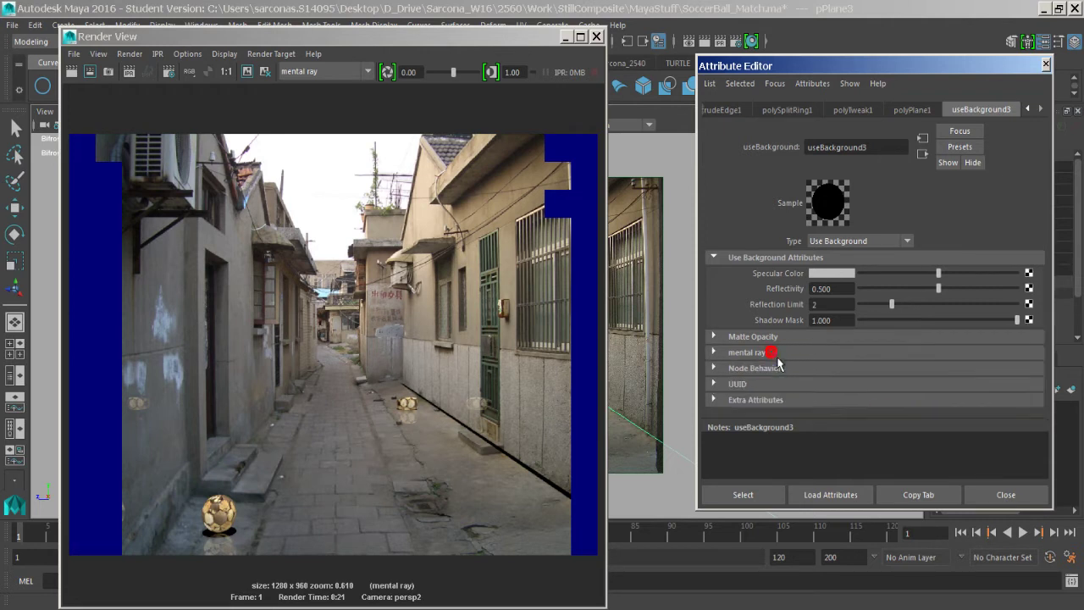
left_click(770, 351)
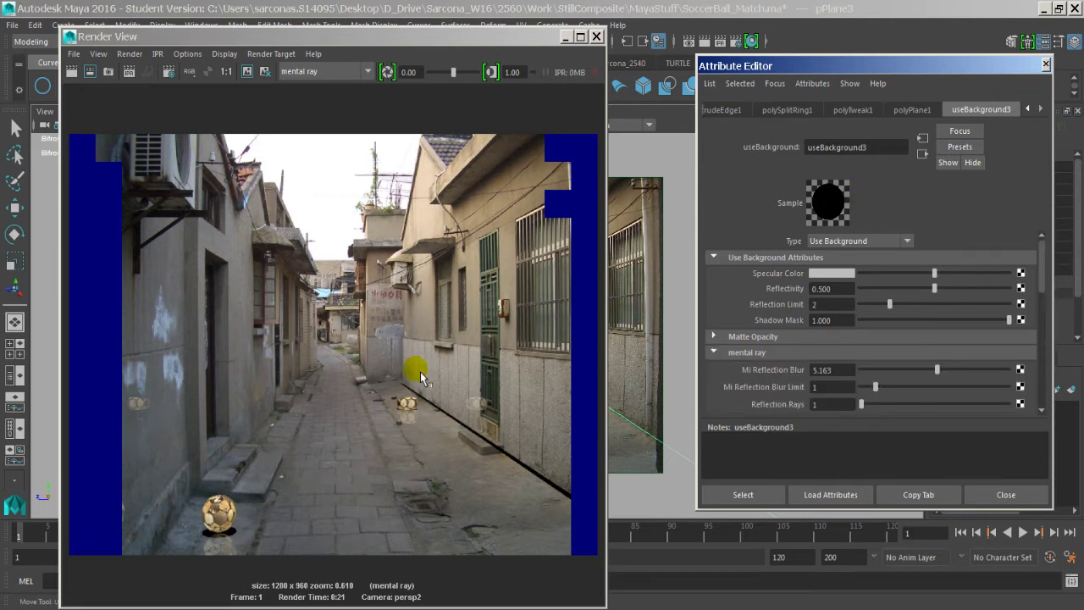
Render only the region around the flattened ball to test the blurred reflection
left_click(380, 380)
left_click_drag(491, 453, 492, 454)
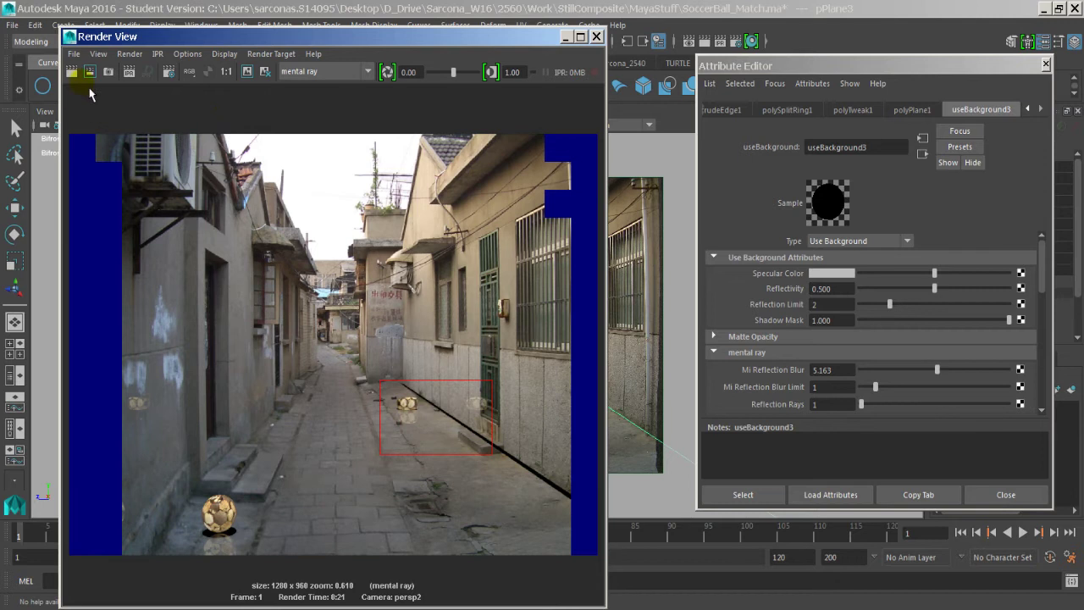
left_click(89, 71)
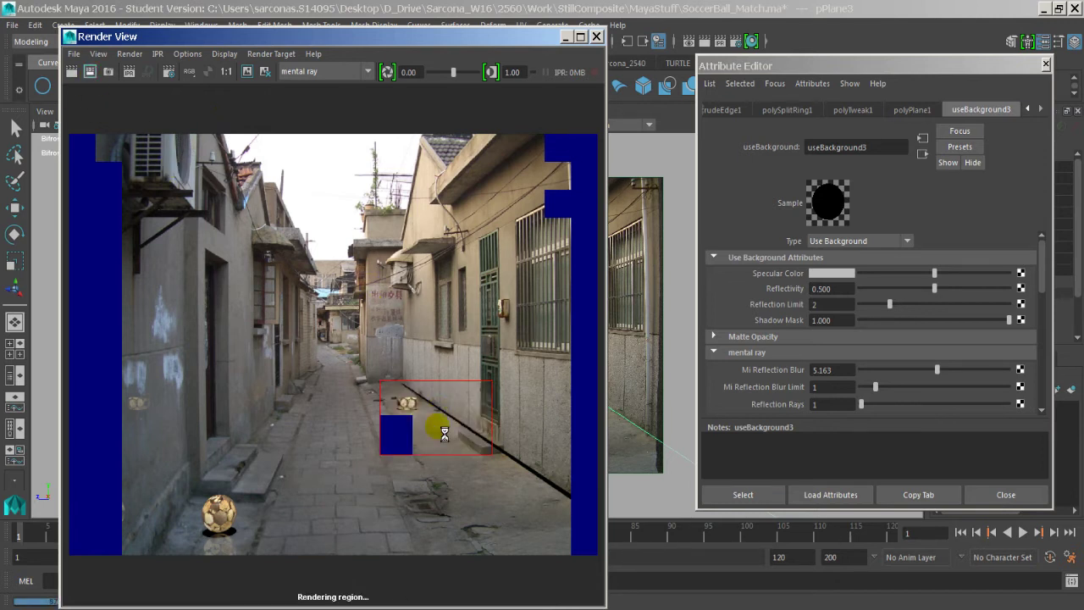
Examine the flattened ball's blurred reflection in the region render up close, clear the render region, and close the render window
scroll(399, 443, "up", 3)
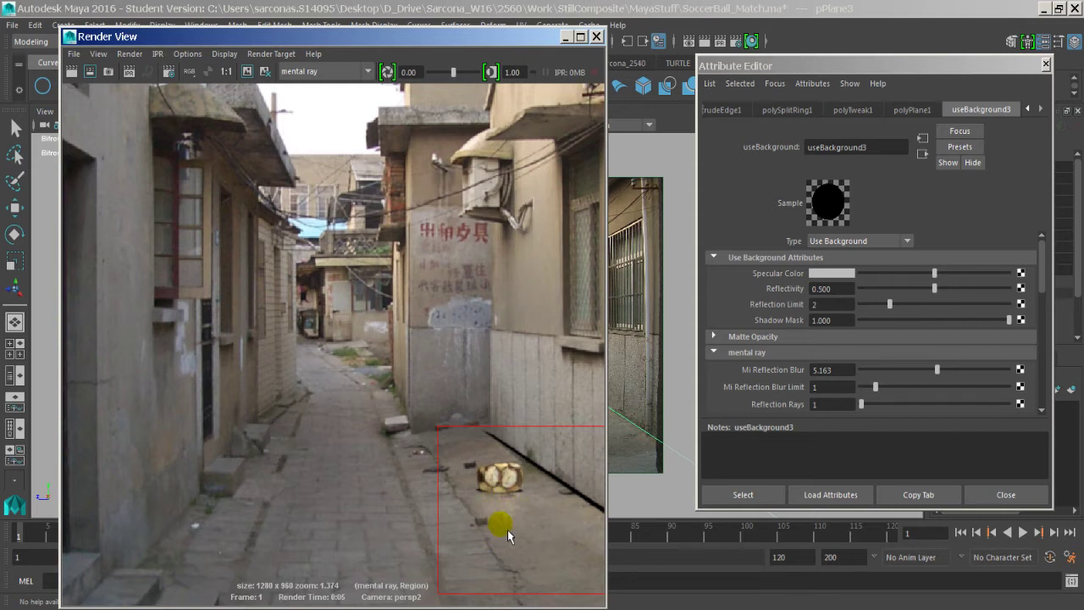
scroll(516, 525, "up", 5)
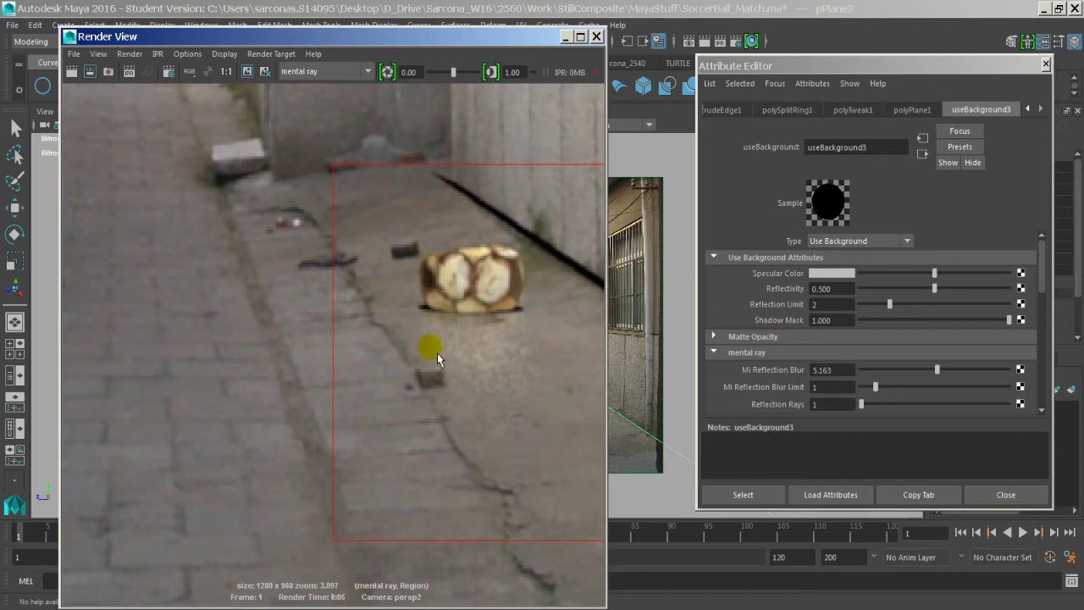
scroll(415, 340, "down", 2)
scroll(431, 344, "down", 2)
scroll(430, 344, "down", 2)
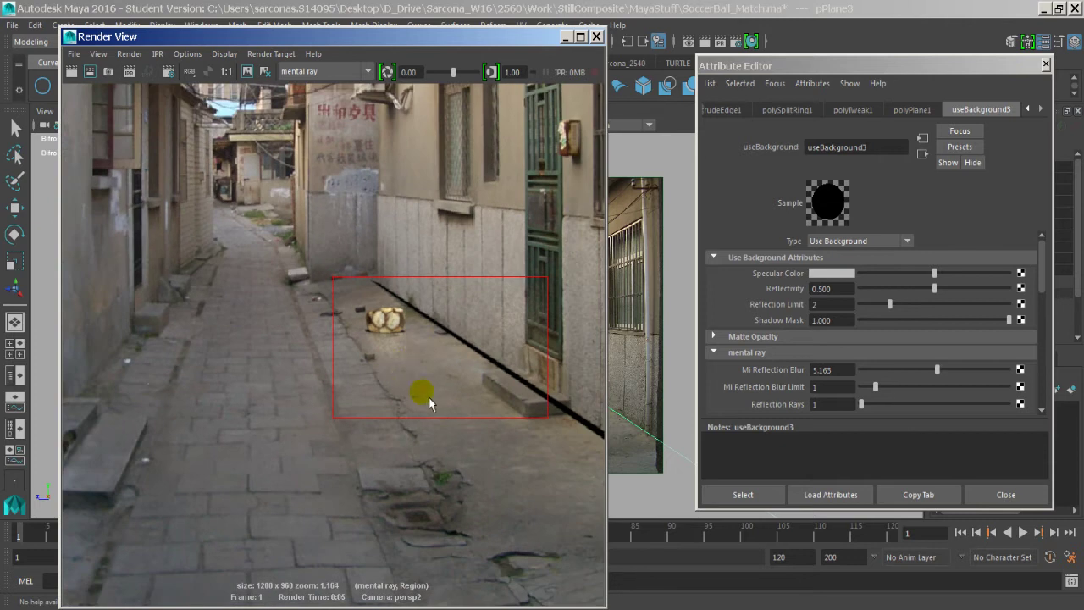
scroll(412, 351, "down", 3)
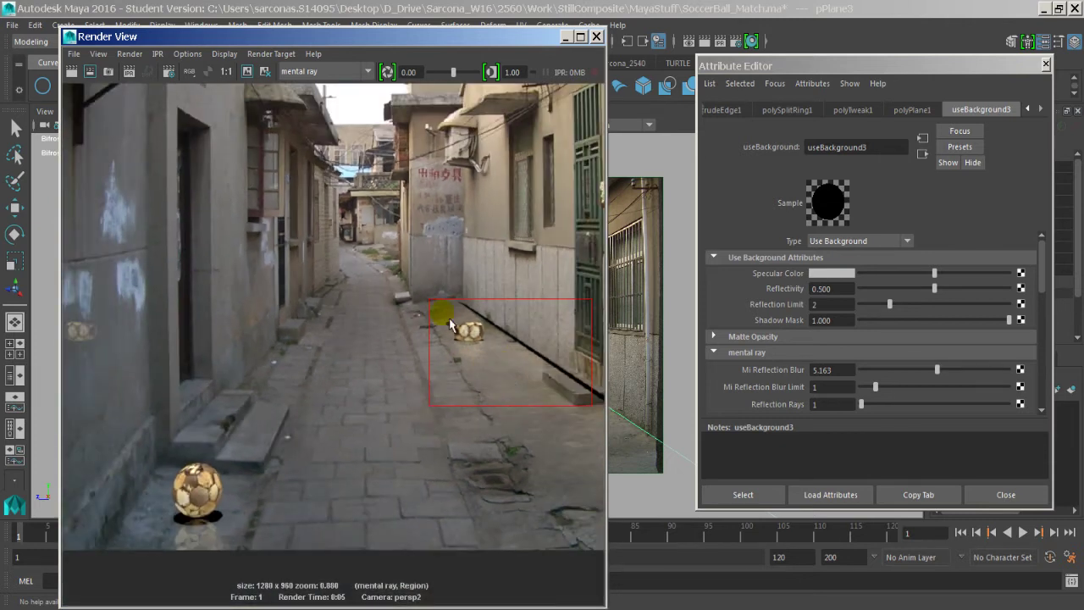
left_click(477, 338)
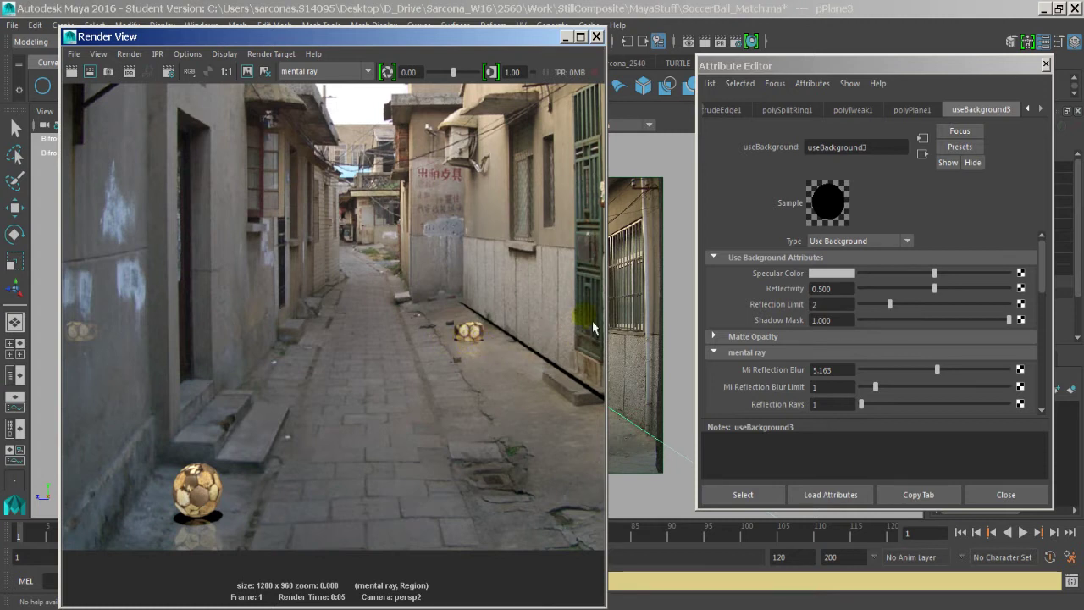
left_click(596, 37)
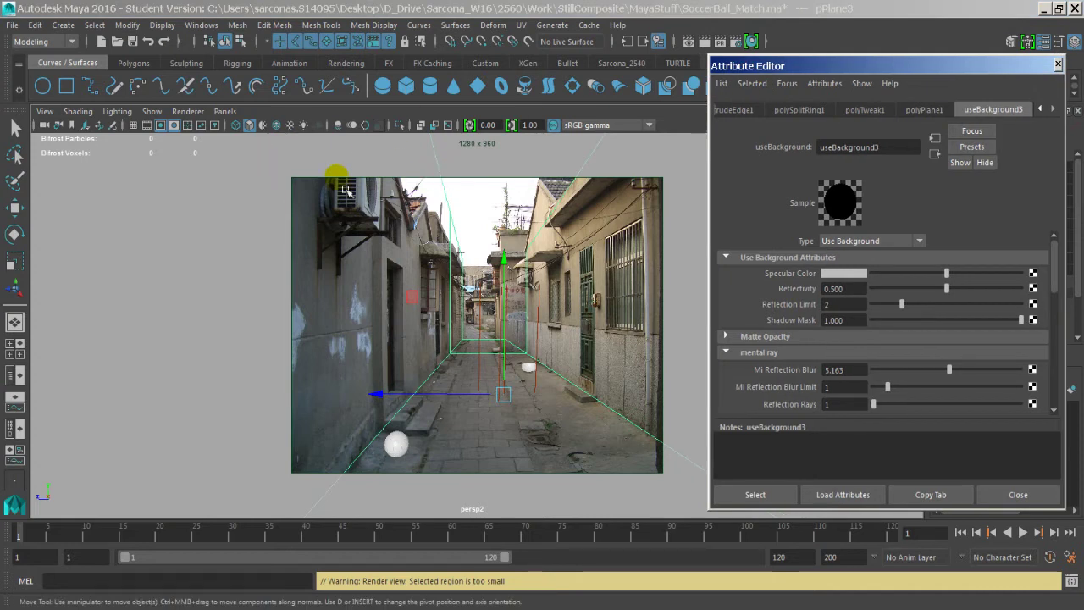
Set the display mode of the camera's street photo image plane to None
left_click(53, 128)
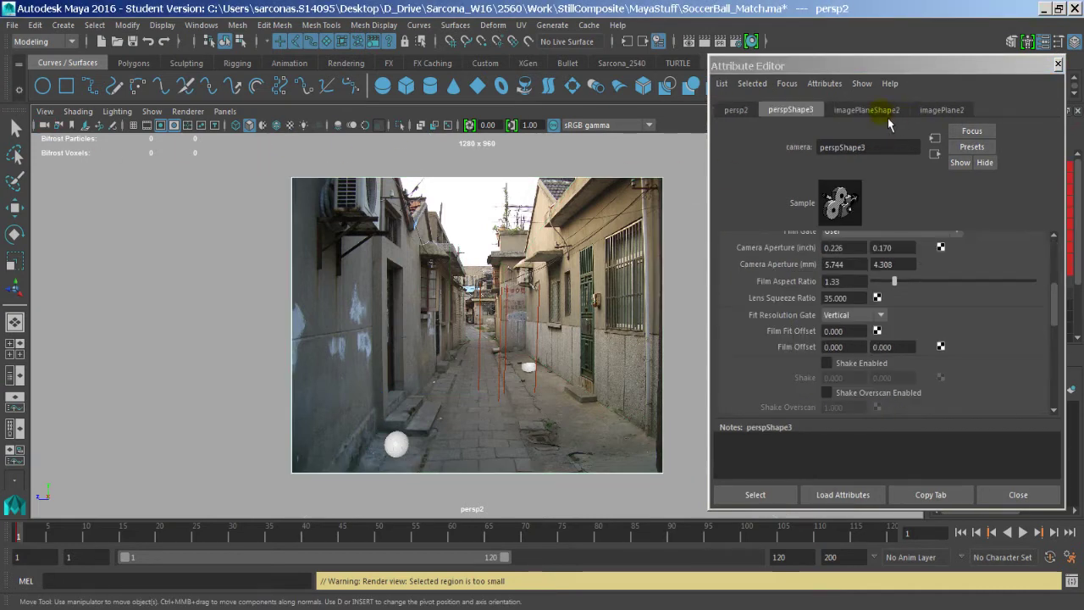
left_click(880, 112)
scroll(889, 280, "up", 4)
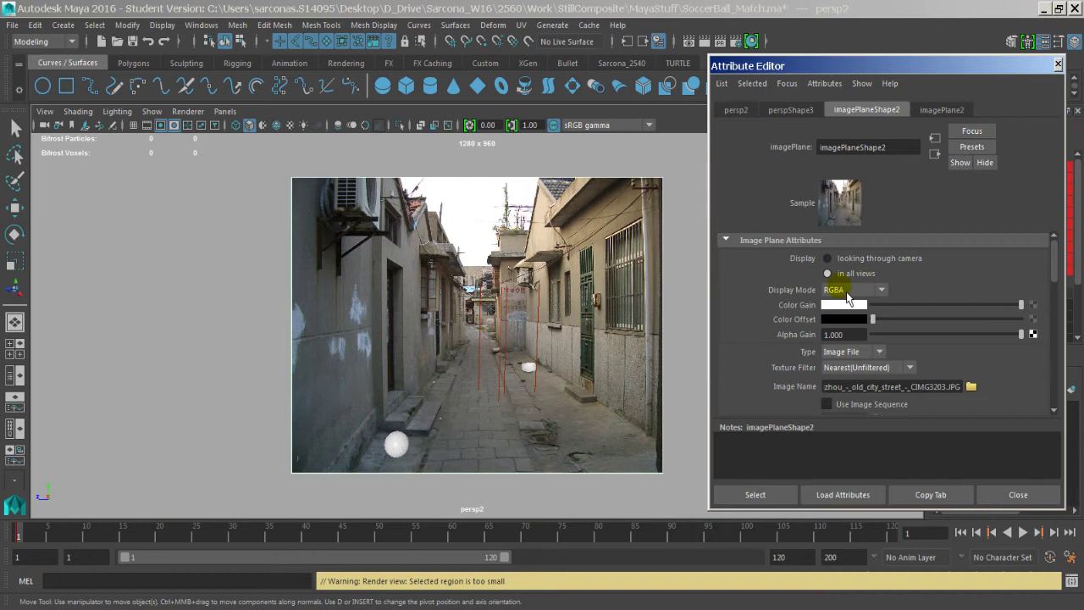
left_click(847, 292)
left_click(847, 307)
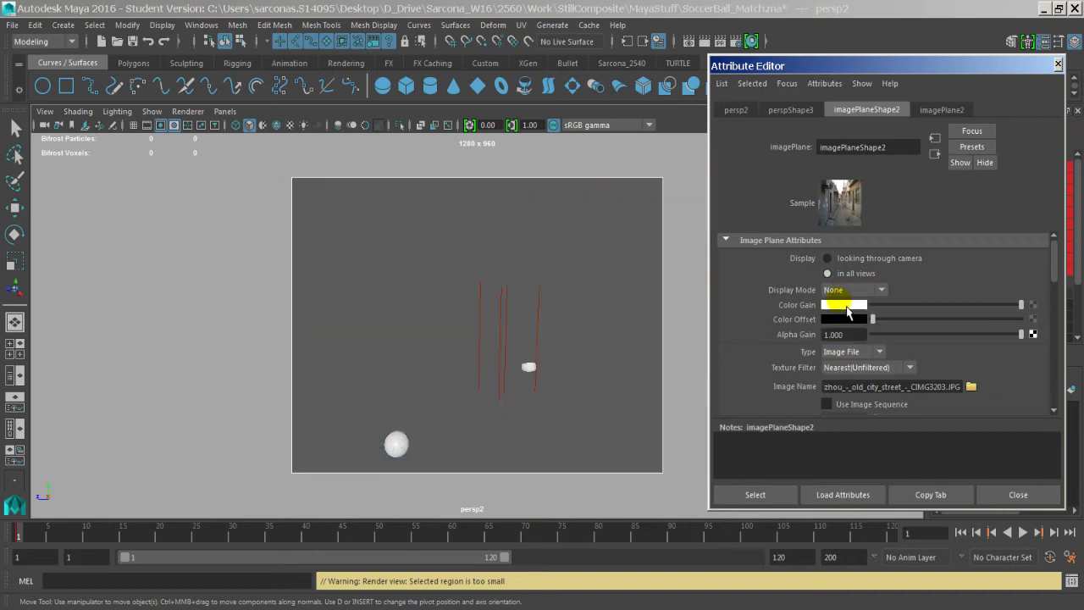
Render the region around the flattened ball without the photo and inspect the result up close
left_click(691, 45)
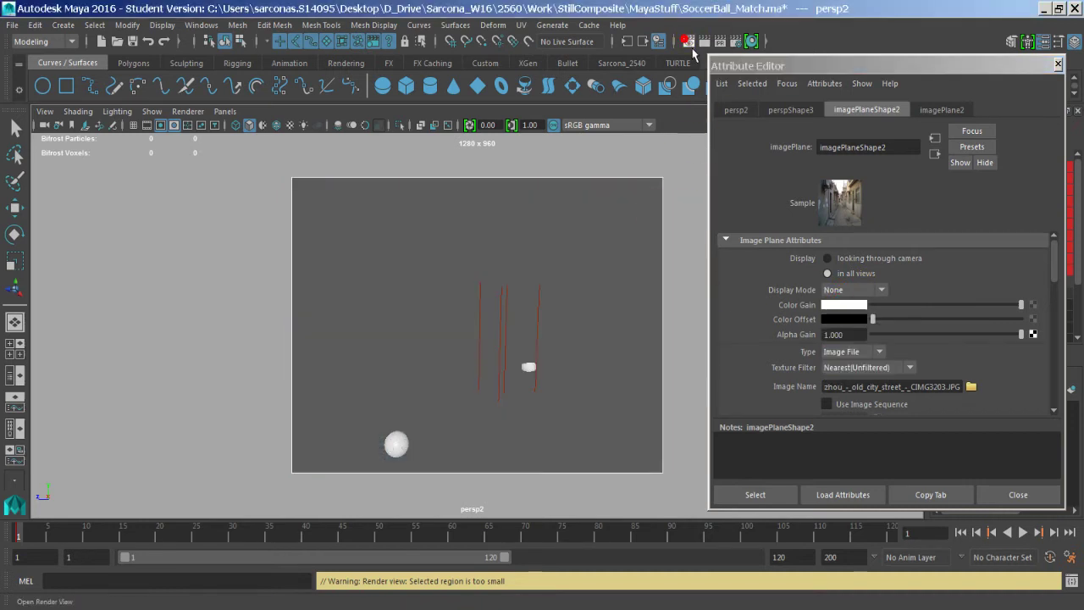
left_click_drag(370, 374, 444, 456)
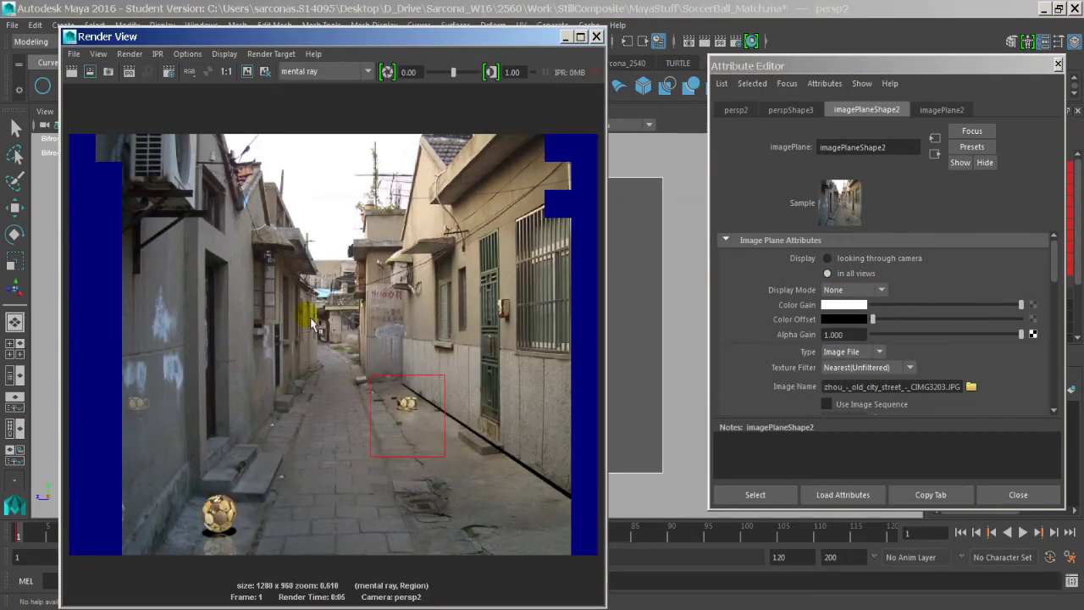
left_click(90, 72)
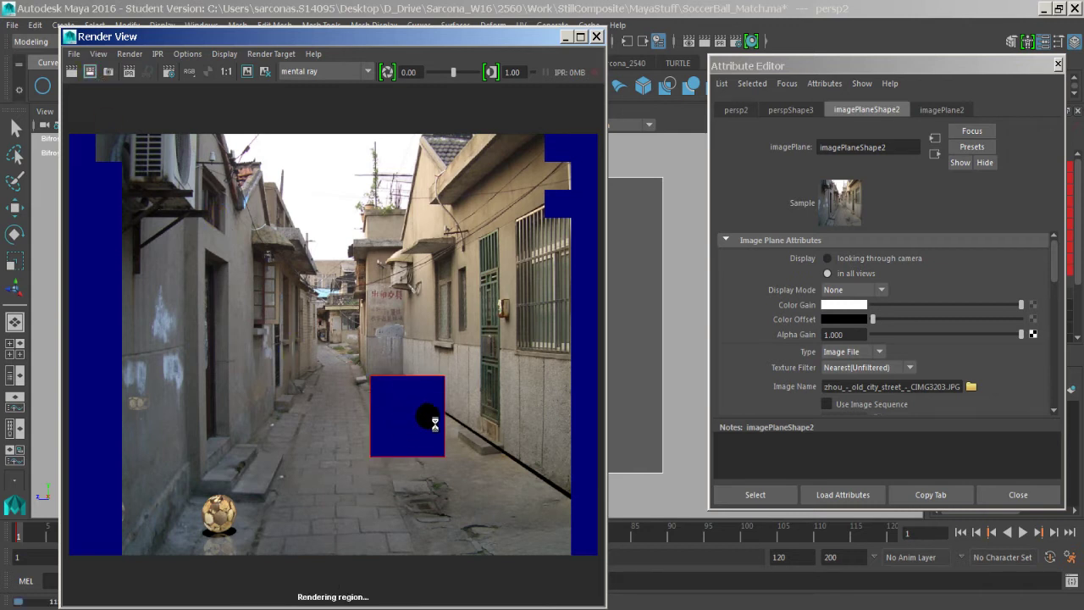
scroll(431, 431, "up", 3)
middle_click_drag(459, 478, 235, 297, "alt")
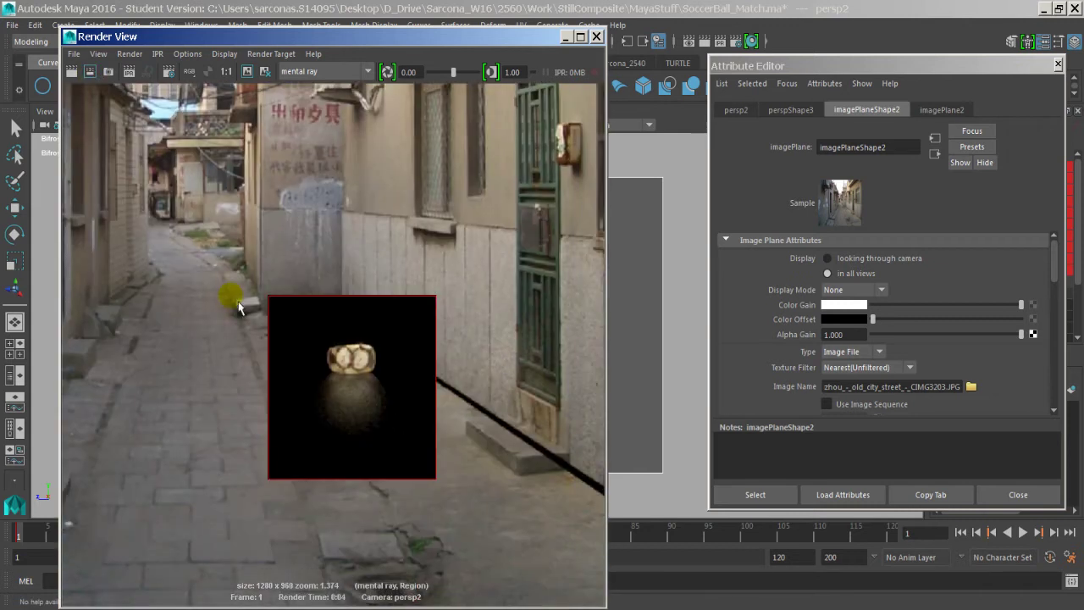
Compare the alpha and RGB channels of the region render, and return to the color image at actual size
left_click(207, 73)
left_click(206, 74)
left_click(197, 73)
left_click(191, 72)
left_click(207, 73)
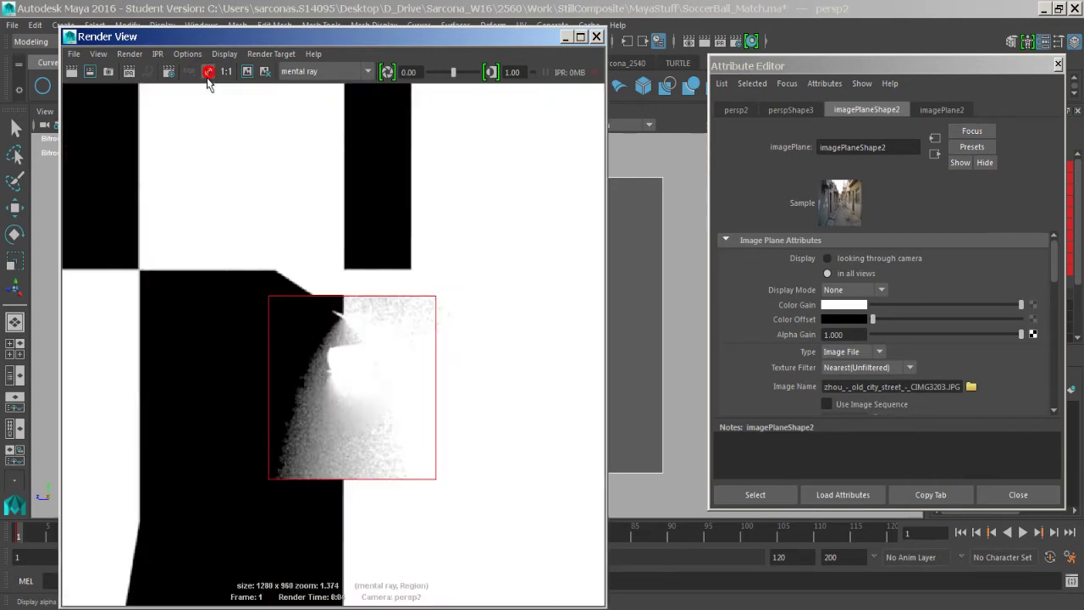
left_click(191, 72)
left_click(225, 73)
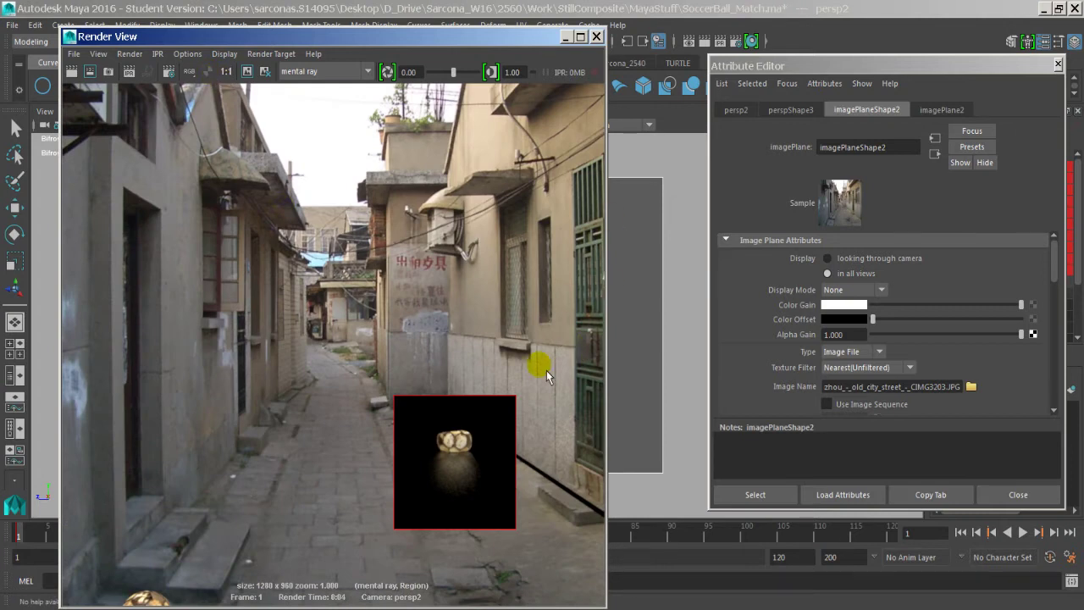
Clear the render region, render the whole frame without the photo, and display its alpha channel
left_click(346, 181)
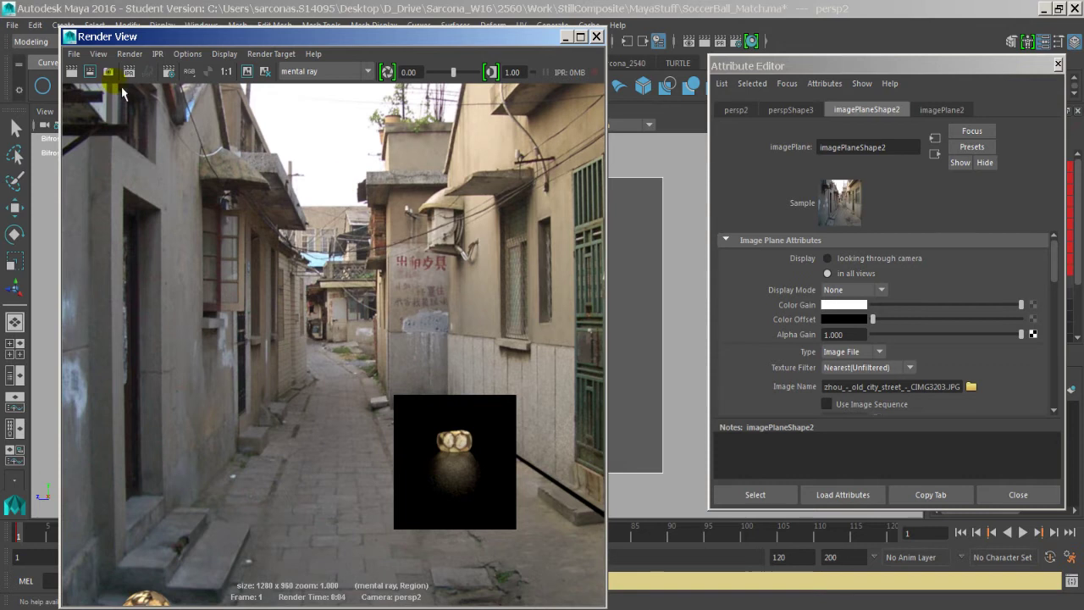
left_click(72, 71)
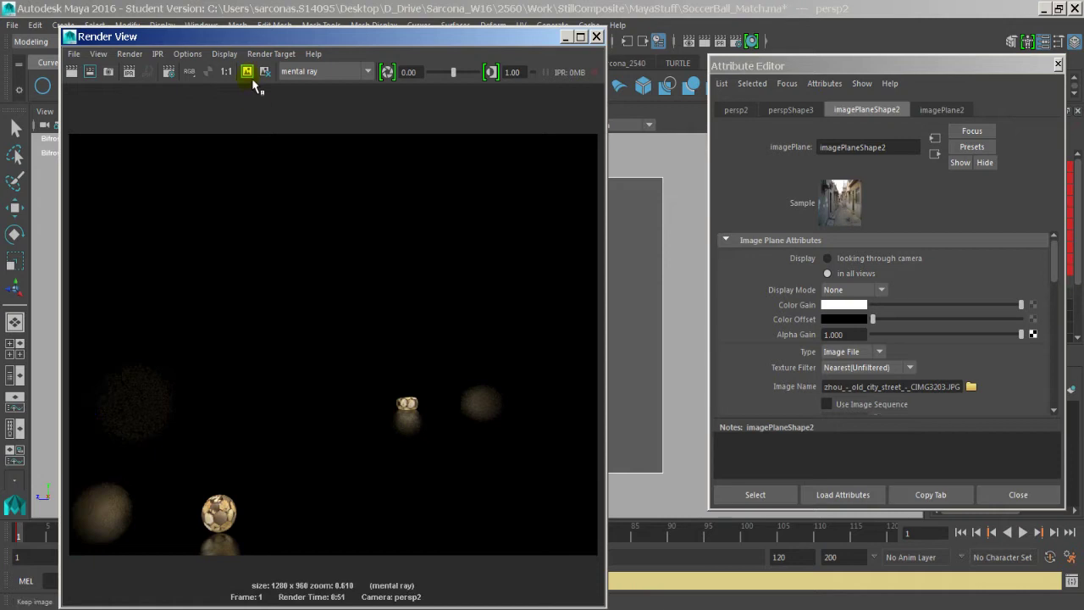
left_click(211, 75)
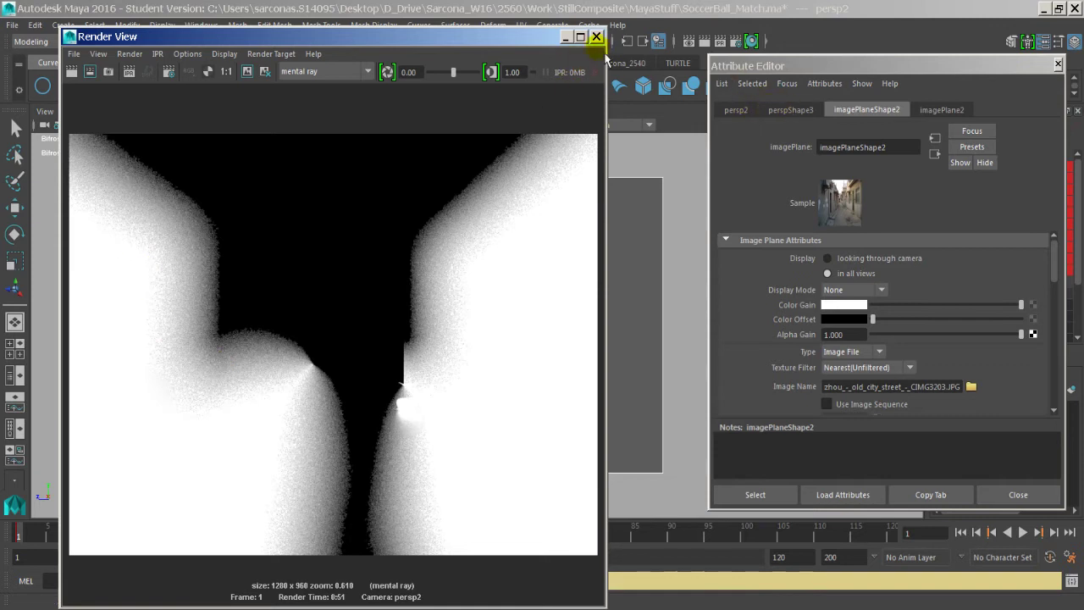
Turn off Visible in Reflections and Visible in Refractions for the street geometry, and render the region around the flattened ball
left_click_drag(537, 37, 551, 403)
left_click(594, 237)
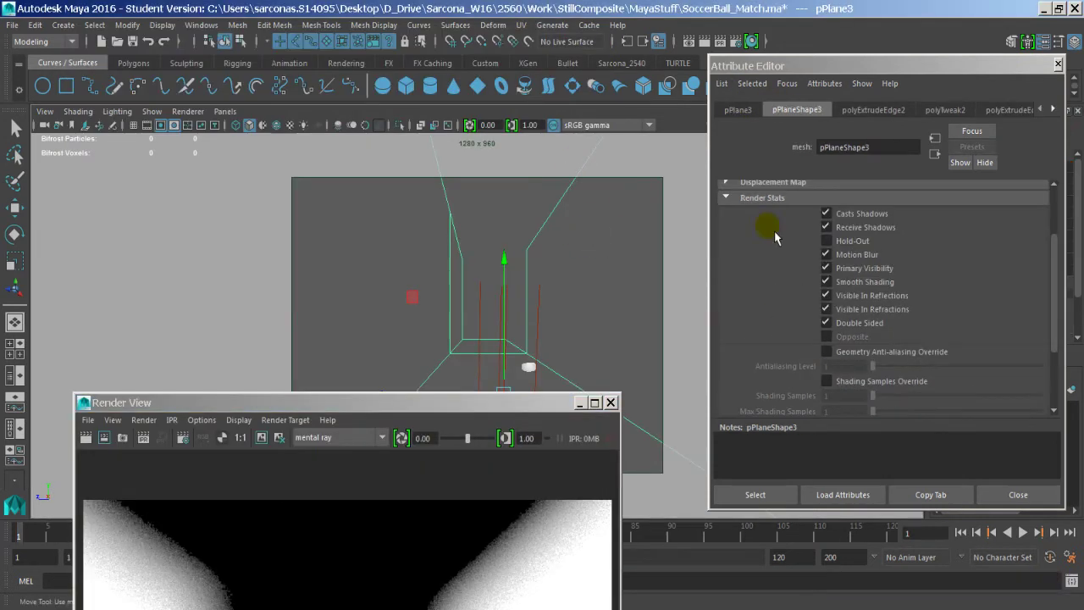
left_click(875, 298)
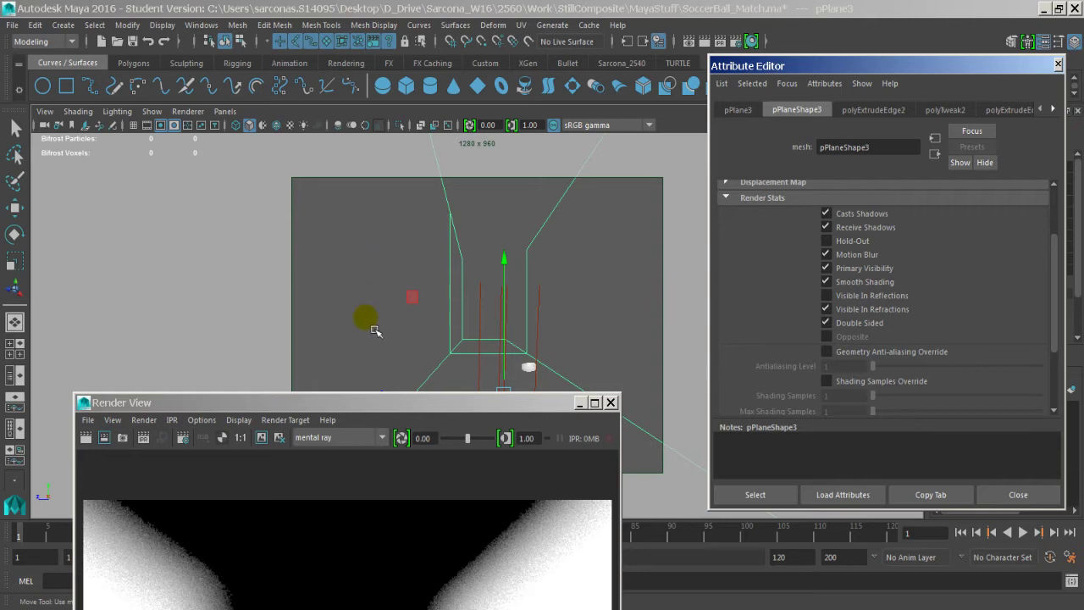
left_click_drag(381, 398, 363, 31)
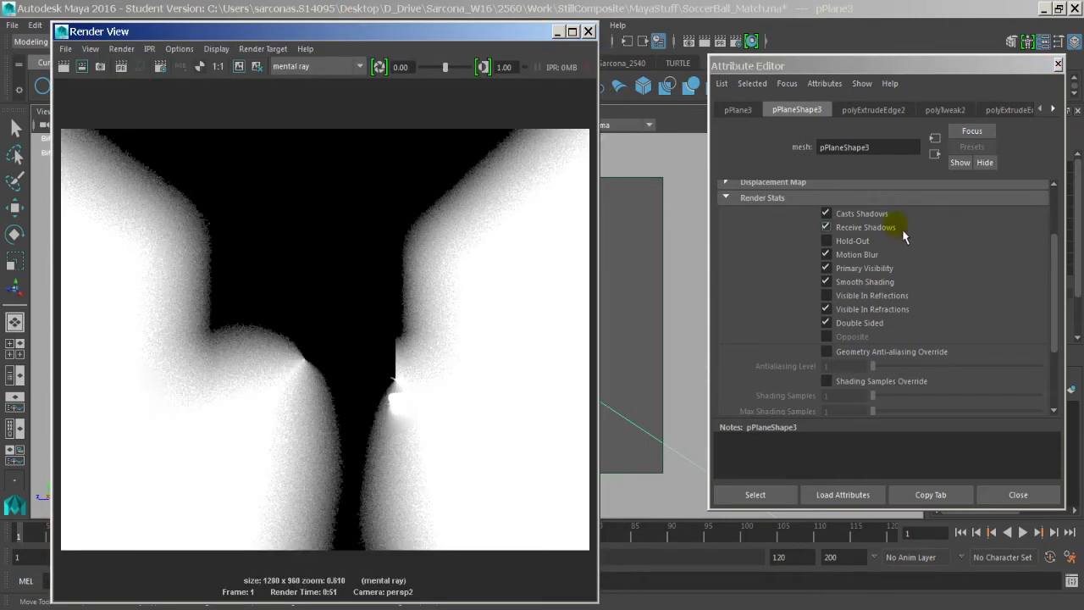
left_click(854, 311)
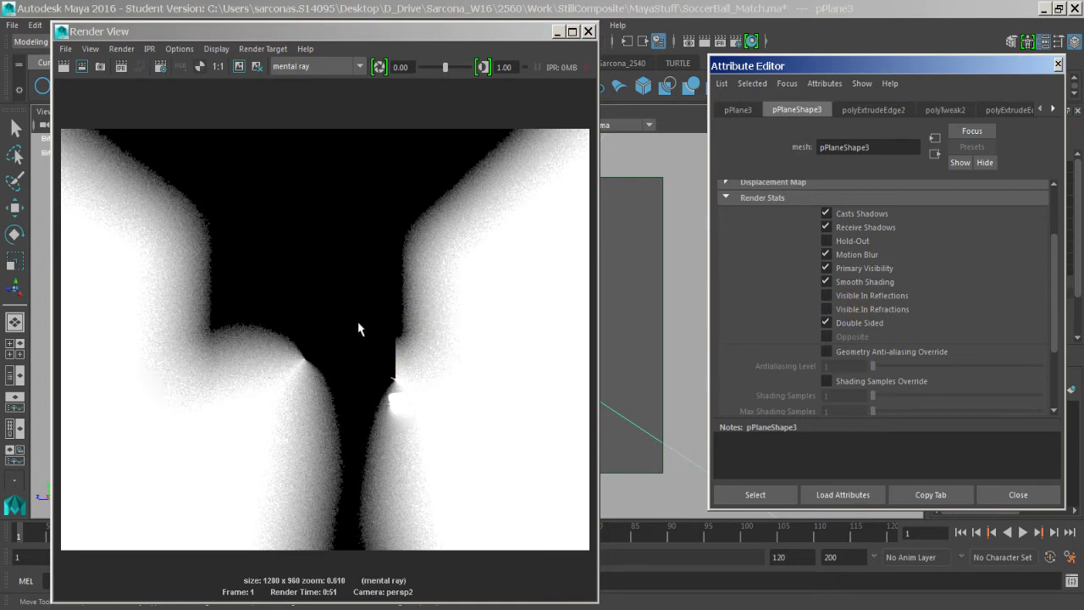
left_click_drag(341, 306, 522, 473)
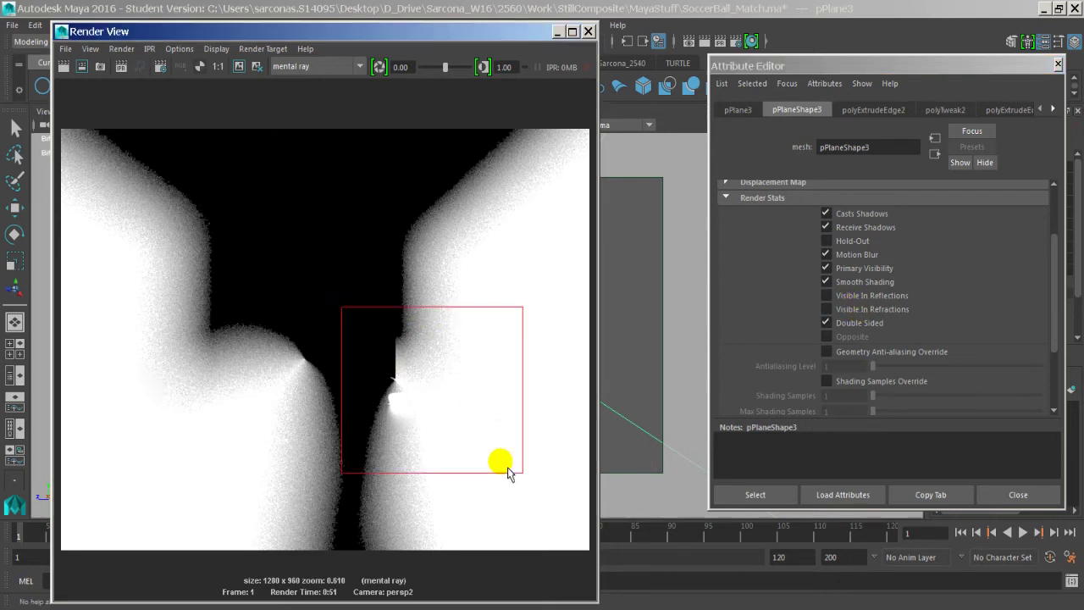
left_click(82, 67)
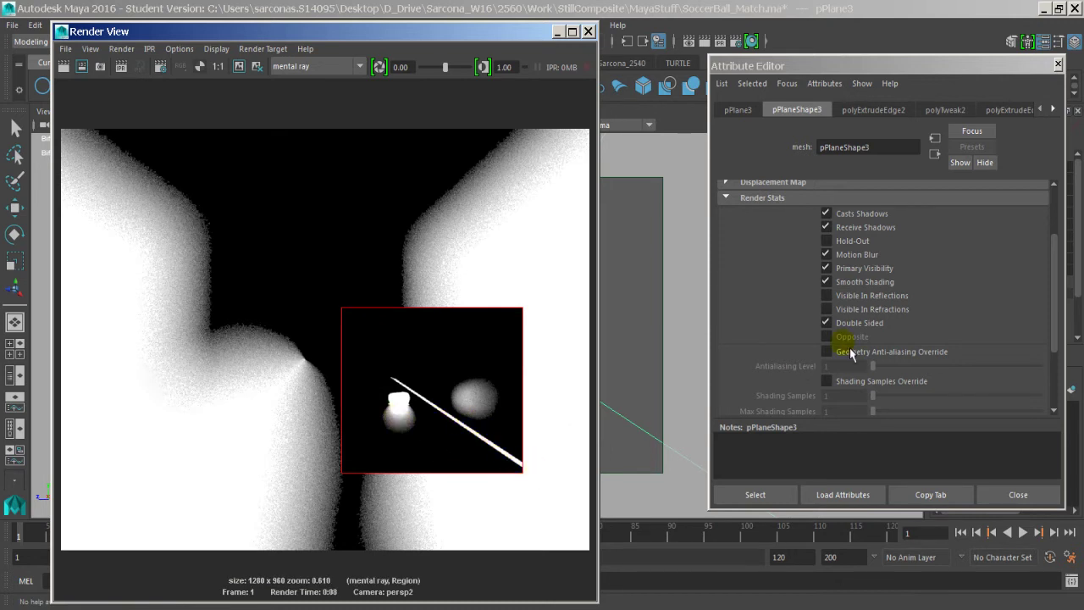
Turn off Casts Shadows for the street geometry, re-render the region, and inspect its RGB image up close
left_click(826, 214)
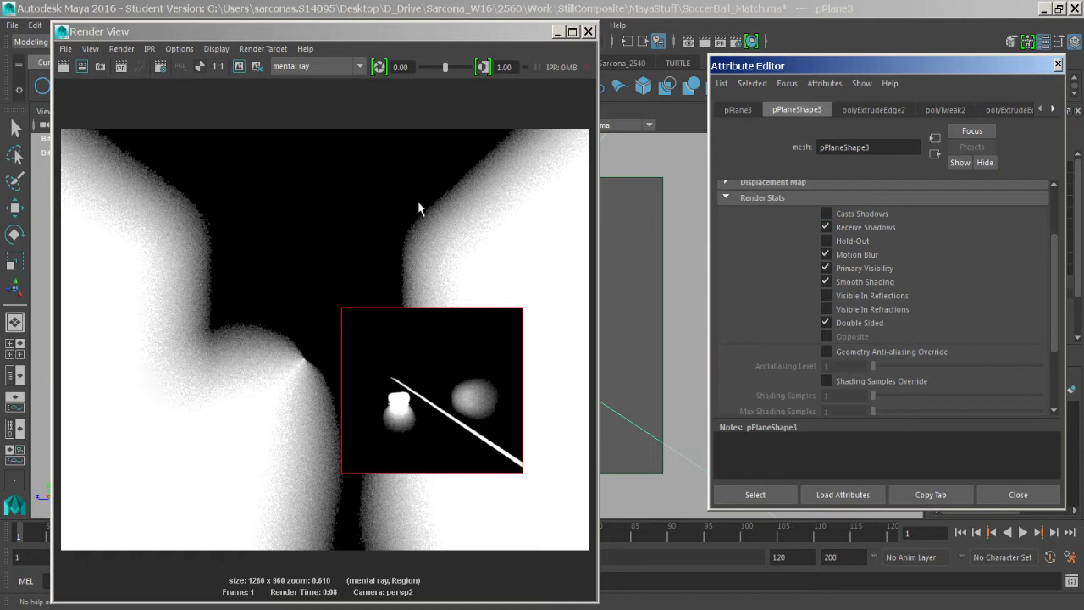
left_click(81, 66)
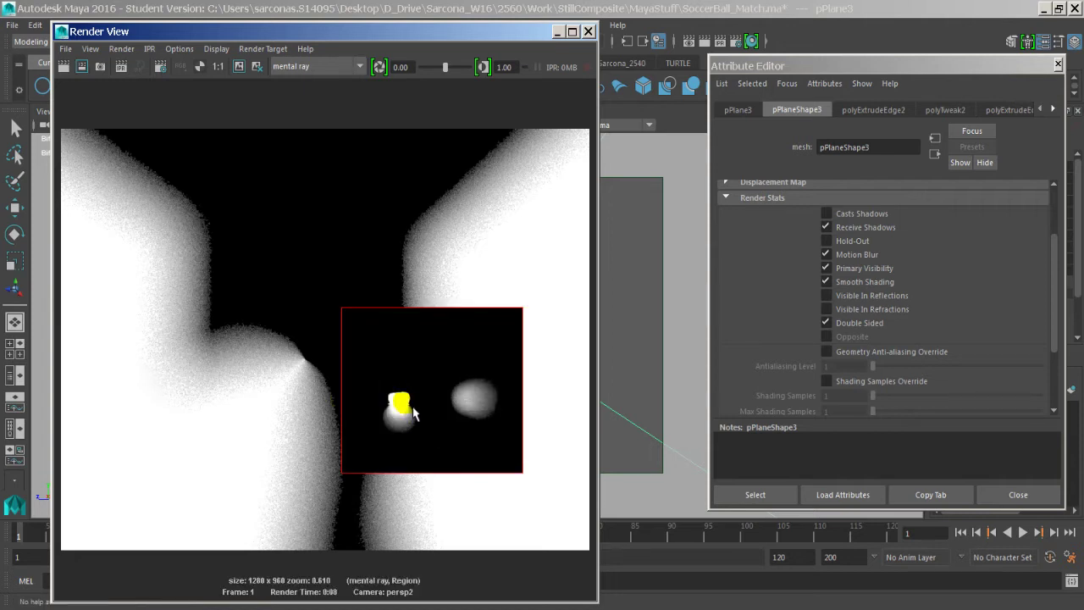
left_click(188, 70)
scroll(387, 438, "up", 2)
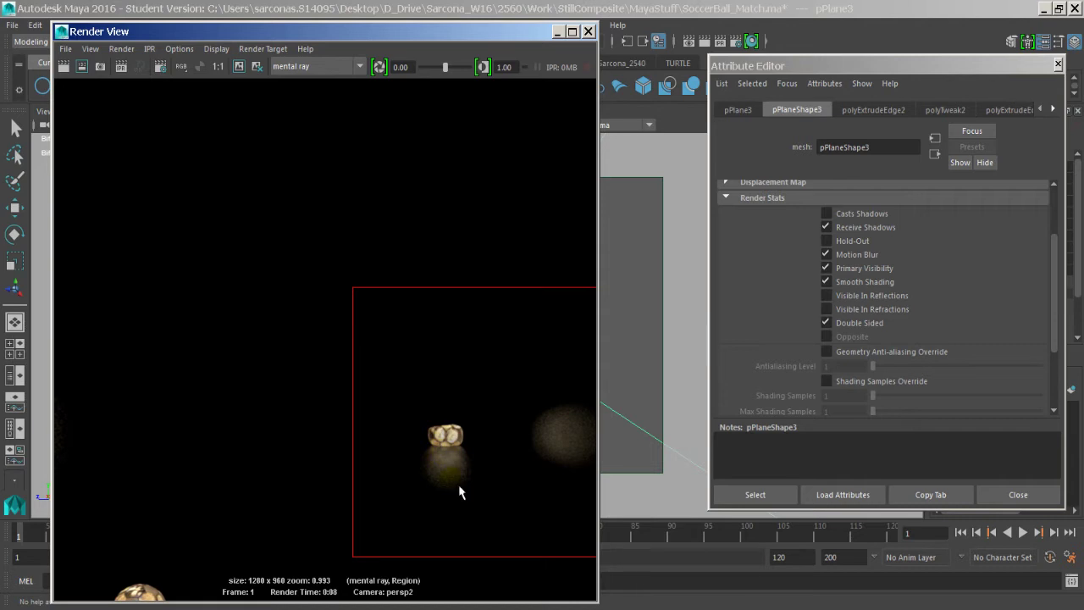
scroll(452, 462, "down", 2)
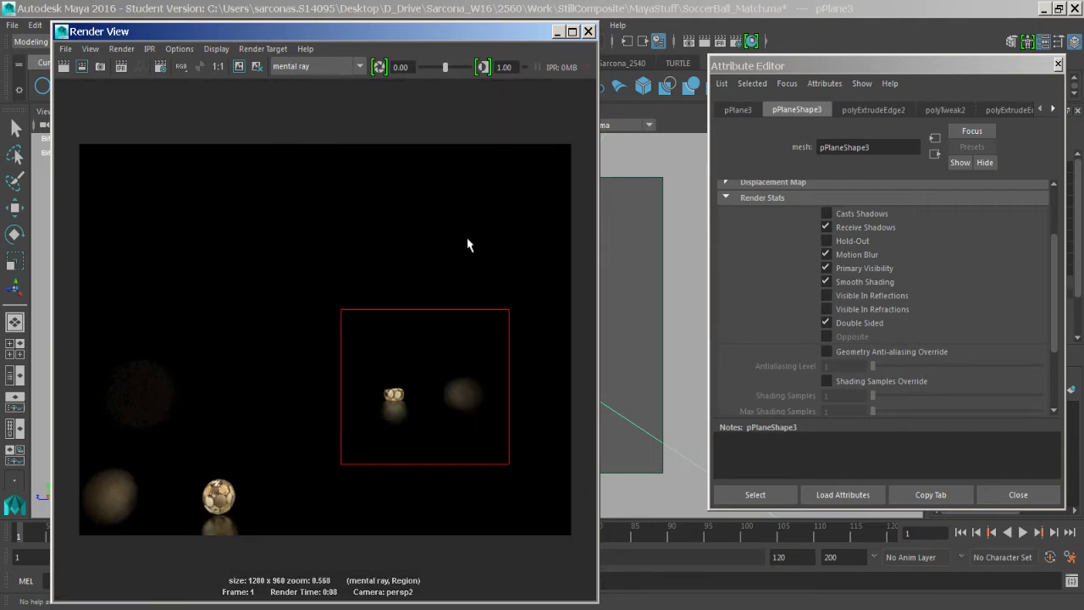
Select the flattened ball and turn off its Primary Visibility and Casts Shadows render stats
left_click(496, 38)
left_click(305, 49)
left_click(389, 34)
left_click(328, 39)
left_click_drag(366, 32, 0, 57)
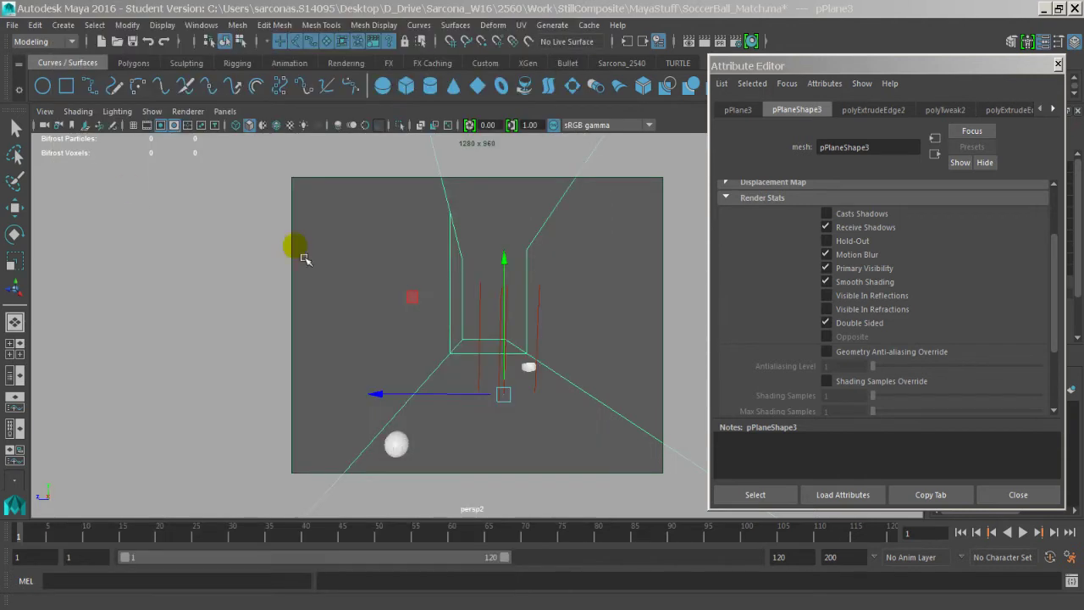
left_click(532, 371)
left_click(827, 110)
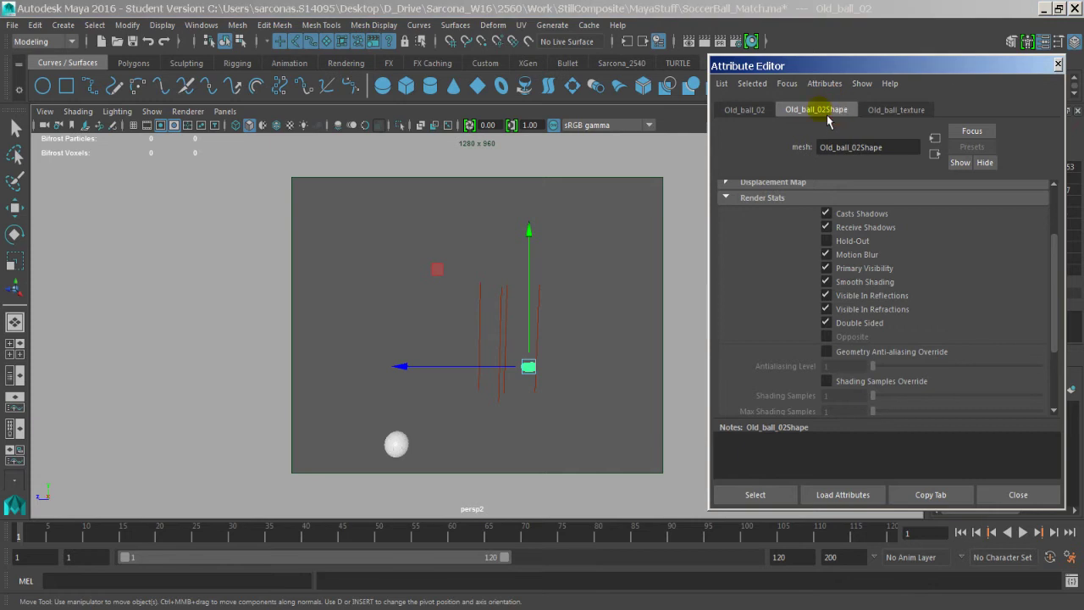
left_click(856, 268)
left_click(860, 214)
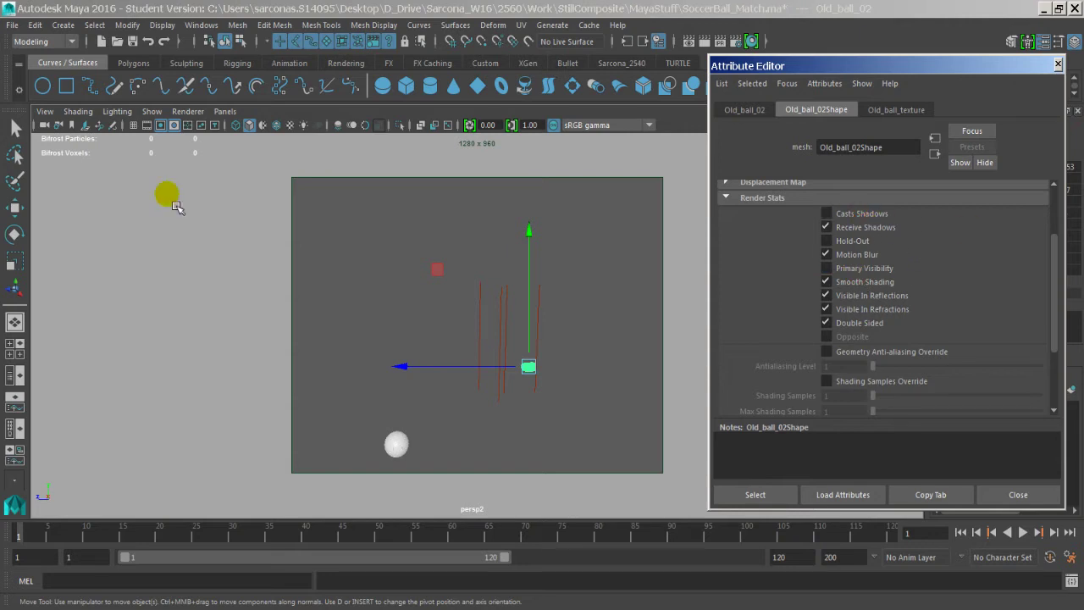
Re-render the region around the flattened ball and compare its alpha channel with the RGB image
left_click_drag(0, 78, 464, 21)
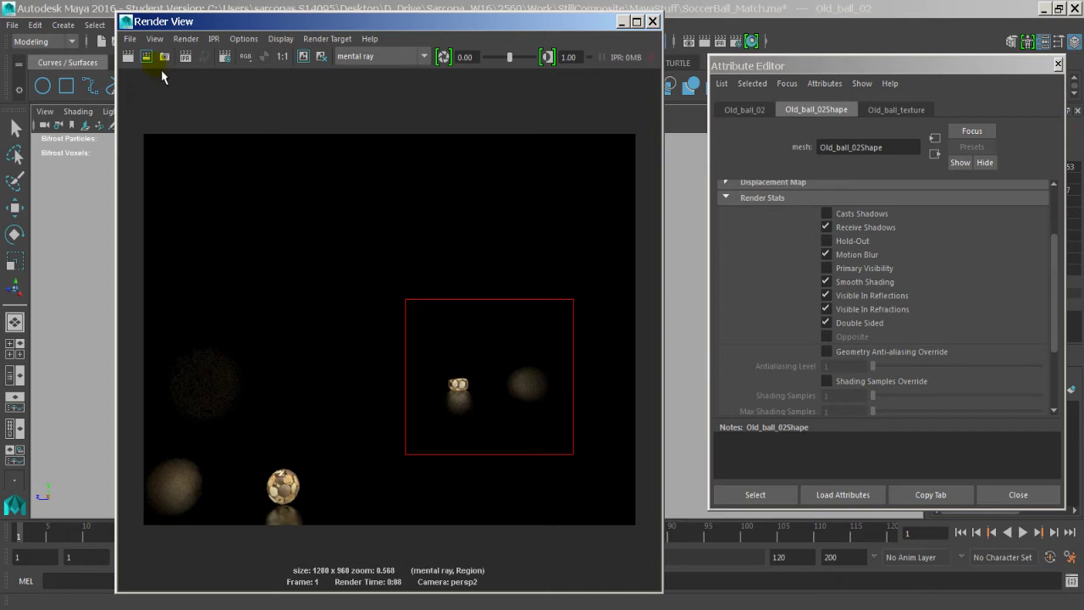
left_click(146, 55)
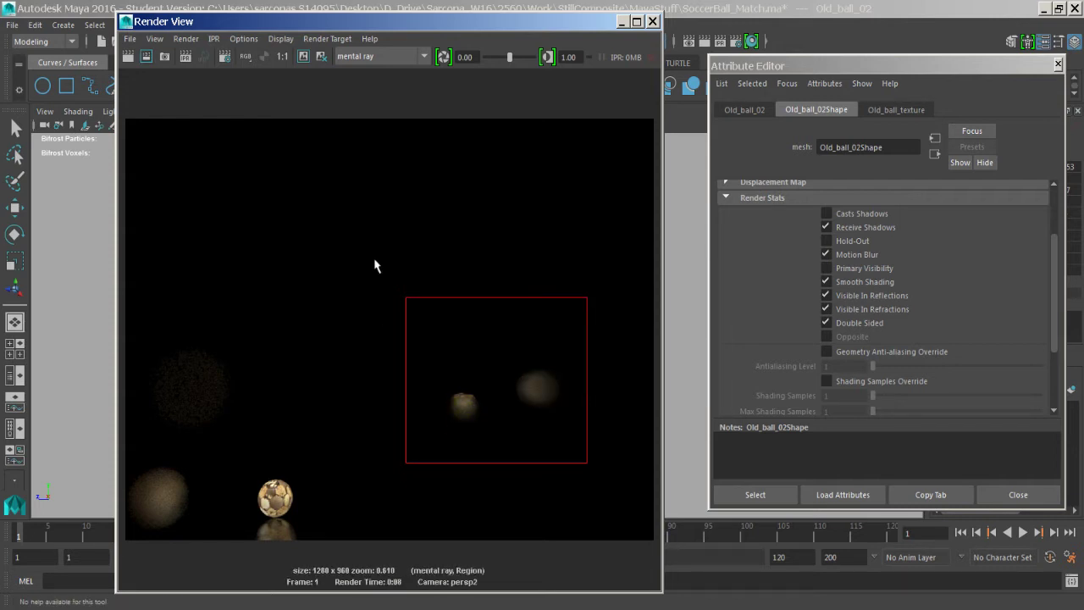
left_click(266, 57)
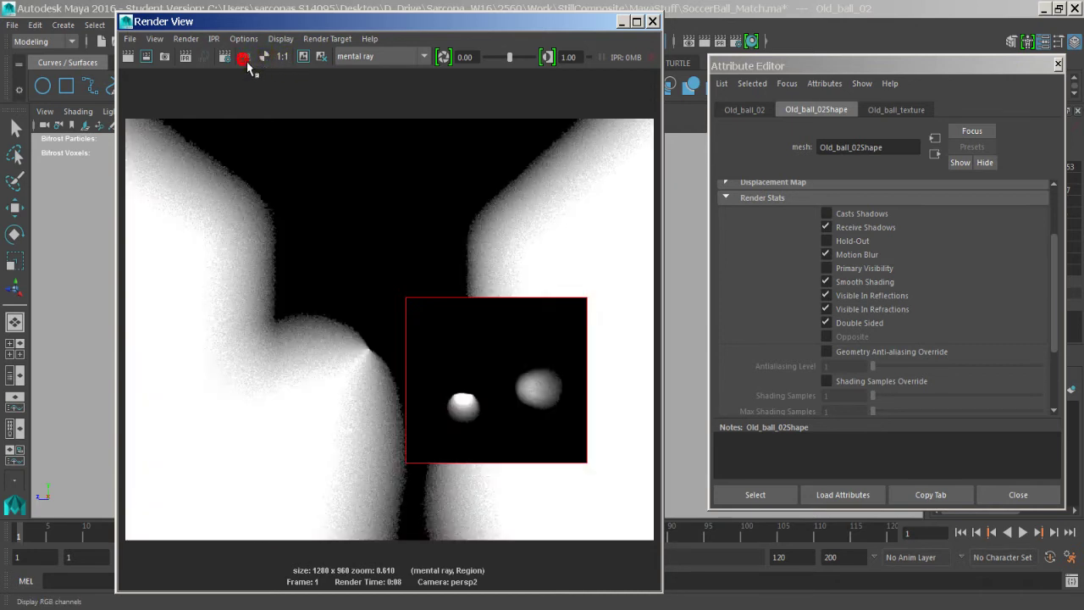
left_click(244, 58)
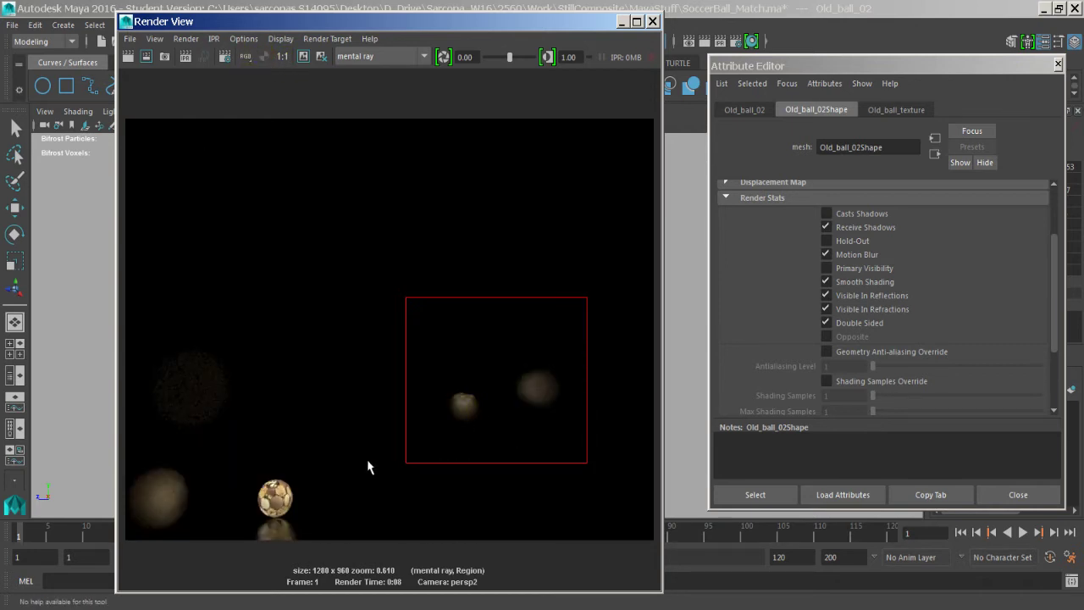
Render the region around the round foreground ball, and turn off that ball's Casts Shadows and Primary Visibility
left_click_drag(250, 456, 329, 540)
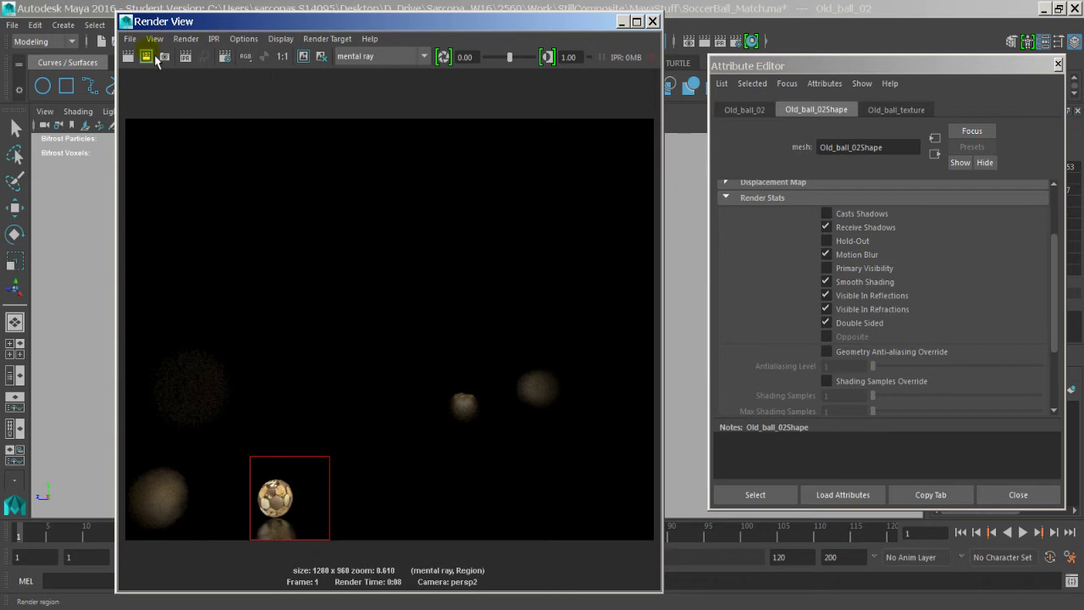
left_click(147, 56)
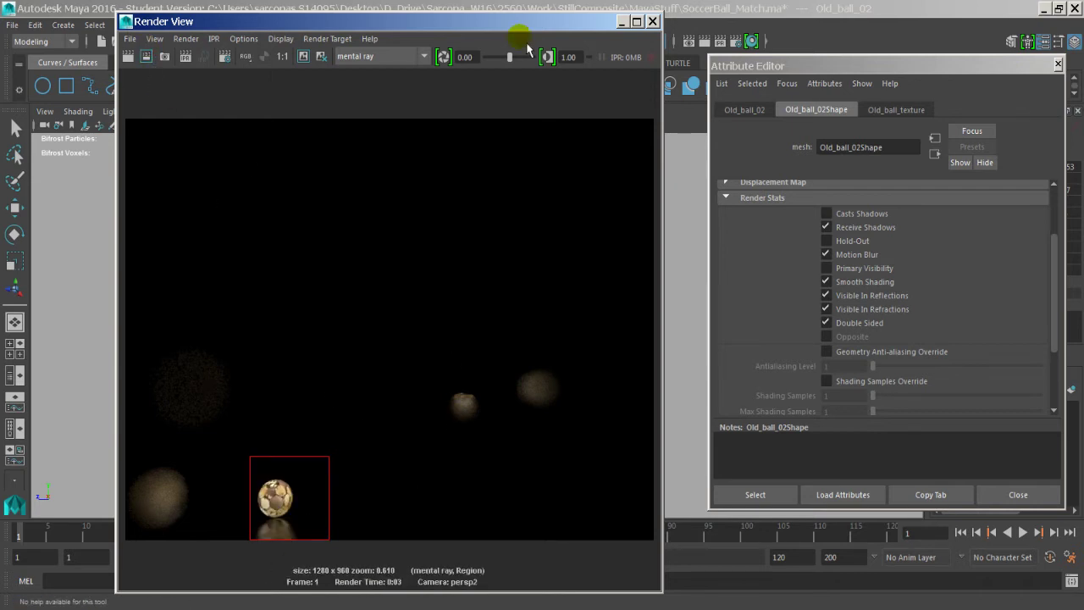
left_click_drag(514, 22, 742, 48)
left_click_drag(453, 46, 411, 500)
left_click(399, 446)
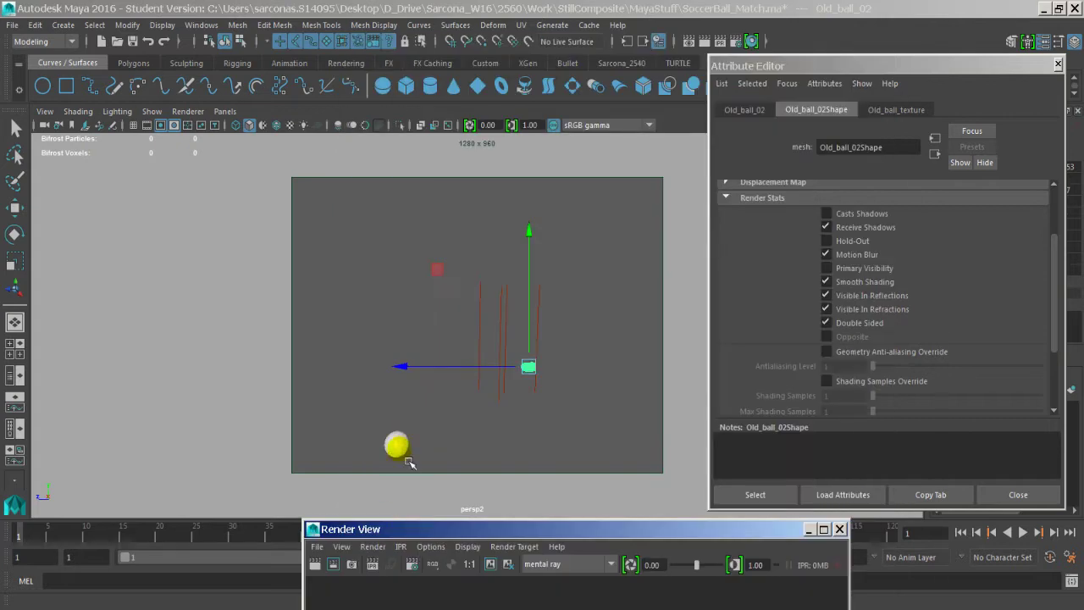
left_click(841, 217)
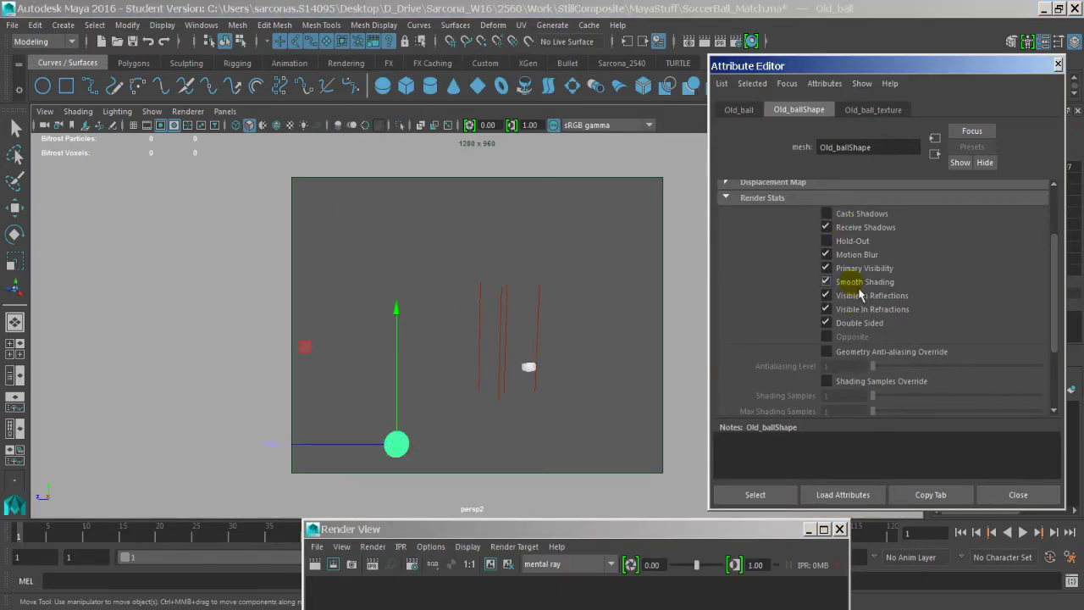
left_click(851, 268)
Render the whole frame with both balls hidden, and close the render window and the Attribute Editor
left_click(549, 532)
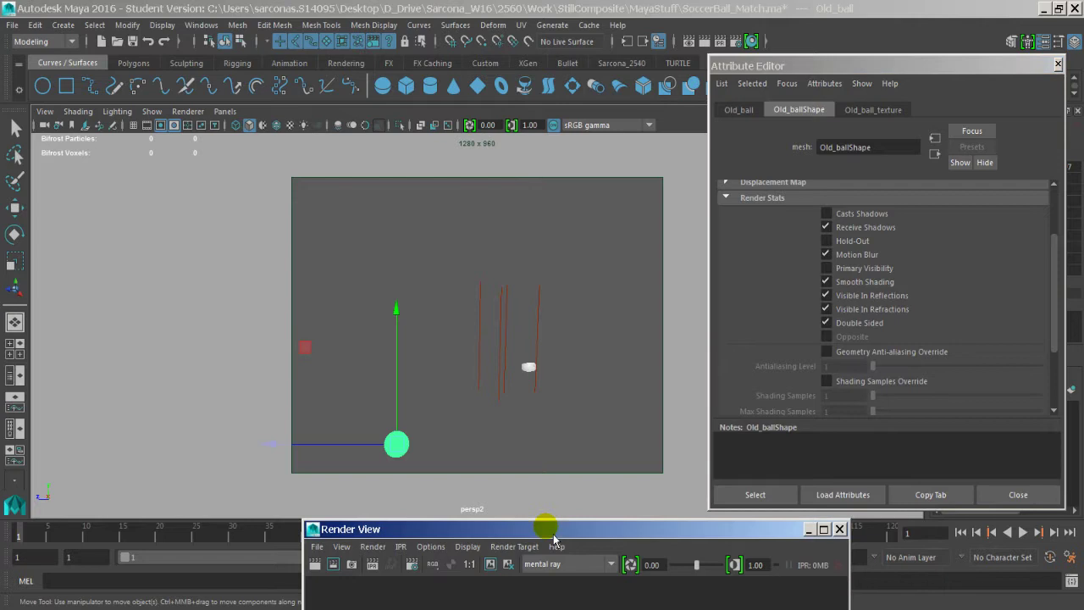
left_click_drag(547, 528, 493, 34)
left_click(261, 69)
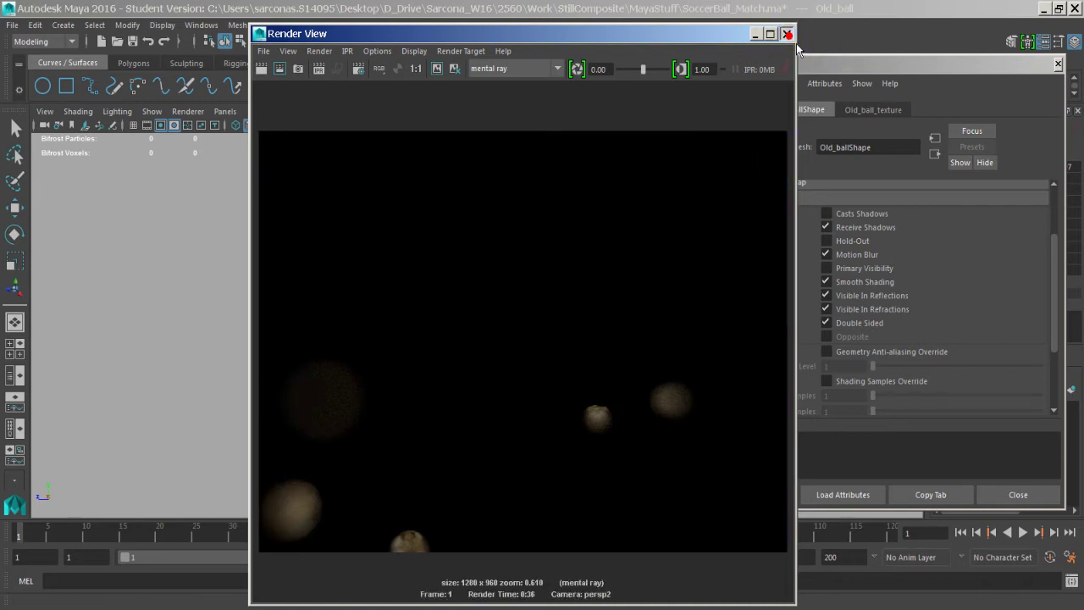
left_click(786, 33)
left_click(996, 496)
Select the wall faces of the street geometry and assign a new Use Background material to them
left_click(736, 402)
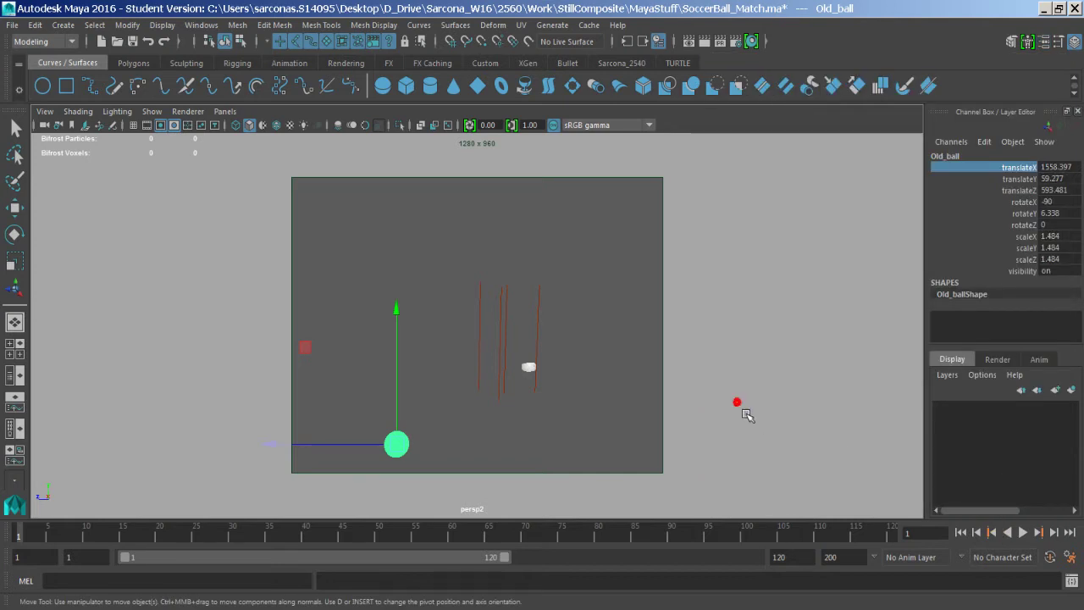
key("5")
right_click_drag(627, 218, 630, 255)
left_click_drag(667, 283, 332, 304)
key("space")
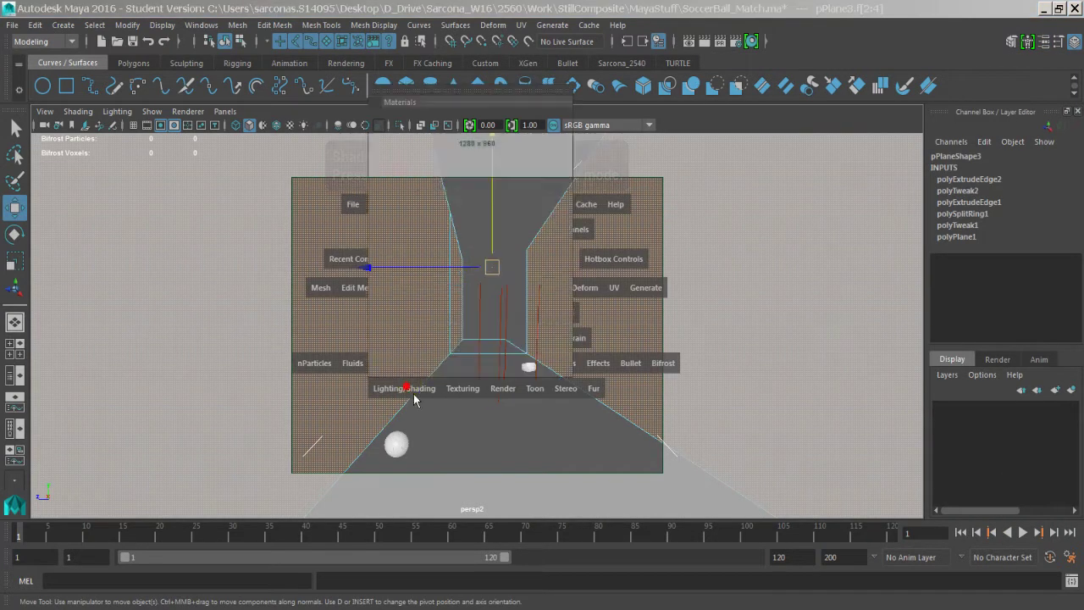
left_click(409, 386)
mouse_move(556, 143)
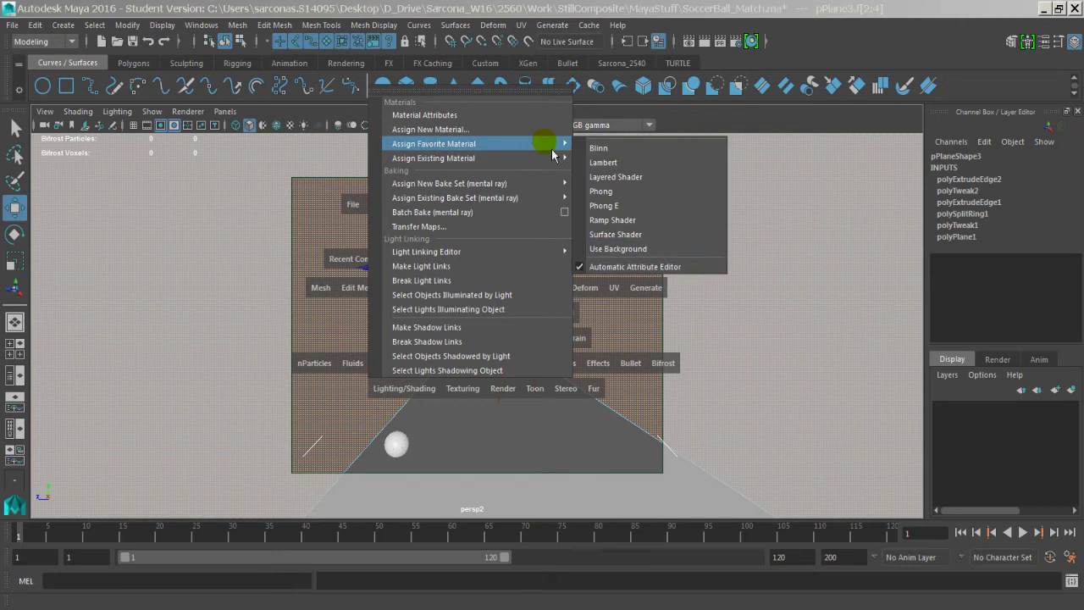
left_click(634, 247)
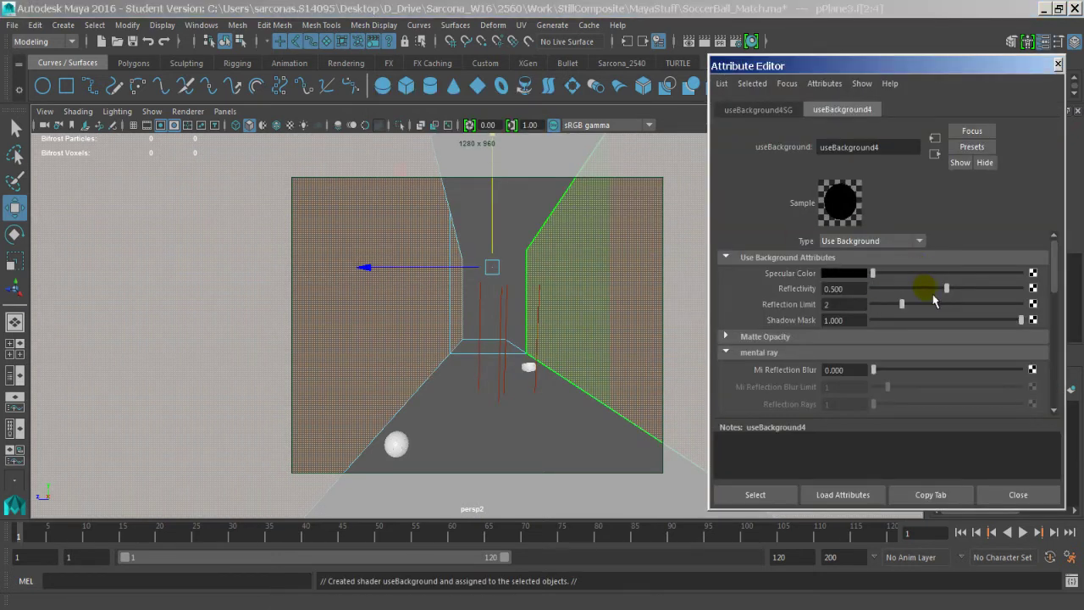
Set the wall material's Reflectivity, Reflection Limit and Shadow Mask to 0, and render the lower part of the frame
left_click_drag(900, 273, 872, 292)
left_click_drag(915, 320, 873, 304)
left_click(668, 87)
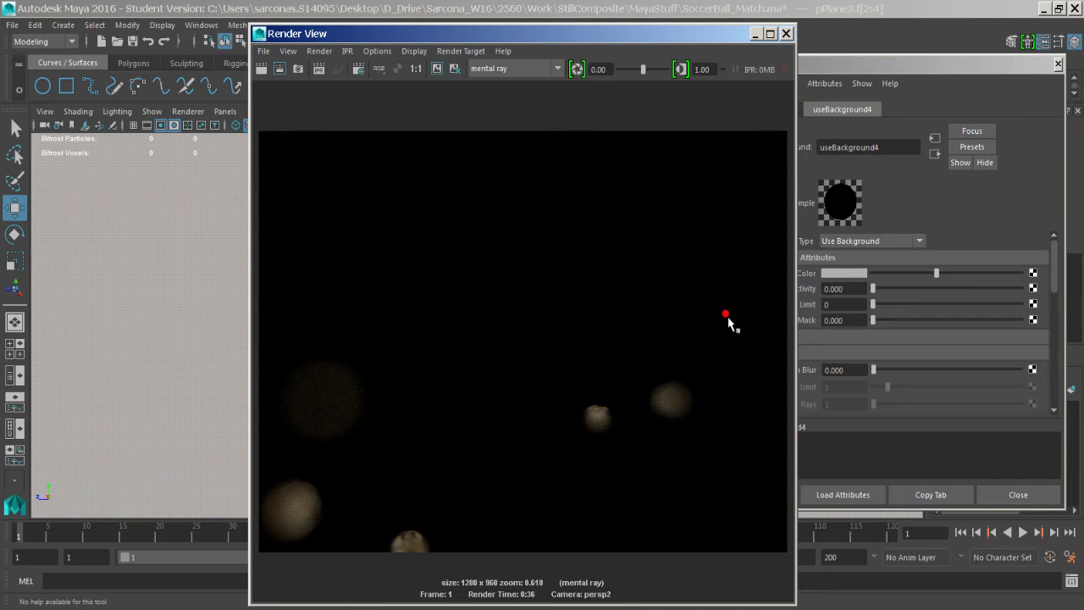
left_click_drag(726, 314, 256, 553)
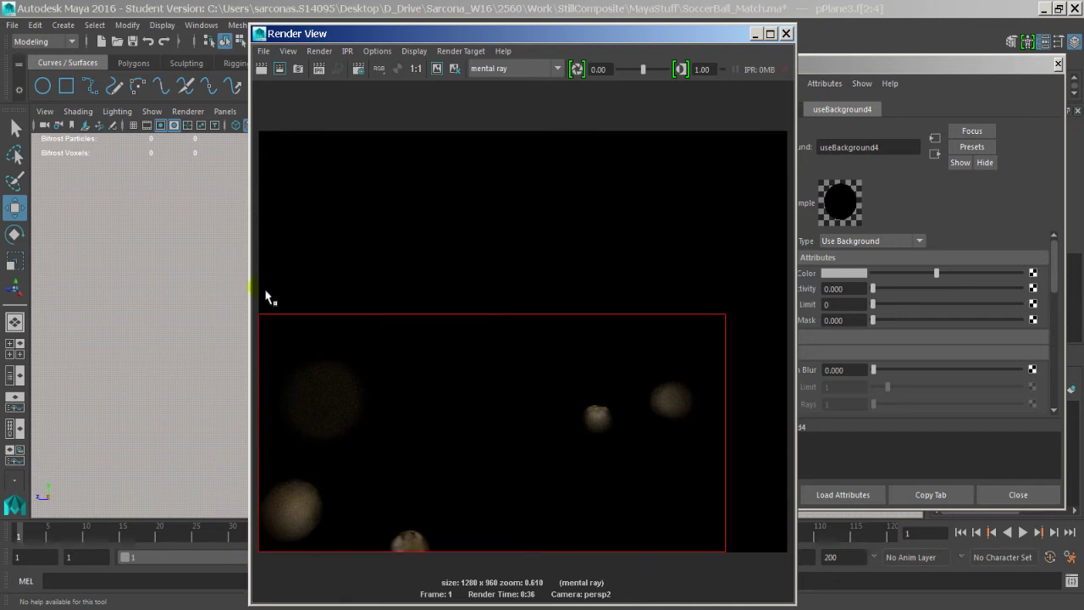
left_click(280, 68)
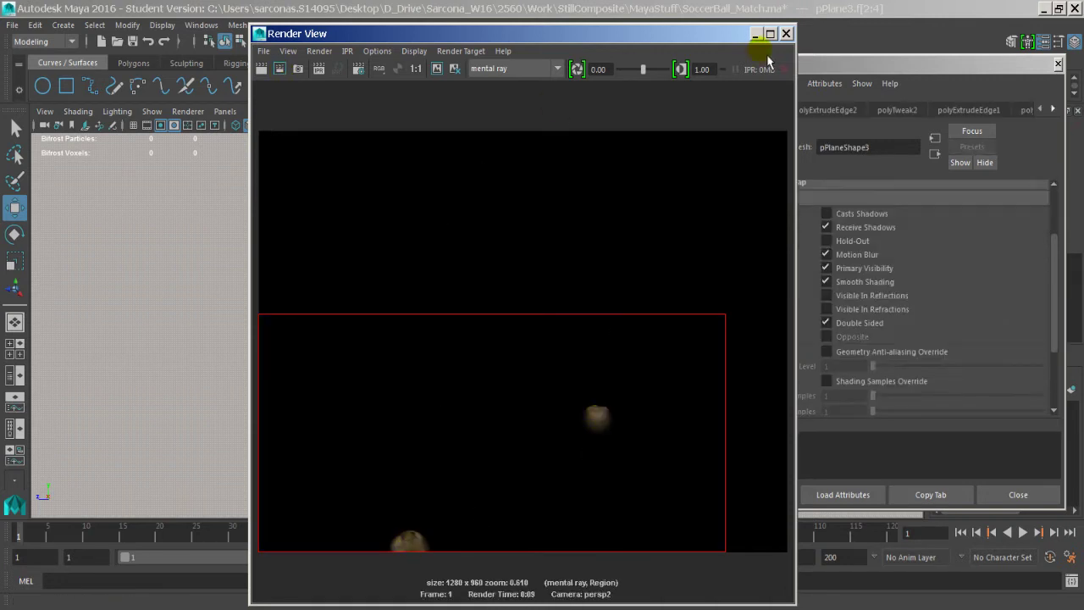
Compare the alpha channel and RGB image of the reflection render, and close the render window
left_click(396, 70)
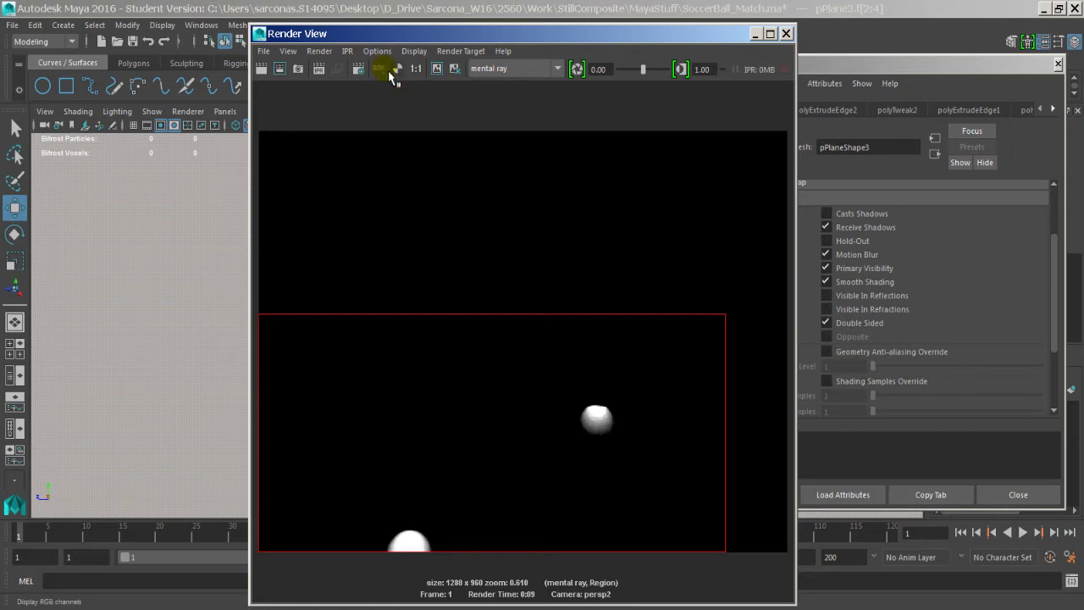
left_click(379, 70)
left_click(787, 33)
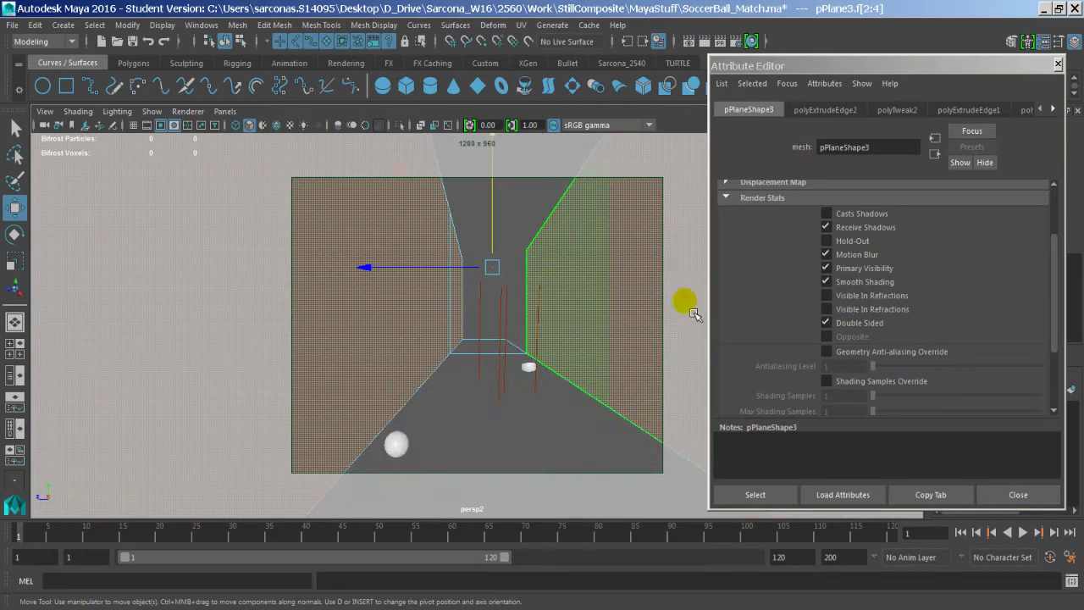
Return the street geometry to object selection and set the mental ray Overall Quality to 2.00 in the render settings
left_click(639, 358)
left_click(633, 362)
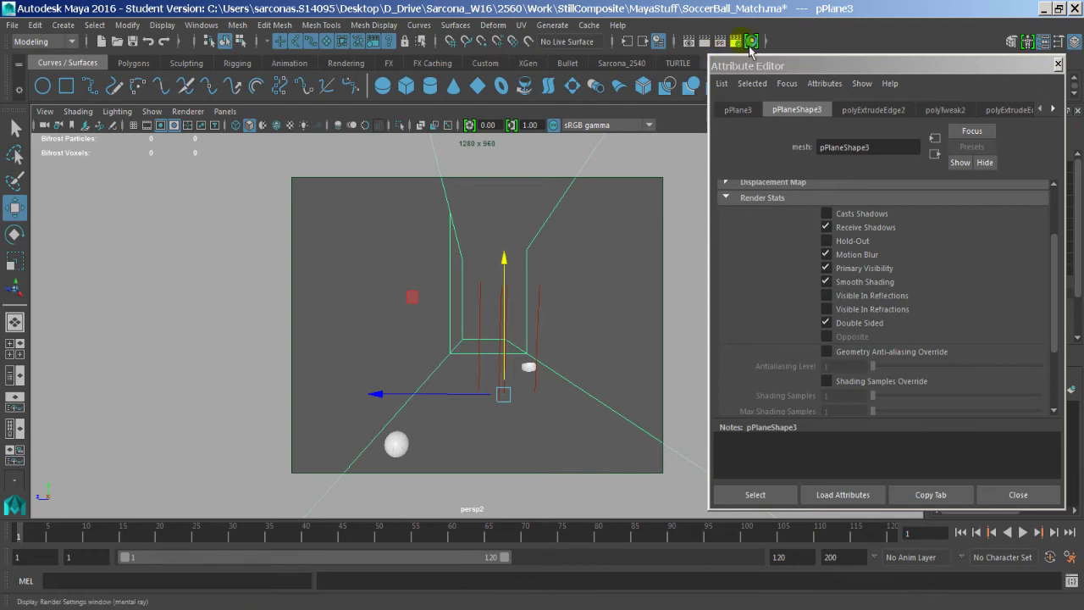
left_click(749, 41)
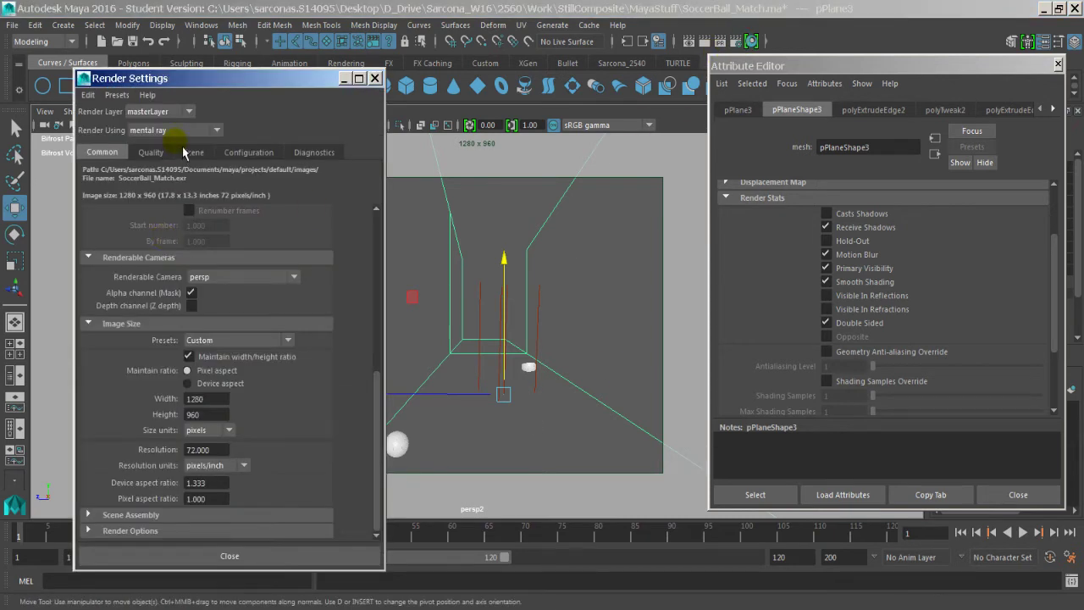
scroll(223, 296, "up", 6)
scroll(223, 296, "down", 3)
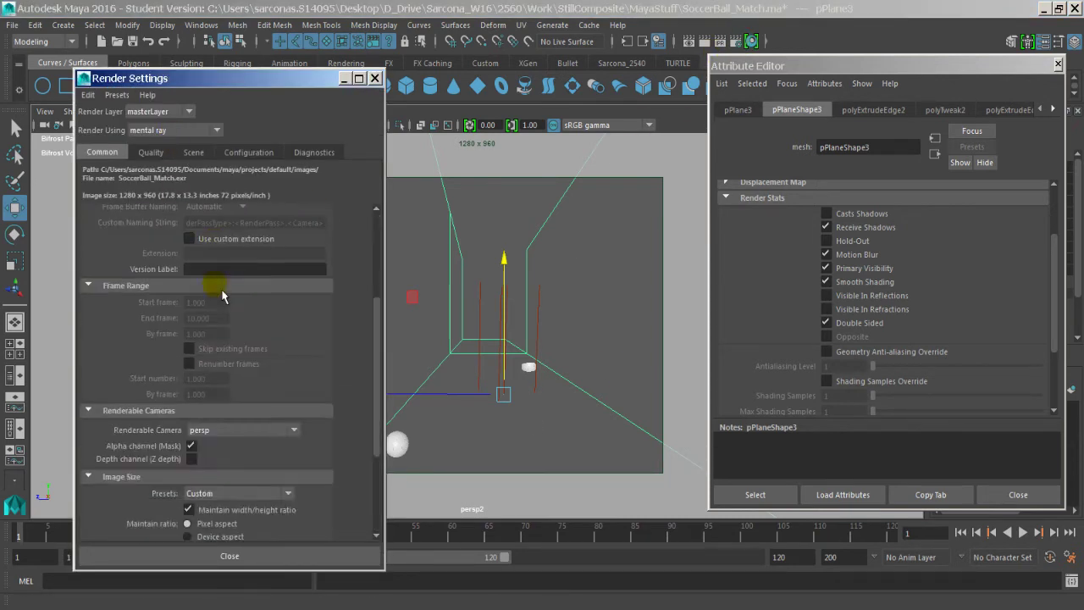
scroll(223, 295, "up", 3)
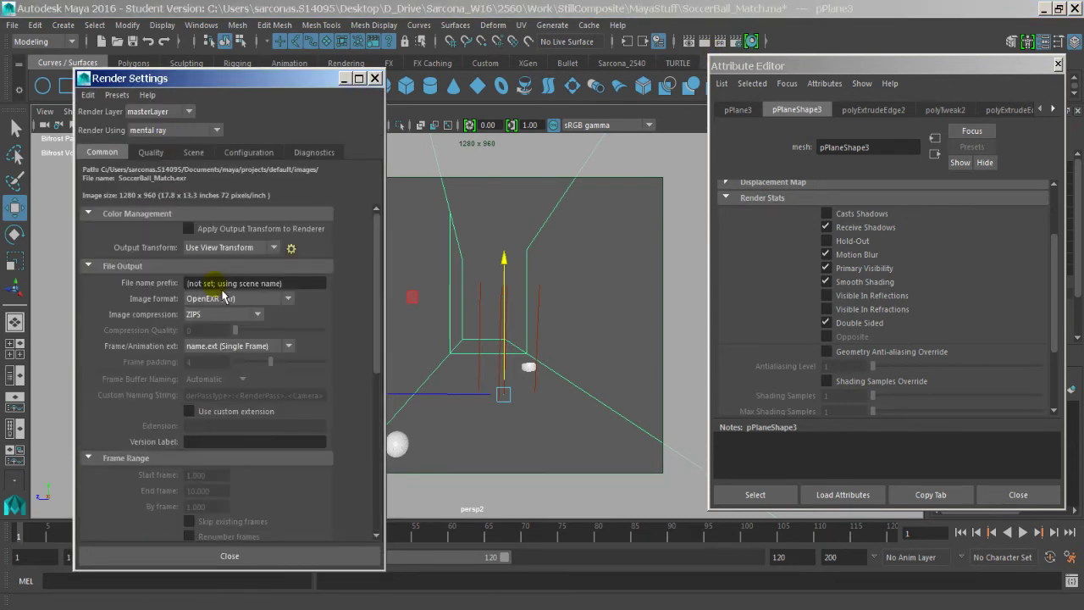
left_click(151, 153)
left_click_drag(261, 203, 396, 238)
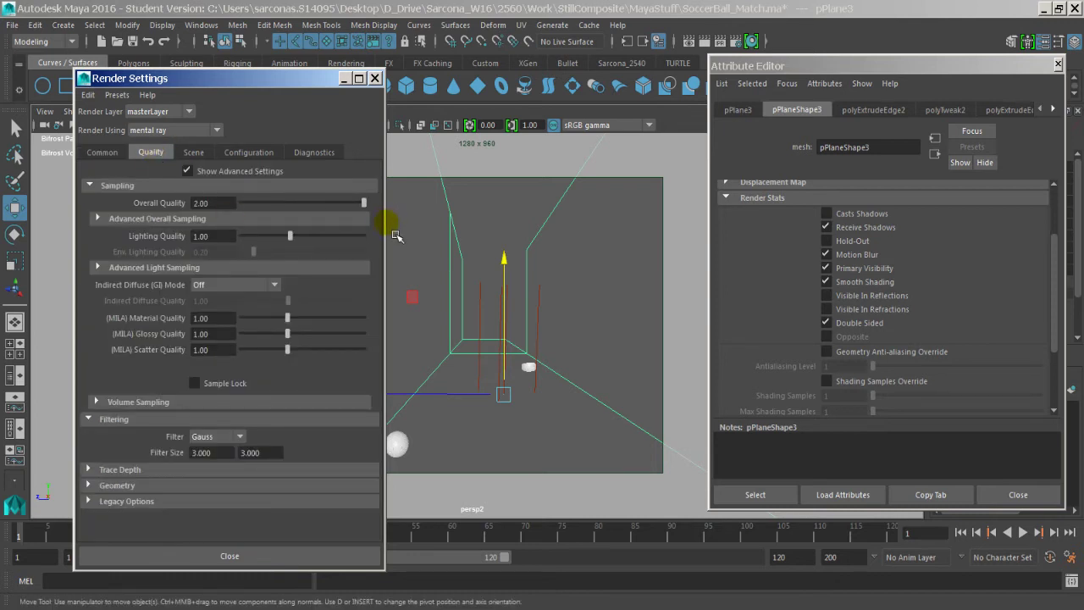
Change the render filter to Lanczos and render the whole frame of the reflection pass
left_click(216, 436)
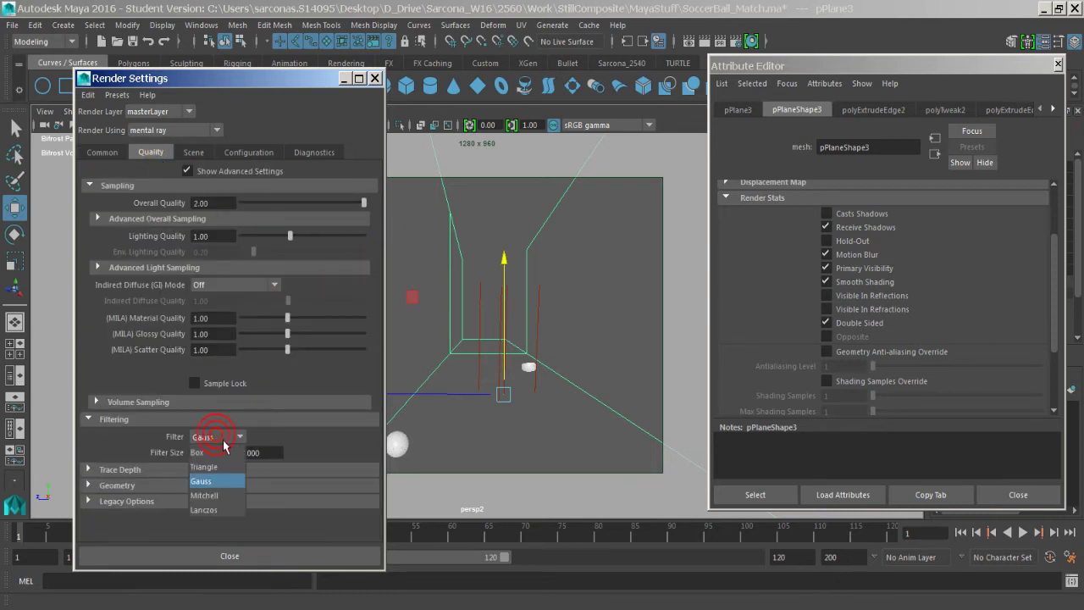
left_click(216, 509)
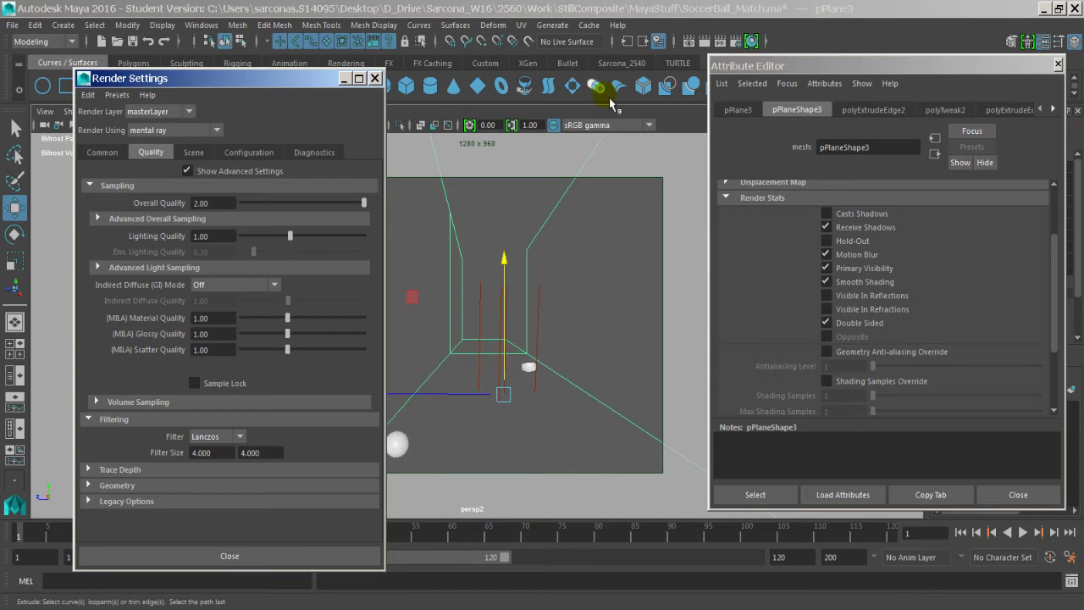
left_click(675, 47)
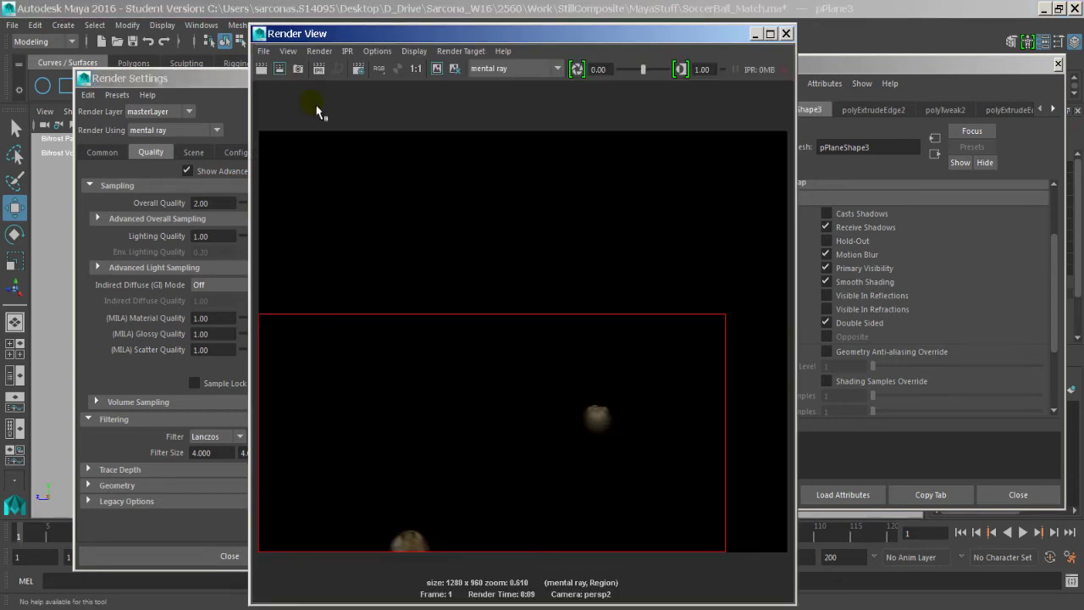
left_click(263, 71)
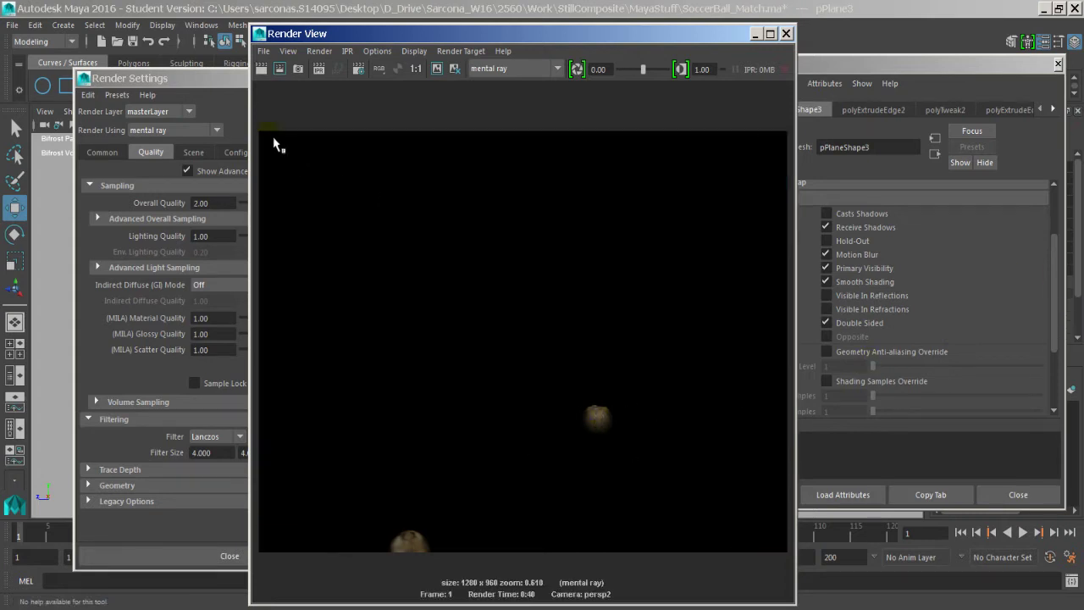
Start saving the rendered image and browse to the 2560\Work\StillComposite\SourceFolder folder under D_Drive on the desktop
left_click(264, 51)
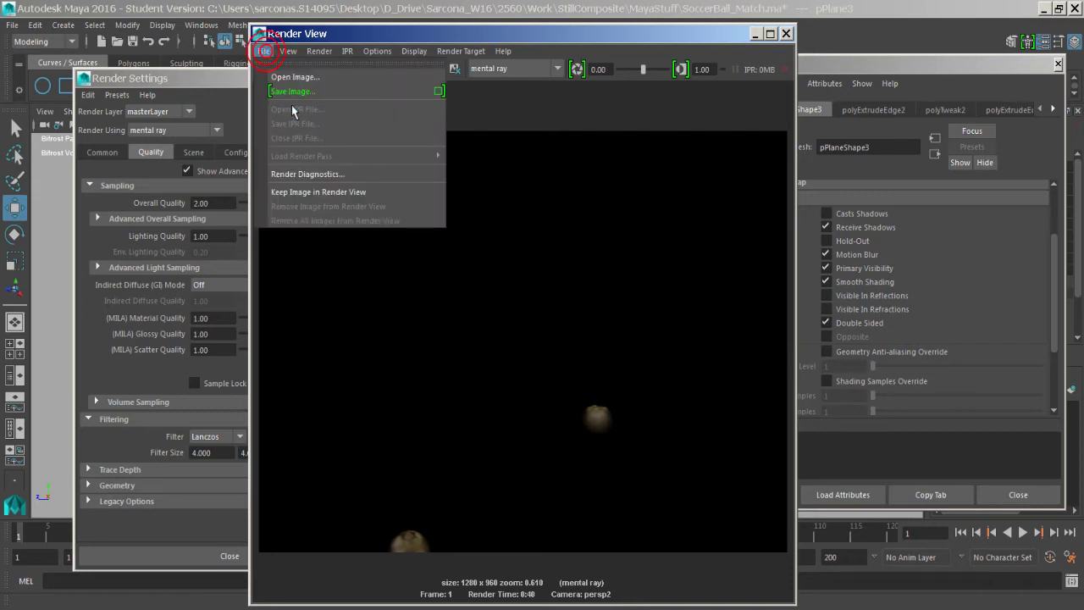
left_click(298, 99)
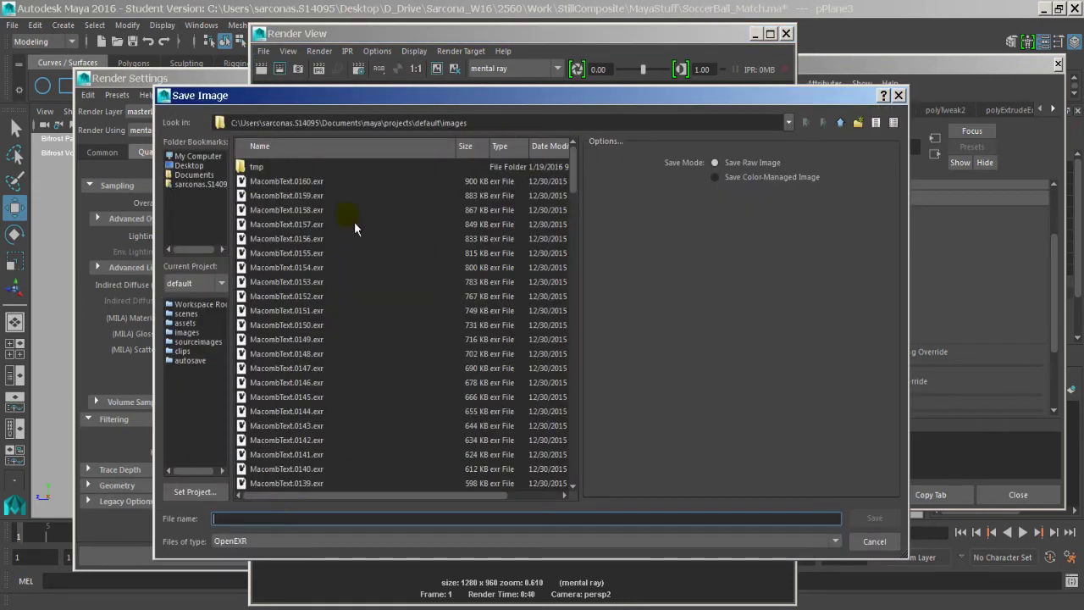
left_click(189, 165)
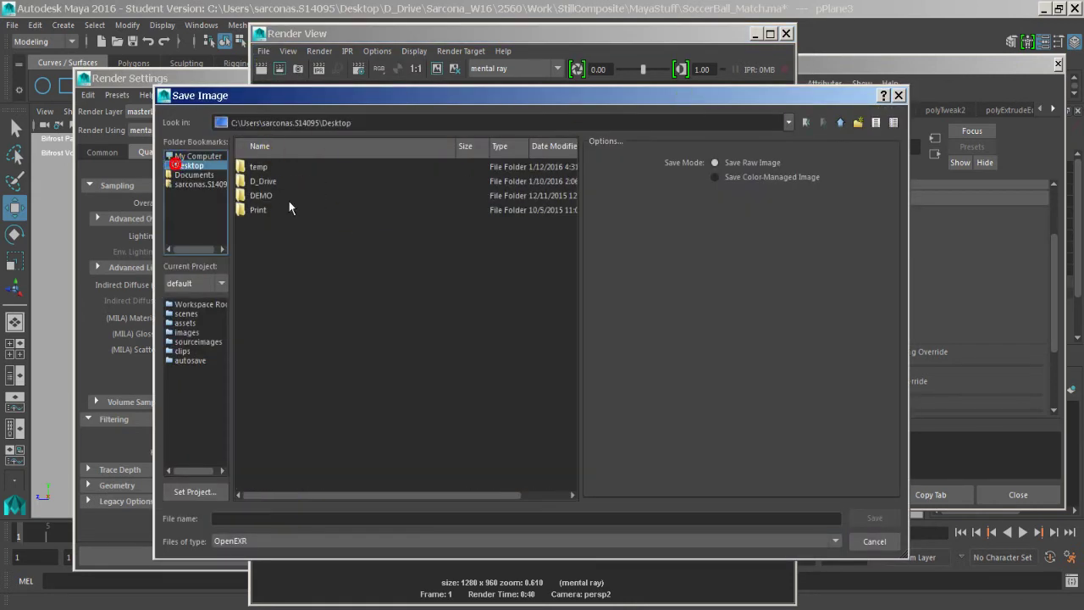
double_click(283, 182)
left_click(277, 181)
double_click(286, 173)
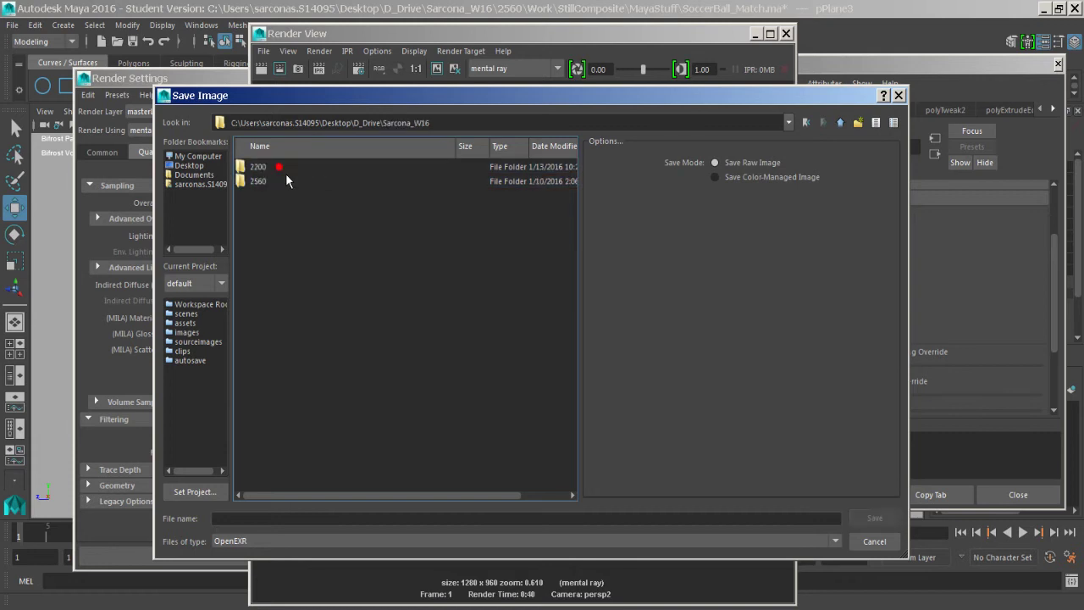
double_click(282, 187)
double_click(269, 181)
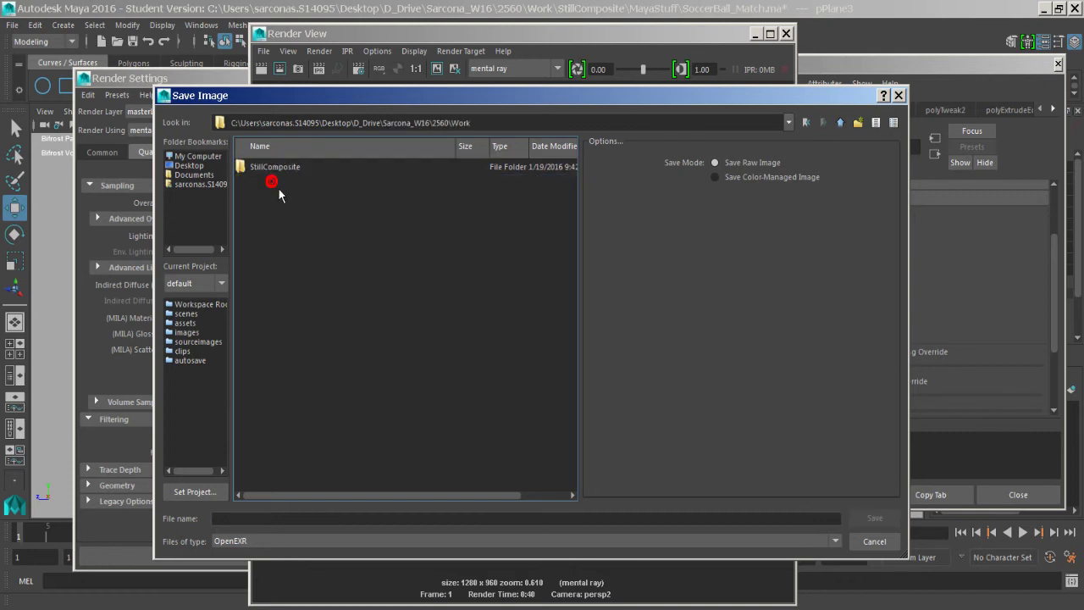
double_click(273, 167)
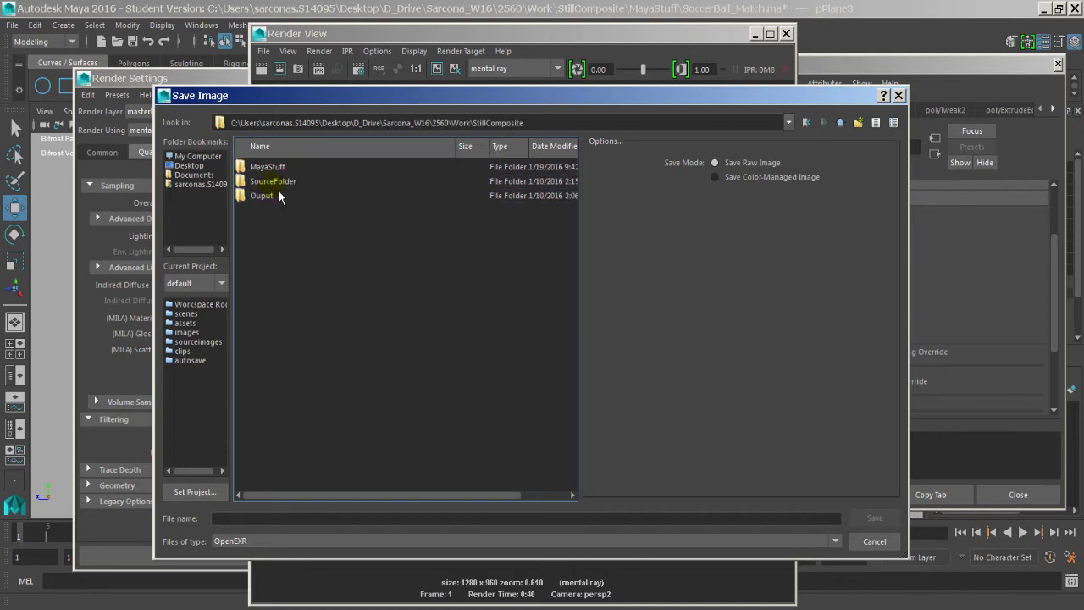
double_click(278, 184)
Create a new folder named 3dItem inside SourceFolder and open it
left_click(858, 124)
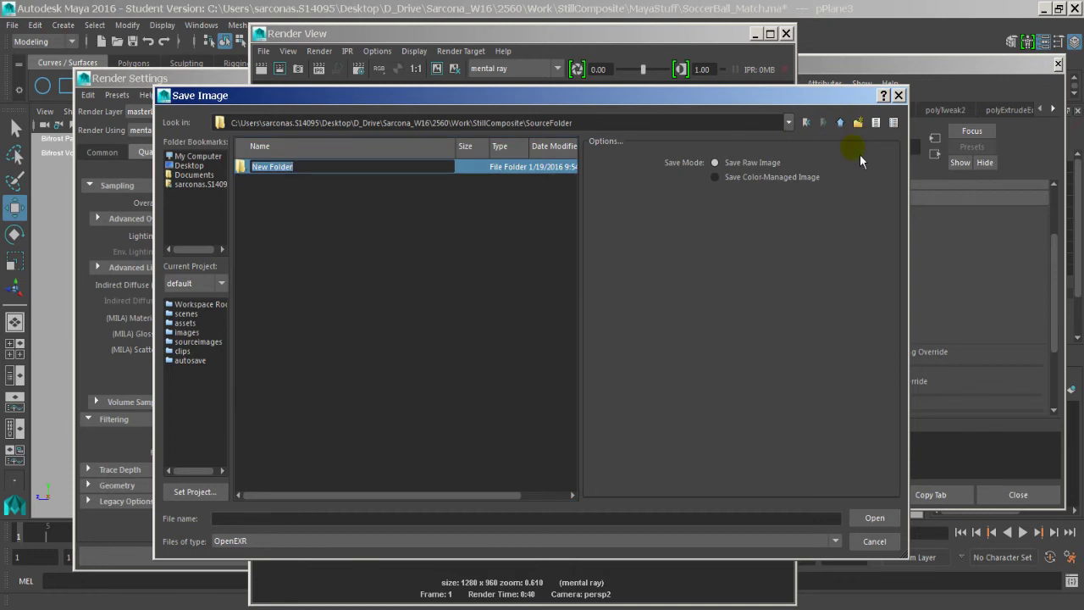
type("3dItem")
key("Return")
key("Return")
Save the reflection render in the 3dItem folder as an OpenEXR raw image named SoccerBall
left_click(711, 520)
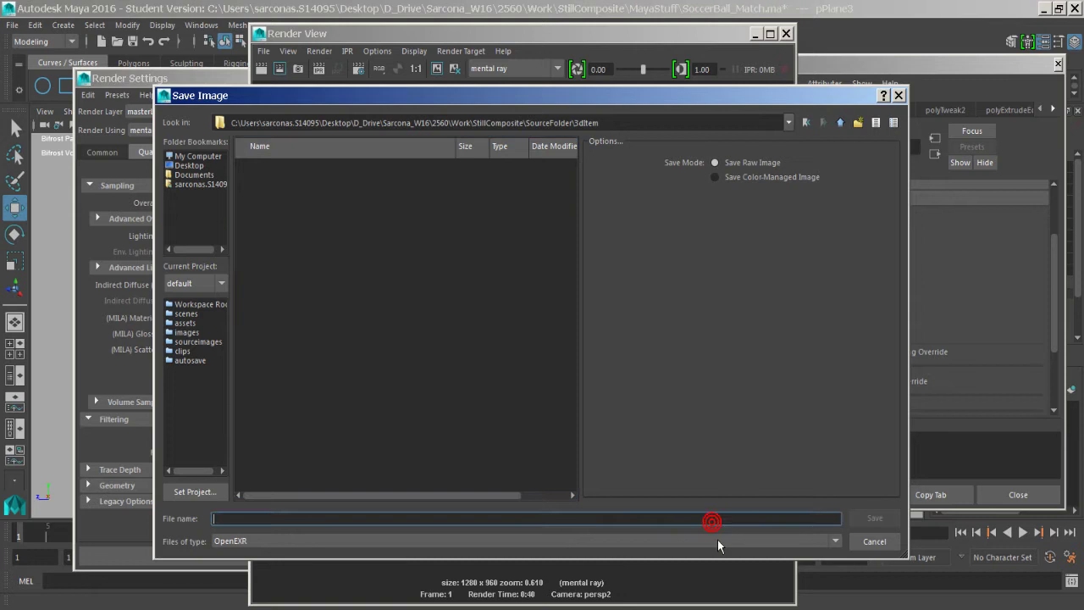
left_click(716, 521)
type("SoccerBall")
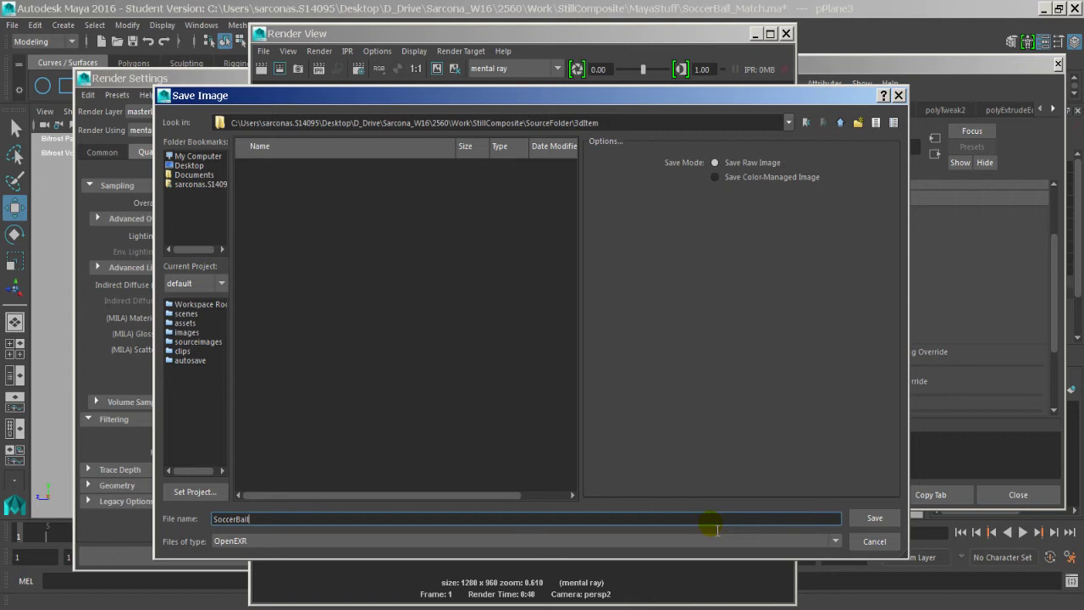
left_click(865, 523)
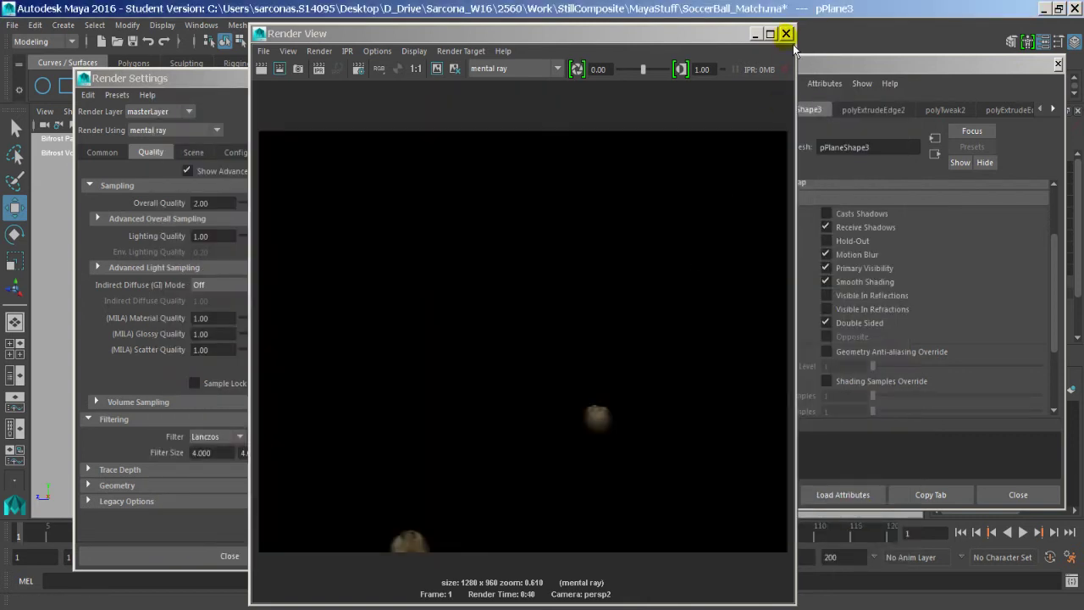
Rename the saved SoccerBall.exr file as SoccerBall_Reflection.exr from the image save dialog, and leave the dialog without saving again
left_click(264, 51)
left_click(293, 99)
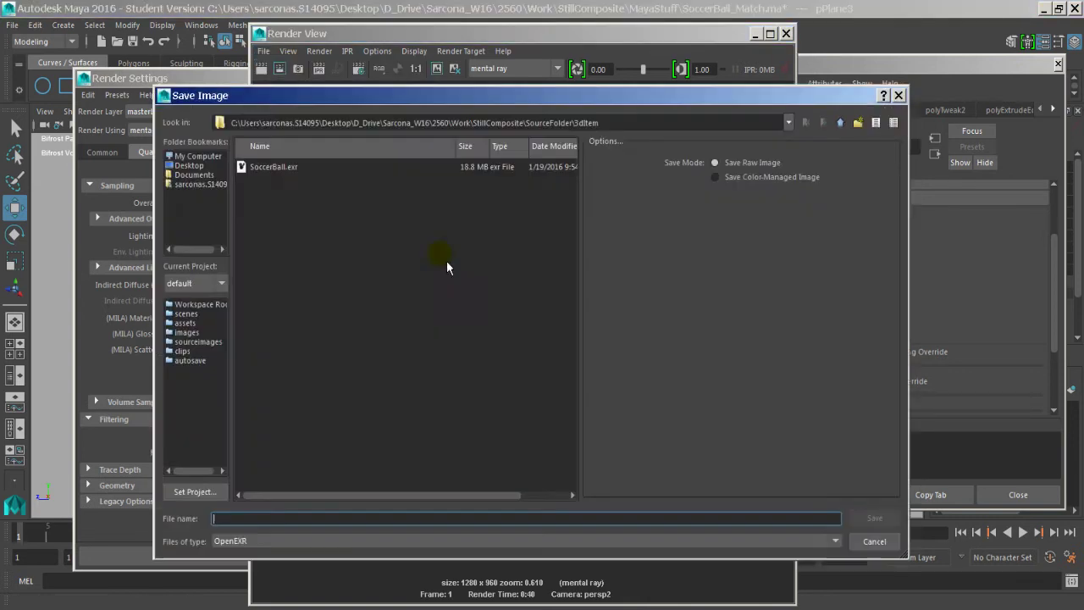
left_click(289, 166)
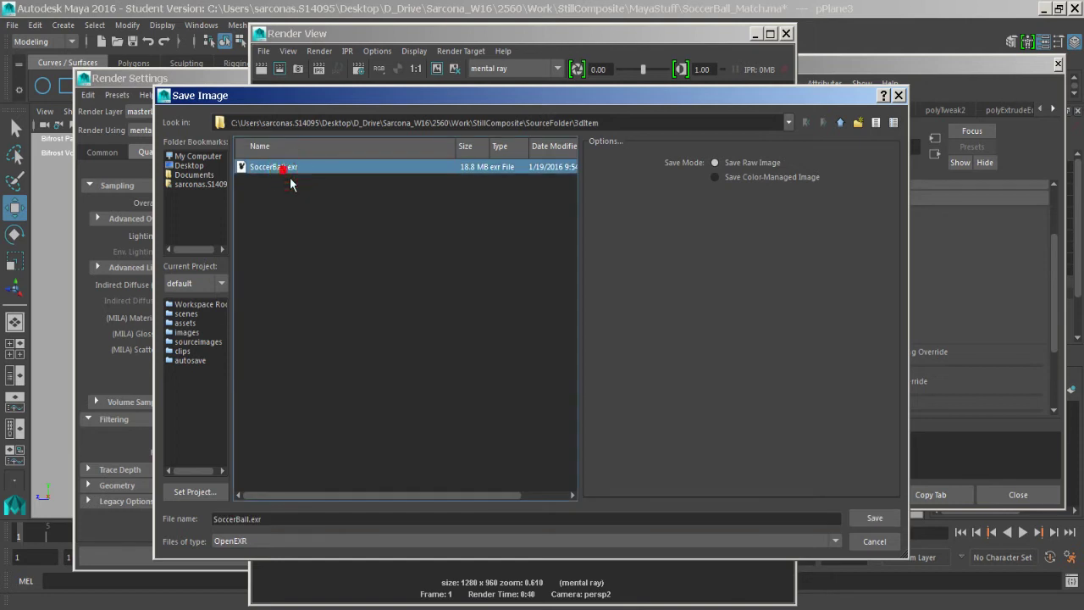
right_click(292, 174)
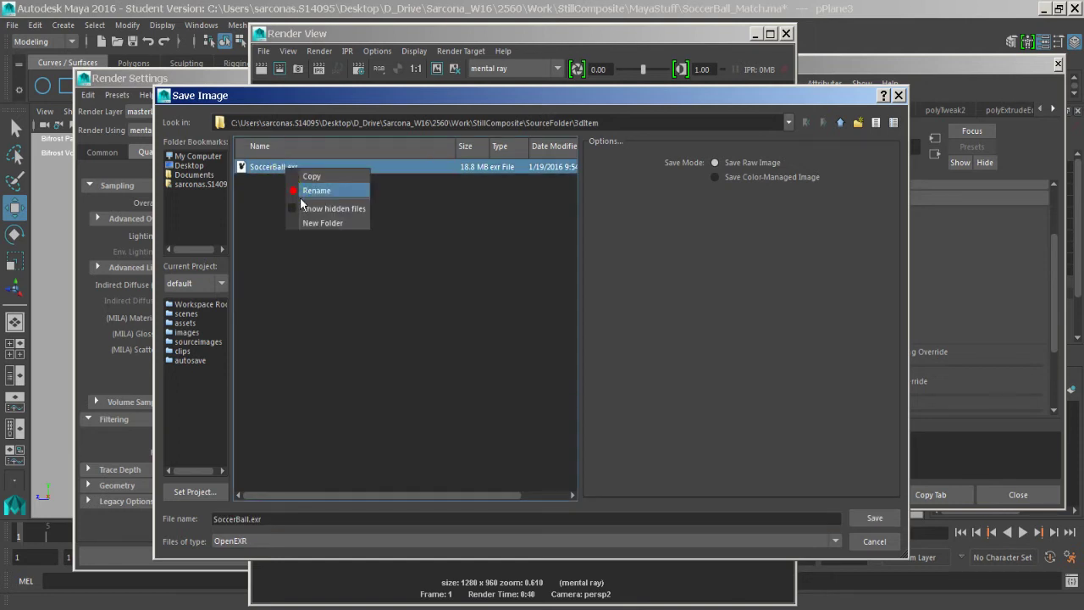
left_click(299, 194)
type("_Reflec")
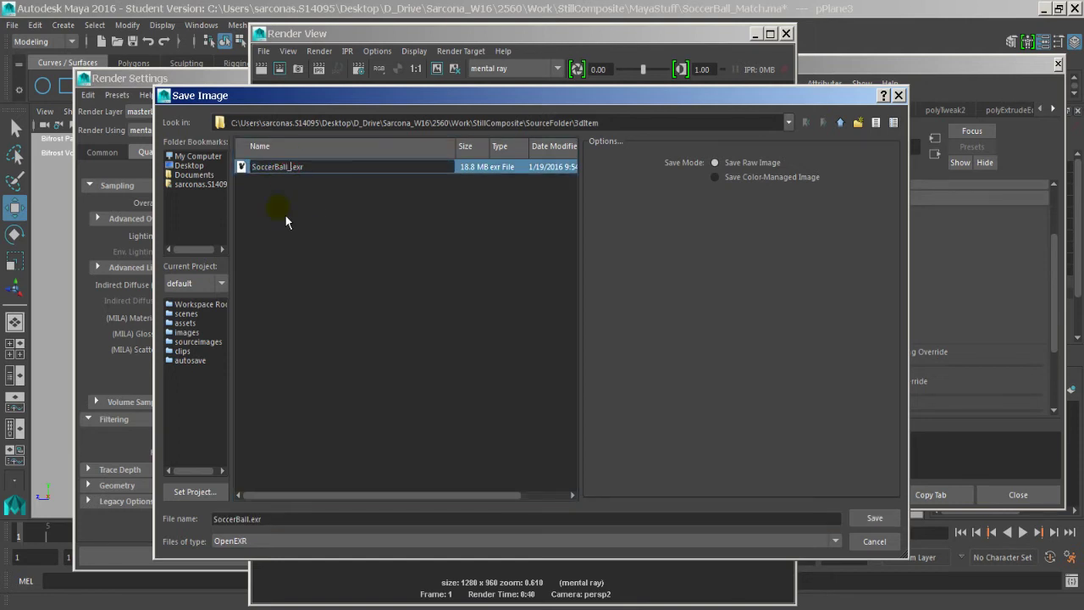
type("tion")
key("Return")
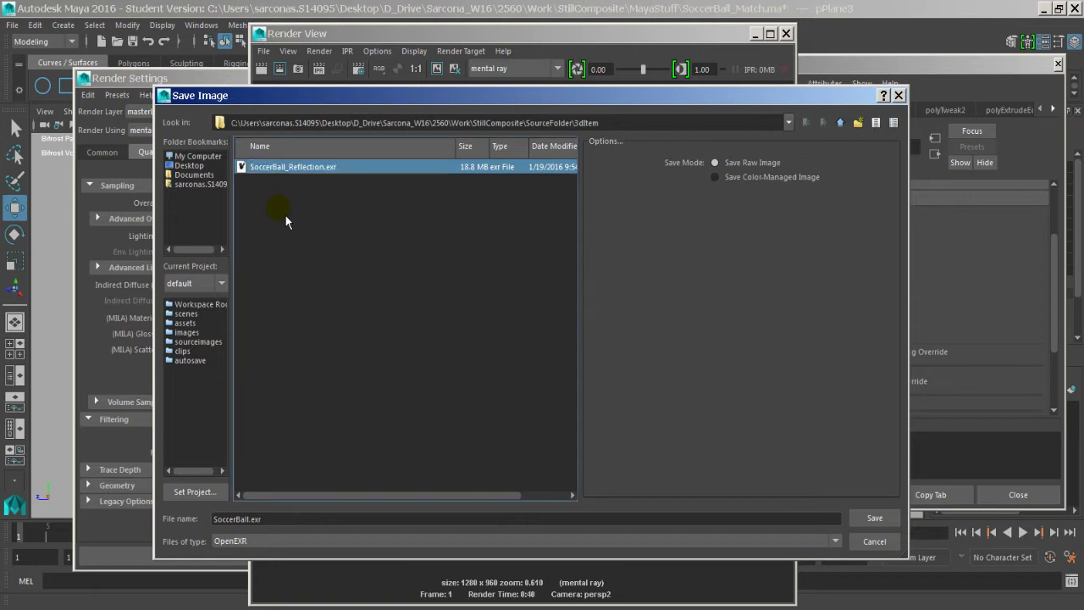
left_click(866, 543)
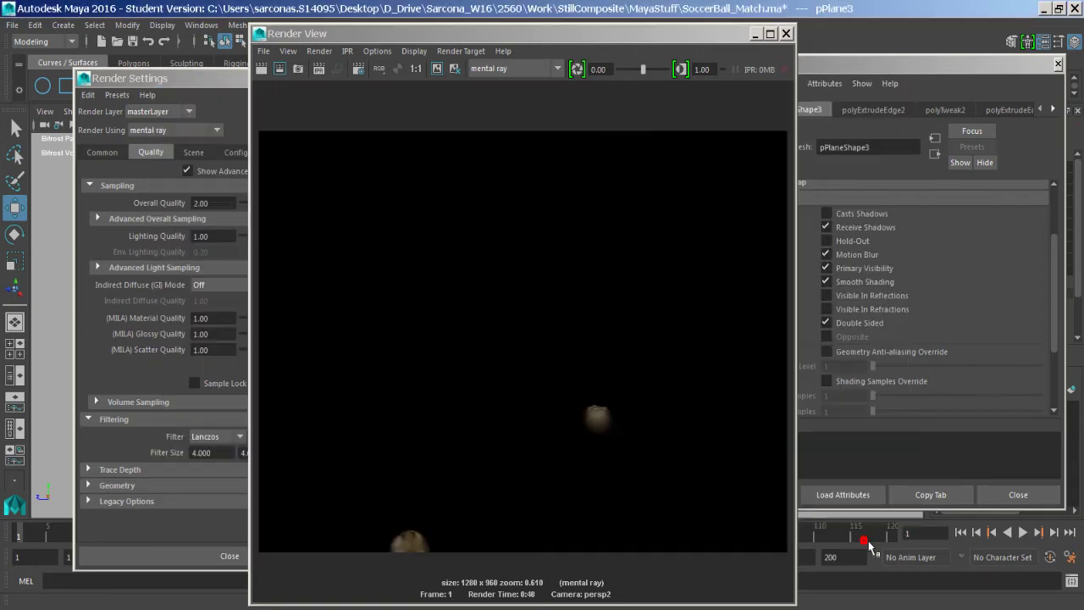
Disable Visible In Reflections and enable Casts Shadows in the render stats of both Old_ball and Old_ball_02
left_click(786, 33)
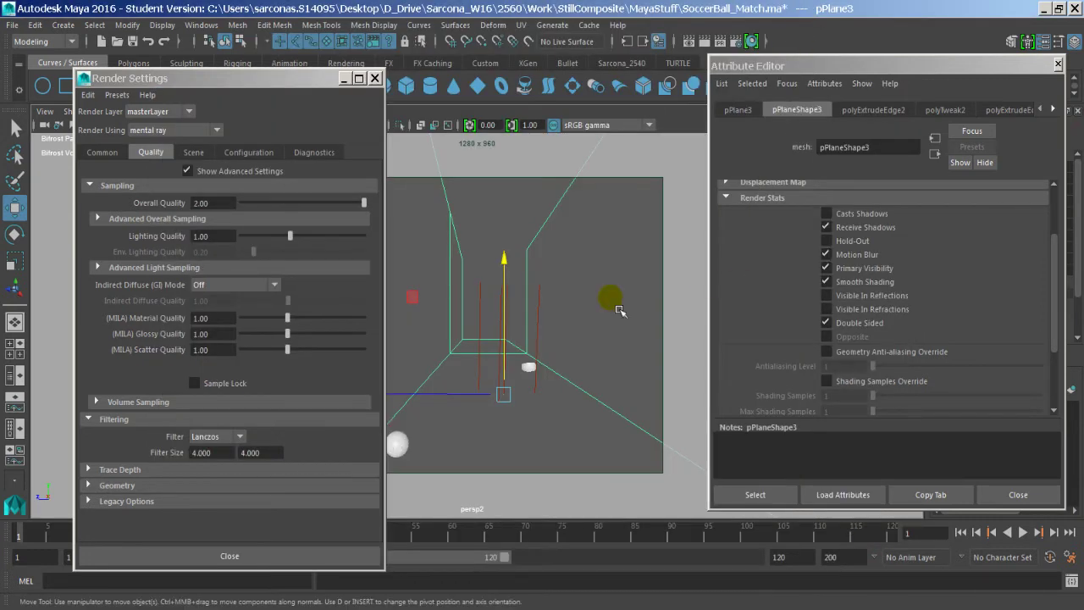
left_click(532, 375)
left_click(397, 441)
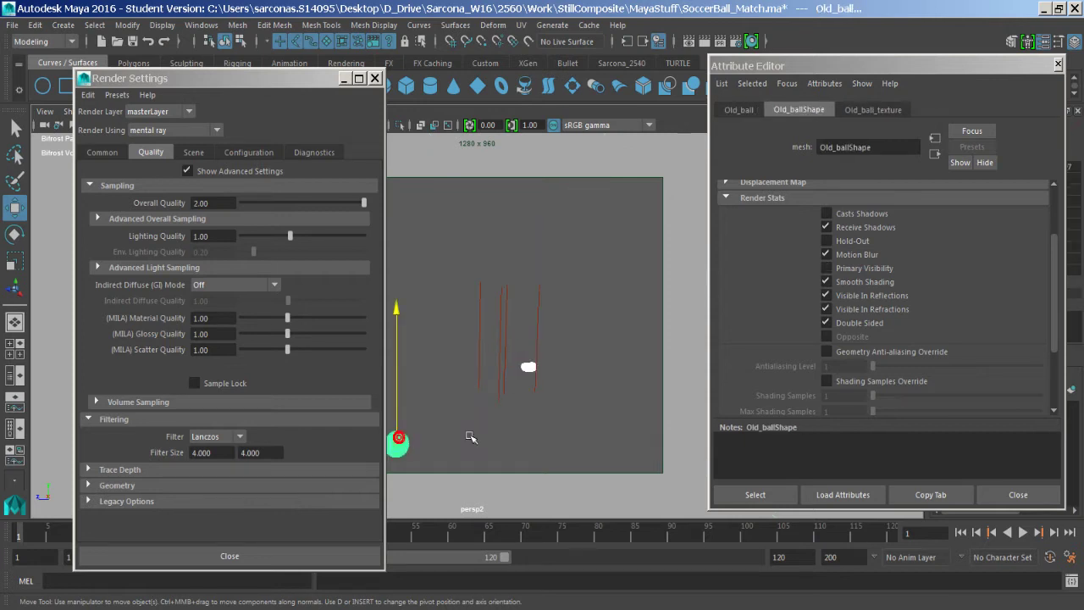
left_click(527, 368)
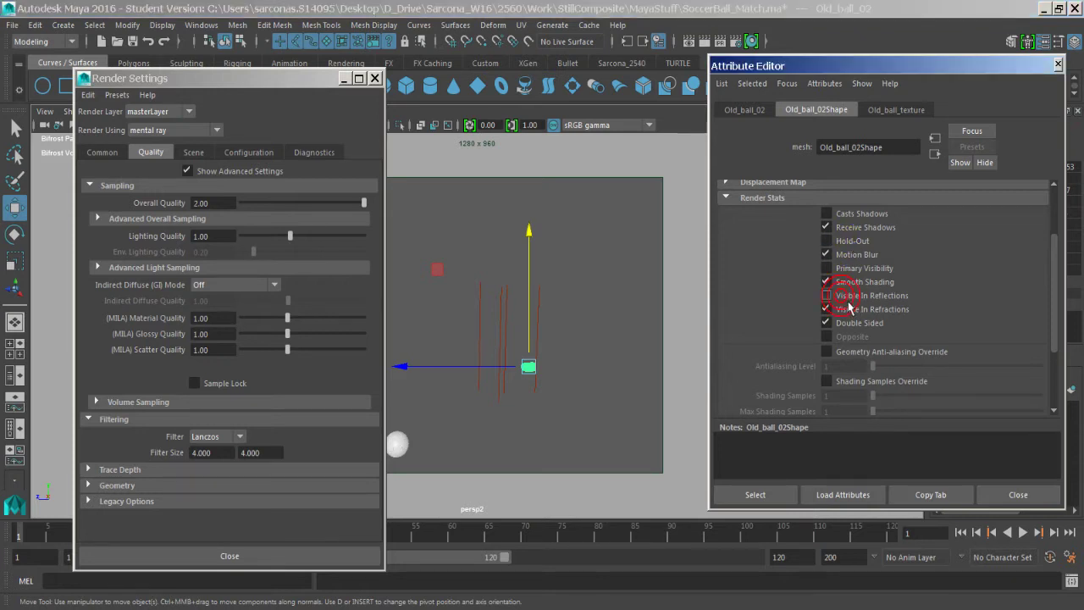
left_click(396, 444)
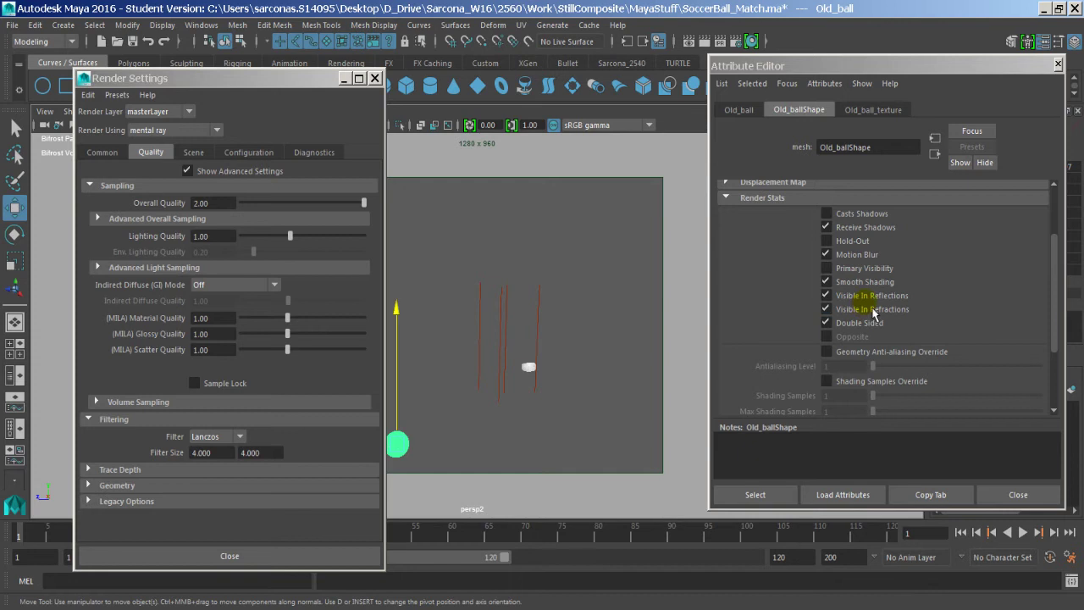
left_click(863, 297)
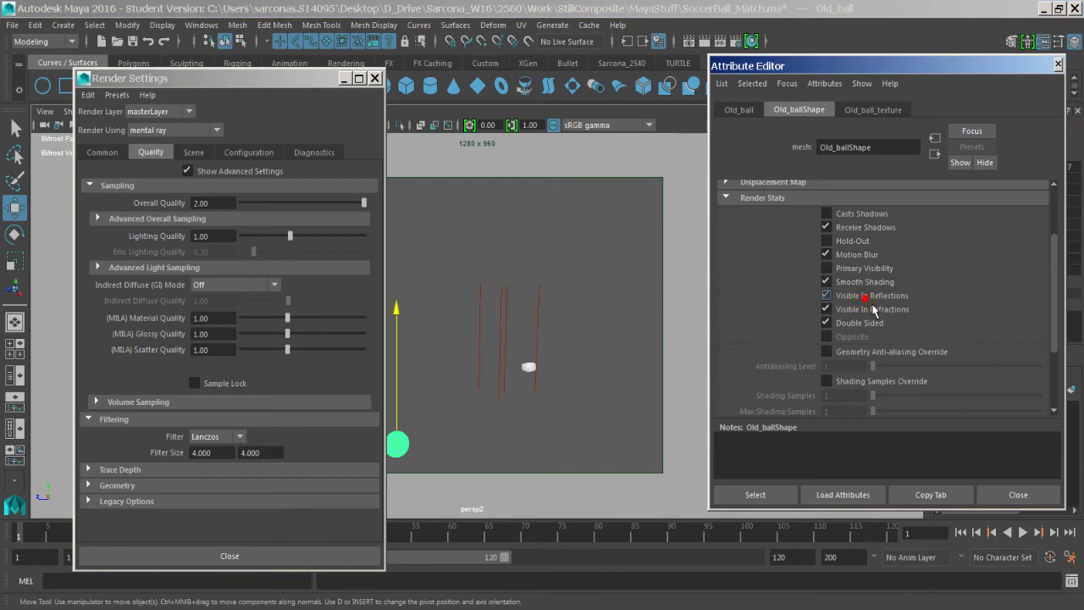
left_click(851, 214)
left_click(529, 366)
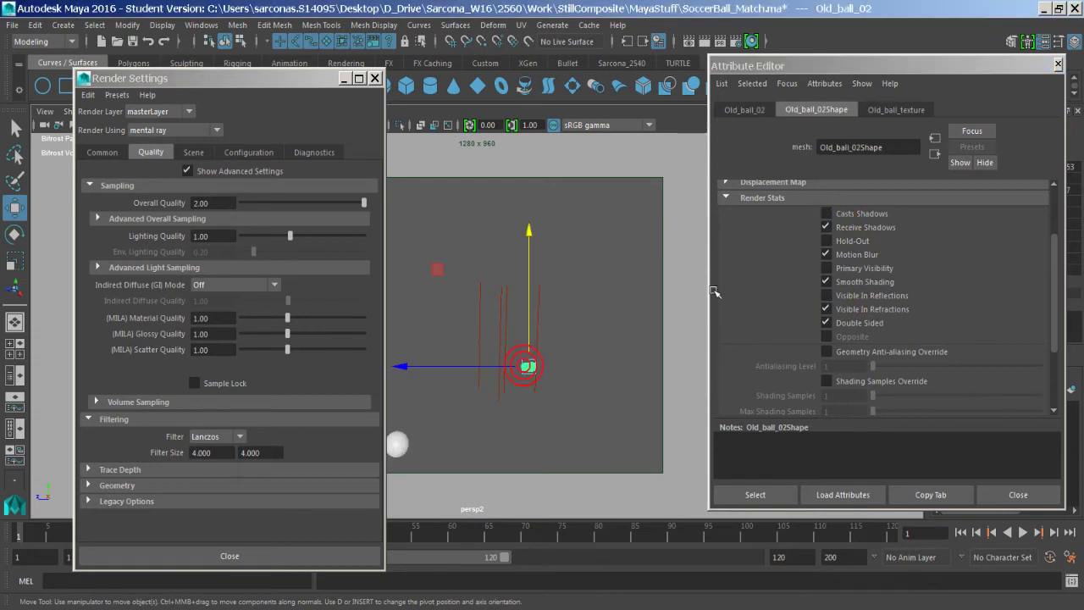
left_click(827, 214)
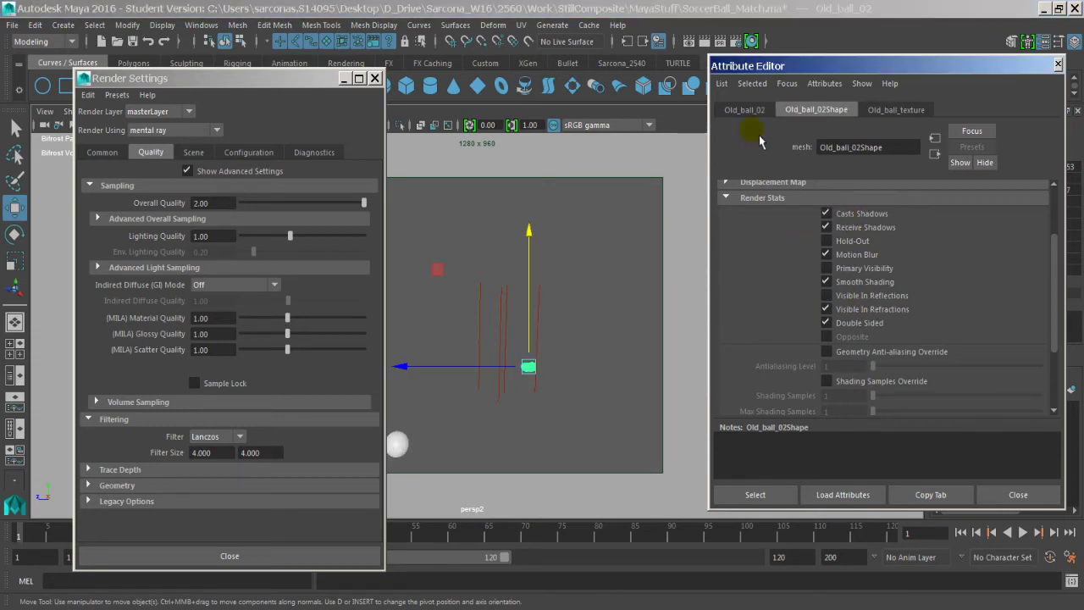
Re-render the persp2 camera view with mental ray and compare the image's RGB and alpha channels
left_click(692, 41)
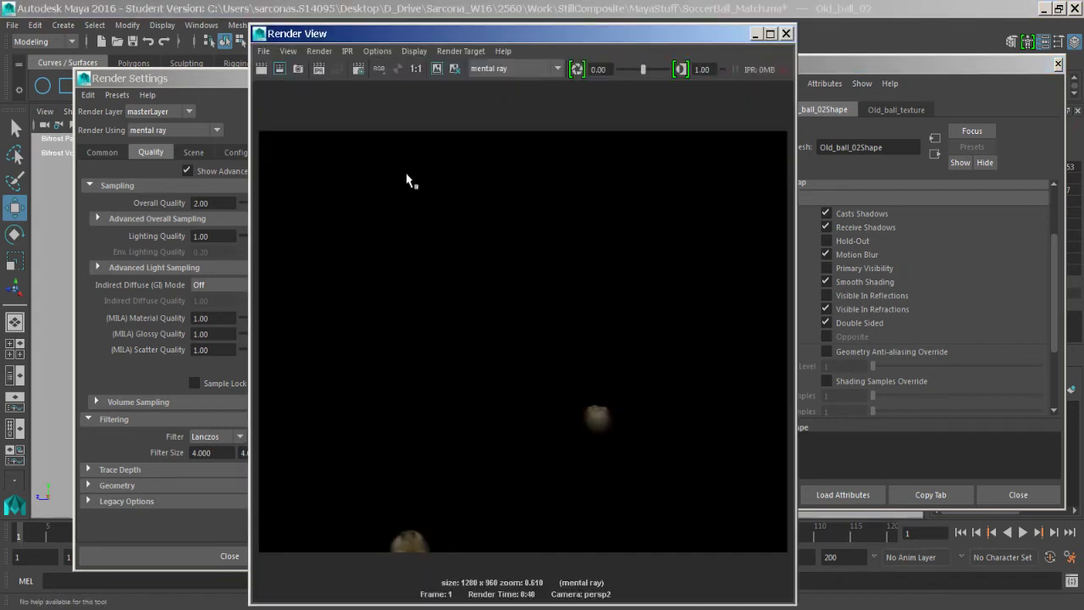
left_click(264, 69)
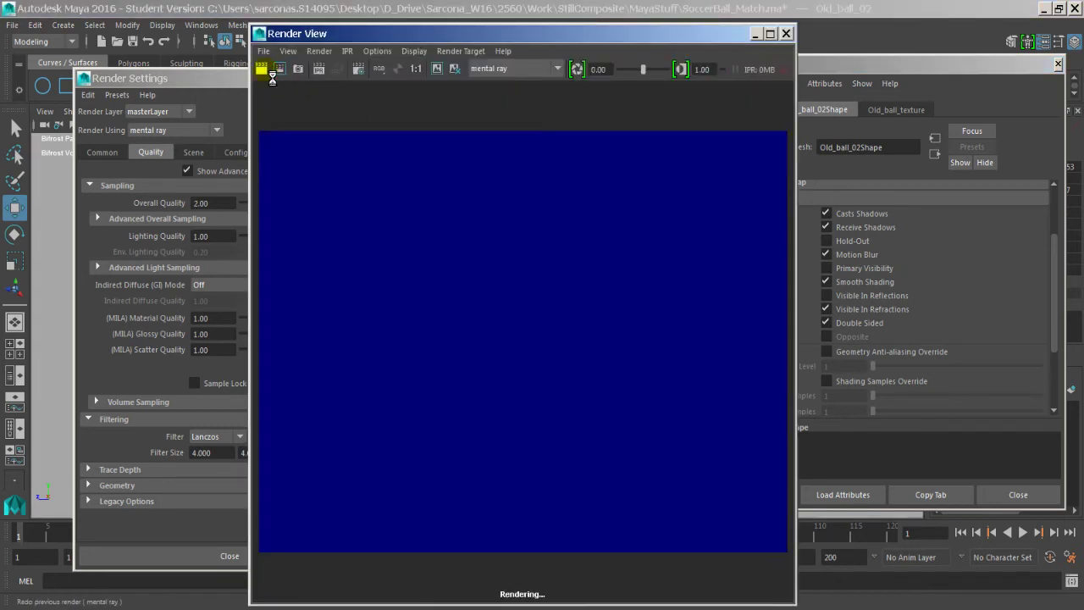
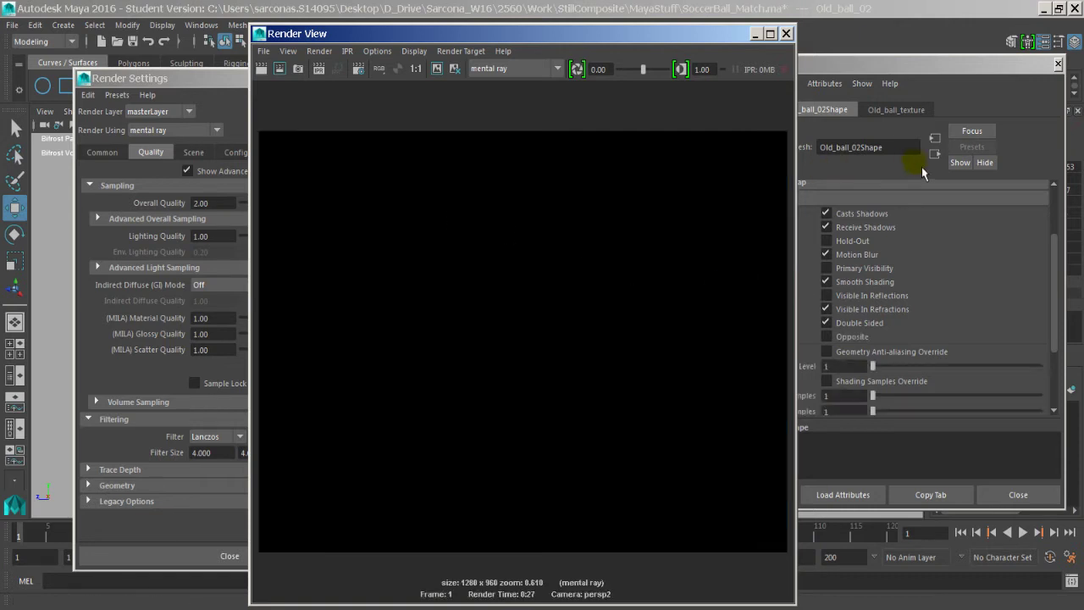
left_click(395, 69)
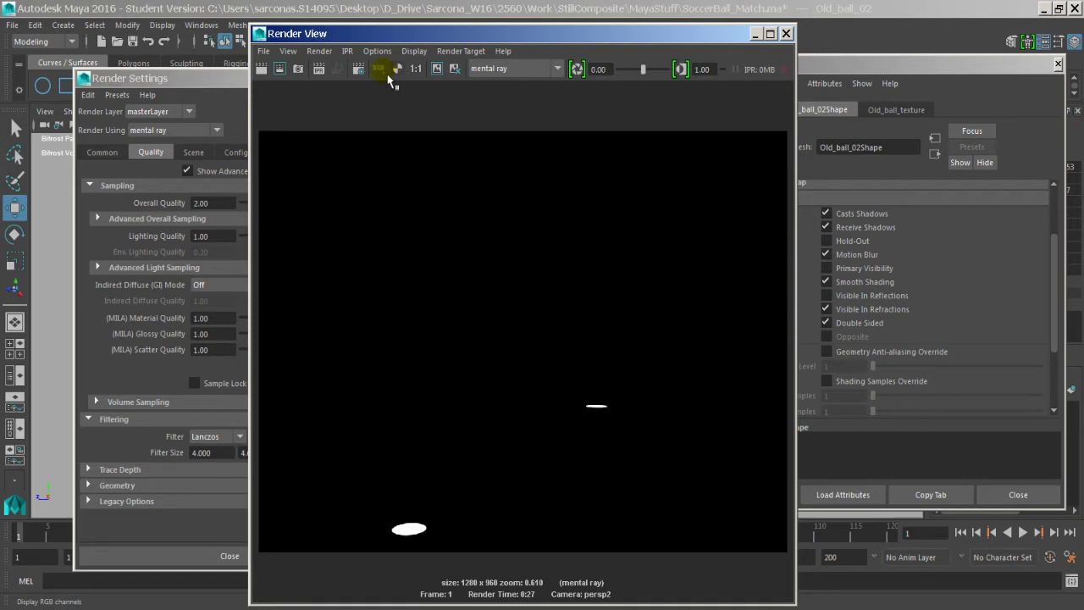
left_click(381, 70)
left_click(396, 69)
left_click(384, 72)
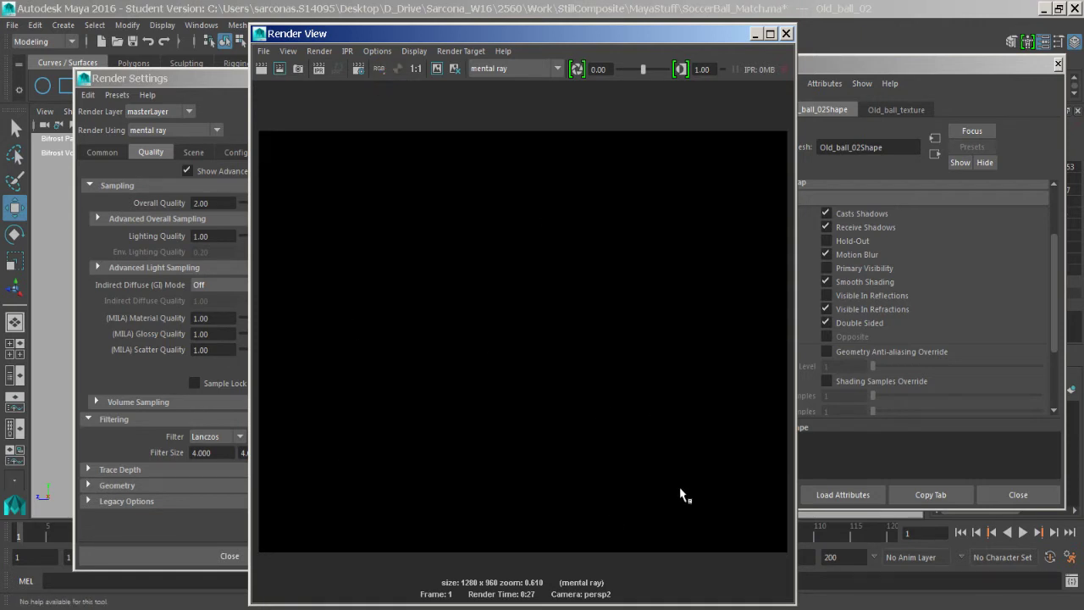
left_click(401, 74)
Examine the edges of both ball shadows in the alpha channel up close, check the RGB display, and close the render window
scroll(562, 461, "up", 6)
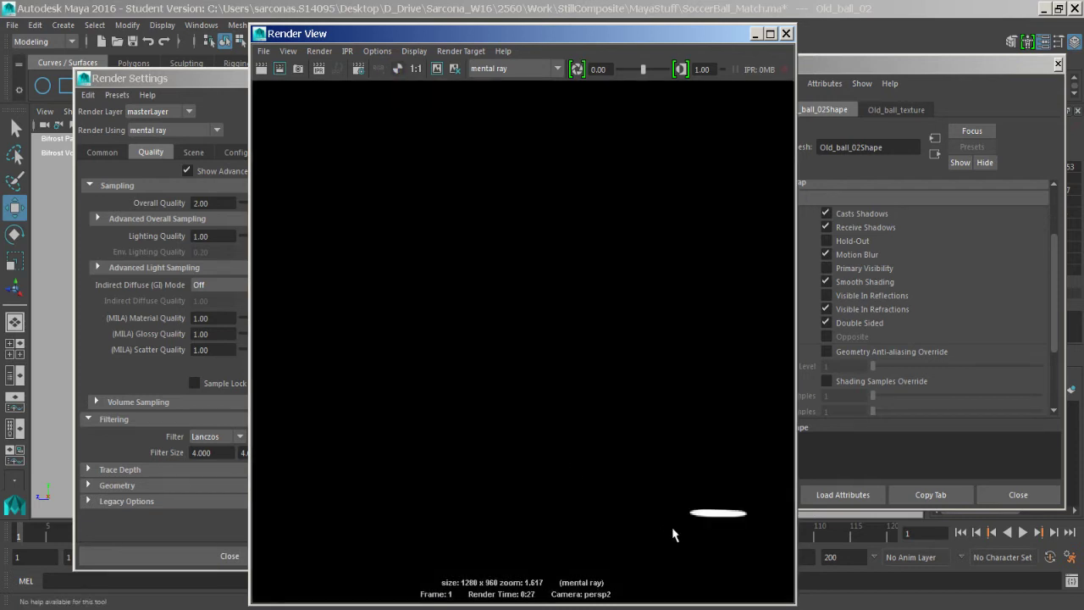
middle_click_drag(672, 527, 529, 334, "alt")
scroll(527, 339, "up", 3)
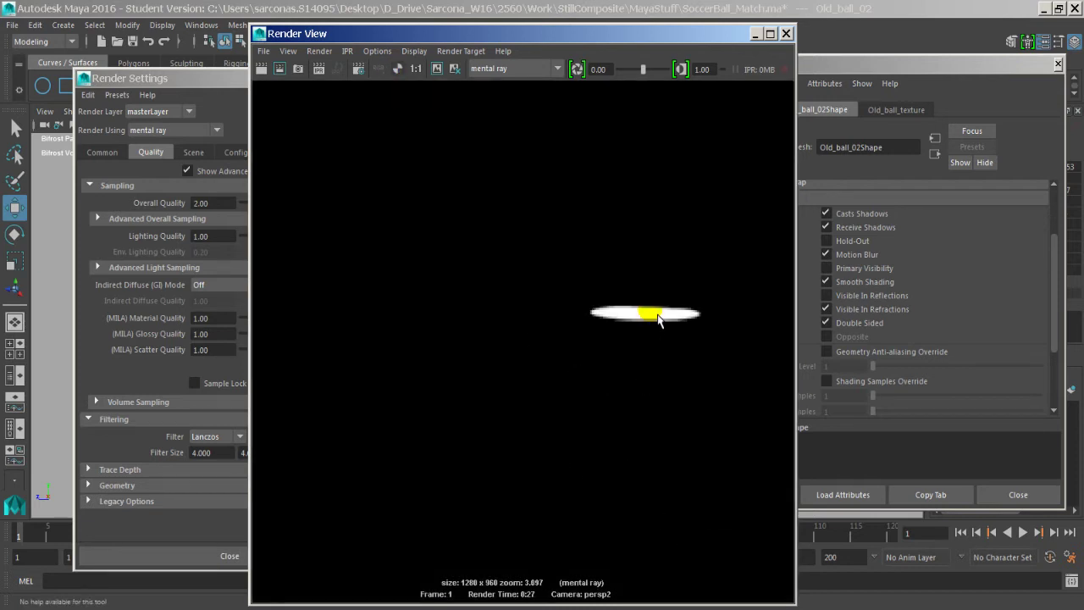
scroll(506, 445, "down", 1)
middle_click_drag(506, 446, 723, 308, "alt")
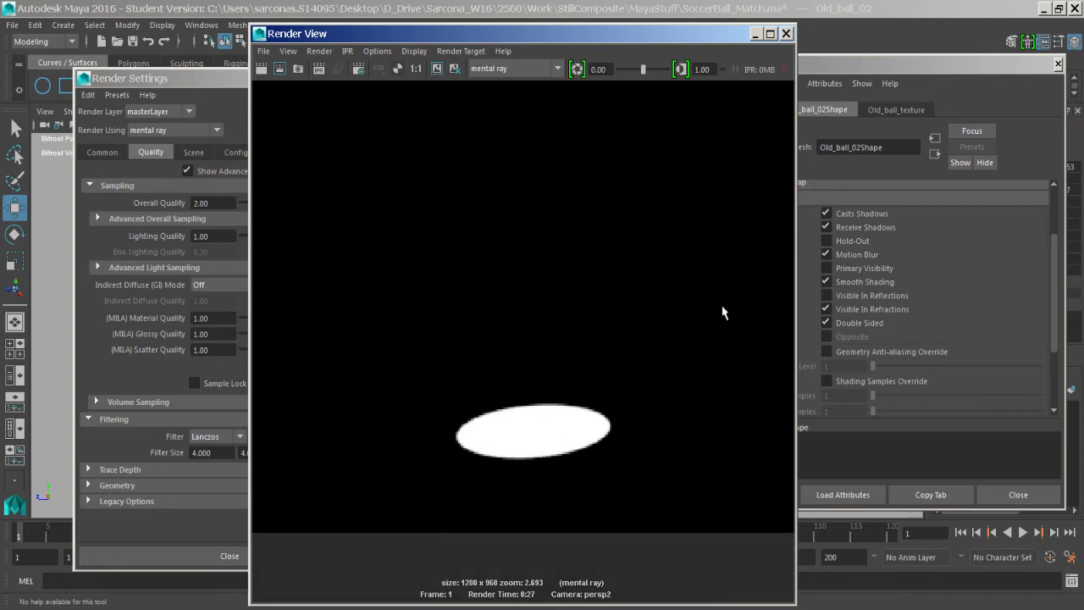
left_click(380, 69)
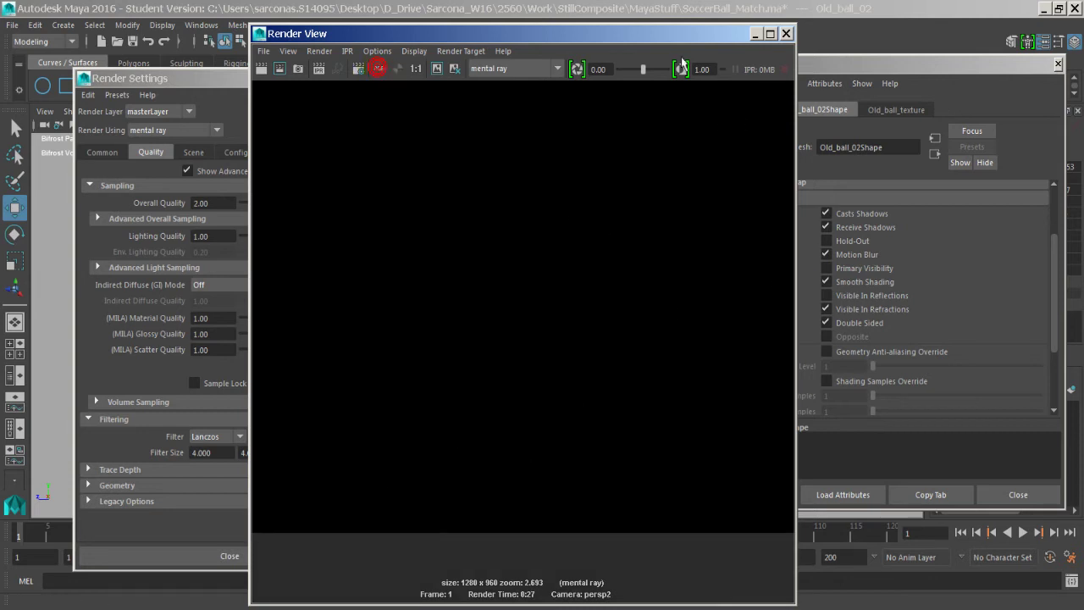
left_click(787, 33)
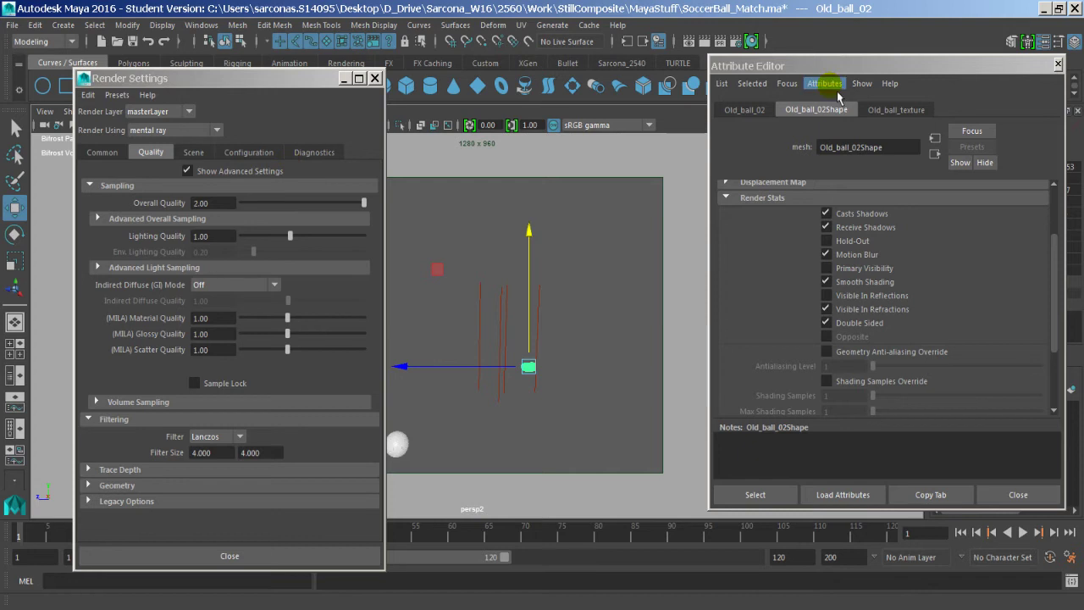
Set directionalLight2's raytrace shadow Light Angle to 10 and its Shadow Rays to 20
left_click(506, 305)
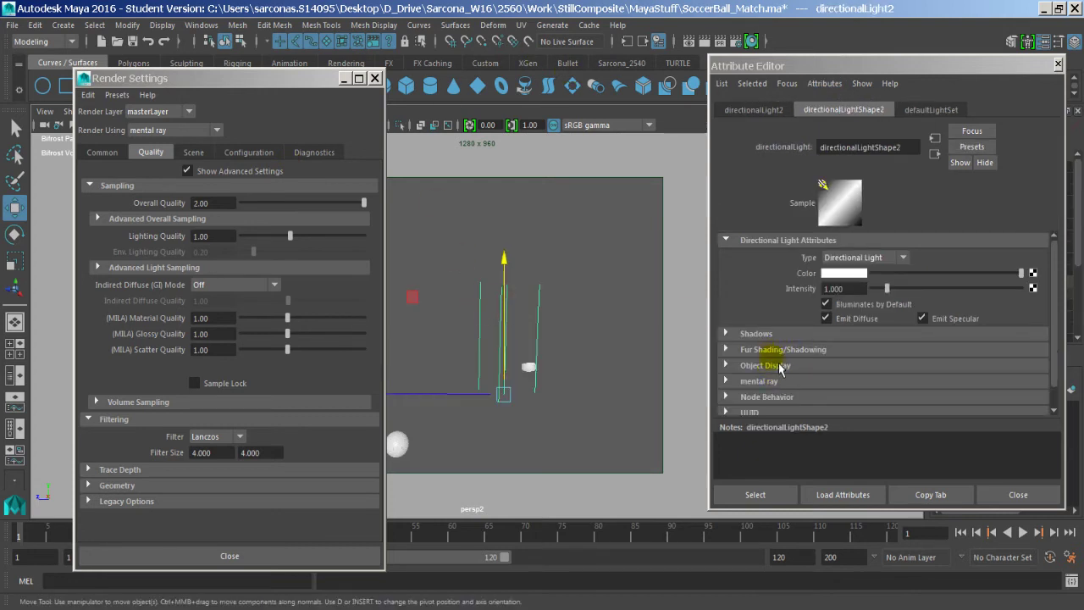
left_click(758, 332)
left_click(789, 363)
left_click(790, 379)
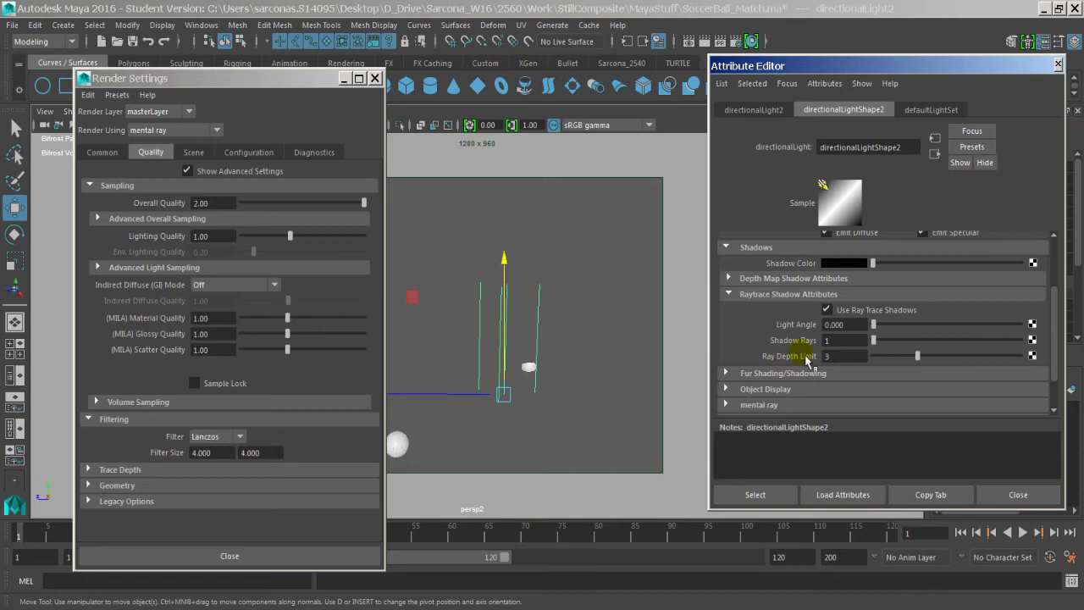
left_click(827, 309)
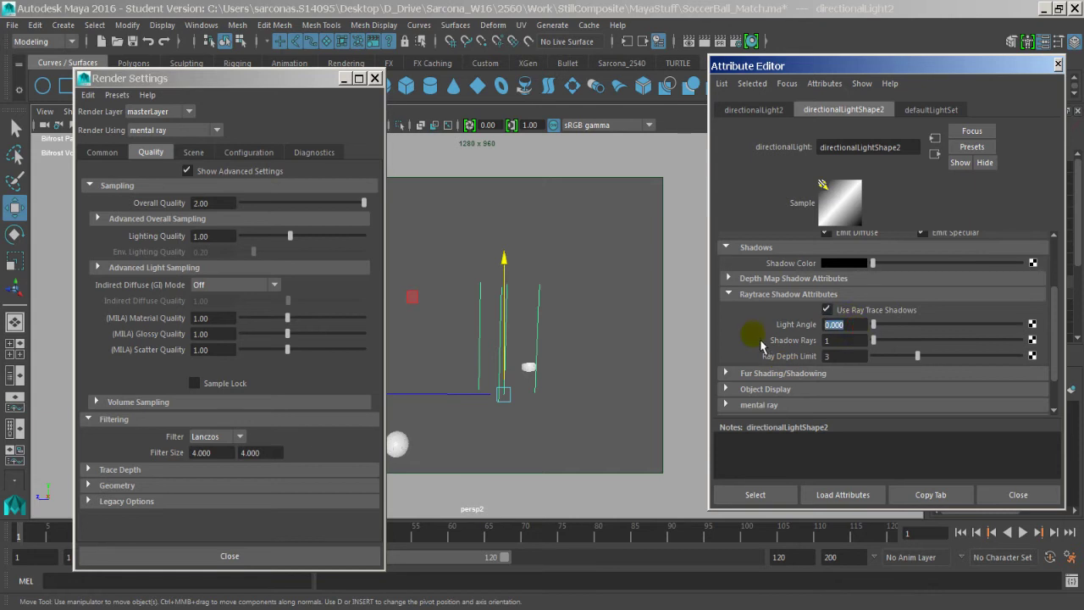
type("20")
key("Return")
type("10")
key("Return")
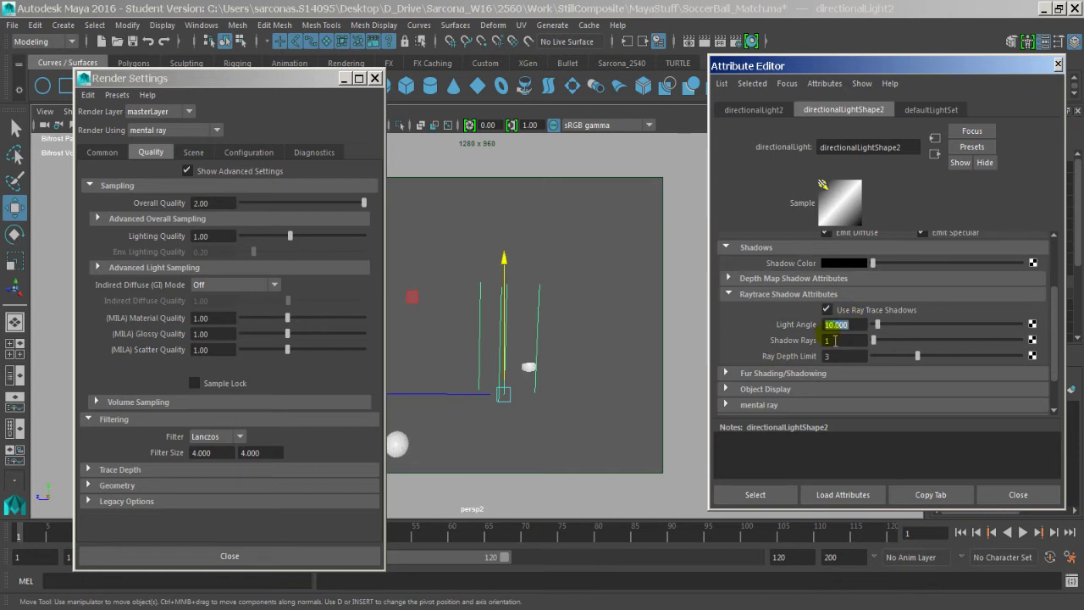
key("Tab")
type("20")
key("Return")
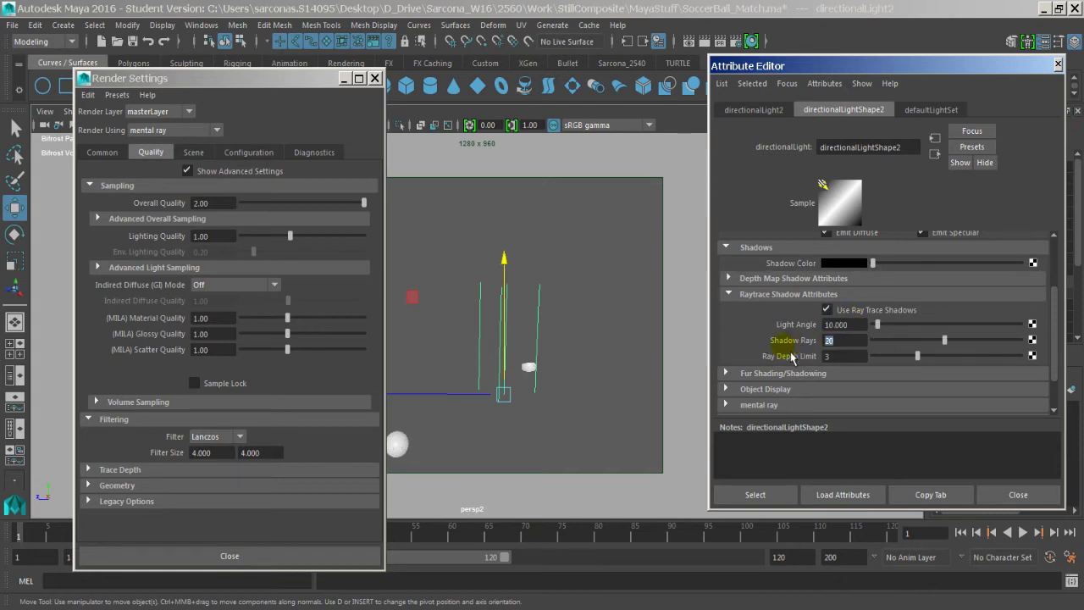
Render the view again with the softened light and inspect the near ball's shadow edge in the alpha channel
left_click(688, 41)
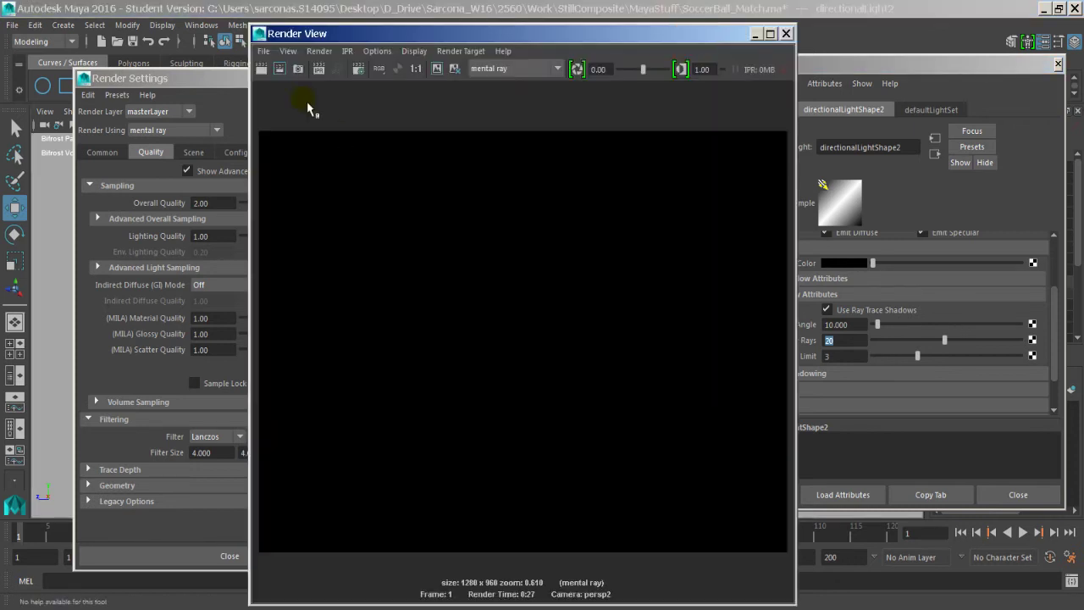
left_click(261, 68)
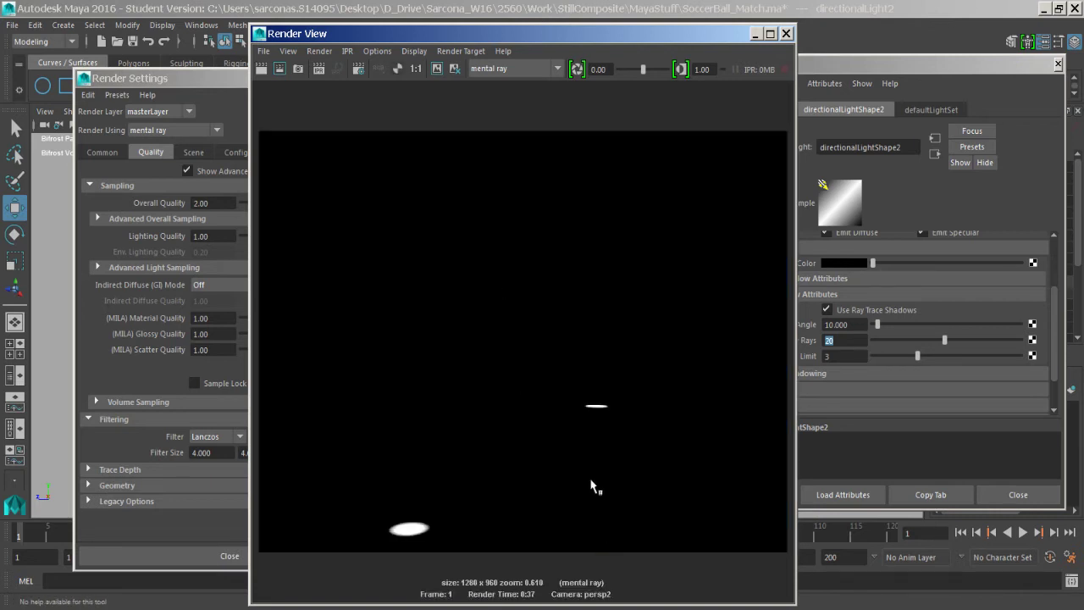
scroll(592, 486, "up", 3)
middle_click_drag(518, 499, 670, 289, "alt")
middle_click_drag(471, 436, 542, 345, "alt")
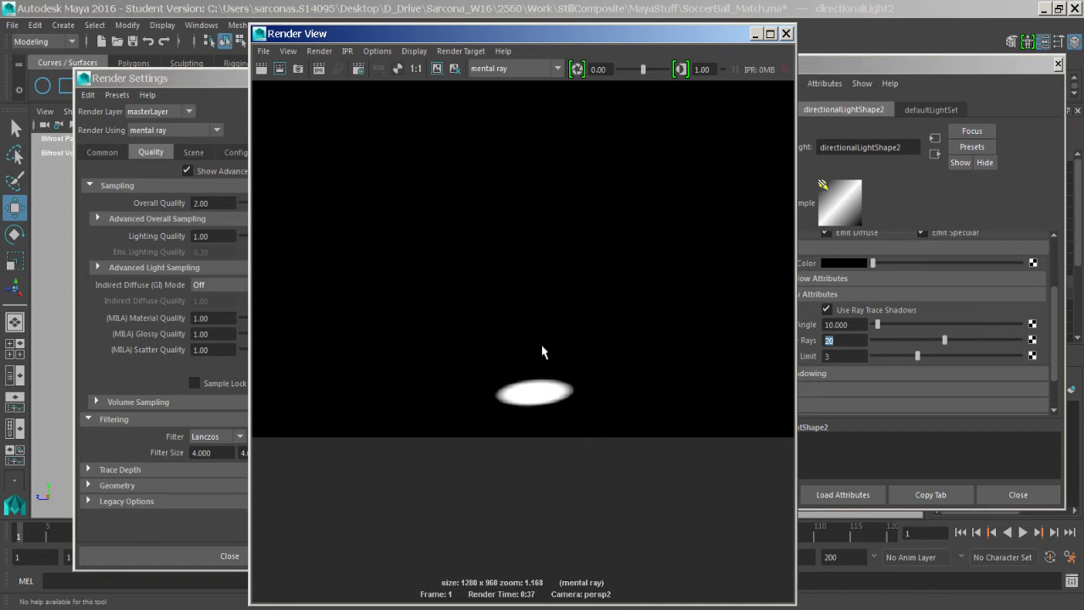
scroll(542, 355, "up", 3)
left_click(552, 430)
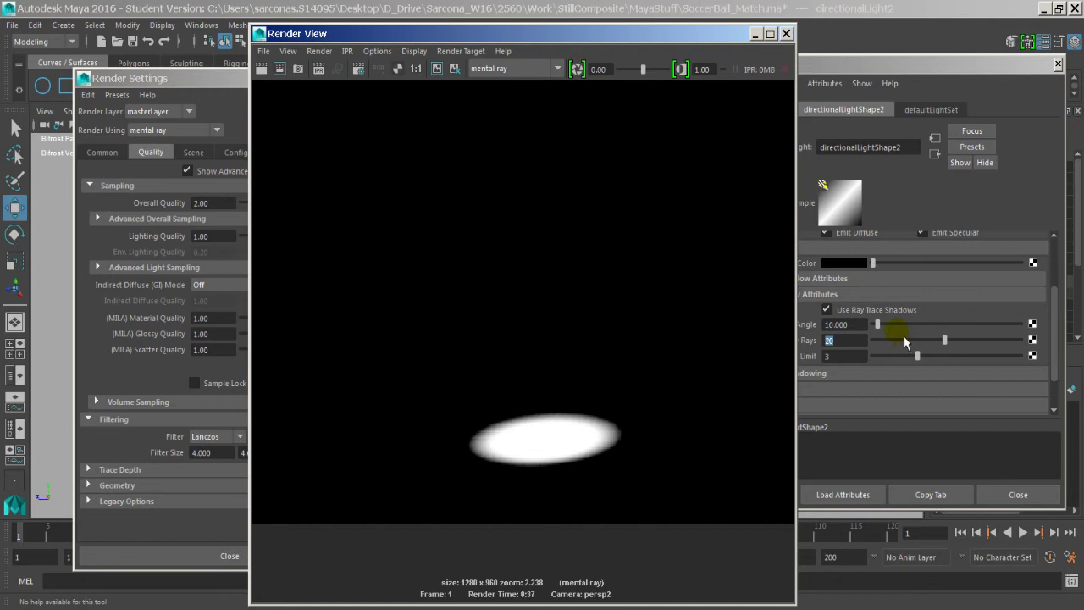
Set the directional light's raytrace shadow Light Angle to 50
left_click(859, 327)
left_click_drag(864, 334, 783, 346)
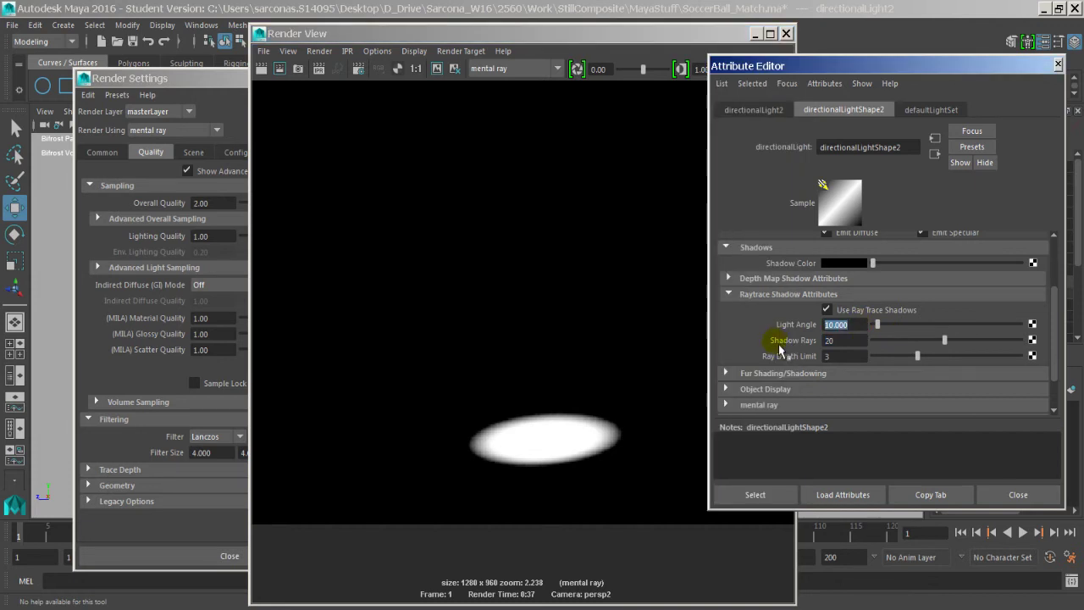
type("50")
left_click(834, 341)
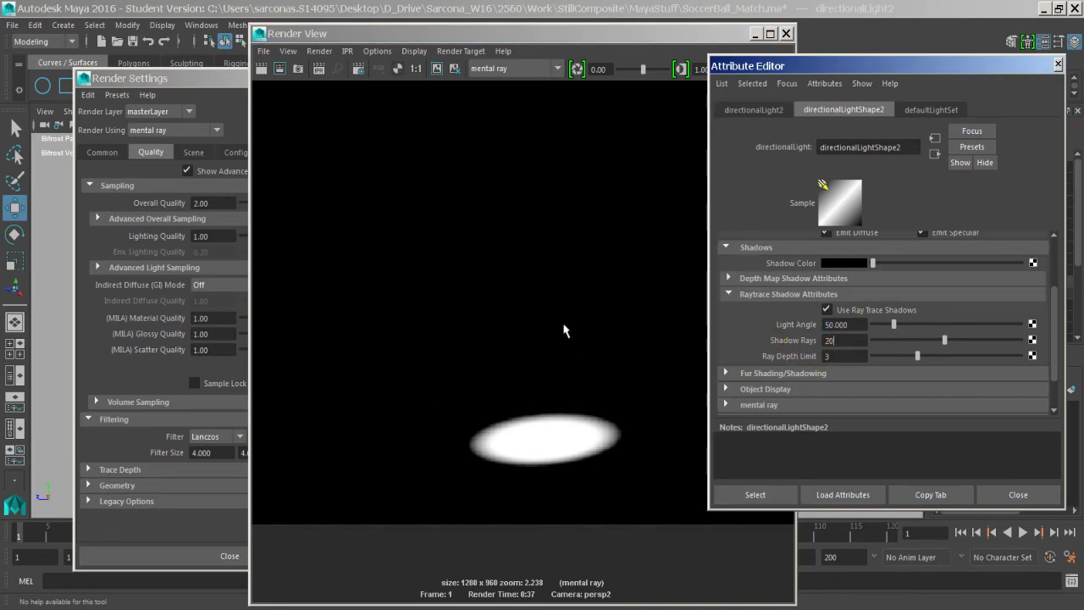
Save the rendered shadow image as a raw OpenEXR file named SoccerBall_Shadow in the 3dItem folder, and close the render window
scroll(566, 331, "down", 5)
left_click(418, 69)
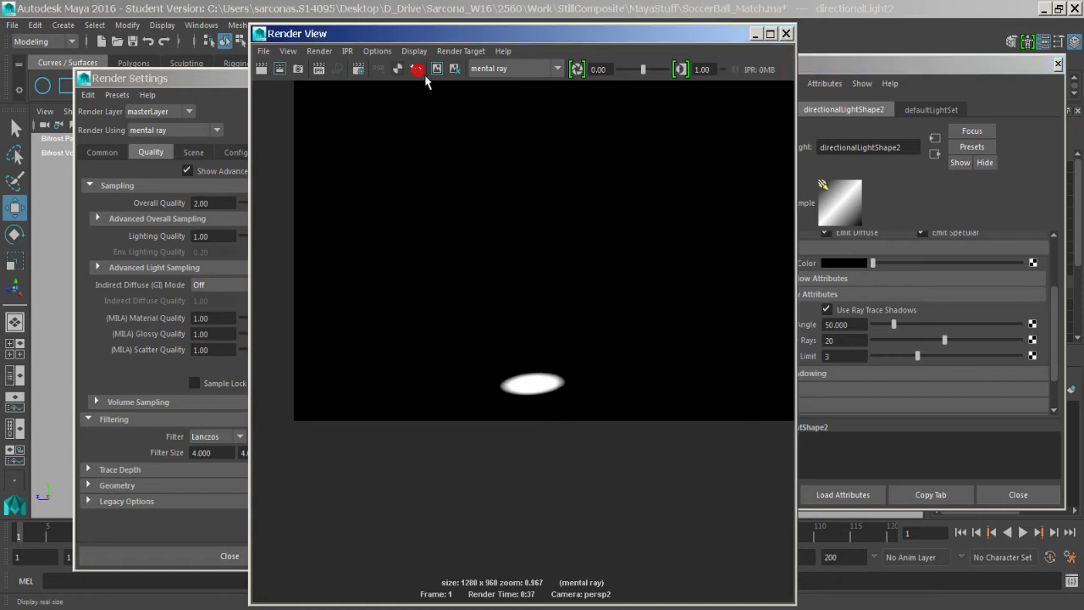
scroll(443, 166, "down", 3)
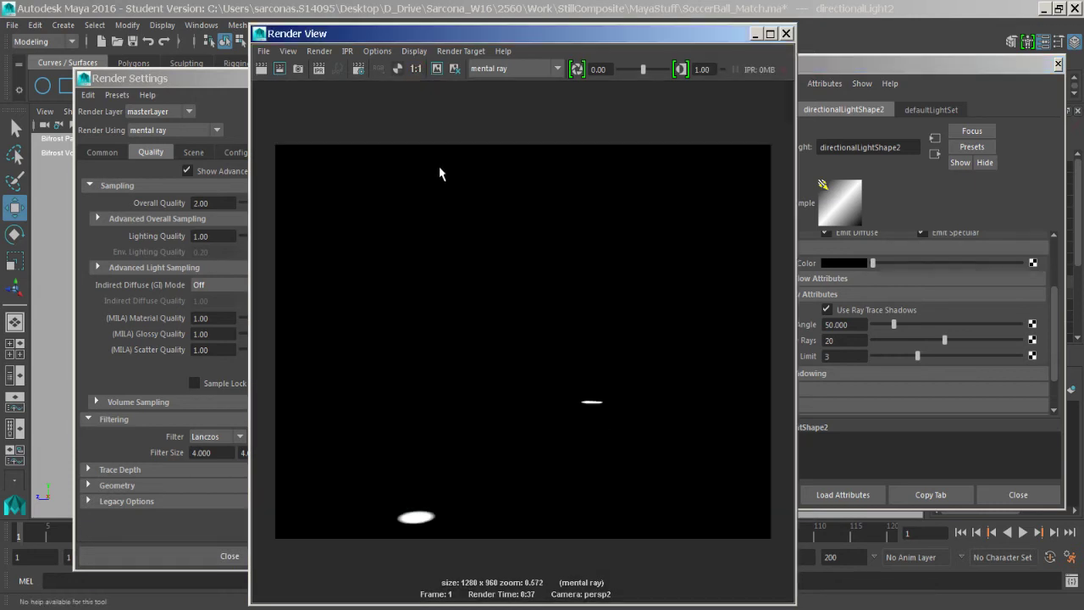
left_click(263, 51)
left_click(343, 90)
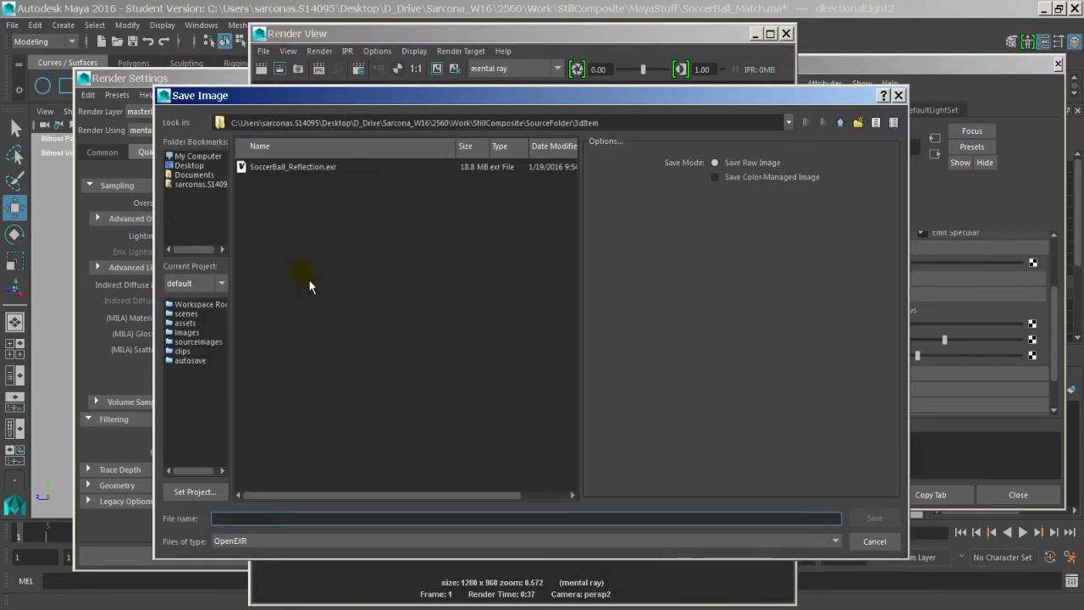
type("SoccerB")
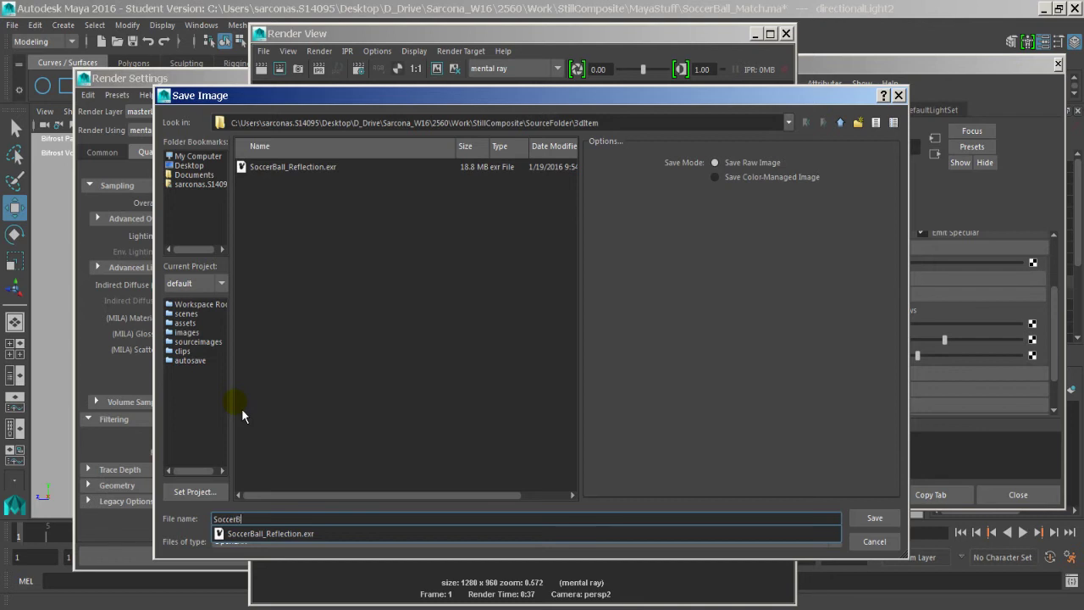
type("all_Shadow")
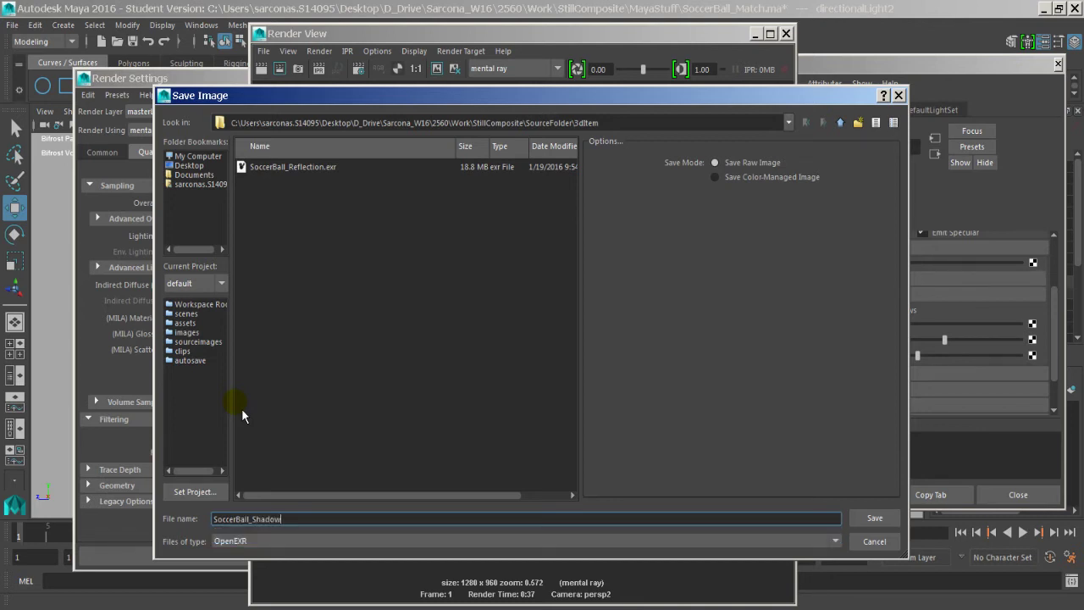
key("Return")
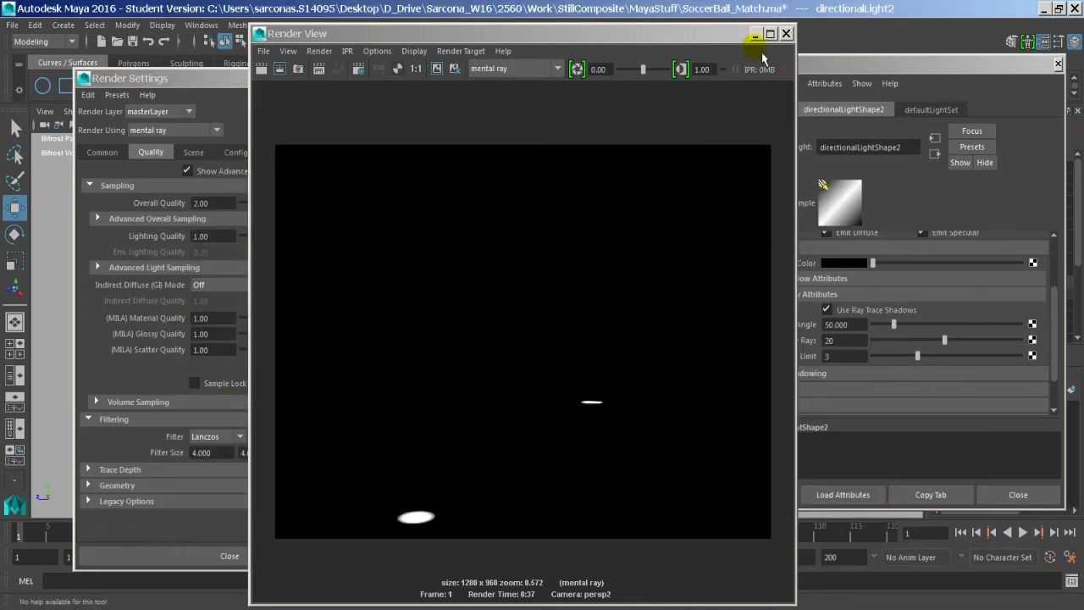
left_click(785, 33)
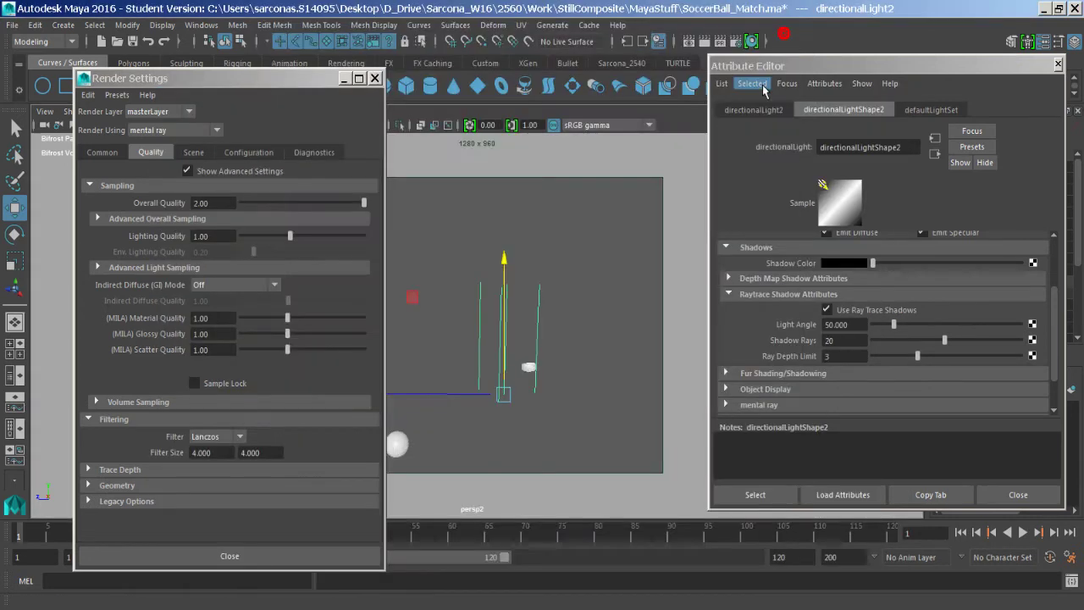
Turn off Casts Shadows and turn on Primary Visibility in the Render Stats of both soccer balls
left_click(530, 371)
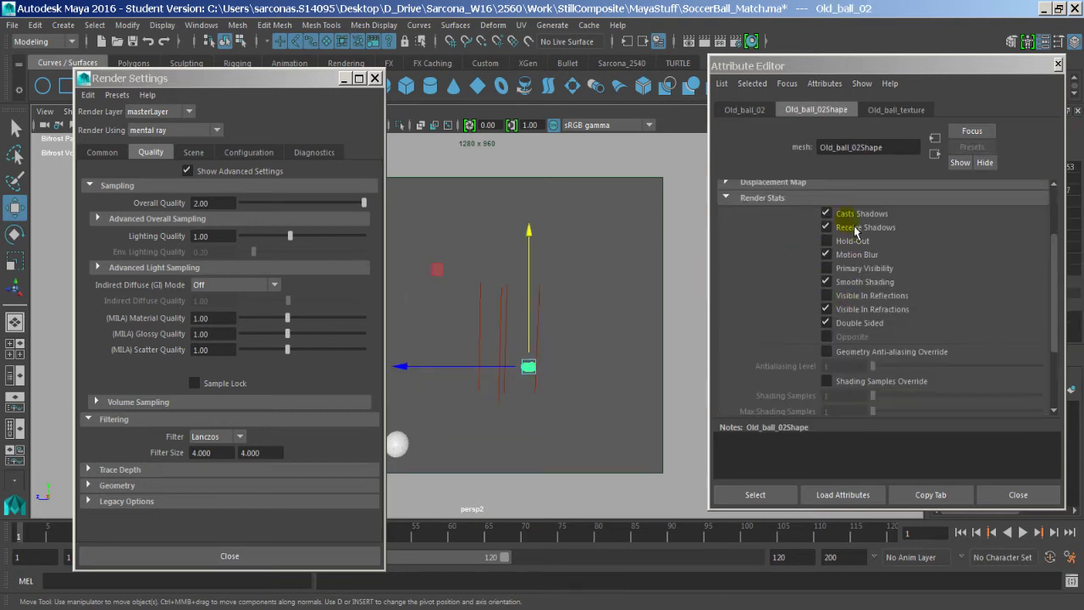
left_click(827, 213)
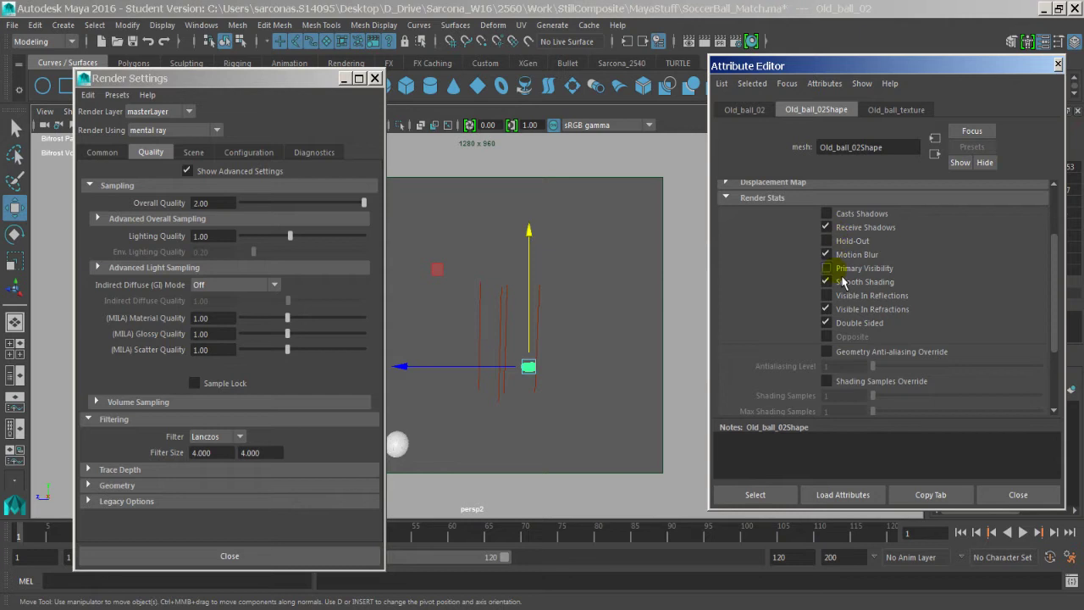
left_click(397, 444)
left_click(827, 213)
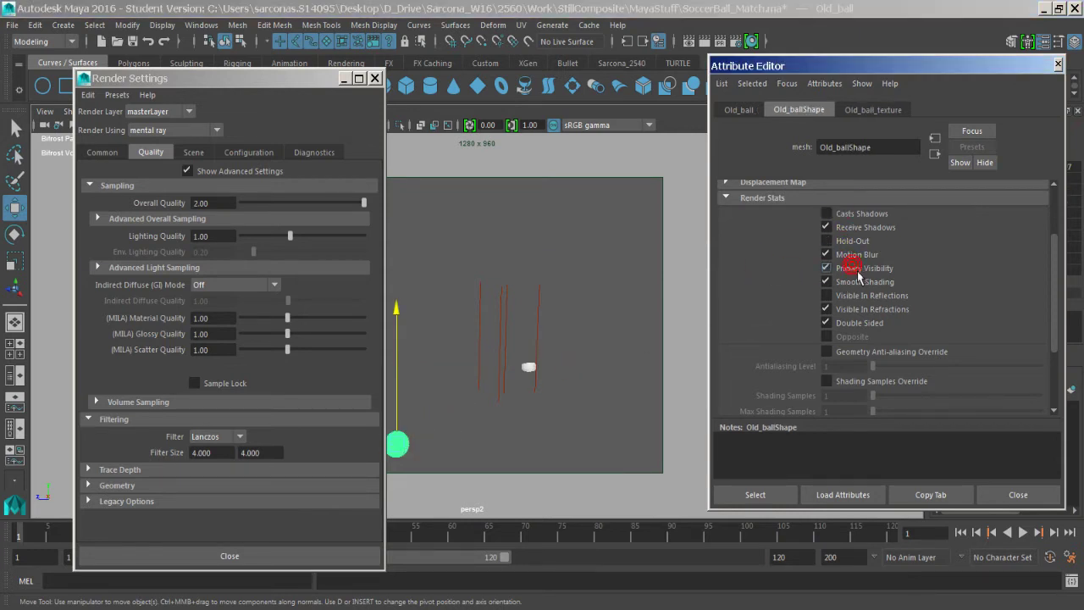
Render a region enclosing both balls, check its alpha and colour channels, and close the render window
left_click(689, 40)
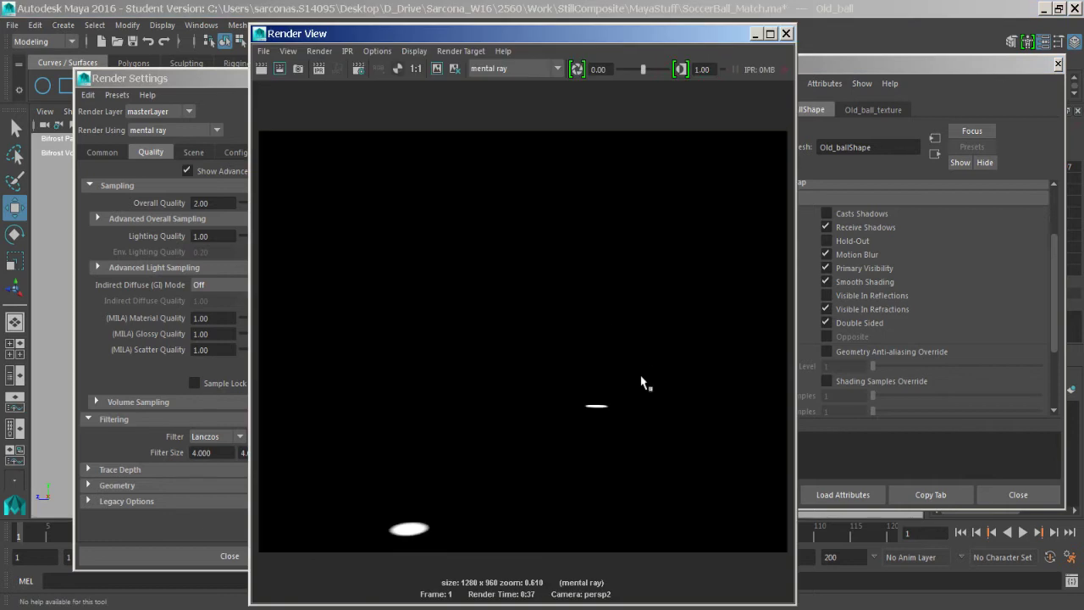
left_click_drag(640, 365, 350, 551)
left_click(279, 68)
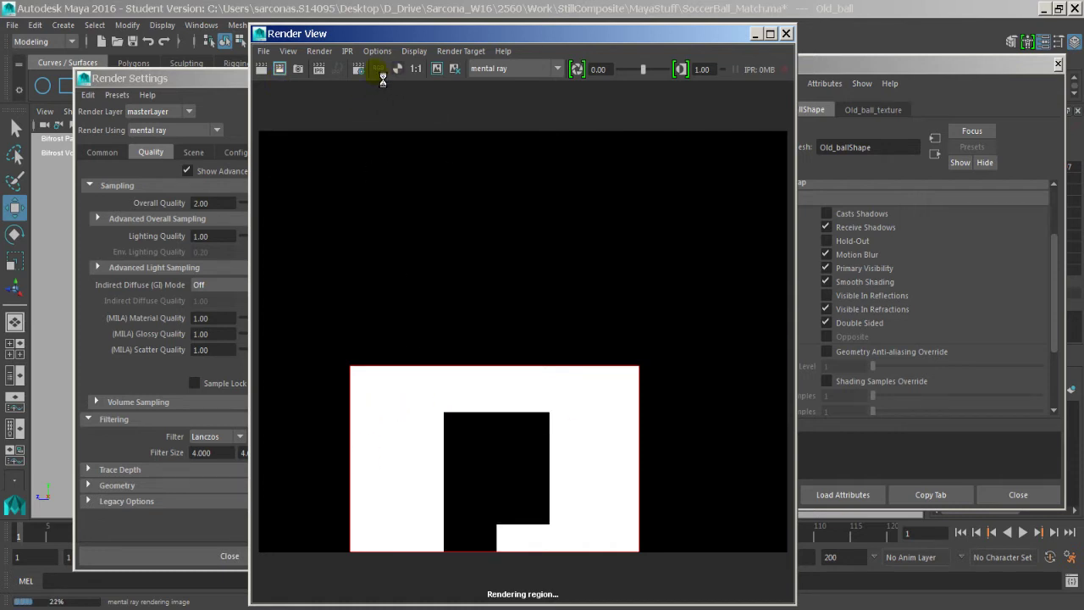
left_click(535, 394)
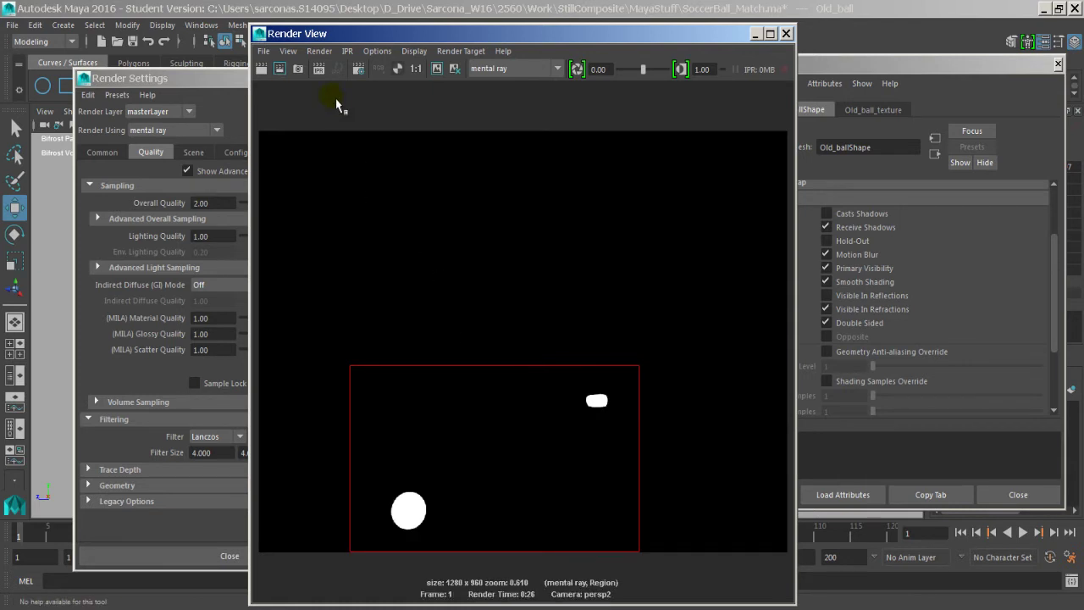
left_click(380, 70)
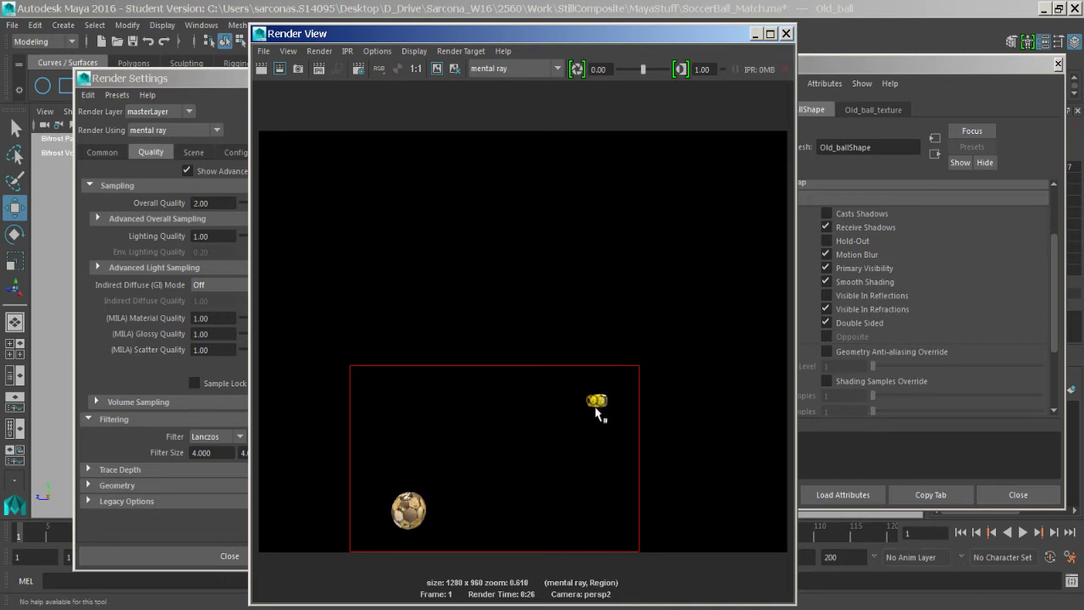
left_click(787, 33)
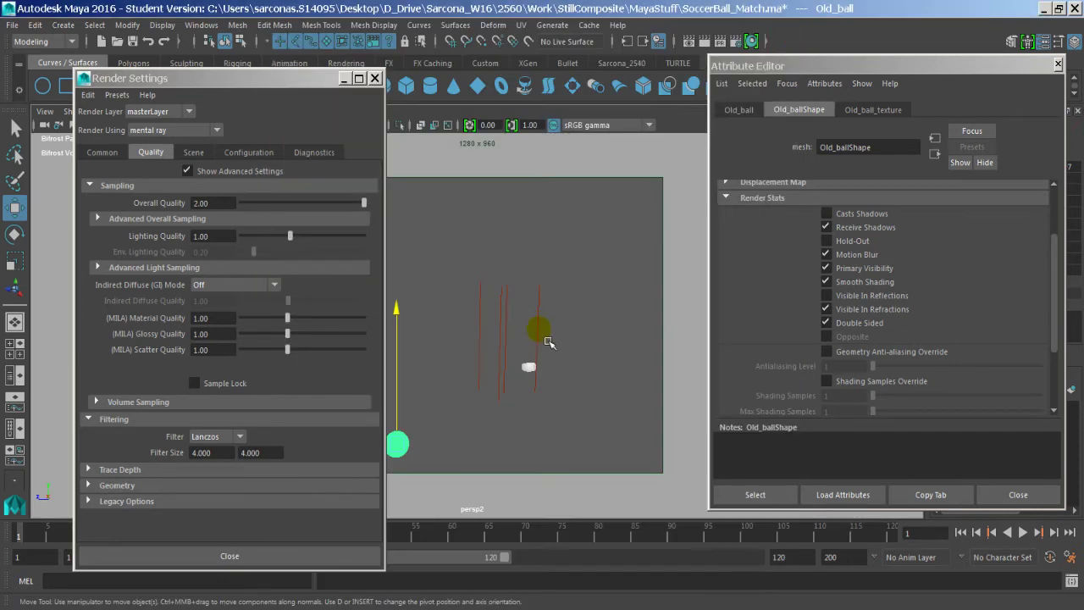
Lower the Ambient Color of Old_ball_texture to black and bring up the last render
left_click(884, 109)
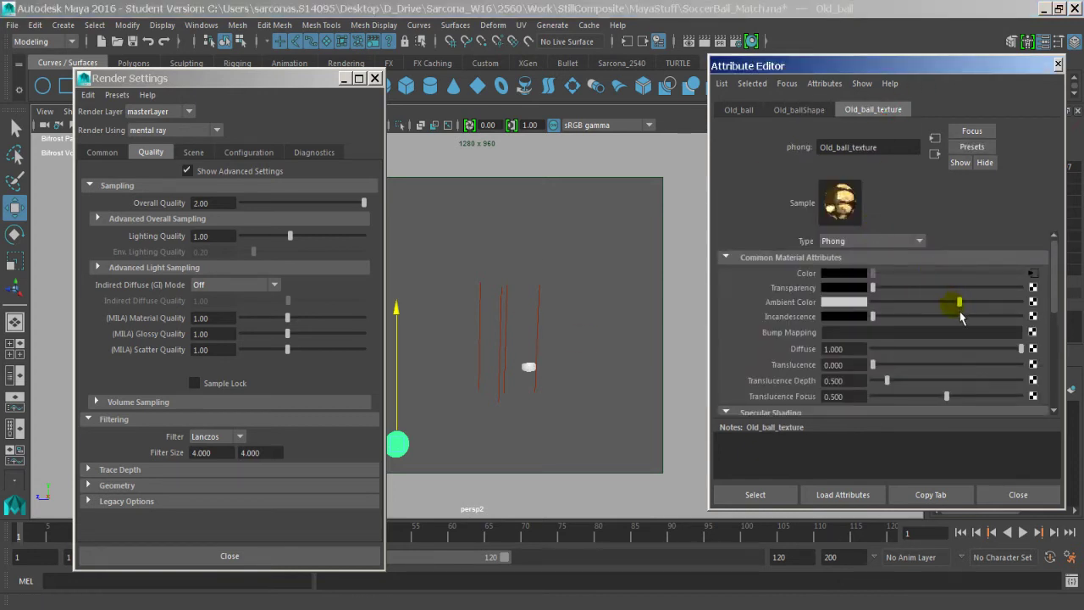
left_click_drag(960, 310, 873, 317)
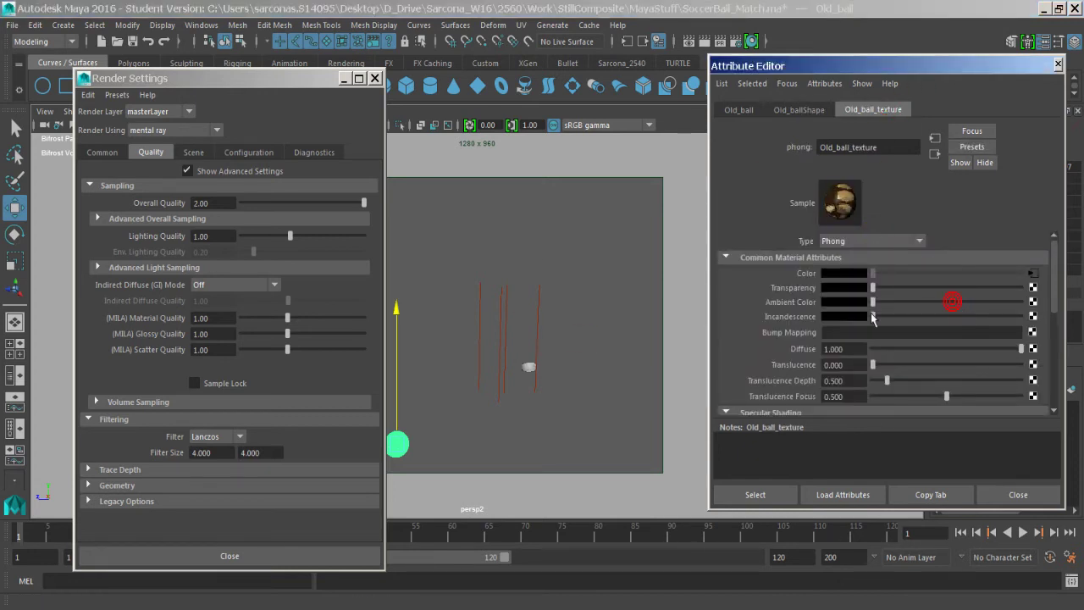
left_click(690, 41)
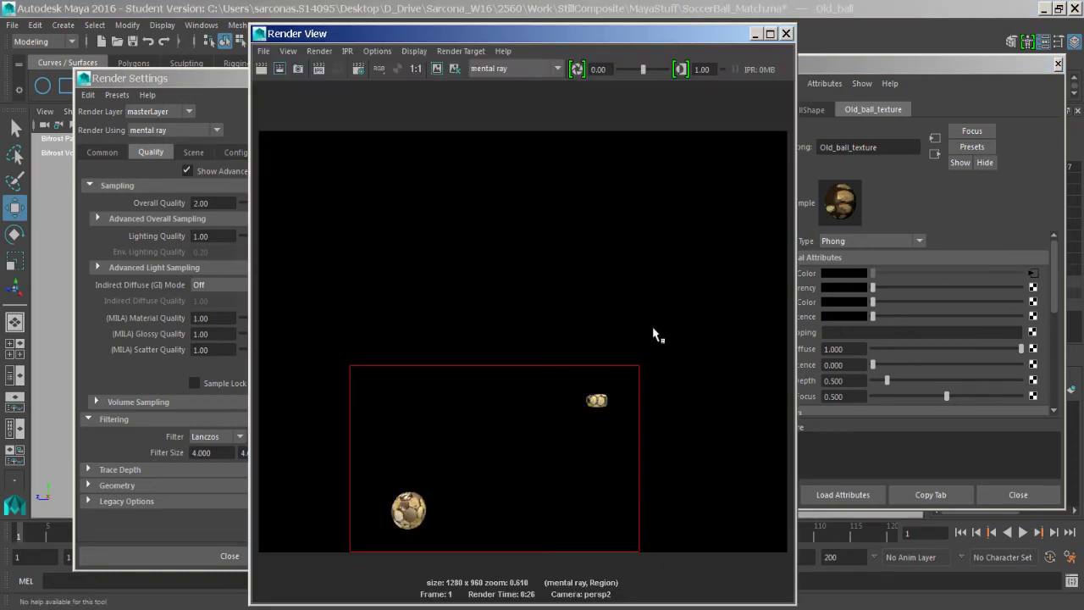
Darken the Specular Color of Old_ball_texture and set its Cosine Power to about 33
left_click(942, 211)
left_click(974, 216)
scroll(953, 314, "down", 5)
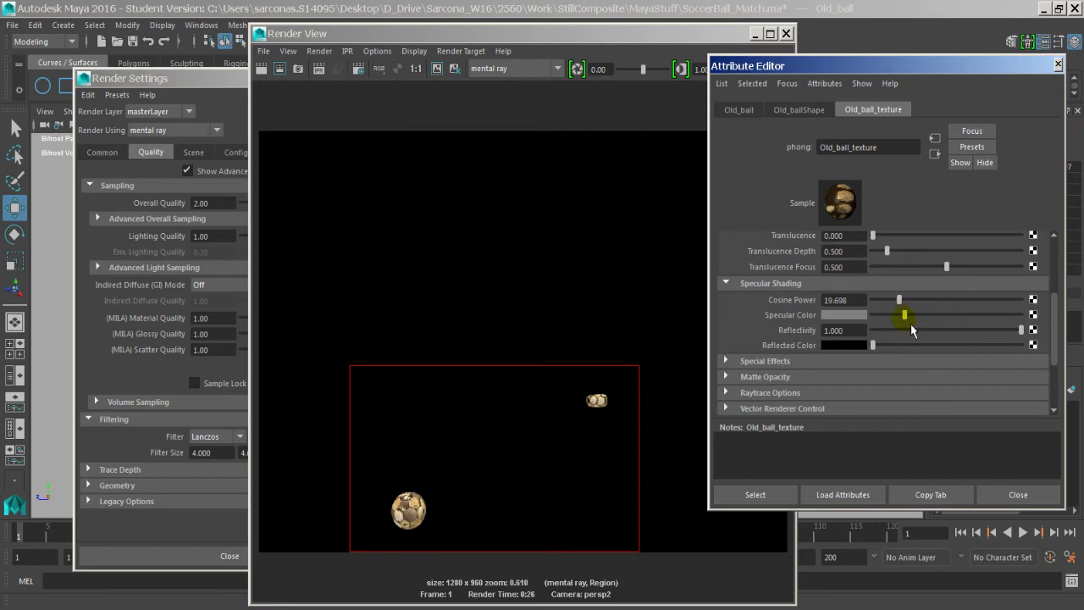
mouse_move(912, 324)
left_mouse_down()
mouse_move(985, 322)
mouse_move(938, 319)
mouse_move(900, 335)
left_mouse_up()
left_click_drag(964, 314, 920, 315)
scroll(926, 333, "up", 2)
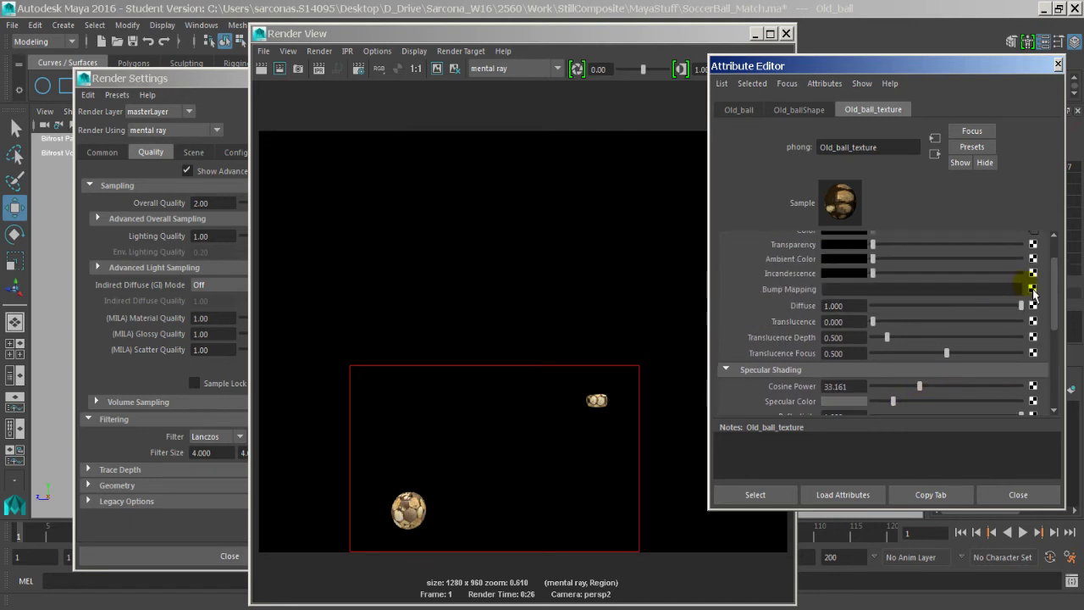
Switch to the file explorer and look through the Old_soccer_ball_FBX folder in Source for the ball's texture maps
key("alt+Tab")
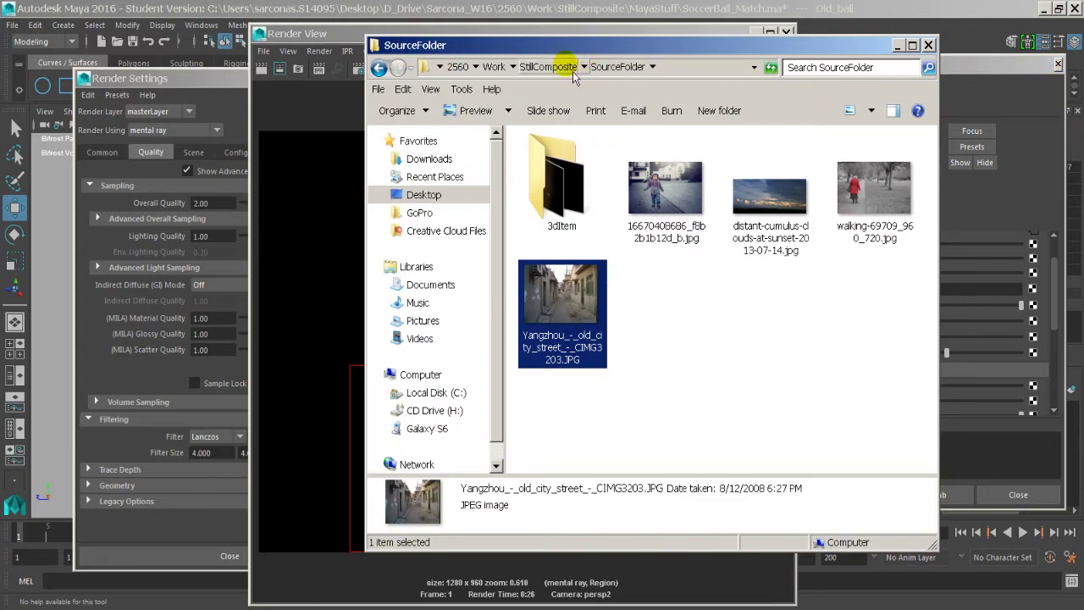
double_click(564, 188)
key("BackSpace")
key("BackSpace")
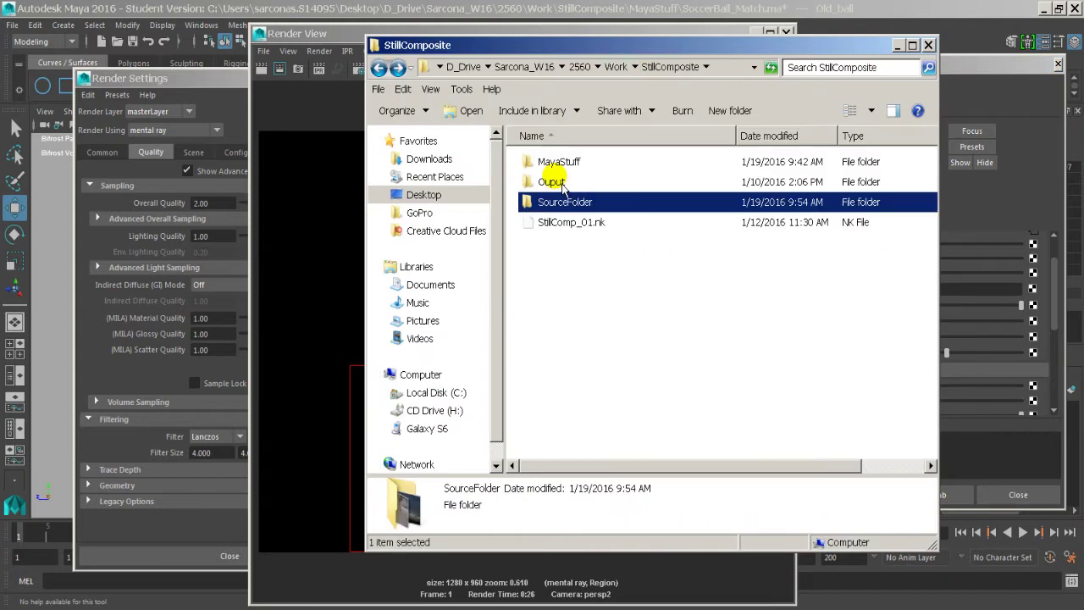
left_click(616, 67)
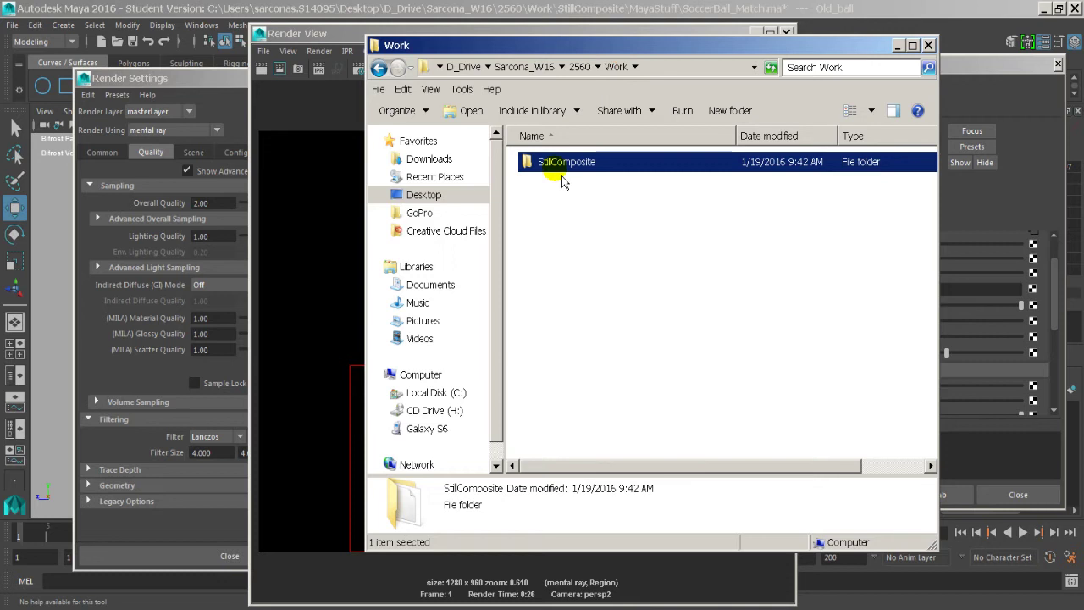
left_click(580, 67)
double_click(552, 165)
double_click(552, 166)
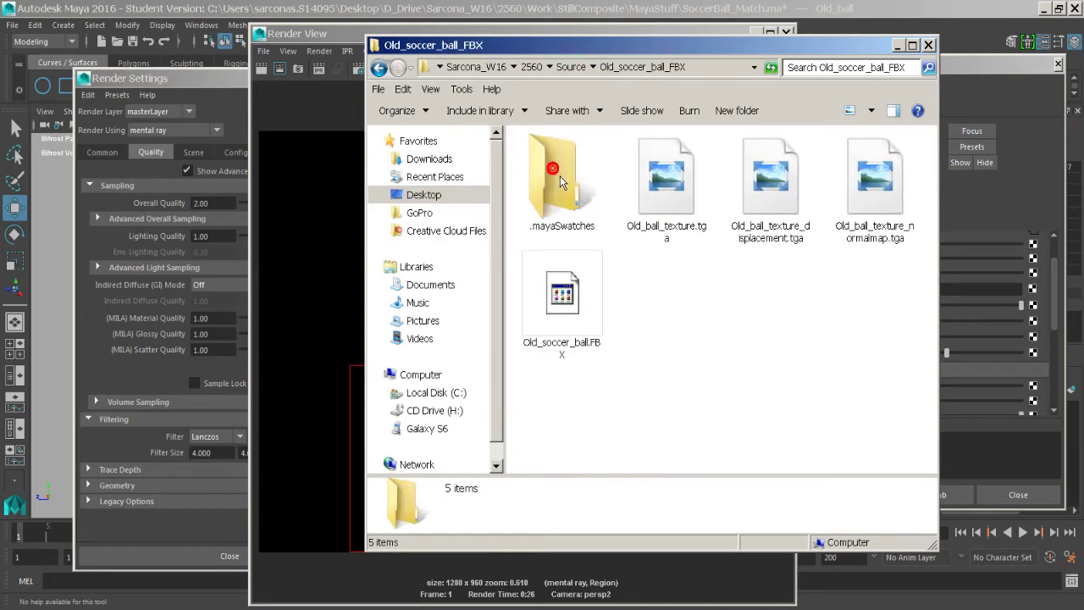
left_click(673, 204)
left_click(751, 205)
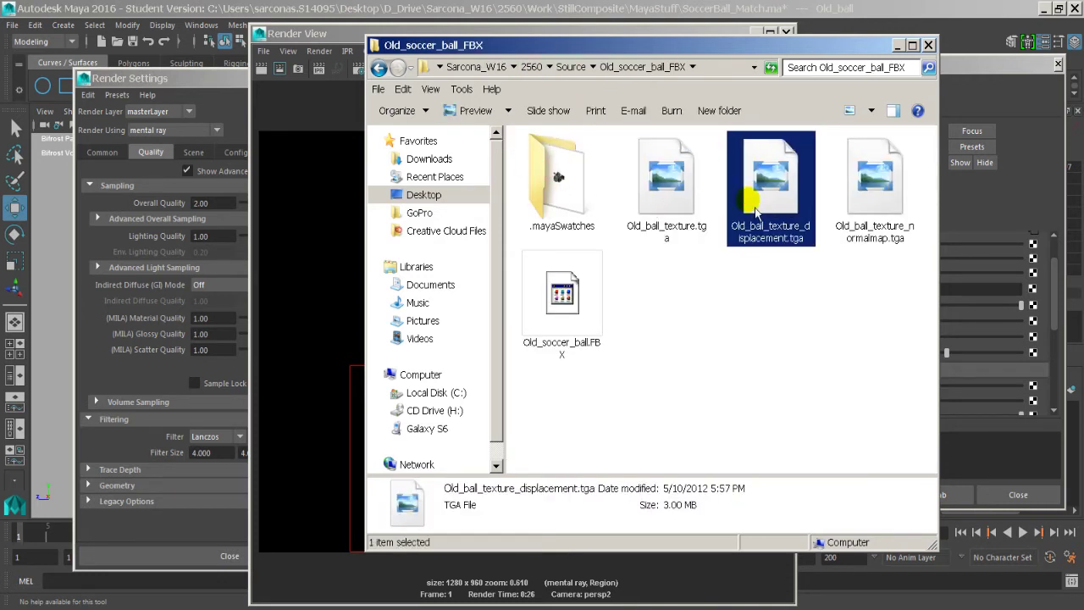
Return to Maya and examine the custom shader slots of the ball's shading group, Old_ballSG
left_click(1009, 205)
left_click(935, 153)
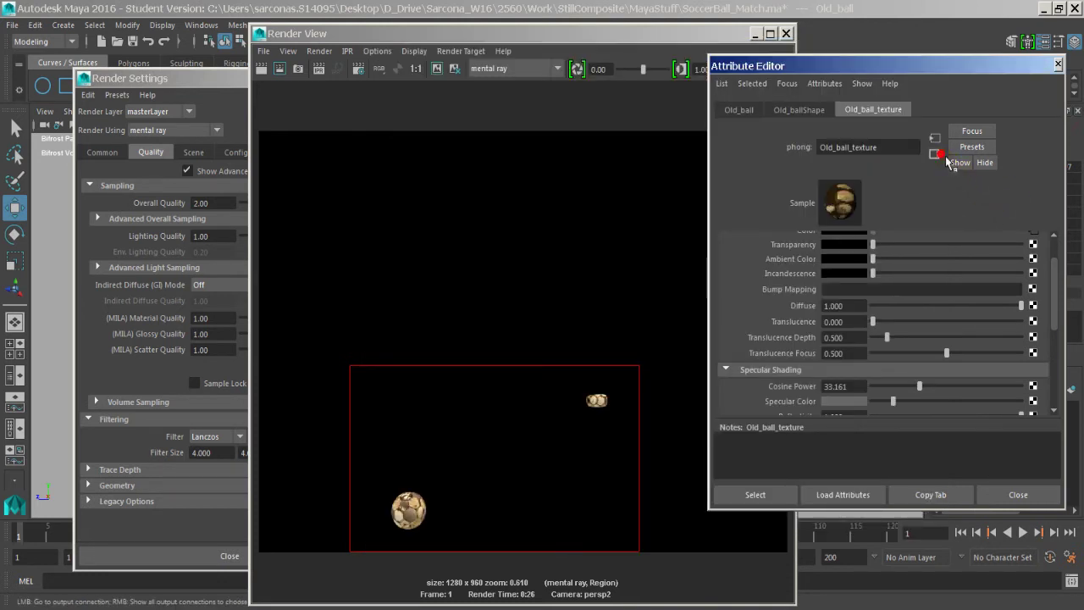
left_click(786, 306)
scroll(793, 307, "down", 6)
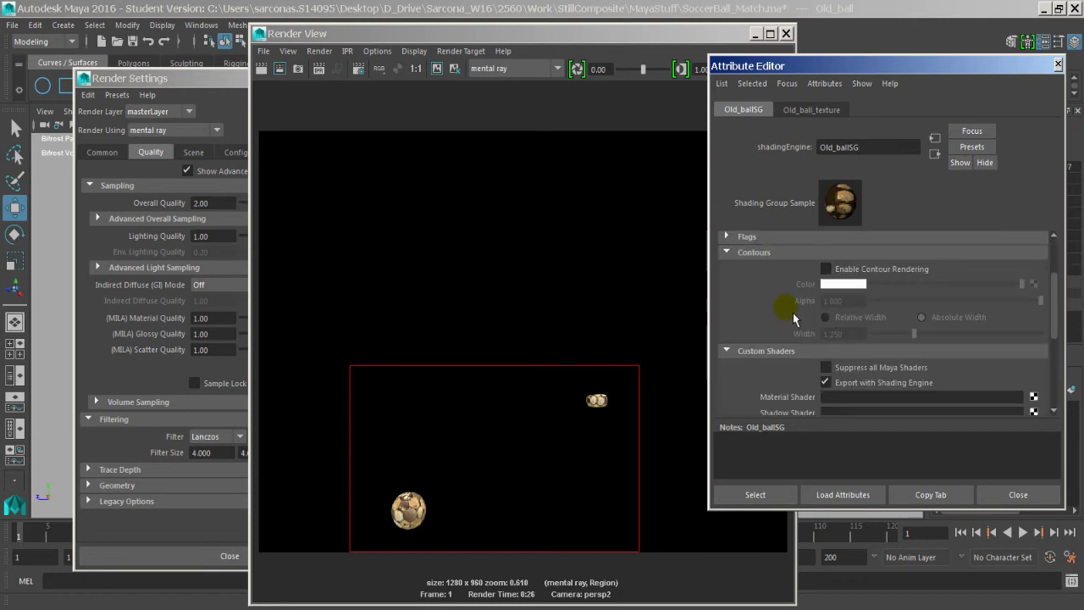
Check the Old_ball_texture_normalmap.tga file in the explorer, and minimize the folder window
left_click(319, 608)
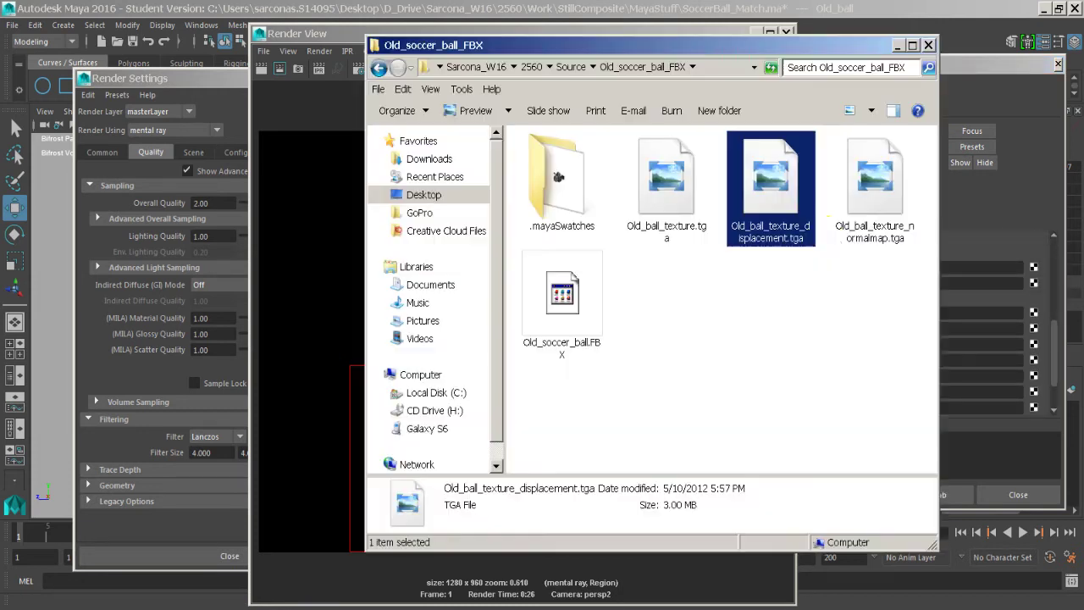
double_click(894, 203)
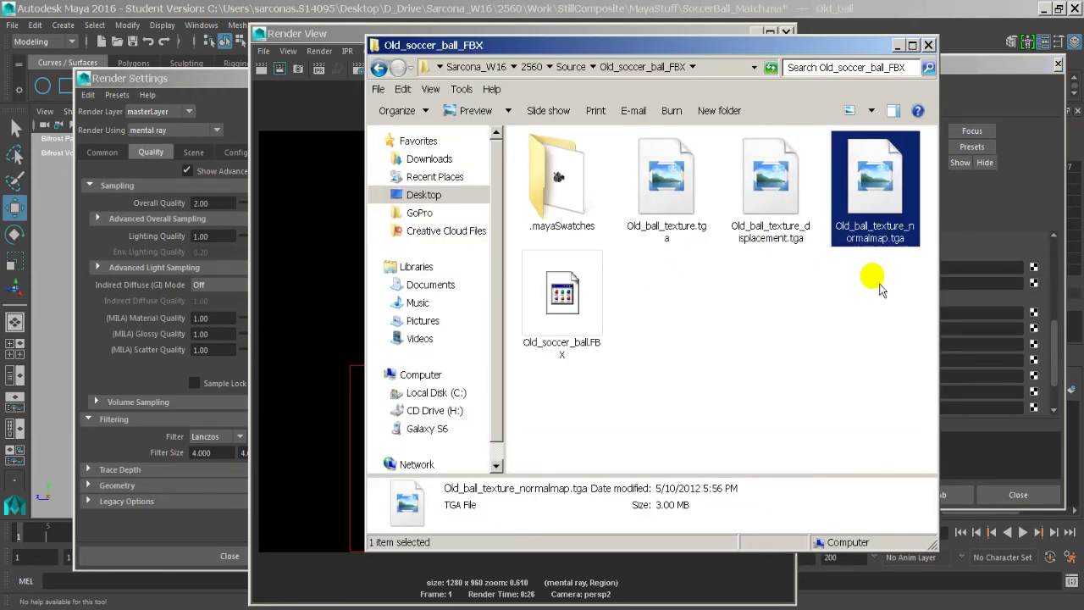
left_click(871, 224)
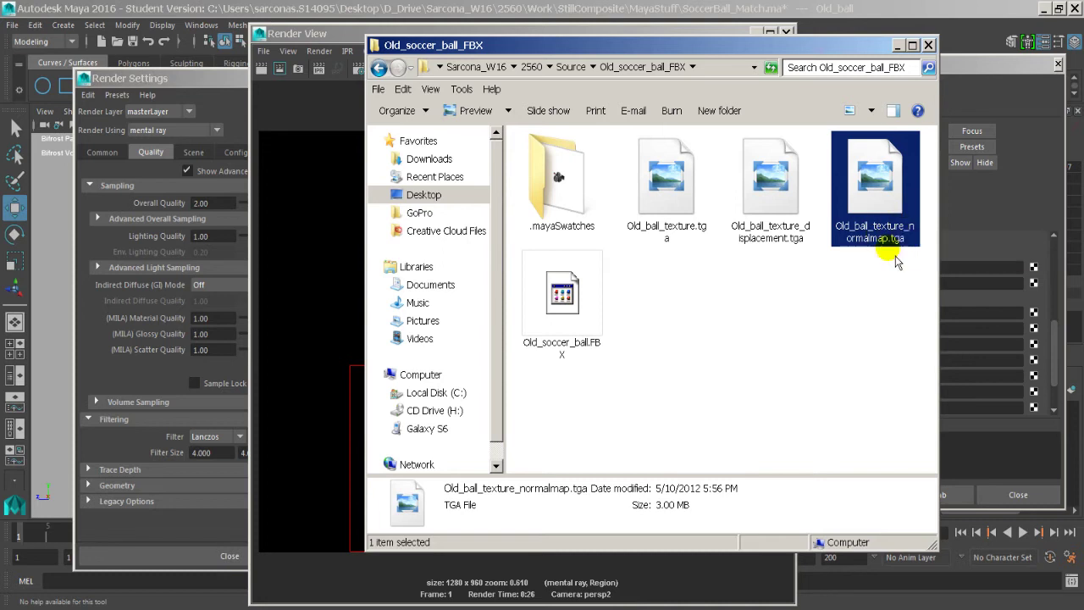
left_click(897, 44)
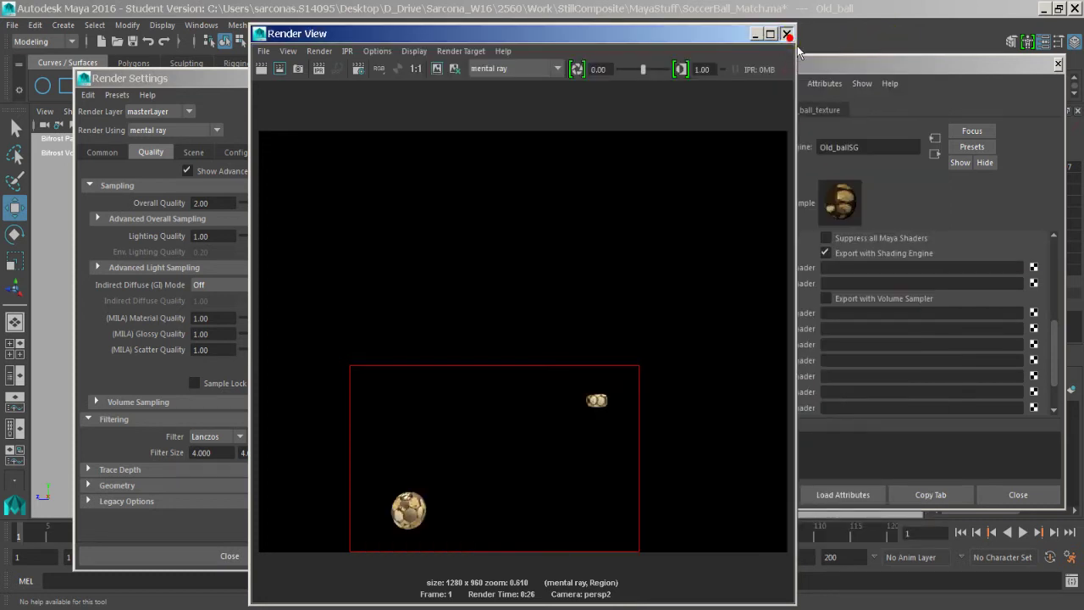
Close the render window and assign a new mental ray mia_material_x_passes material to both soccer balls
left_click(787, 34)
left_click(528, 365)
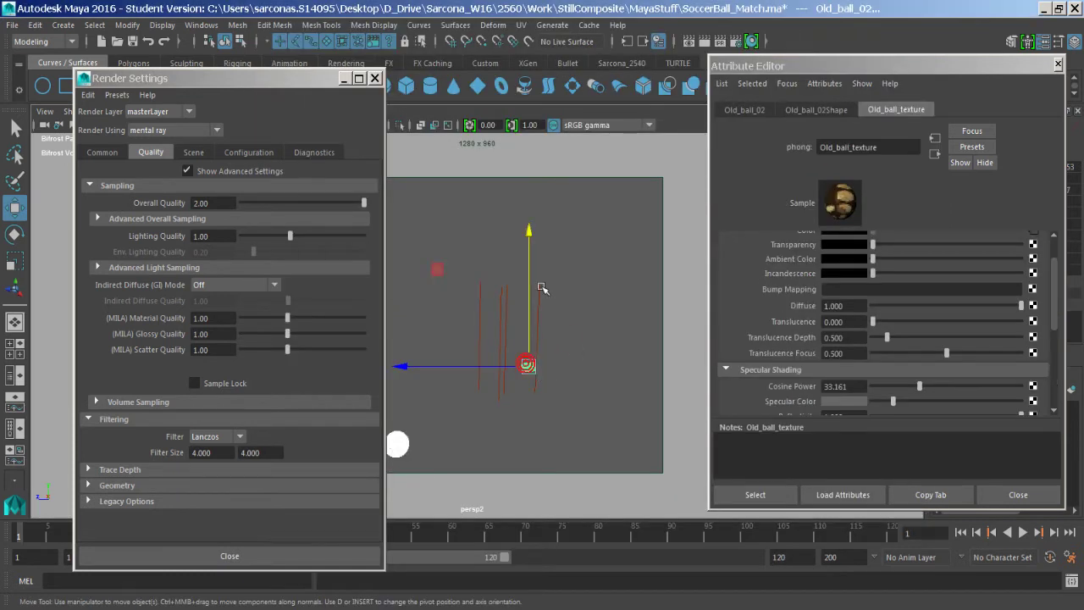
key("space")
left_click(446, 339)
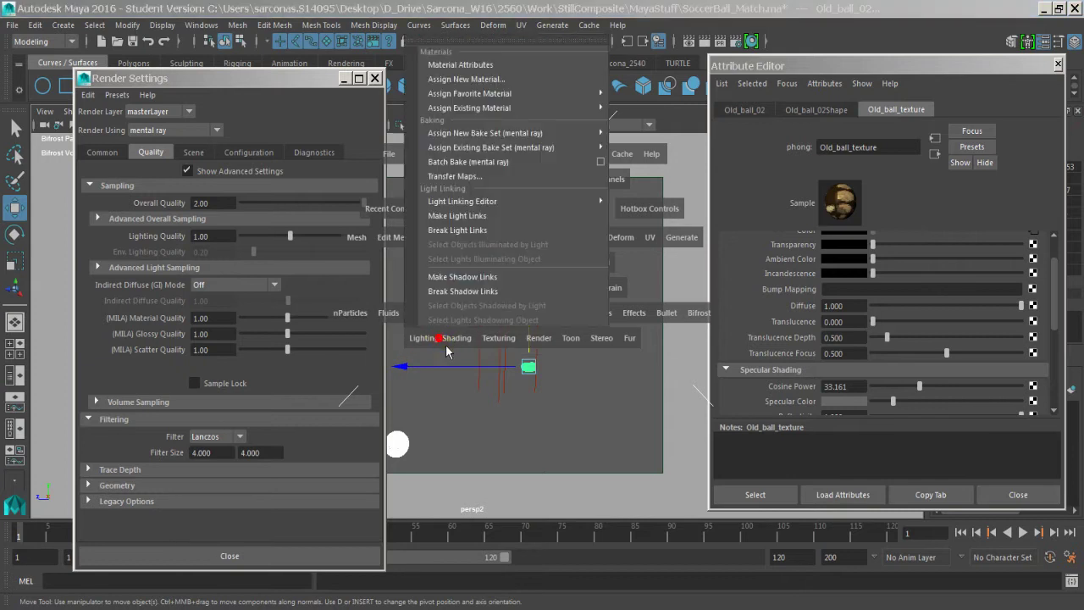
mouse_move(587, 95)
left_click(559, 79)
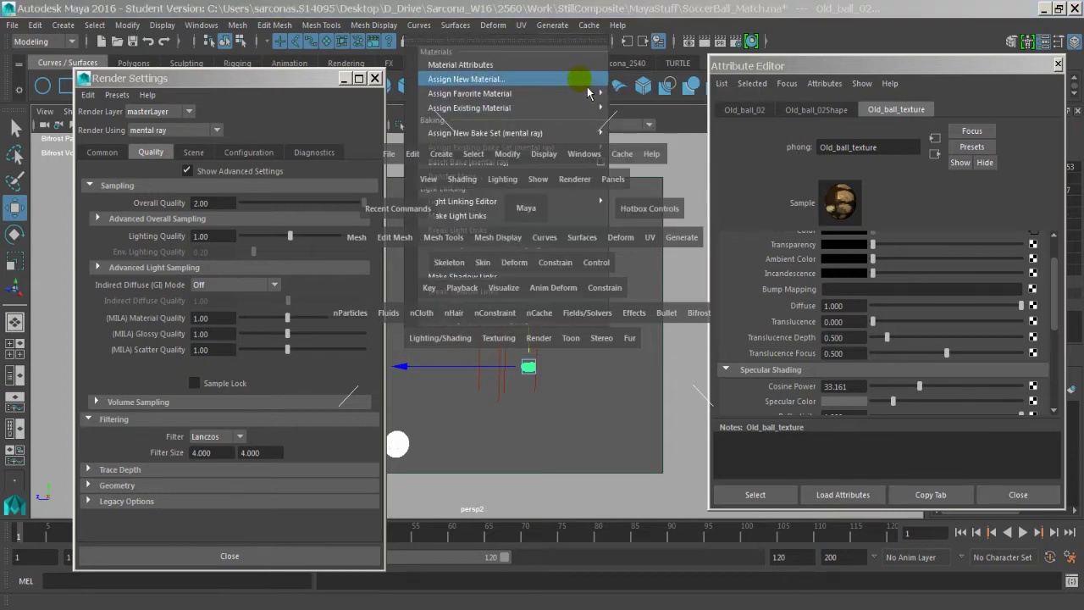
left_click(300, 138)
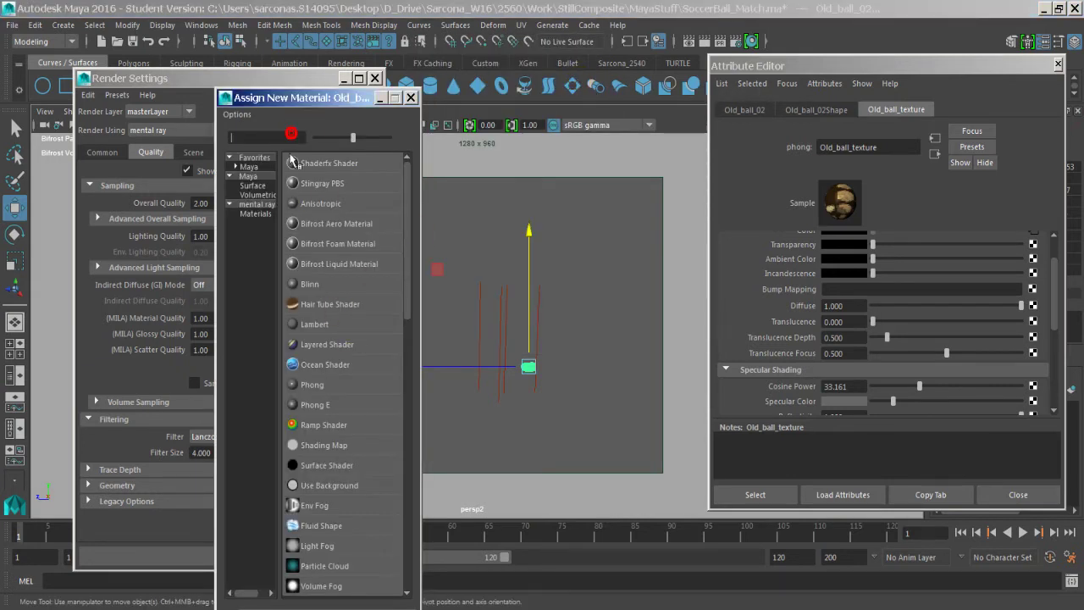
left_click(263, 205)
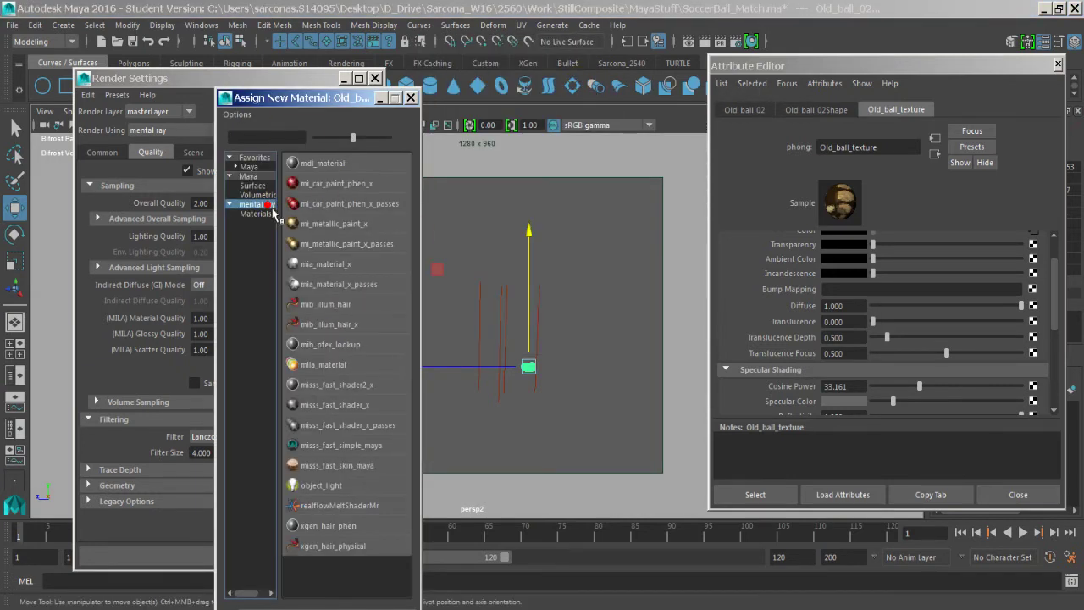
left_click(363, 284)
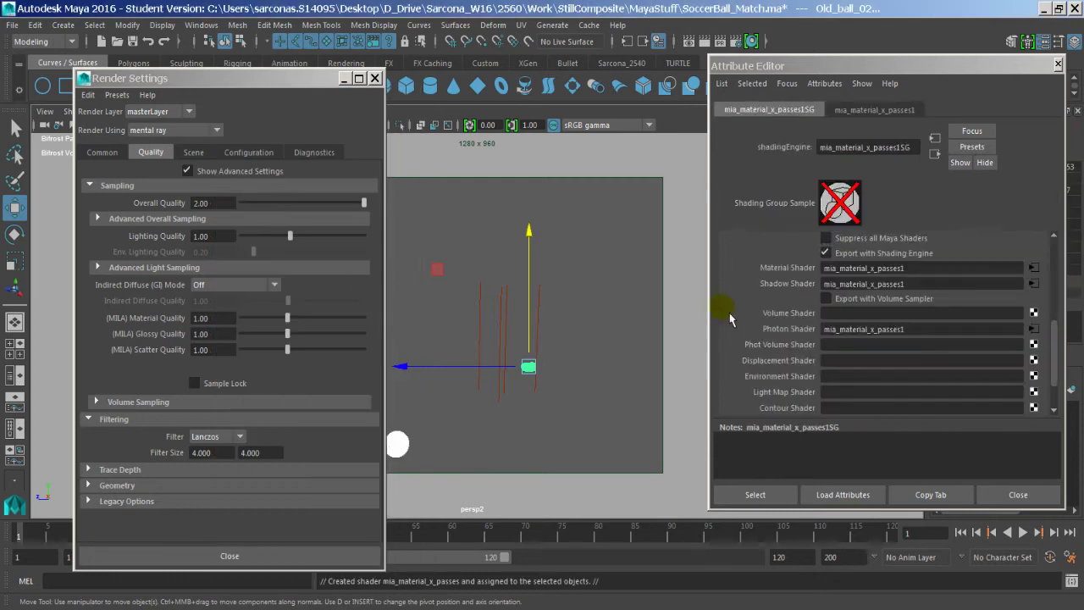
Map a File texture to the diffuse Color of the new mia_material_x_passes1 material
left_click(881, 110)
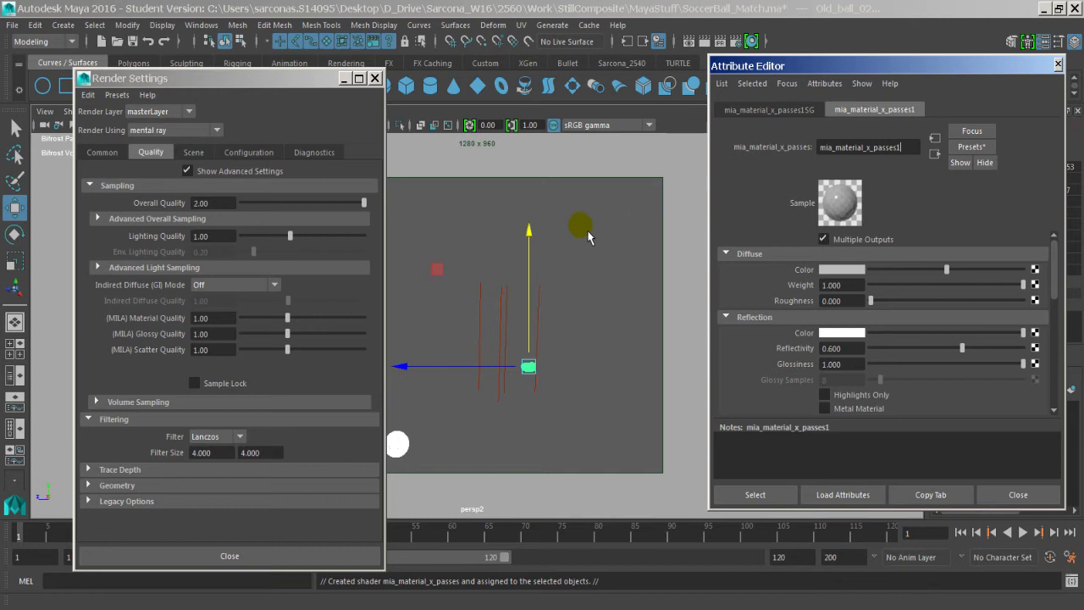
left_click(1035, 269)
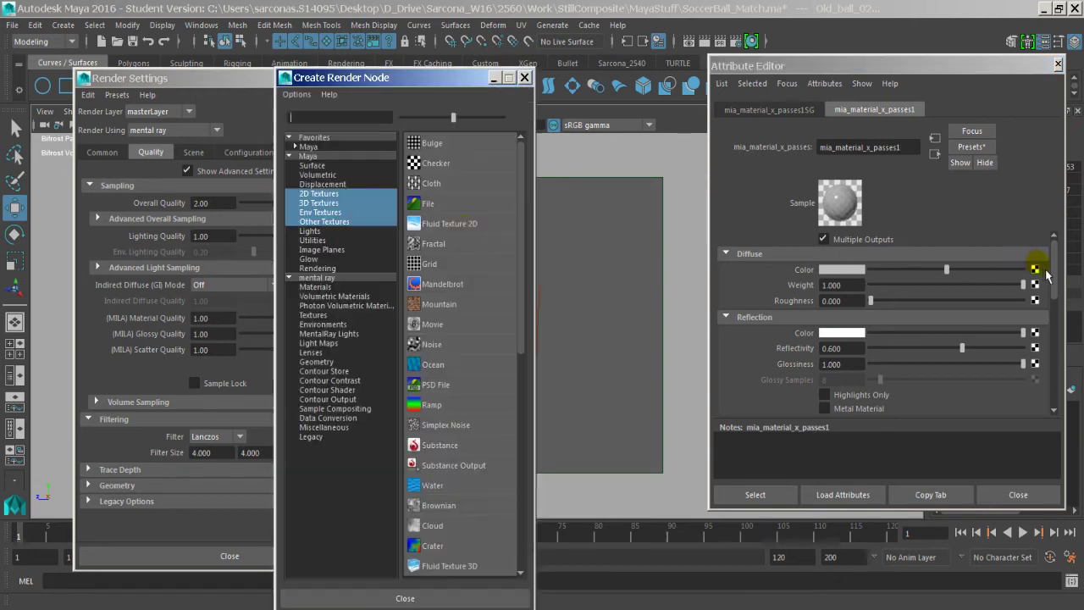
left_click(457, 208)
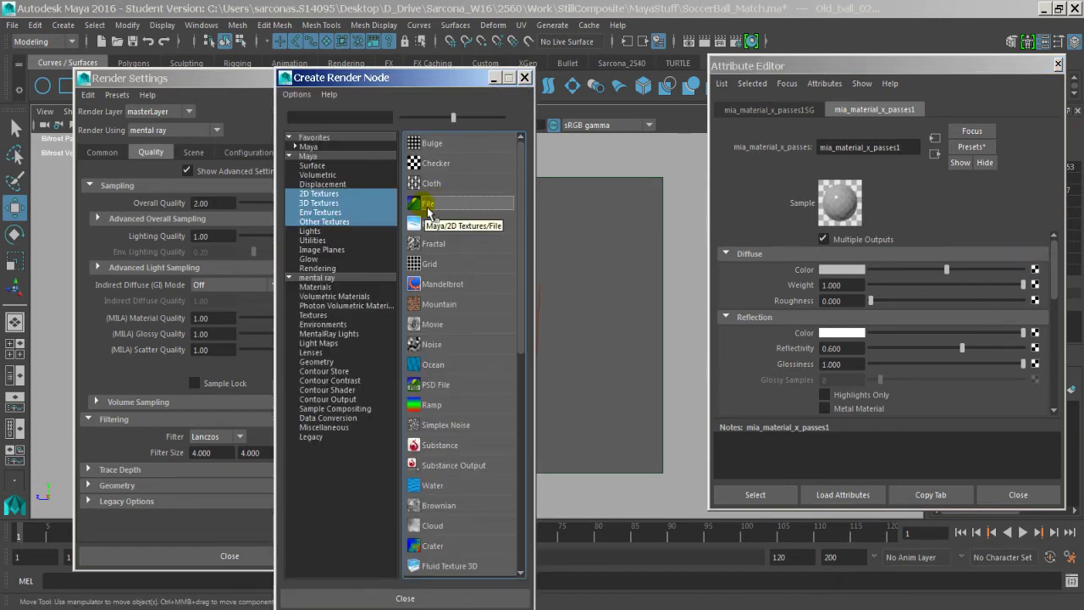
left_click(428, 208)
Set the diffuse file texture's Filter Type to Off and load Old_ball_texture.tga from the Source\Old_soccer_ball_FBX folder
left_click(864, 257)
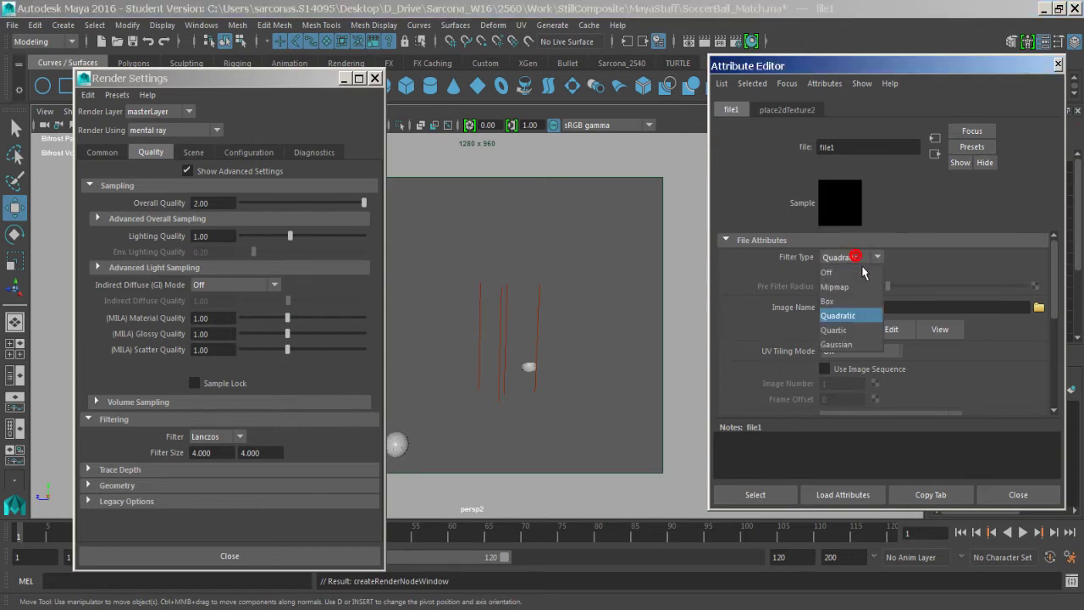
left_click(838, 271)
left_click(1039, 306)
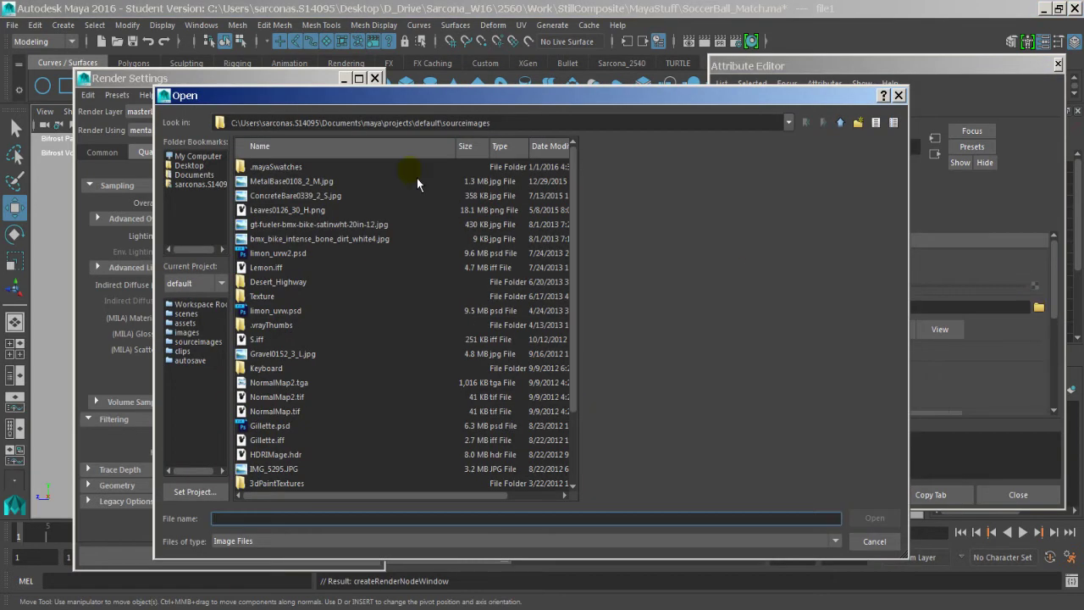
left_click(192, 165)
double_click(273, 193)
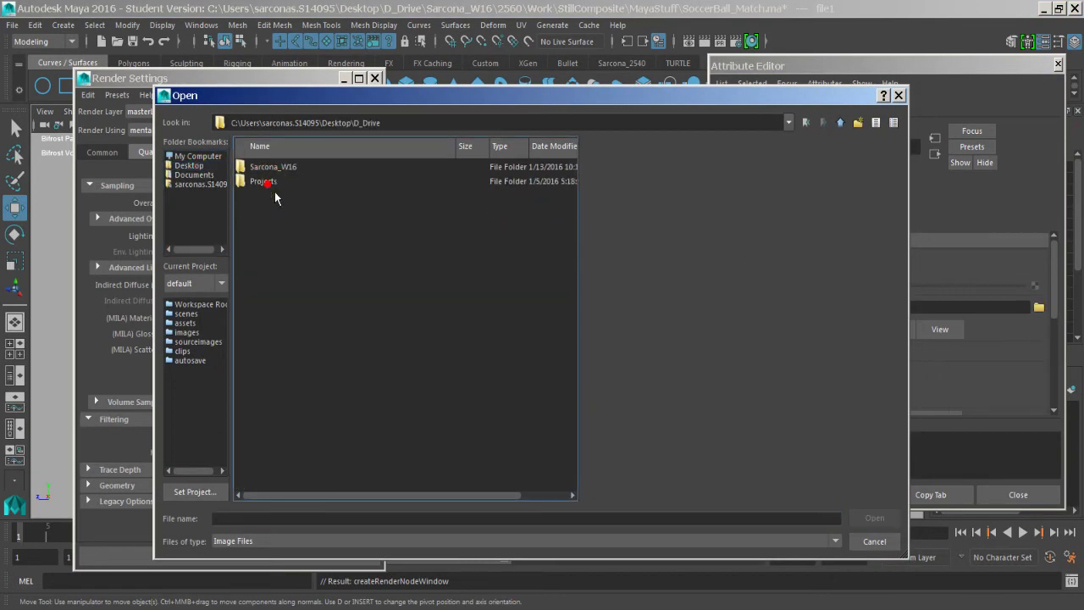
double_click(275, 169)
double_click(275, 182)
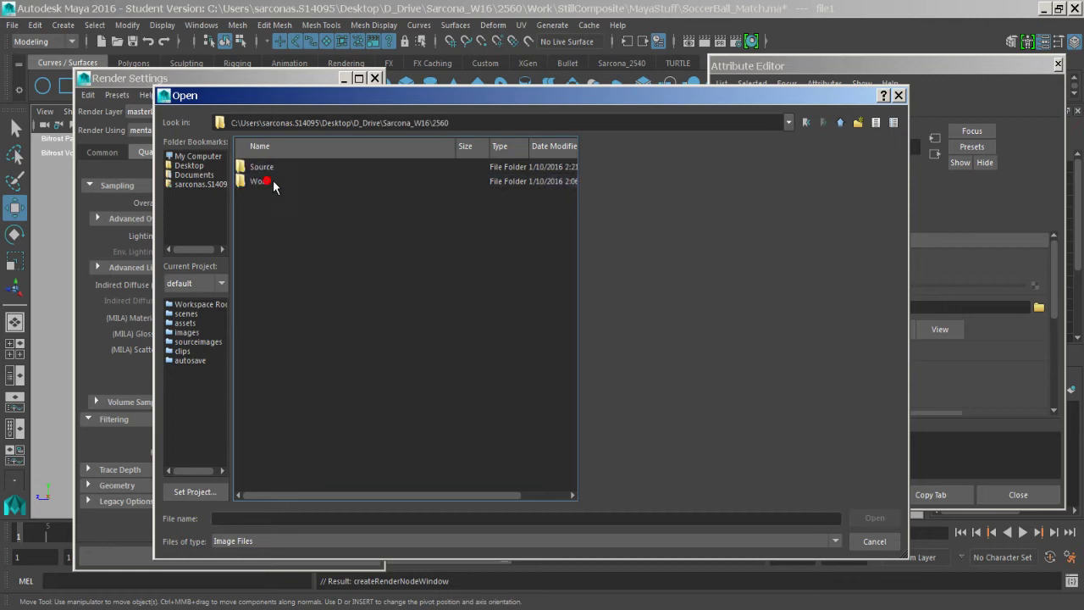
double_click(272, 179)
double_click(273, 170)
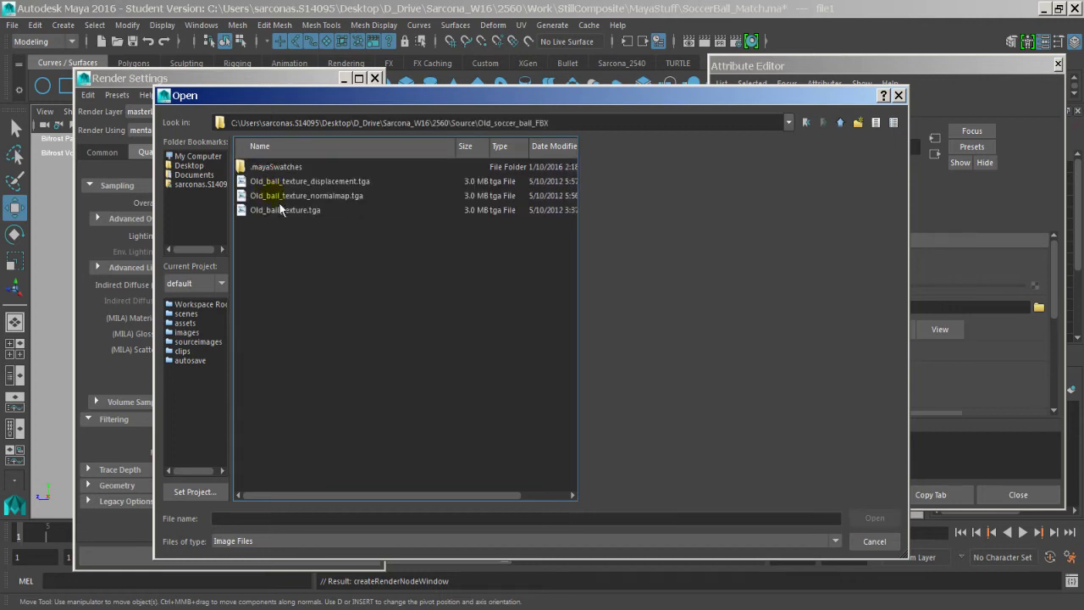
left_click(279, 210)
double_click(279, 212)
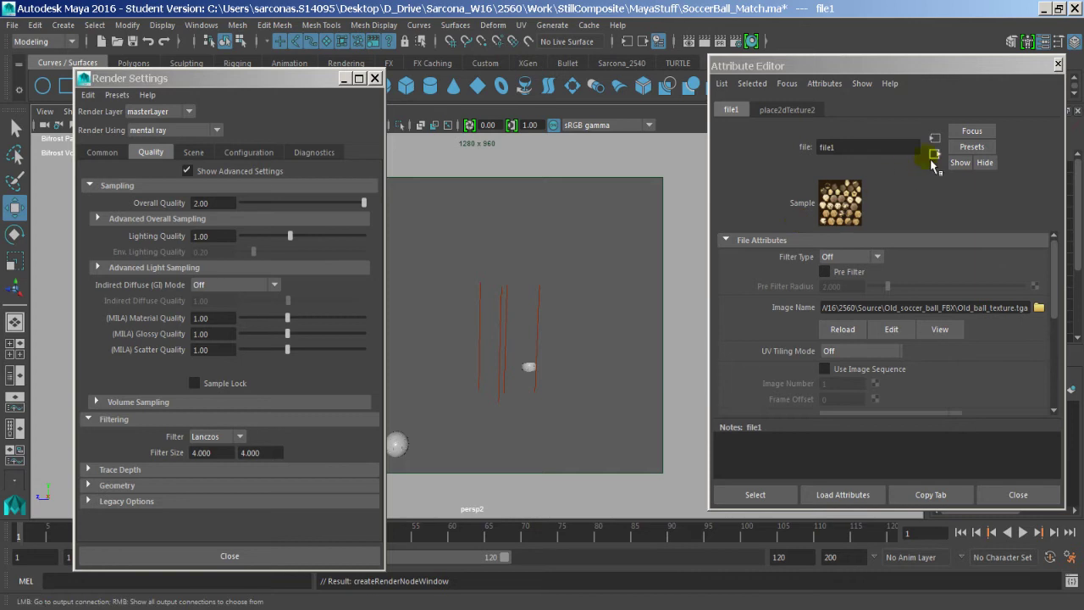
Map a File texture to the ball material's Standard Bump and set its Bump Depth to 0.25
left_click(935, 154)
scroll(981, 326, "down", 8)
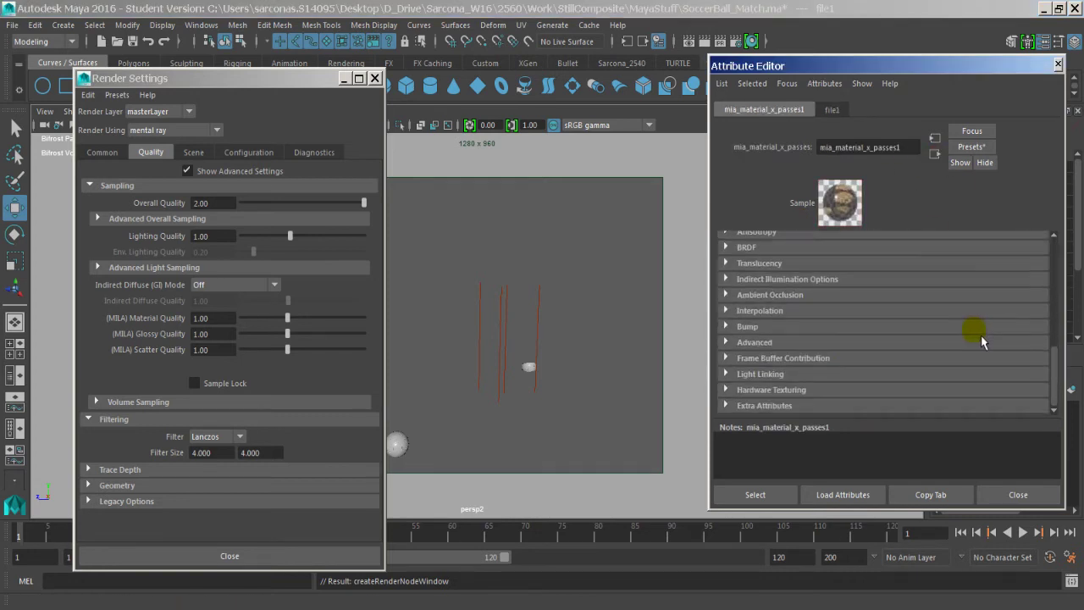
left_click(823, 326)
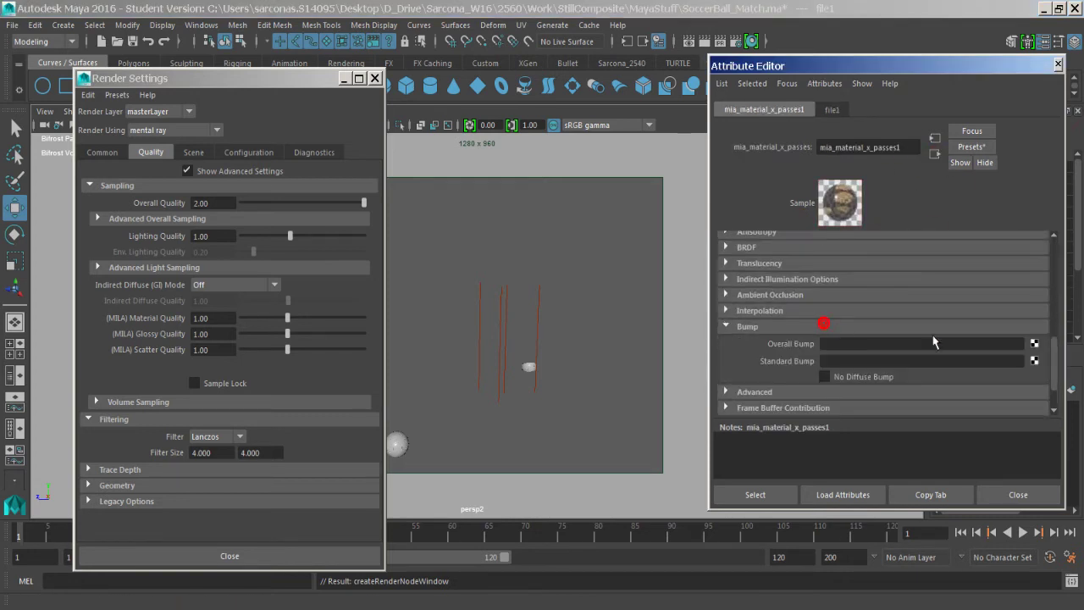
left_click(1042, 369)
left_click(485, 206)
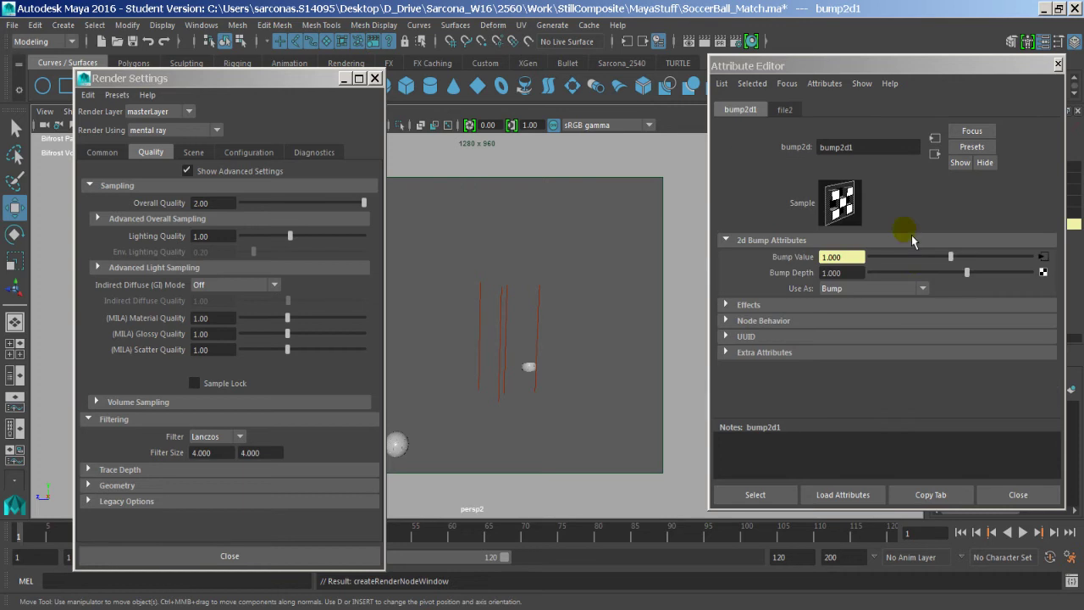
left_click(860, 272)
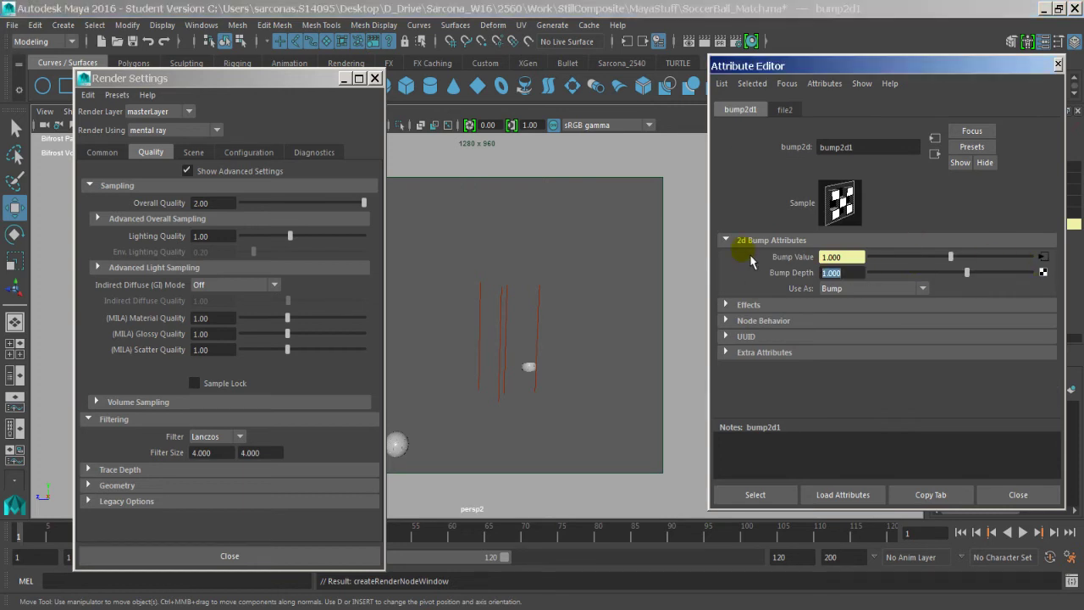
type("0.25")
key("Return")
Set the bump file's Filter Type to Off, load Old_ball_texture_normalmap.tga, and turn on textured display in the viewport
left_click(783, 110)
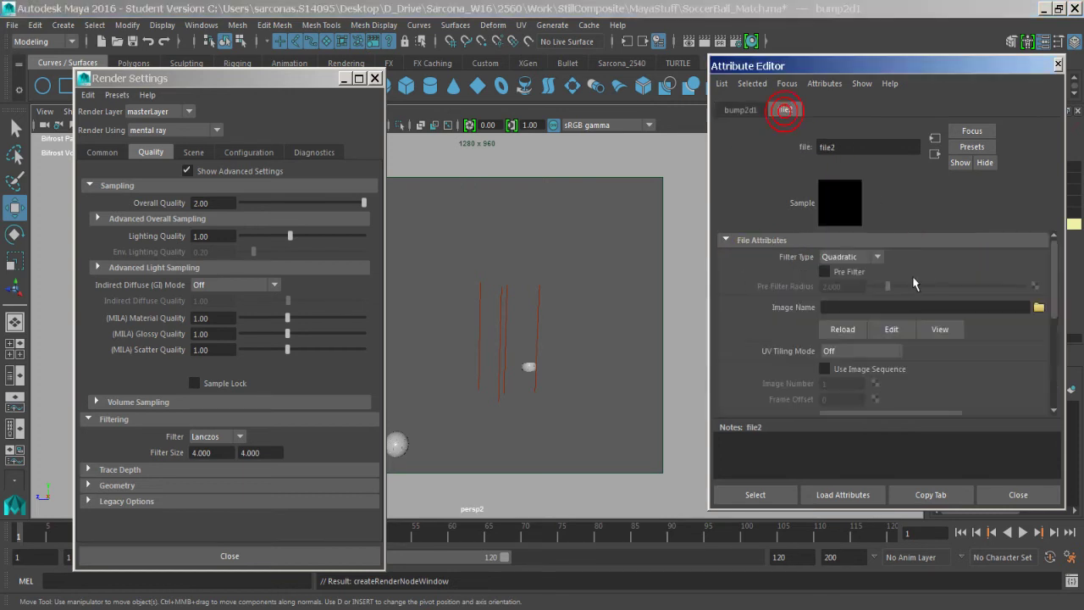
left_click(864, 257)
left_click(858, 271)
left_click(1039, 308)
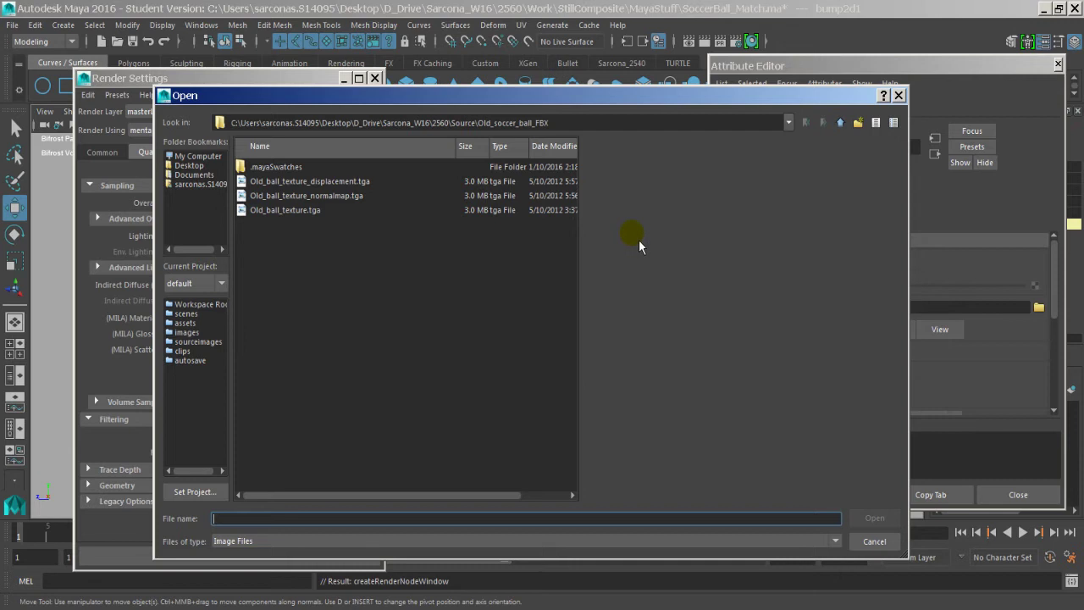
left_click(376, 208)
double_click(376, 207)
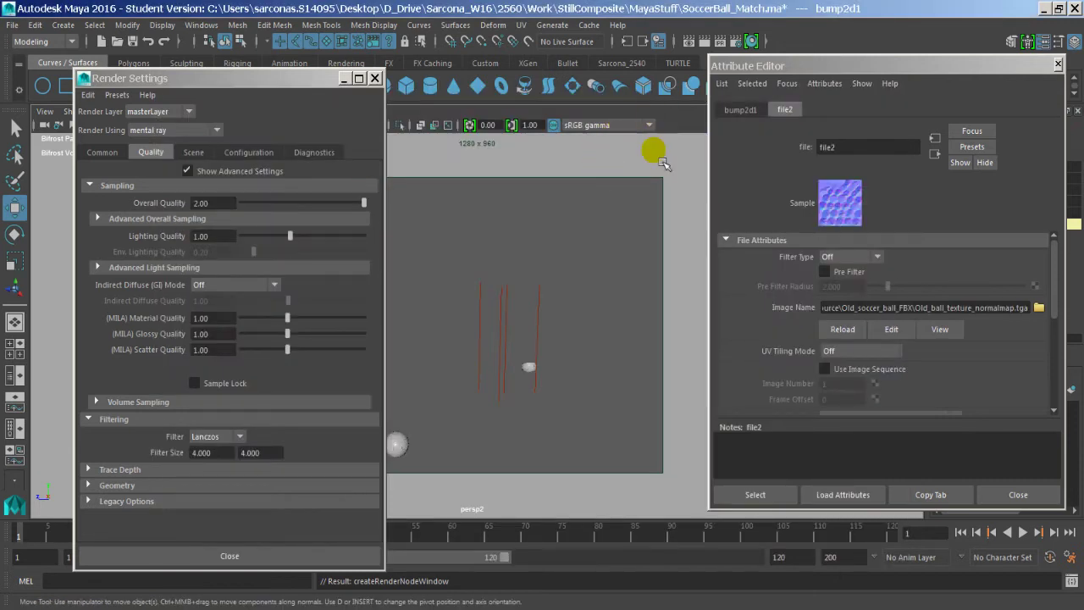
key("6")
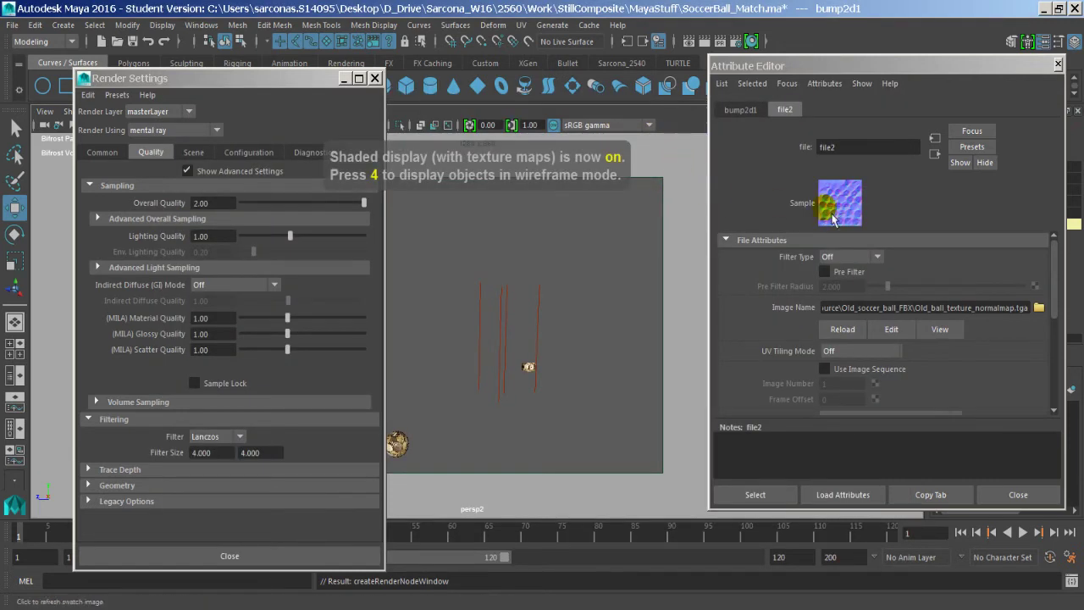
Set the ball material's Reflectivity to about 0.229, Glossiness to about 0.383 and Glossy Samples to 1
left_click(933, 155)
left_click(933, 155)
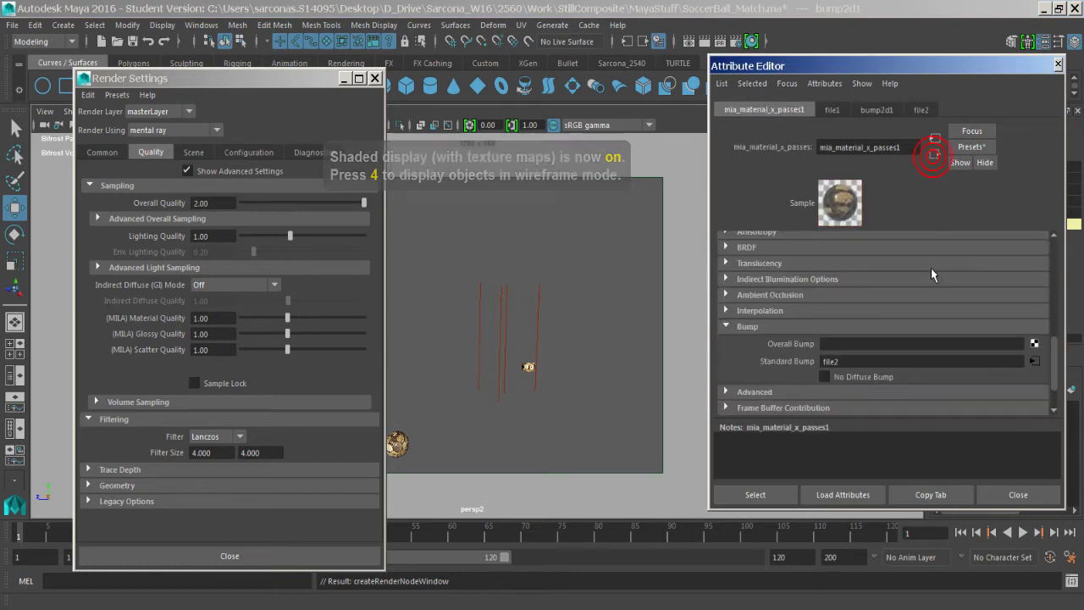
scroll(947, 305, "up", 2)
left_click(908, 331)
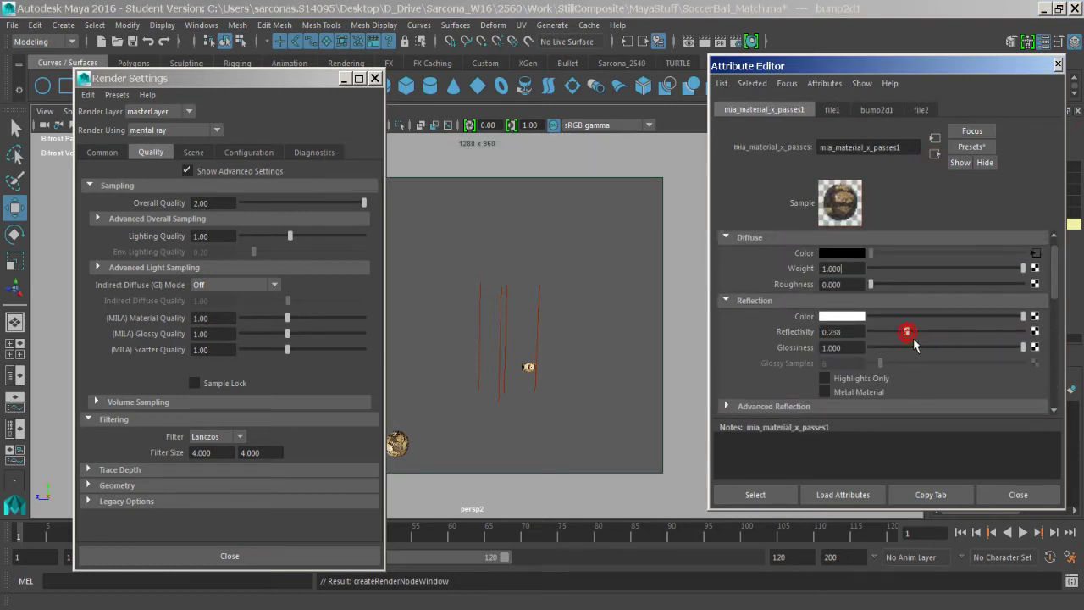
mouse_move(925, 348)
left_mouse_down()
mouse_move(900, 360)
mouse_move(913, 331)
mouse_move(929, 360)
mouse_move(906, 332)
mouse_move(913, 347)
left_mouse_up()
left_click(880, 363)
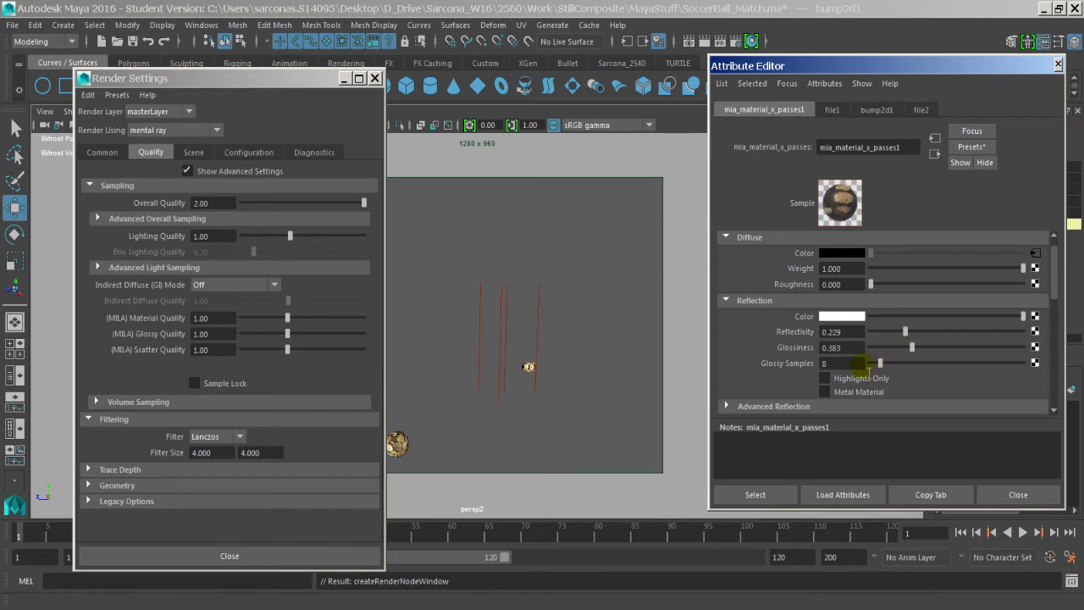
left_click_drag(848, 364, 797, 367)
type("1")
key("Return")
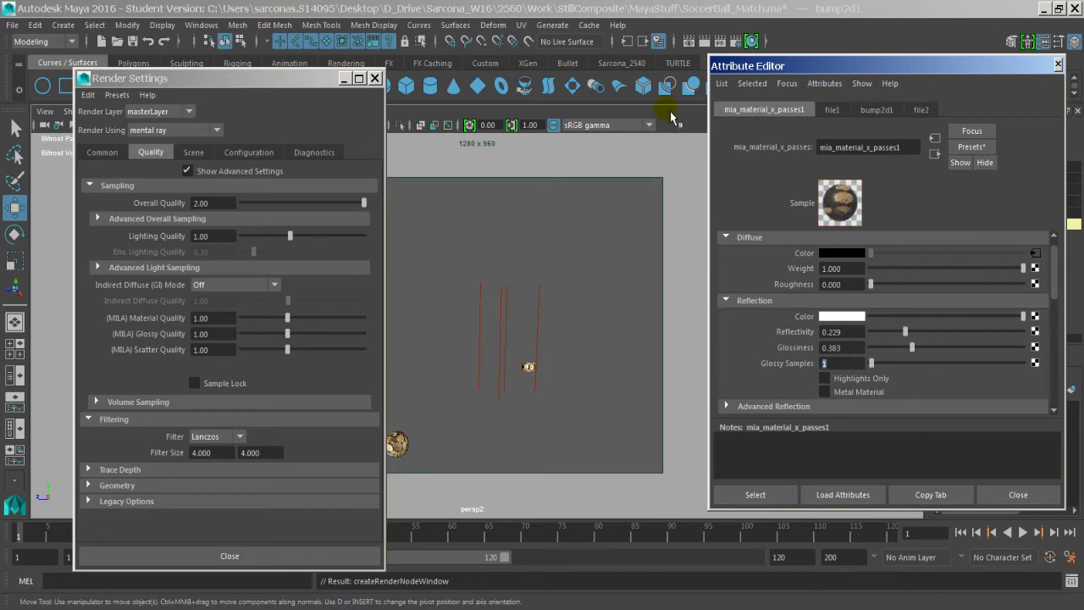
Keep the current render for comparison and render a region tightly around the larger foreground ball
left_click(688, 41)
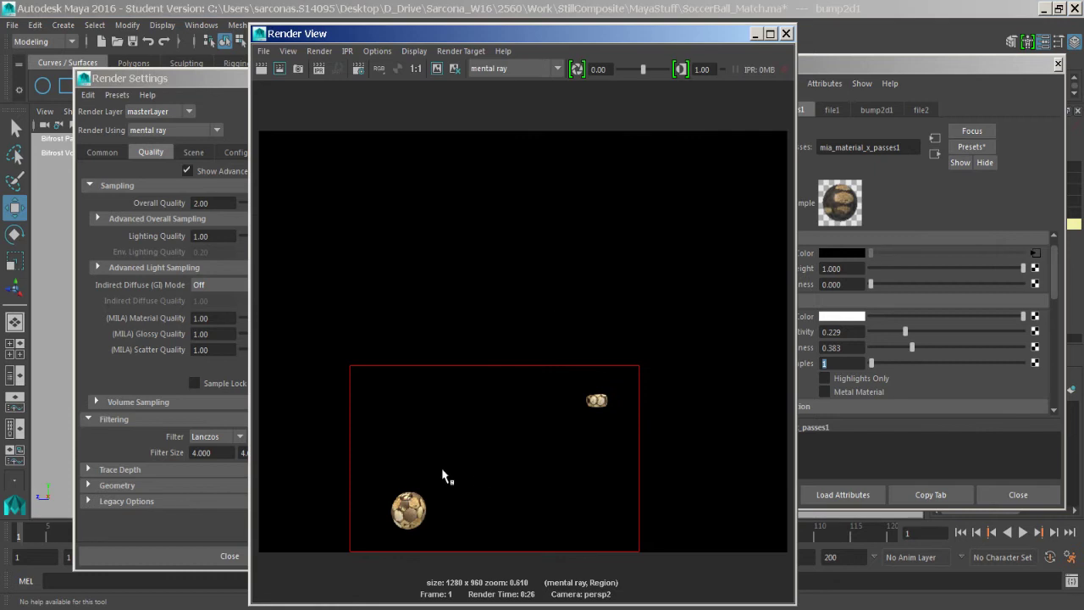
left_click_drag(436, 467, 375, 541)
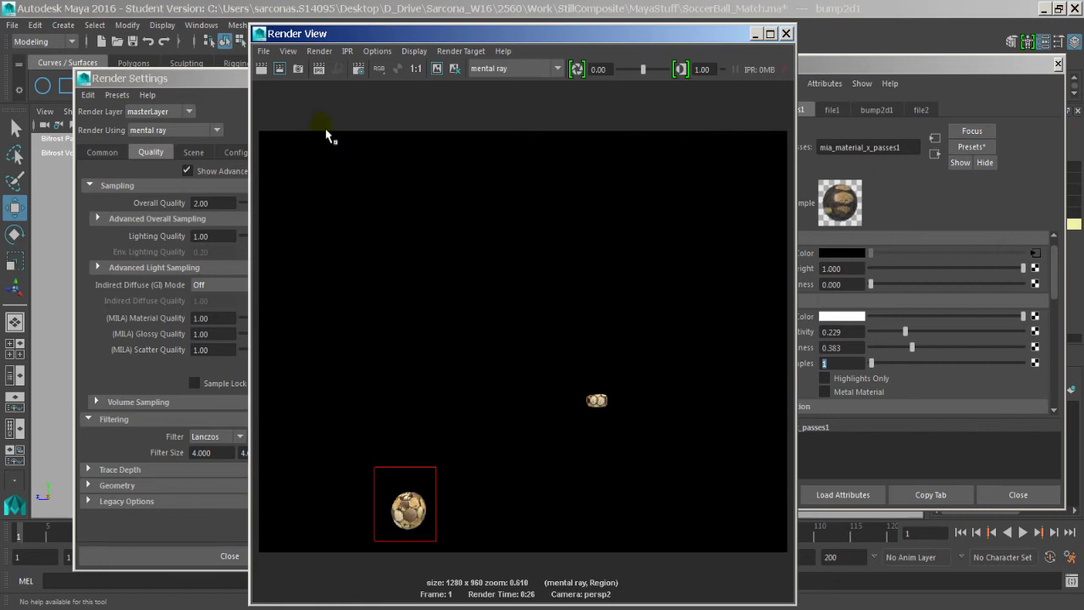
left_click(437, 71)
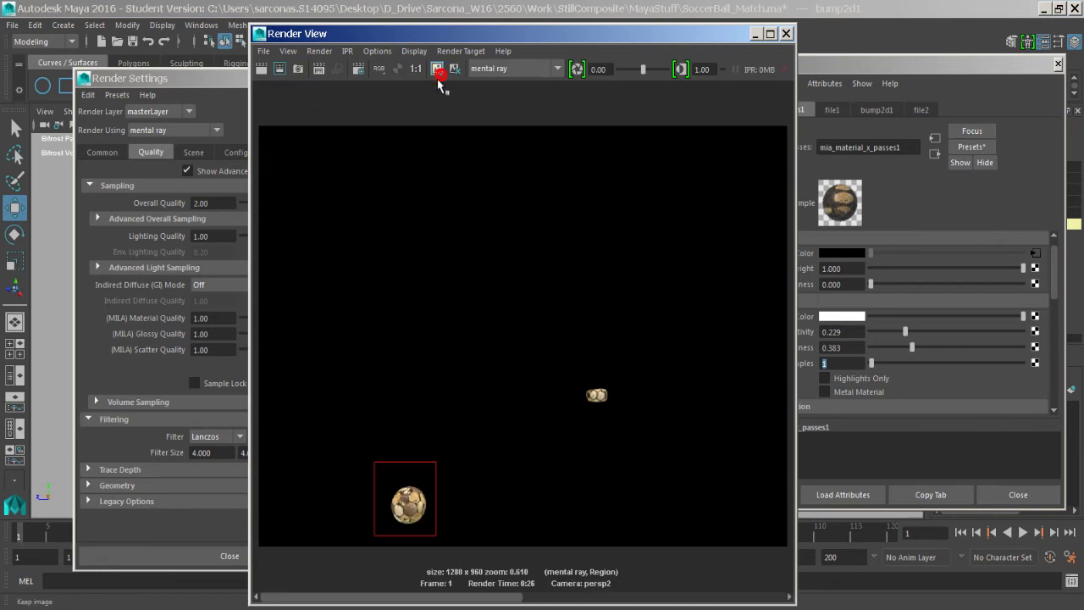
left_click(280, 70)
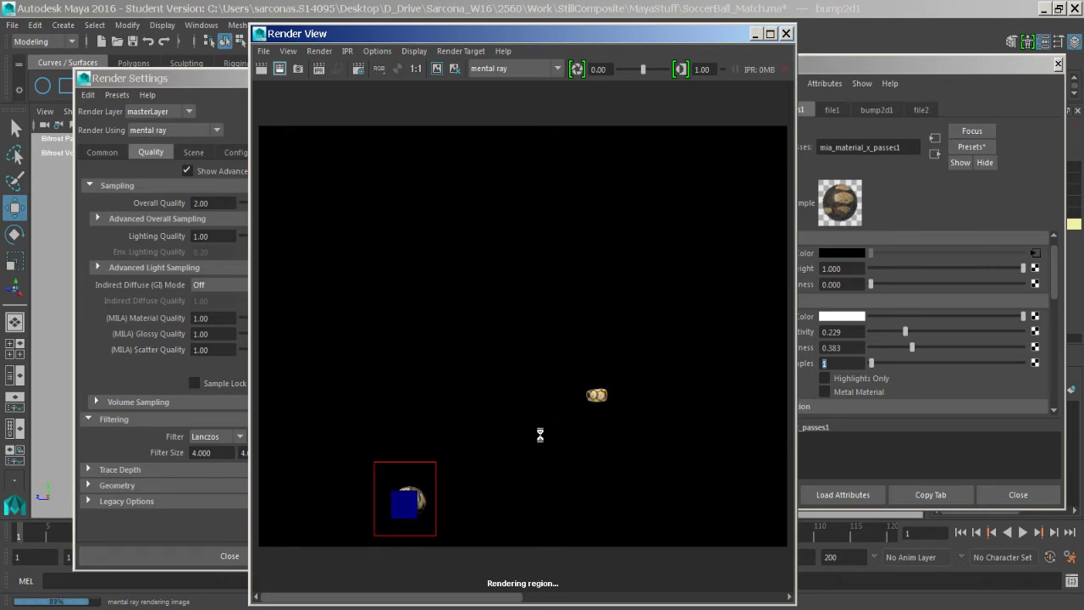
Compare the new ball render with the stored one up close, and close the render window
middle_click_drag(404, 548, 462, 407, "alt")
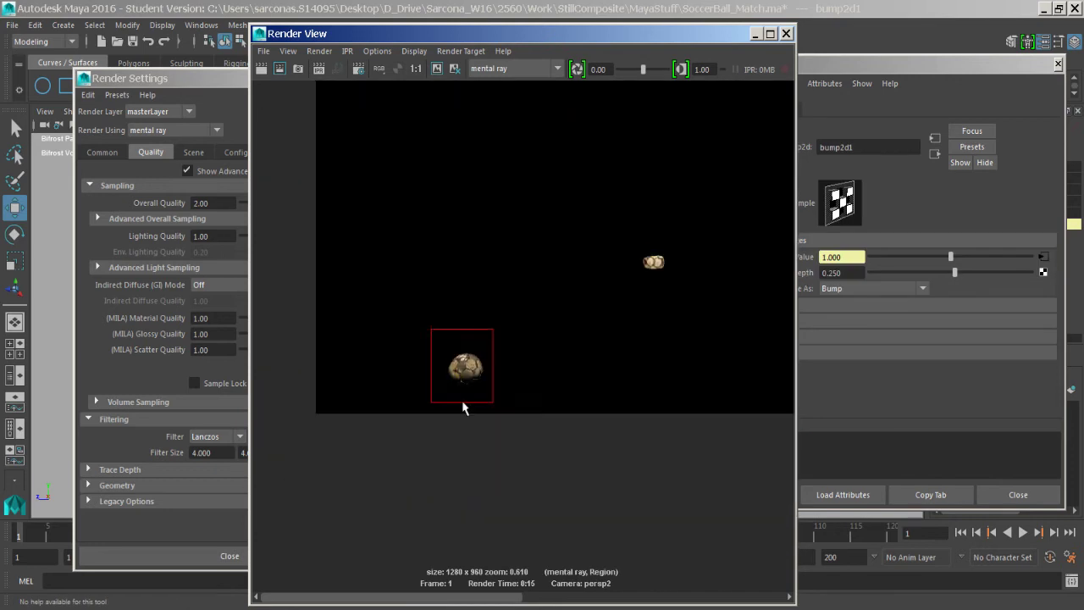
scroll(486, 457, "up", 5)
middle_click_drag(399, 464, 640, 384, "alt")
right_click_drag(619, 405, 700, 394, "alt")
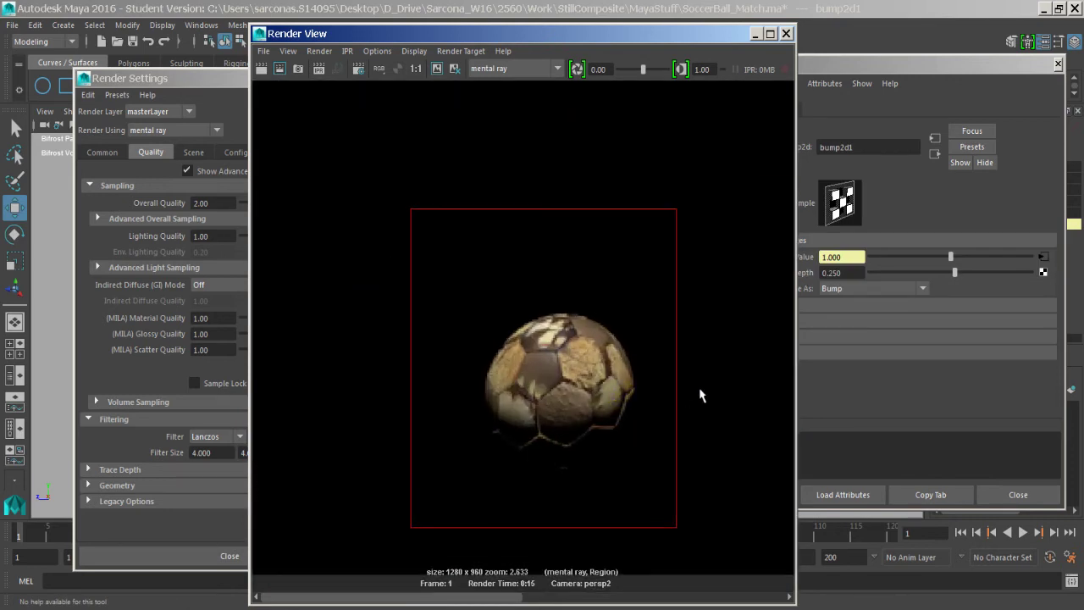
left_click_drag(537, 607, 650, 591)
left_click(650, 595)
left_click(441, 596)
left_click(640, 596)
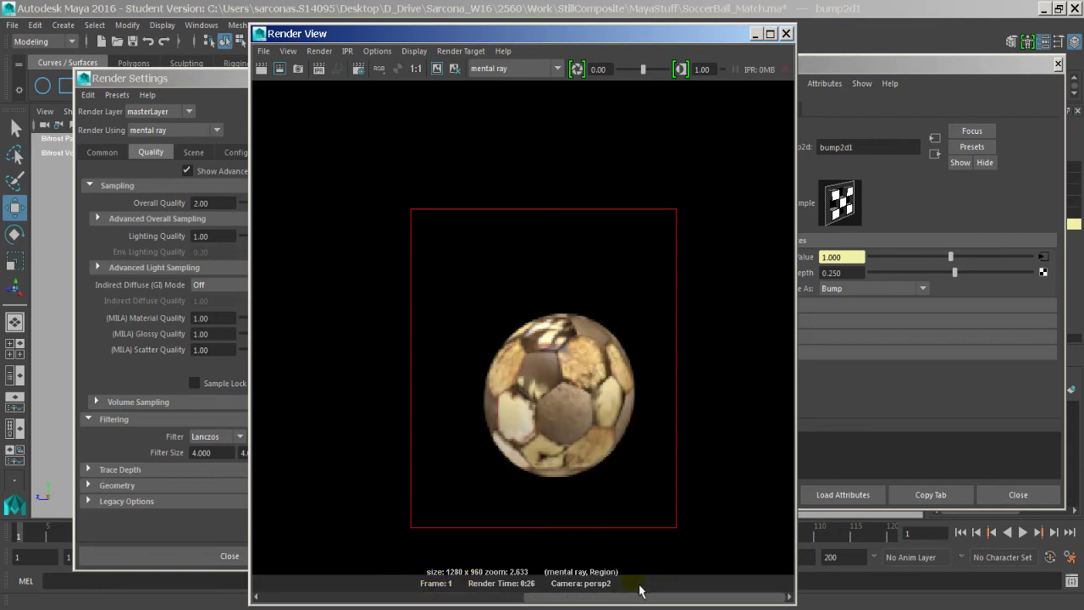
left_click_drag(565, 597, 483, 597)
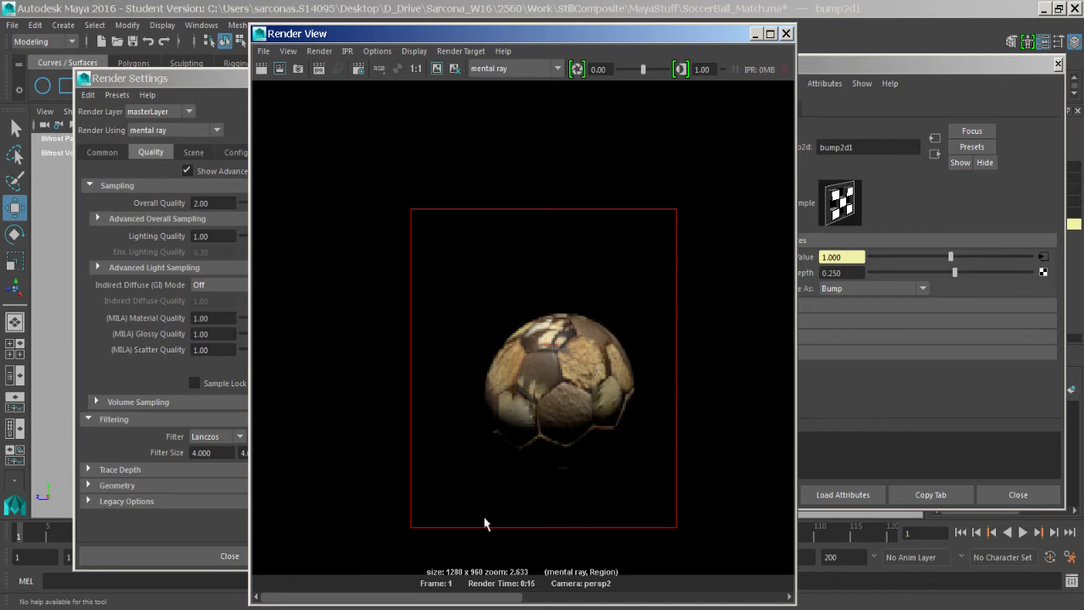
left_click(568, 597)
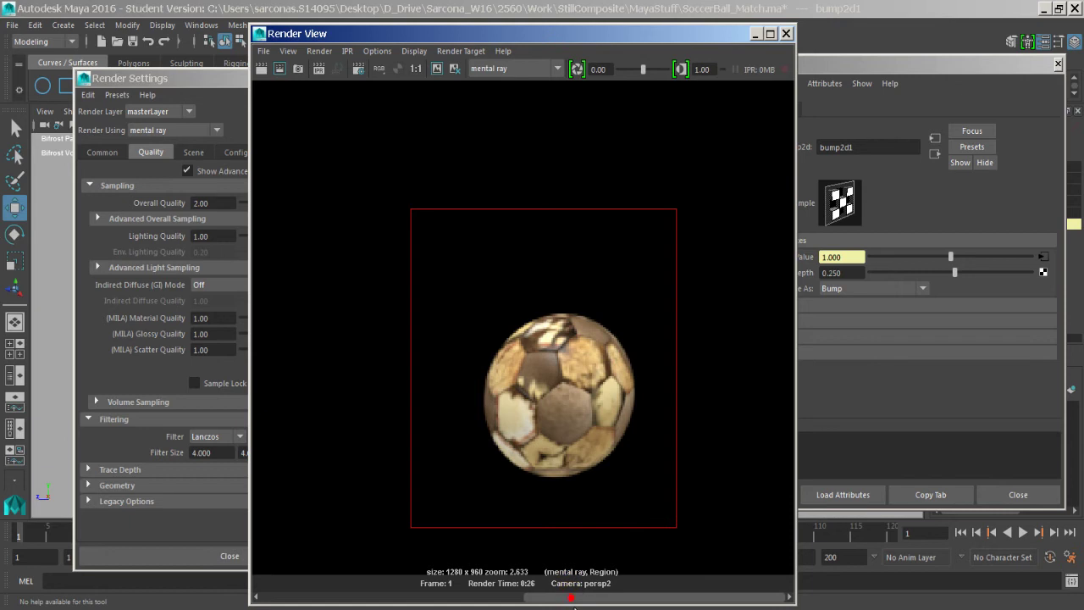
left_click(486, 598)
left_click(786, 33)
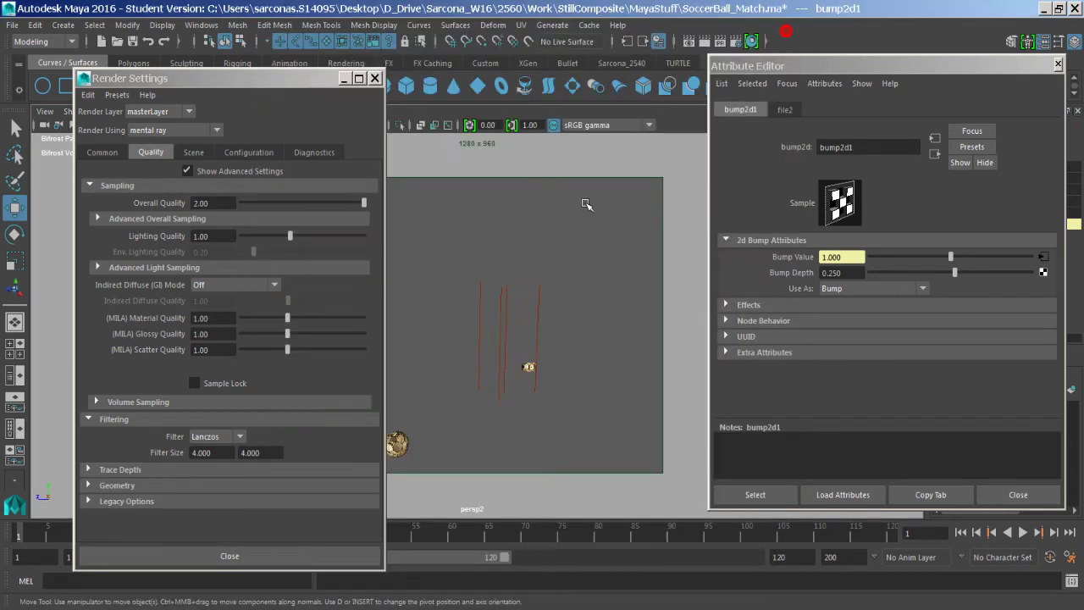
Duplicate the directional light and rotate the copy so that it shines upward from below
left_click(513, 333)
key("ctrl+d")
key("e")
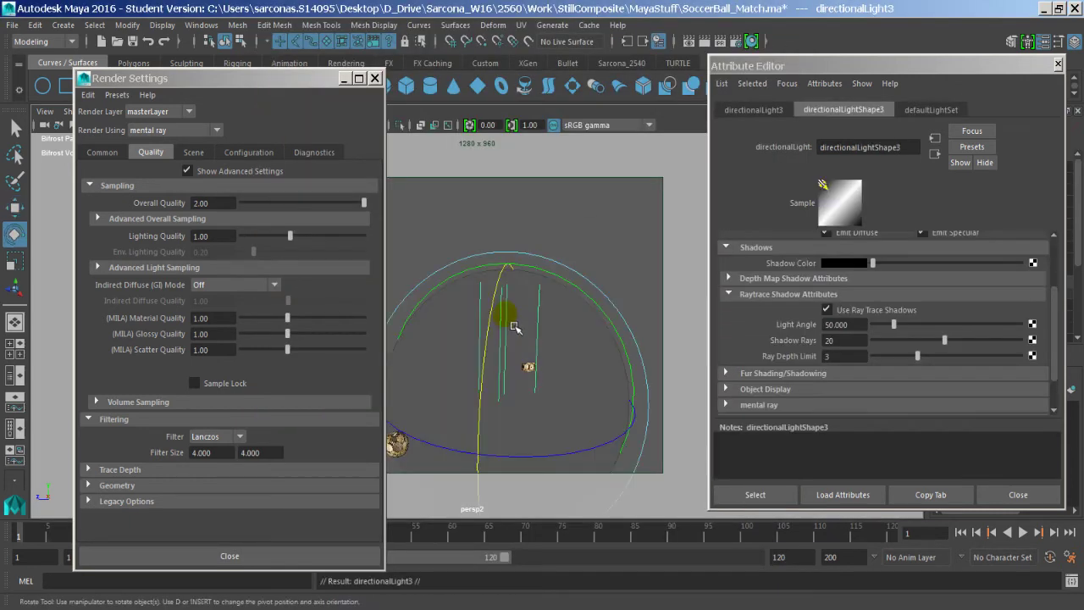
mouse_move(509, 305)
left_mouse_down()
mouse_move(564, 484)
mouse_move(502, 350)
mouse_move(542, 327)
mouse_move(548, 377)
mouse_move(527, 379)
mouse_move(551, 398)
left_mouse_up()
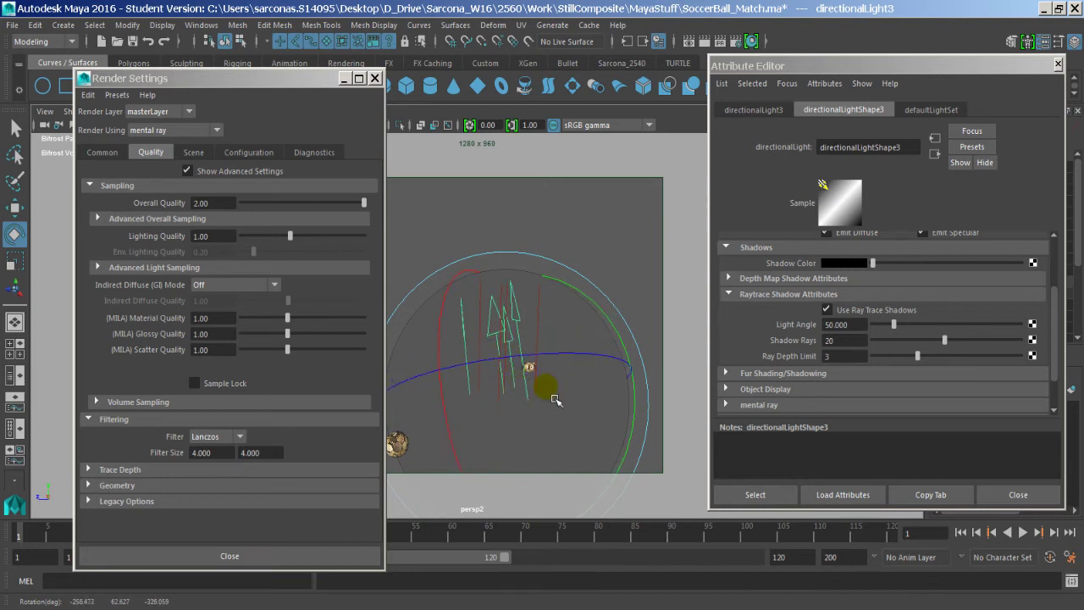
Turn off ray trace shadows on the duplicated directional light and set its intensity to 0.25
left_click(890, 310)
scroll(834, 342, "up", 3)
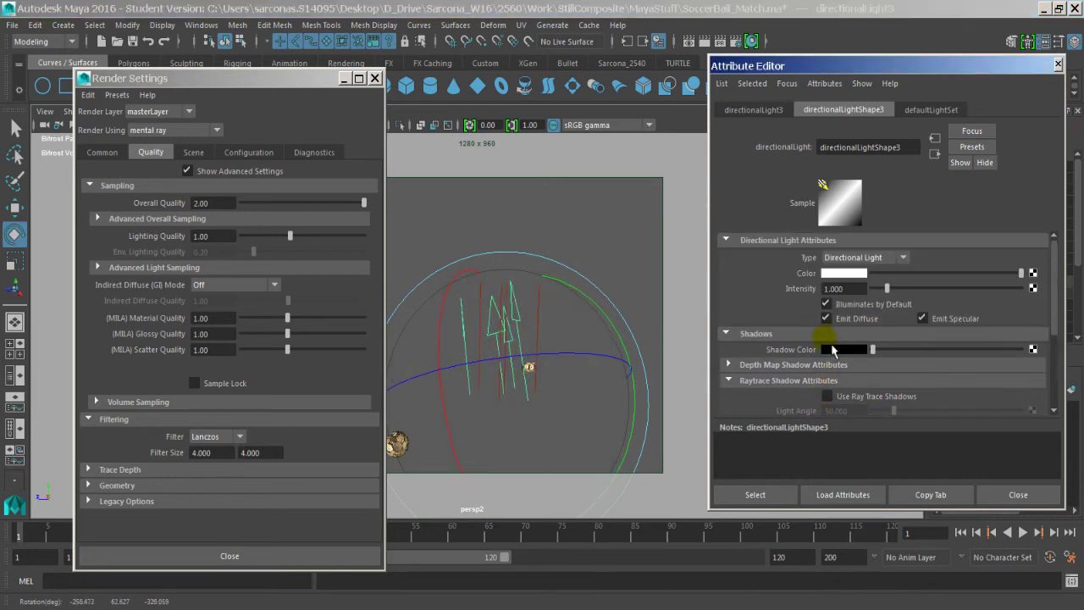
left_click(851, 288)
type("0.25")
key("Return")
Store the current render, re-render the region around the foreground ball, and examine its fill lighting up close
left_click(688, 41)
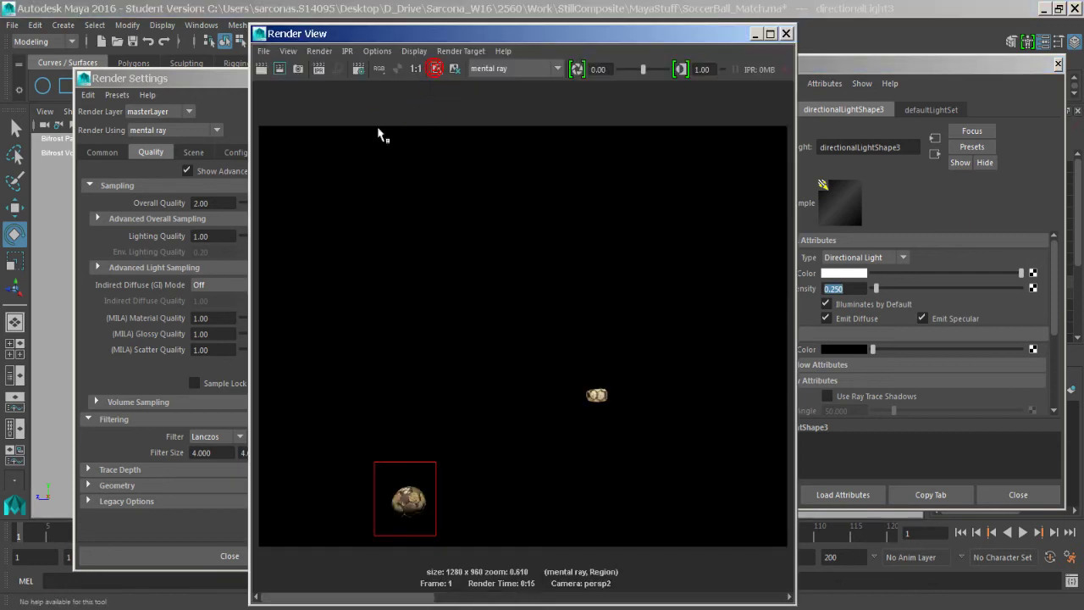
left_click(278, 69)
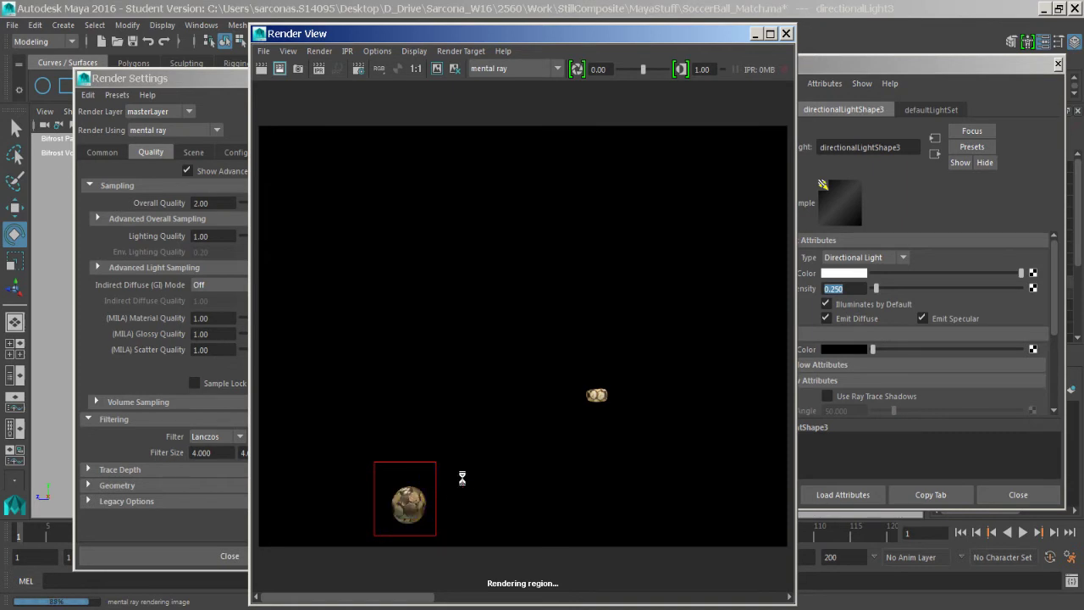
scroll(431, 474, "up", 3)
scroll(464, 427, "up", 1)
middle_click_drag(469, 395, 576, 276, "alt")
scroll(530, 342, "up", 1)
Set the duplicated directional light's intensity to 0.125
left_click(832, 287)
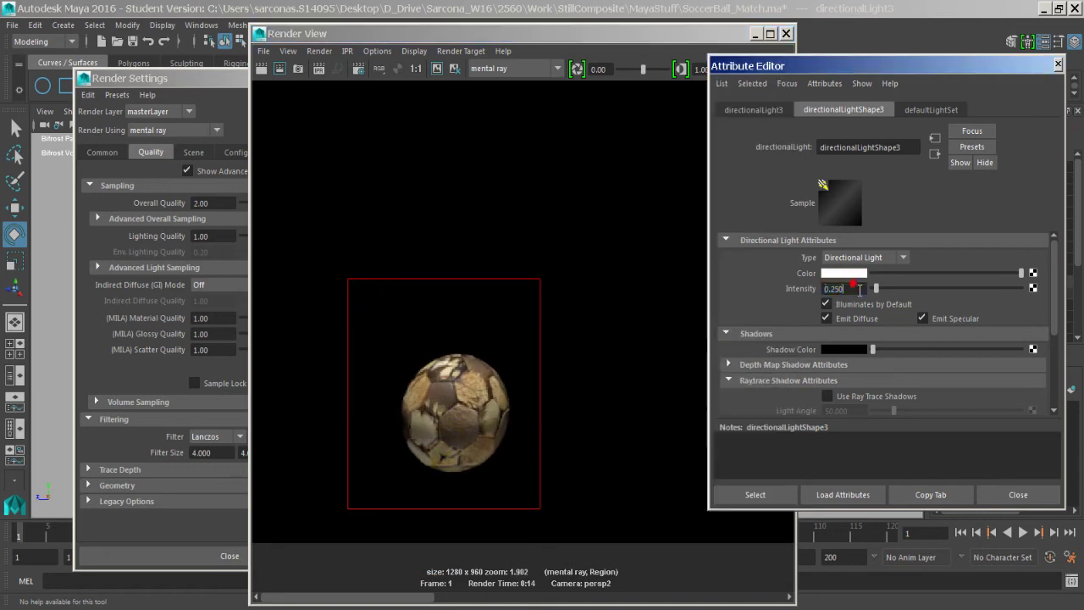
type("0.125")
key("Return")
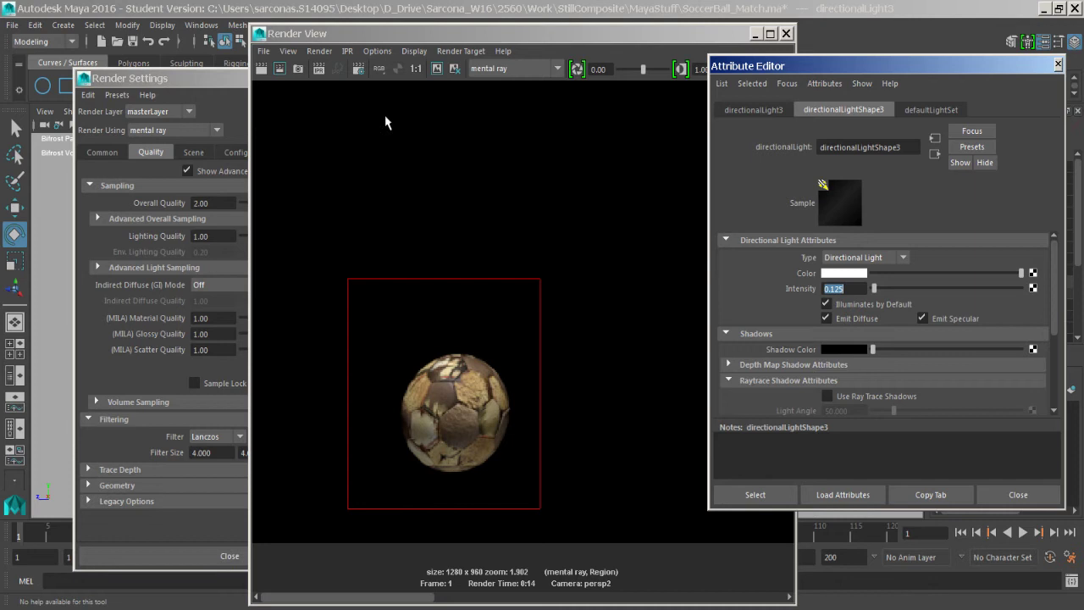
Re-render the region around the foreground ball and examine its reduced fill lighting
left_click(281, 71)
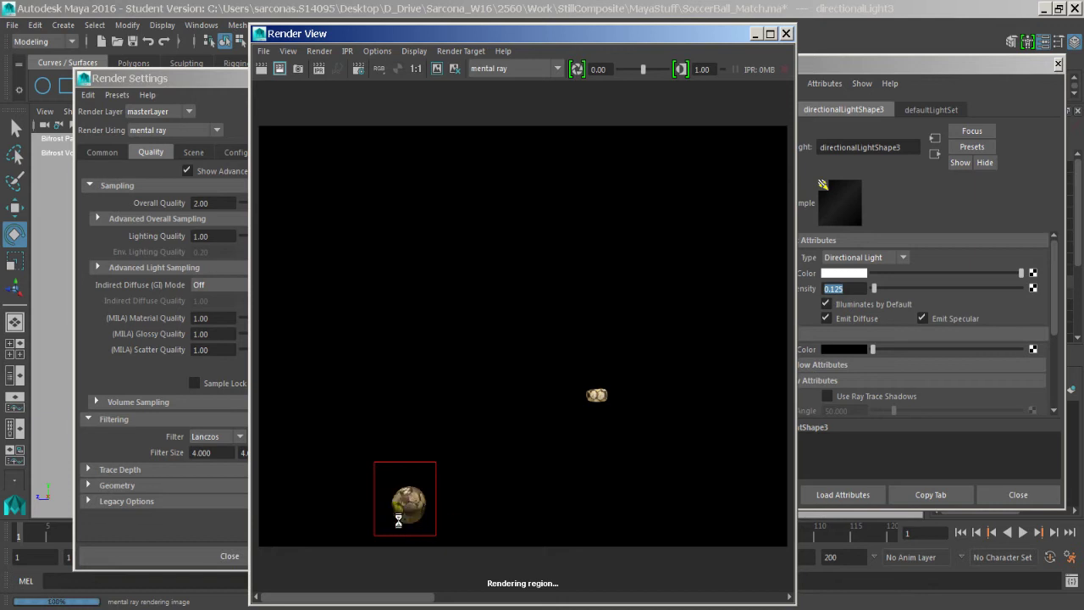
scroll(399, 525, "up", 2)
middle_click_drag(383, 537, 579, 288, "alt")
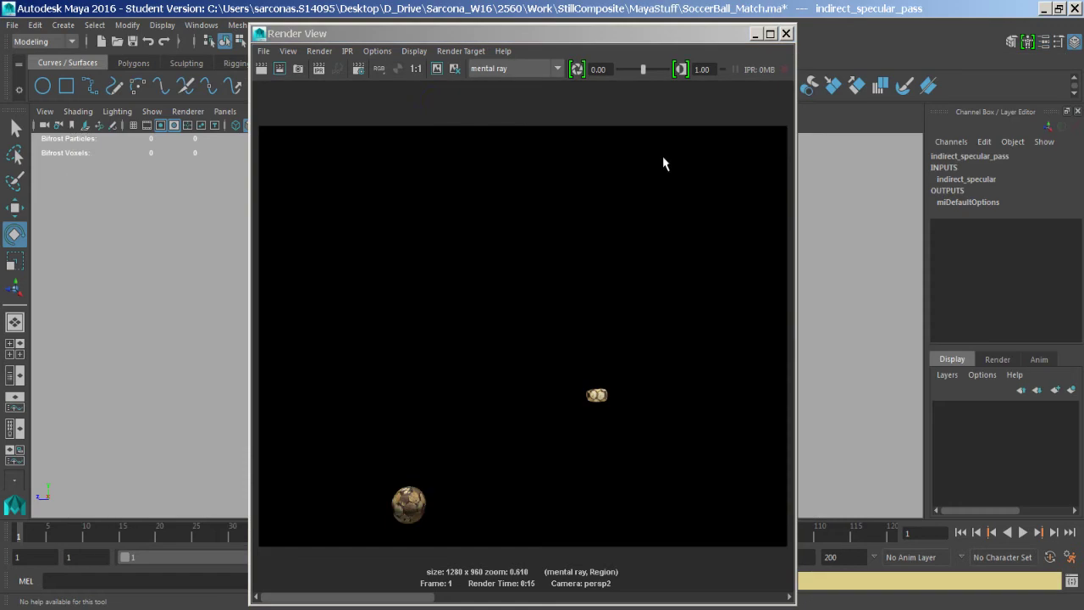
Render the full frame and save the raw image in OpenEXR format as SoccerBall_Beauty in the 3dItem folder
left_click(265, 75)
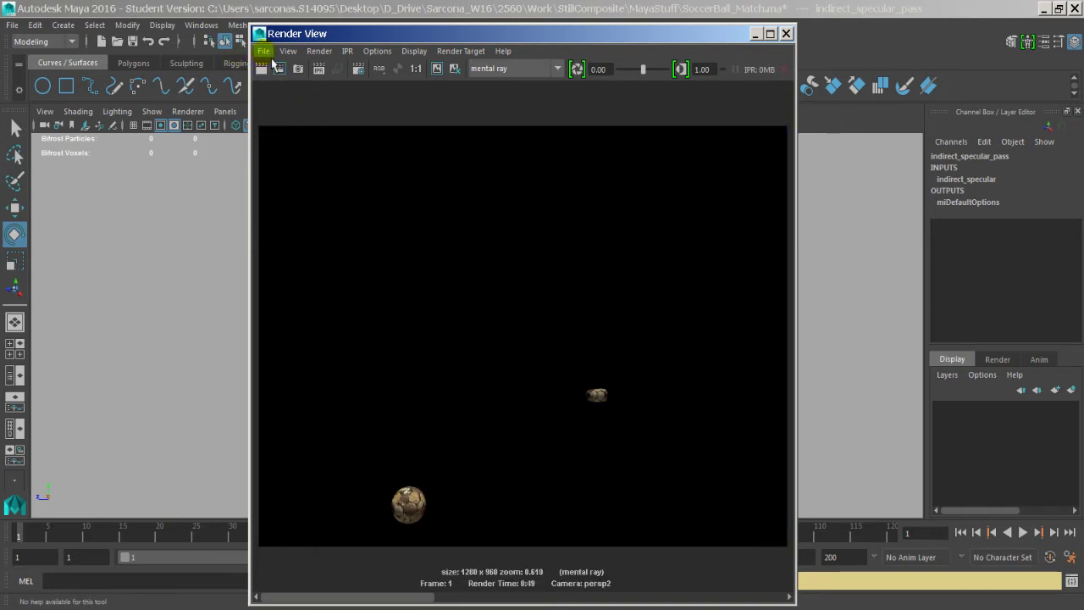
left_click(266, 52)
left_click(292, 91)
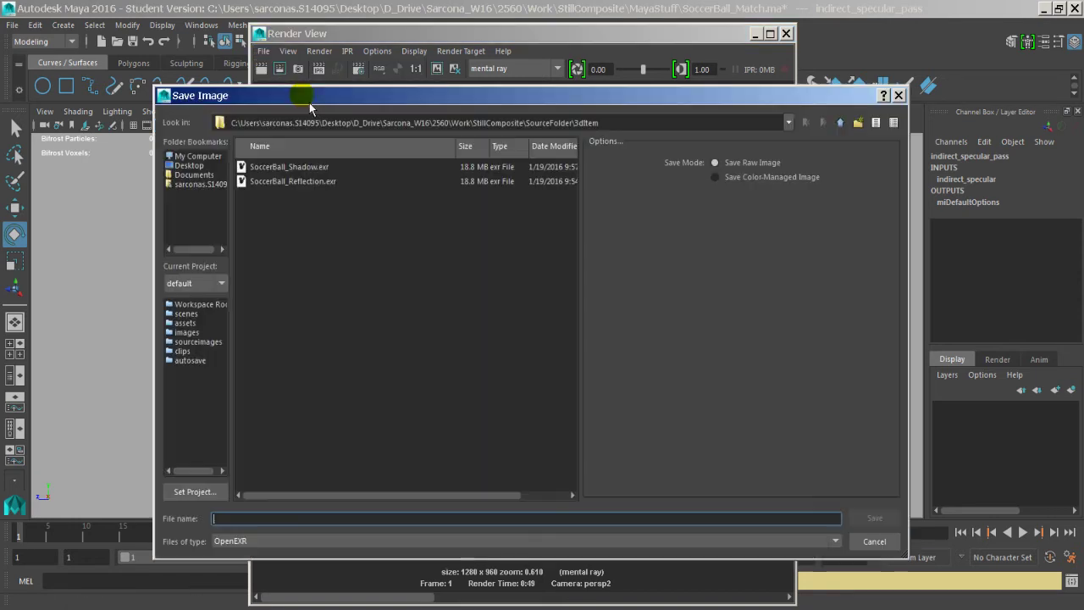
type("So")
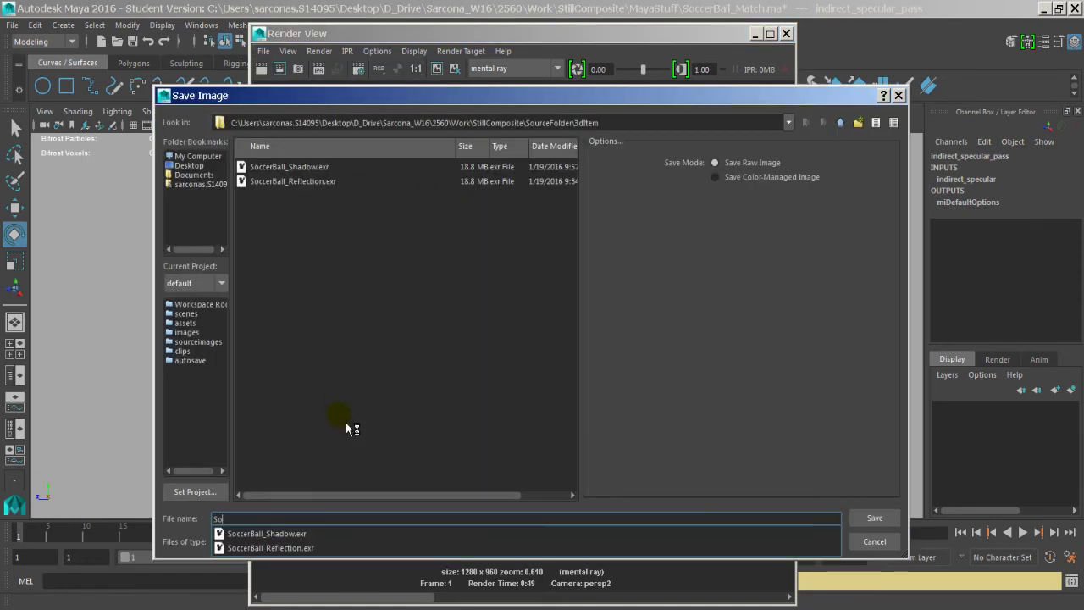
type("ccerBall_Beauty")
key("Return")
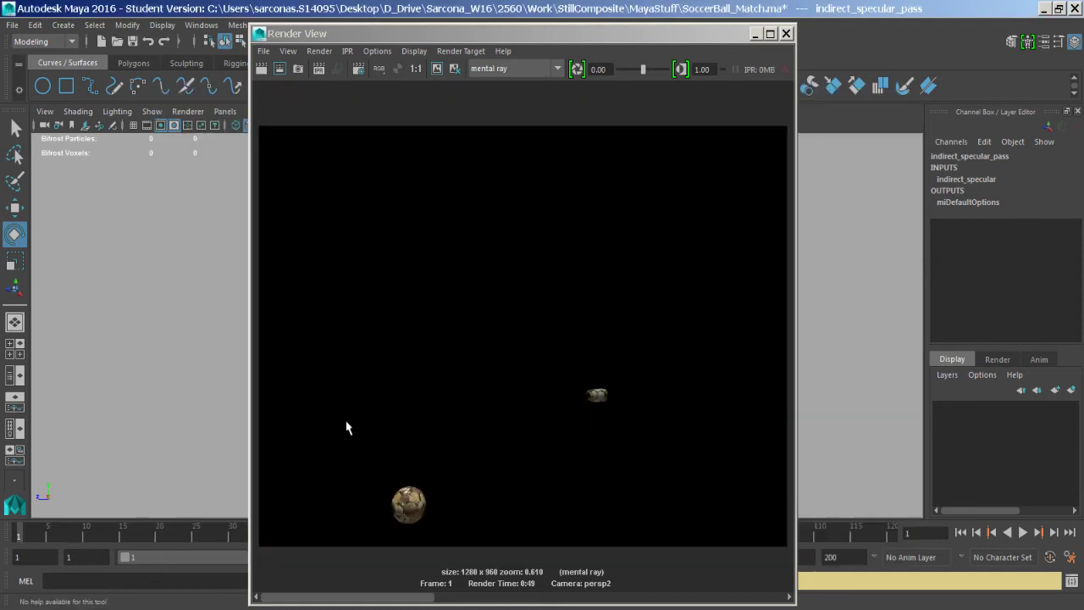
Switch to the StillComp_01 script in NukeX and examine the alley pavement near the boy up close
key("super")
left_click(155, 476)
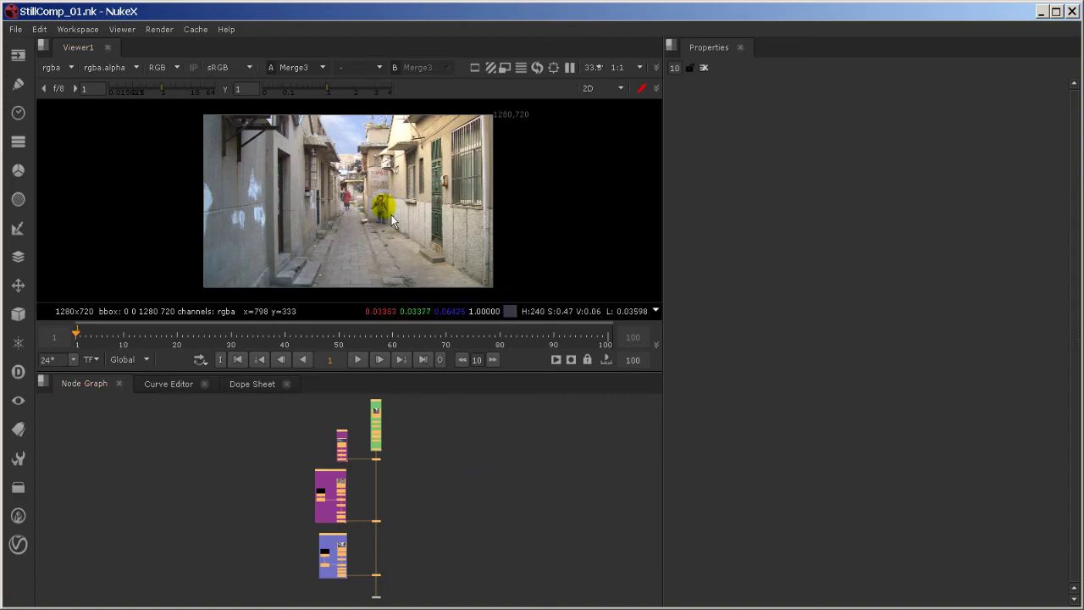
scroll(378, 244, "up", 5)
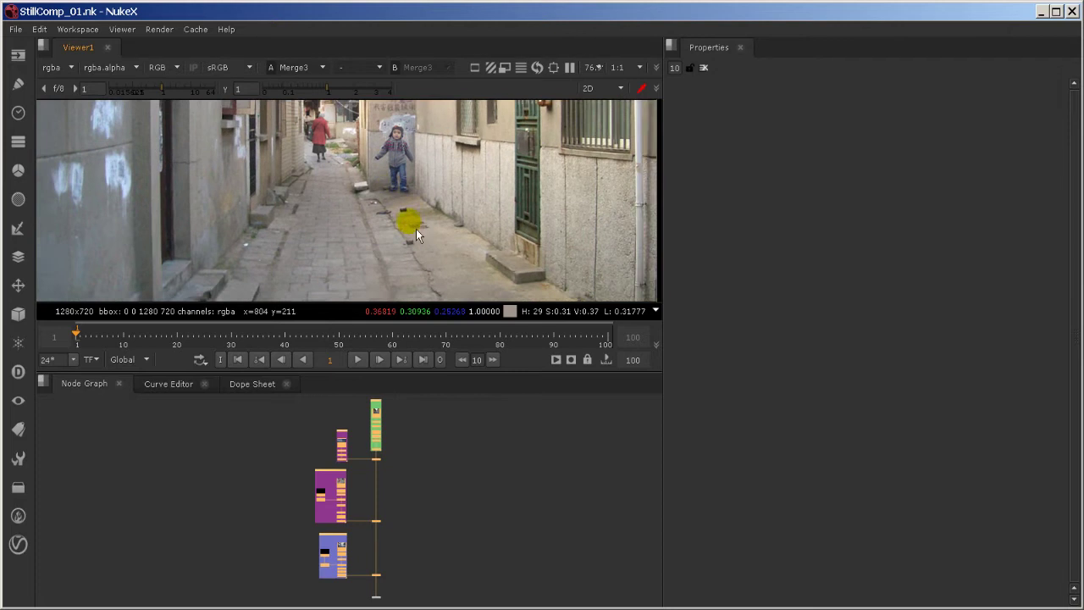
middle_click_drag(425, 217, 442, 227)
scroll(430, 219, "up", 5)
middle_click_drag(405, 195, 431, 207)
Review the node graph's source, sky, walking woman and boy branches and their merges down to the viewer
middle_click_drag(381, 244, 447, 115)
scroll(387, 440, "up", 10)
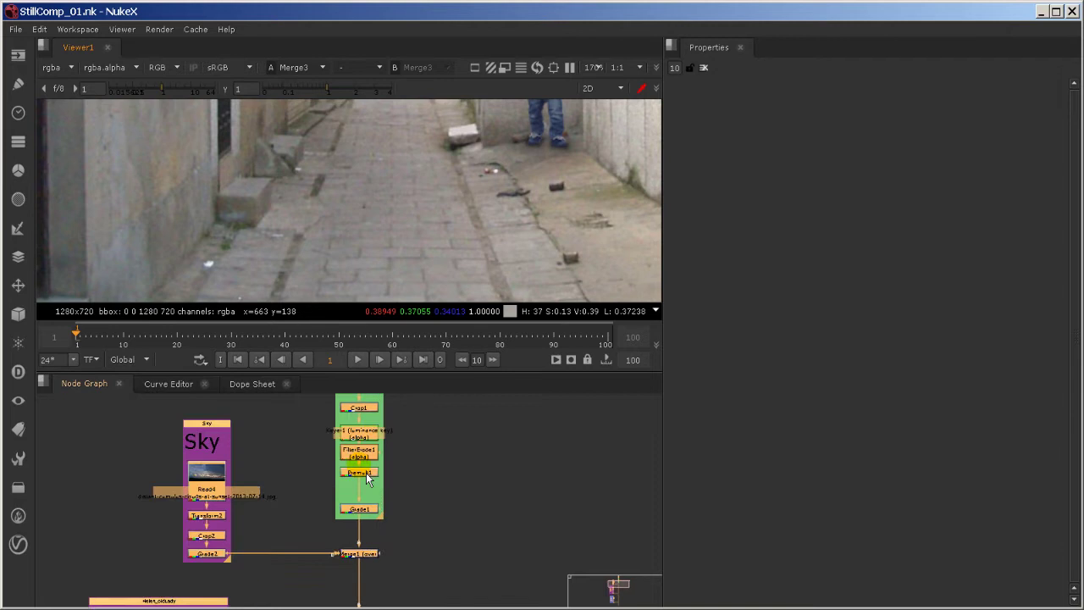
middle_click_drag(371, 357, 370, 352)
middle_click_drag(339, 506, 391, 369)
middle_click_drag(378, 576, 385, 407)
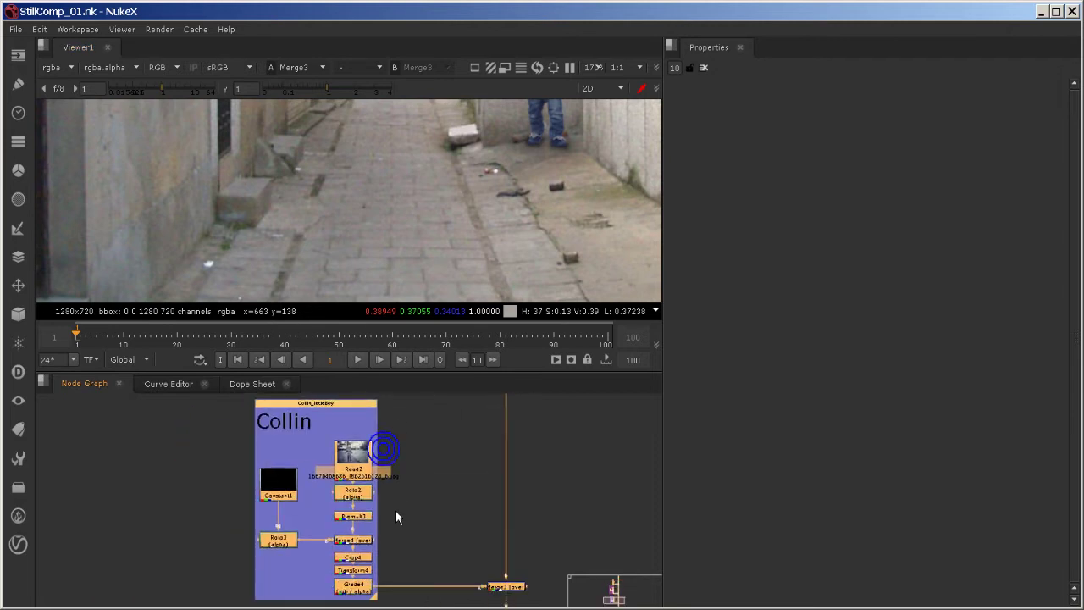
middle_click_drag(395, 513, 402, 396)
middle_click_drag(414, 494, 403, 447)
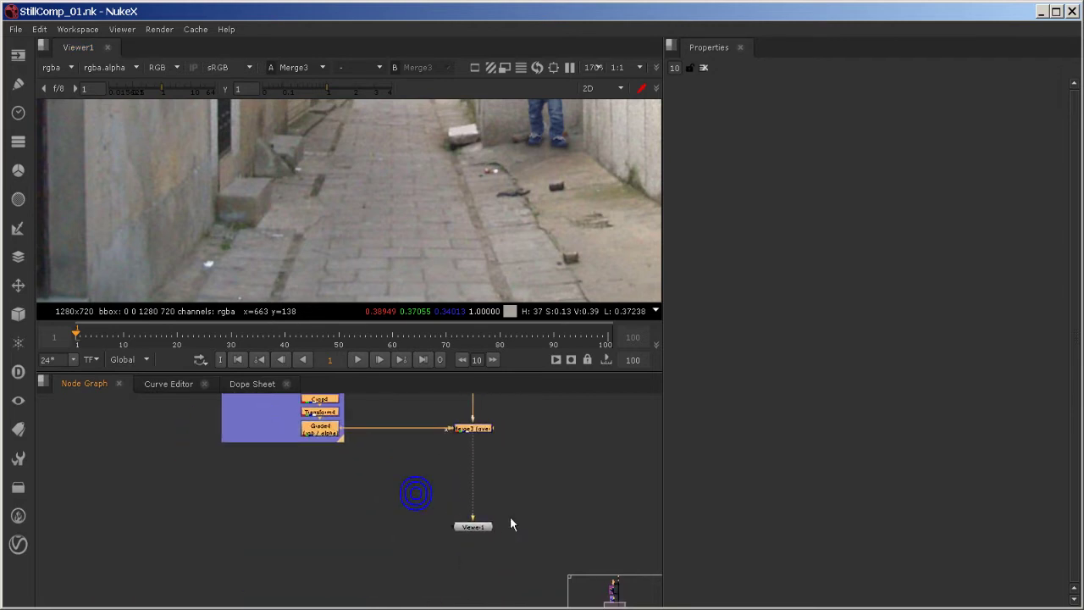
left_click(480, 525)
mouse_move(488, 571)
middle_mouse_down()
mouse_move(476, 521)
mouse_move(419, 541)
mouse_move(386, 515)
middle_mouse_up()
mouse_move(366, 472)
middle_mouse_down()
mouse_move(395, 449)
mouse_move(431, 530)
mouse_move(431, 506)
mouse_move(438, 588)
middle_mouse_up()
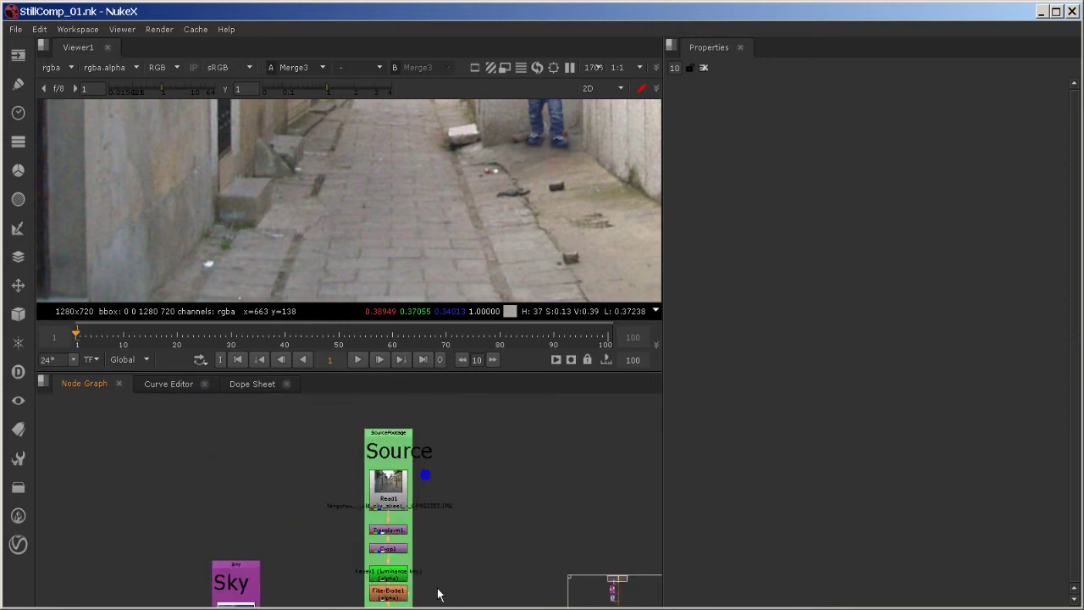
mouse_move(443, 484)
middle_mouse_down()
mouse_move(382, 458)
mouse_move(413, 460)
middle_mouse_up()
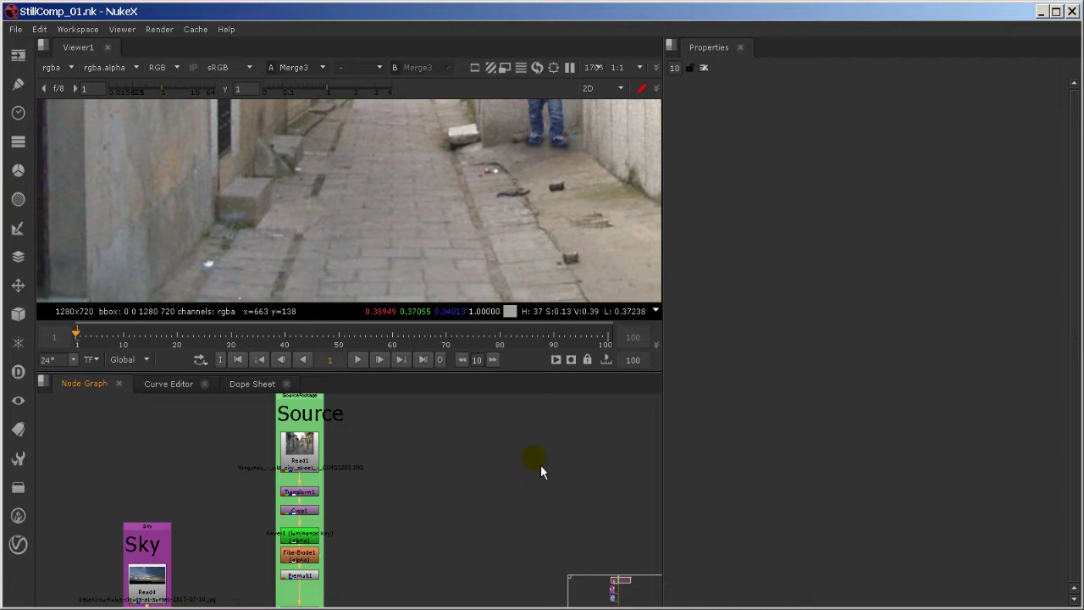
Check the project directory in the project settings and shorten the source street image's file path so it starts at Work/StillComposite
key("s")
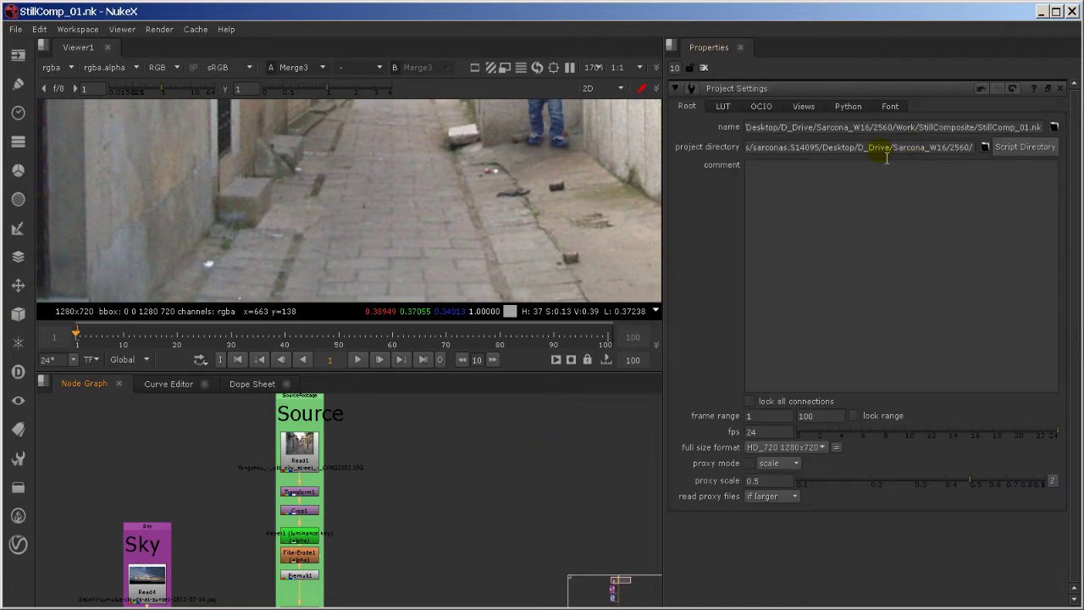
left_click_drag(887, 157, 967, 133)
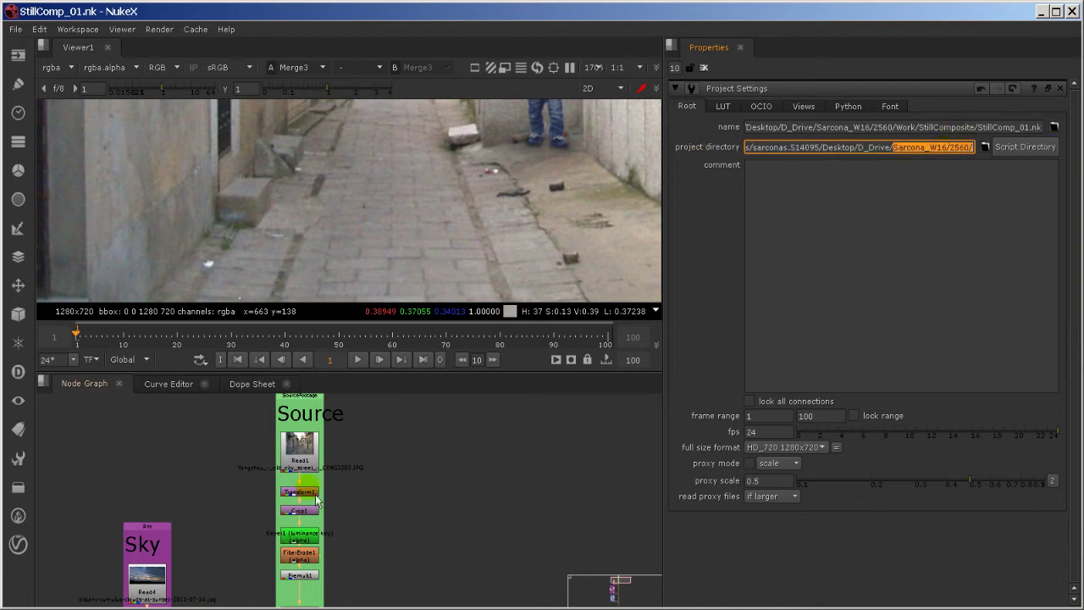
double_click(303, 452)
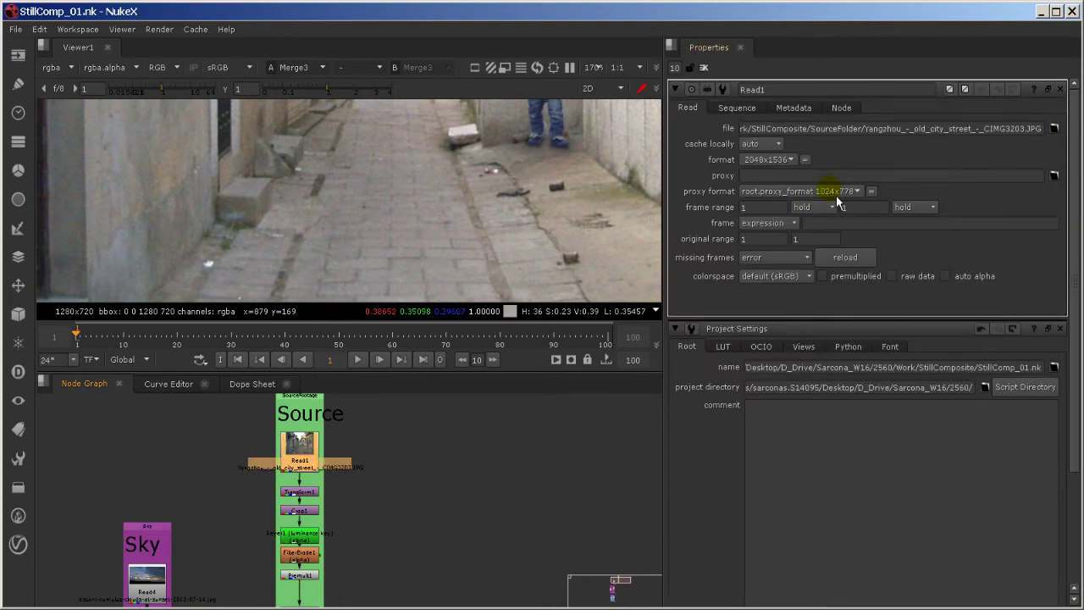
mouse_move(922, 127)
left_mouse_down()
mouse_move(703, 139)
mouse_move(907, 136)
left_mouse_up()
left_click(746, 134)
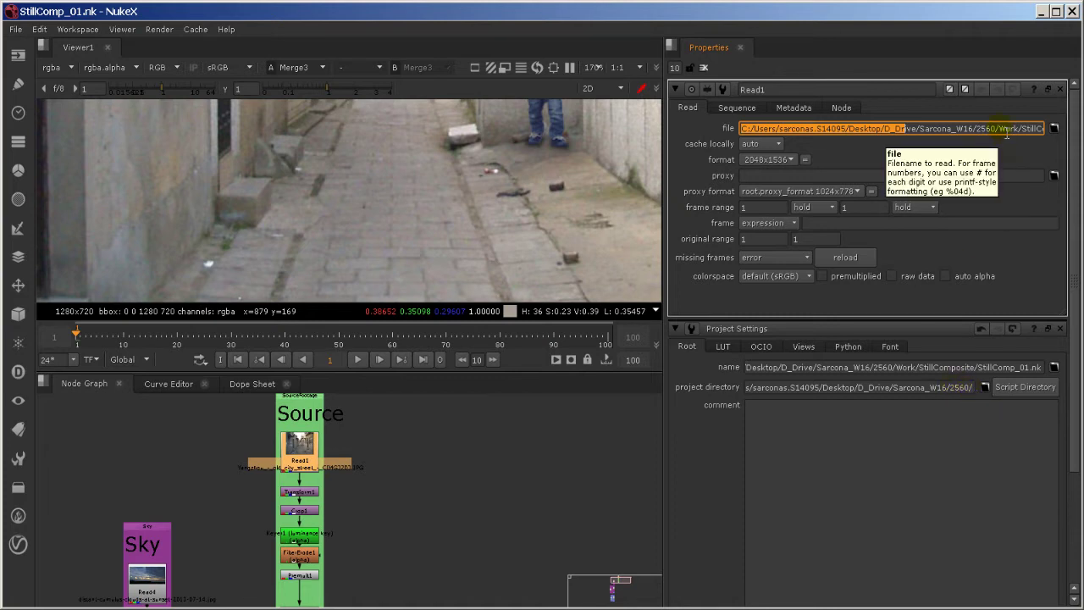
left_click_drag(1000, 129, 552, 135)
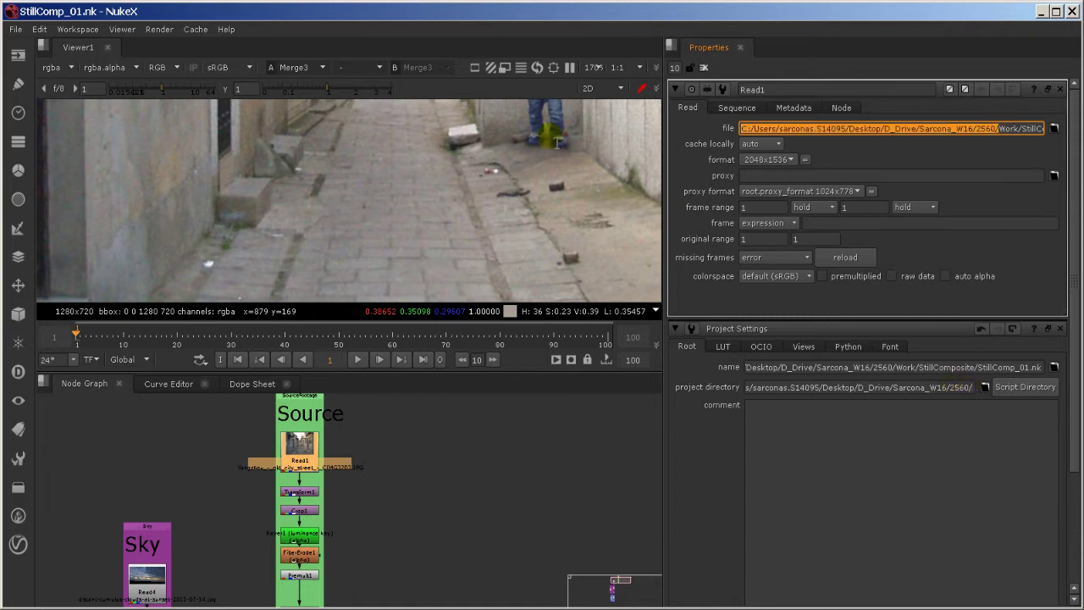
key("BackSpace")
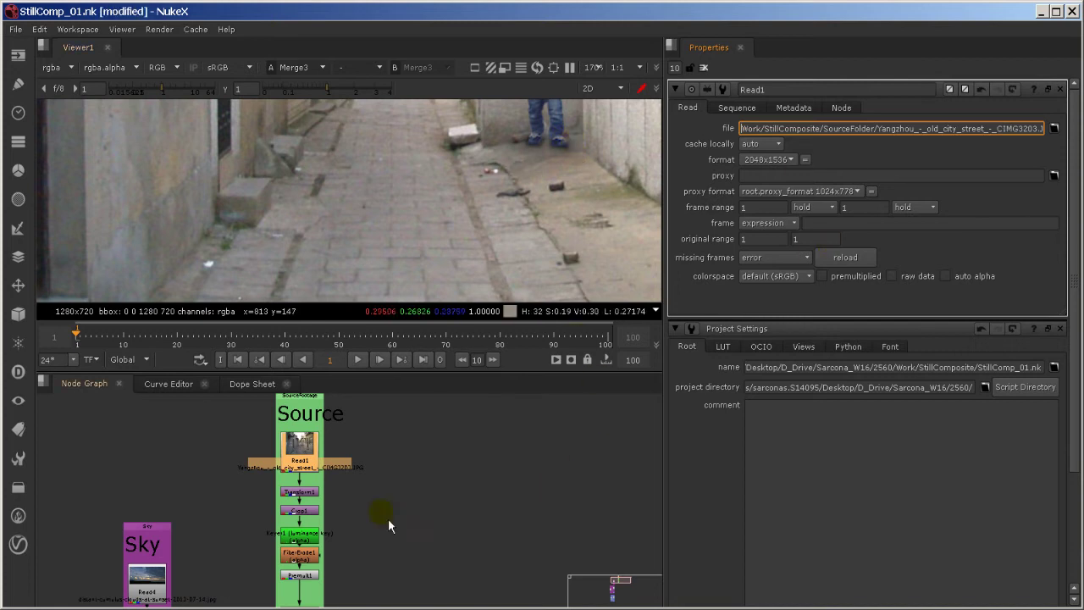
Remove the project directory from the sky image's file path so it starts at Work/StillComposite
middle_click_drag(388, 518, 652, 422)
double_click(432, 508)
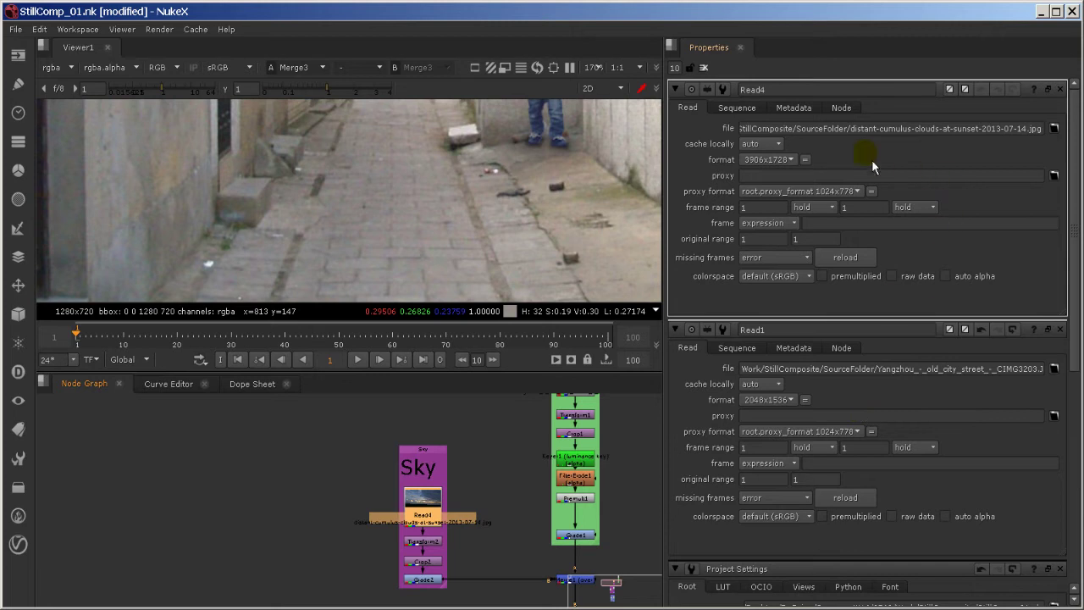
left_click_drag(826, 135, 730, 128)
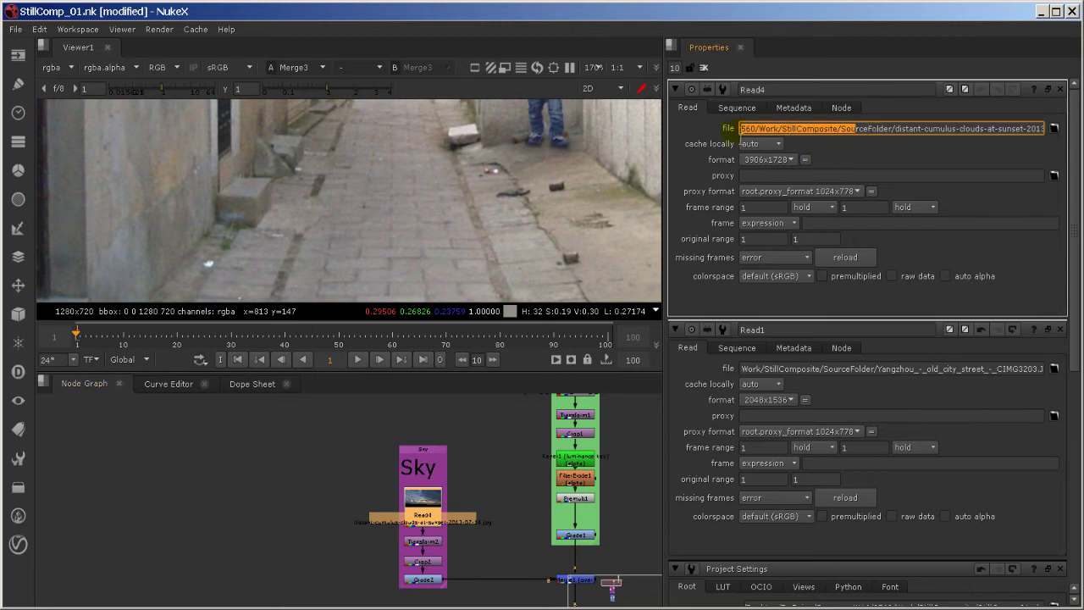
left_click_drag(724, 135, 647, 147)
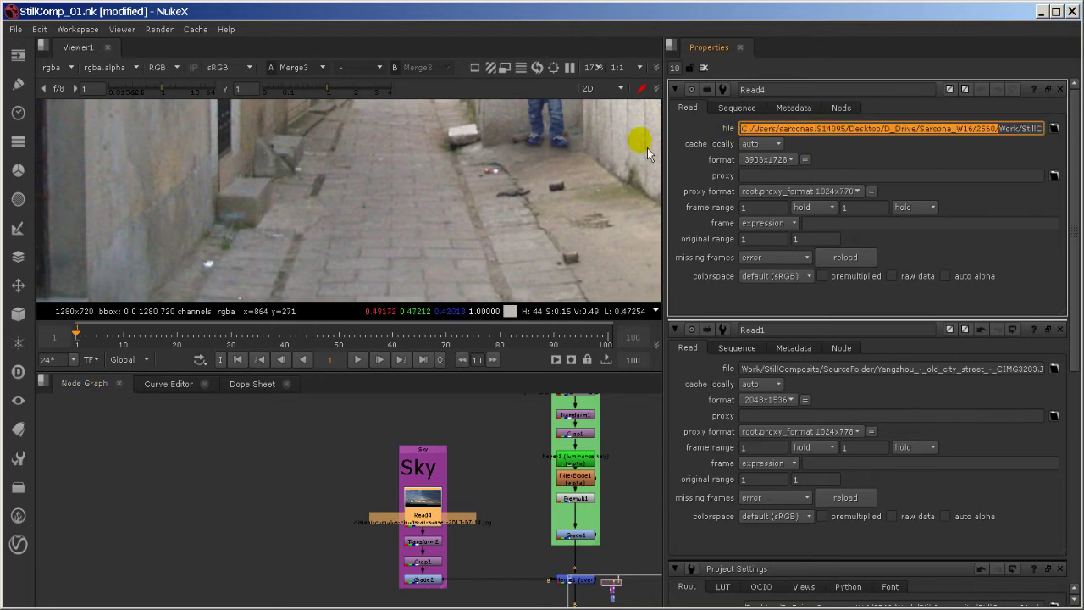
key("BackSpace")
Remove the project directory from the walking woman image's file path, leaving Work/StillComposite/SourceFolder/walking-69709_960_720.jpg
middle_click_drag(477, 540, 462, 388)
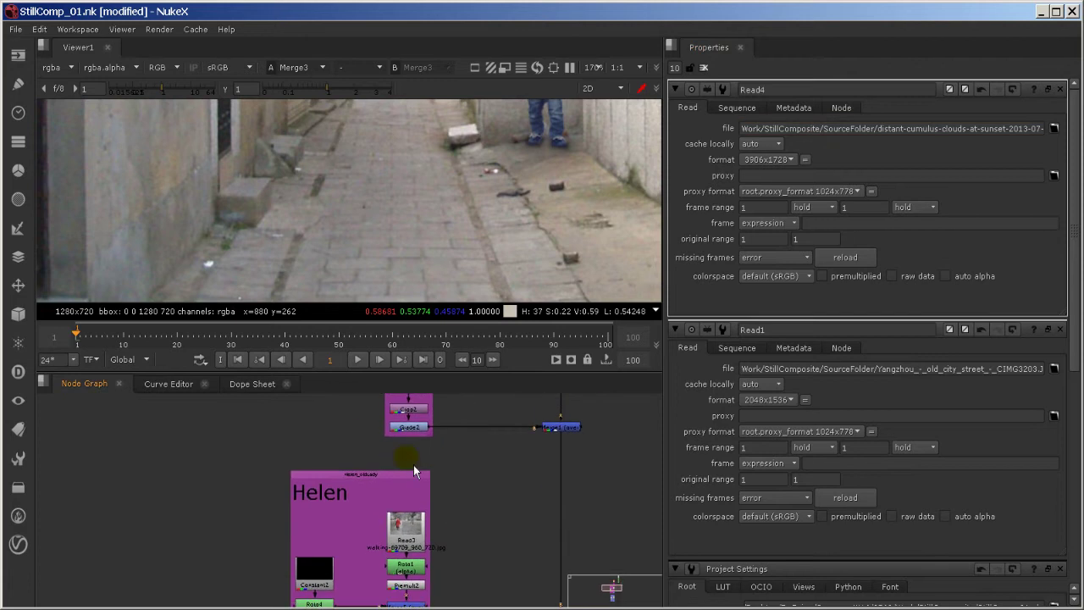
double_click(410, 532)
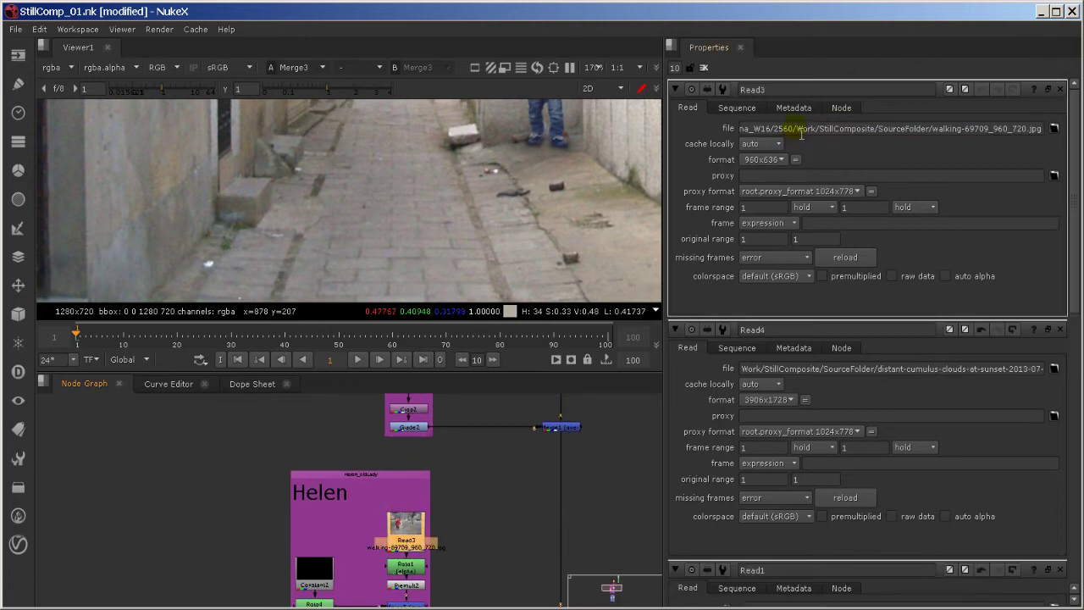
left_click_drag(800, 133, 552, 149)
key("Delete")
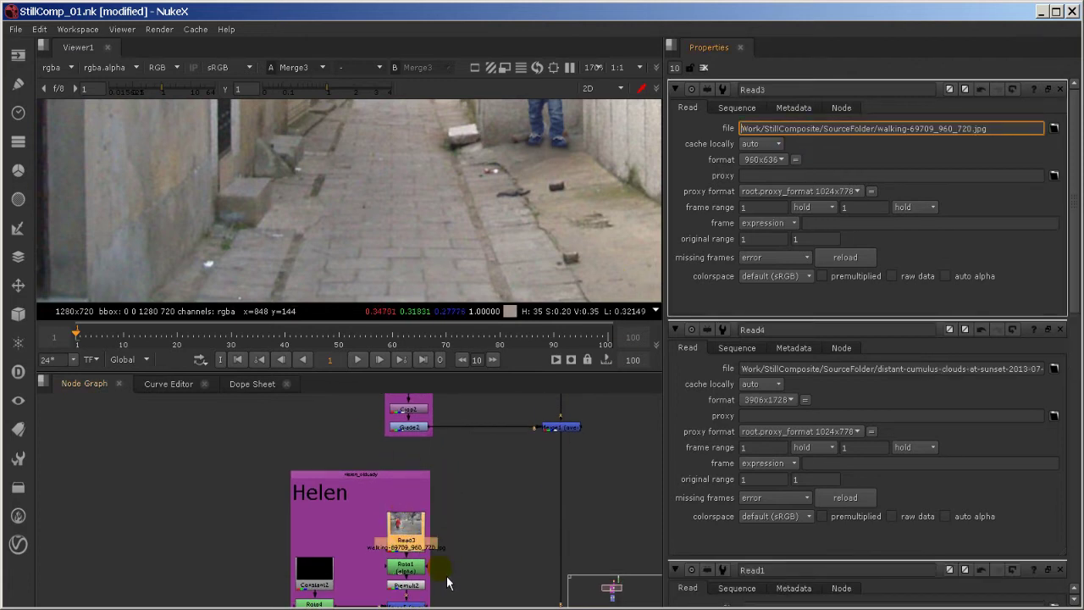
Remove the project directory from the boy image's file path so it starts at Work/StillComposite
middle_click_drag(447, 577, 458, 432)
middle_click_drag(450, 513, 411, 429)
middle_click_drag(425, 553, 435, 460)
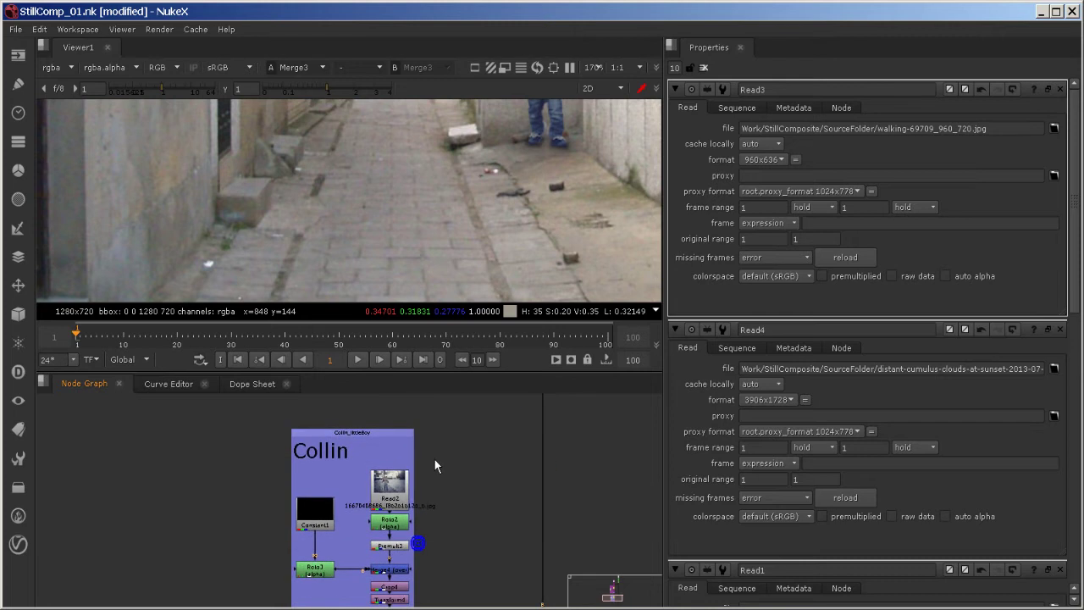
double_click(390, 485)
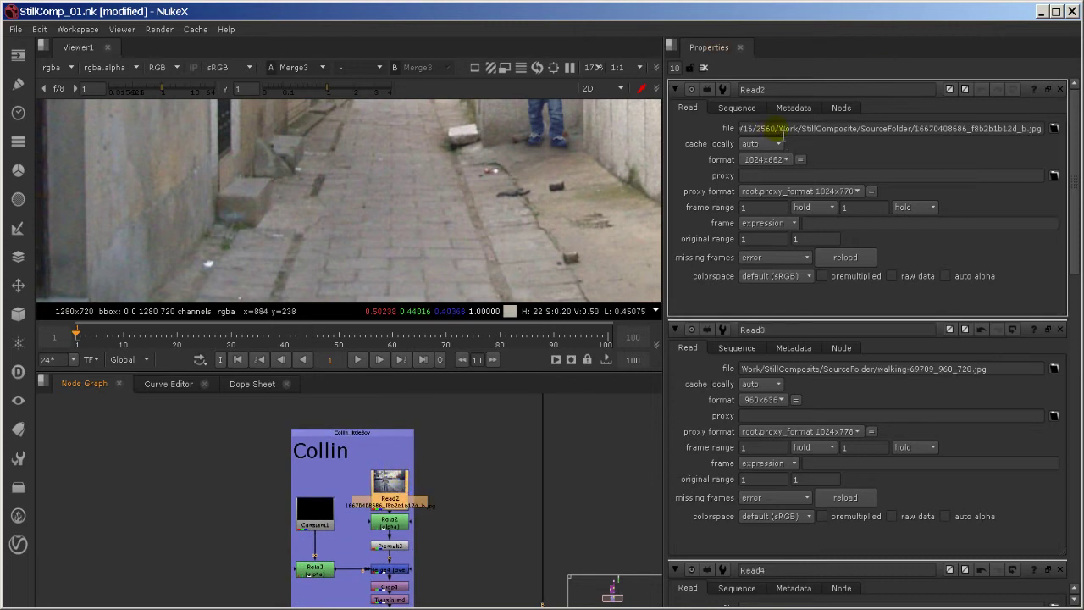
left_click_drag(776, 134, 610, 151)
key("Delete")
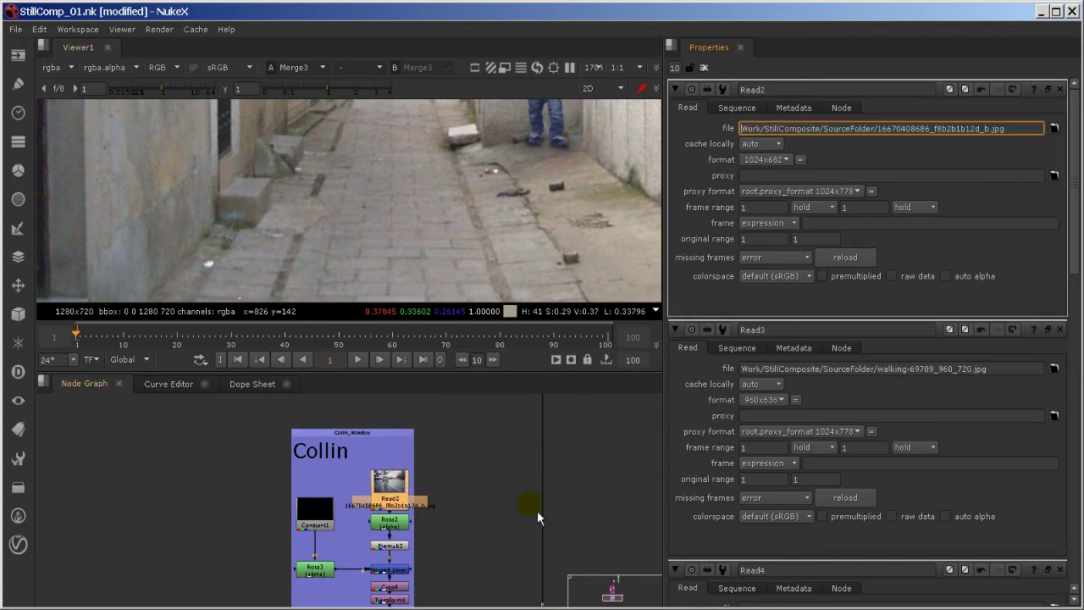
Start a new Read node in the empty area beside the main pipe and browse to the project's Work/StillComposite folder
middle_click_drag(515, 527, 521, 325)
middle_click_drag(508, 457, 429, 541)
middle_click_drag(478, 483, 434, 556)
middle_click_drag(475, 523, 475, 587)
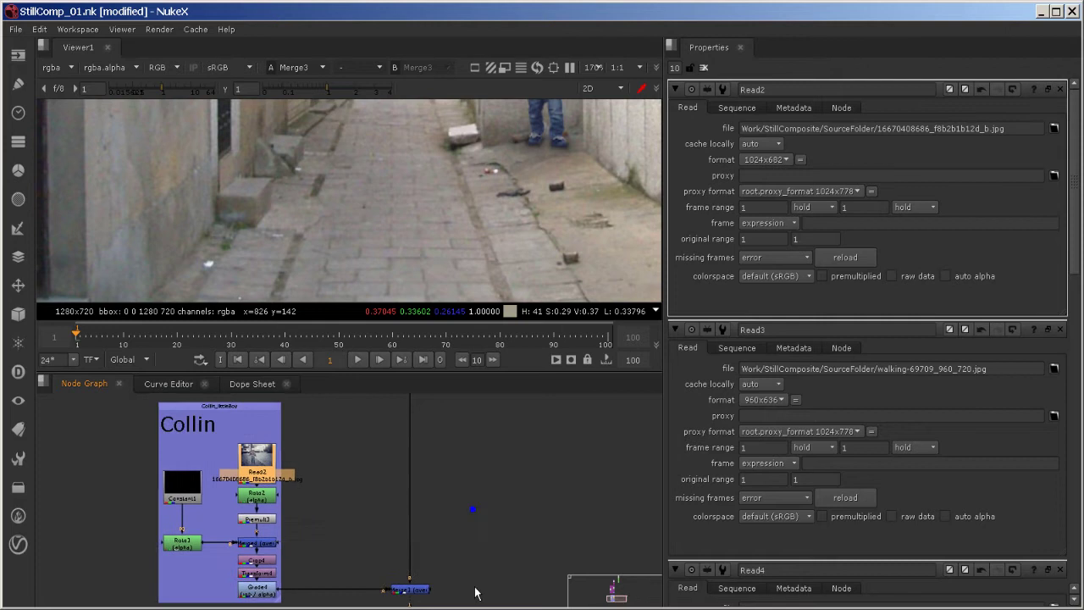
scroll(511, 220, "down", 6)
middle_click_drag(487, 450, 436, 589)
left_click(454, 472)
key("r")
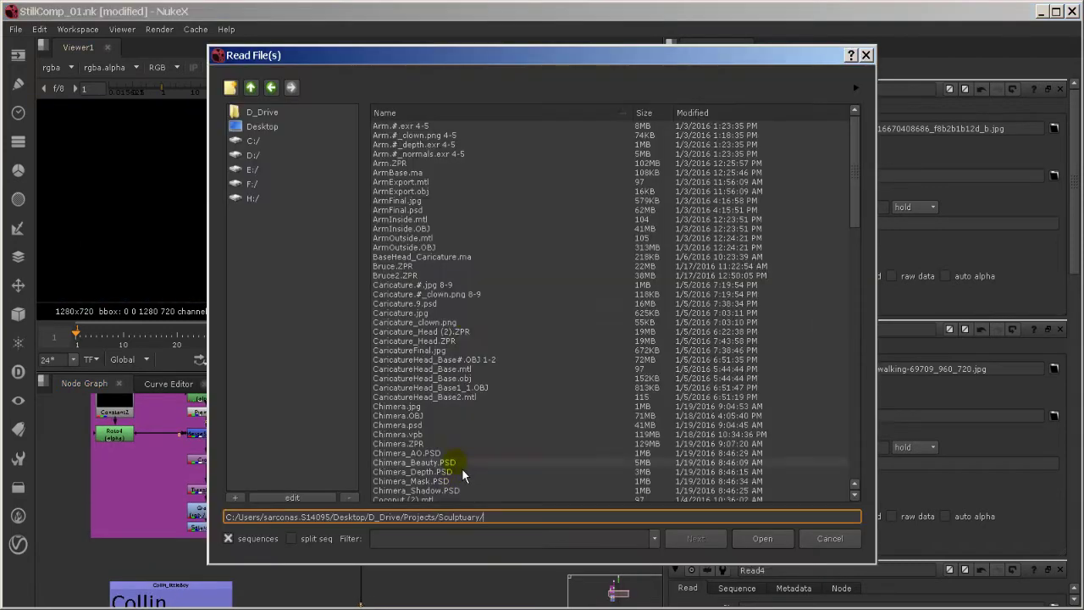
left_click(272, 95)
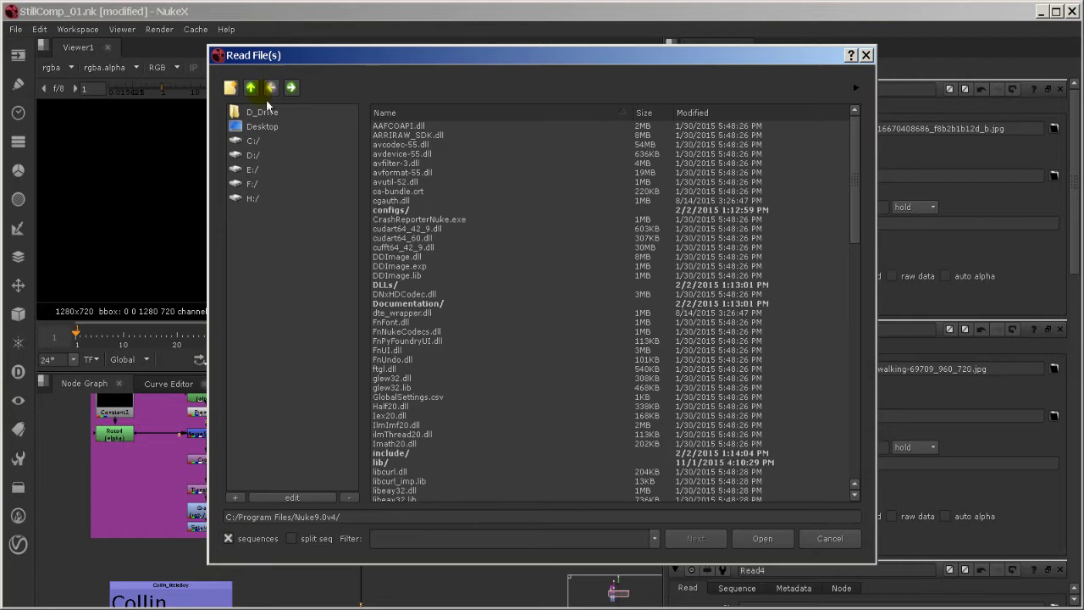
left_click(262, 127)
double_click(403, 127)
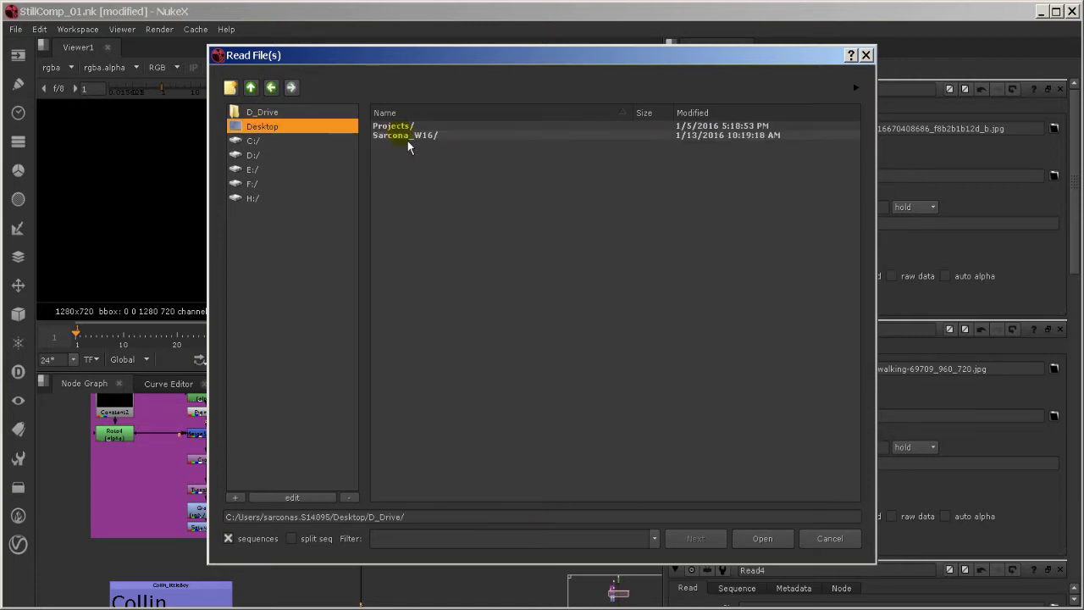
double_click(406, 137)
double_click(406, 137)
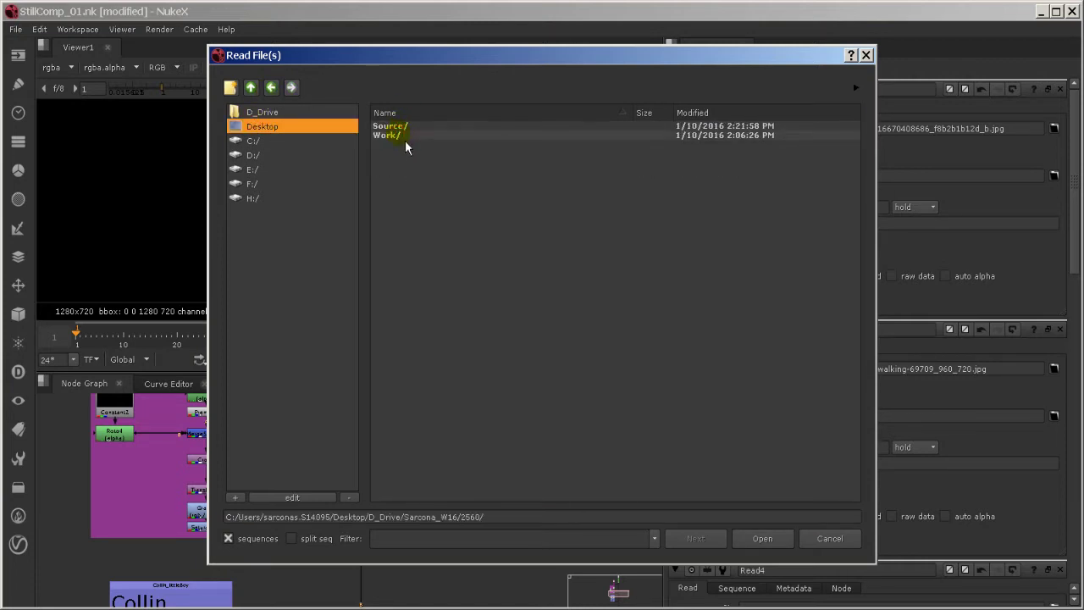
double_click(405, 135)
double_click(405, 127)
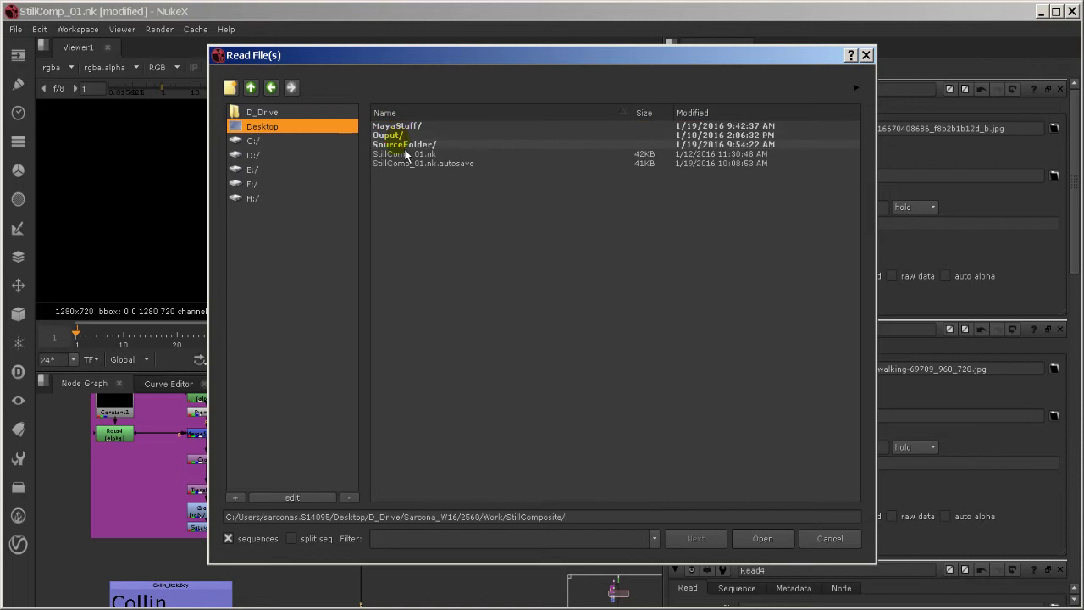
Load SoccerBall_Beauty.exr, SoccerBall_Reflection.exr and SoccerBall_Shadow.exr together from the SourceFolder/3dItem folder
double_click(398, 126)
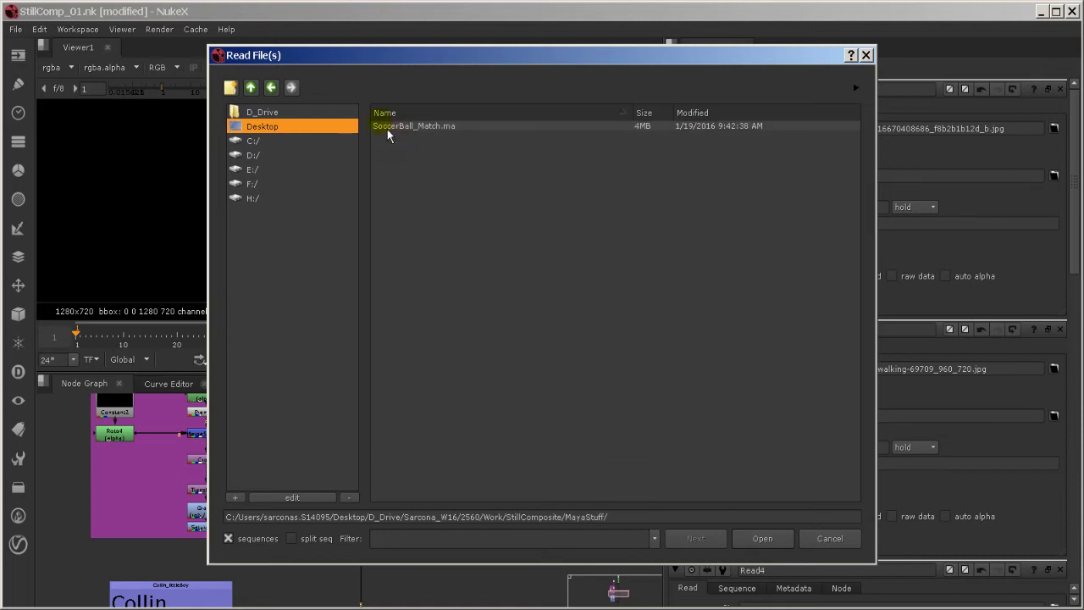
left_click(251, 87)
double_click(398, 144)
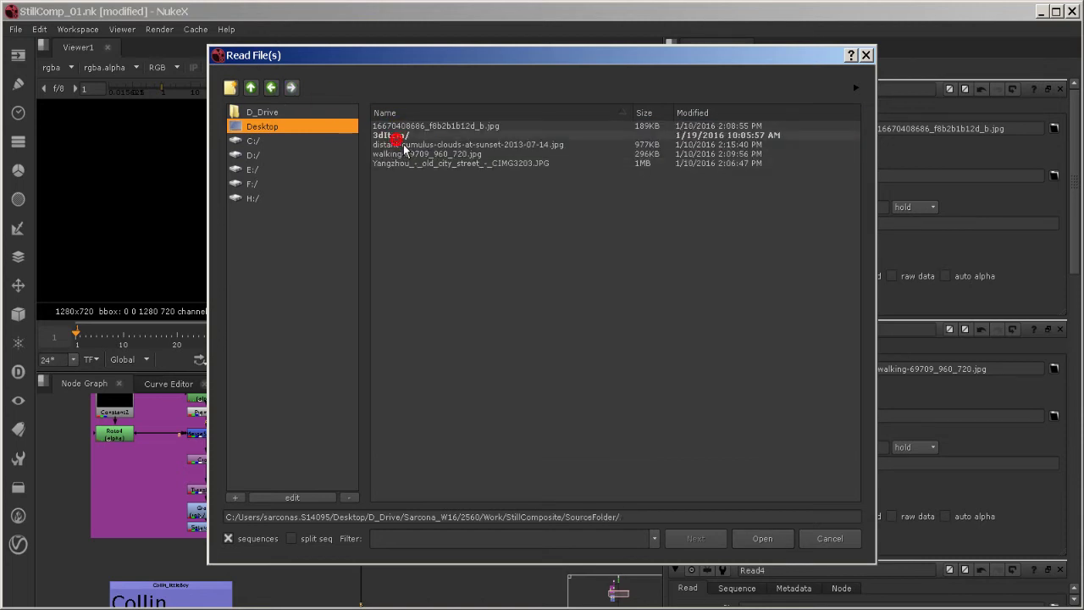
double_click(397, 136)
left_click(405, 125)
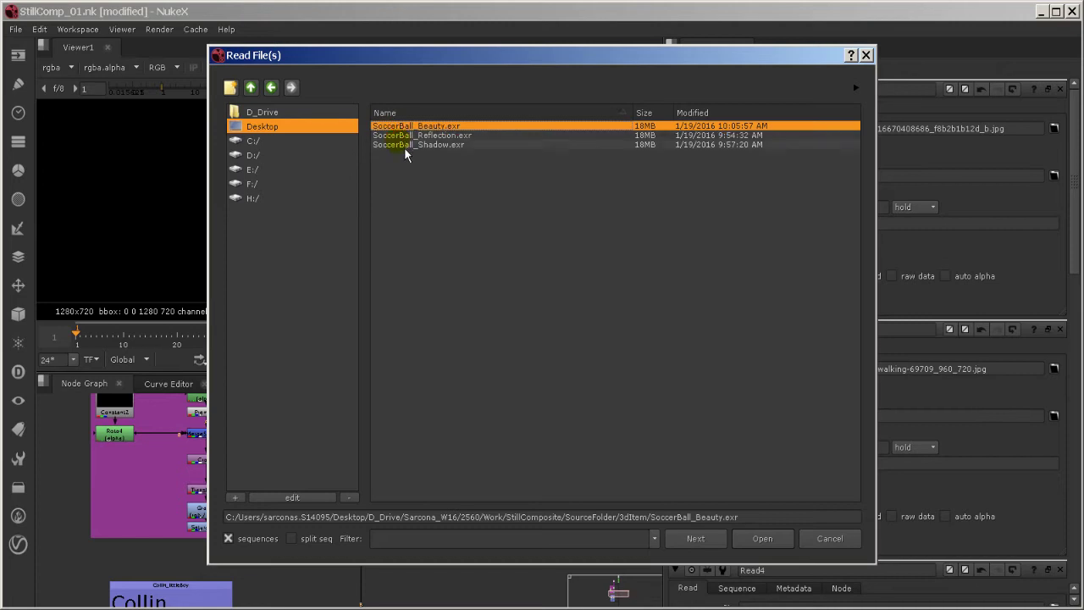
left_click(398, 145, "shift")
left_click(760, 539)
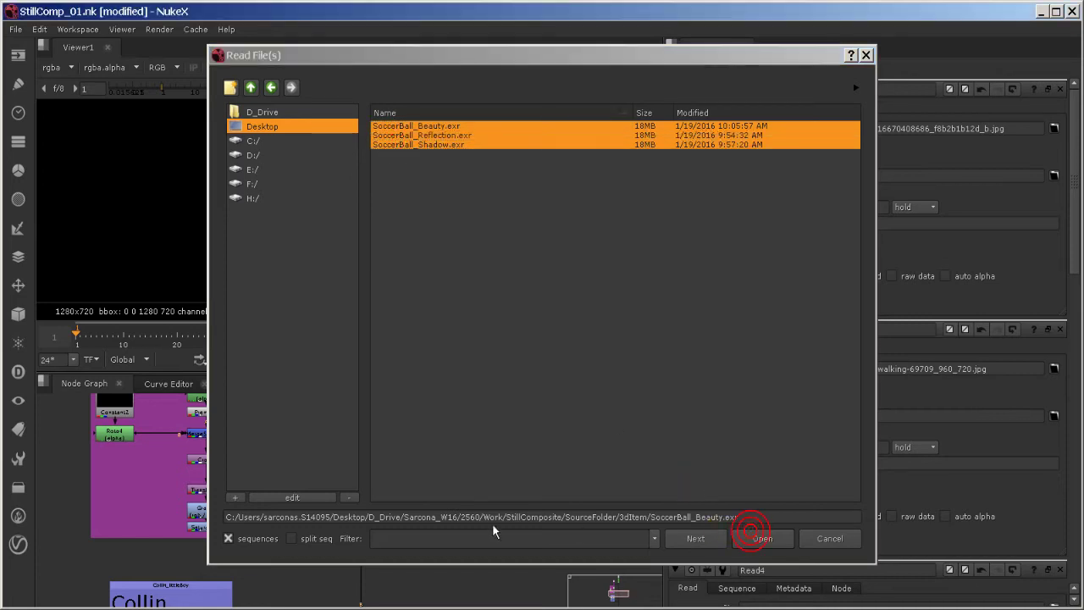
Spread the three overlapping soccer ball Read nodes side by side in a row
left_click(571, 559)
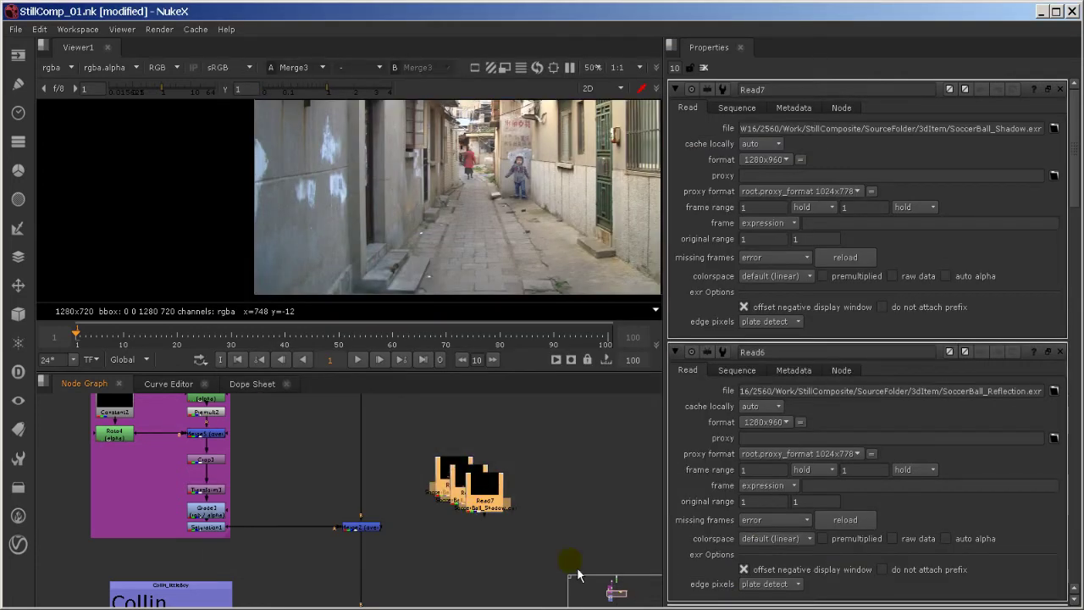
left_click(525, 561)
left_click_drag(395, 412, 612, 512)
left_click(587, 529)
scroll(508, 501, "up", 5)
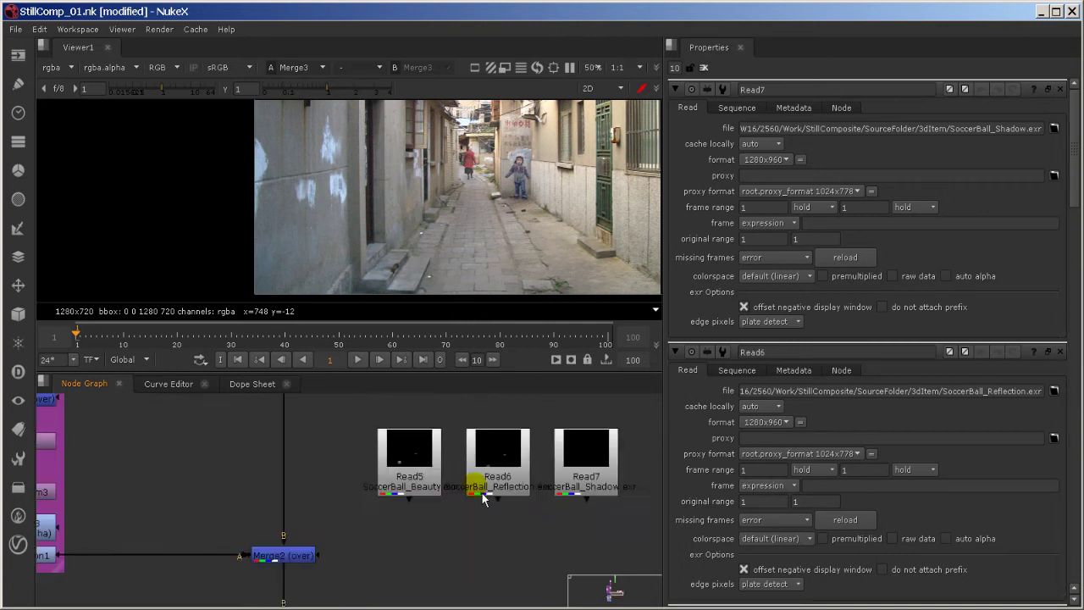
View the beauty, reflection and shadow passes one after another in the viewer, checking the shadow pass's alpha channel
left_click(315, 462)
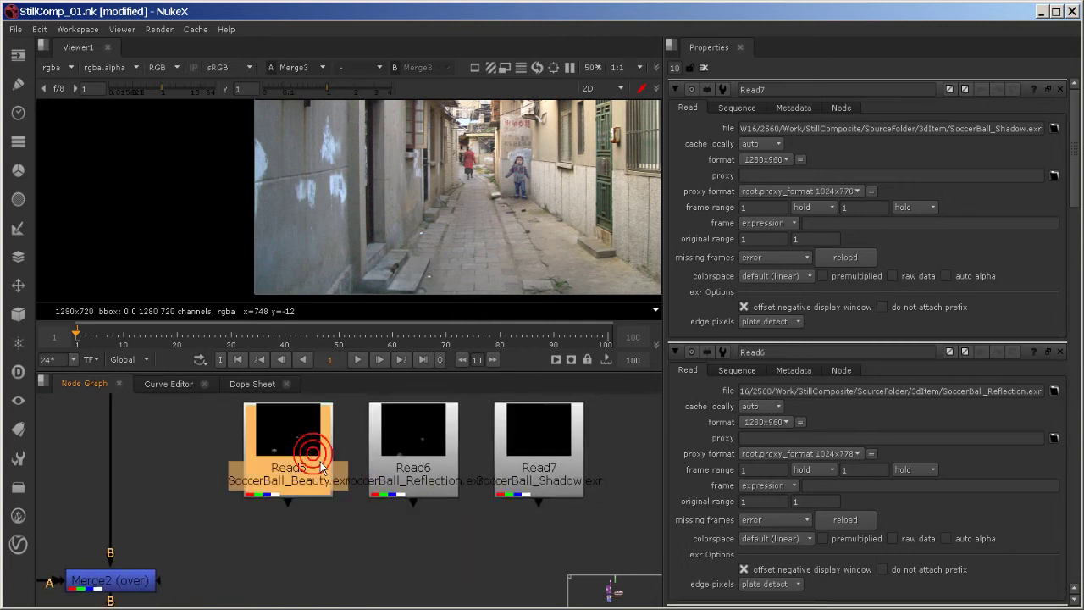
key("1")
key("minus")
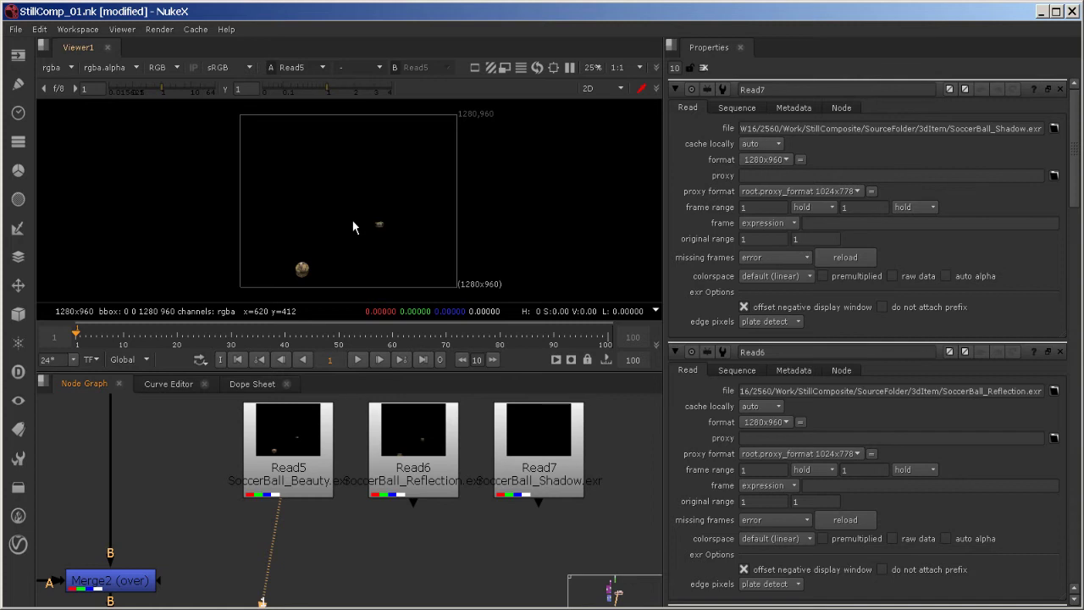
left_click(404, 429)
key("1")
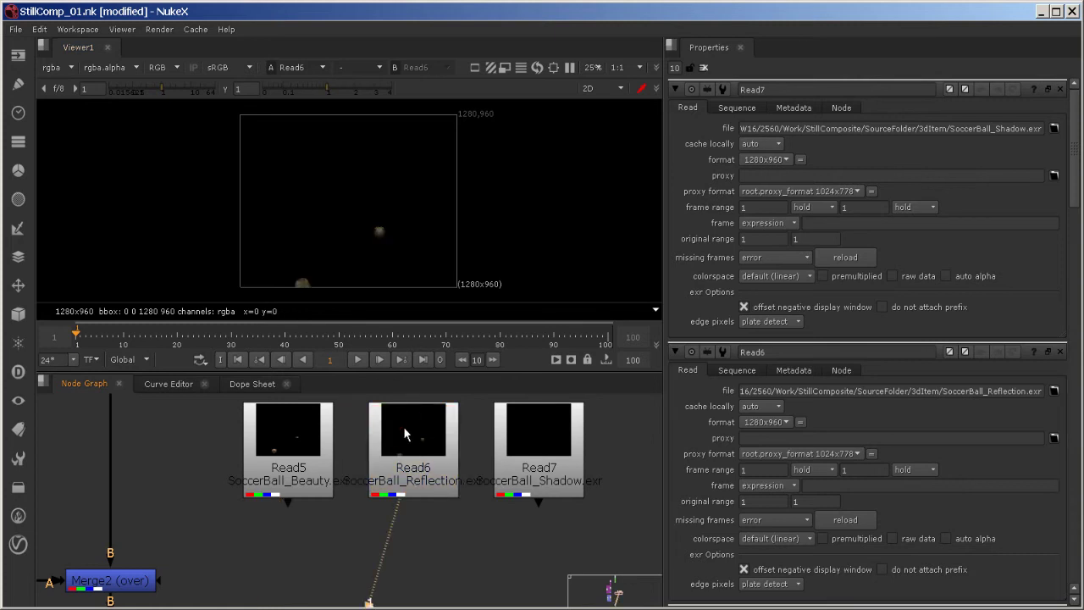
left_click(512, 455)
key("1")
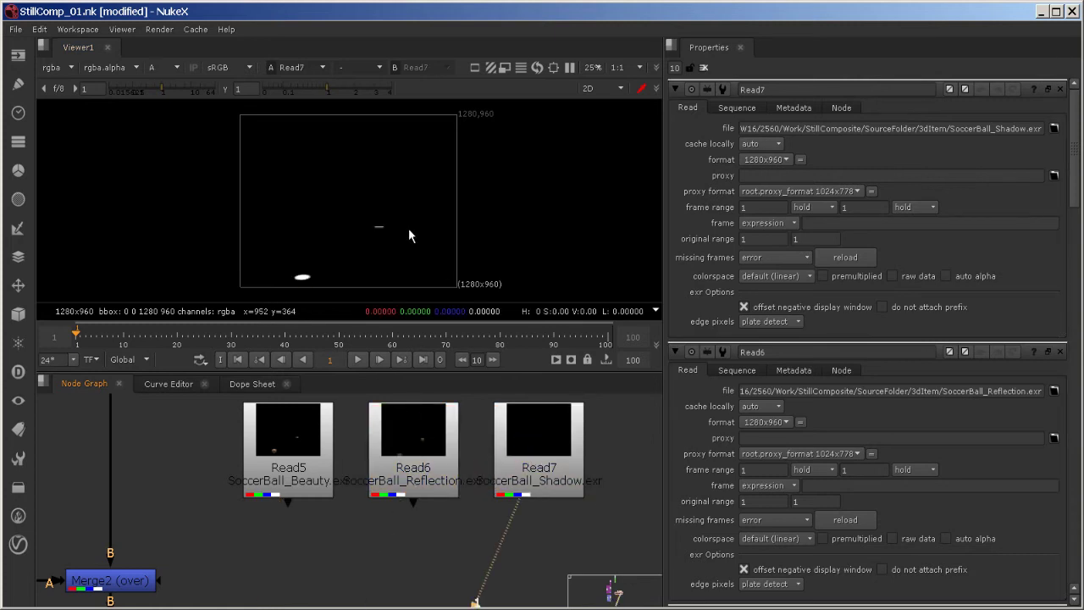
key("a")
key("a")
key("a")
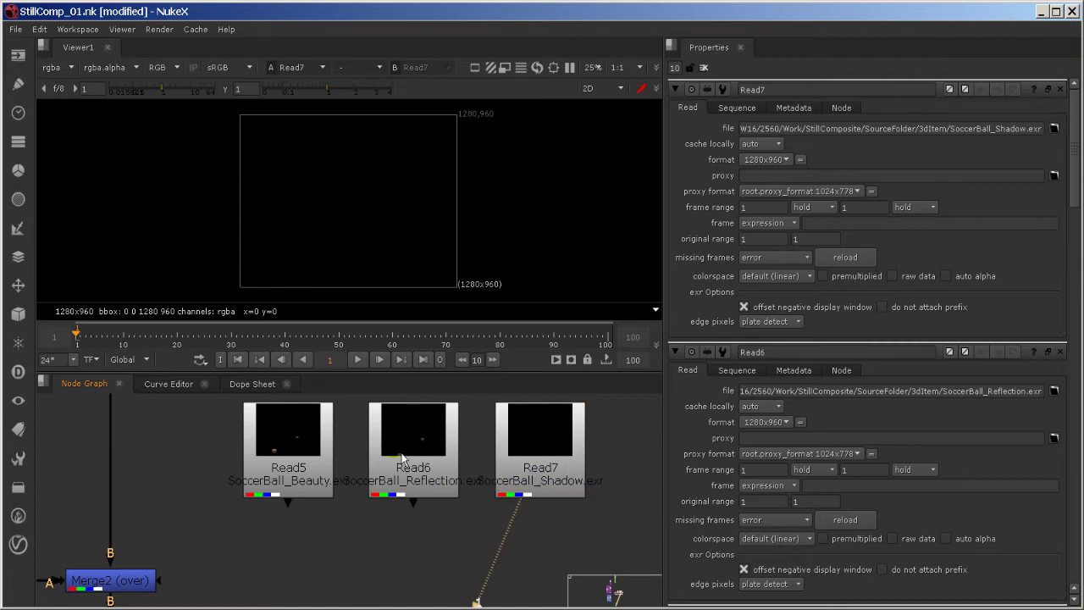
left_click(295, 457)
key("1")
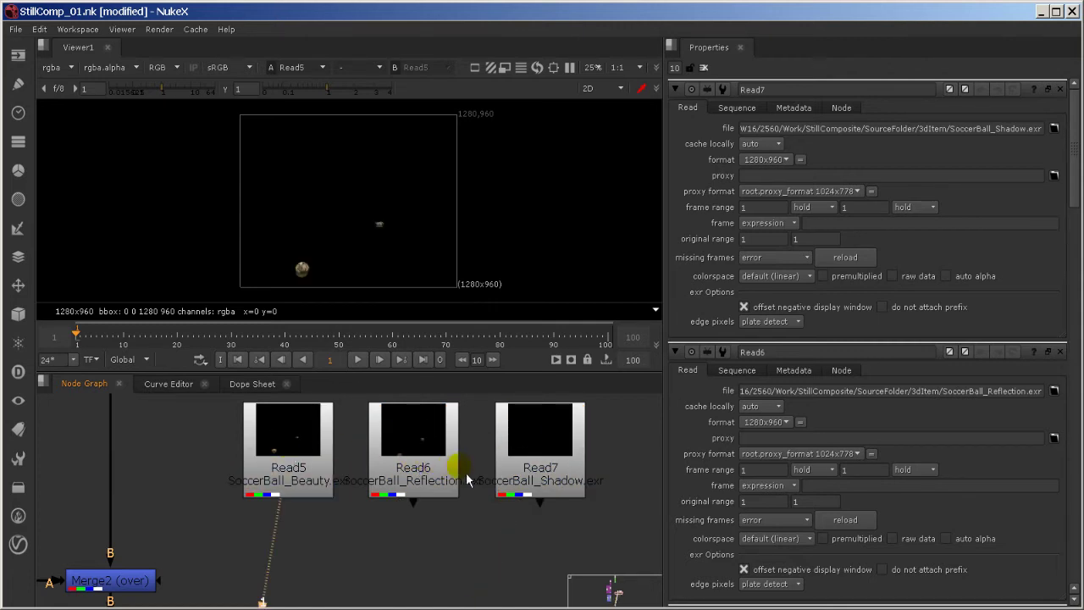
Reposition the three soccer ball Read nodes slightly lower in the node graph, keeping them in a row
left_click(291, 466)
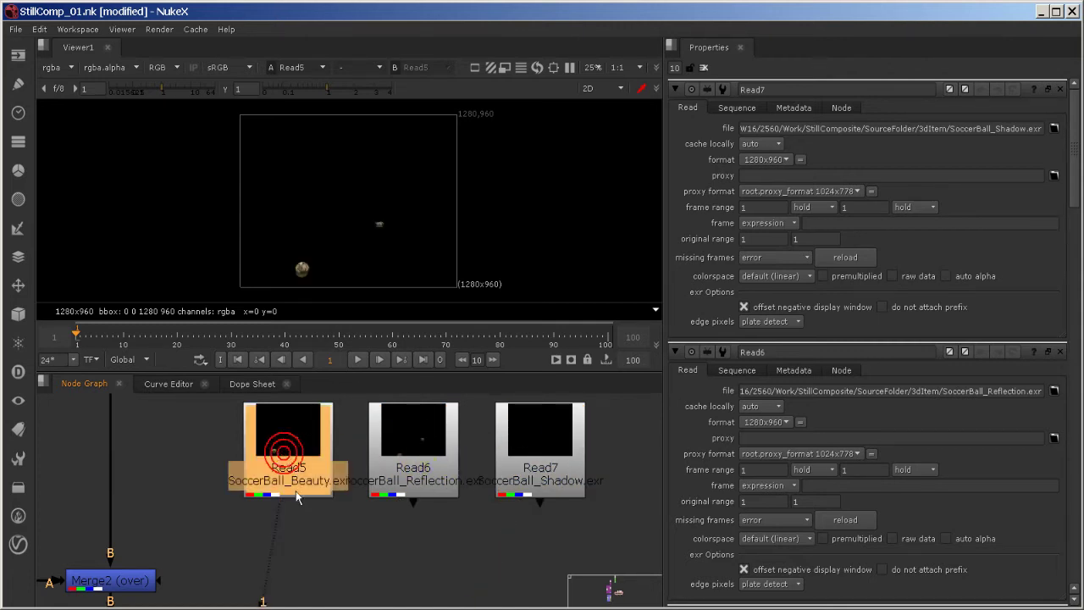
left_click(396, 457)
left_click(547, 435, "shift")
left_click(275, 439, "shift")
left_click_drag(275, 439, 255, 458)
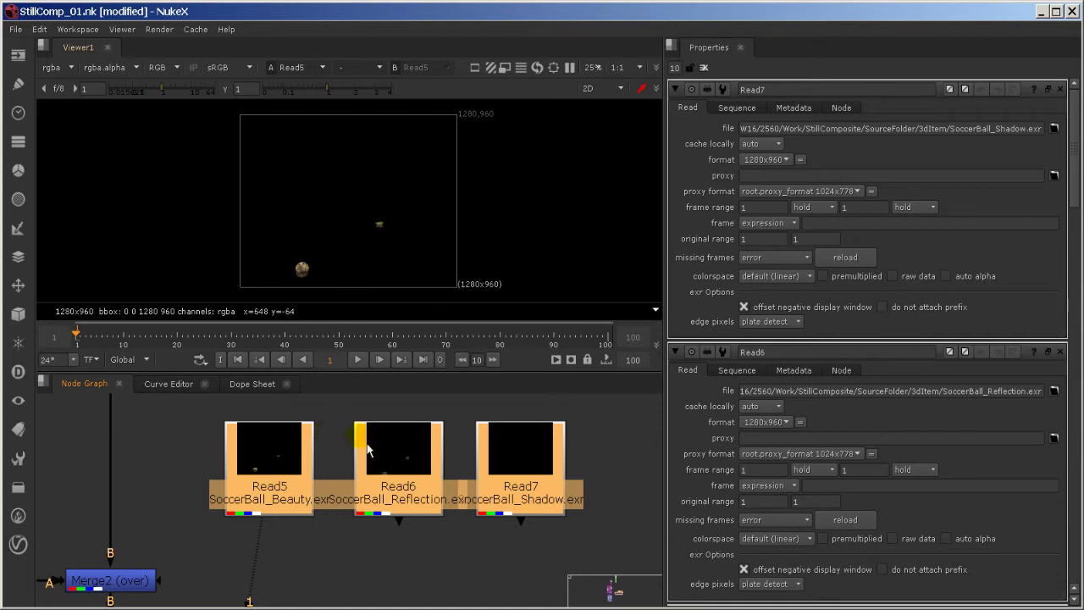
Merge the soccer ball beauty pass as input A over the reflection pass as input B
left_click(335, 542)
left_click(278, 486)
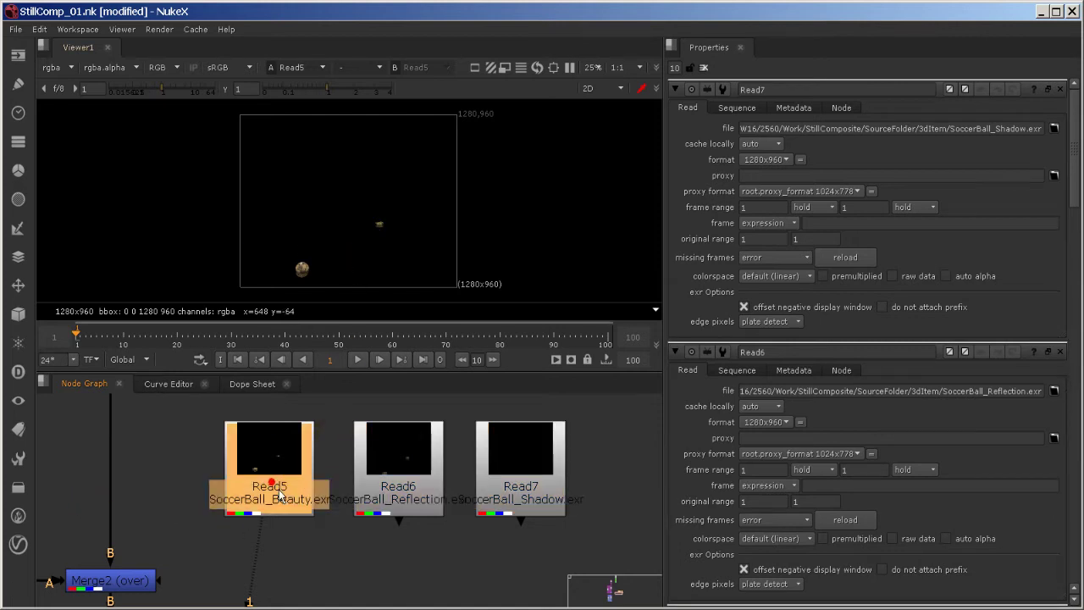
key("m")
left_click_drag(667, 477, 397, 494)
left_click(386, 529)
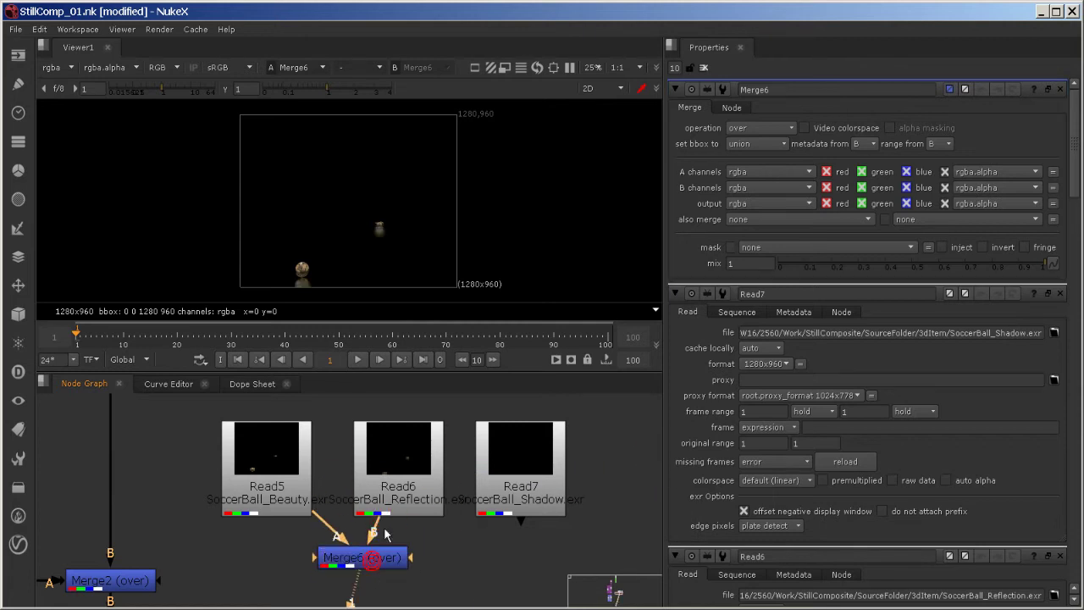
scroll(304, 228, "up", 2)
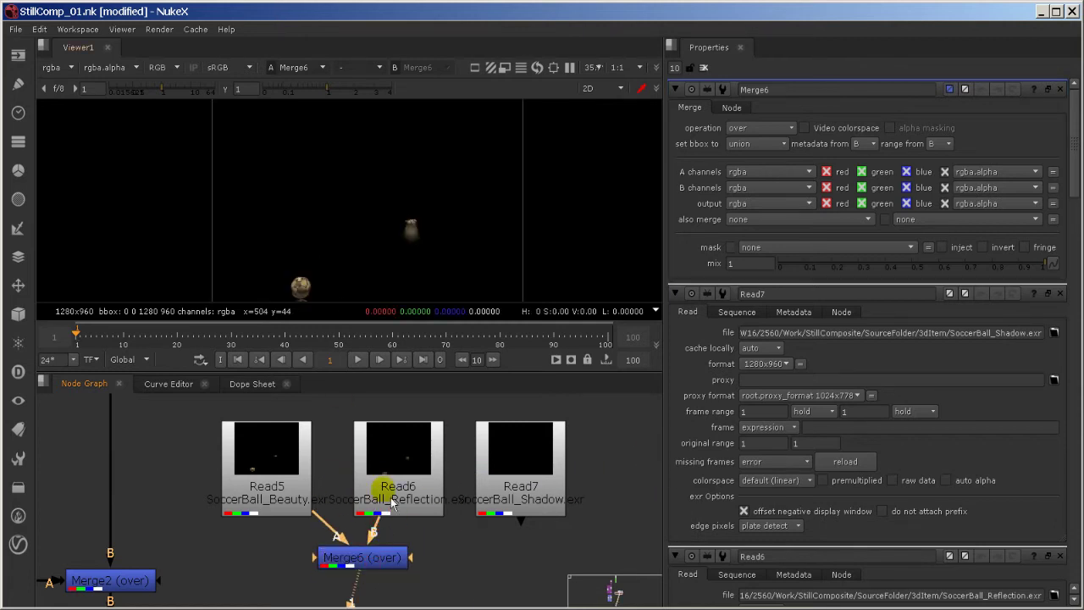
middle_click_drag(497, 426, 463, 394)
scroll(343, 212, "up", 1)
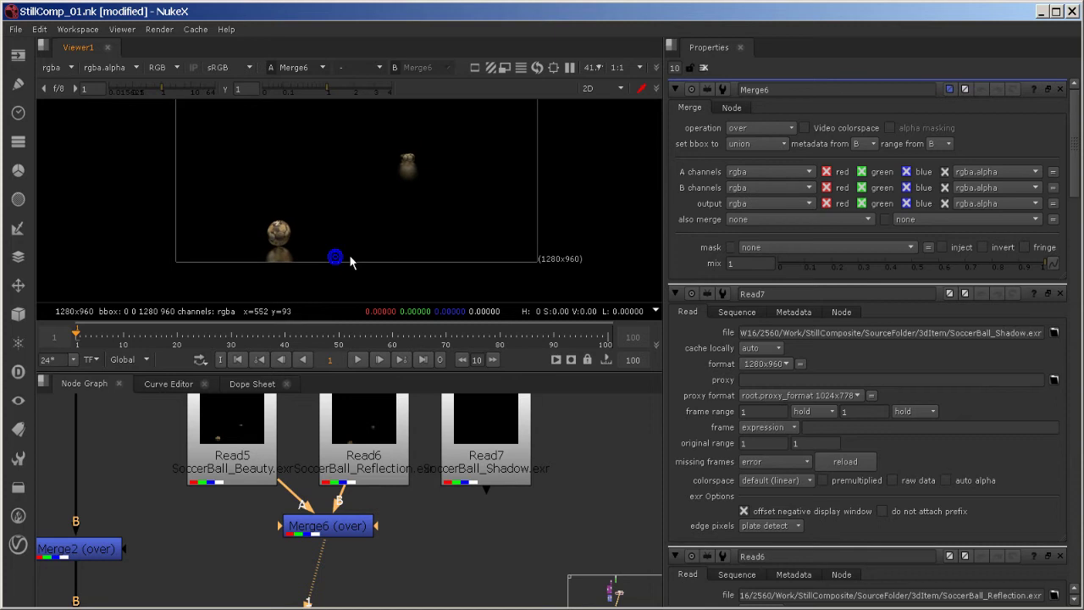
Lower the beauty-reflection Merge node a little and merge its result as input A over the shadow pass as input B
left_click_drag(367, 529, 359, 554)
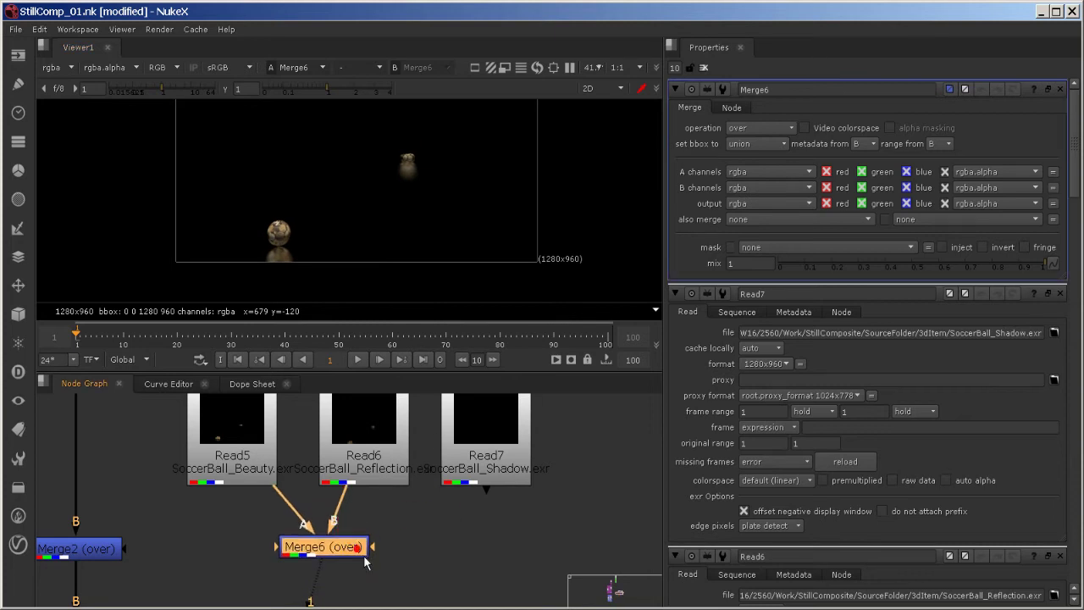
key("m")
left_click_drag(476, 539, 492, 565)
left_click(482, 541)
Examine the combined soccer ball passes in the viewer, comparing the alpha channel with the full colour image
key("a")
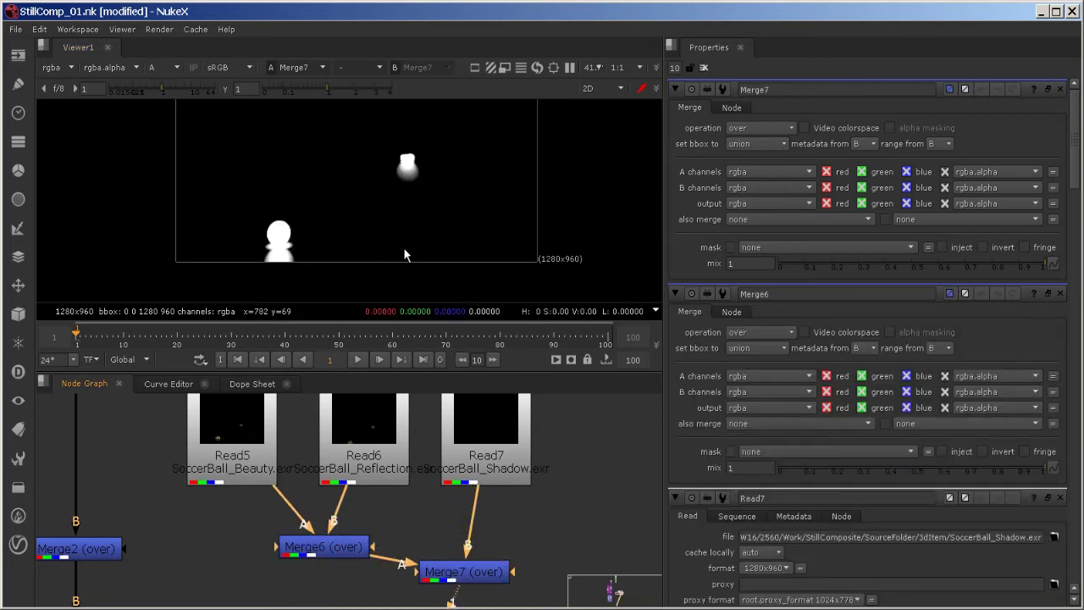
key("a")
scroll(291, 233, "up", 3)
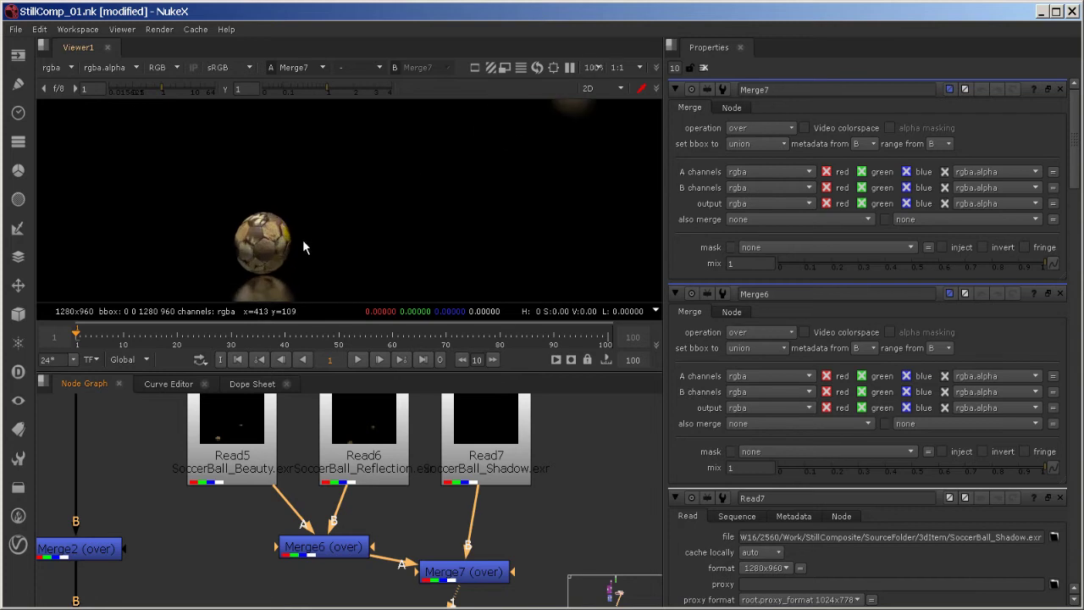
middle_click_drag(289, 246, 288, 232)
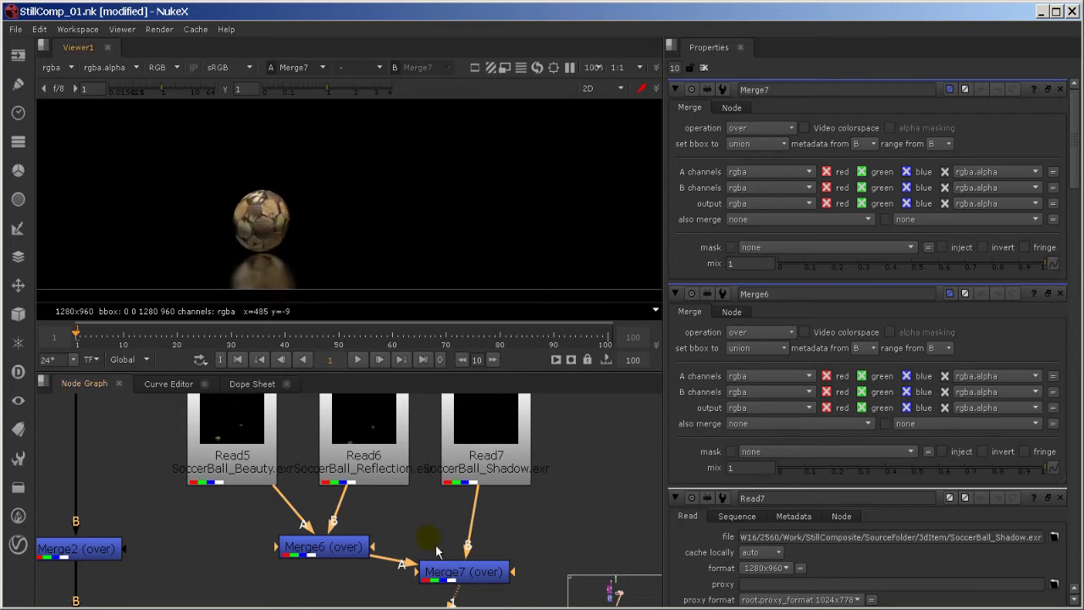
scroll(412, 272, "down", 1)
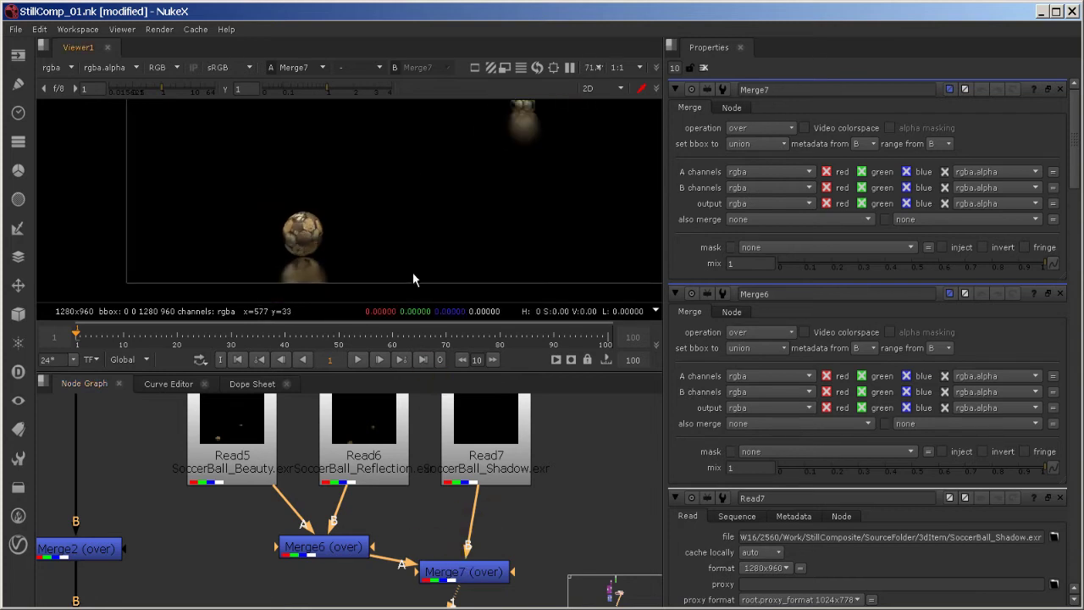
key("a")
key("a")
key("a")
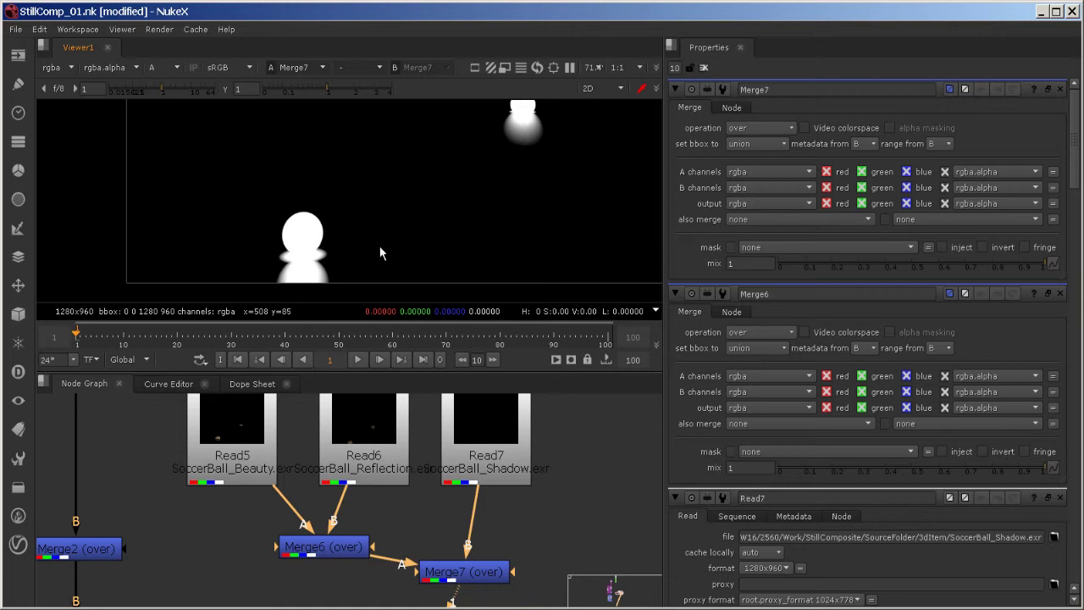
key("a")
Tidy the row of soccer ball Read nodes by adjusting the position of the reflection pass
left_click(535, 487)
middle_click_drag(525, 543, 574, 529)
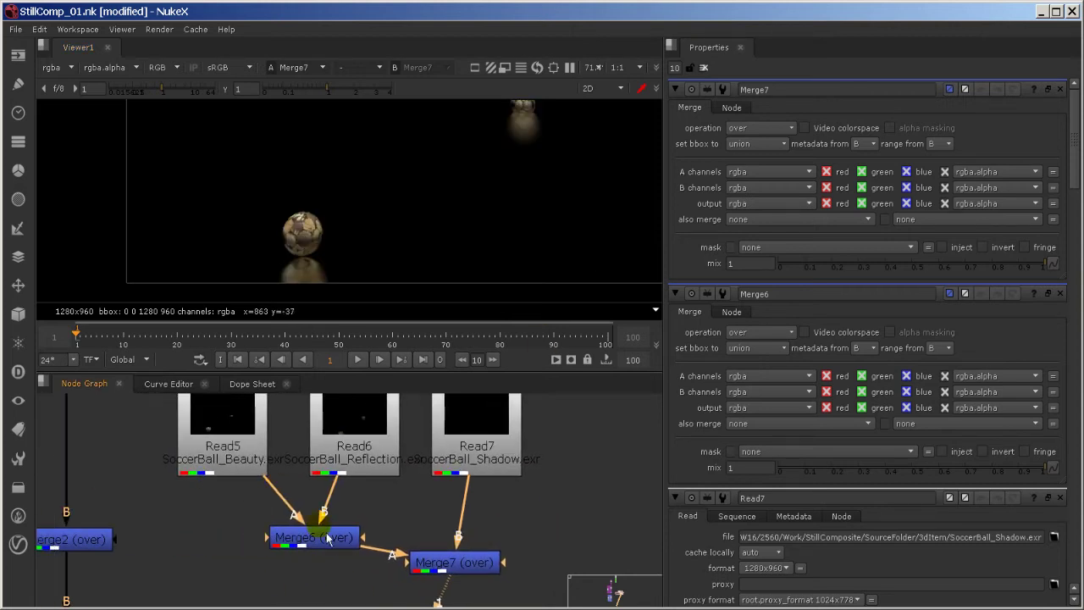
left_click(239, 451)
left_click_drag(347, 437, 380, 449)
left_click(476, 449)
Move the three soccer ball Read nodes and their two Merge nodes together to just below the Collin backdrop
scroll(451, 520, "down", 3)
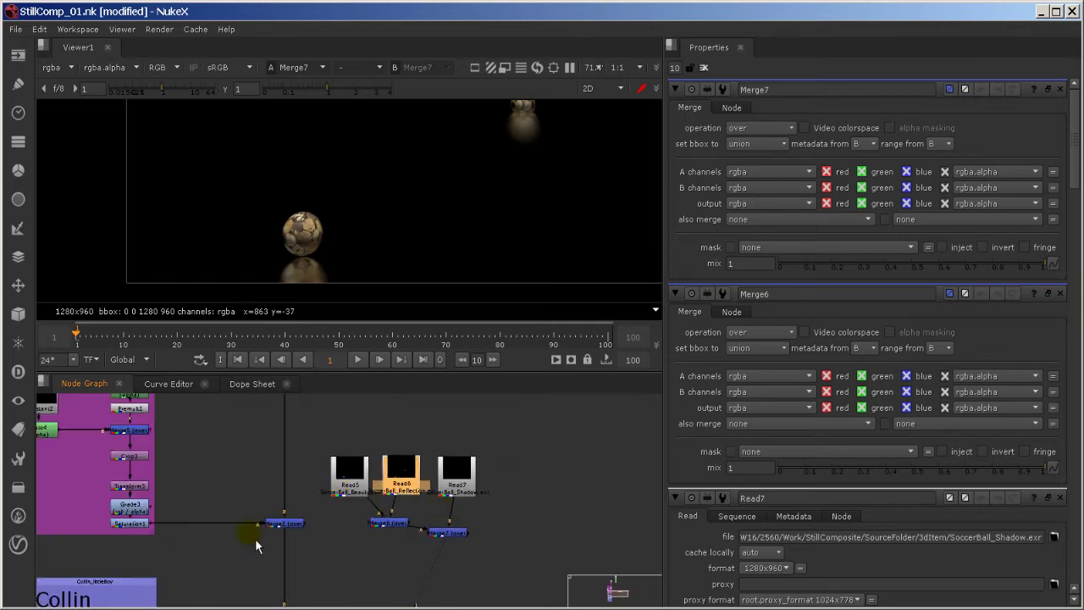
scroll(420, 470, "down", 3)
middle_click_drag(402, 551, 399, 534)
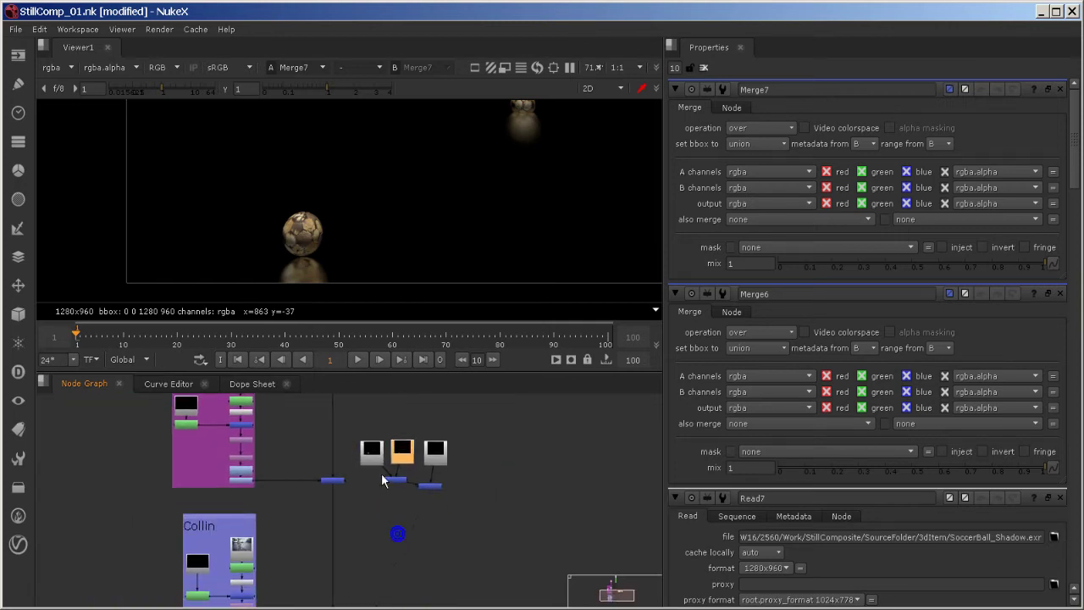
left_click_drag(343, 423, 452, 589)
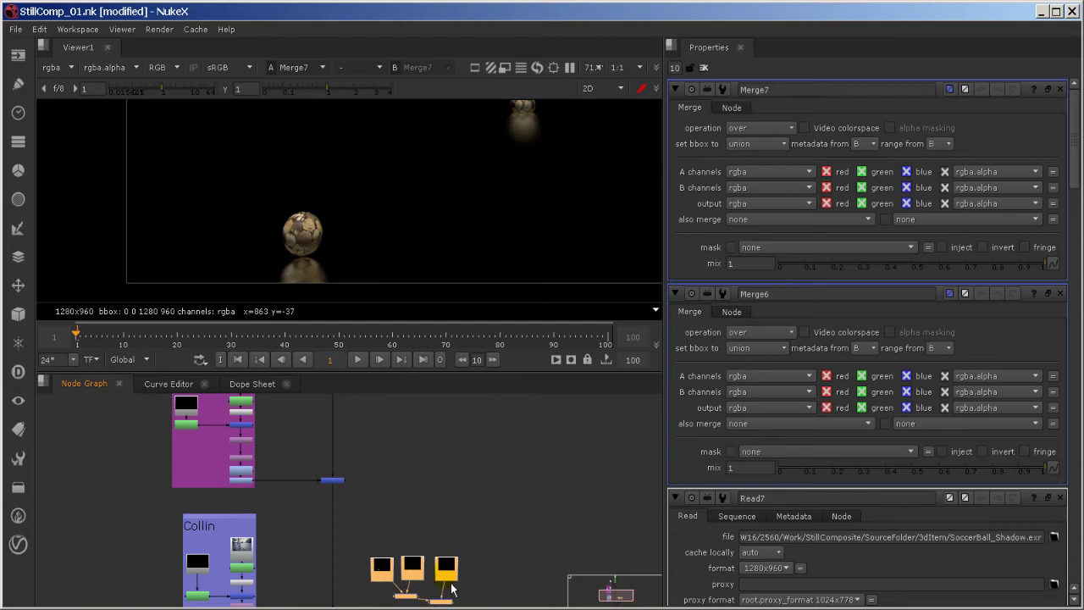
middle_click_drag(451, 588, 442, 411)
left_click_drag(441, 412, 246, 508)
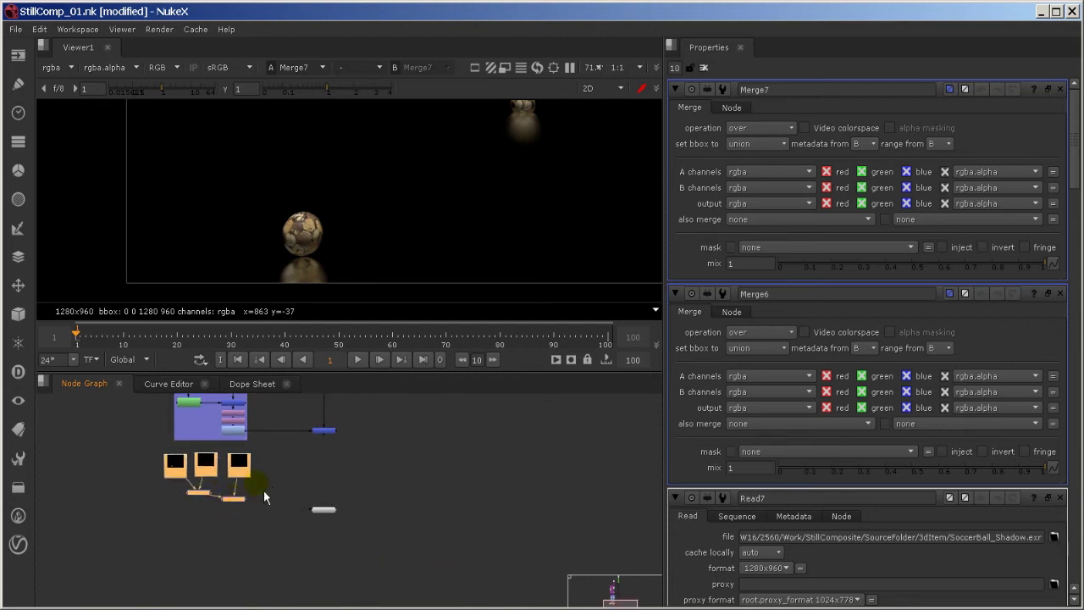
Add a Merge node that puts the combined soccer ball passes as input A over the main alley composite as input B
left_click(263, 491)
middle_click_drag(288, 509, 347, 503)
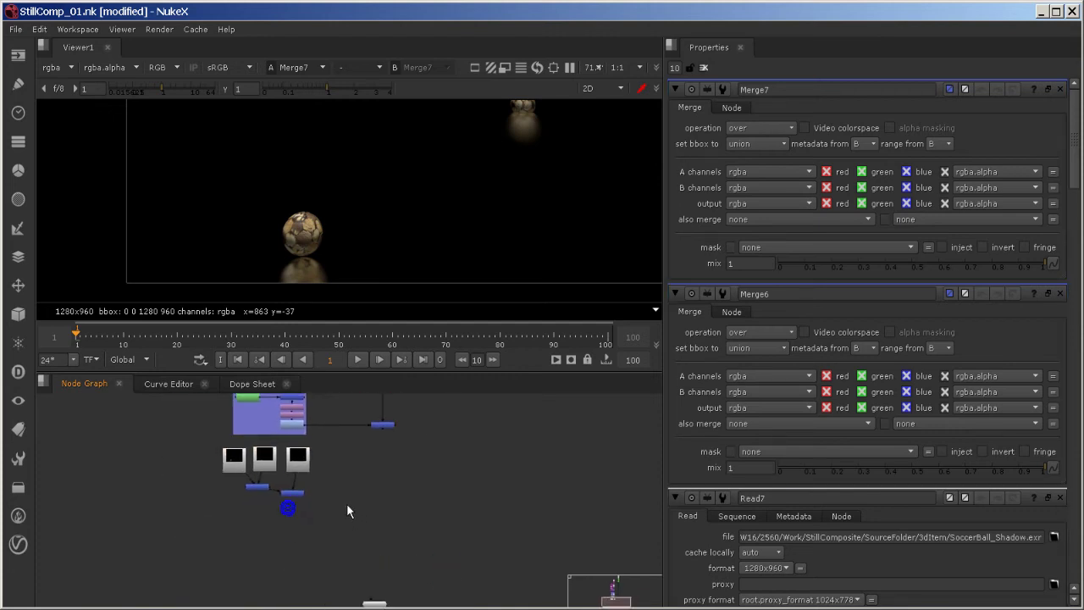
scroll(347, 505, "up", 4)
left_click(257, 494)
key("m")
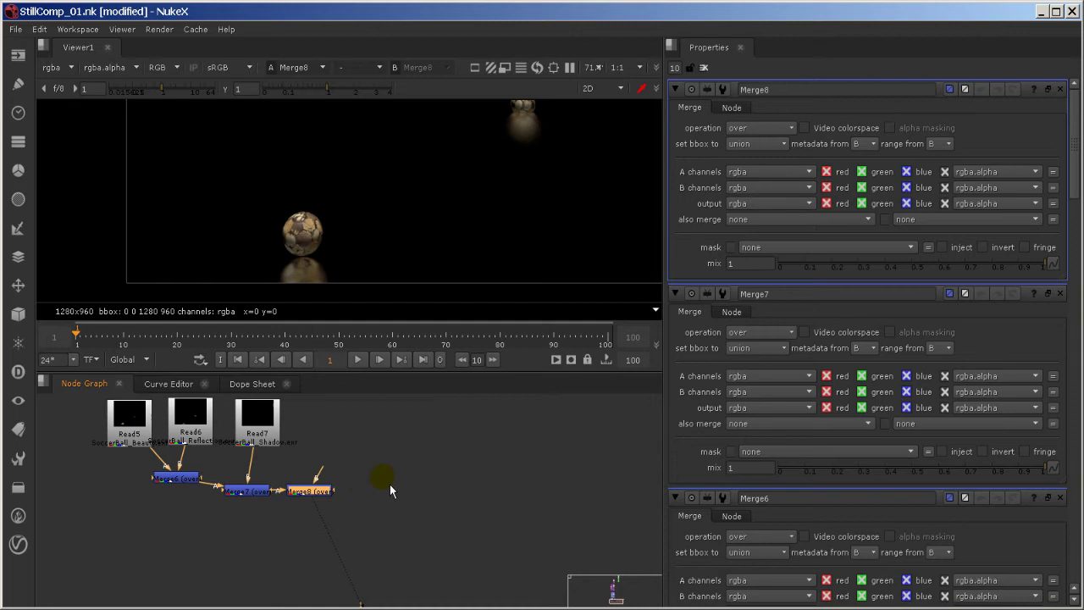
middle_click_drag(371, 544, 354, 583)
left_click_drag(311, 542, 418, 540)
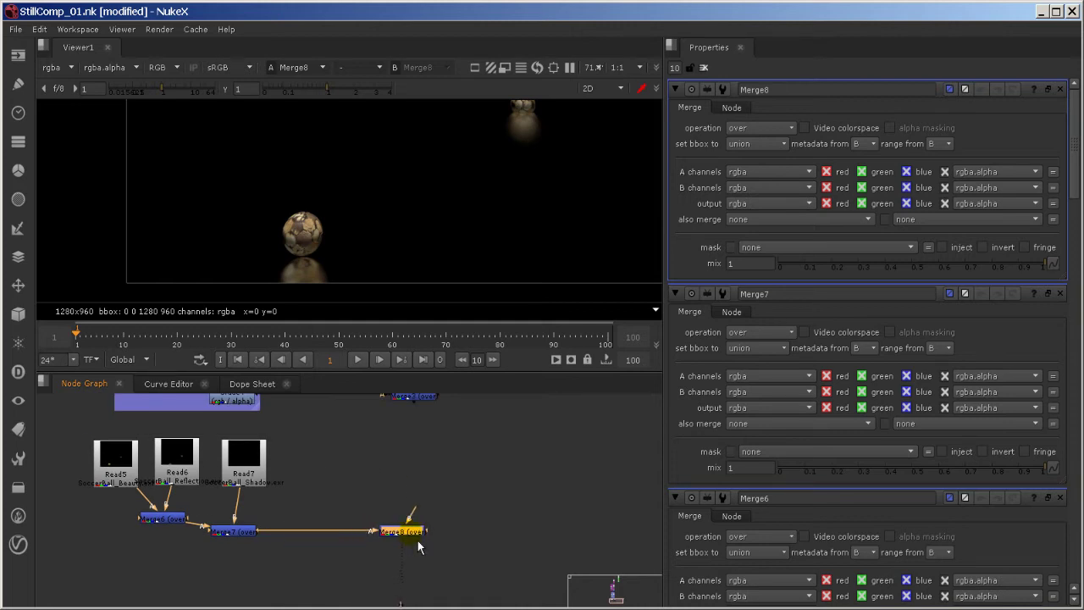
left_click_drag(418, 413, 416, 415)
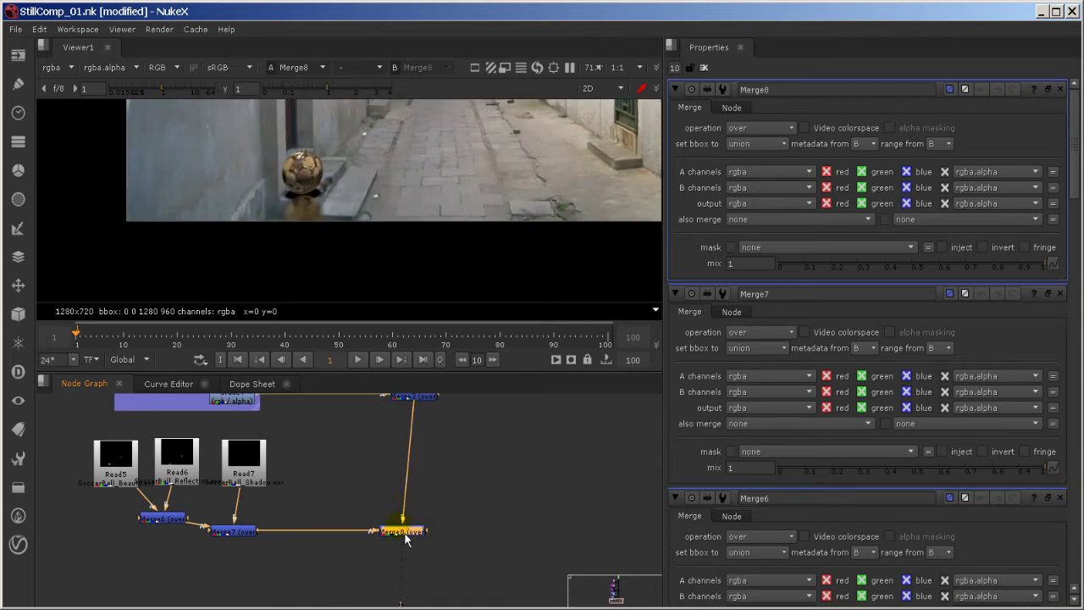
Align the Viewer node beneath the new Merge node and check the soccer balls over the full alley image
middle_click_drag(426, 554, 404, 465)
left_click_drag(395, 591, 417, 590)
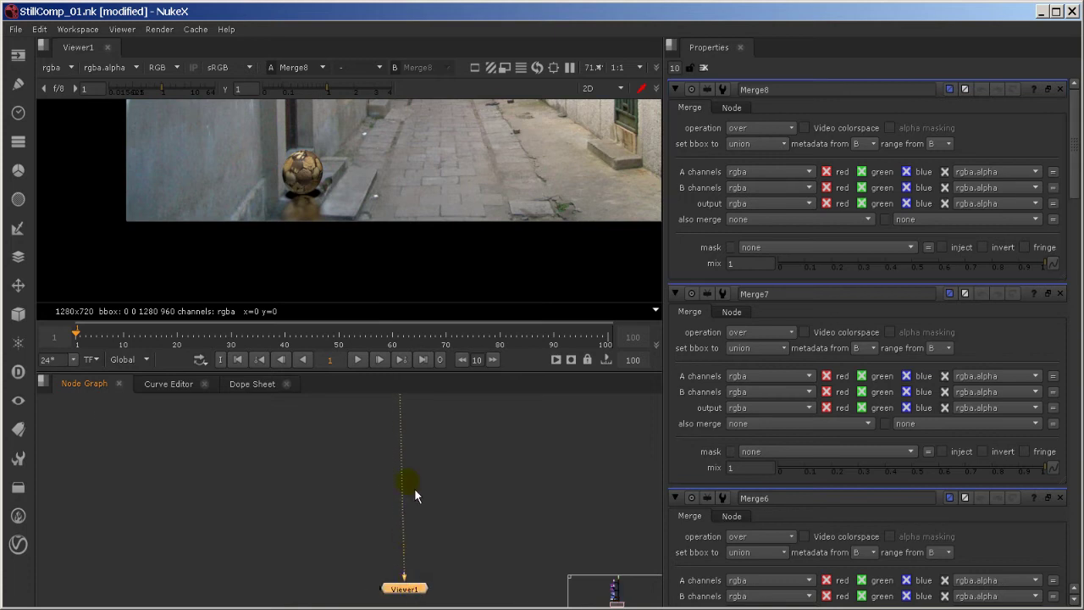
middle_click_drag(408, 482, 362, 598)
scroll(419, 247, "down", 2)
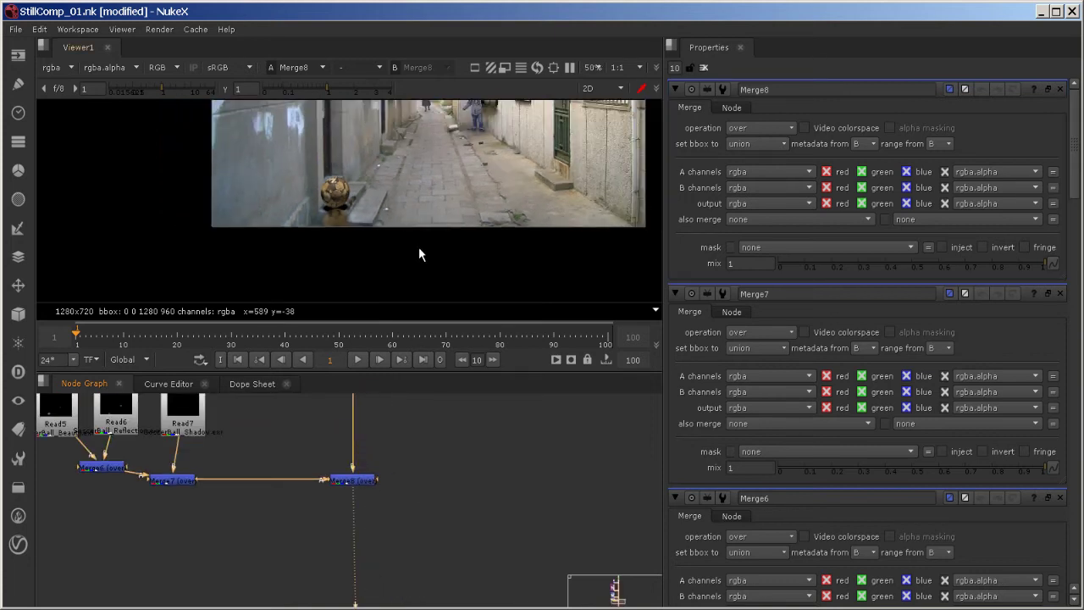
middle_click_drag(419, 246, 350, 287)
left_click(377, 227)
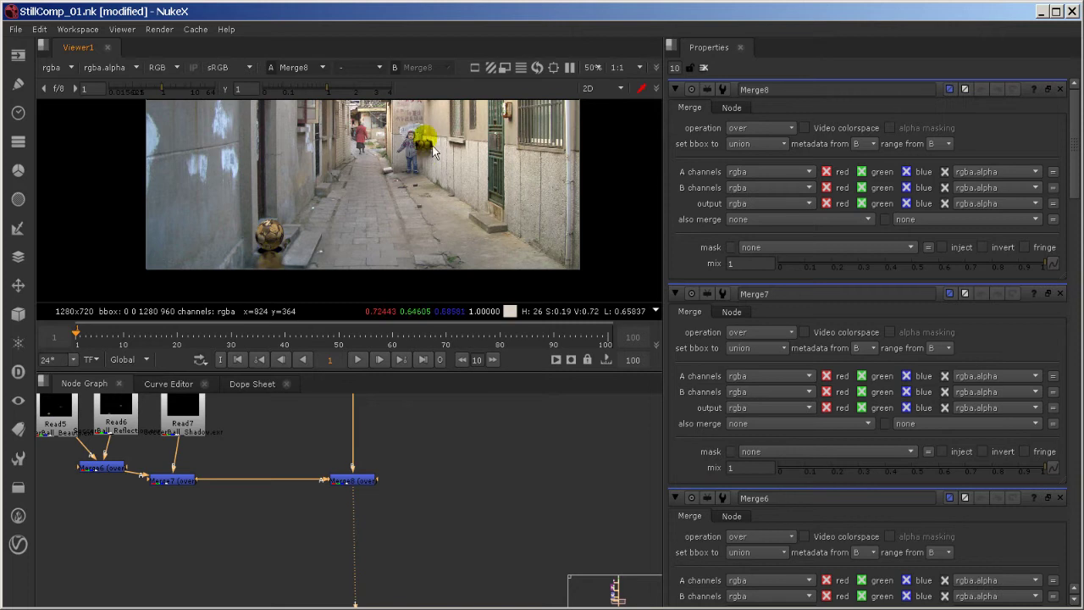
Copy the Transform and Crop nodes from the Source backdrop and paste them below the soccer ball merges
mouse_move(266, 408)
middle_mouse_down()
mouse_move(389, 465)
mouse_move(363, 578)
middle_mouse_up()
middle_click_drag(364, 457, 373, 584)
middle_click_drag(350, 492, 359, 584)
middle_click_drag(361, 486, 371, 593)
middle_click_drag(359, 472, 356, 598)
middle_click_drag(348, 444, 350, 566)
middle_click_drag(347, 499, 285, 523)
middle_click_drag(345, 454, 287, 548)
middle_click_drag(307, 494, 267, 488)
left_click(341, 448)
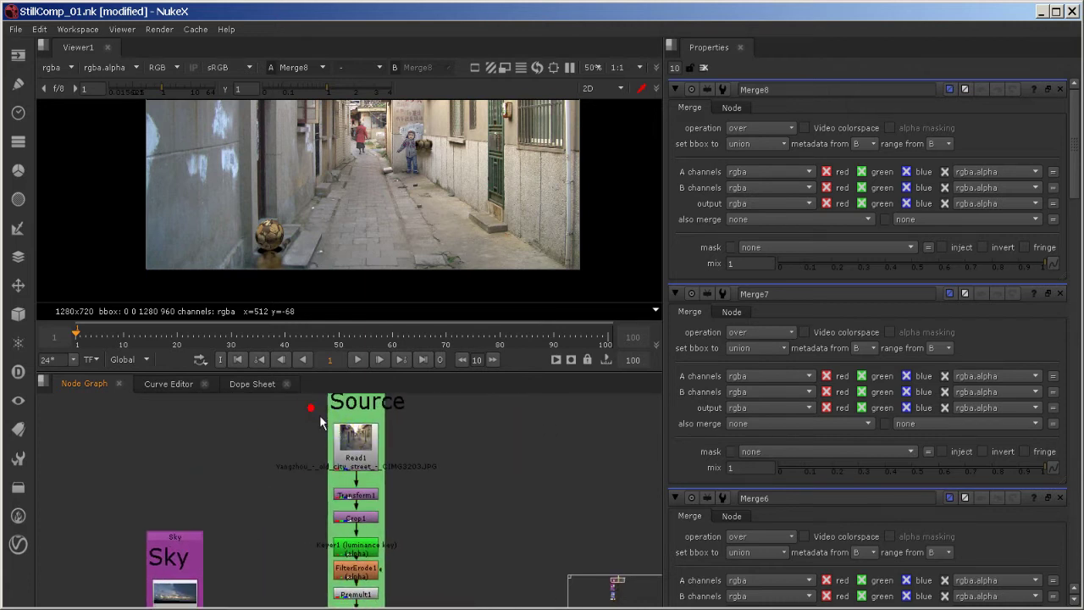
left_click_drag(311, 409, 318, 481)
left_click(409, 536)
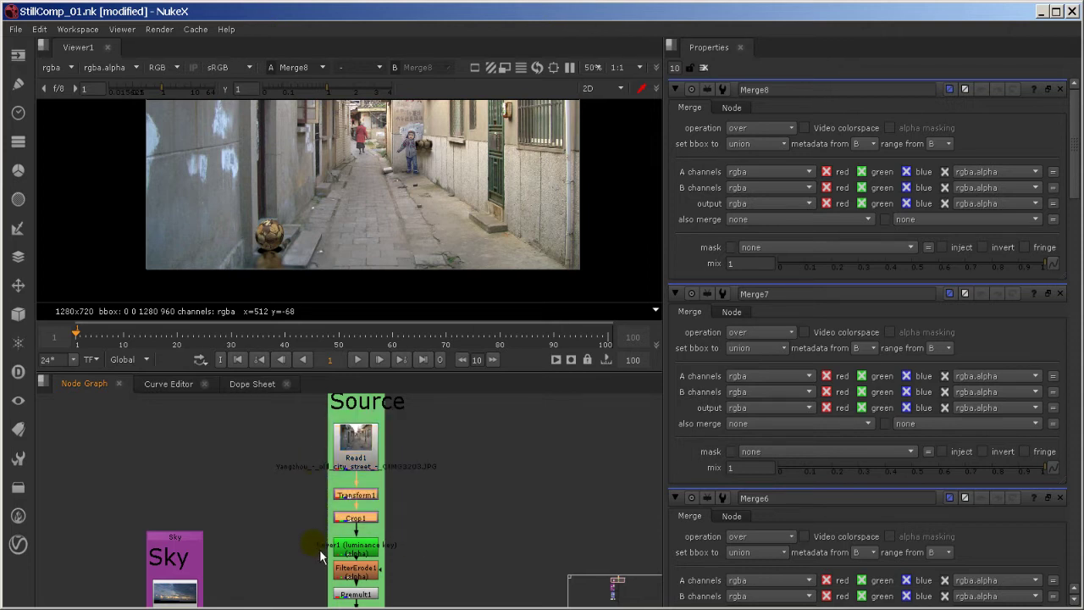
middle_click_drag(319, 549, 306, 339)
middle_click_drag(313, 542, 337, 432)
middle_click_drag(322, 536, 353, 347)
middle_click_drag(335, 524, 334, 381)
middle_click_drag(322, 542, 333, 518)
key("ctrl+v")
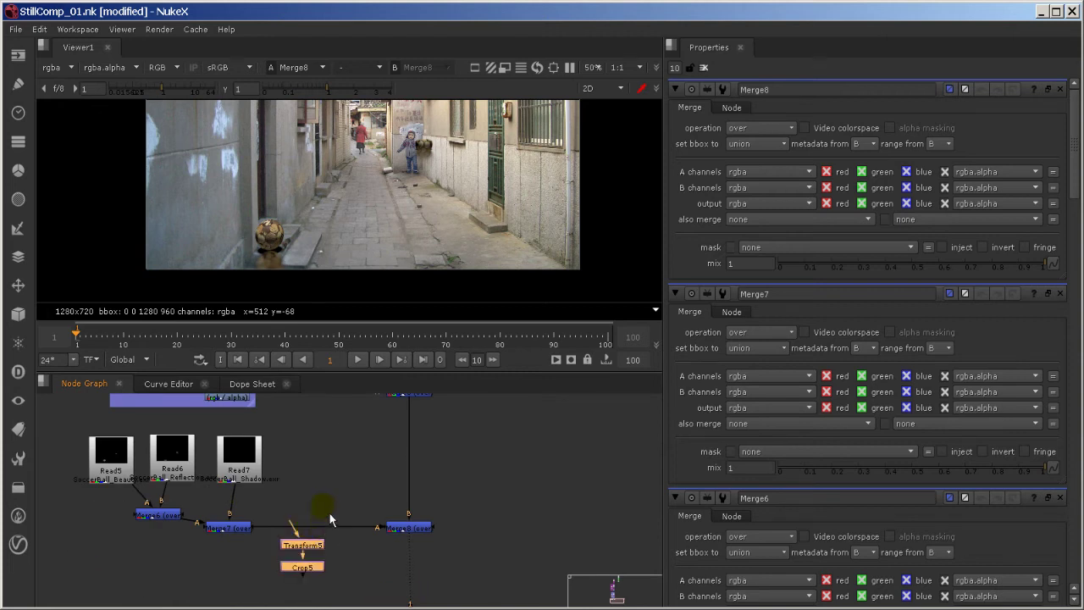
Connect the pasted Transform and Crop between the combined soccer ball passes and input A of the final Merge, placing the Transform below Merge7
left_click_drag(320, 552, 290, 569)
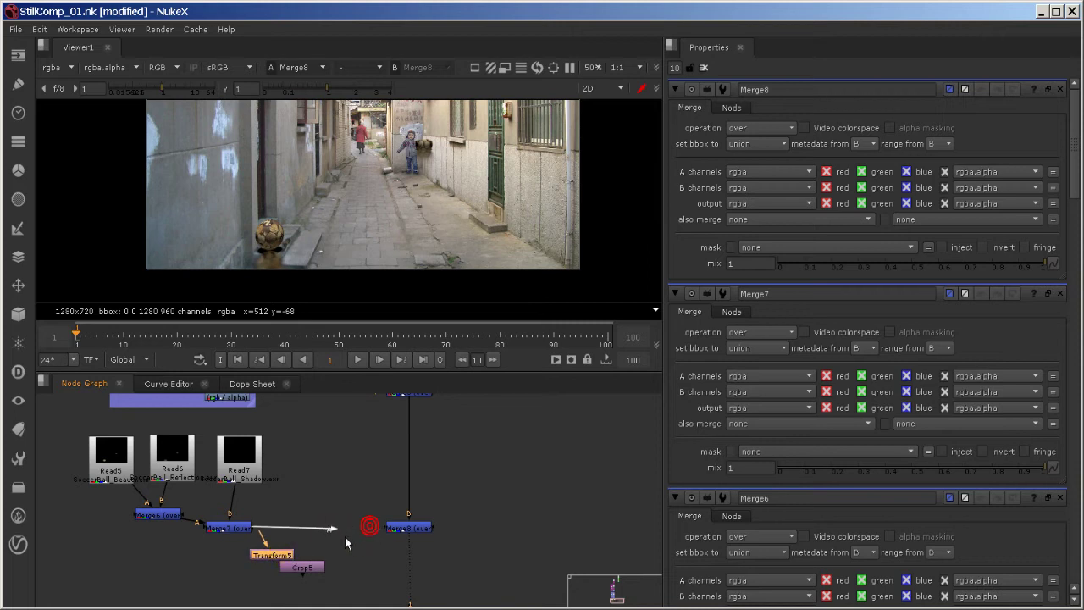
left_click_drag(345, 537, 345, 539)
left_click_drag(255, 547, 230, 530)
left_click_drag(406, 514, 309, 579)
scroll(376, 257, "down", 2)
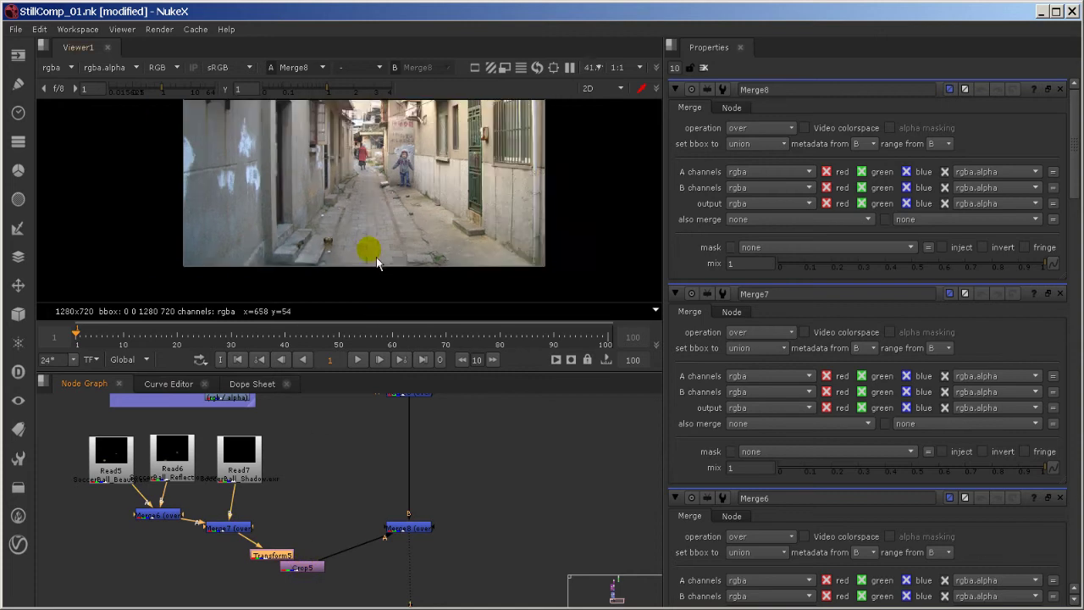
scroll(360, 251, "up", 8)
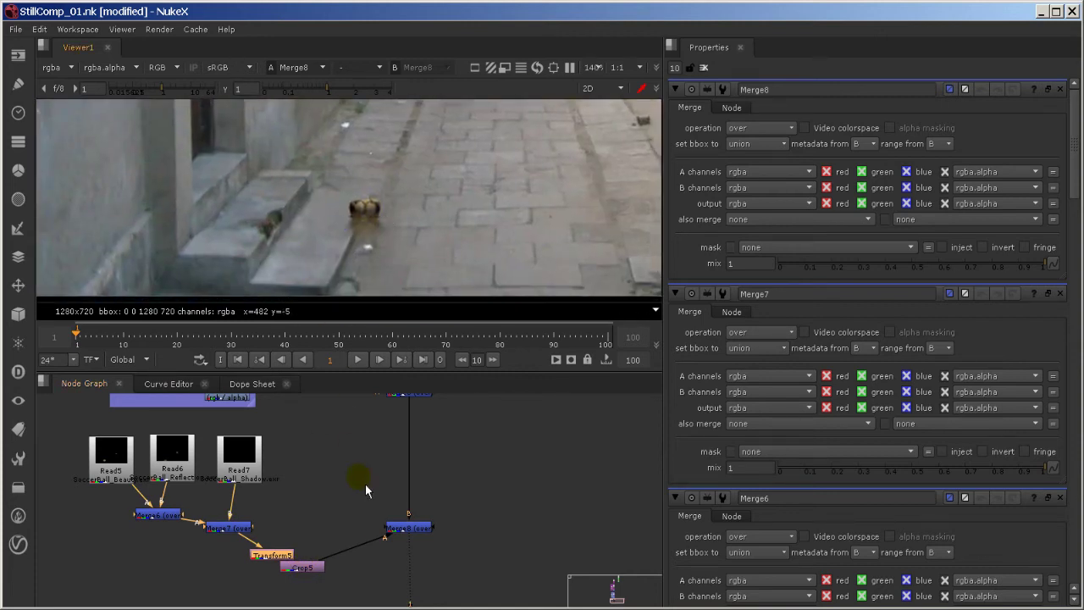
left_click_drag(272, 559, 237, 566)
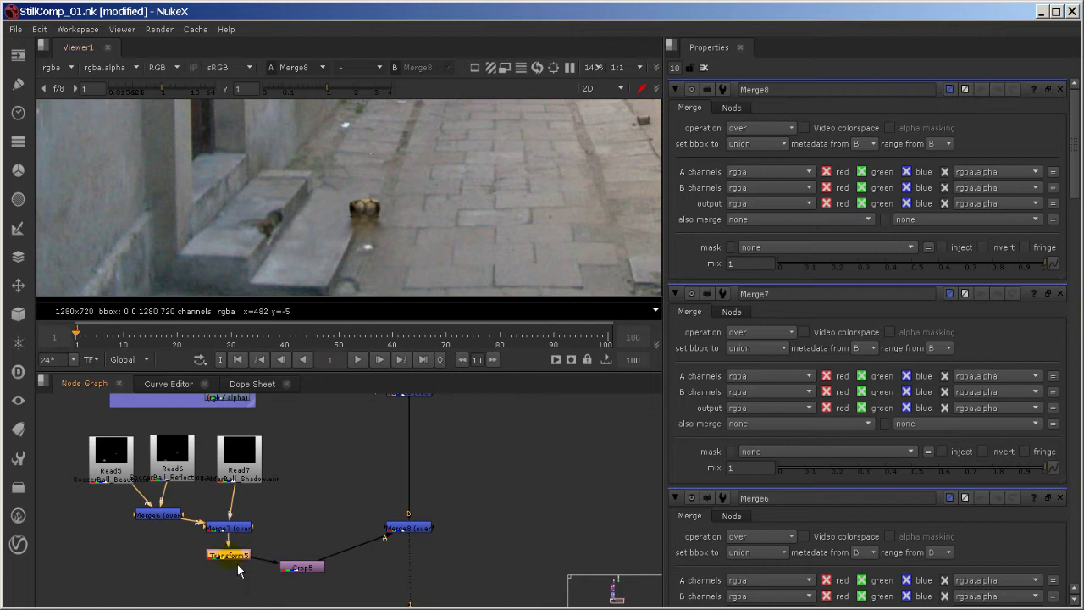
Open the properties of the alley photo's Read node in the Source backdrop to check its format
mouse_move(343, 455)
middle_mouse_down()
mouse_move(342, 593)
mouse_move(348, 515)
middle_mouse_up()
middle_click_drag(331, 436, 343, 547)
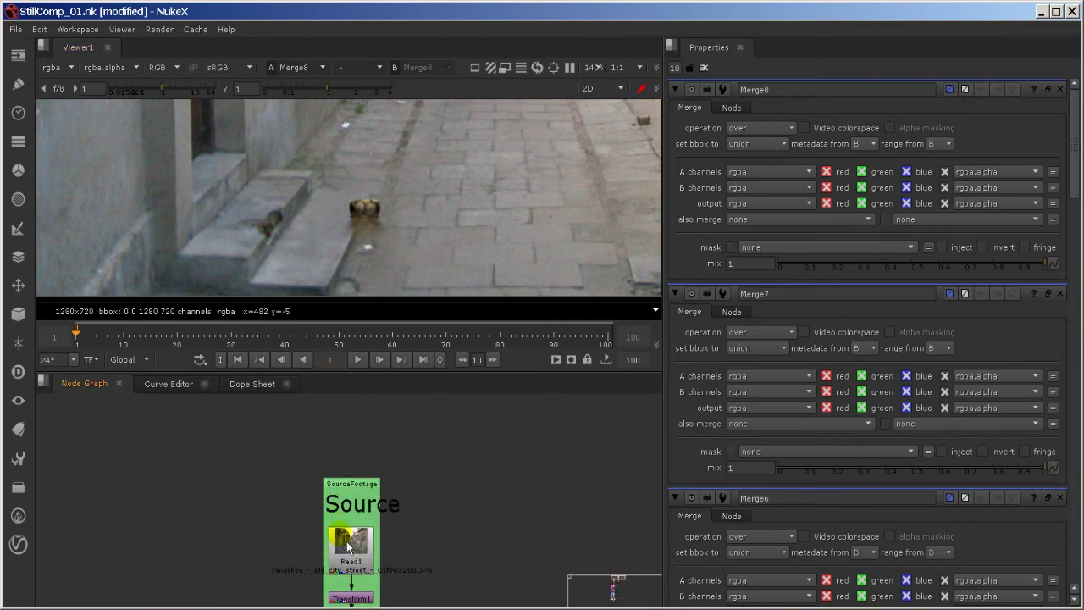
double_click(352, 542)
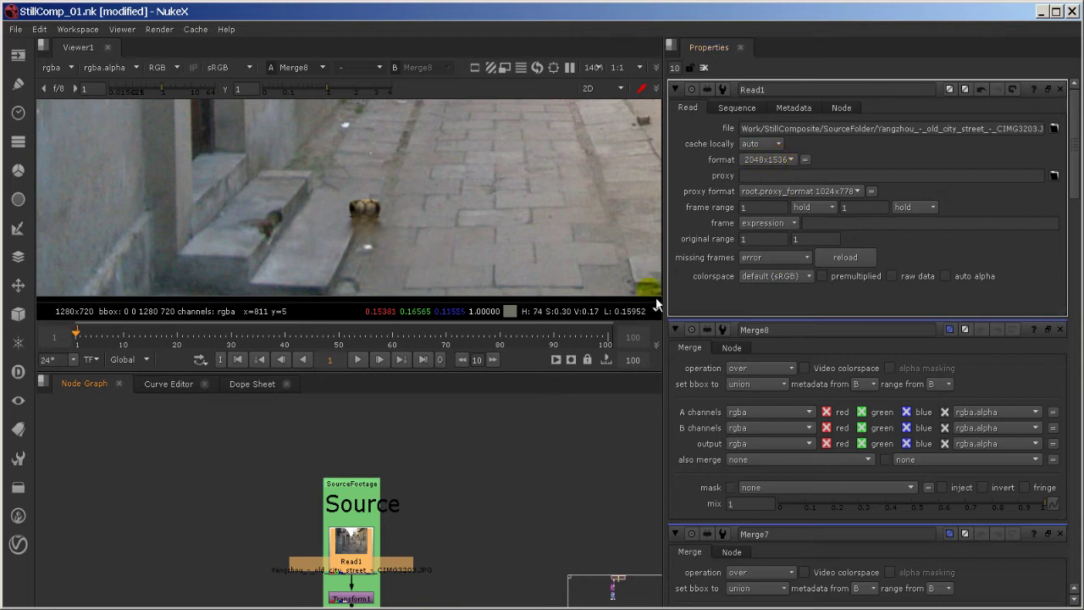
left_click(550, 484)
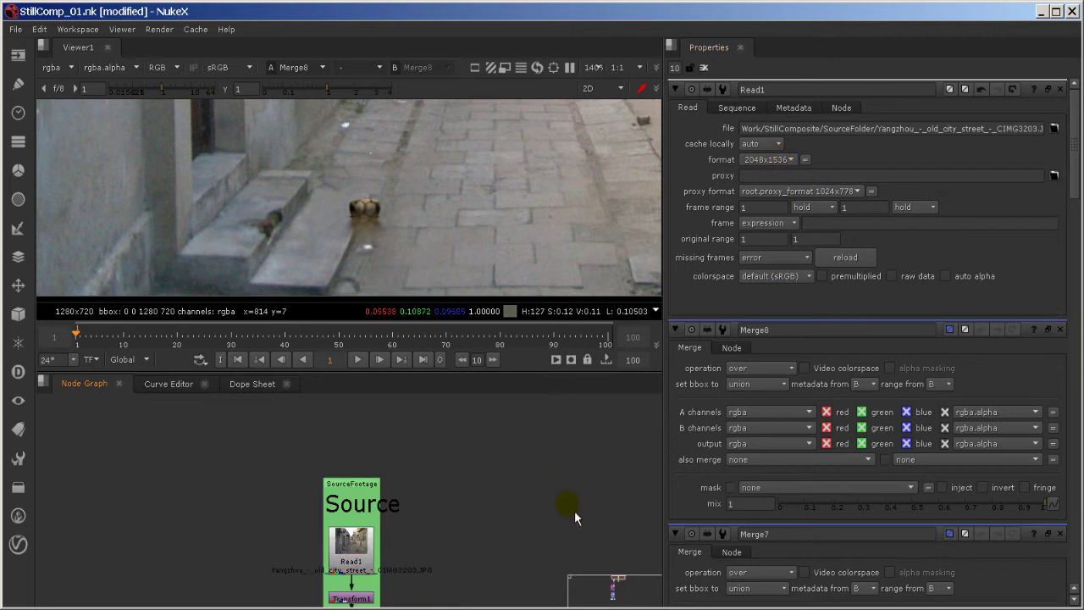
Insert a Reformat node between the combined soccer ball merge and the pasted Transform, placing it below the merge
middle_click_drag(491, 549, 542, 372)
middle_click_drag(496, 513, 519, 365)
middle_click_drag(499, 493, 539, 288)
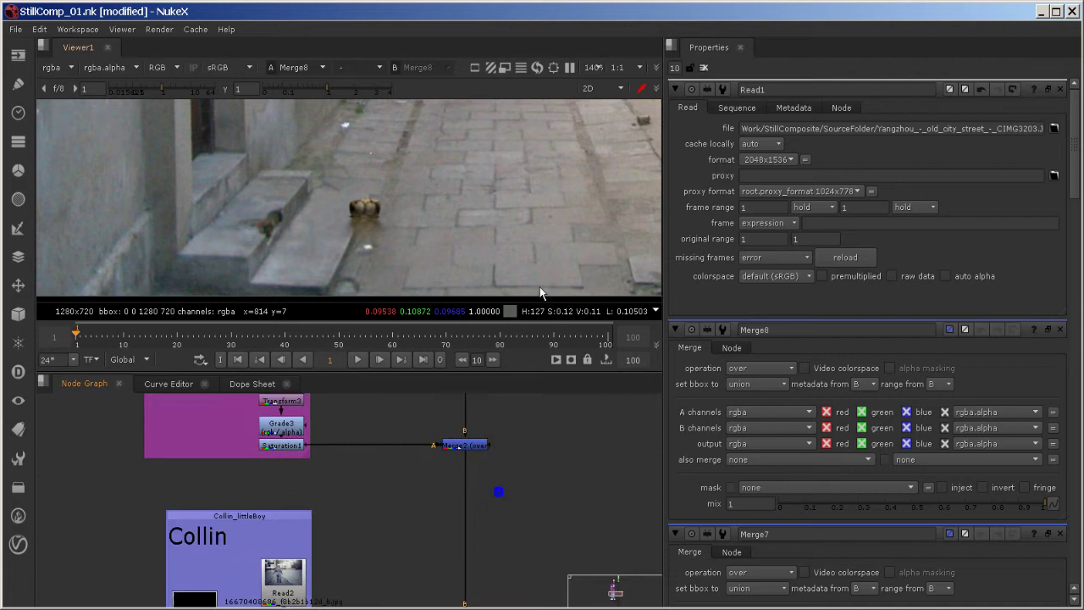
mouse_move(482, 519)
middle_mouse_down()
mouse_move(504, 324)
mouse_move(483, 362)
mouse_move(467, 456)
middle_mouse_up()
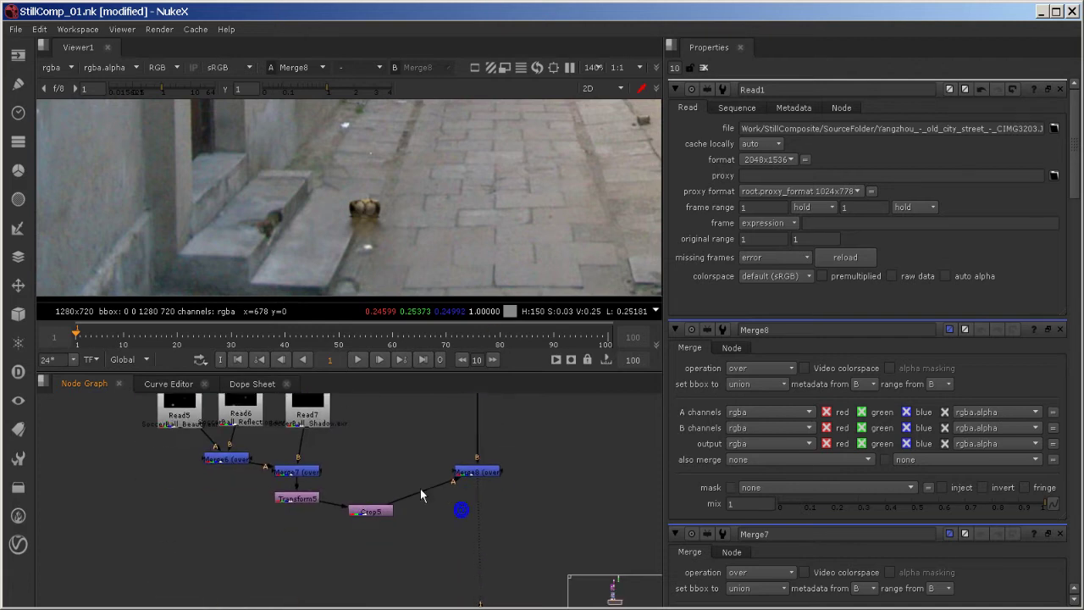
middle_click_drag(259, 496, 269, 528)
left_click(300, 506)
left_click_drag(310, 505, 274, 480, "ctrl")
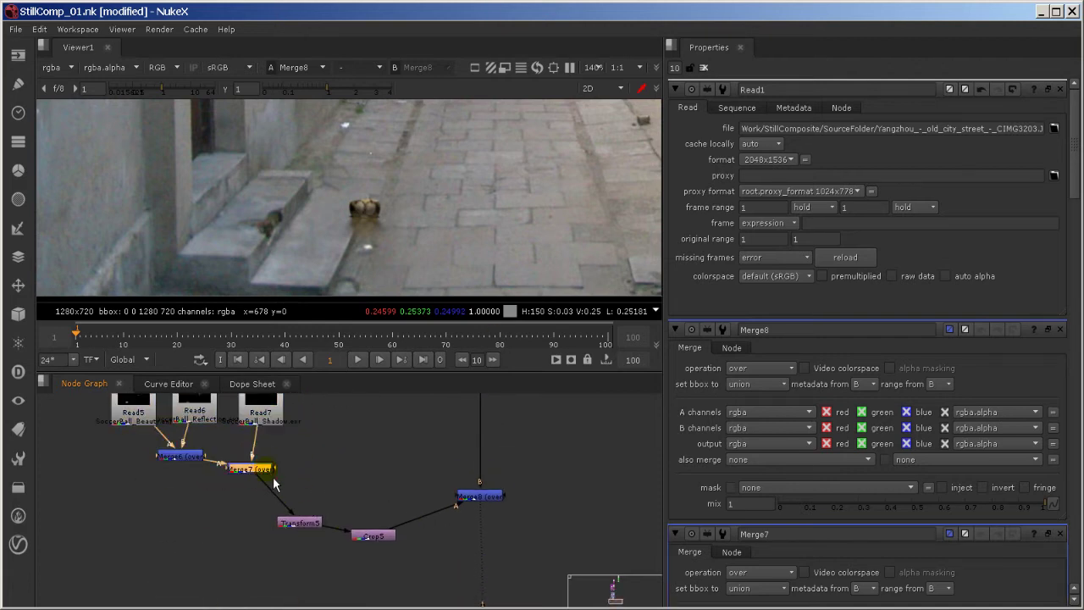
key("Tab")
type("refol")
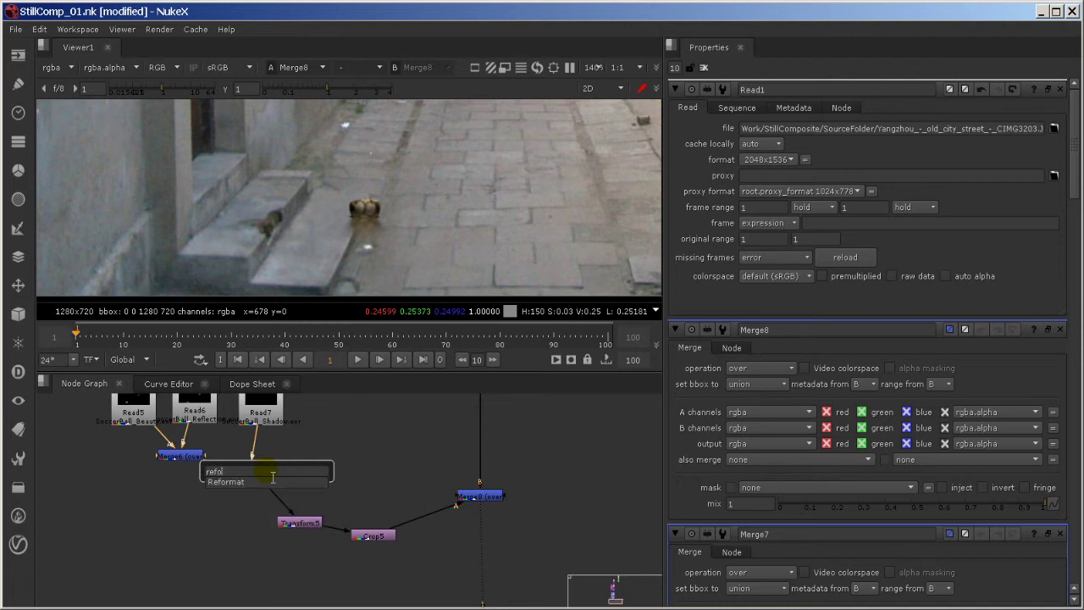
key("Return")
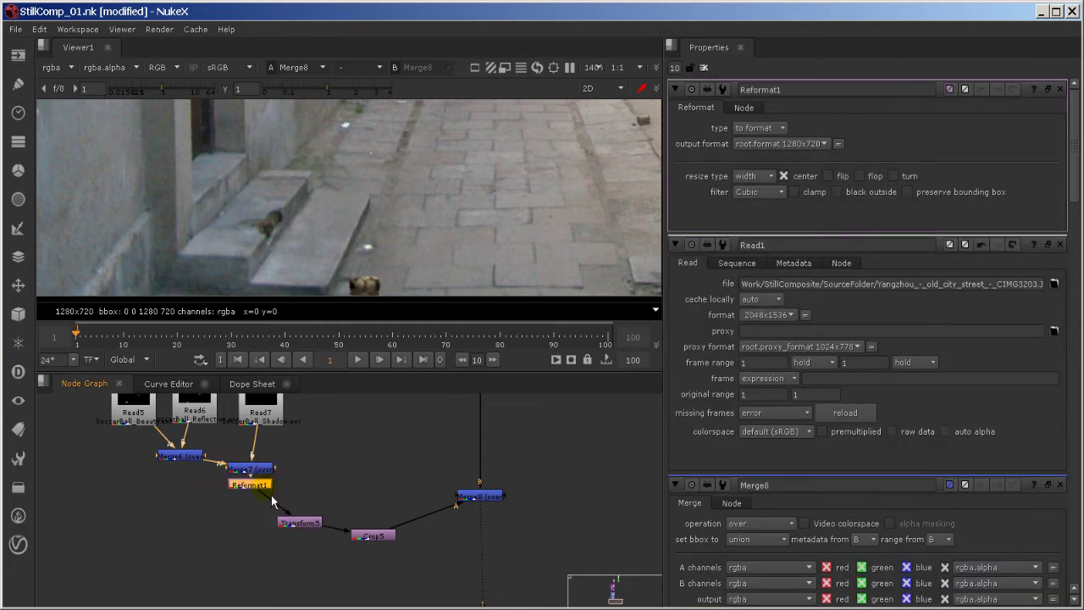
mouse_move(271, 495)
left_mouse_down()
mouse_move(246, 520)
mouse_move(263, 508)
left_mouse_up()
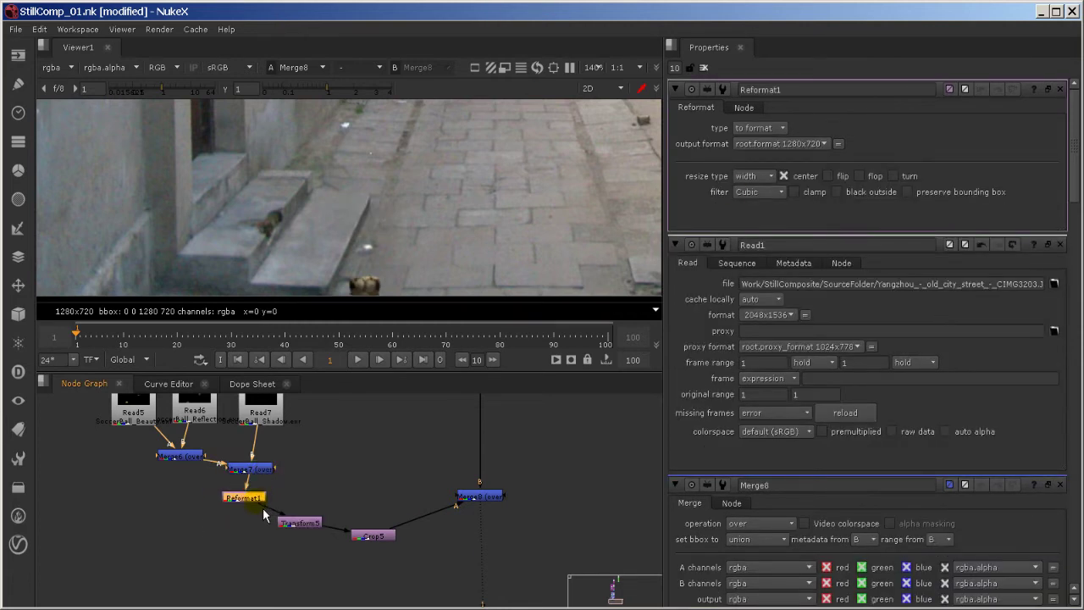
Set the Reformat node's output format to 2048x1536 and keep the resize type at width
left_click(769, 143)
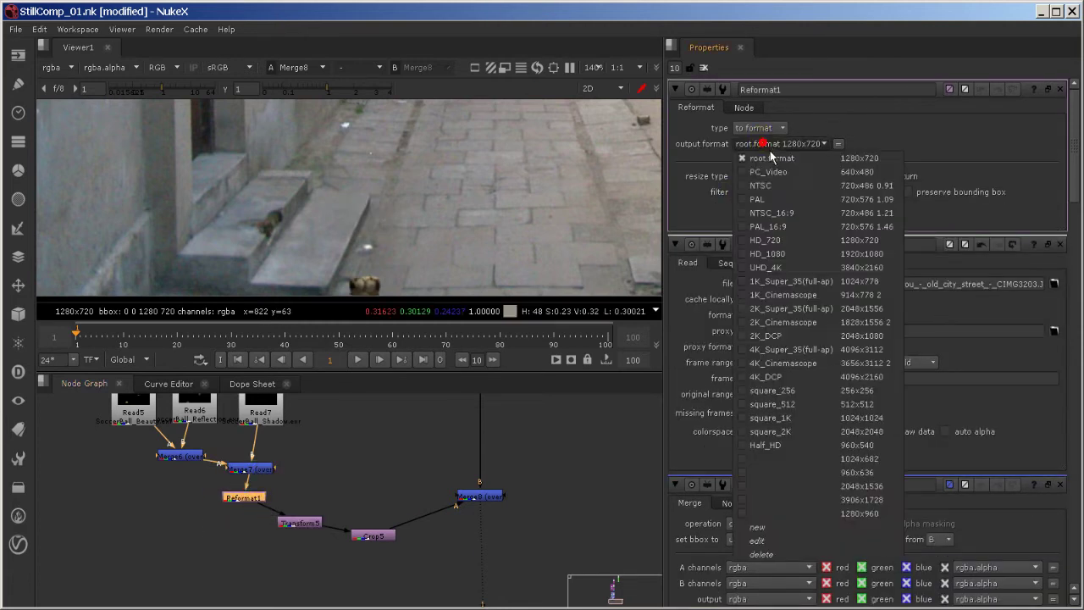
left_click(858, 493)
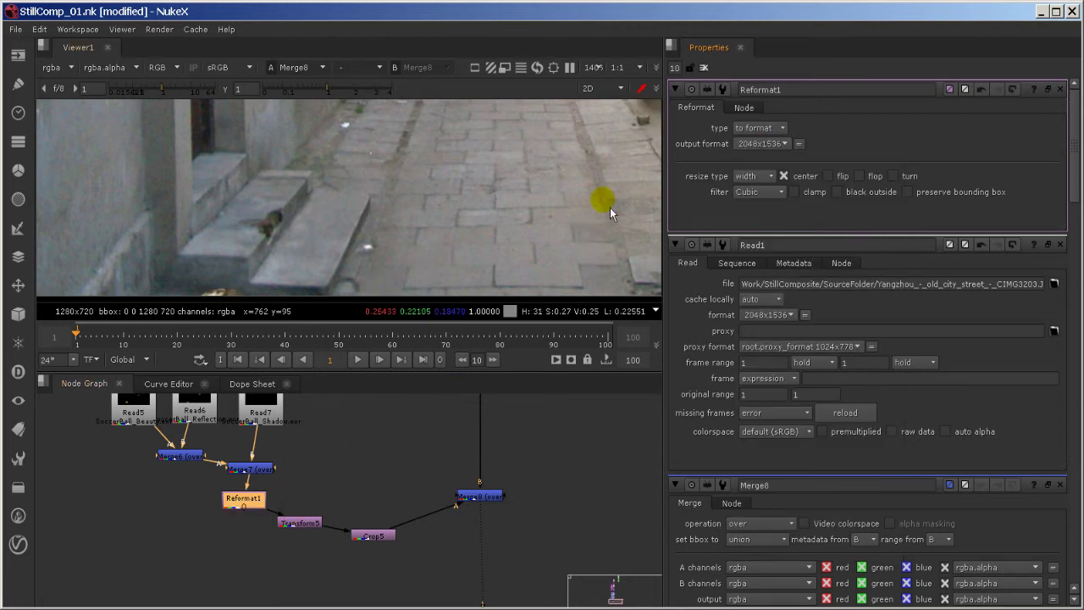
left_click(752, 175)
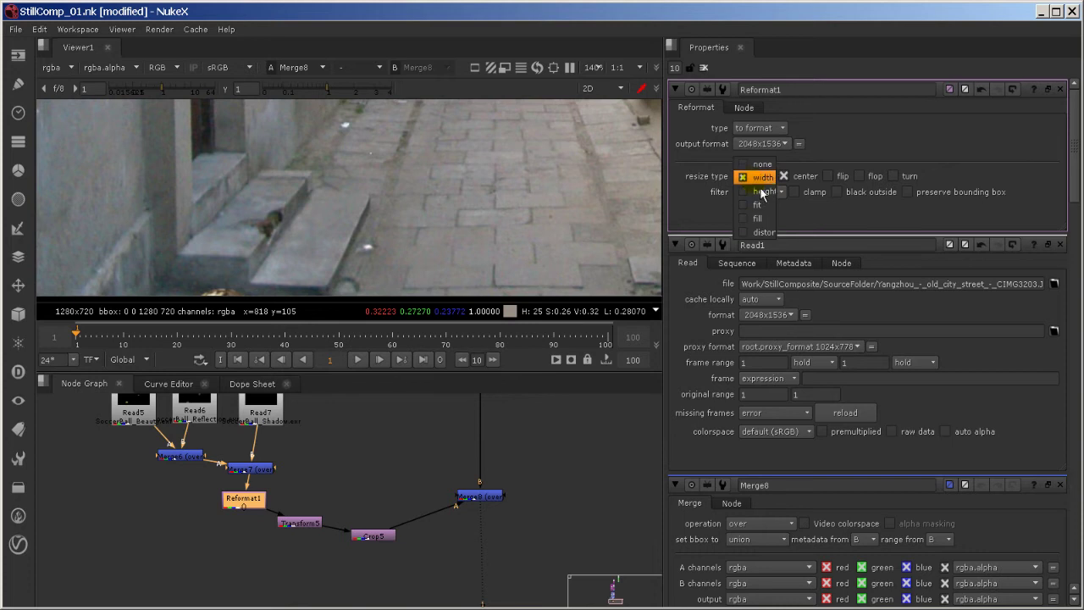
left_click(762, 179)
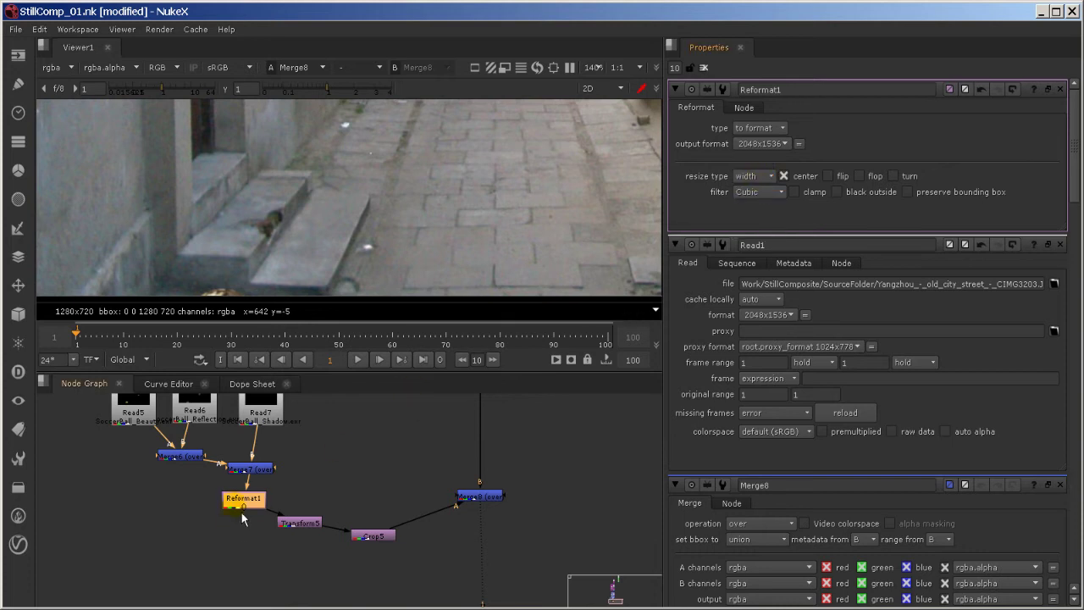
Align the Reformat, Transform and Crop nodes in a vertical column beneath the combined soccer ball merge
left_click_drag(260, 504, 260, 501)
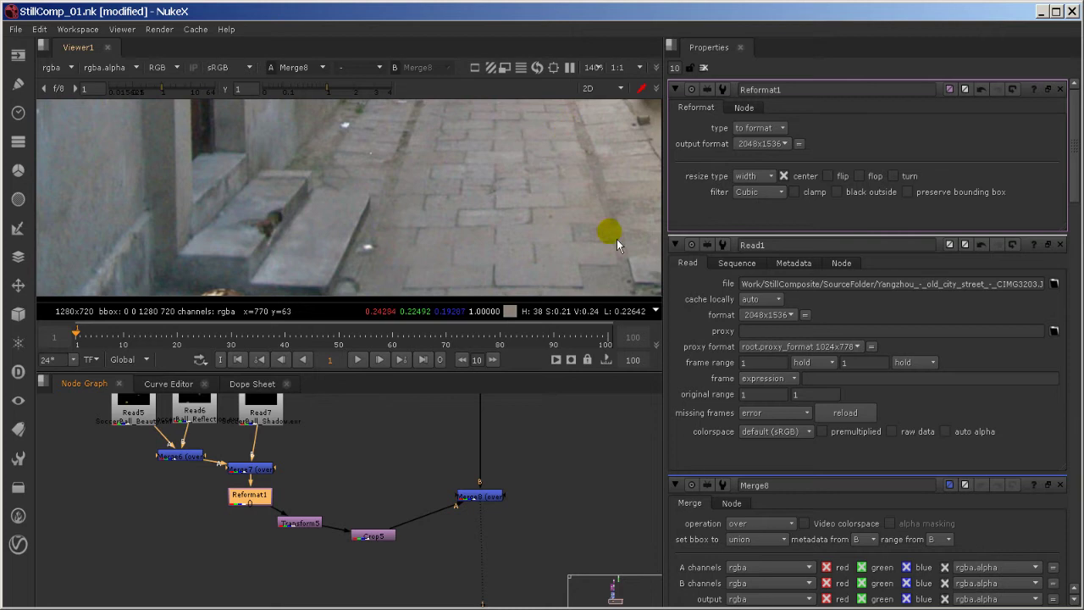
left_click_drag(304, 530, 265, 530)
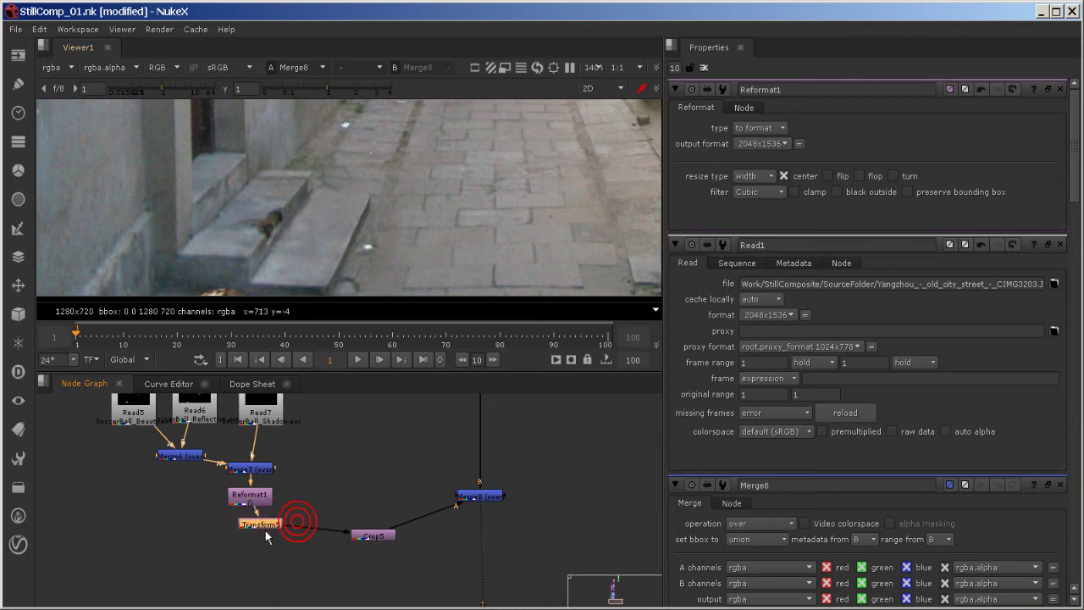
left_click_drag(368, 538, 266, 549)
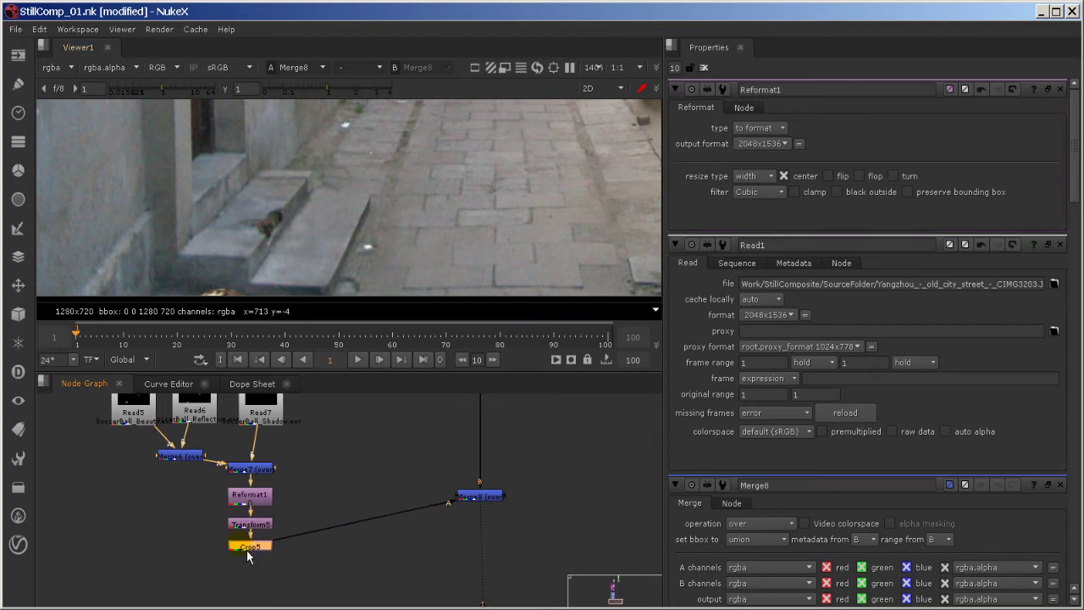
Shift the soccer ball layer with its Transform node to about x -61, y -49, and check its position in the alley
middle_click(517, 221)
scroll(438, 230, "up", 4)
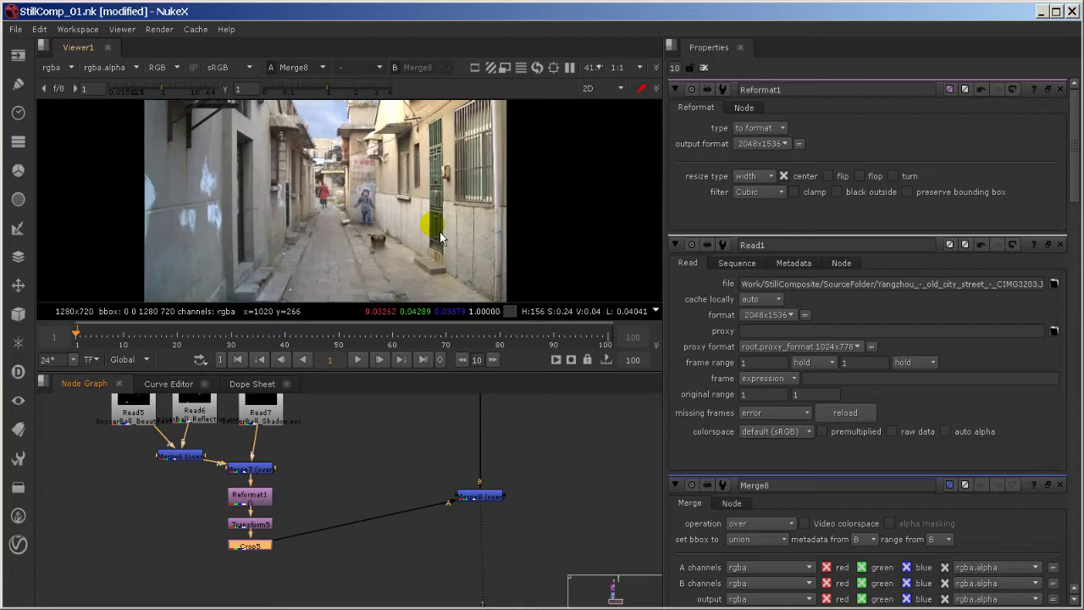
middle_click_drag(423, 218, 478, 130)
middle_click_drag(396, 207, 346, 259)
double_click(250, 524)
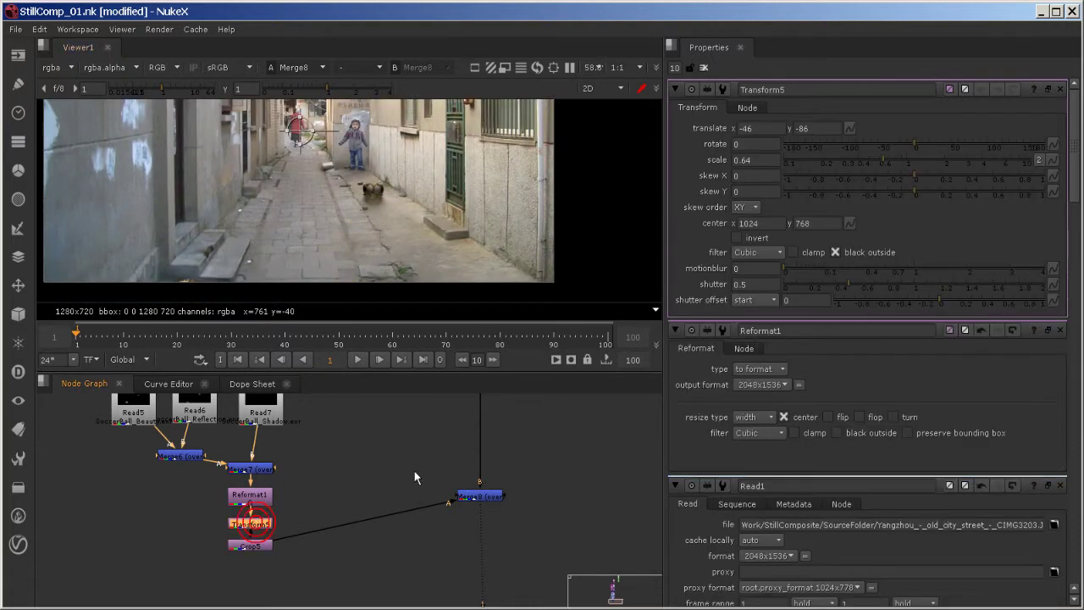
middle_click_drag(358, 132, 400, 152)
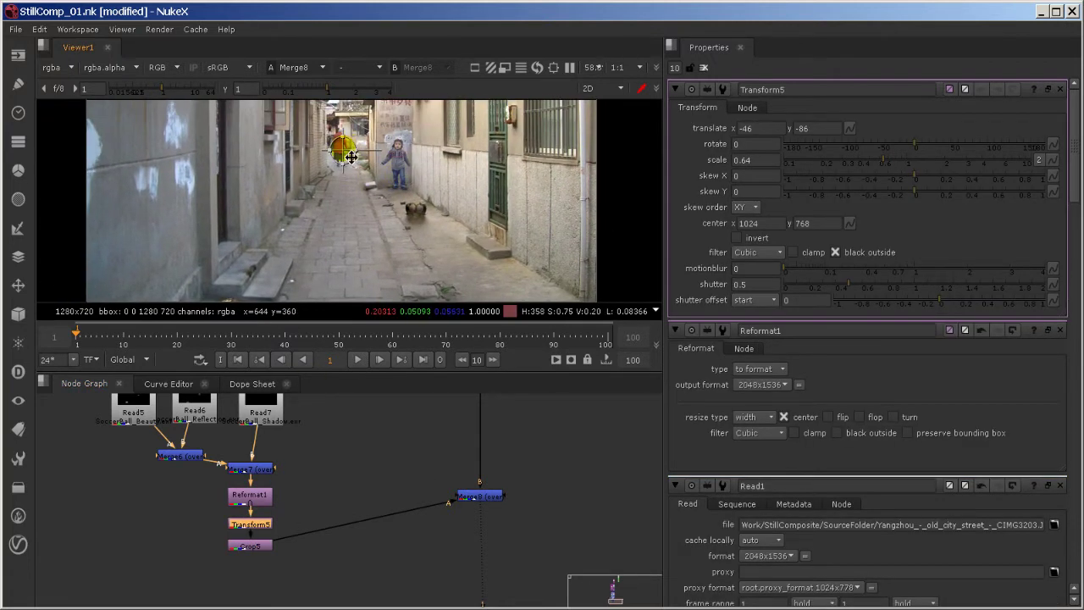
left_click_drag(350, 158, 345, 141)
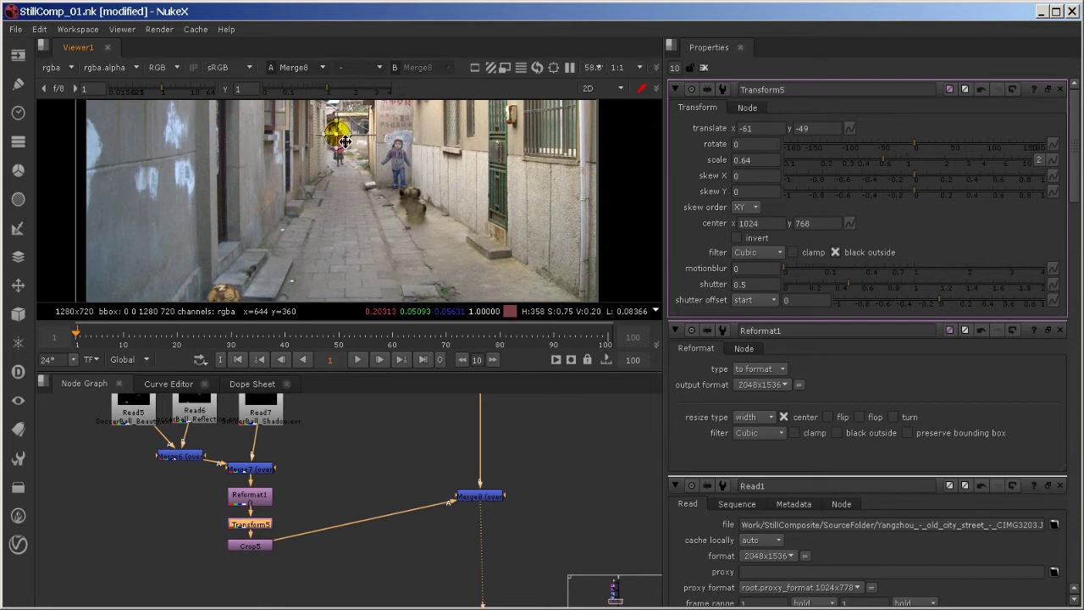
middle_click_drag(358, 230, 336, 228)
scroll(336, 228, "down", 1)
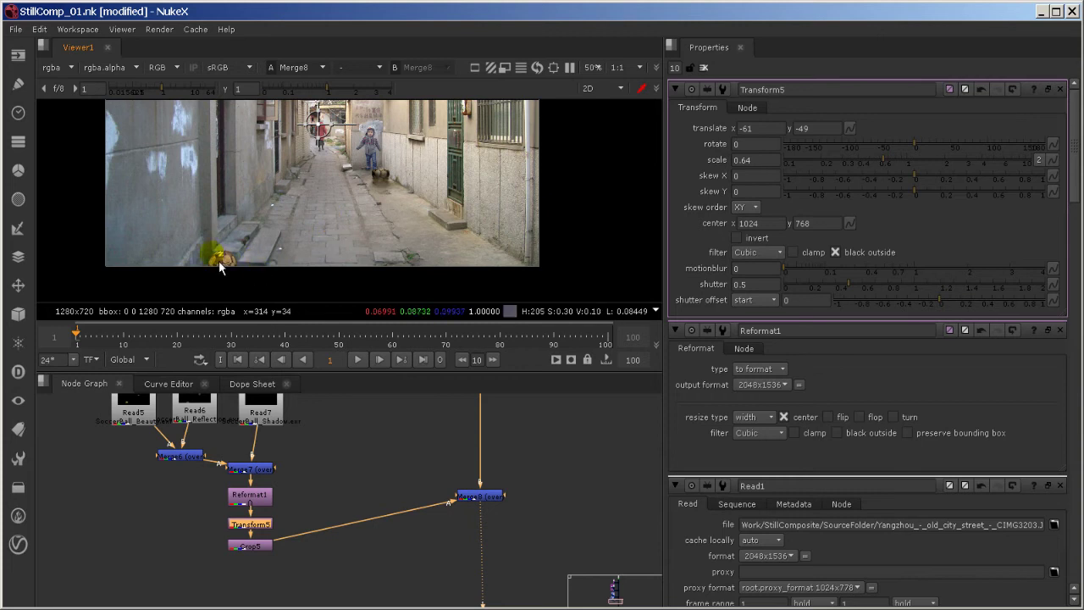
Shift the soccer ball layer to about x -46, y -86 with its Transform node
left_click_drag(220, 267, 360, 212)
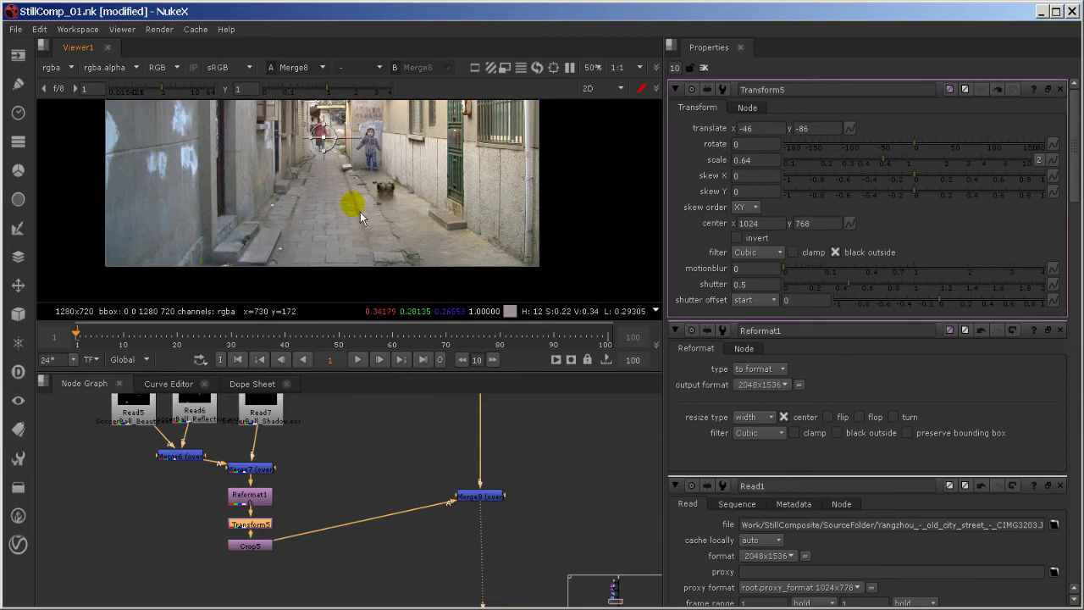
Switch to Maya, close the Render View and set the persp2 camera's image plane display mode to RGB
key("alt+Tab")
key("alt+Tab")
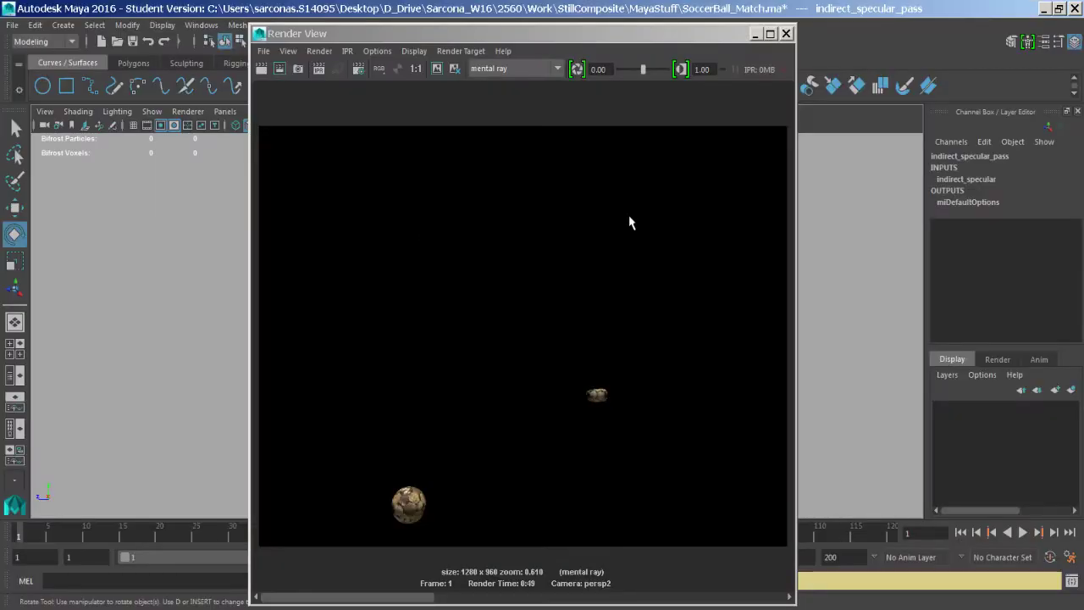
left_click(786, 34)
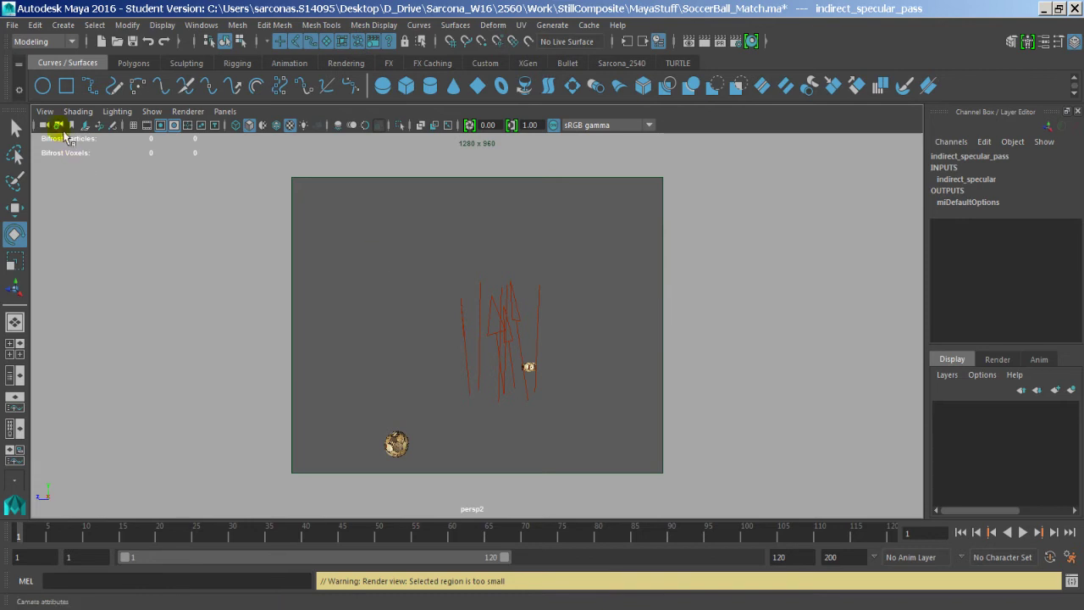
left_click(45, 111)
left_click(59, 138)
key("ctrl+a")
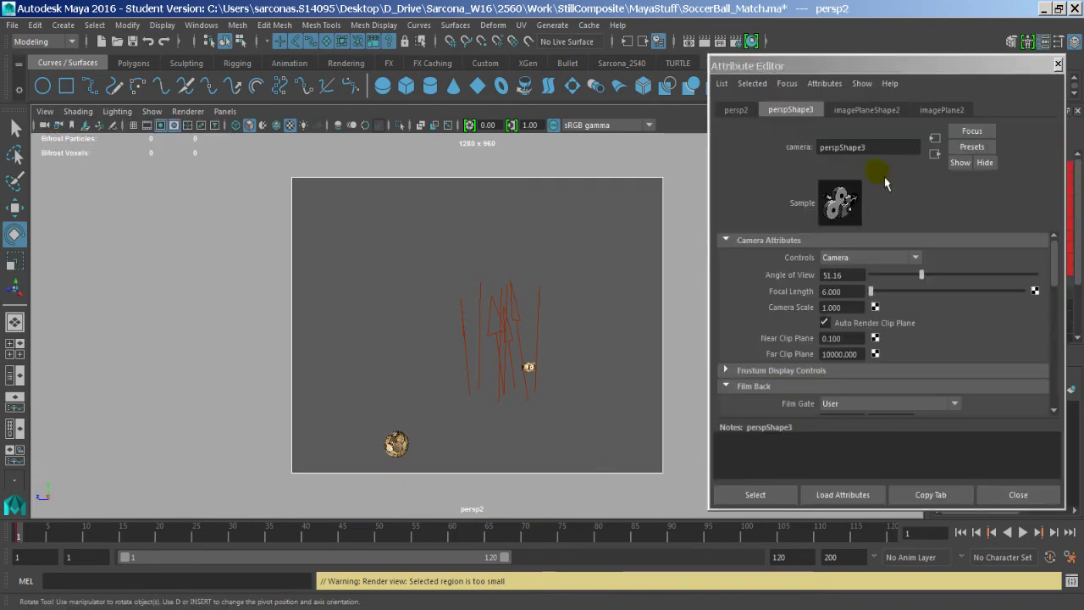
left_click(867, 110)
left_click(852, 289)
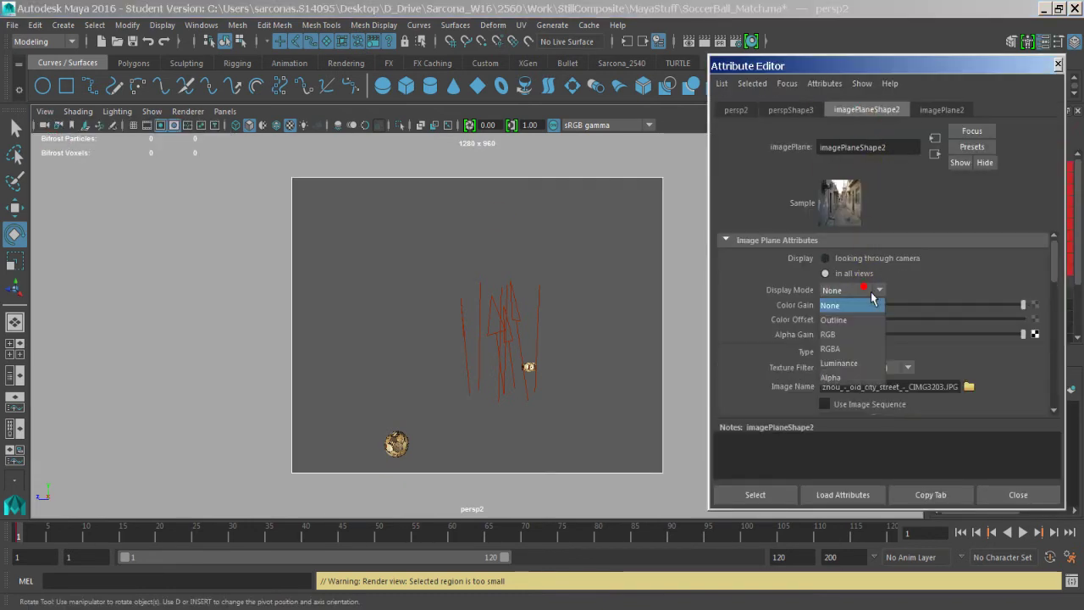
left_click(856, 333)
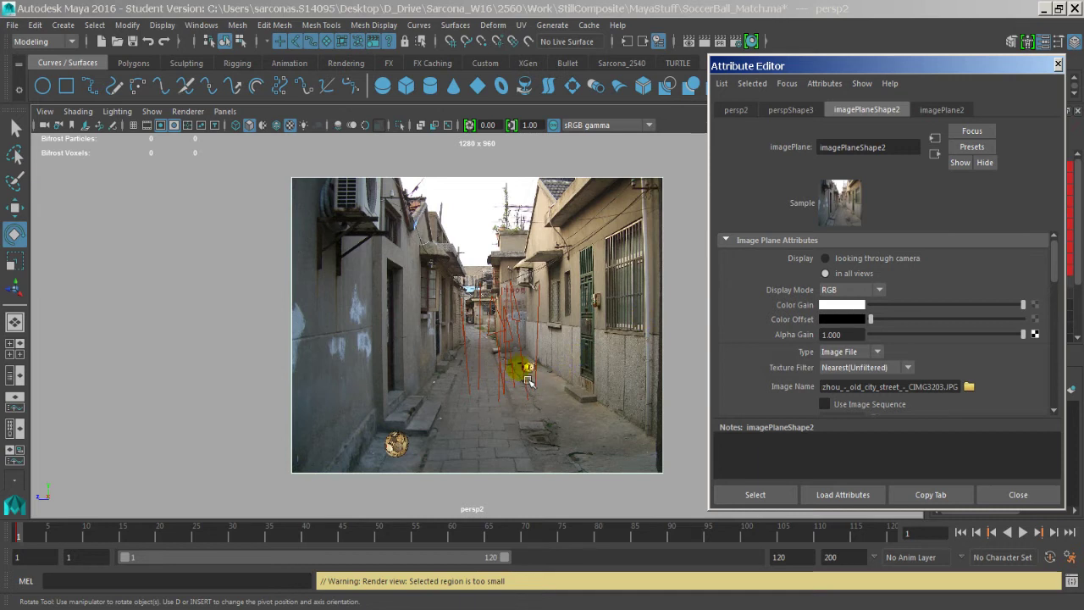
Reposition the old soccer ball on the alley paving beside the stone steps, adjusting its translateX depth and comparing against the Nuke composite
key("alt+Tab")
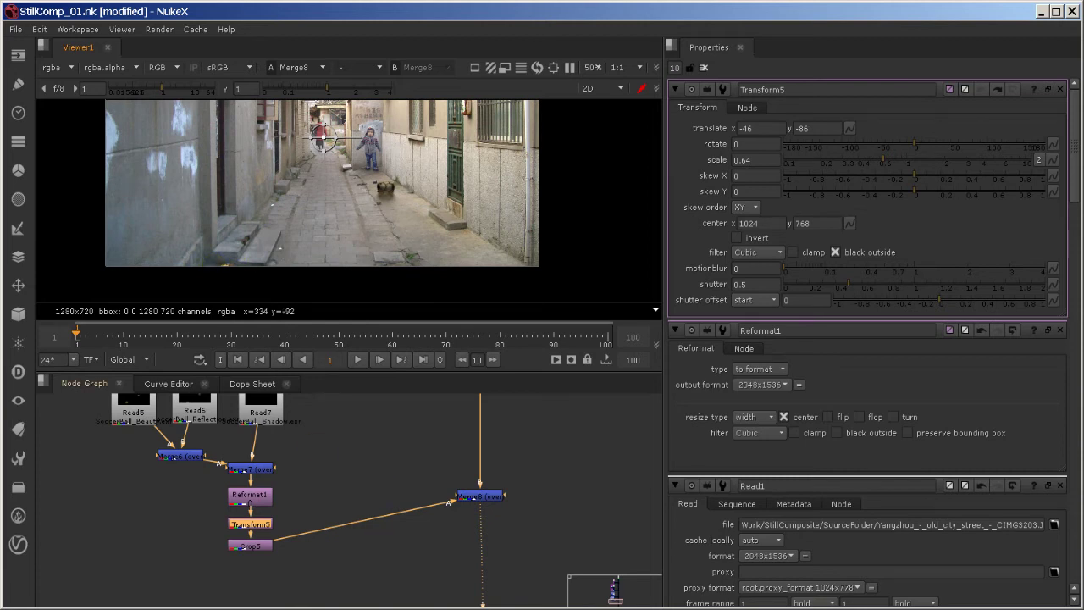
key("alt+Tab")
left_click(394, 446)
key("w")
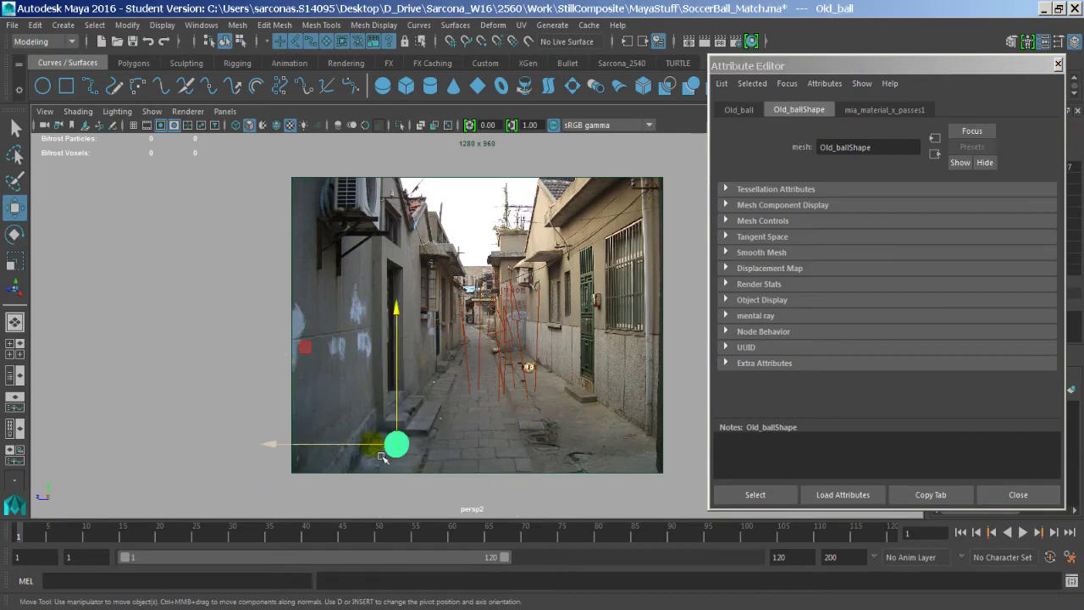
left_click_drag(381, 458, 455, 452)
left_click(983, 492)
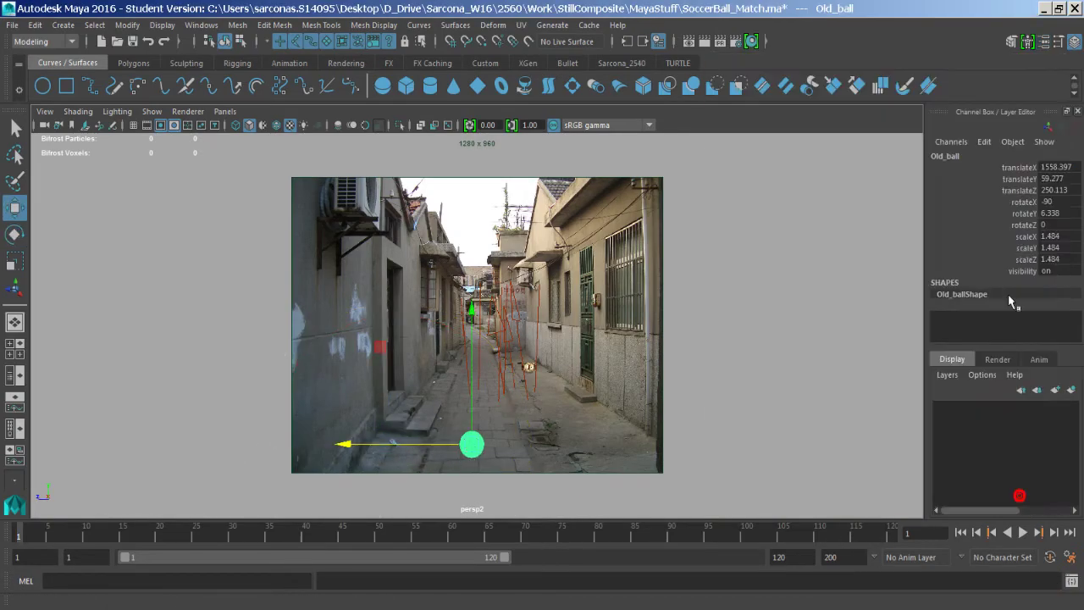
left_click(1021, 167)
middle_click_drag(745, 386, 737, 248)
left_click_drag(460, 412, 433, 411)
left_click(771, 325)
key("alt+Tab")
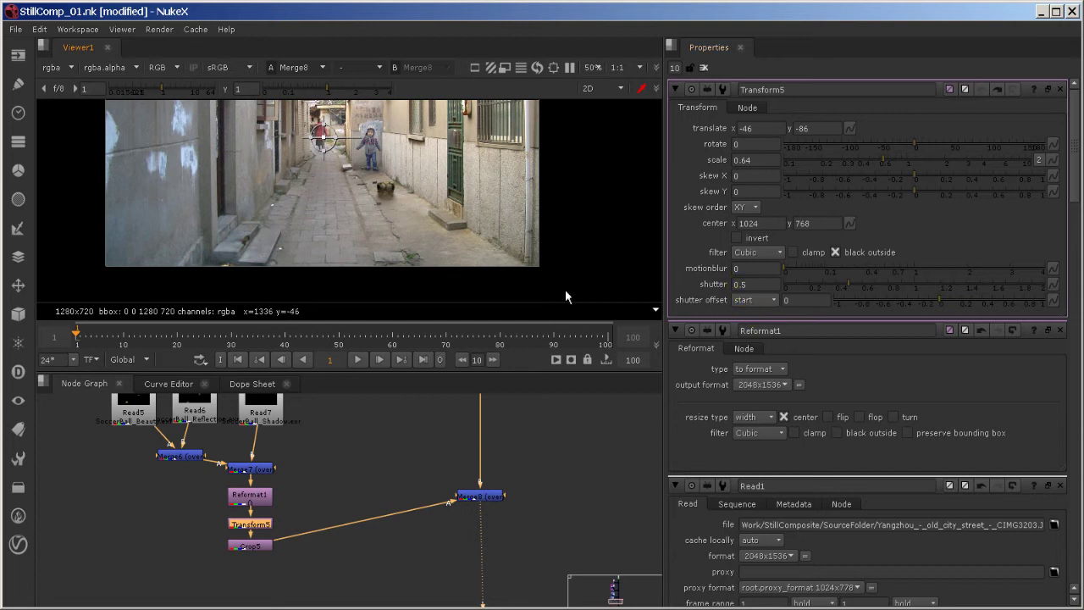
key("alt+Tab")
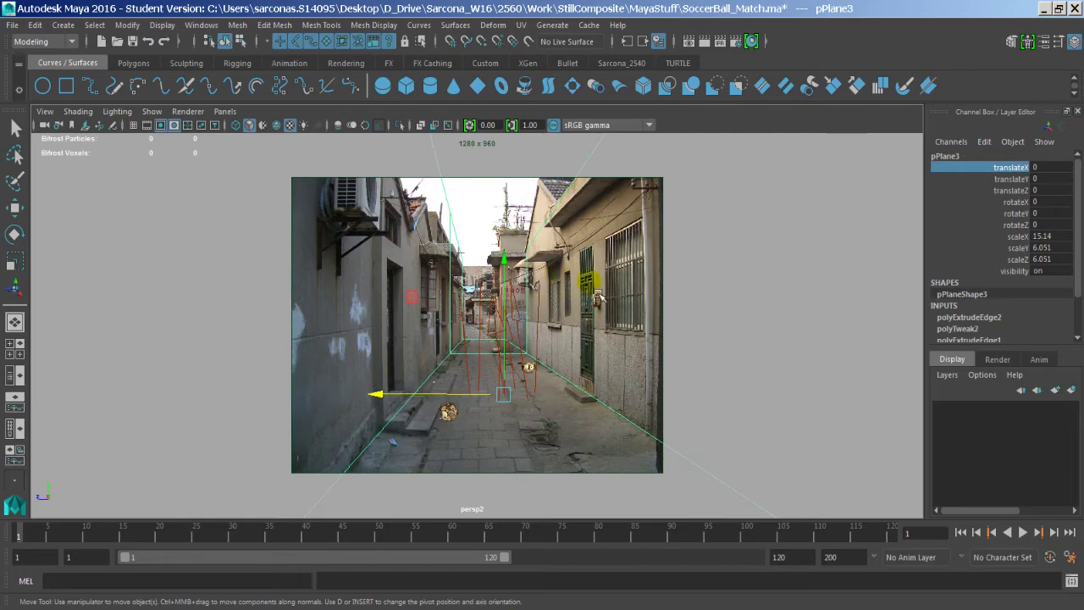
Set the persp2 camera's image plane display mode to None and close the Attribute Editor
left_click(44, 126)
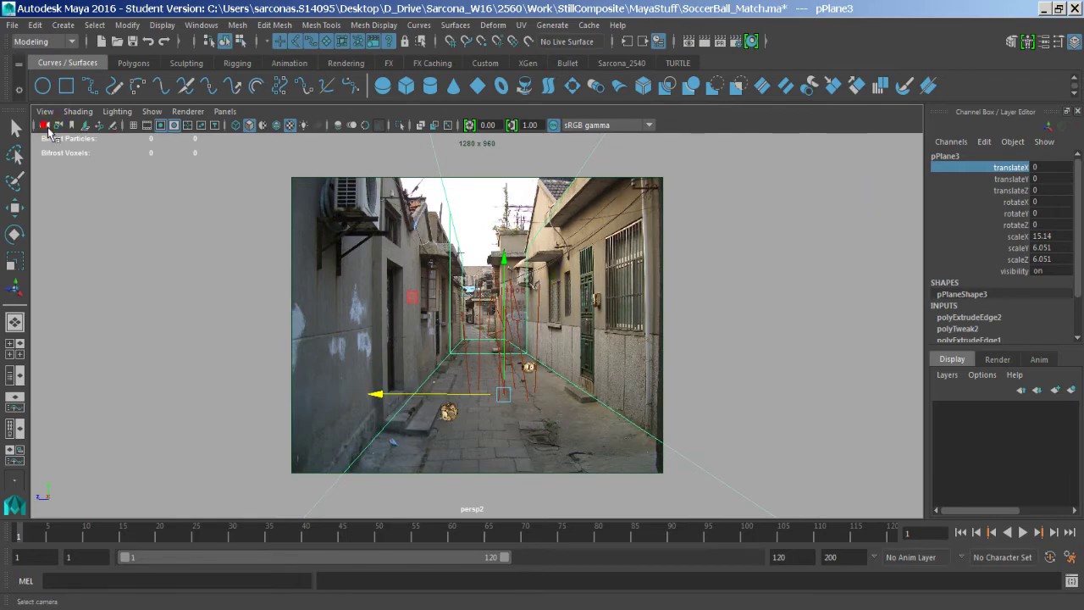
left_click(58, 125)
left_click(901, 108)
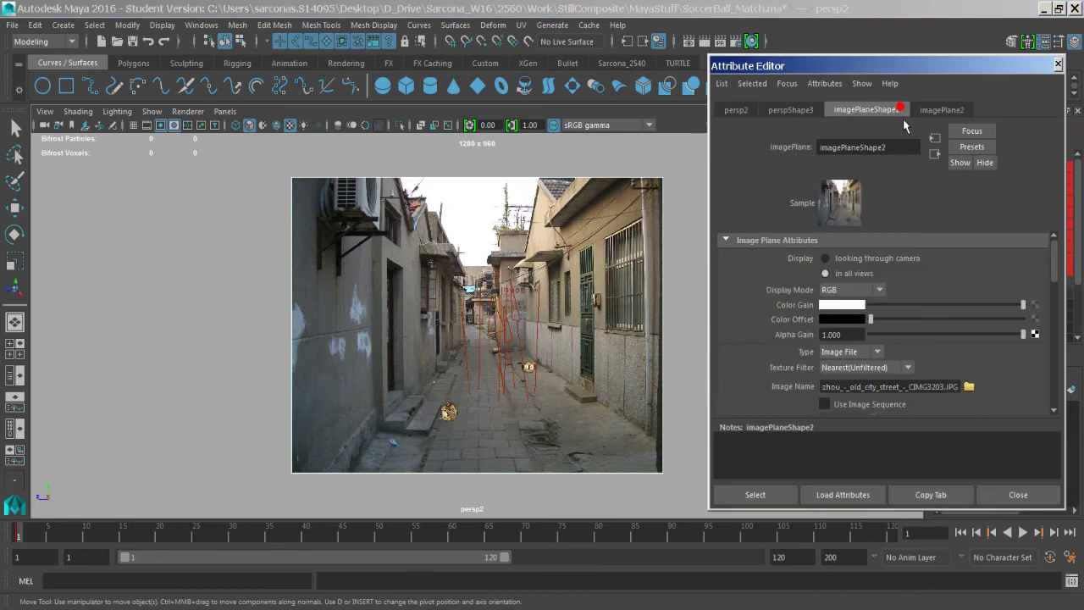
left_click(837, 289)
left_click(845, 302)
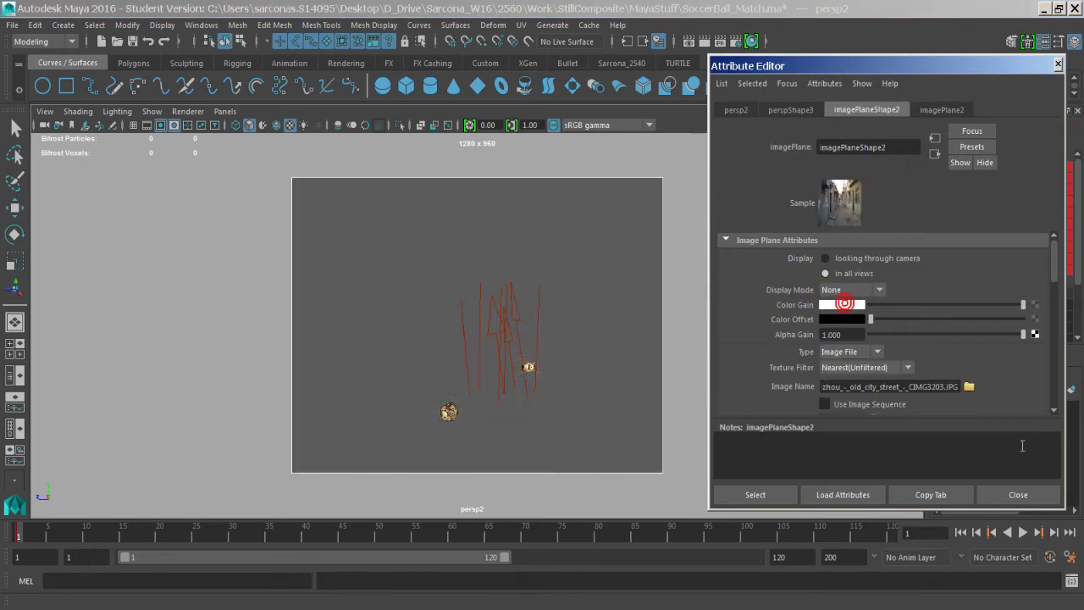
left_click(1017, 494)
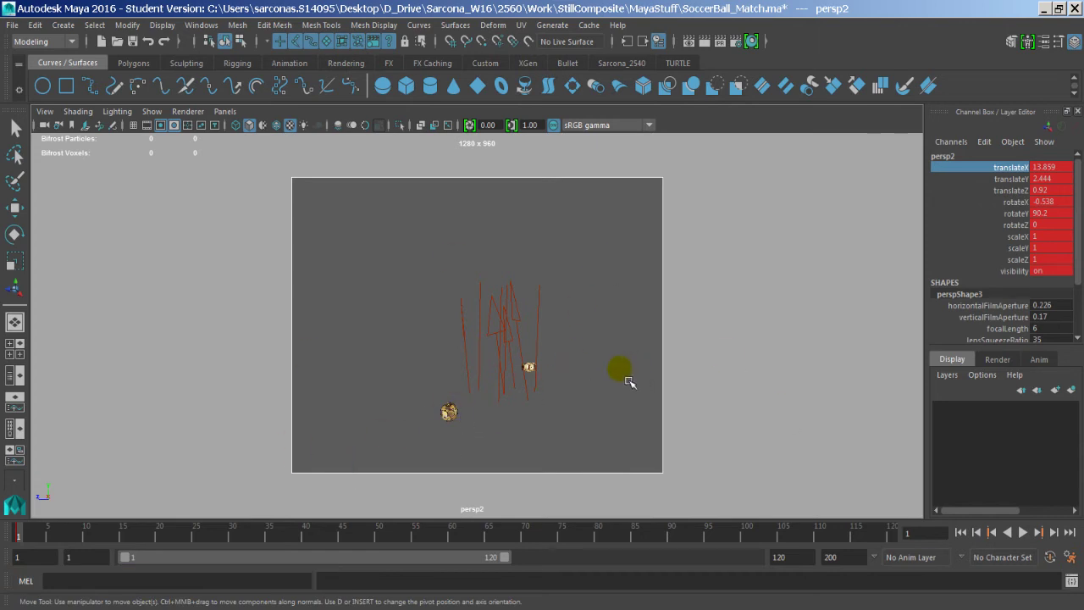
Select the balls, alley planes and lights together and create three render layers from the selection
left_click_drag(706, 270, 380, 486)
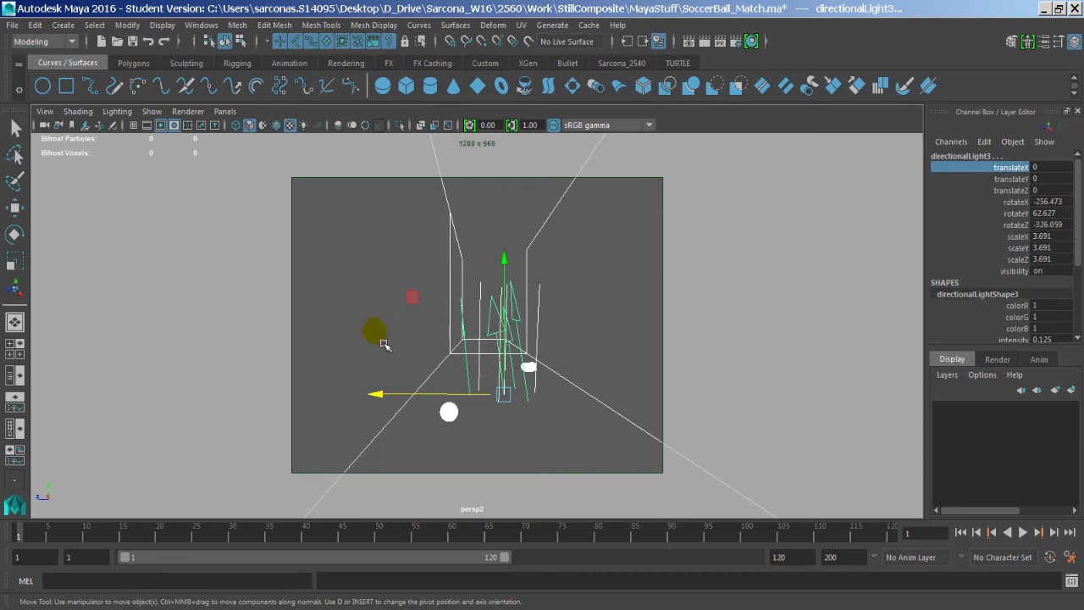
left_click(998, 361)
left_click(952, 360)
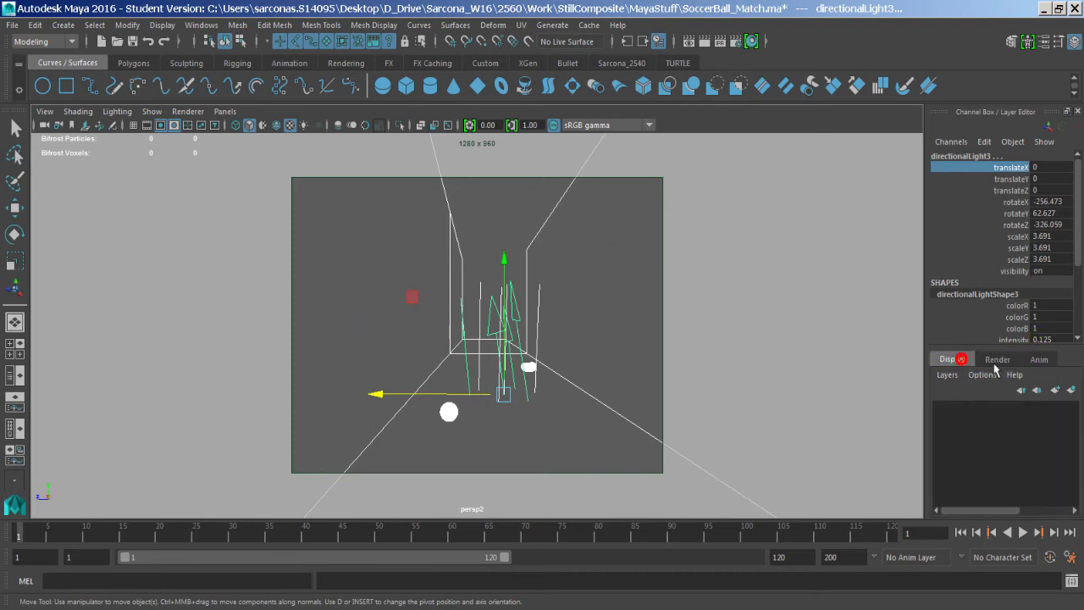
left_click(996, 359)
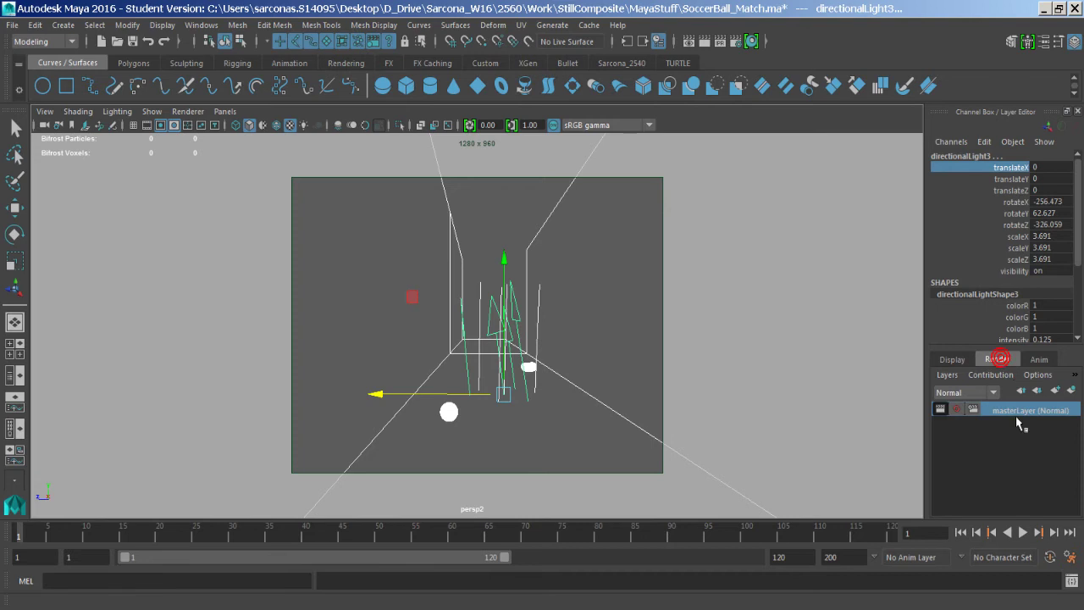
left_click(1073, 390)
left_click(1072, 390)
left_click(1072, 390)
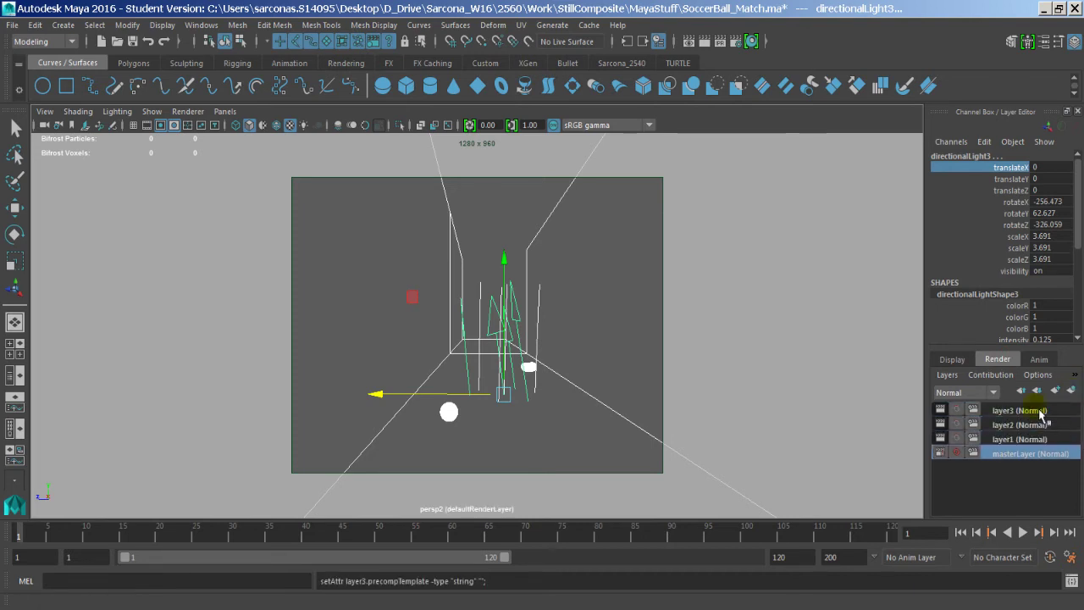
Rename render layers layer1, layer2 and layer3 as Beauty, Shadow and Reflection
double_click(1025, 438)
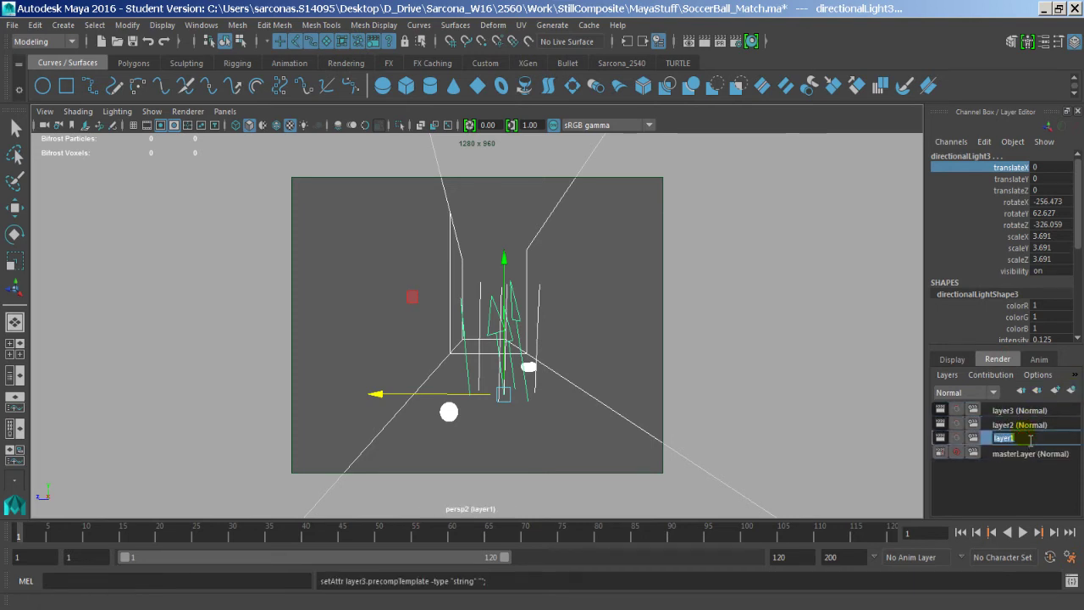
type("Beauty")
key("Return")
left_click(1020, 426)
double_click(1020, 425)
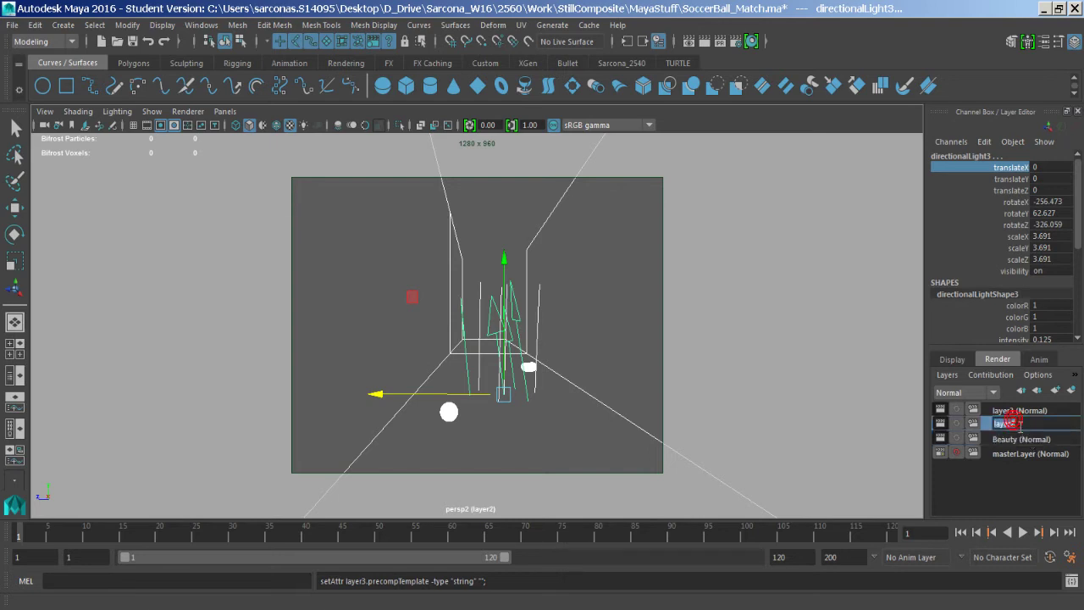
type("Shadow")
key("Return")
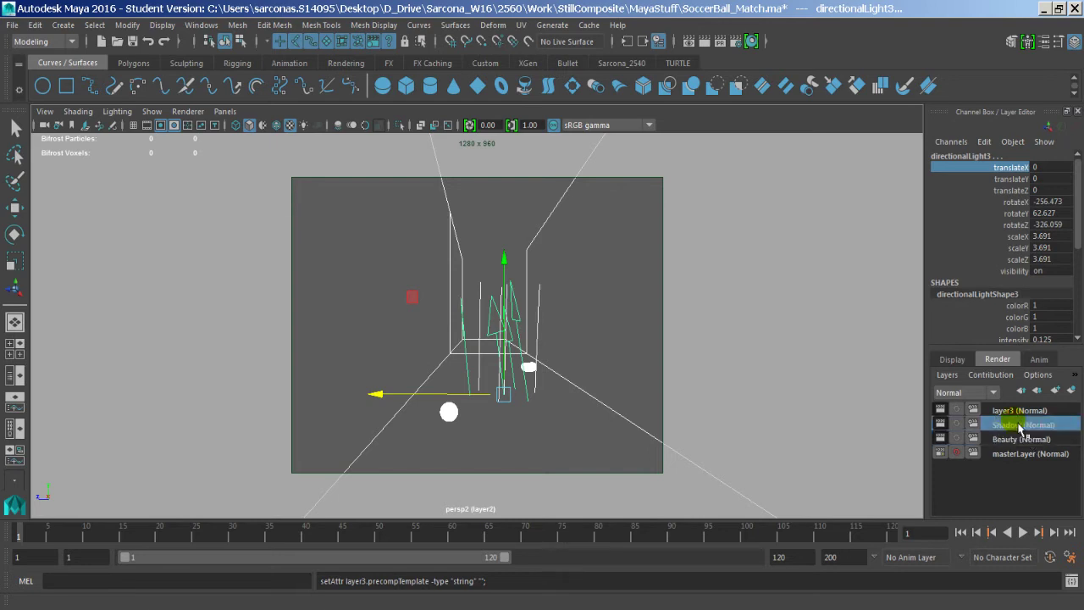
left_click(1014, 410)
double_click(1014, 409)
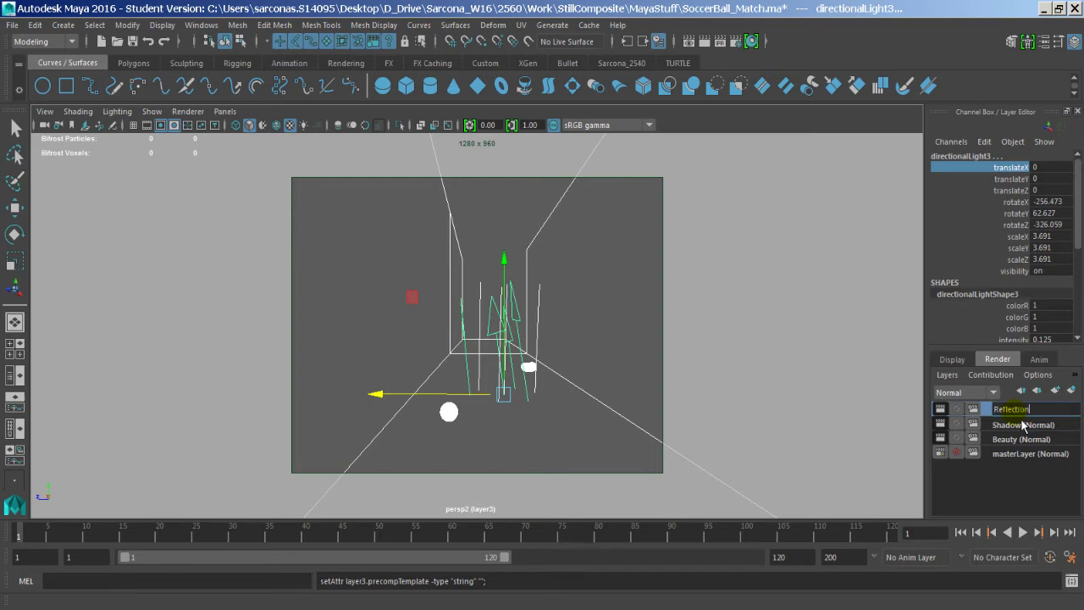
key("Return")
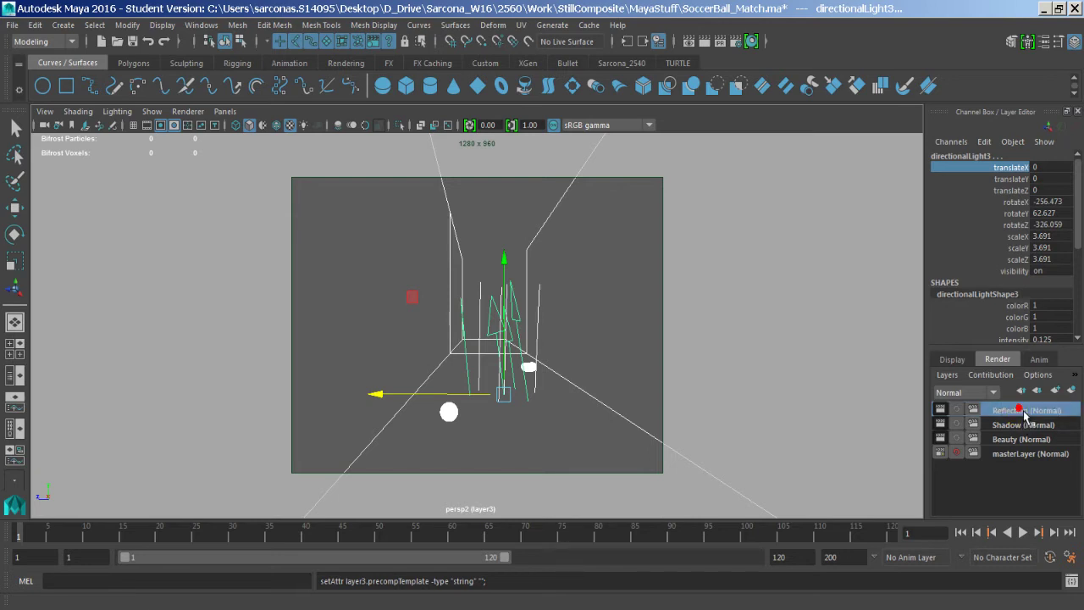
Select directionalLight3 in the Beauty layer and remove it from the Shadow render layer
left_click(1023, 424)
left_click(1022, 439)
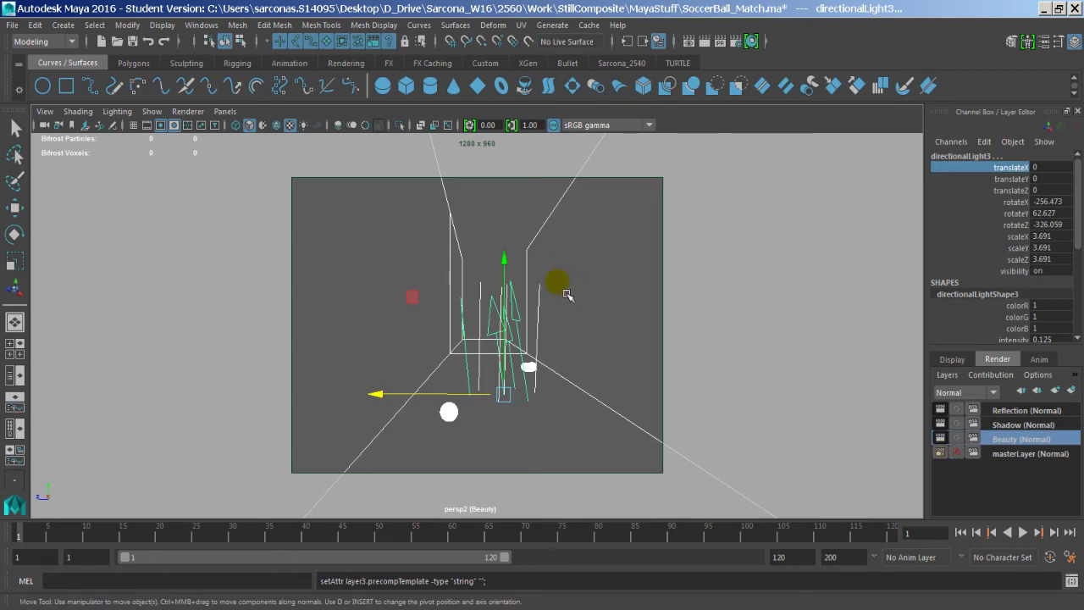
left_click(516, 218)
left_click(514, 312)
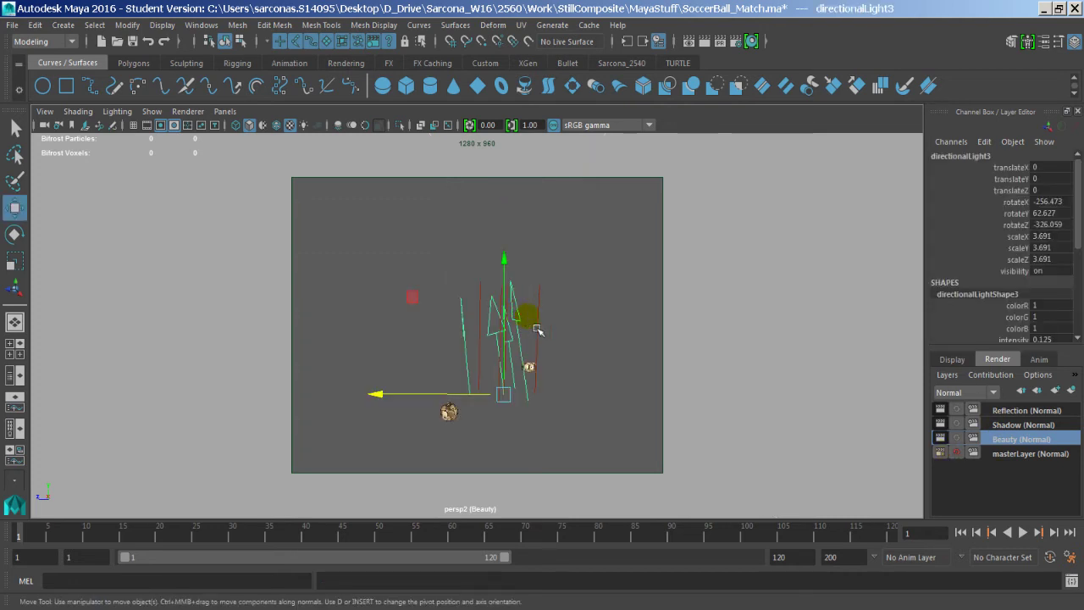
left_click(1027, 425)
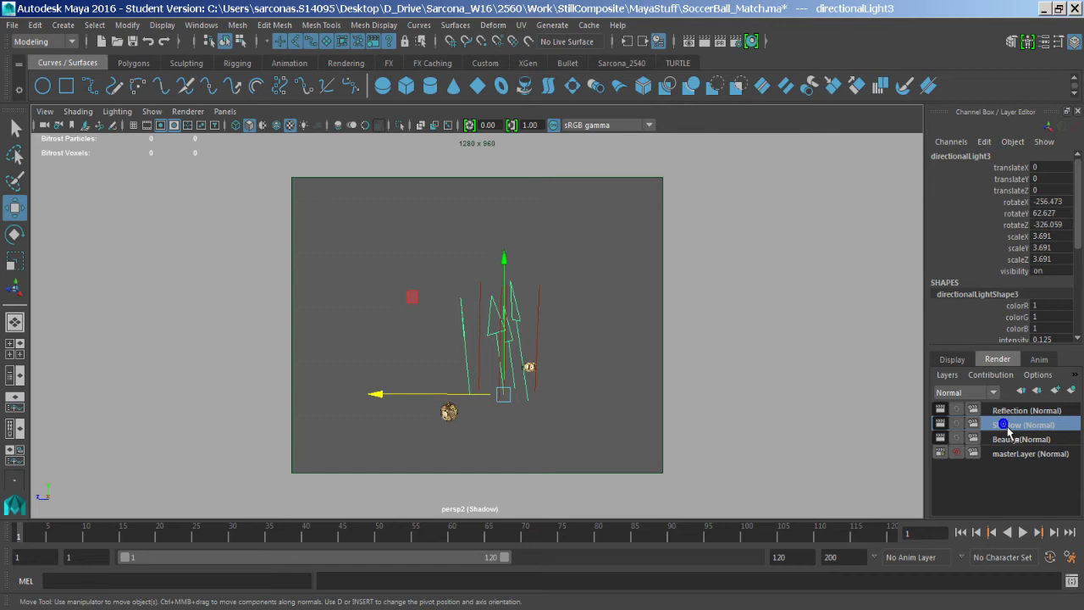
right_click(1007, 430)
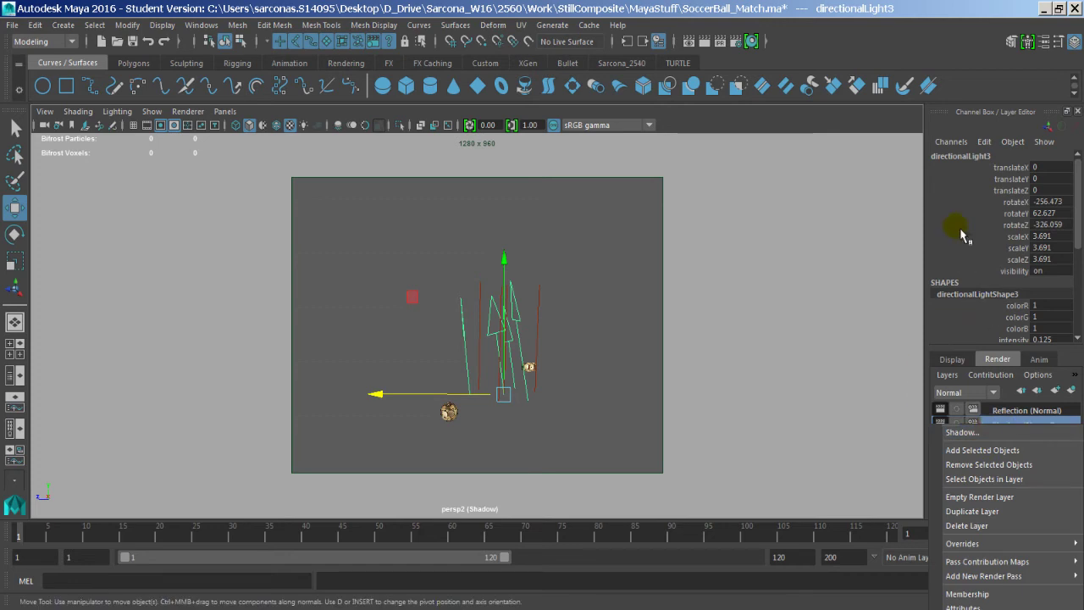
left_click(971, 49)
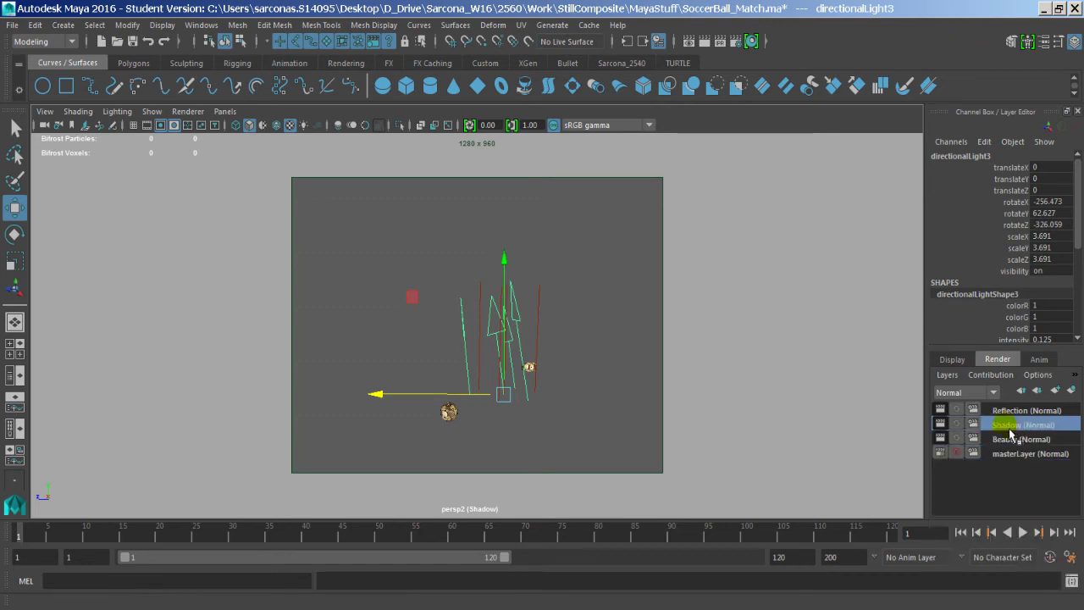
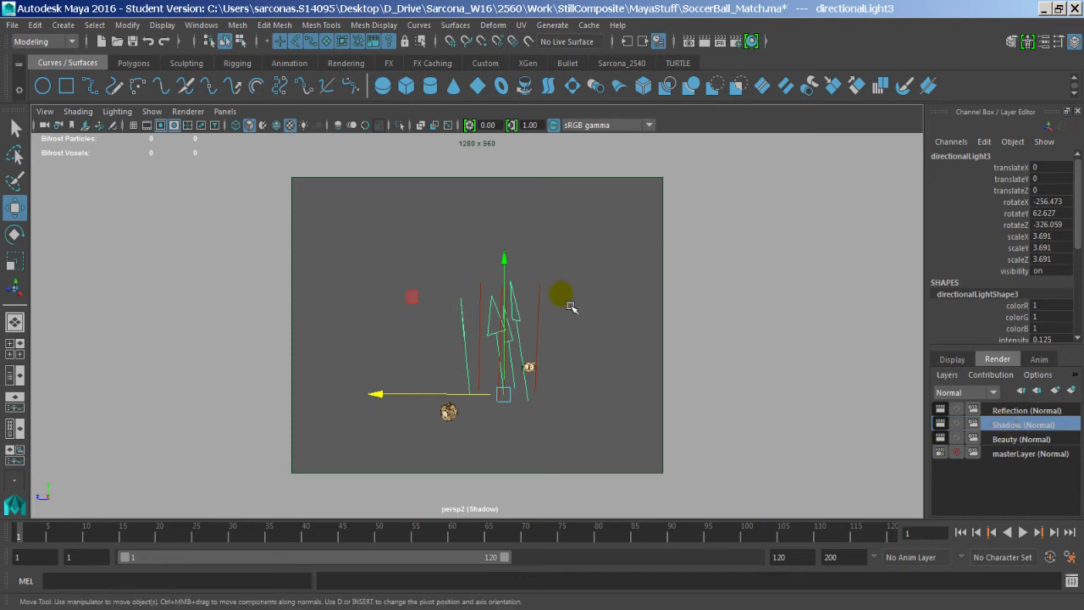
right_click(991, 427)
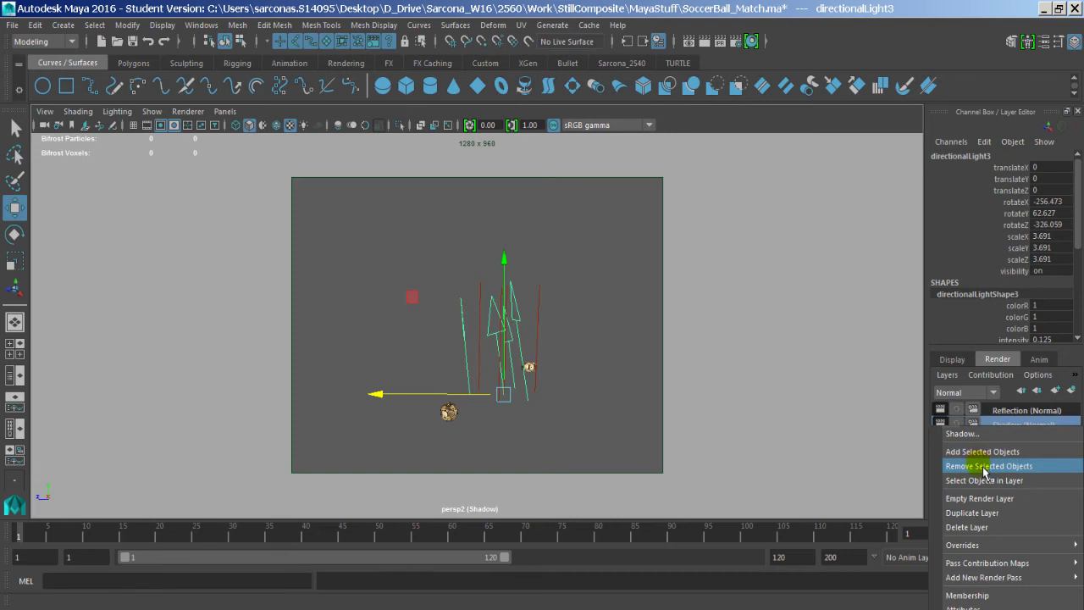
left_click(985, 465)
Remove directionalLight3 from the Reflection render layer and return to the Beauty layer
left_click(999, 410)
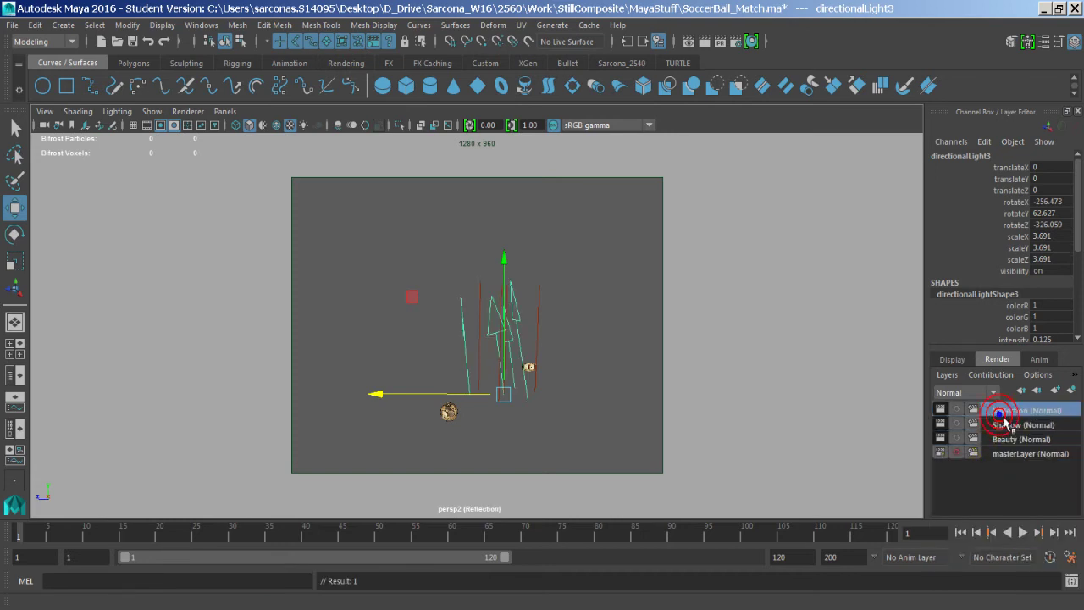
right_click(1005, 415)
left_click(988, 455)
left_click(1005, 439)
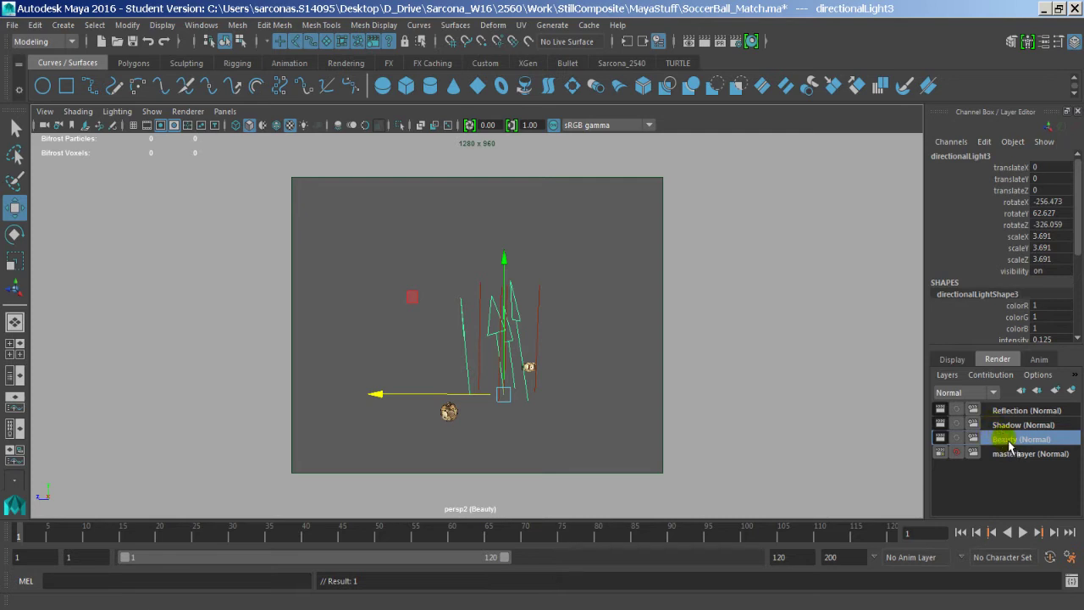
In the Shadow render layer, enable Casts Shadows and disable Primary Visibility for the Old_ball_02 soccer ball
left_click(1023, 425)
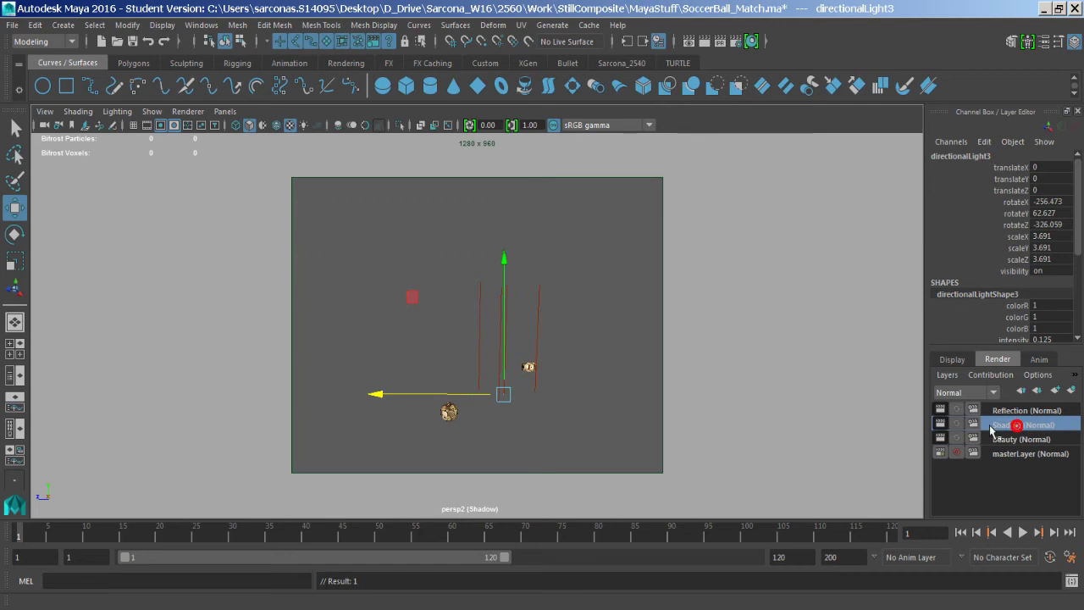
key("ctrl+a")
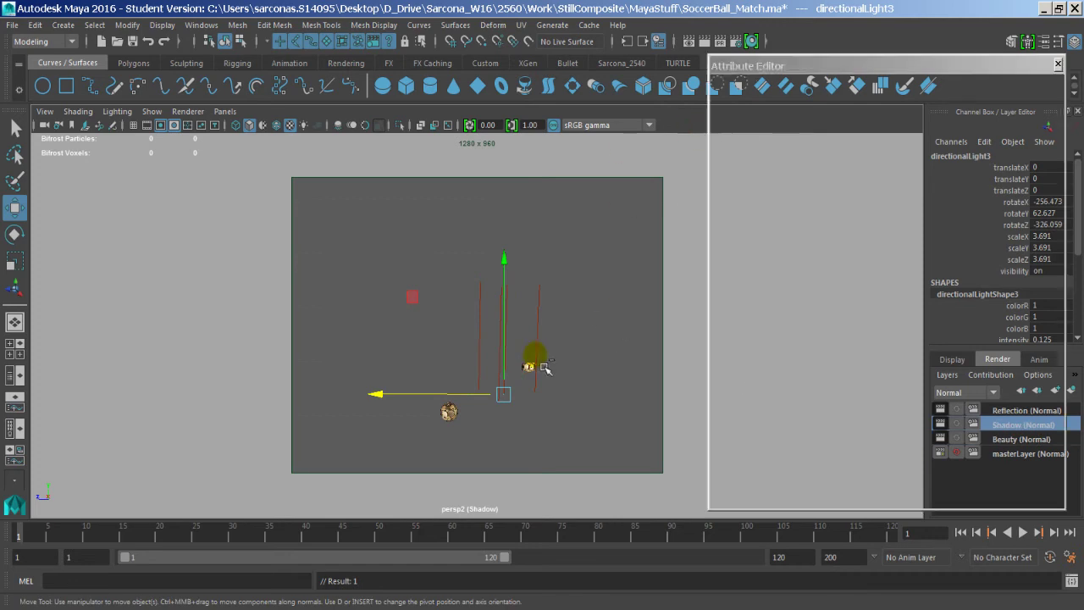
left_click(530, 372)
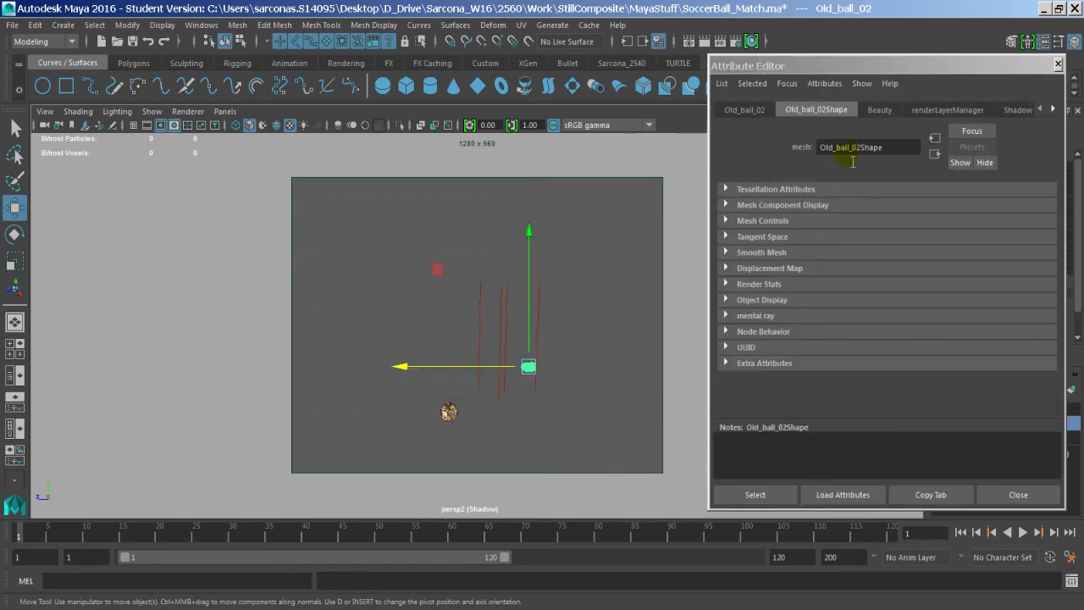
left_click(767, 284)
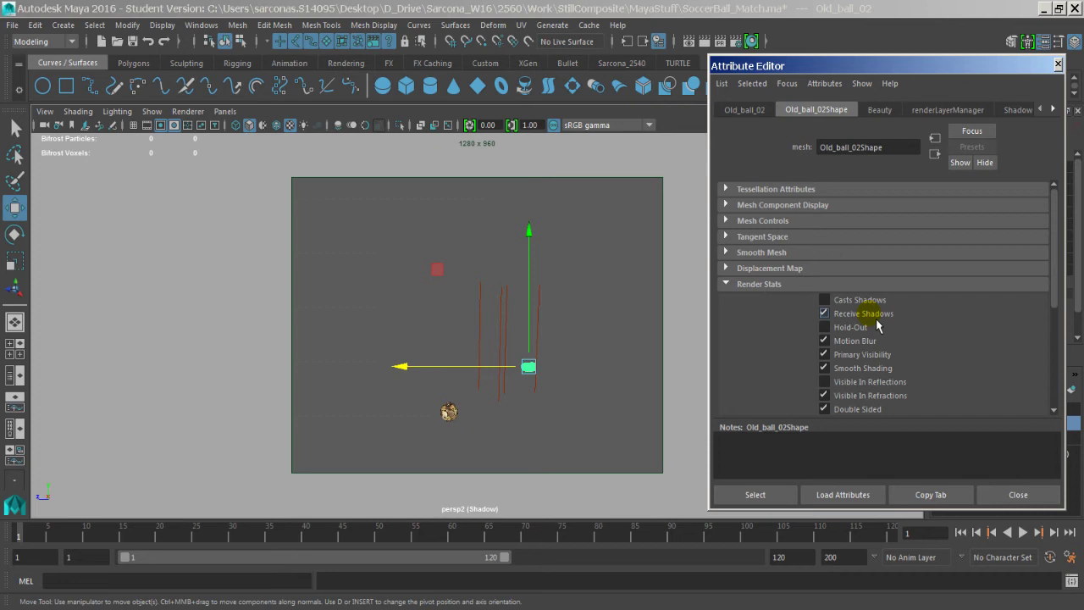
scroll(872, 304, "down", 2)
left_click(859, 313)
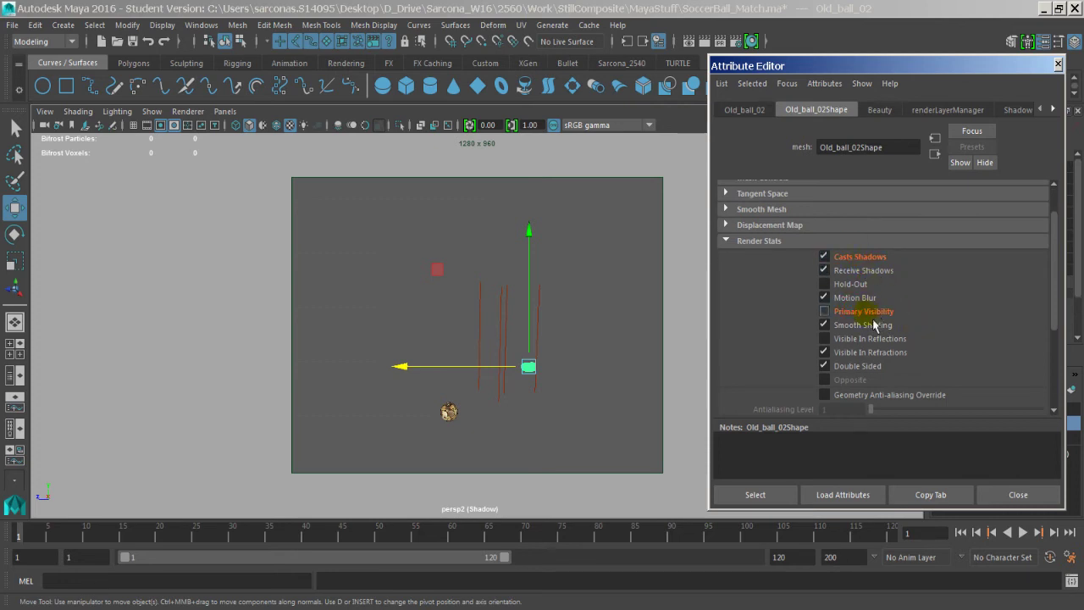
Enable Casts Shadows and disable Primary Visibility for the Old_ball soccer ball in the Shadow layer
left_click(526, 408)
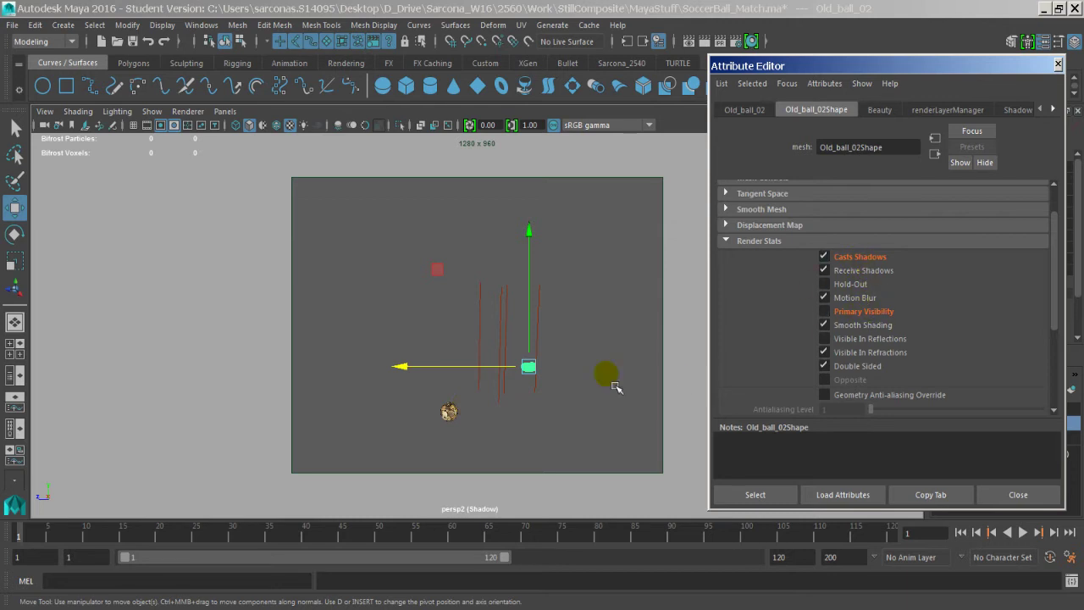
left_click(449, 413)
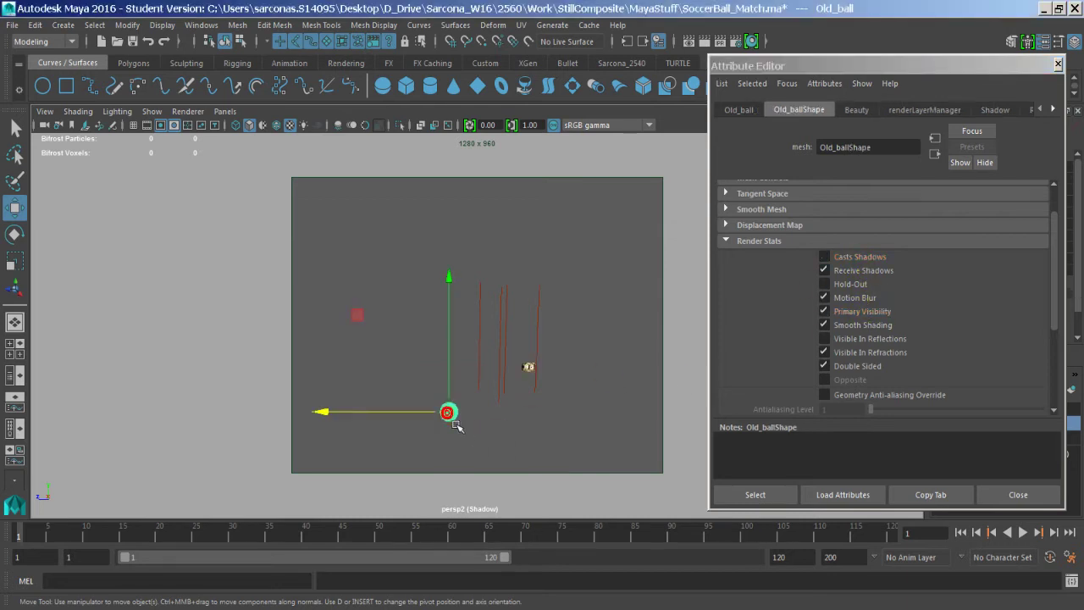
left_click(856, 258)
left_click(843, 311)
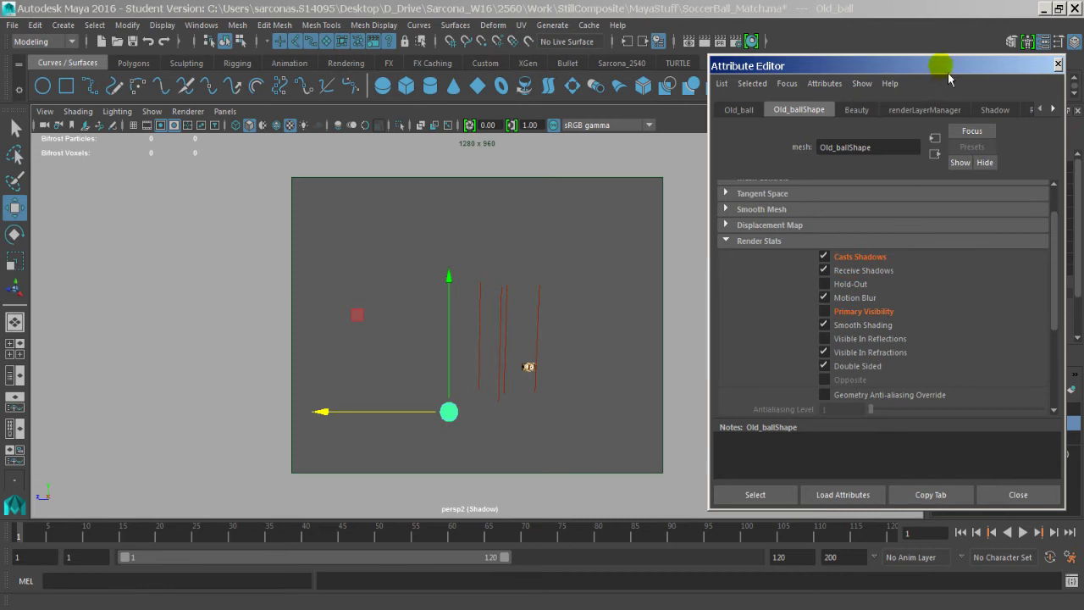
In the Reflection render layer, enable Visible In Reflections and disable Primary Visibility for Old_ball
left_click_drag(942, 66, 784, 70)
left_click(1013, 412)
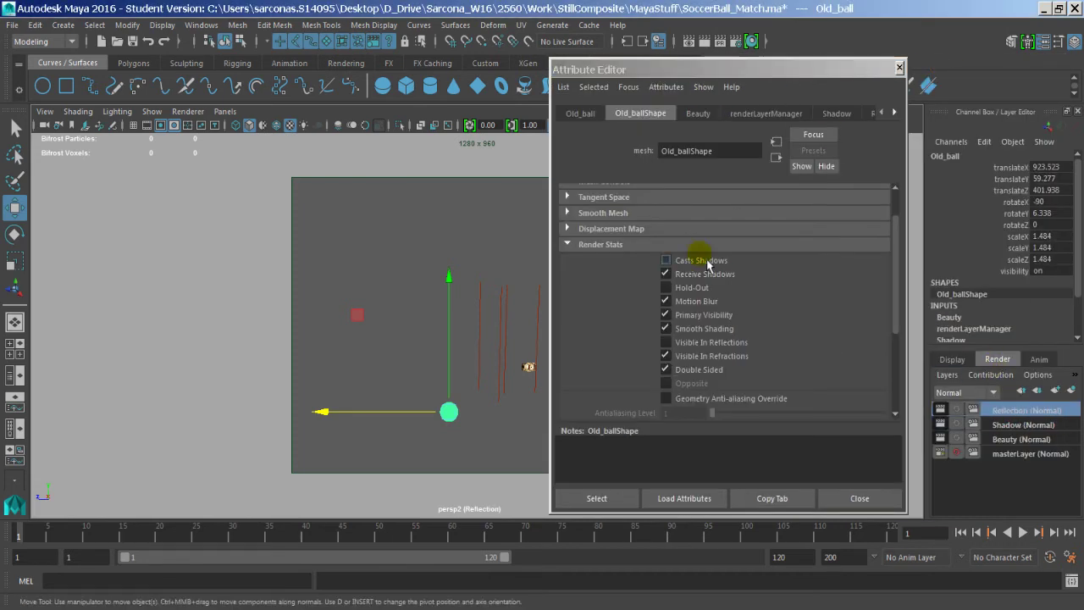
left_click(675, 314)
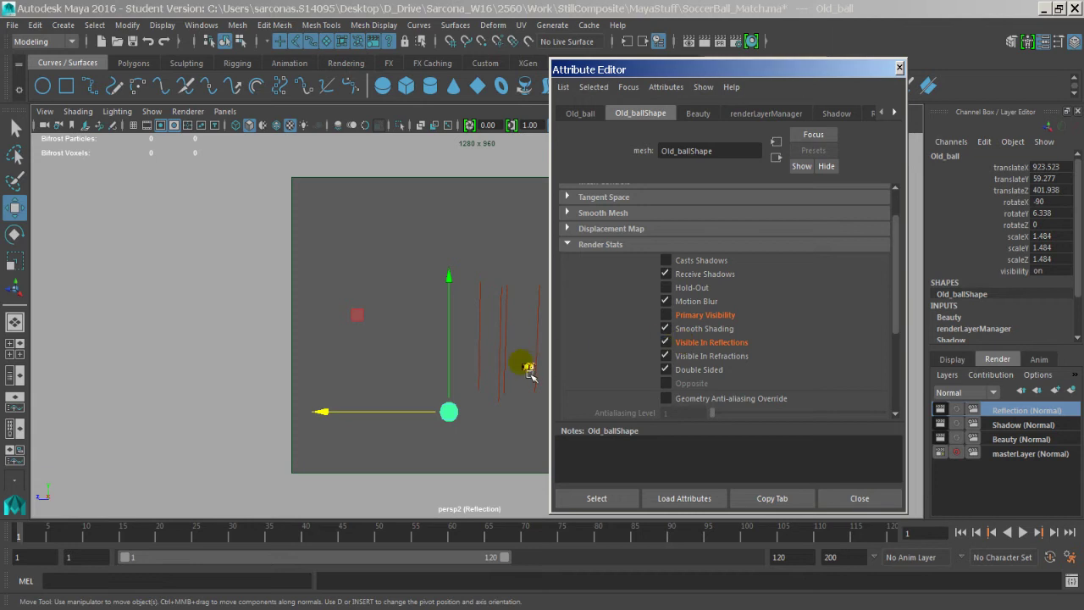
Make Old_ball_02 visible in reflections and disable its Primary Visibility in the Reflection layer
left_click(527, 366)
left_click(666, 342)
left_click(667, 342)
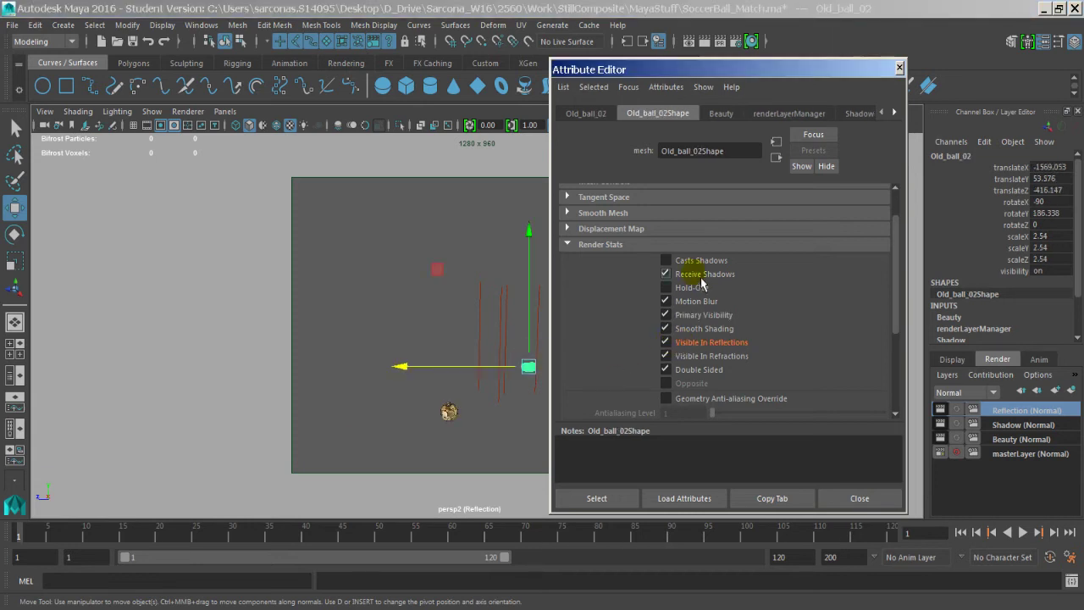
left_click(686, 314)
Examine the useBackground4 and useBackground3 material attributes of the alley plane pPlane3 for reflectivity and shadow mask settings
left_click(409, 315)
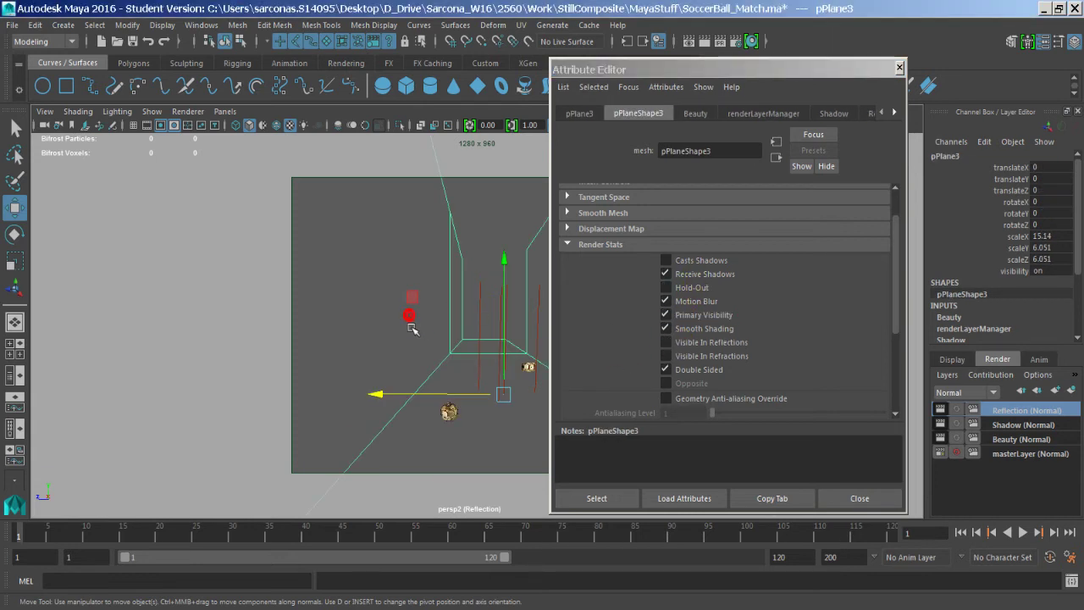
left_click(894, 113)
left_click(894, 112)
left_click(894, 113)
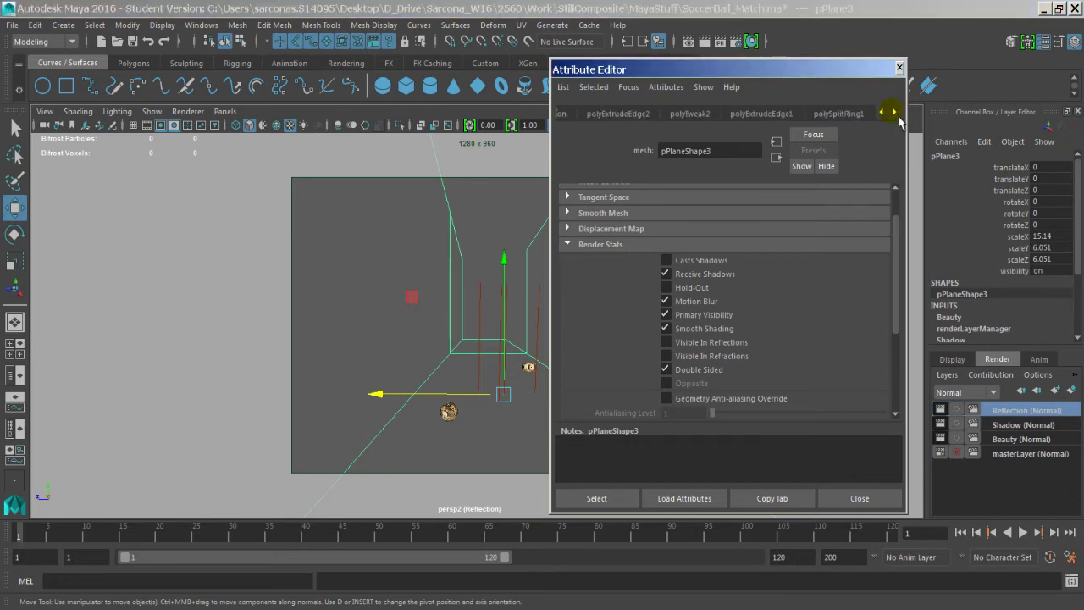
left_click(895, 113)
left_click(834, 114)
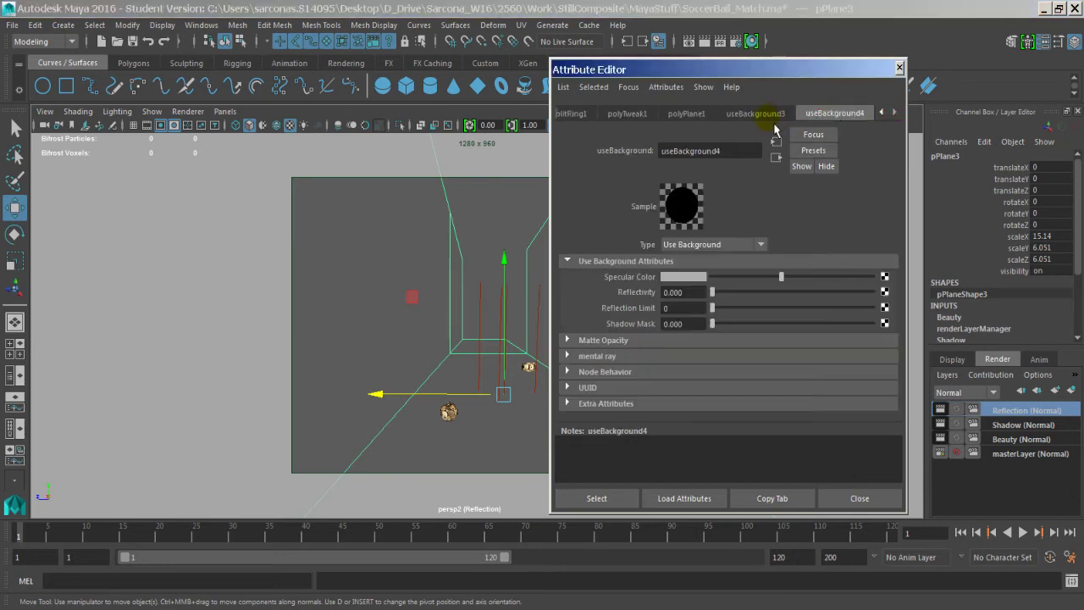
left_click(765, 116)
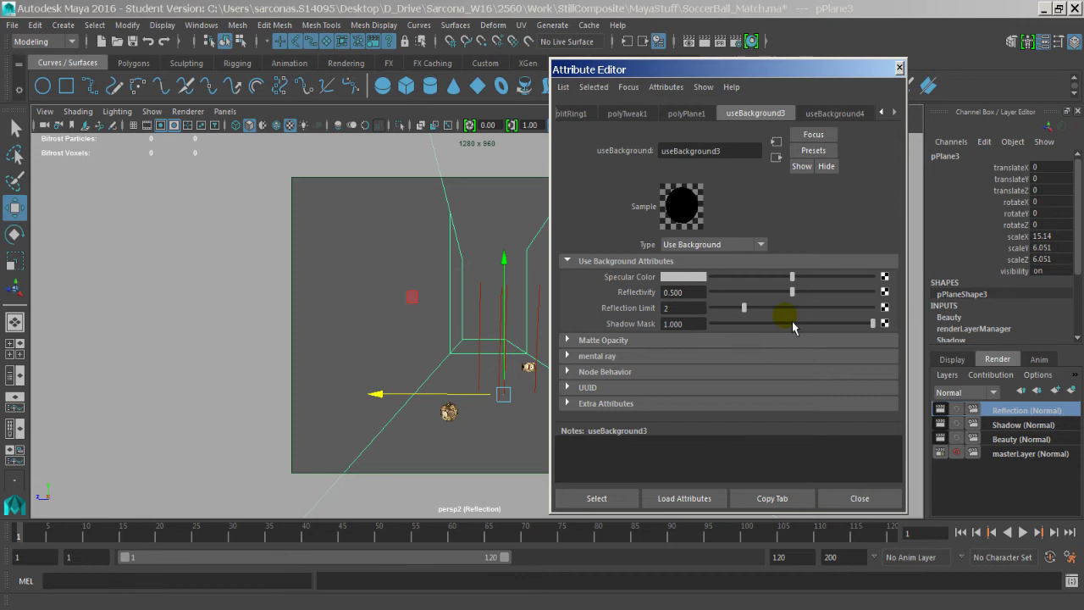
left_click(860, 498)
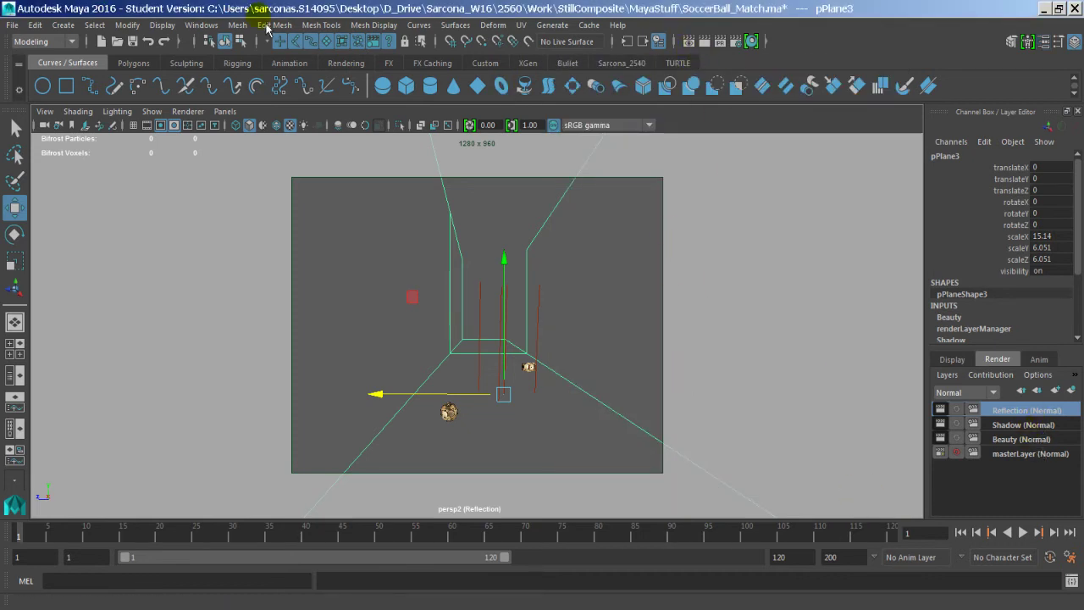
Switch the menu set to Rendering and look through the available render commands
left_click(44, 40)
left_click(44, 111)
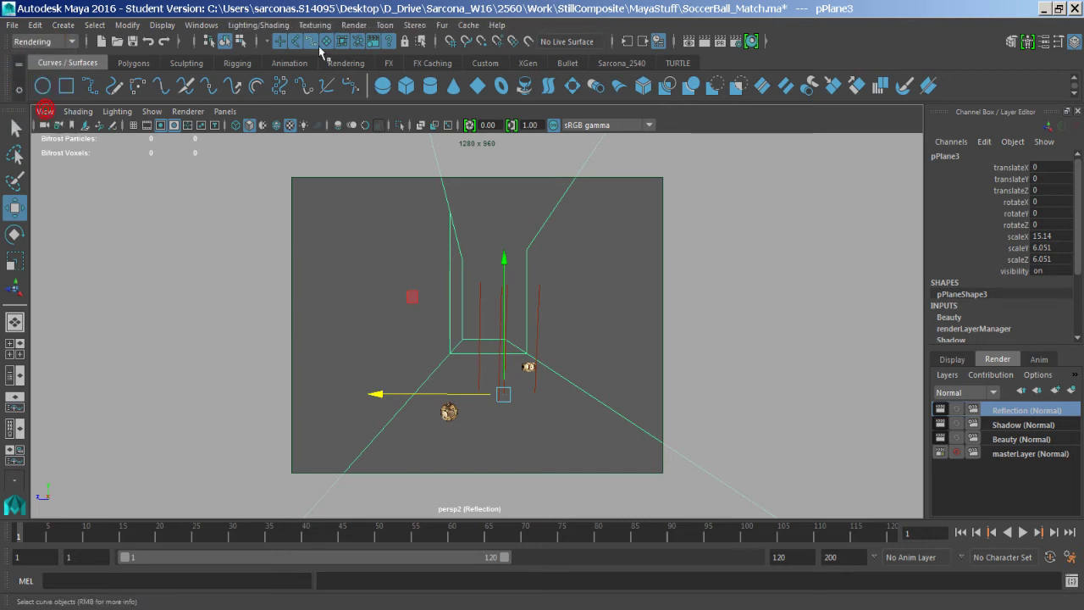
left_click(354, 24)
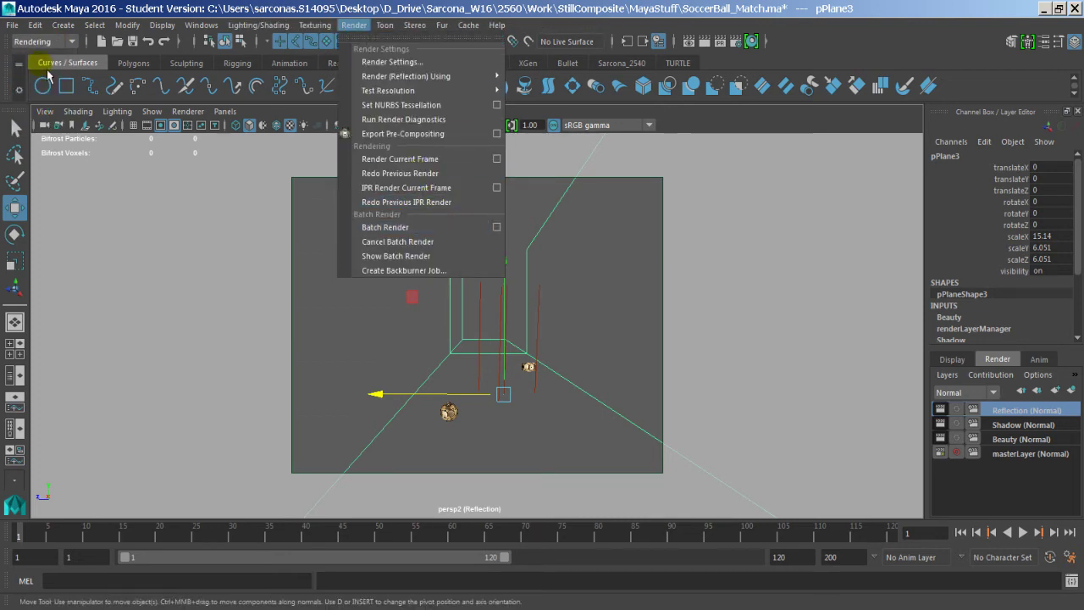
Set the project to the Work/StillComposite/MayaStuff folder and create a default workspace there
left_click(13, 24)
left_click(143, 446)
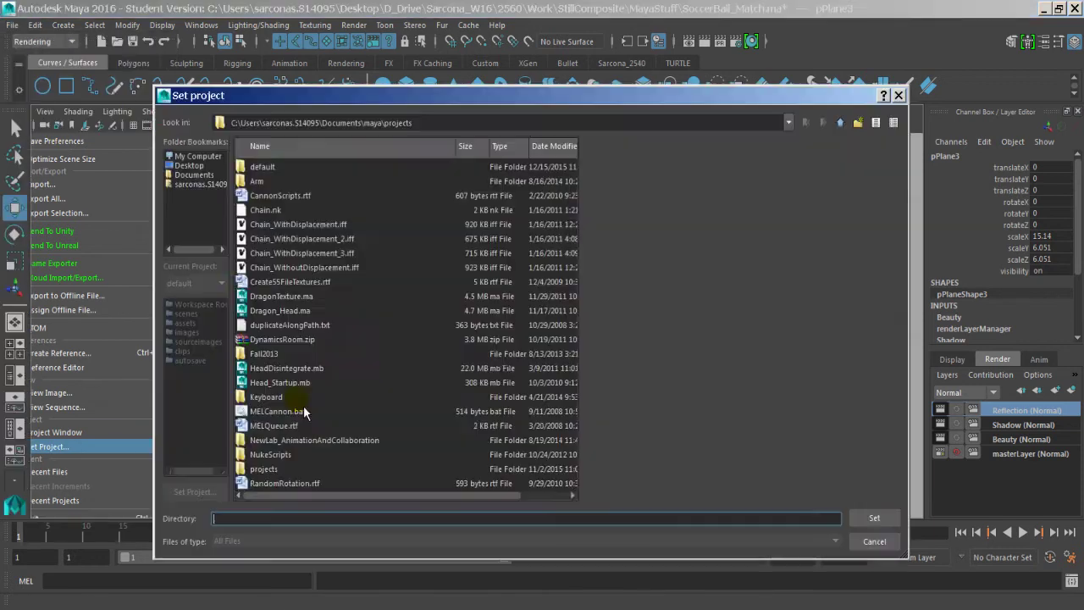
left_click(189, 165)
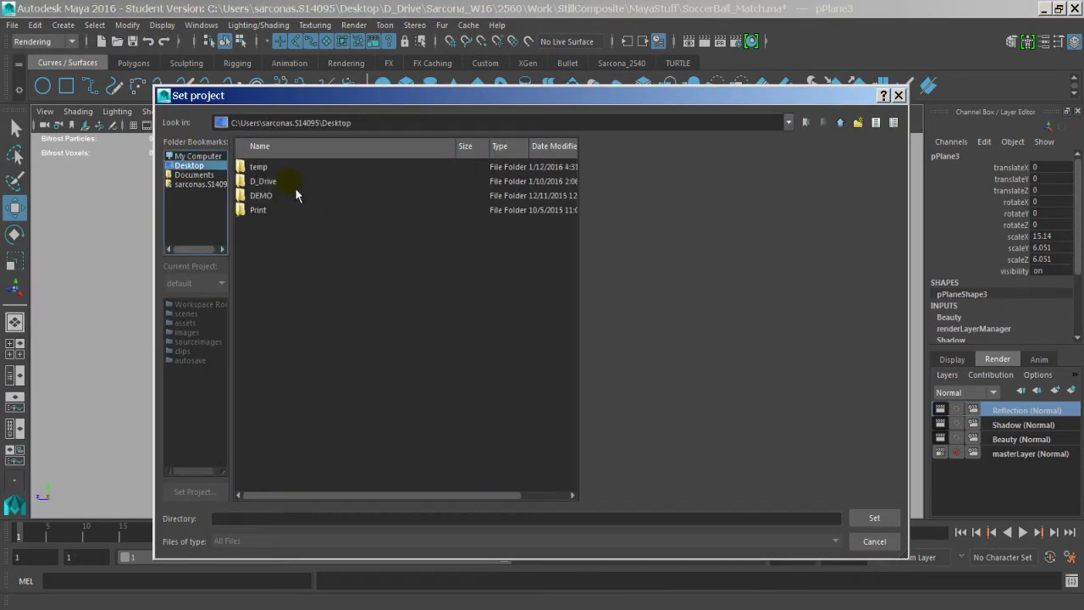
double_click(288, 180)
double_click(294, 185)
double_click(293, 169)
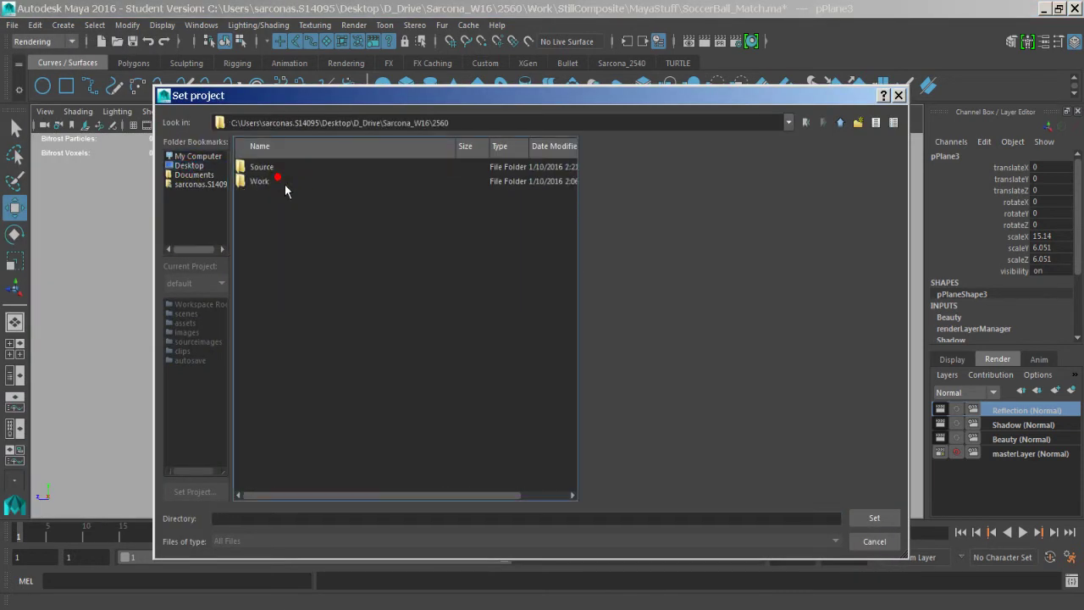
double_click(285, 172)
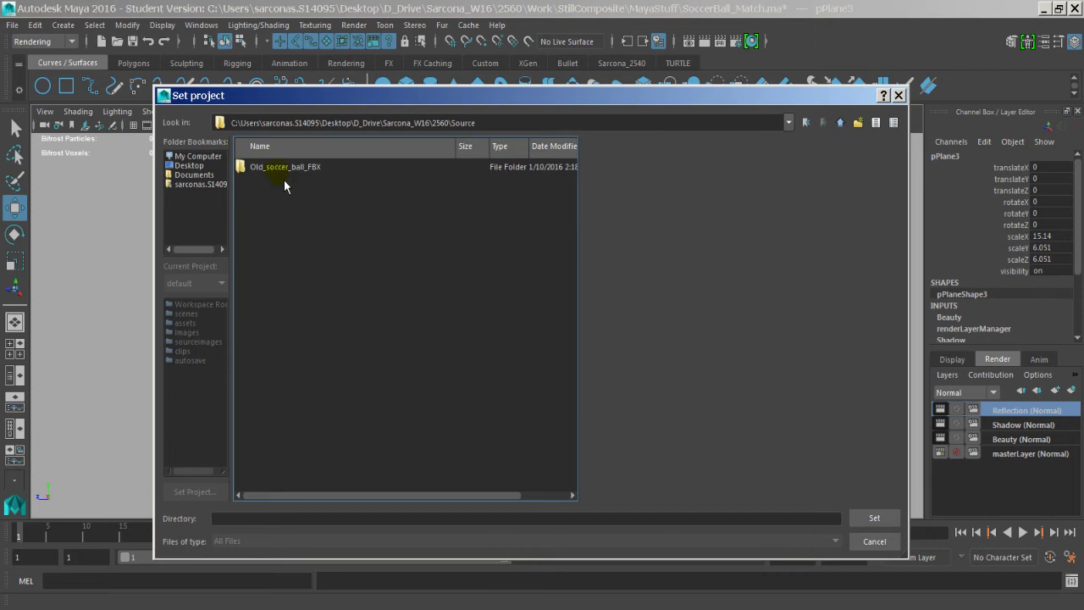
key("BackSpace")
double_click(278, 183)
double_click(276, 168)
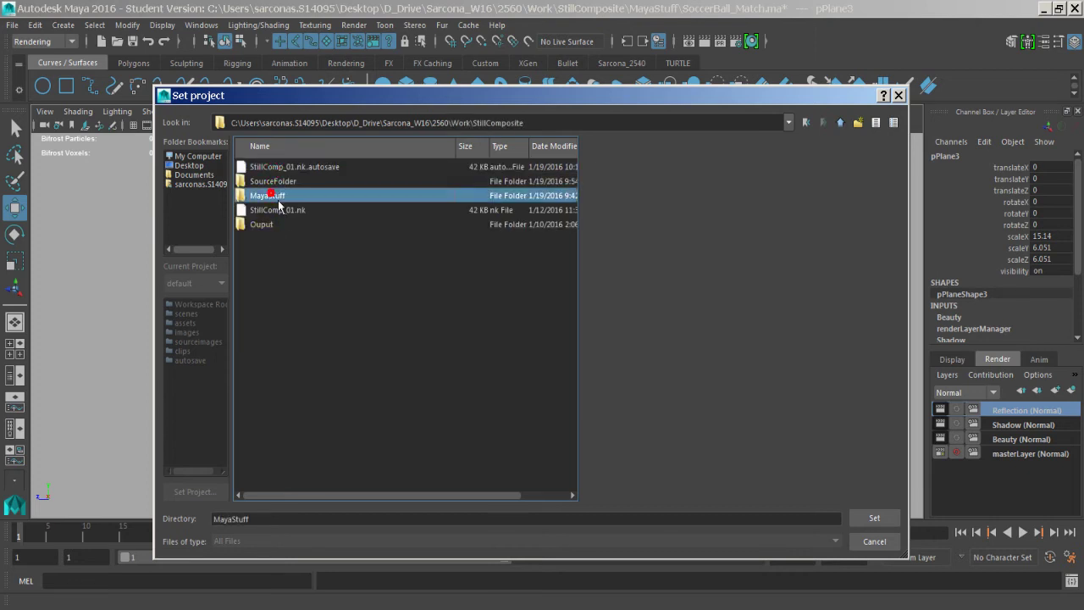
double_click(270, 195)
left_click(873, 517)
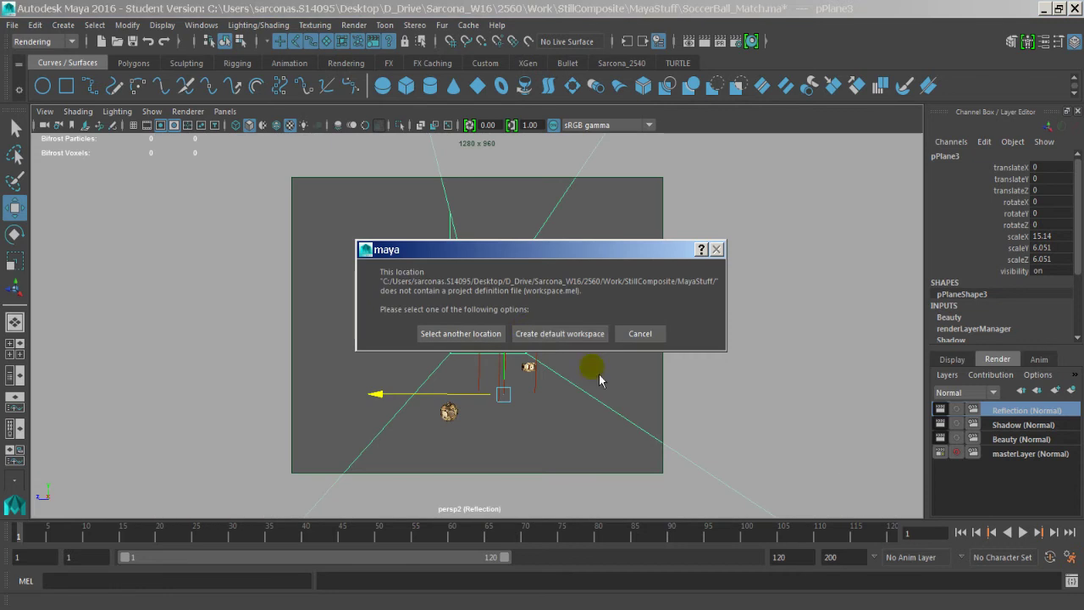
left_click(555, 333)
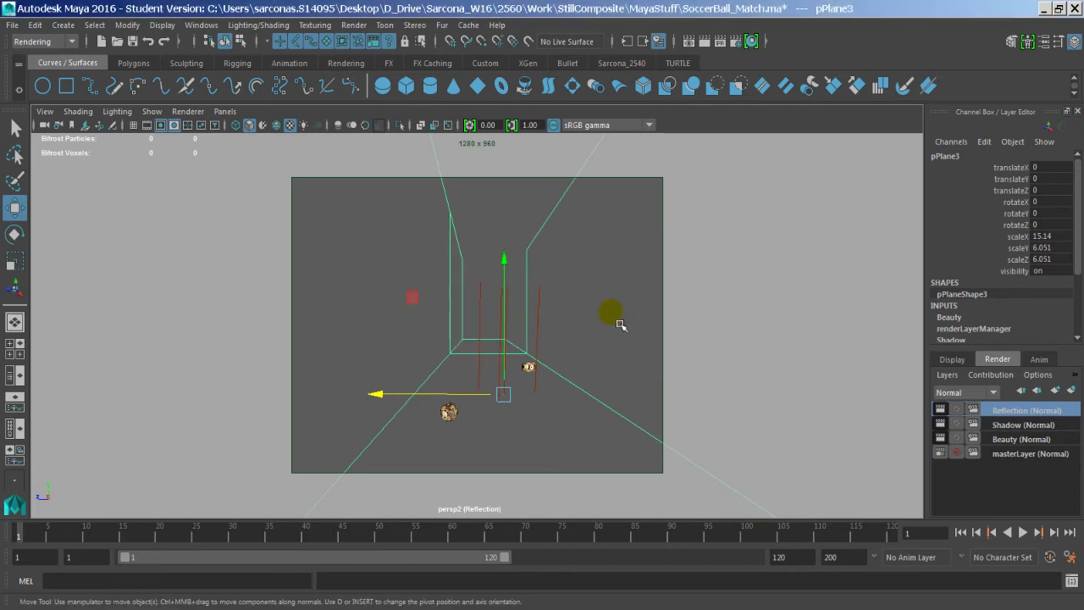
Start a batch render of the render layers and accept saving the file as a student version
left_click(353, 25)
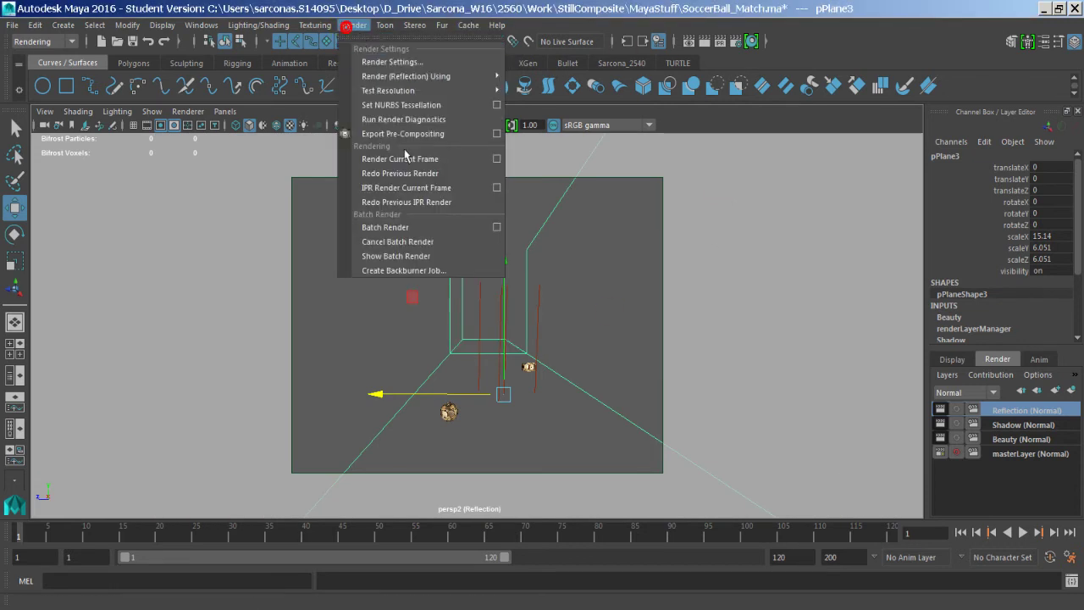
left_click(398, 228)
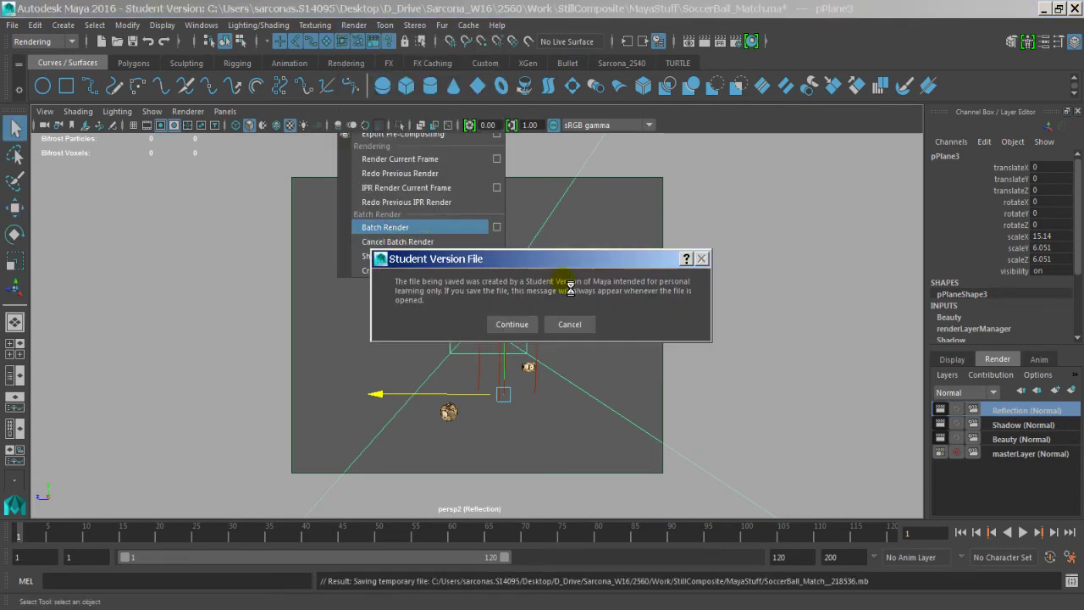
left_click(514, 326)
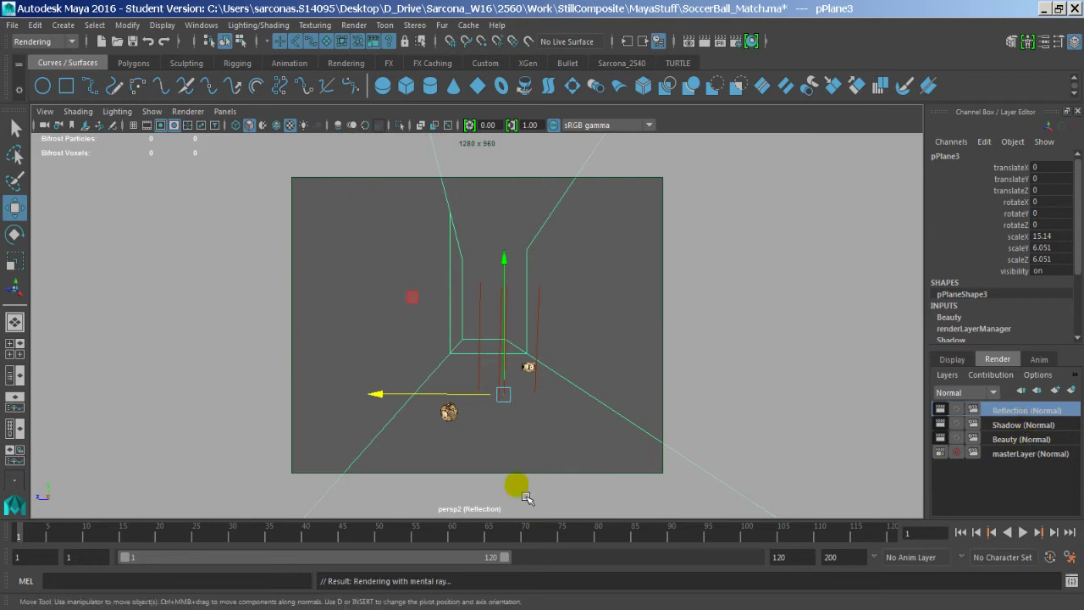
Switch to the StillComp_01 composite in NukeX and expand the Node Graph to fill the window
key("alt+Tab")
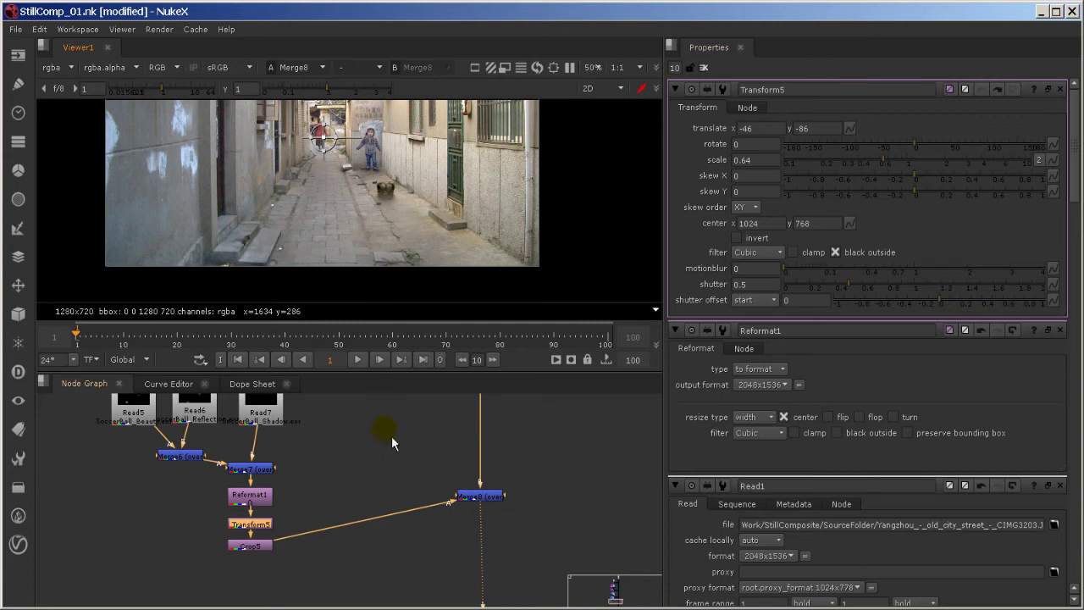
mouse_move(391, 436)
middle_mouse_down()
mouse_move(418, 461)
mouse_move(572, 483)
mouse_move(453, 560)
mouse_move(462, 512)
mouse_move(401, 471)
mouse_move(416, 438)
mouse_move(400, 443)
middle_mouse_up()
key("alt+Tab")
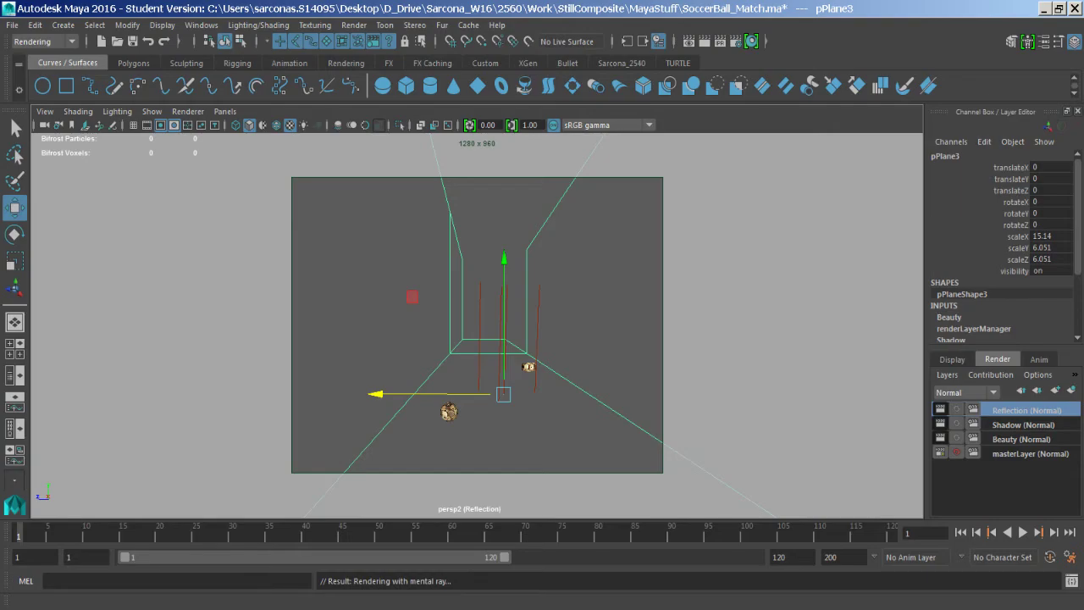
key("alt+Tab")
mouse_move(406, 504)
middle_mouse_down()
mouse_move(392, 426)
mouse_move(417, 493)
mouse_move(575, 395)
mouse_move(596, 285)
middle_mouse_up()
left_click(415, 453)
key("space")
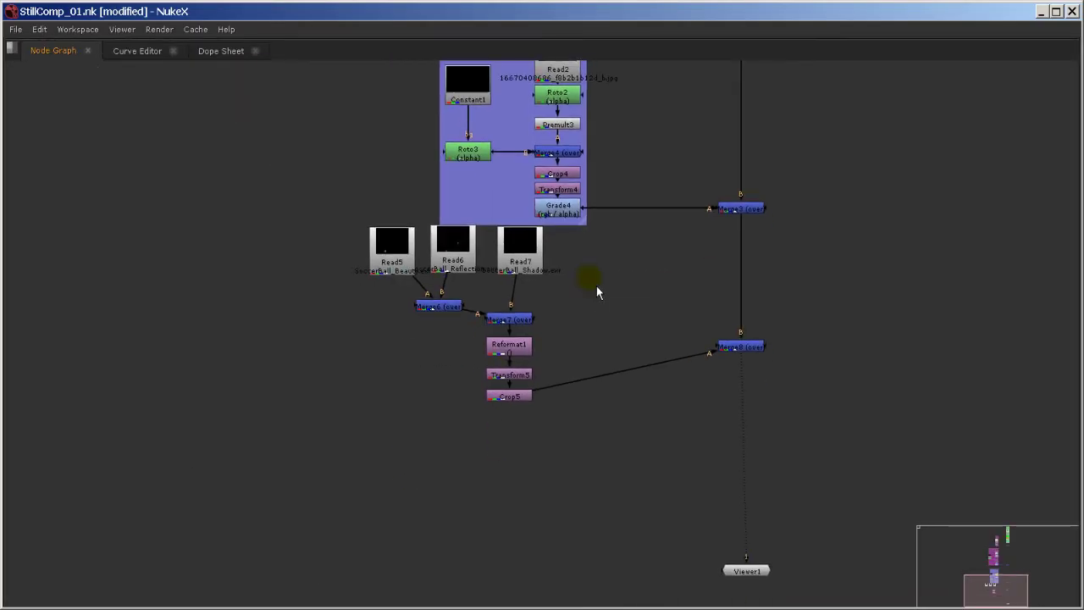
Move Merge8 down level with Crop5, then shift the soccer ball node branch down clear of the purple backdrop
left_click_drag(763, 347, 762, 397)
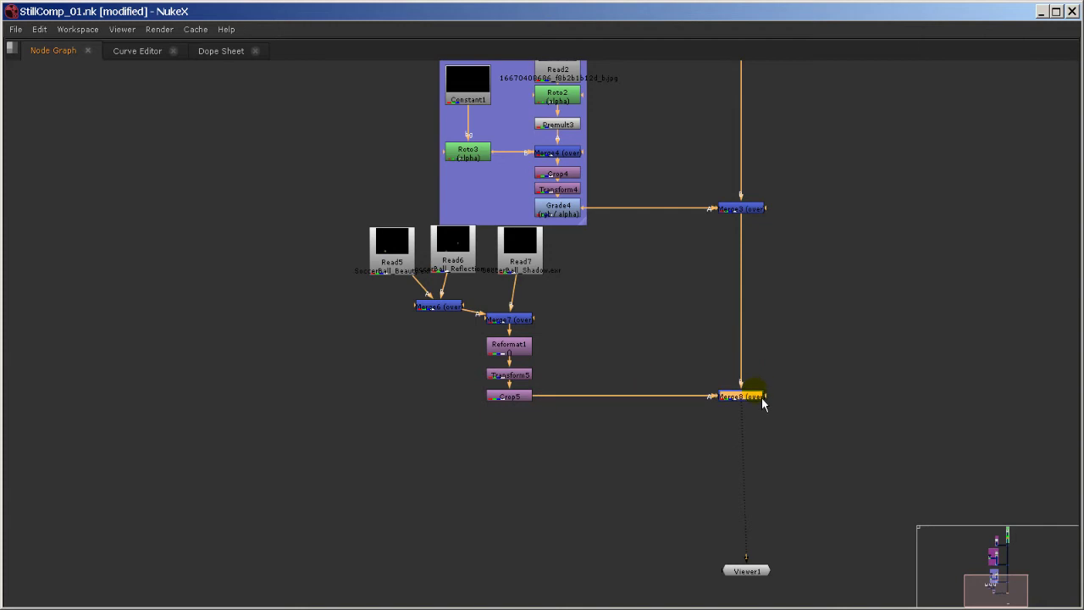
left_click_drag(325, 203, 852, 428)
left_click_drag(765, 404, 765, 471)
left_click(644, 375)
scroll(444, 333, "up", 5)
Line up Merge6 with Merge7, placing Read5 beside Merge6, Read6 above it and Merge7 beneath Read7
left_click_drag(356, 290, 322, 303)
left_click_drag(436, 424, 403, 435)
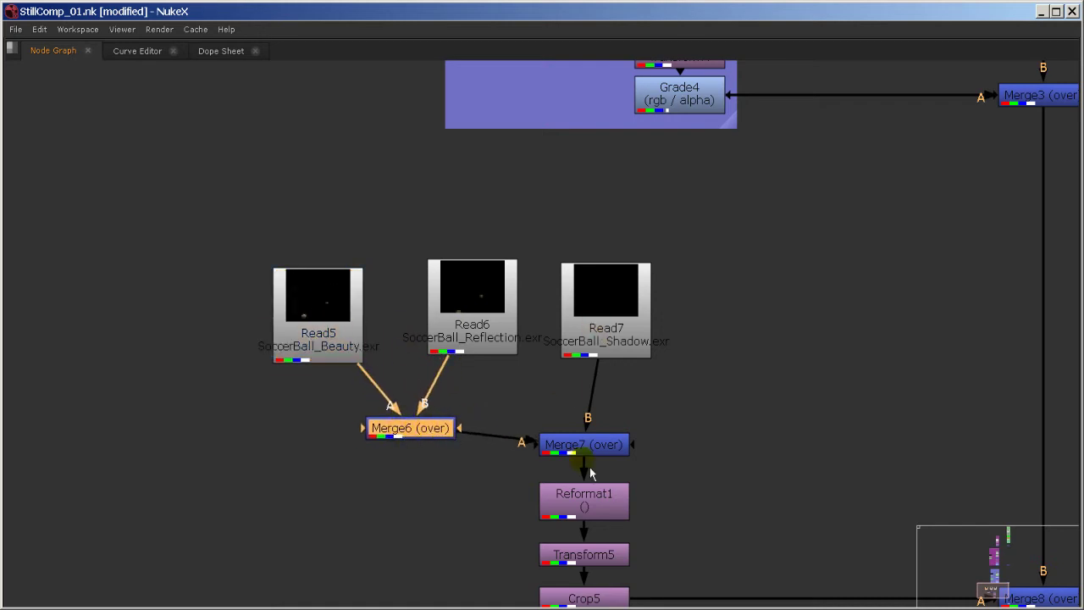
mouse_move(593, 448)
left_mouse_down()
mouse_move(594, 433)
mouse_move(616, 438)
mouse_move(588, 440)
left_mouse_up()
left_click(534, 381)
left_click_drag(309, 334, 287, 422)
left_click_drag(450, 334, 394, 337)
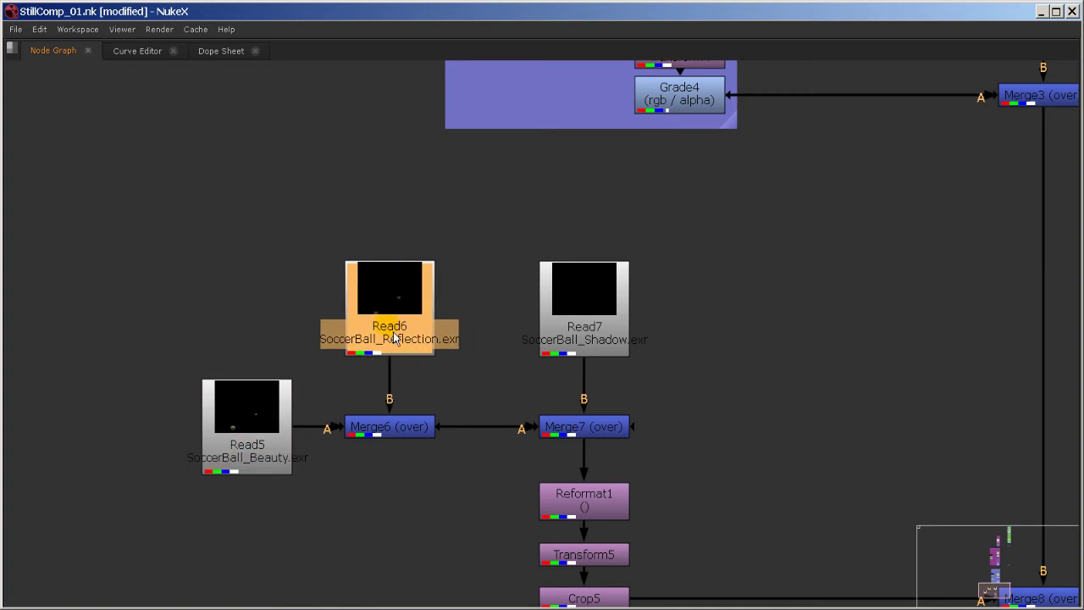
middle_click_drag(491, 422, 471, 357)
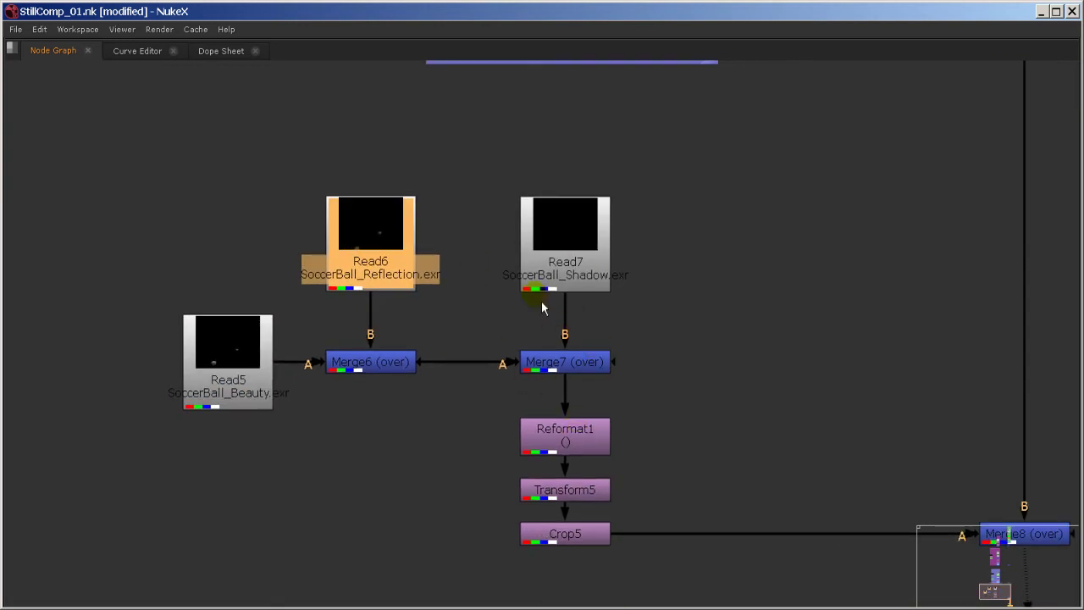
Rearrange the soccer ball nodes vertically: Read5 above Merge6, Merge6 above Merge7, with Read6 and Read7 beside their own merges
left_click_drag(562, 280, 741, 400)
left_click_drag(396, 369, 591, 323)
left_click_drag(388, 271, 795, 267)
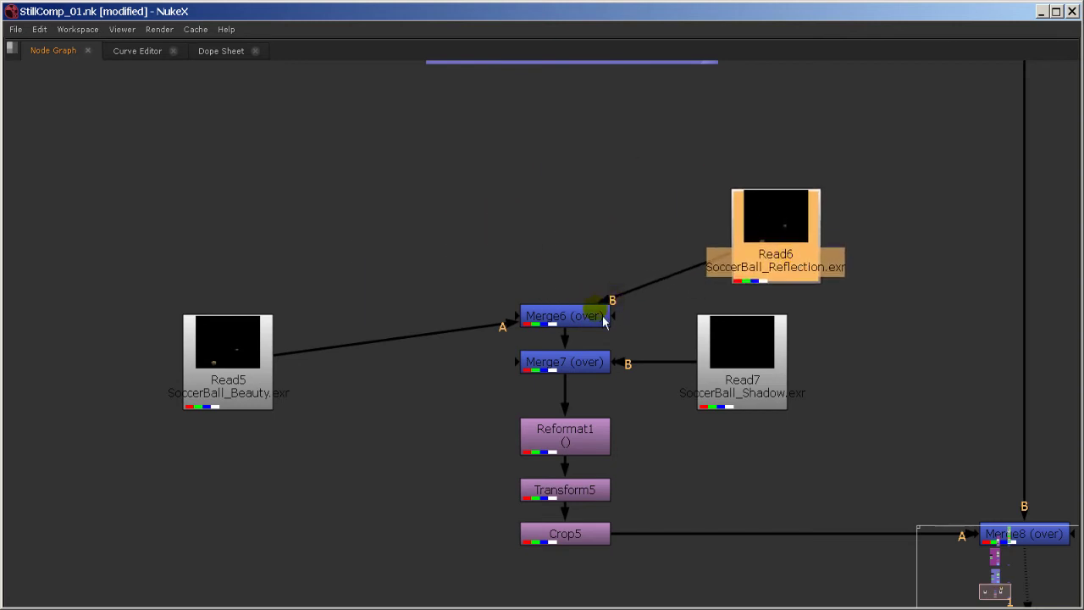
left_click_drag(595, 317, 604, 240)
left_click(252, 343)
left_click_drag(252, 343, 569, 123)
middle_click_drag(537, 146, 344, 364)
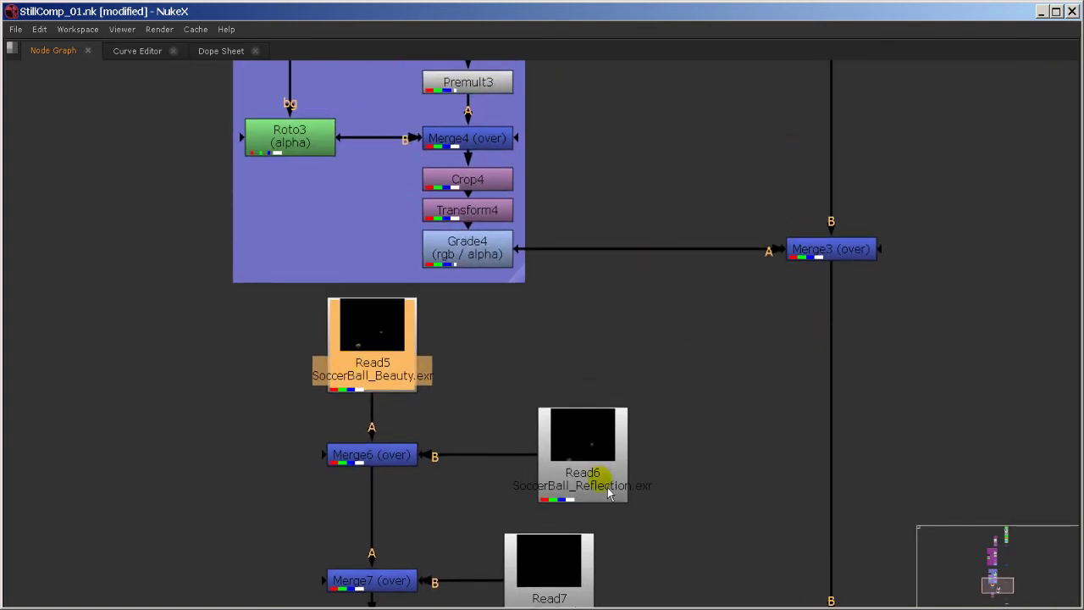
middle_click_drag(607, 487, 679, 367)
Try placing Read5 beside Merge6 with Read6 above it, and undo both moves
left_click_drag(425, 224, 290, 351)
left_click_drag(657, 340, 446, 232)
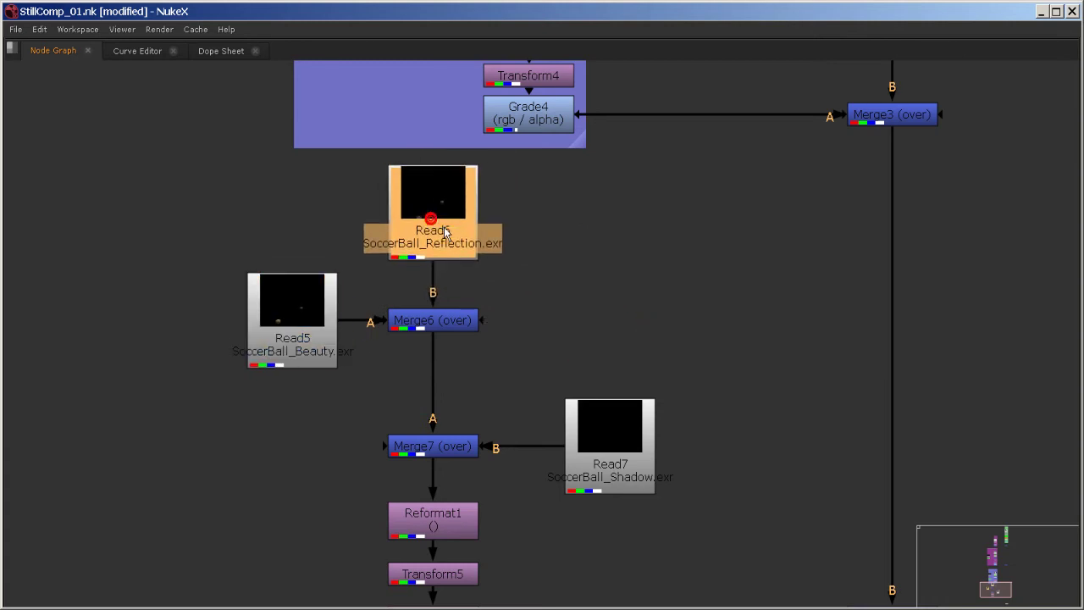
mouse_move(617, 470)
left_mouse_down()
mouse_move(287, 452)
mouse_move(561, 431)
mouse_move(625, 453)
mouse_move(618, 471)
left_mouse_up()
key("ctrl+z")
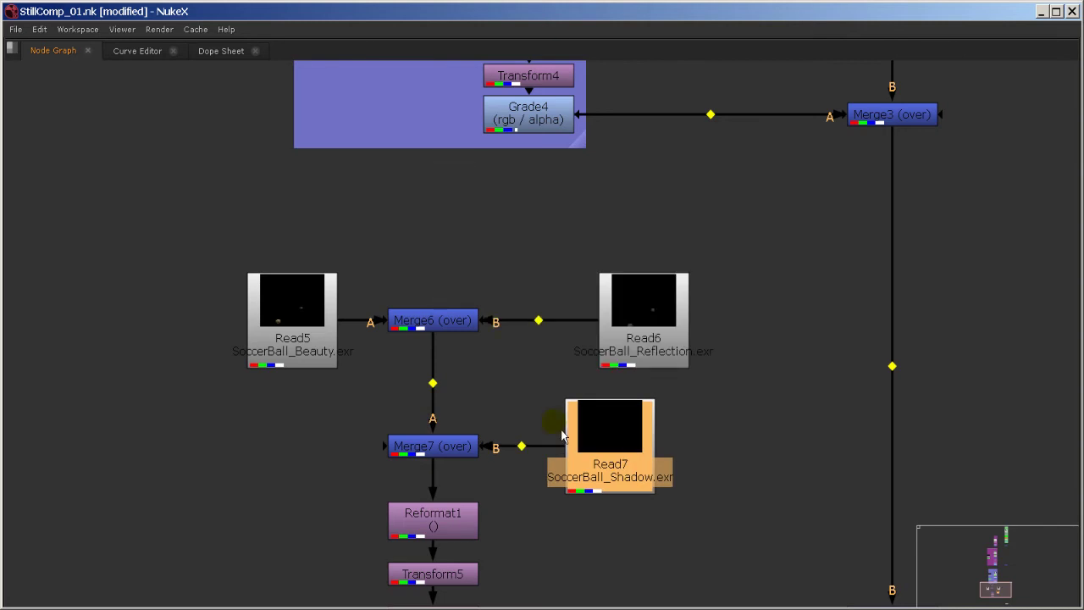
key("ctrl+z")
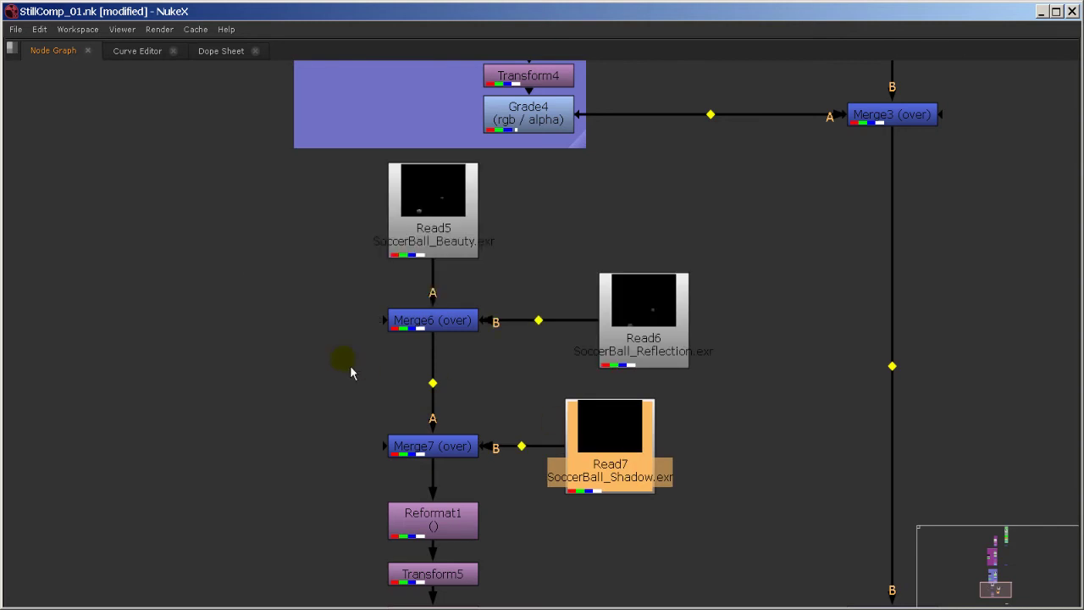
Align Read6 directly above Read7 beside the merge column
left_click(623, 321)
middle_click_drag(573, 461, 479, 380)
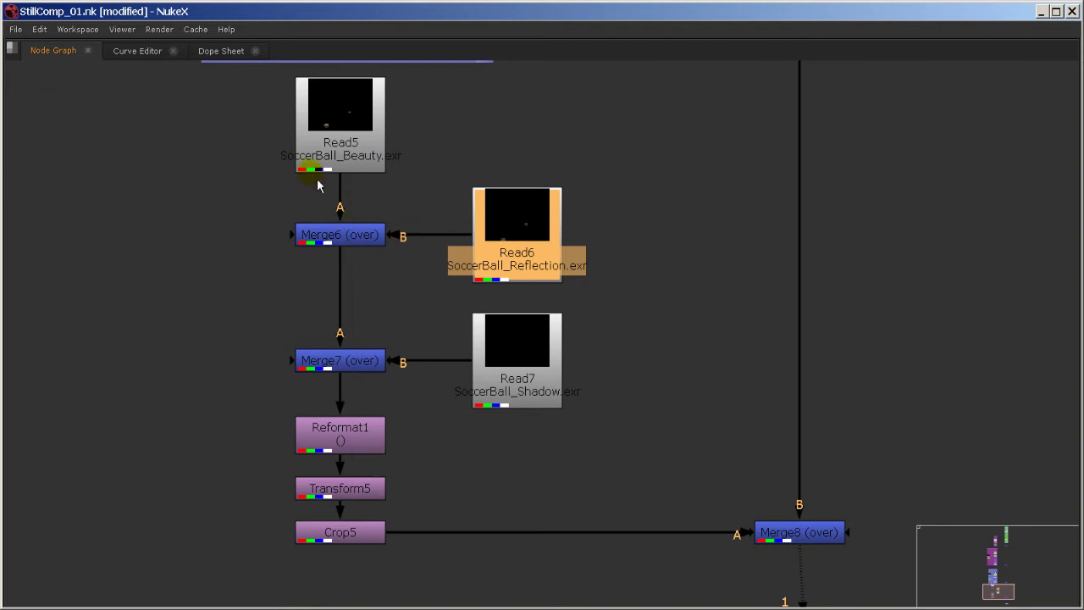
middle_click_drag(727, 472, 778, 496)
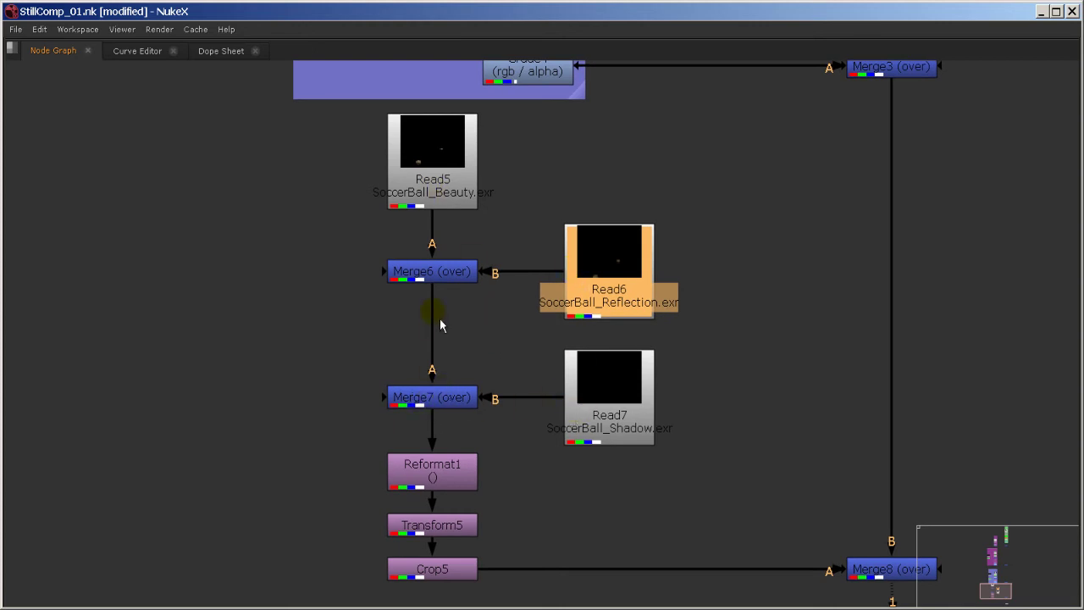
Trace the soccer ball branch by selecting Reformat1, Transform5, Crop5 and Merge8 in turn
left_click(468, 468)
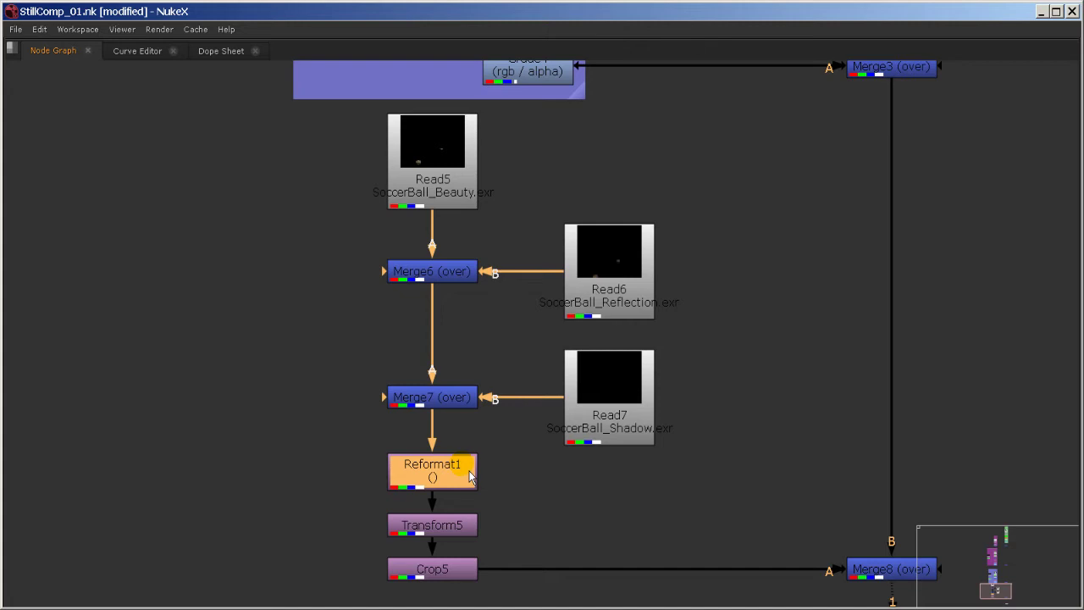
left_click(467, 524)
left_click(466, 564)
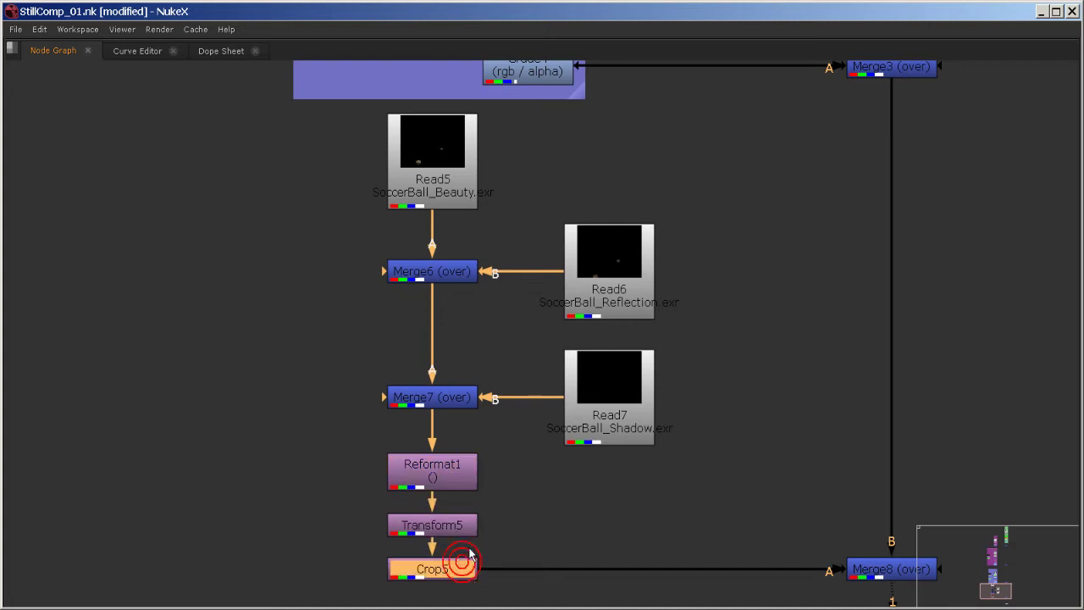
middle_click_drag(809, 376, 618, 291)
left_click(725, 499)
Restore the Node Graph to its normal size in the workspace and line up Viewer1 directly beneath Merge8
key("space")
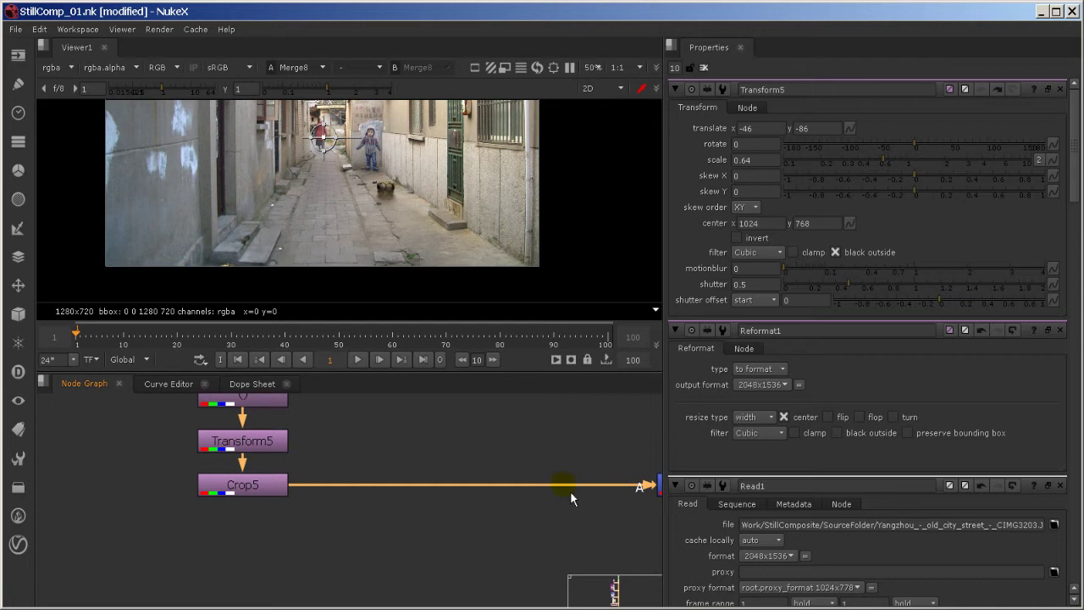
middle_click_drag(554, 525, 350, 501)
middle_click_drag(483, 523, 392, 415)
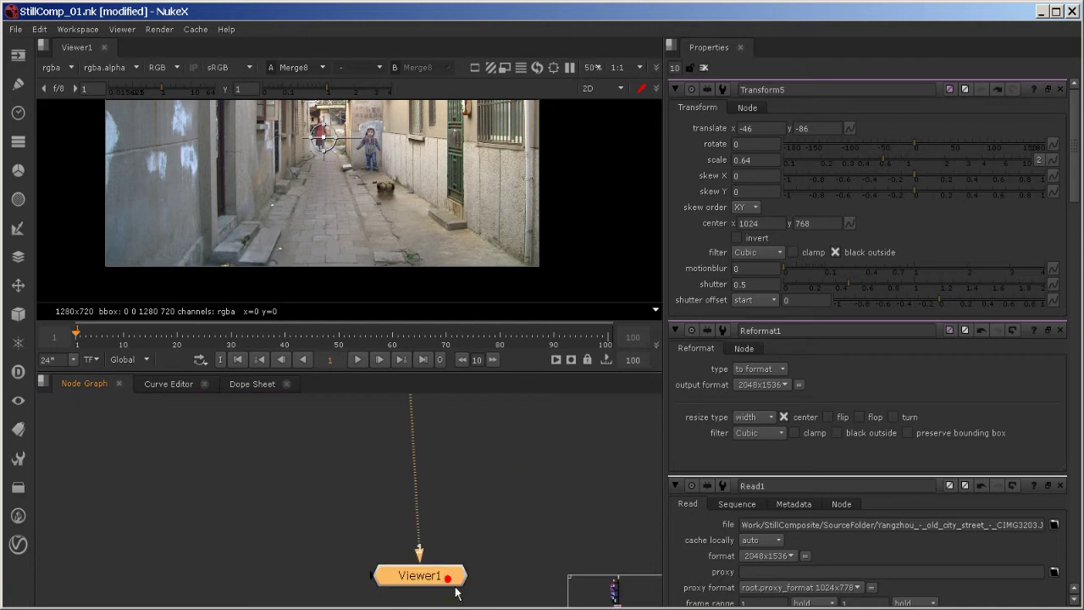
mouse_move(455, 593)
left_mouse_down()
mouse_move(426, 594)
mouse_move(447, 598)
left_mouse_up()
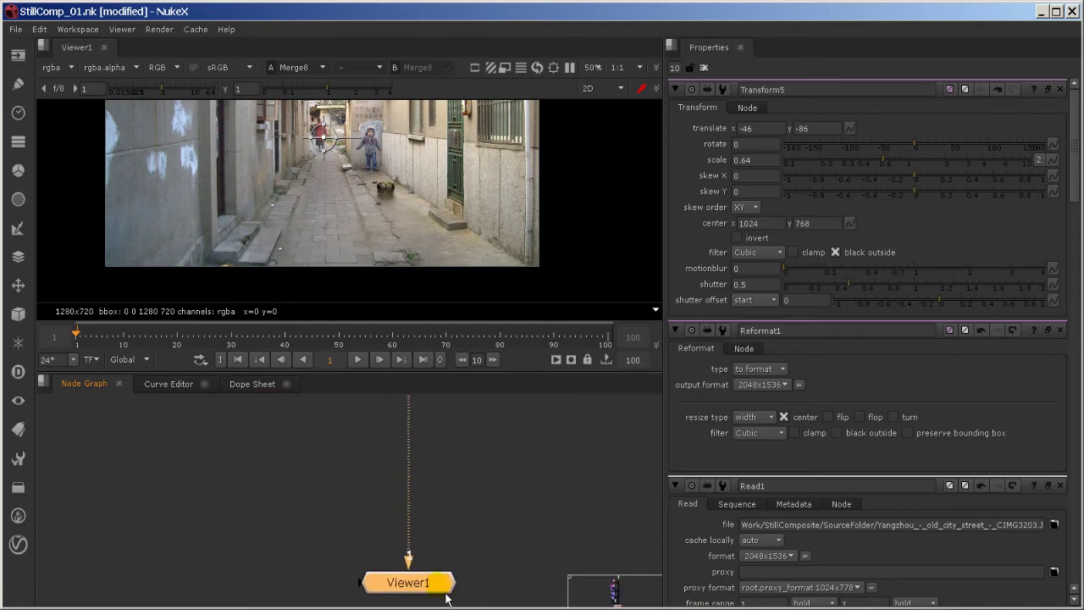
left_click(355, 477)
Insert a Grade node between Read5 and Merge6 while viewing the far soccer ball up close
middle_click_drag(204, 480, 495, 609)
middle_click_drag(443, 411, 427, 528)
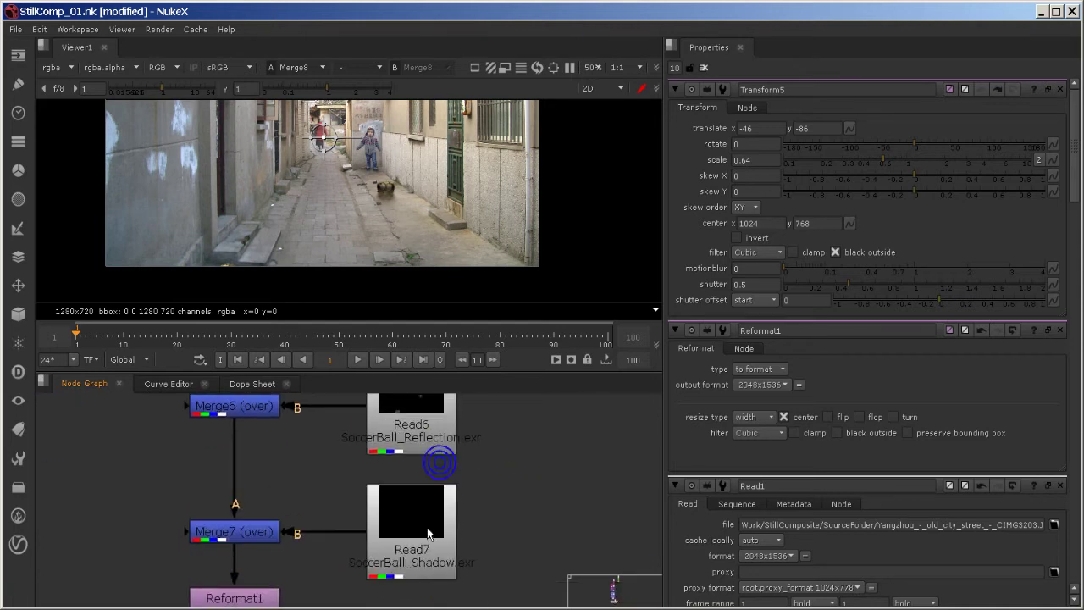
middle_click_drag(506, 472, 516, 536)
middle_click_drag(493, 487, 502, 556)
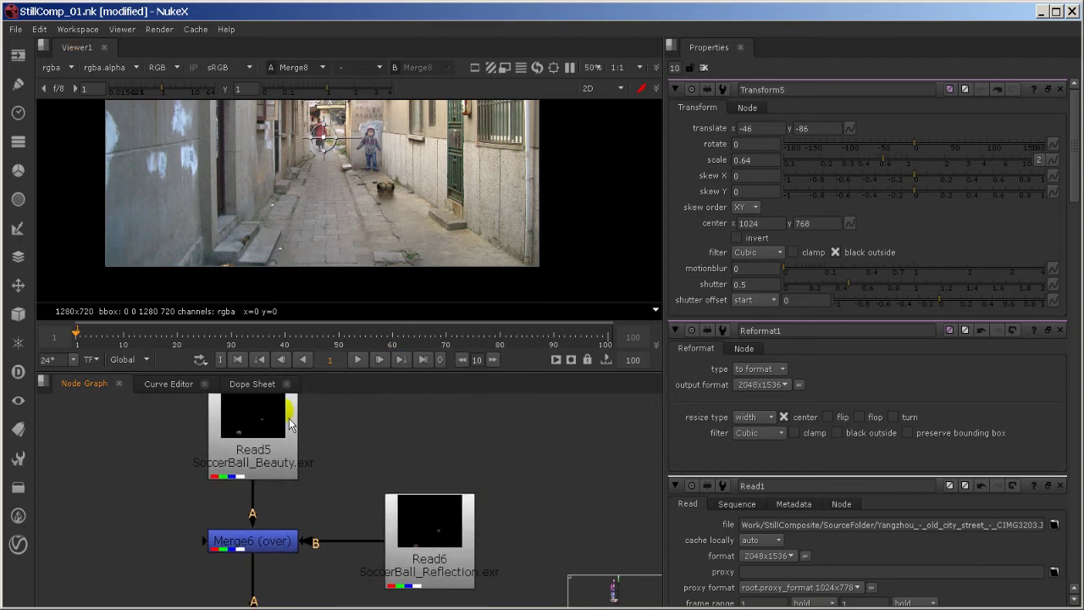
left_click_drag(288, 438, 286, 419)
scroll(346, 193, "up", 3)
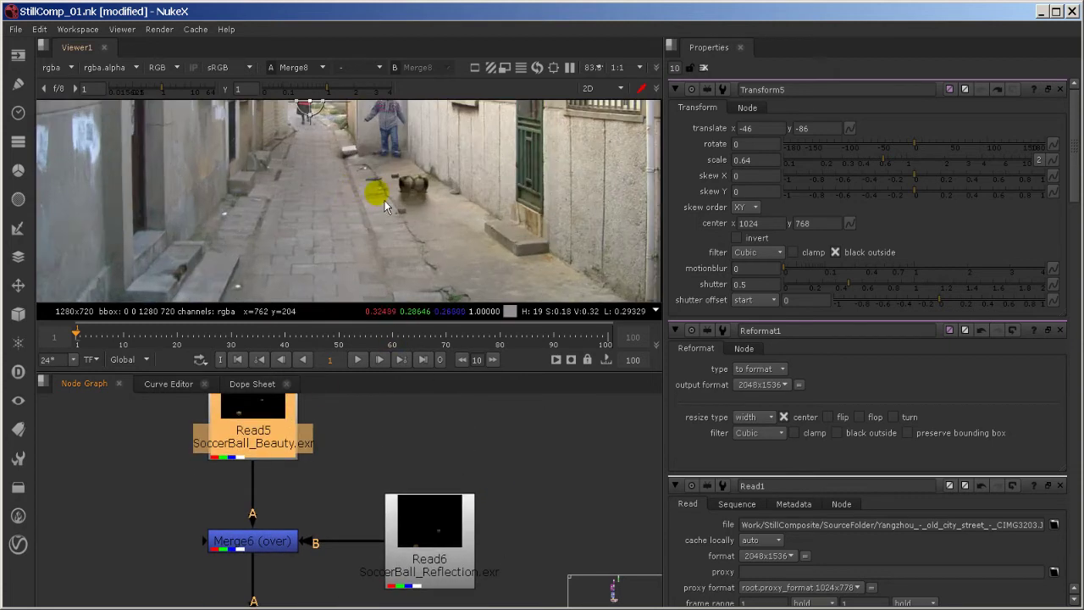
scroll(427, 191, "up", 2)
scroll(460, 189, "up", 2)
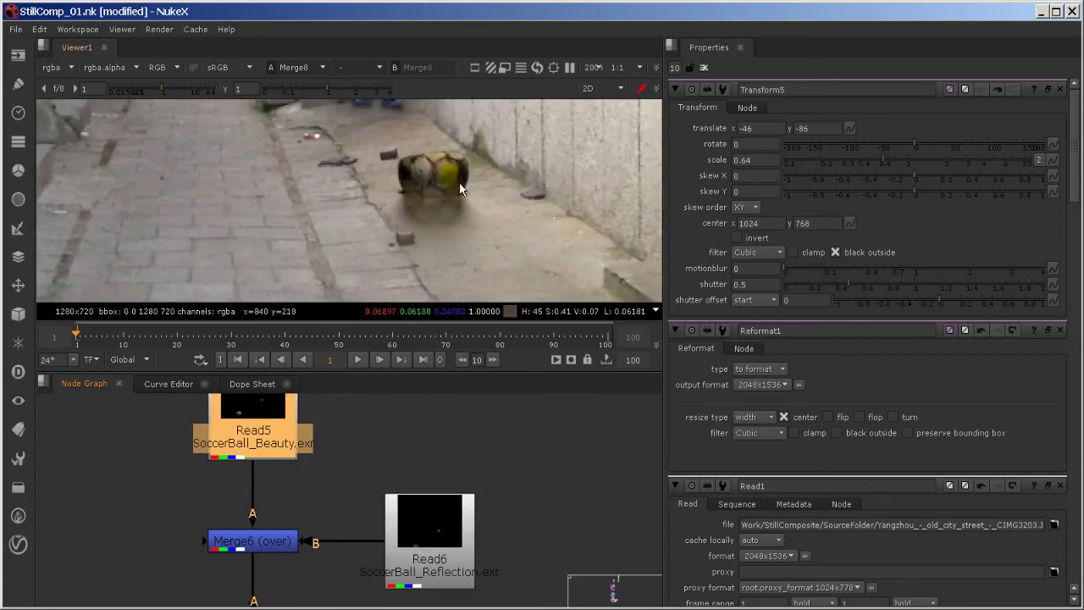
middle_click_drag(344, 532, 369, 588)
left_click_drag(299, 495, 304, 565)
key("g")
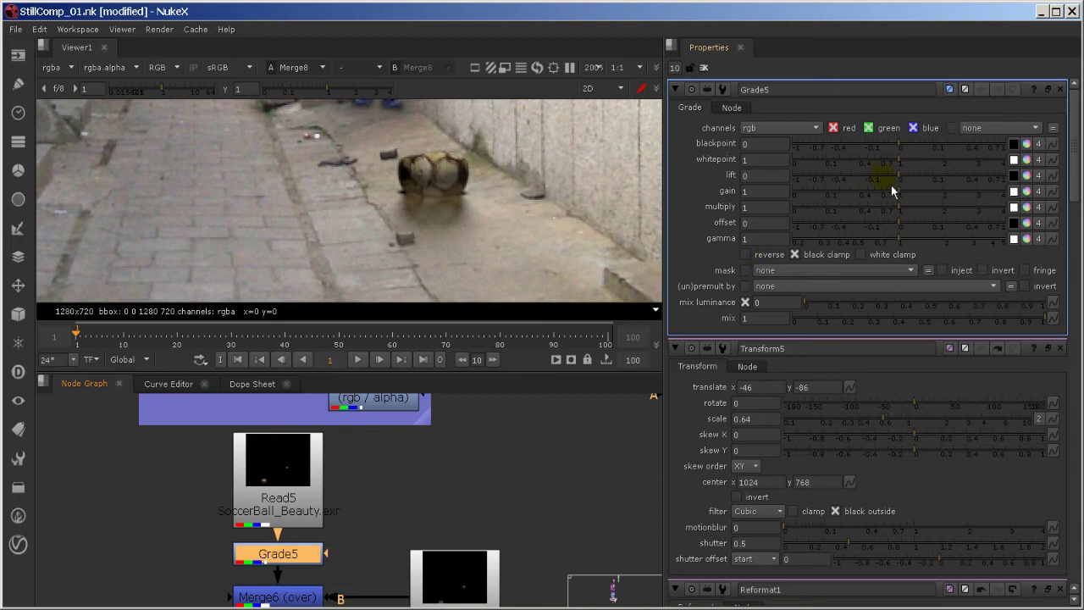
Brighten the Beauty pass in Grade5 with gain 1.32 and lift 0.055, using (un)premult by rgba.alpha
left_click_drag(891, 191, 958, 187)
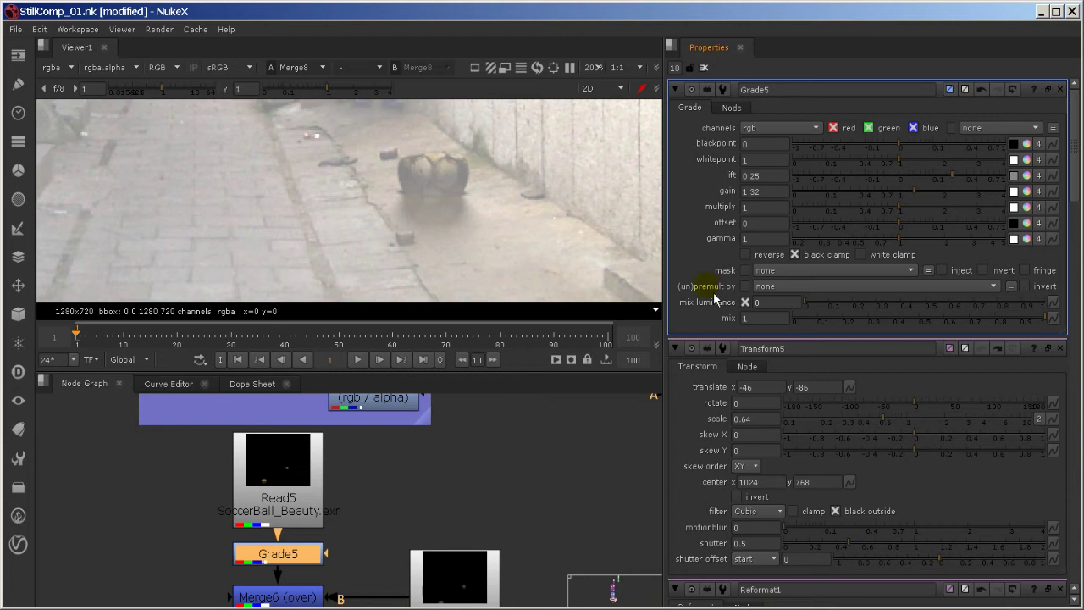
left_click(767, 286)
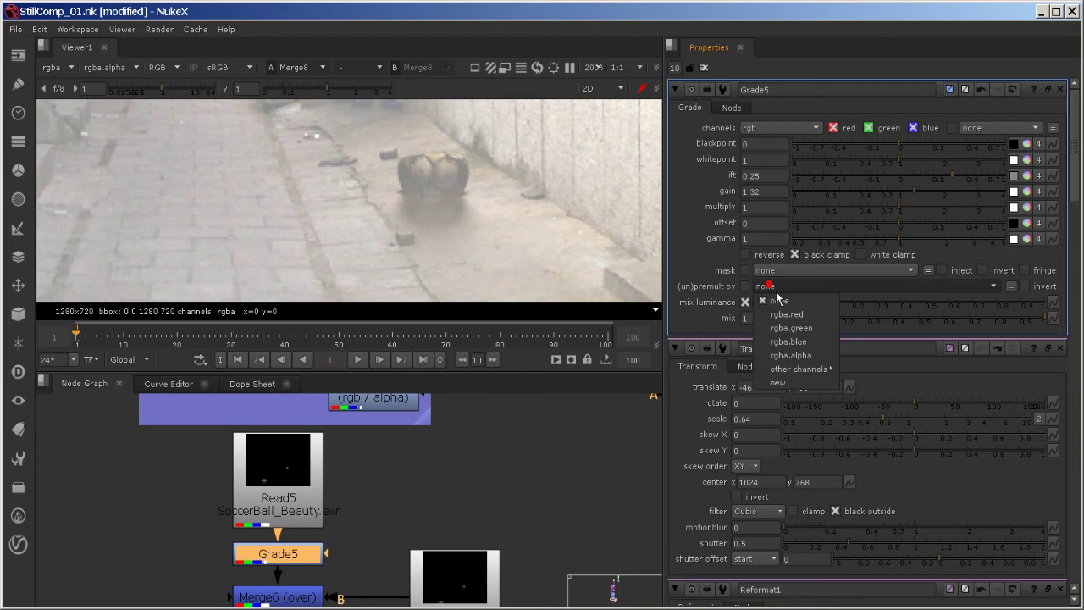
left_click(788, 356)
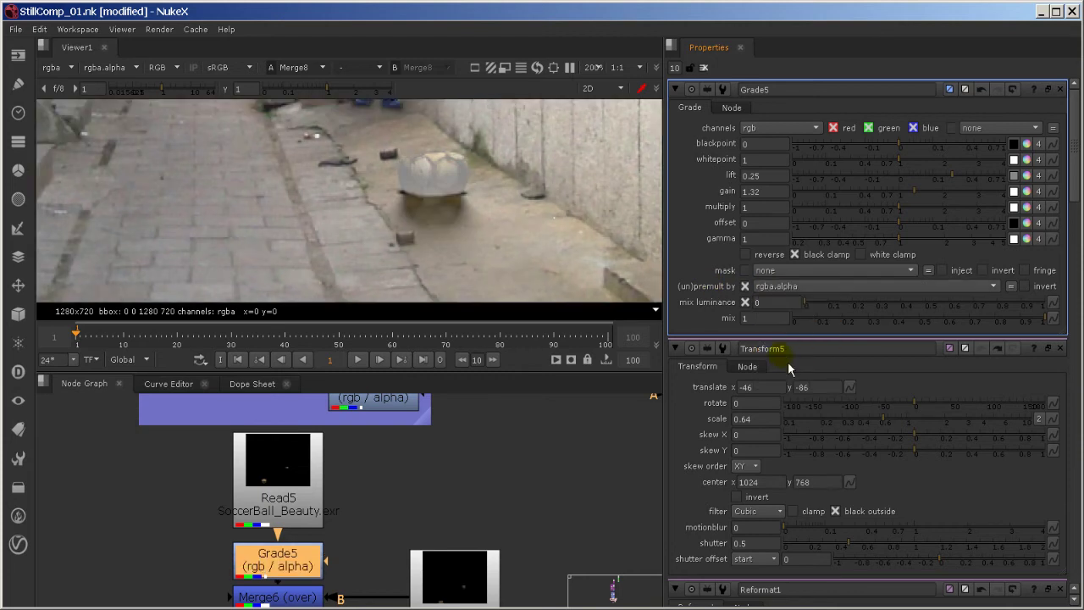
mouse_move(945, 181)
left_mouse_down()
mouse_move(887, 182)
mouse_move(930, 182)
left_mouse_up()
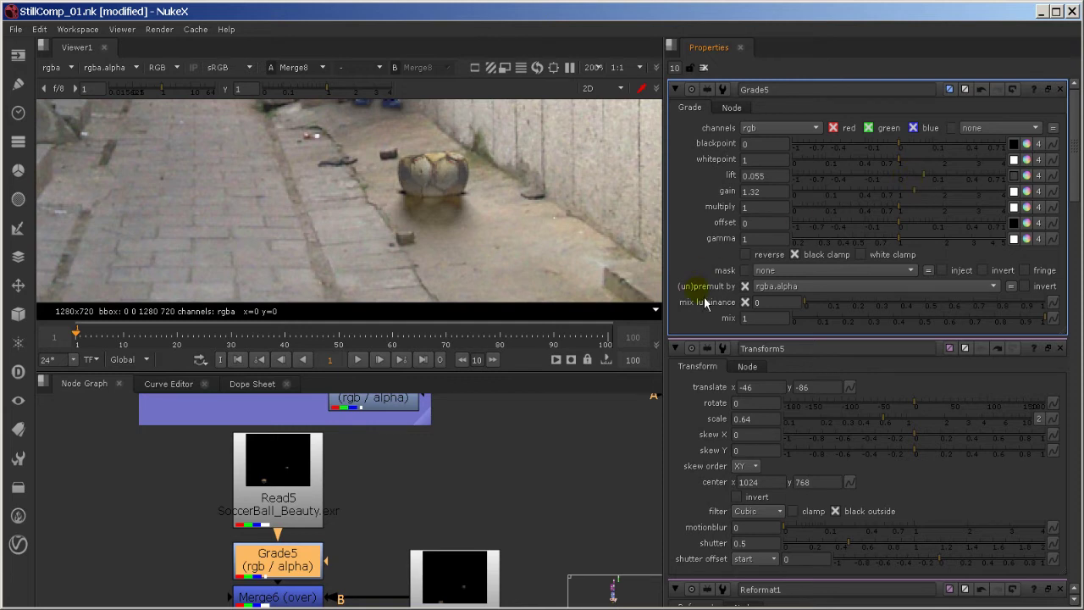
Switch to Maya, open the Script Editor to check its output, and close it again
key("alt+Tab")
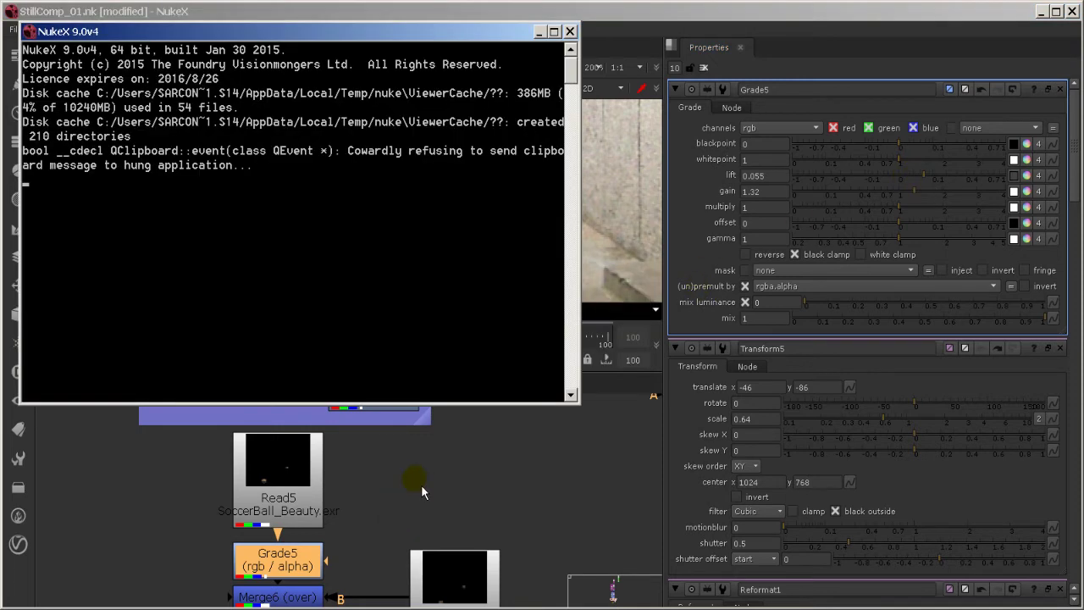
key("alt+Tab")
key("alt+Tab")
key("alt+shift+Tab")
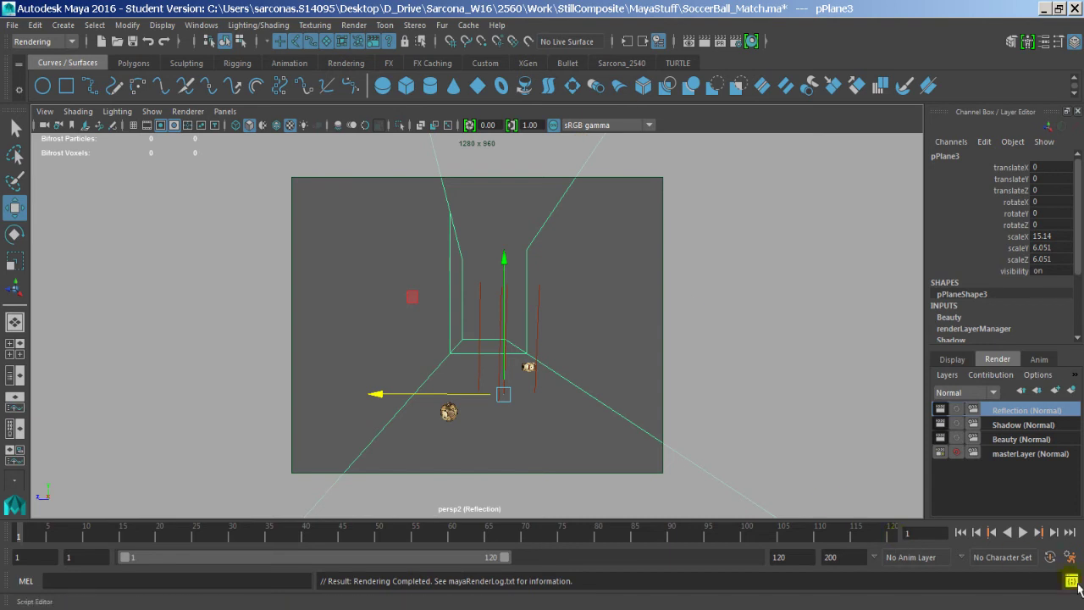
left_click(1071, 581)
left_click(593, 403)
left_click_drag(165, 277, 398, 298)
left_click(1074, 7)
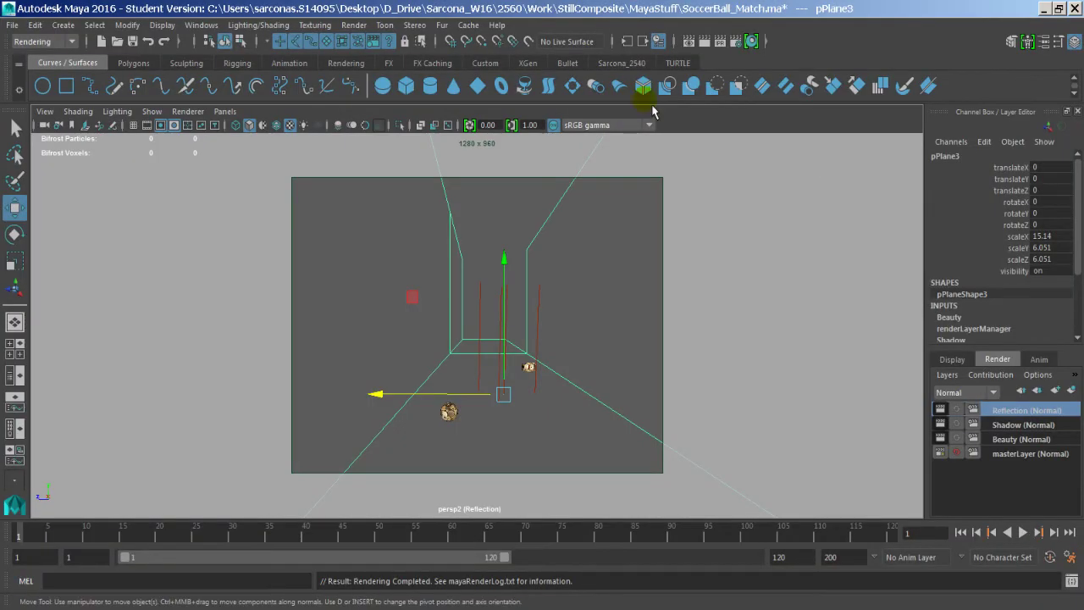
Open the Render View and examine the far soccer ball up close in the last mental ray render
left_click(700, 49)
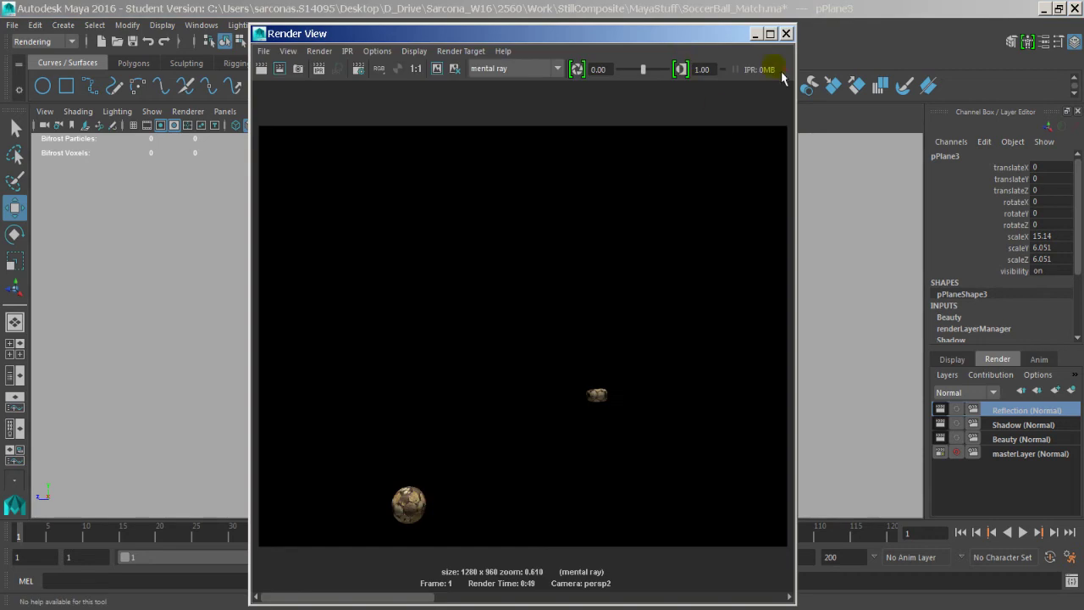
right_click_drag(540, 476, 586, 476, "alt")
middle_click_drag(685, 474, 524, 328, "alt")
right_click_drag(508, 381, 555, 381, "alt")
middle_click_drag(556, 388, 408, 407, "alt")
Switch back to NukeX and delete the Grade5 node beneath Read5
key("alt+Tab")
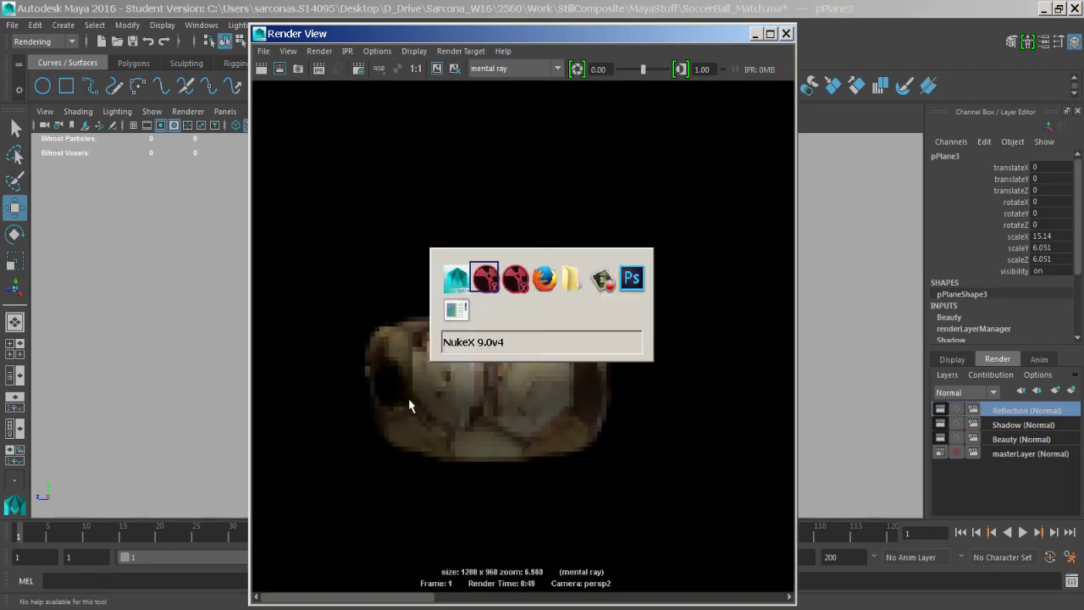
key("alt+Tab")
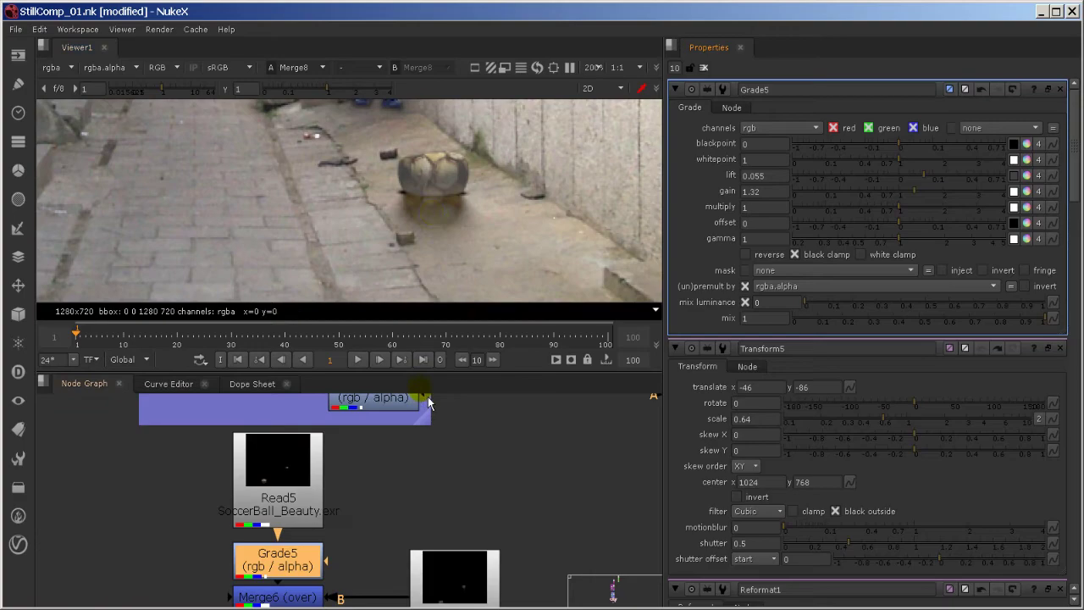
left_click(281, 548)
key("Delete")
Compare the far soccer ball in the Nuke composite with the Maya render by switching between the two applications
key("alt+Tab")
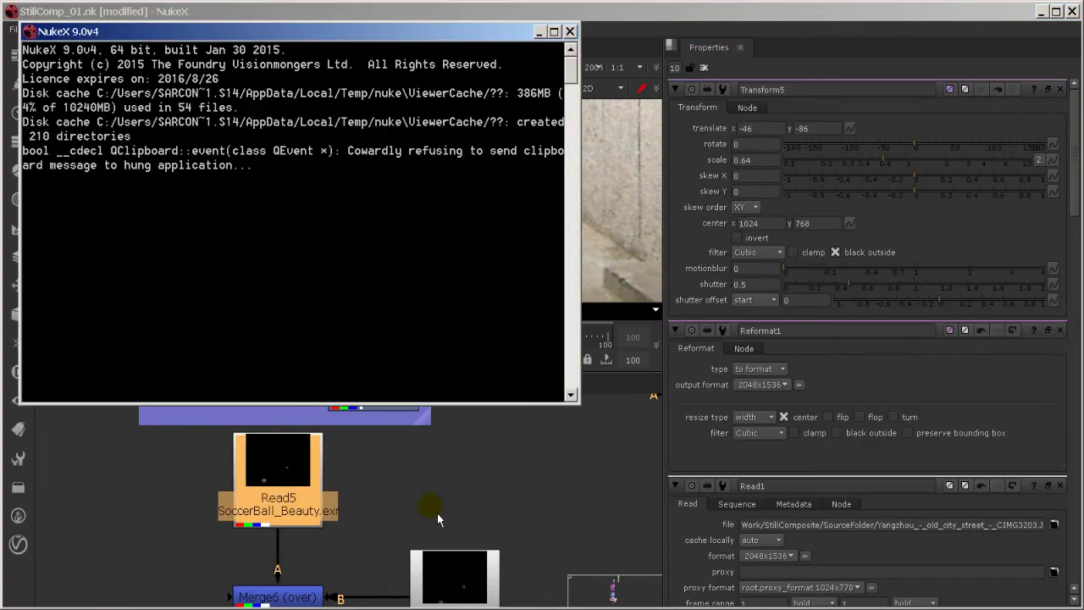
scroll(477, 249, "down", 3)
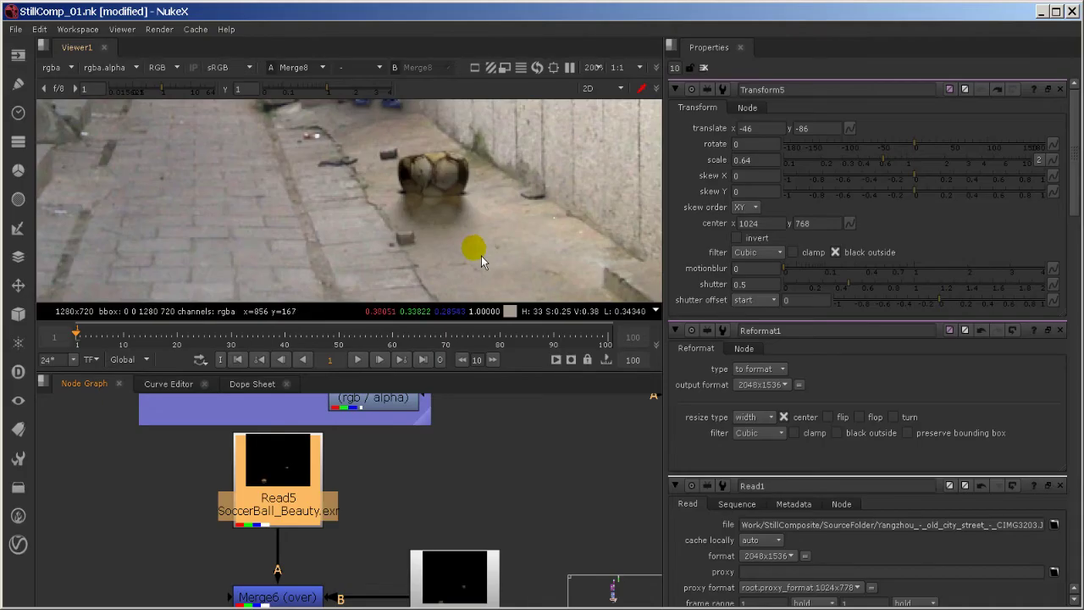
key("alt+Tab")
left_click(479, 249)
key("alt+Tab")
key("alt+Tab")
Try the sRGB colorspace on Read5, then return it to default (linear)
double_click(304, 481)
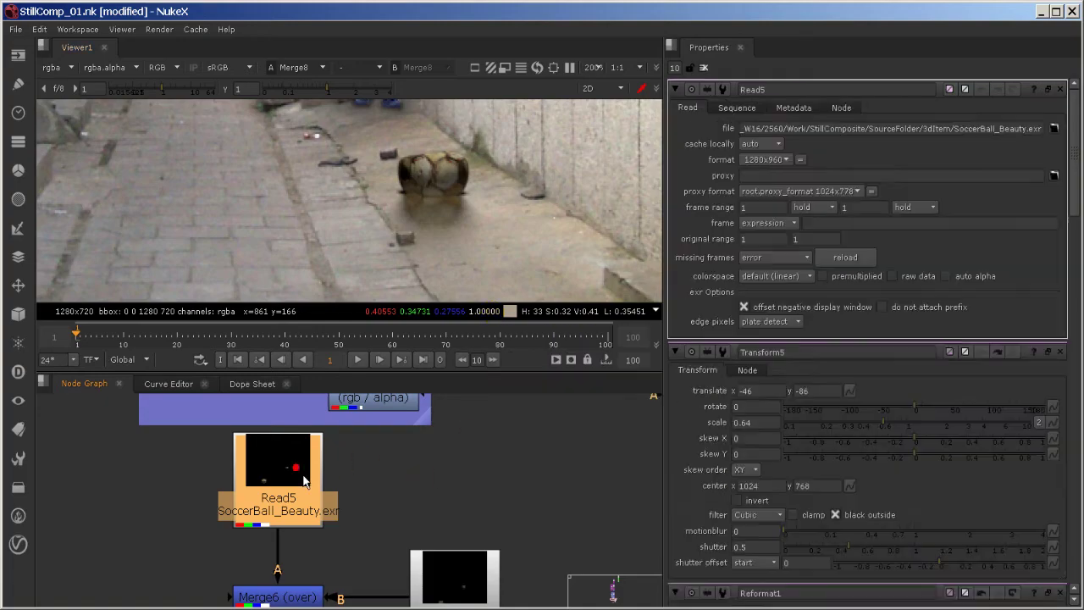
left_click(808, 279)
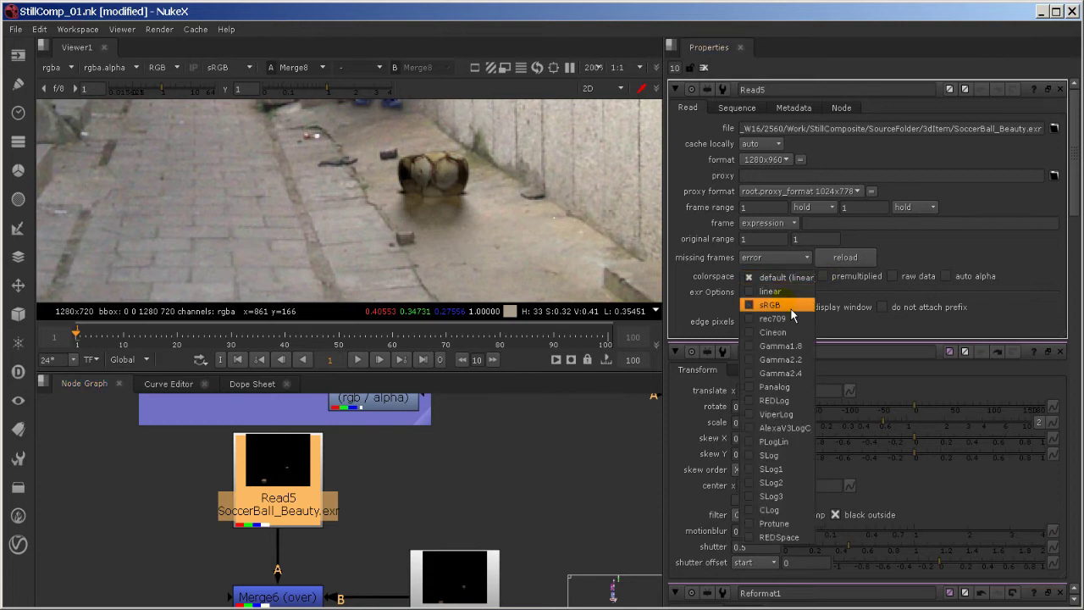
left_click(790, 311)
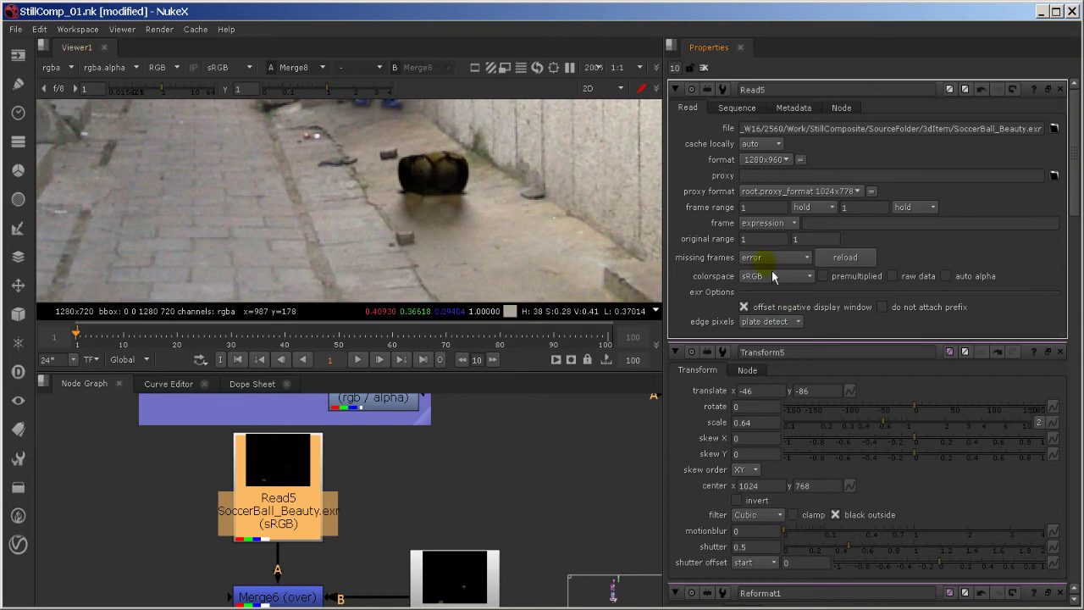
left_click(775, 276)
left_click(786, 254)
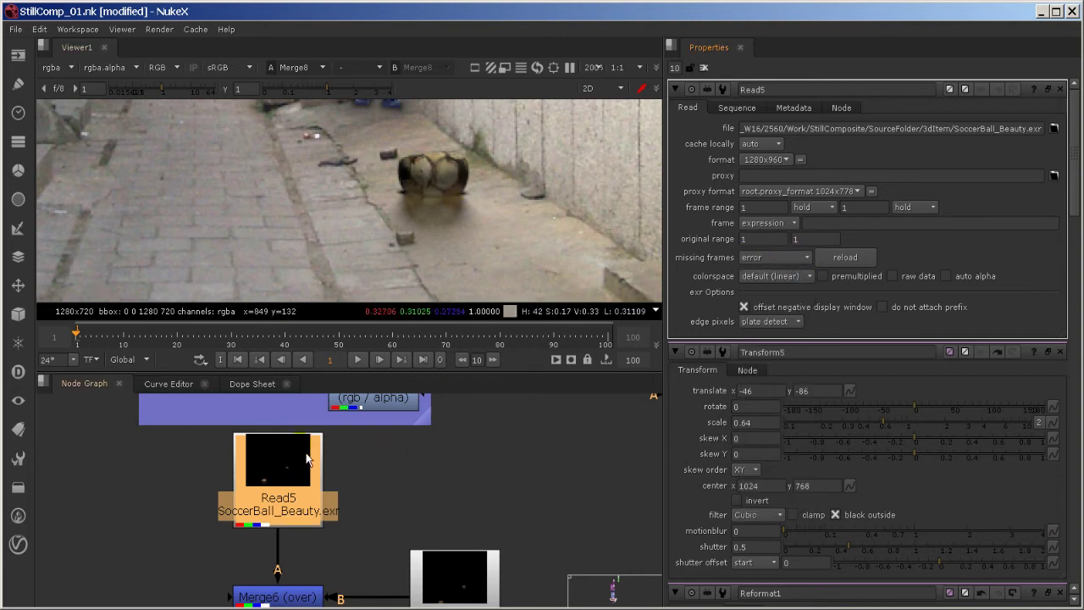
Add a Grade node after Read5 and set its (un)premult by option to rgba.alpha
key("g")
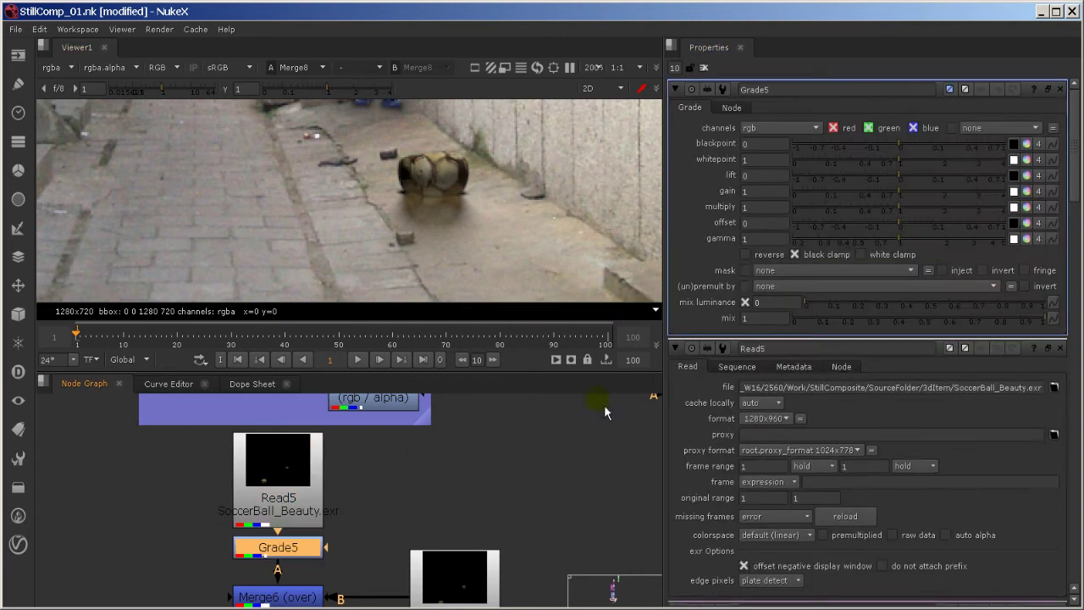
left_click(803, 287)
left_click(796, 351)
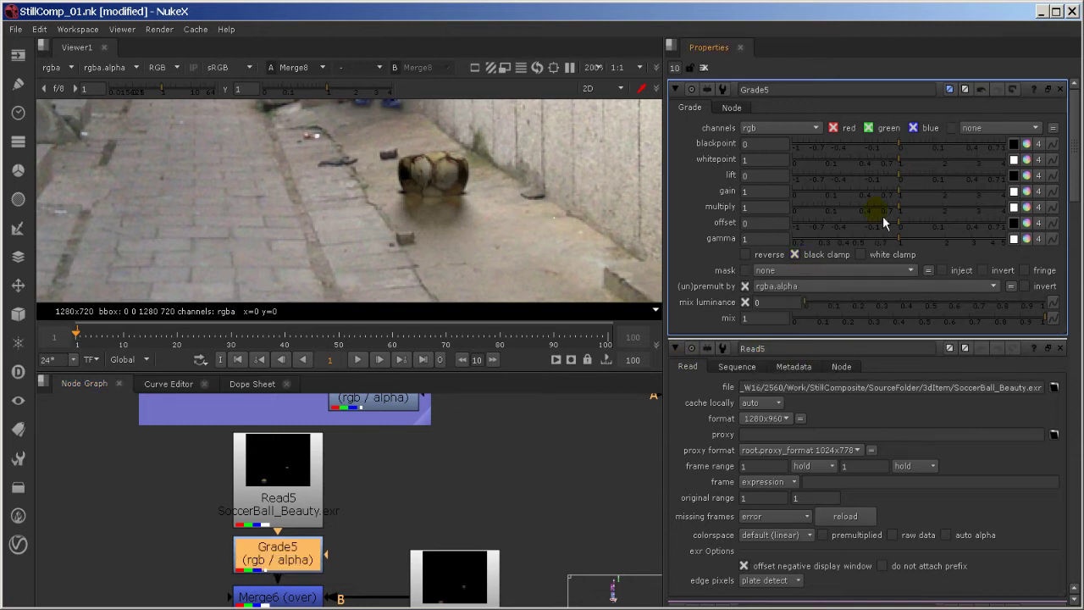
Brighten the Beauty pass in Grade5 with lift 0.018, multiply 1.56, offset 0.008 and gamma 1.02
mouse_move(888, 209)
left_mouse_down()
mouse_move(922, 210)
mouse_move(894, 229)
mouse_move(928, 226)
mouse_move(915, 226)
mouse_move(906, 248)
left_mouse_up()
scroll(466, 199, "down", 5)
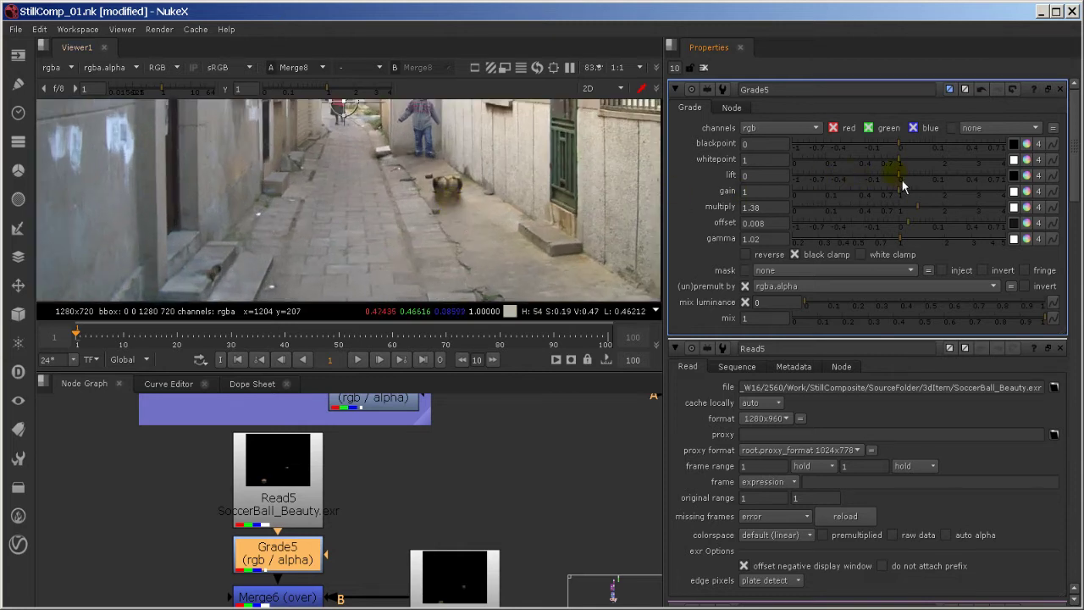
mouse_move(901, 179)
left_mouse_down()
mouse_move(930, 180)
mouse_move(920, 179)
left_mouse_up()
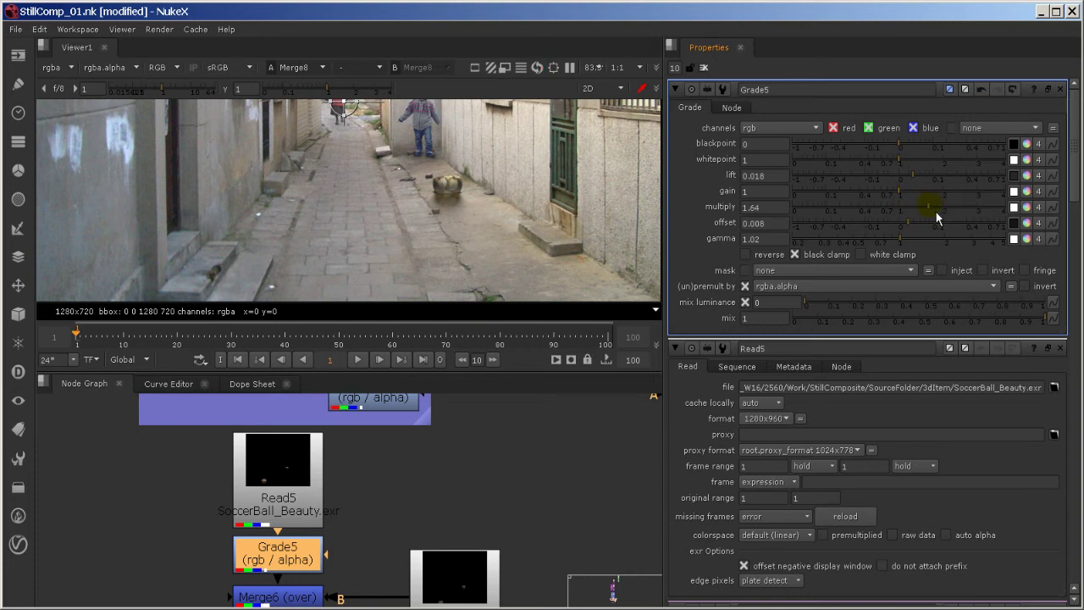
left_click_drag(936, 211, 933, 211)
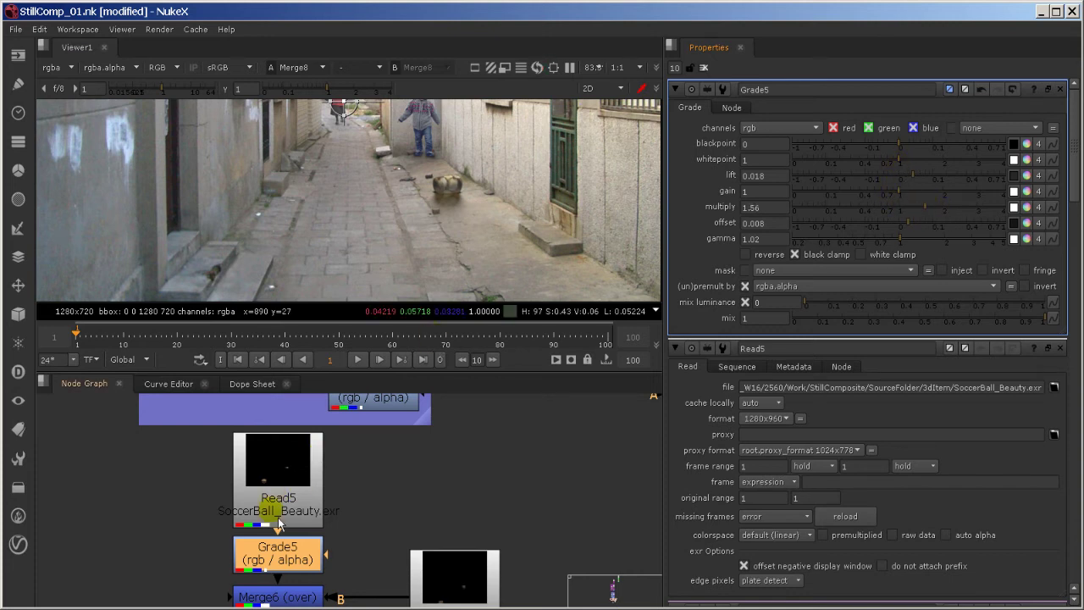
Move the last merge above the soccer ball branch, with all its upstream nodes and the Collin backdrop, upward to free space above Read5
left_click_drag(279, 523, 279, 503)
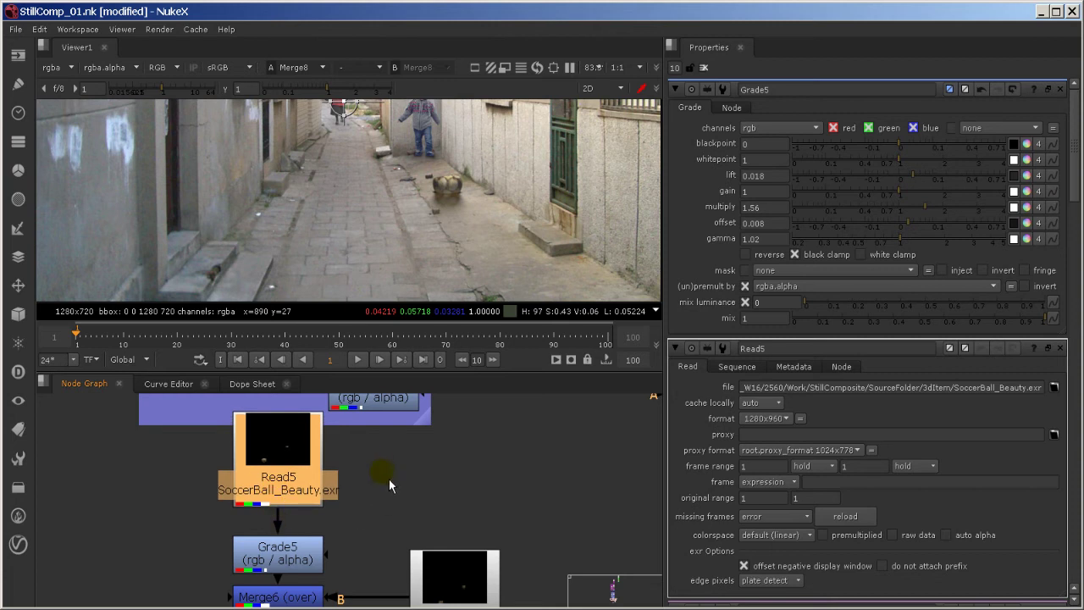
middle_click_drag(401, 500, 369, 478)
key("space")
middle_click_drag(424, 533, 501, 332)
scroll(479, 340, "down", 5)
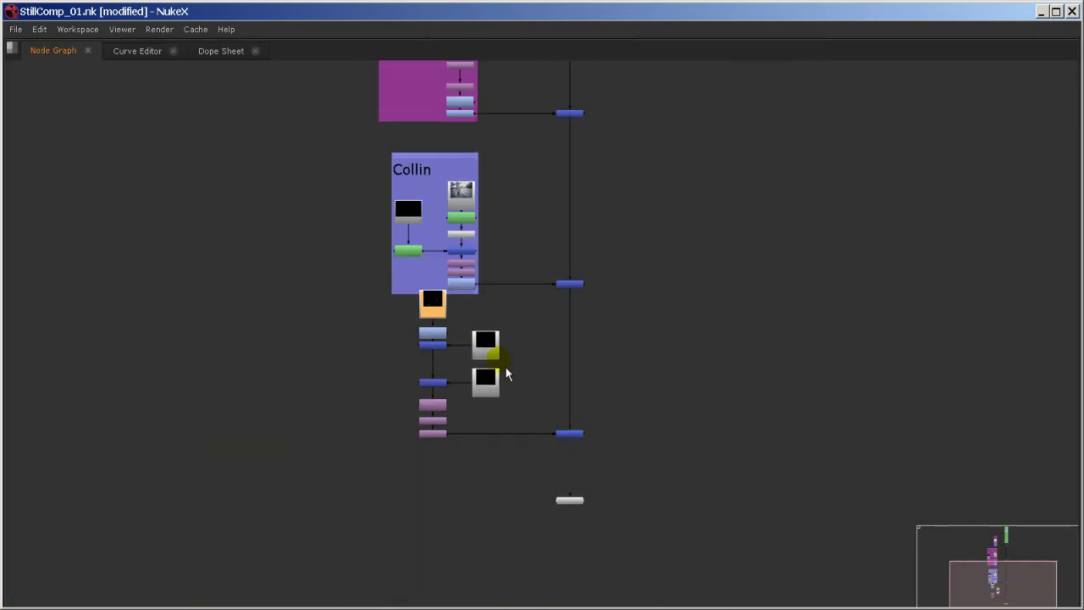
left_click(579, 298, "ctrl")
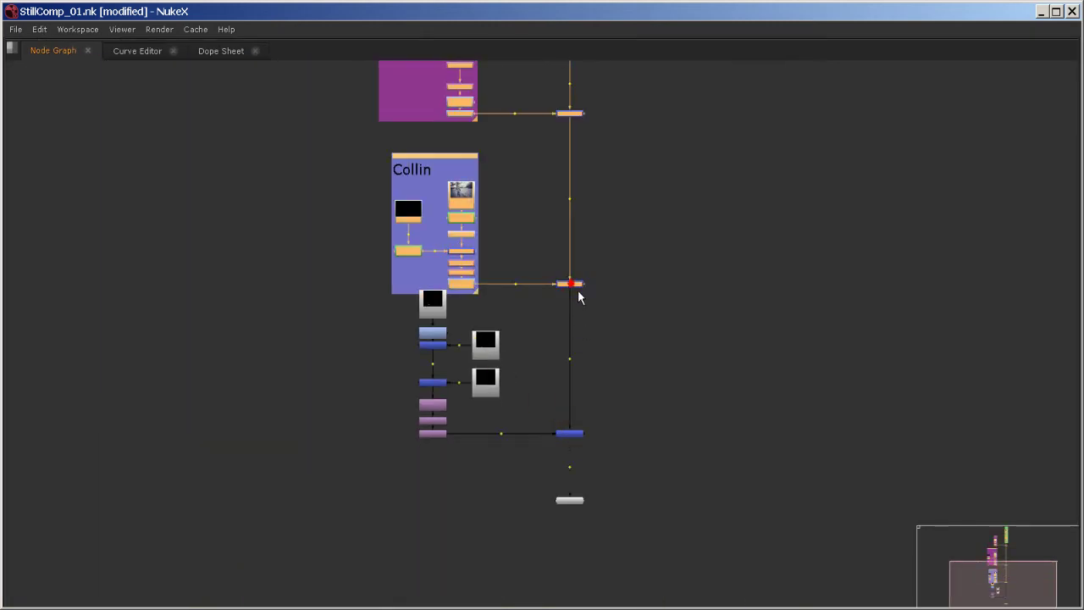
left_click_drag(578, 296, 578, 186)
left_click(506, 258)
scroll(410, 334, "up", 4)
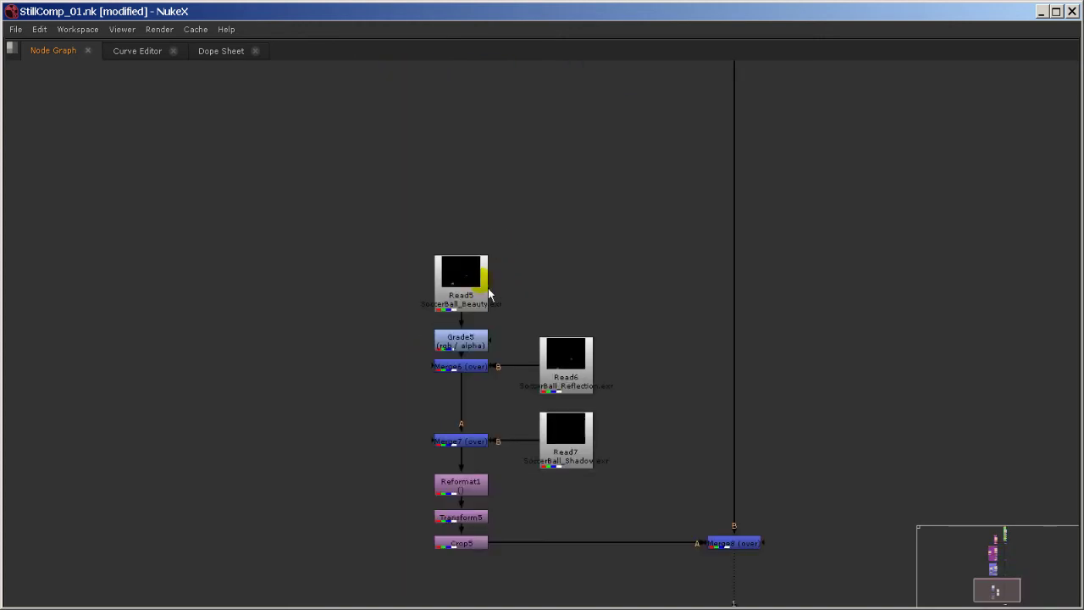
Move Read5 and Grade5 upward to leave room between Grade5 and Merge6
left_click_drag(489, 287, 478, 234)
left_click(496, 222)
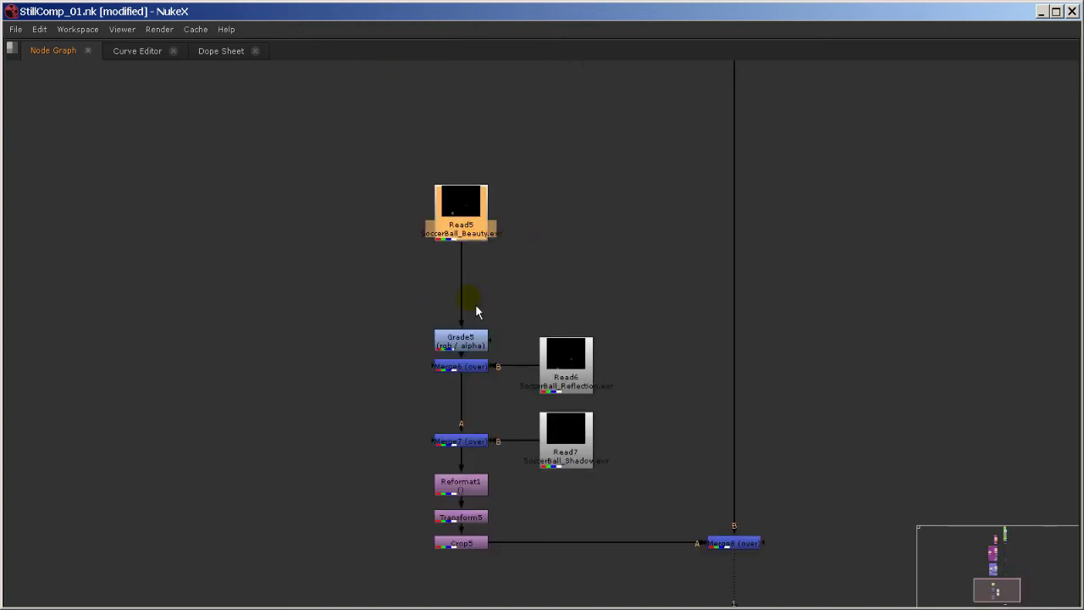
left_click_drag(471, 338, 472, 273)
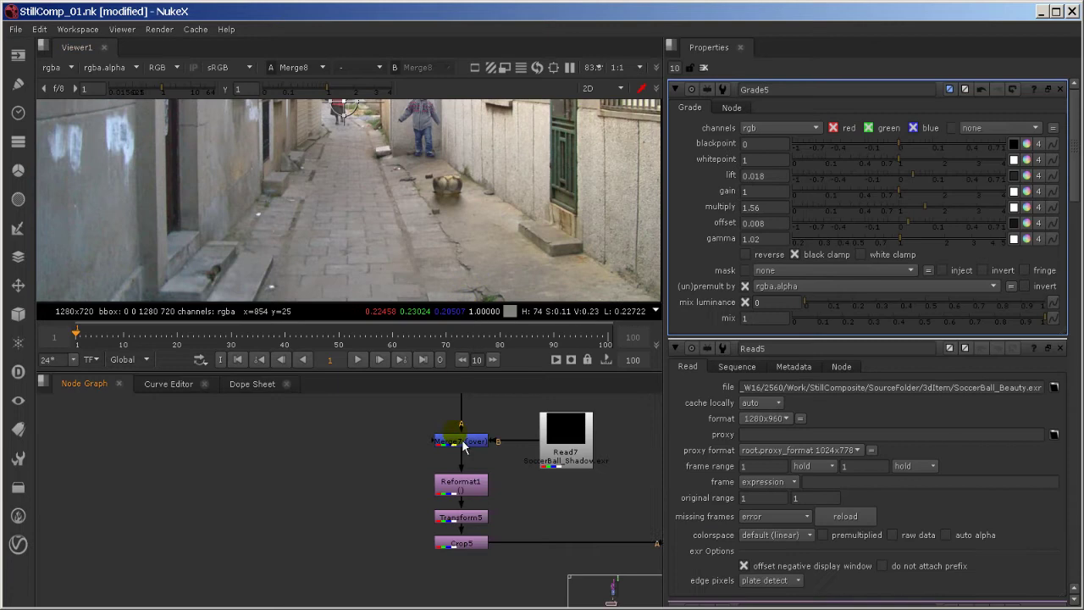
Insert a Saturation node below Grade5 and space it evenly above Merge6
middle_click_drag(425, 539, 362, 526)
middle_click_drag(388, 416, 358, 555)
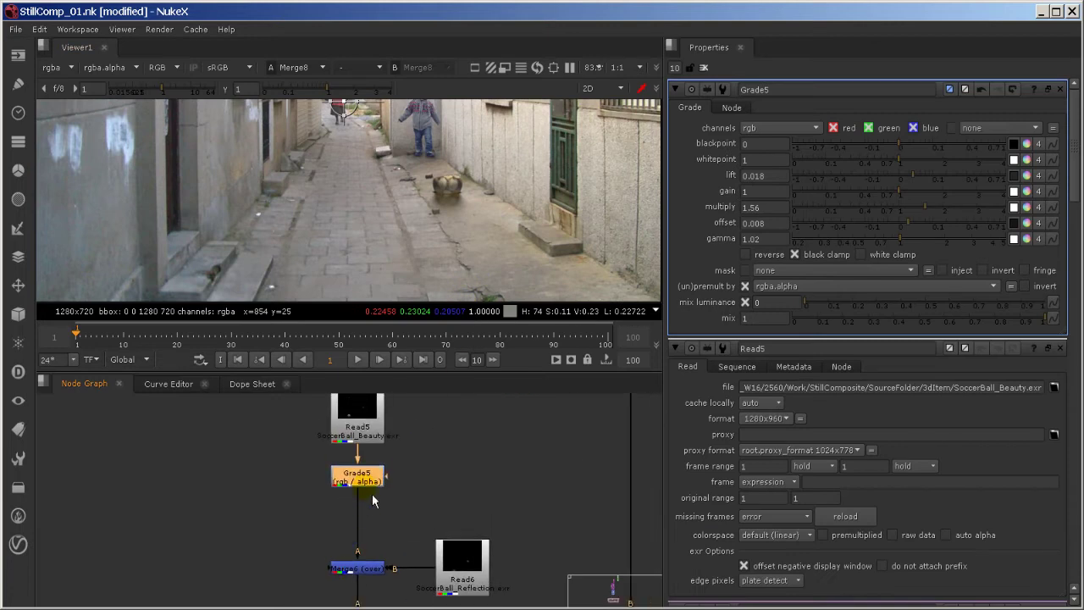
key("Tab")
type("sat")
key("Return")
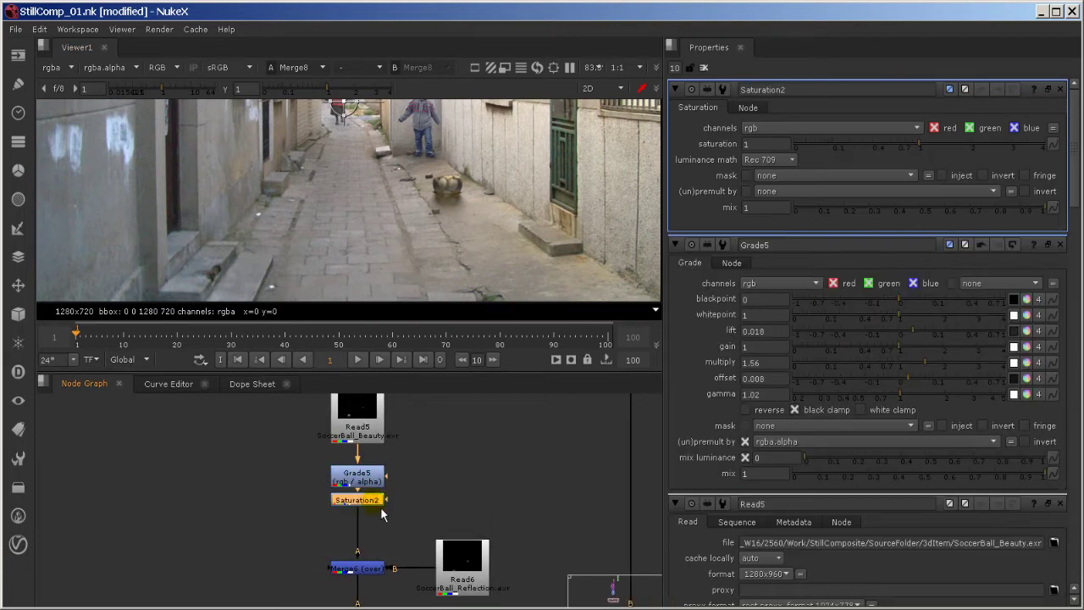
key("Tab")
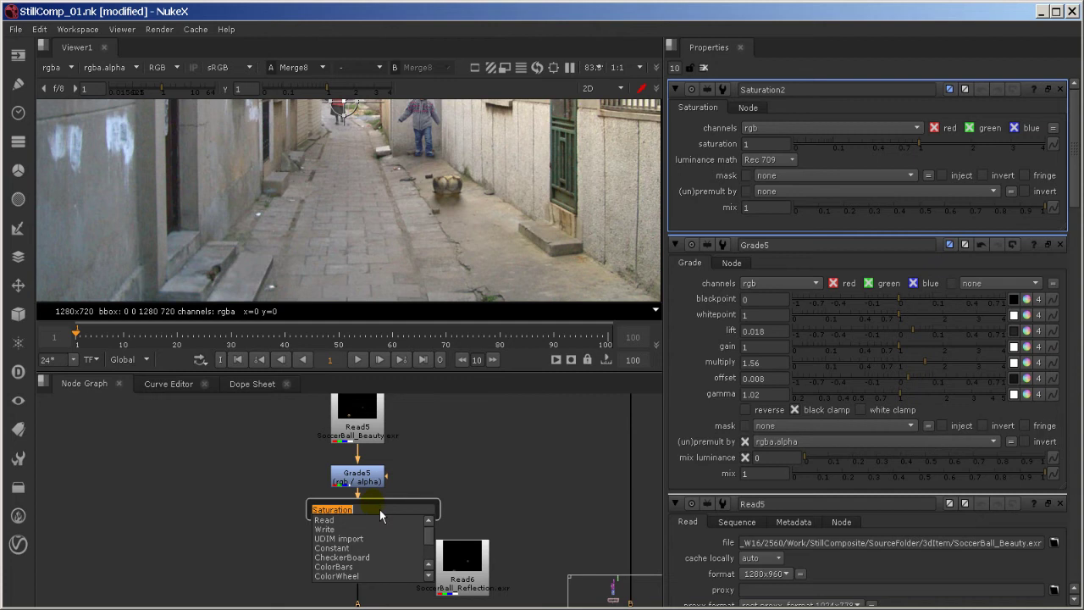
left_click(429, 463)
left_click(418, 486)
mouse_move(369, 519)
left_mouse_down()
mouse_move(379, 526)
mouse_move(368, 525)
left_mouse_up()
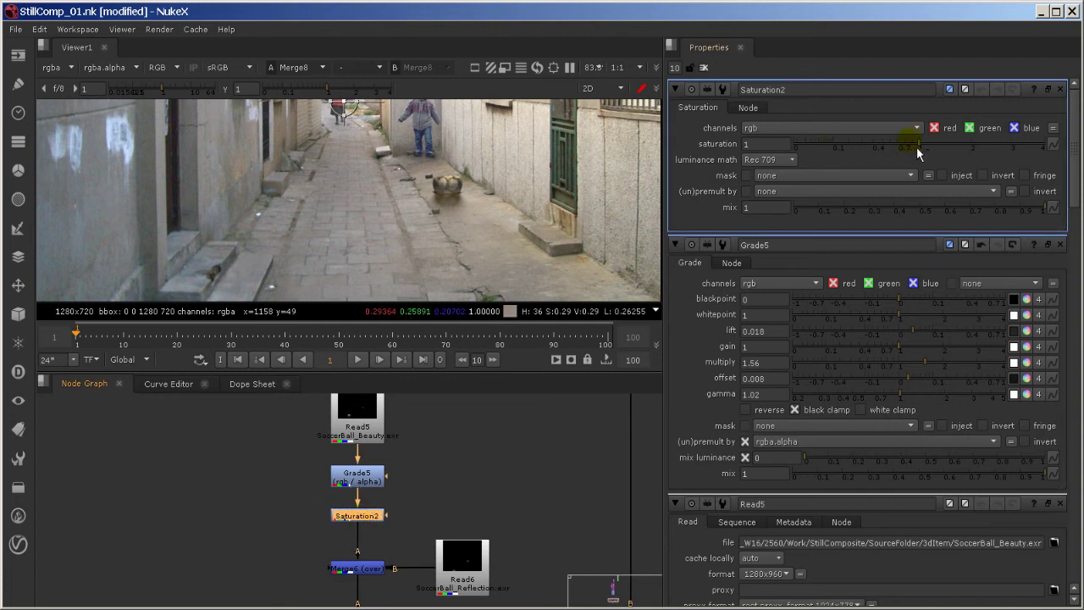
Set the Saturation2 saturation to 0.55 and check the ball against the alley in the viewer
left_click_drag(918, 149, 893, 148)
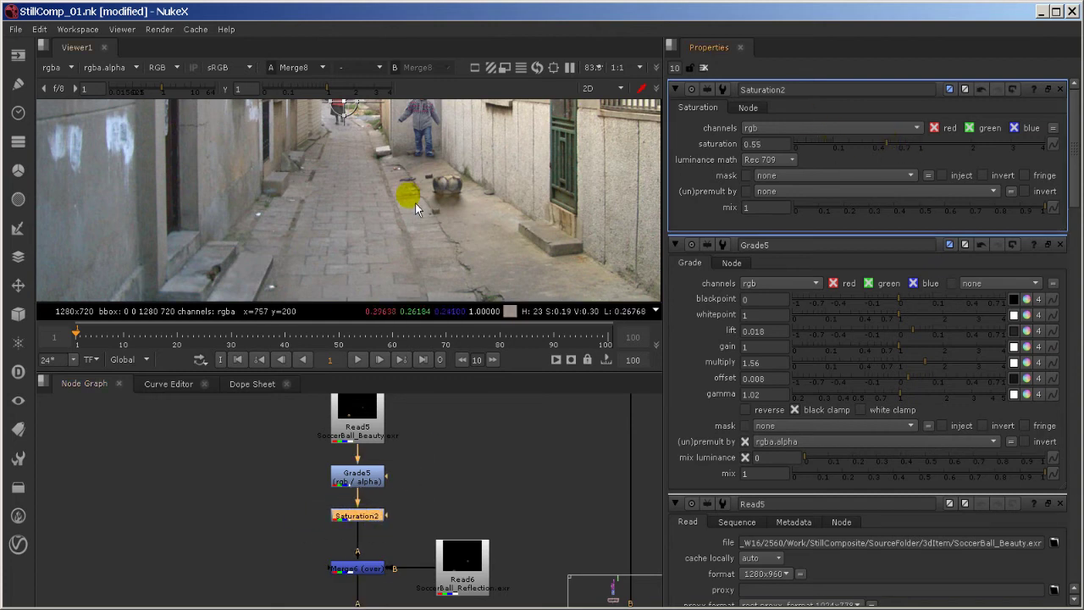
scroll(415, 202, "down", 1)
middle_click_drag(424, 180, 375, 233)
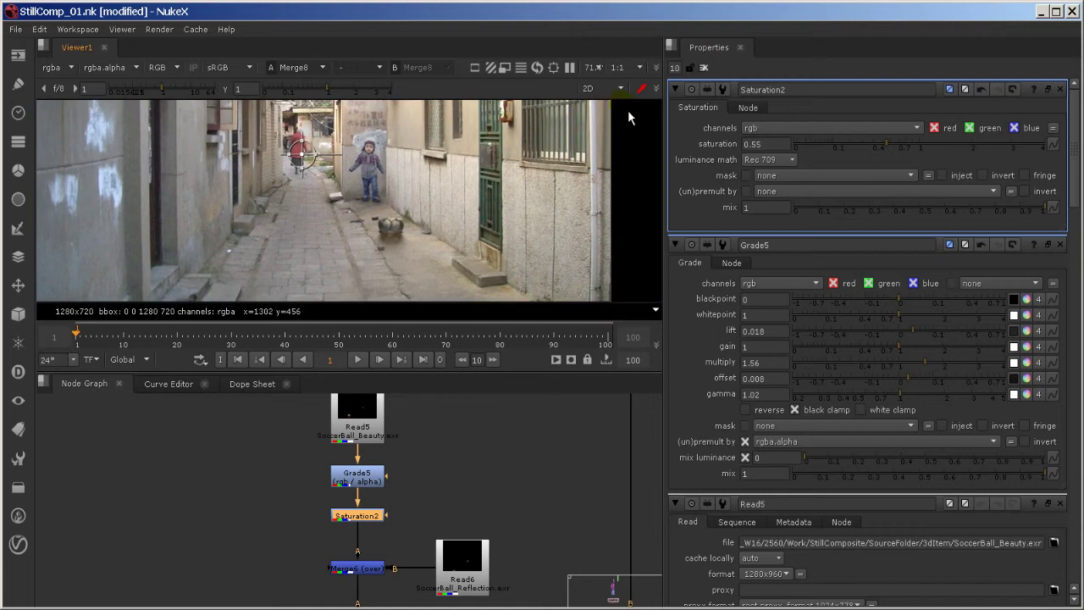
scroll(415, 297, "up", 3)
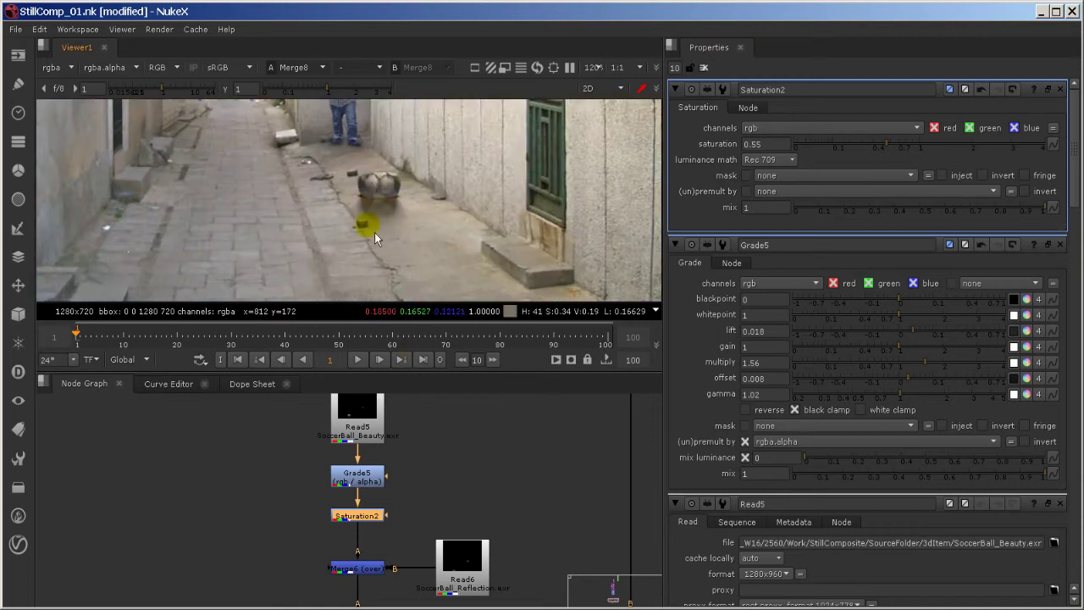
Open Merge6 and try different mix values for the reflection, returning the mix to 1
middle_click_drag(431, 542, 381, 500)
left_click(416, 531)
left_click_drag(426, 537, 437, 537)
left_click(314, 527)
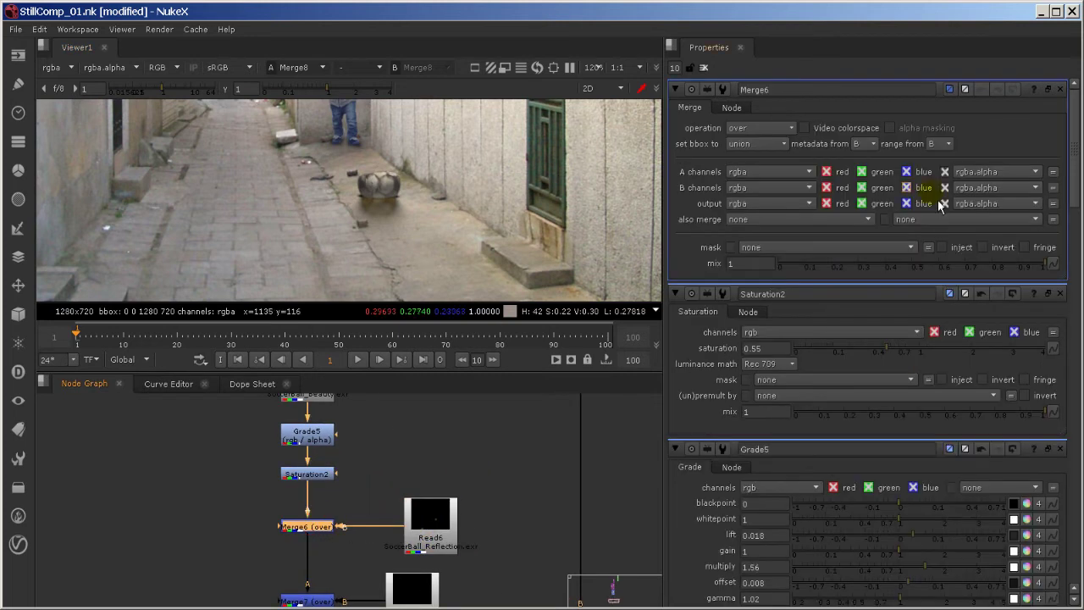
left_click_drag(1026, 270, 1064, 268)
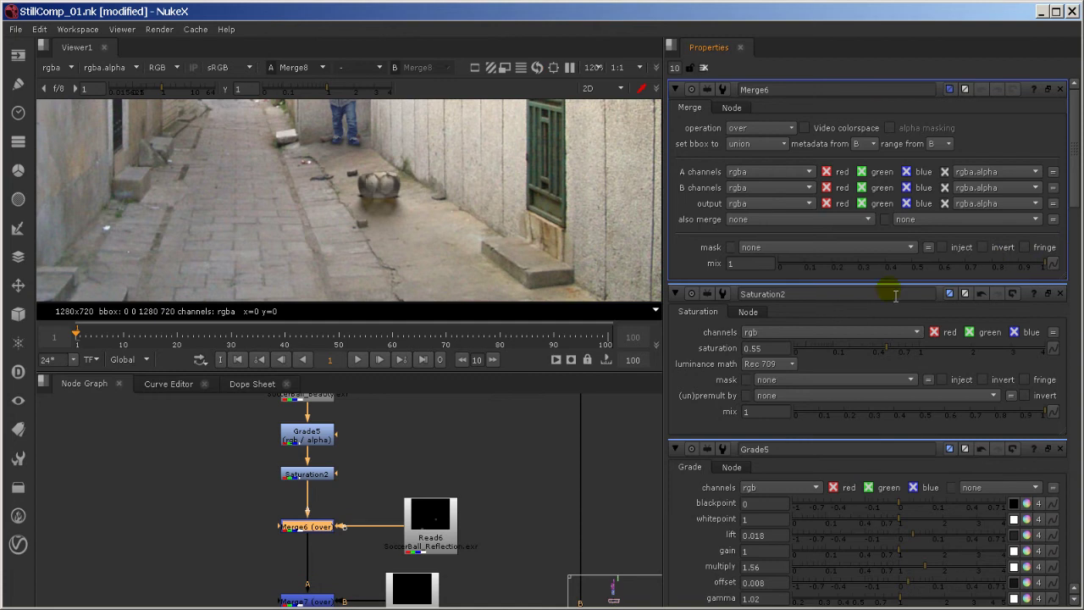
Try swapping the A and B inputs of Merge6 and varying its mix, then swap the inputs back
scroll(321, 533, "up", 3)
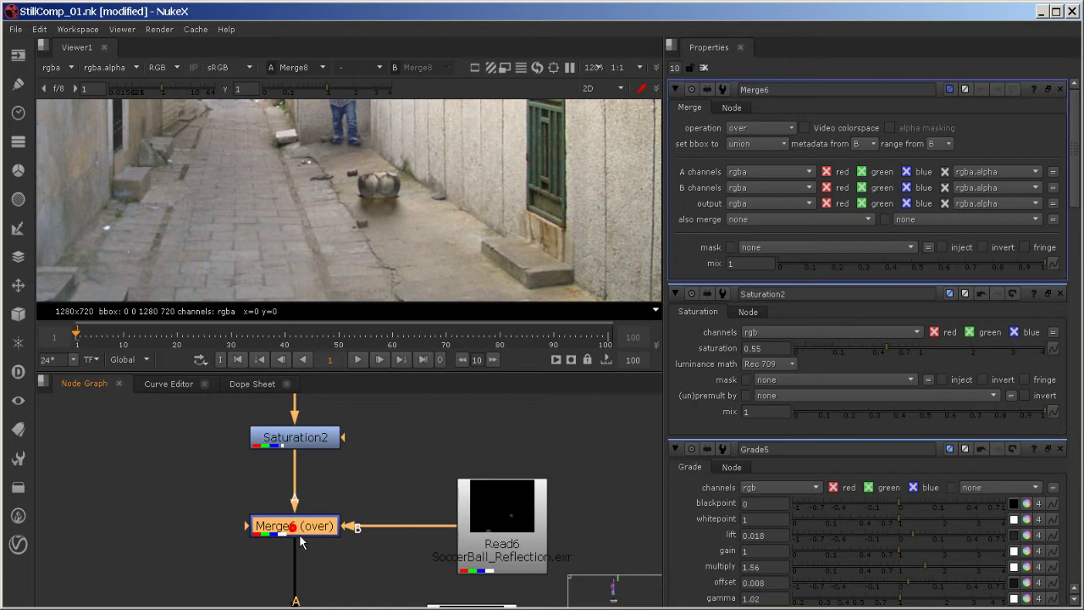
key("shift+x")
mouse_move(501, 516)
left_mouse_down()
mouse_move(502, 477)
mouse_move(507, 511)
left_mouse_up()
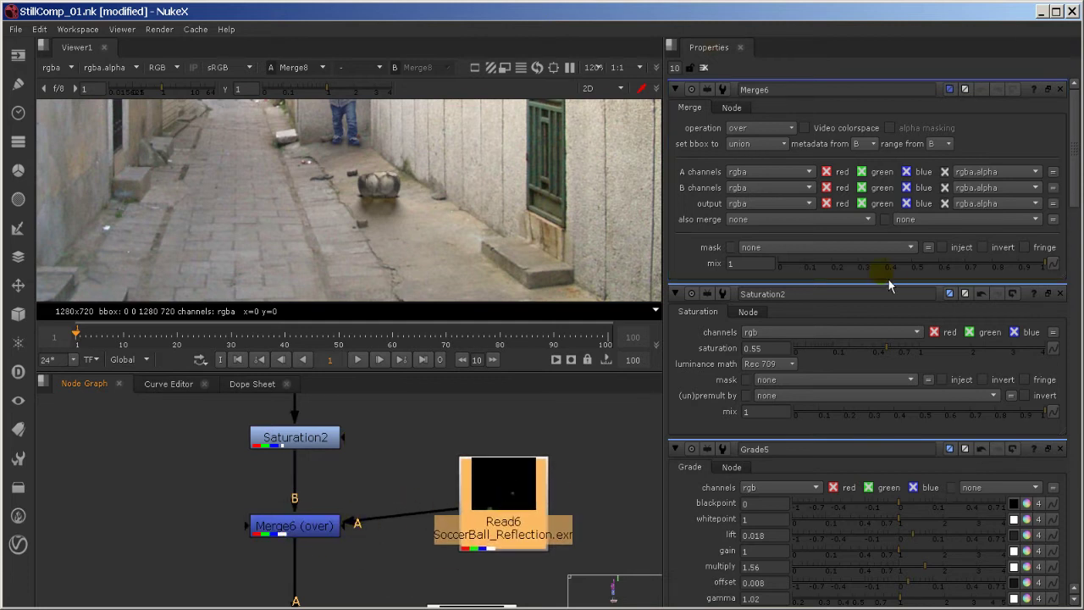
left_click_drag(948, 266, 1083, 281)
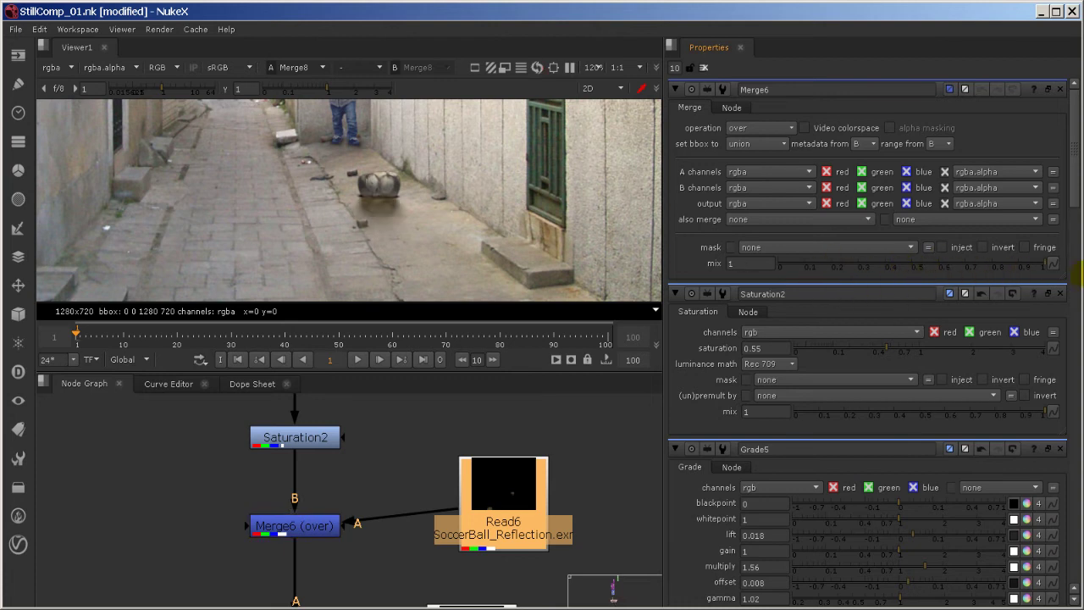
left_click(313, 532)
key("shift+x")
Add a Grade node between Read6 and Merge6 and set its channels to alpha
left_click_drag(487, 505, 523, 465)
key("g")
left_click_drag(524, 594, 526, 535)
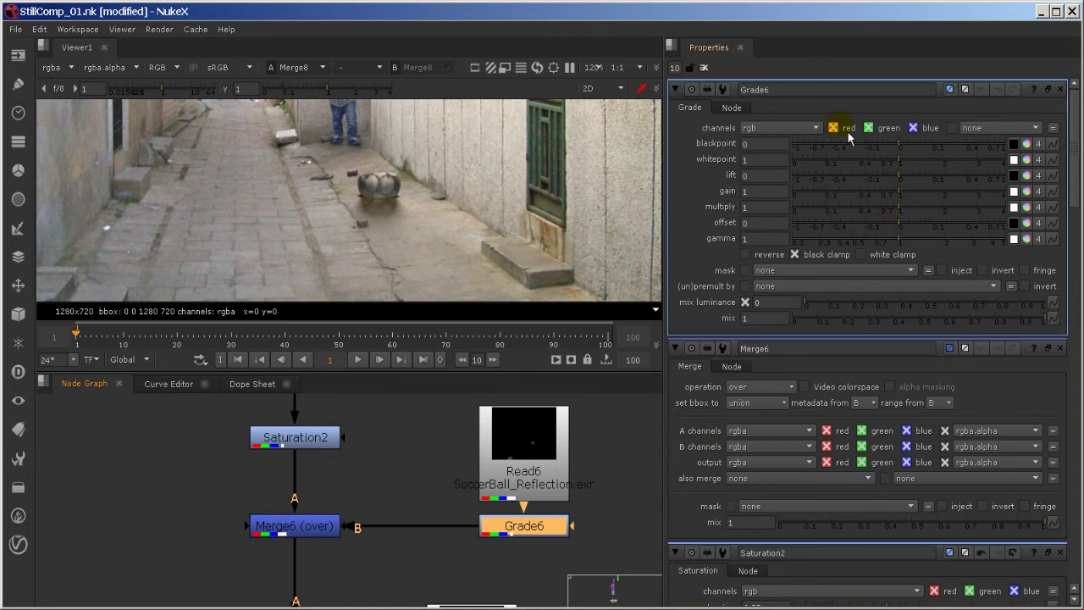
left_click(798, 127)
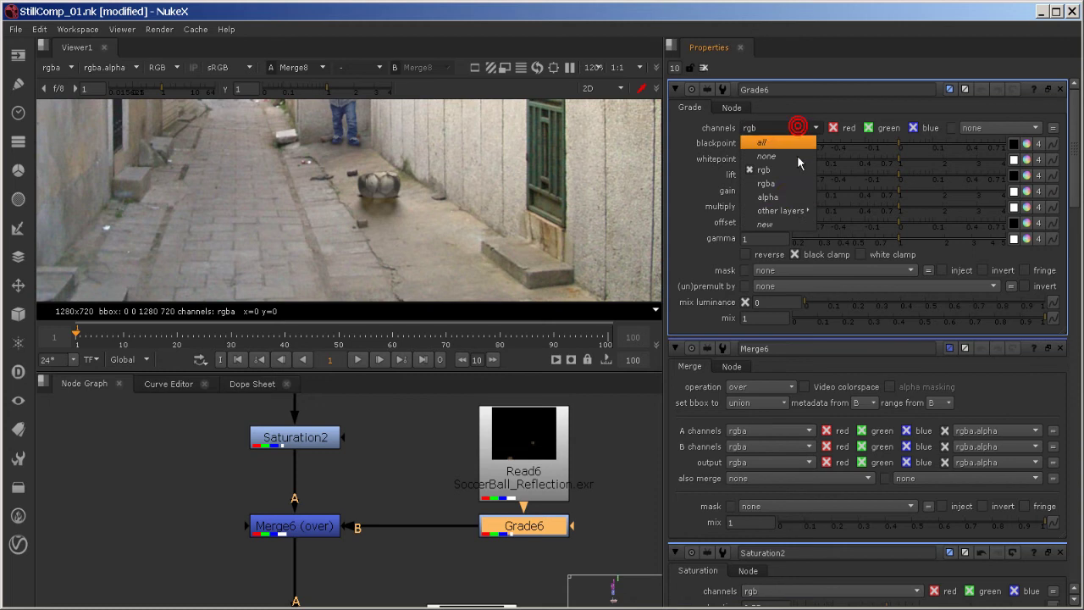
left_click(793, 201)
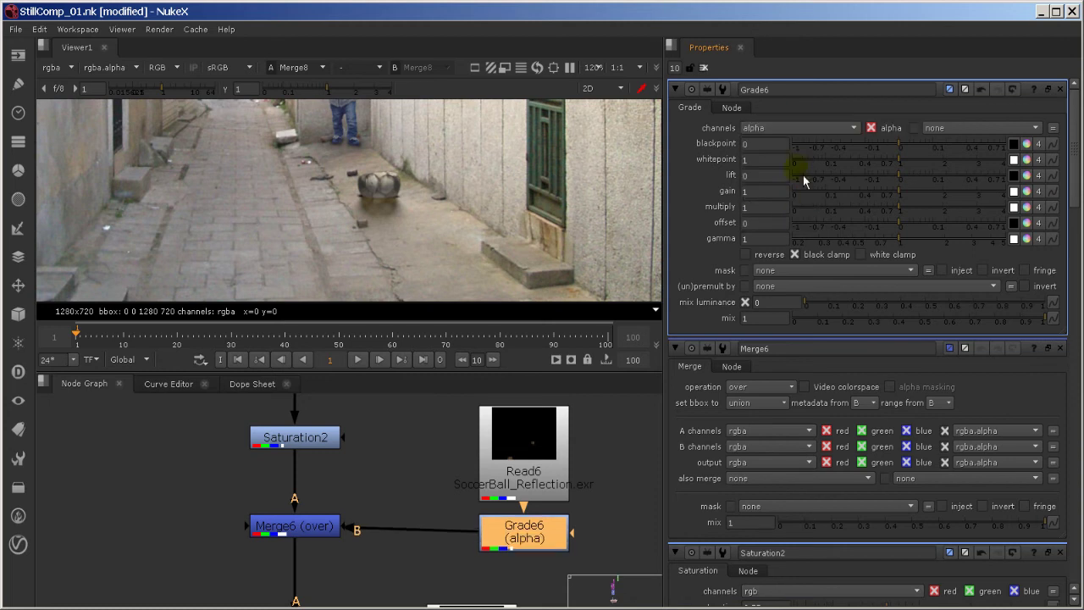
Weaken the reflection's alpha in Grade6 with lift -0.04 and multiply 0.5
left_click_drag(896, 178, 880, 217)
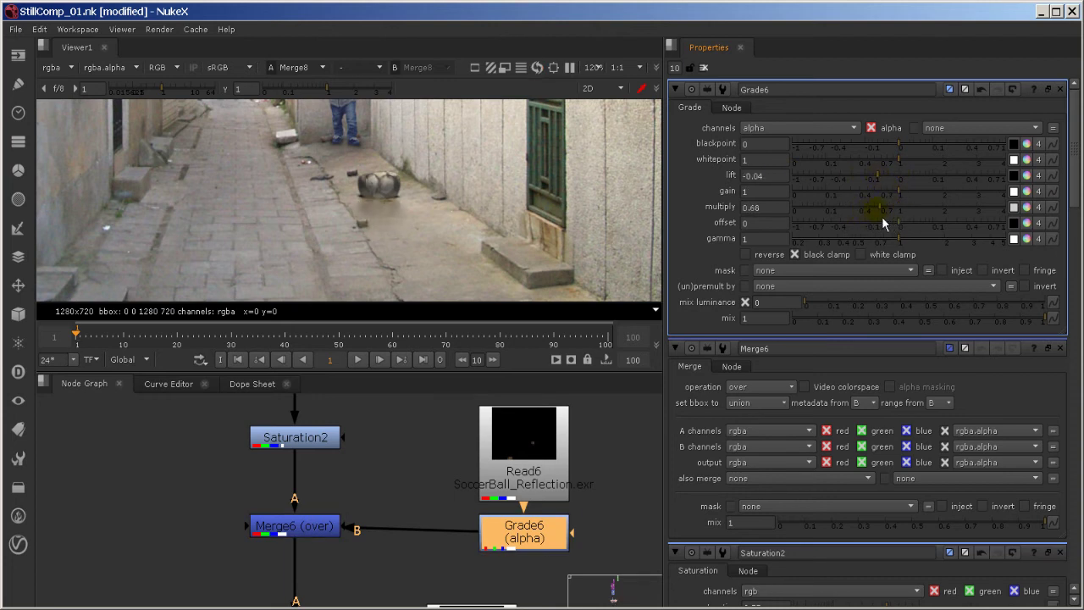
scroll(576, 181, "down", 1)
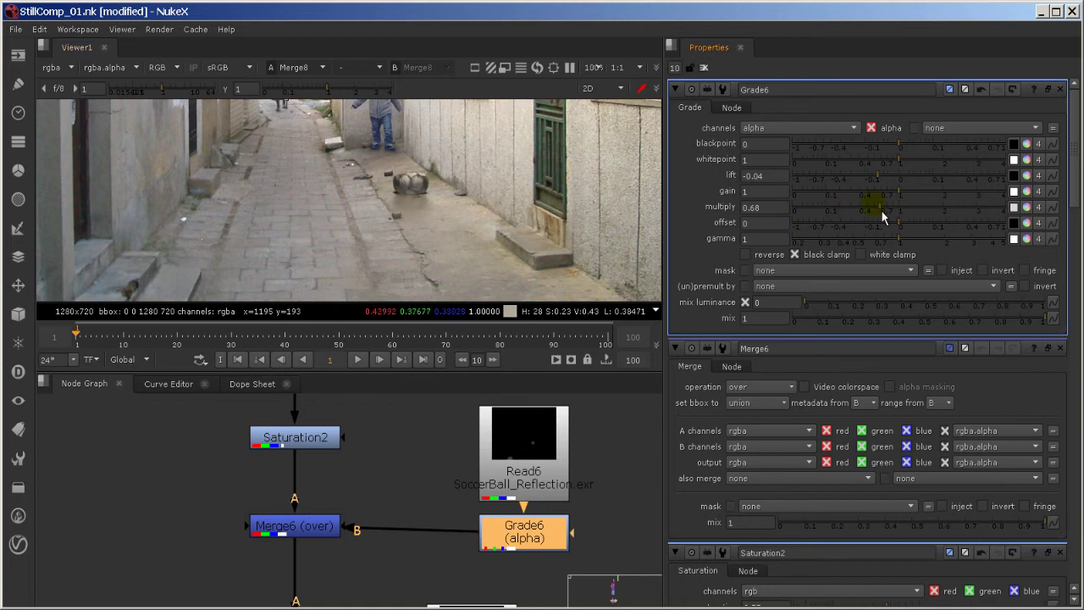
left_click_drag(882, 211, 872, 213)
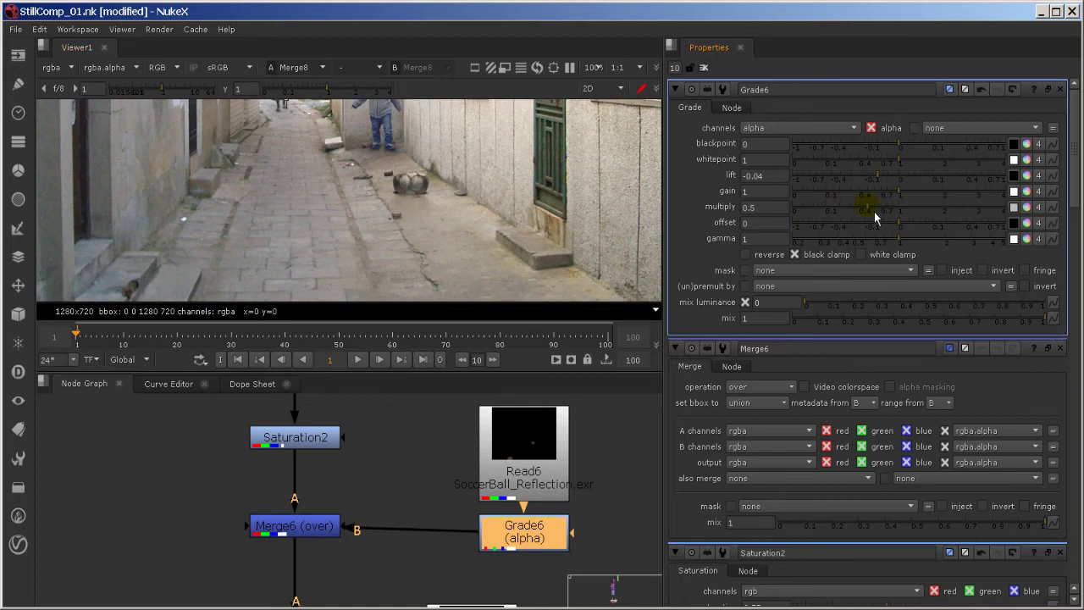
Disable and re-enable Merge6 and the SoccerBall_Reflection read node to compare the composite with and without them
scroll(473, 225, "down", 1)
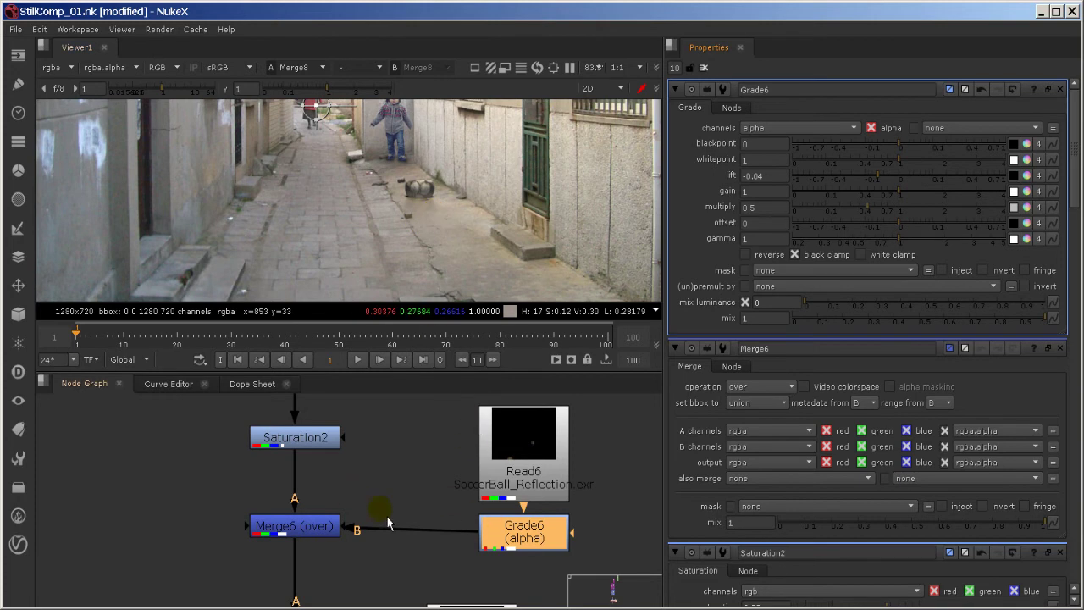
left_click(318, 533)
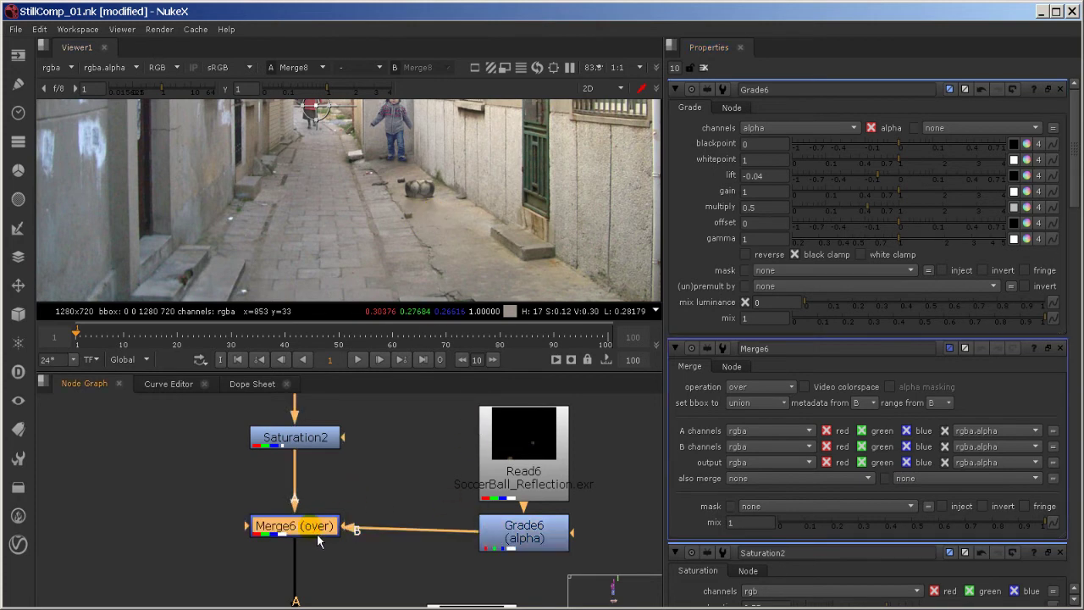
key("d")
key("d")
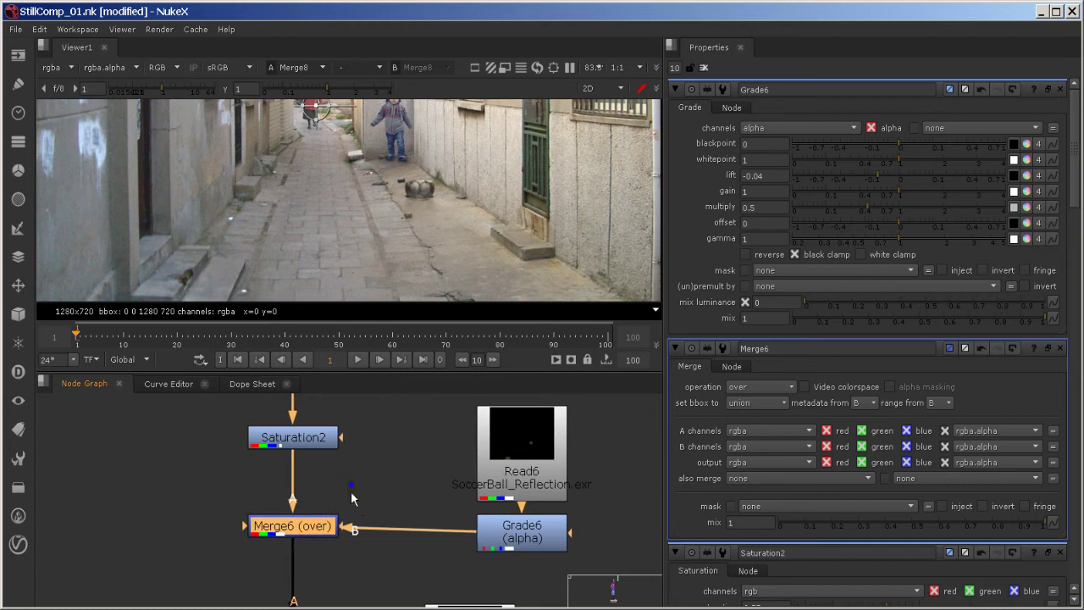
middle_click_drag(496, 519, 436, 508)
left_click(436, 510)
left_click(489, 468)
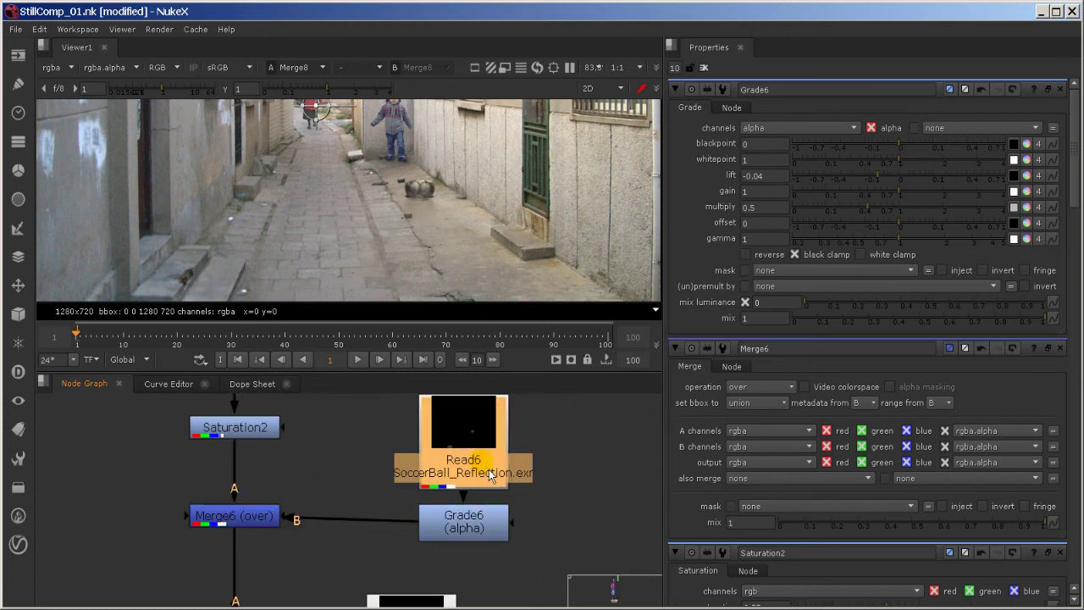
key("d")
key("d")
key("d")
key("d")
key("d")
key("d")
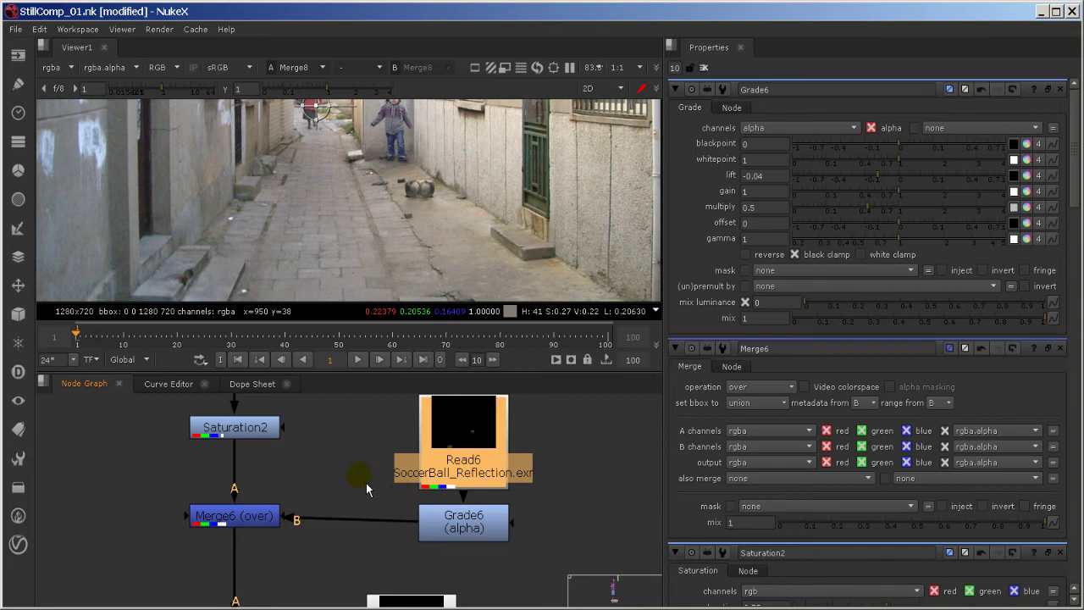
Add a Grade node below the SoccerBall_Shadow read and line it up with Merge7, moving the Merge6 branch up
middle_click_drag(453, 542, 462, 410)
left_click_drag(444, 527, 504, 532)
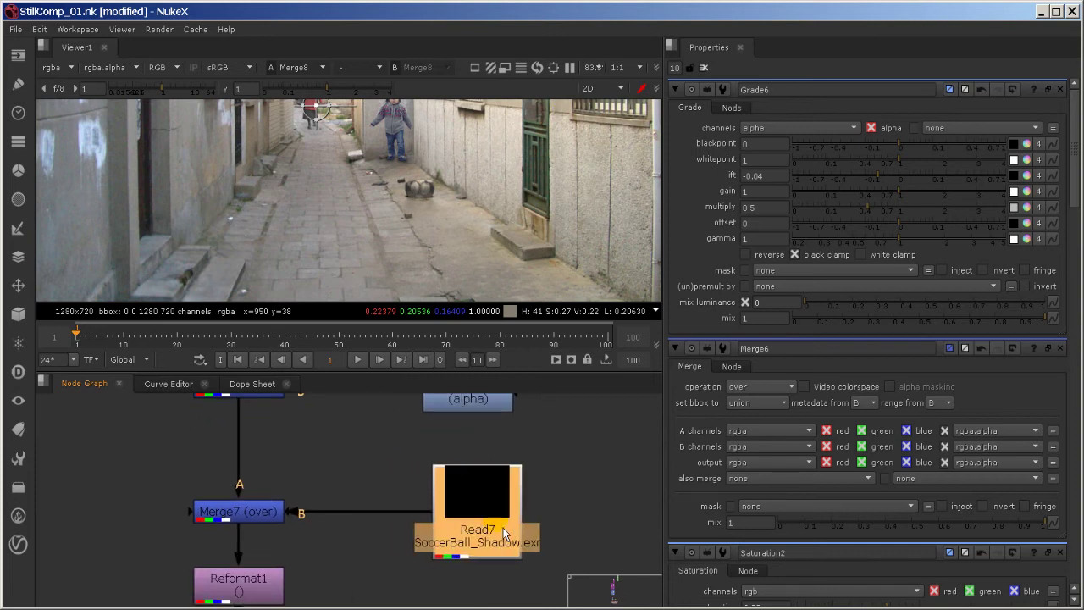
key("g")
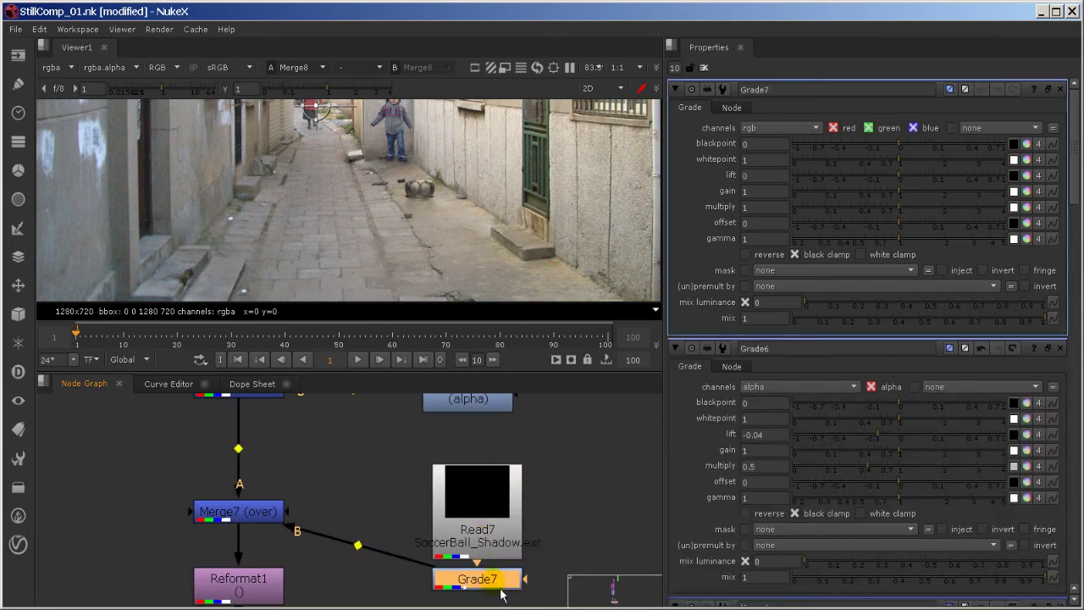
left_click_drag(493, 577, 499, 516, "ctrl")
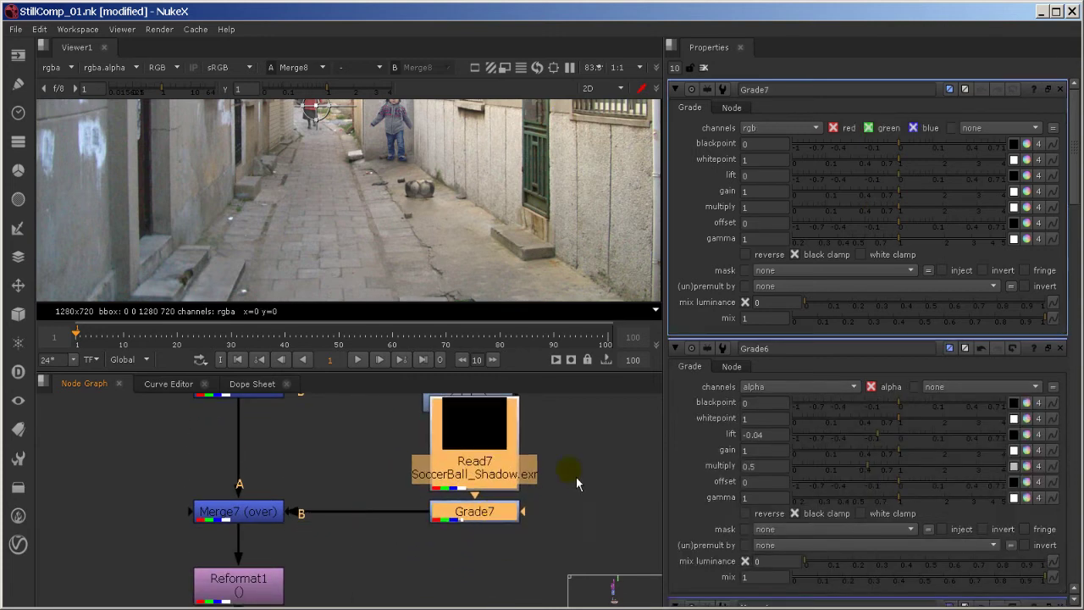
middle_click_drag(464, 403, 459, 518)
left_click_drag(267, 507, 267, 471, "ctrl")
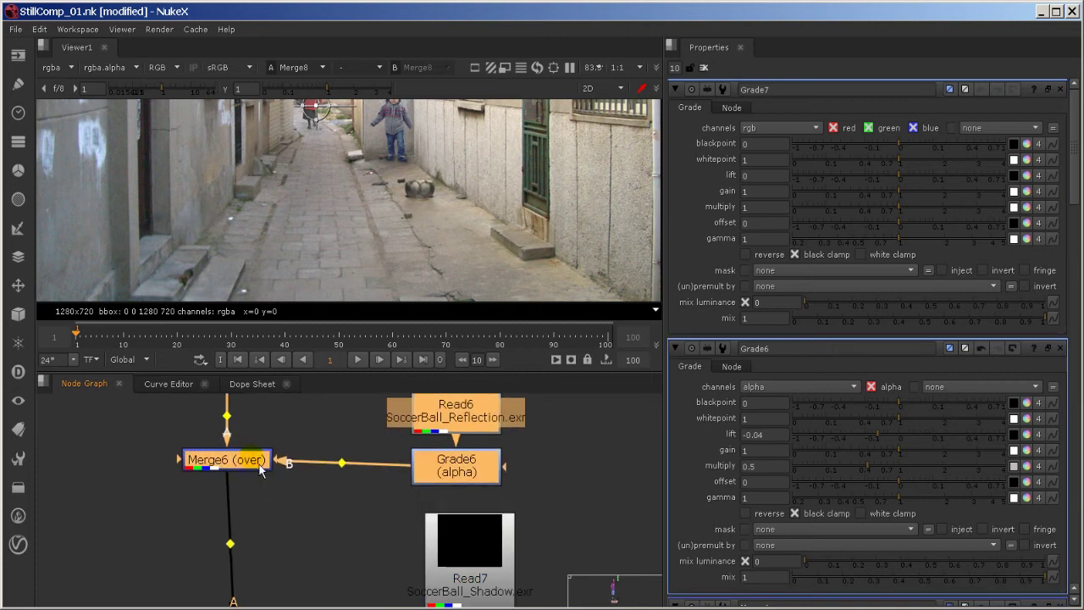
left_click(311, 498)
middle_click_drag(310, 498, 302, 423)
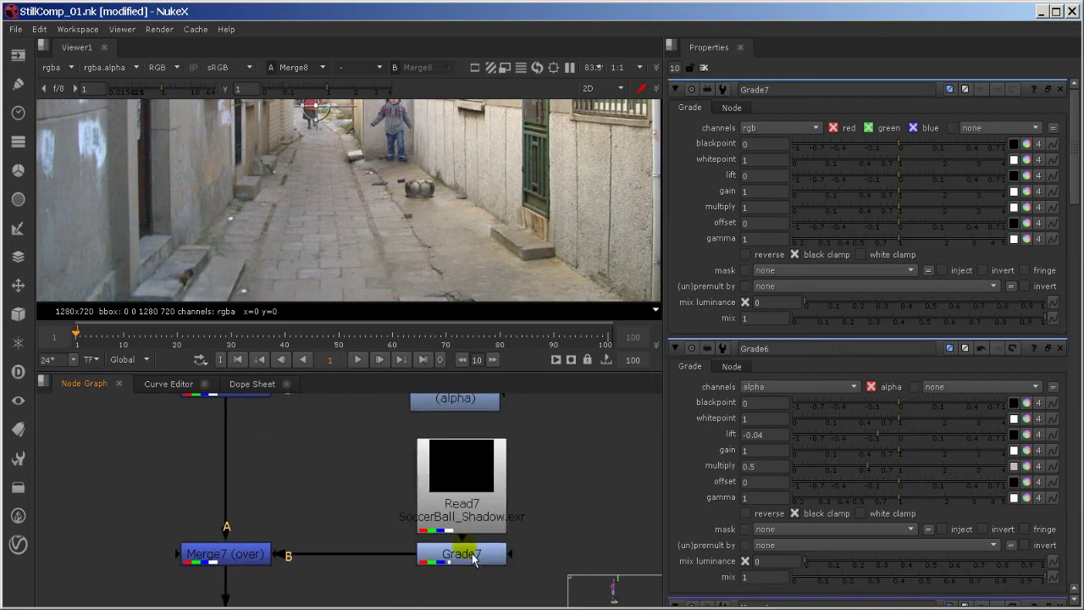
Set Grade7's gain to 0.18 and multiply to 1.2 on the ball's shadow
left_click(464, 546)
scroll(487, 192, "up", 5)
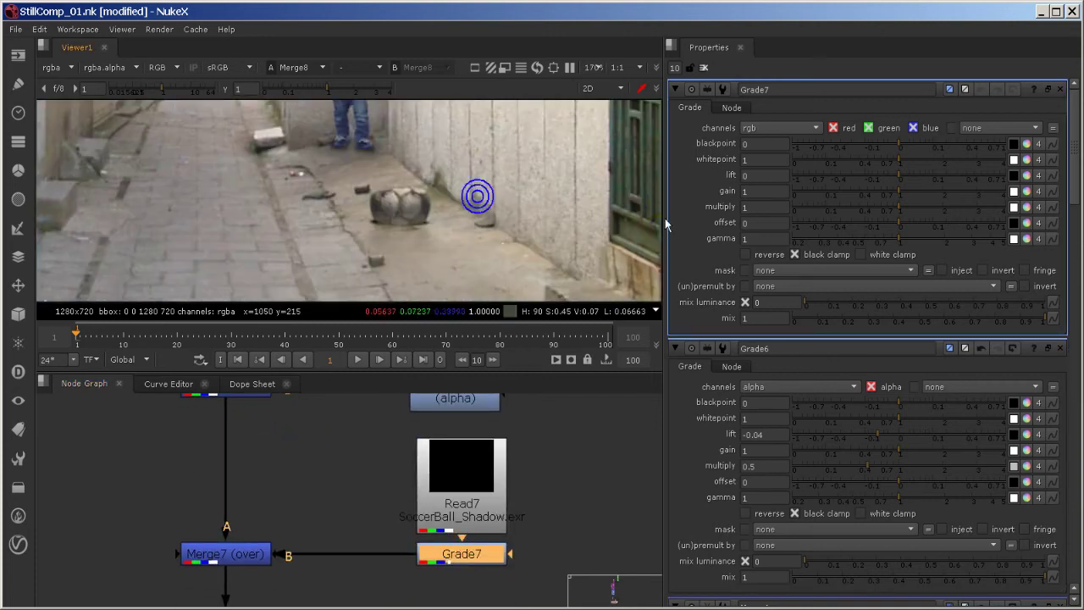
mouse_move(828, 220)
left_mouse_down()
mouse_move(893, 209)
mouse_move(784, 214)
mouse_move(904, 223)
mouse_move(951, 207)
mouse_move(840, 218)
mouse_move(914, 216)
mouse_move(966, 196)
mouse_move(837, 203)
left_mouse_up()
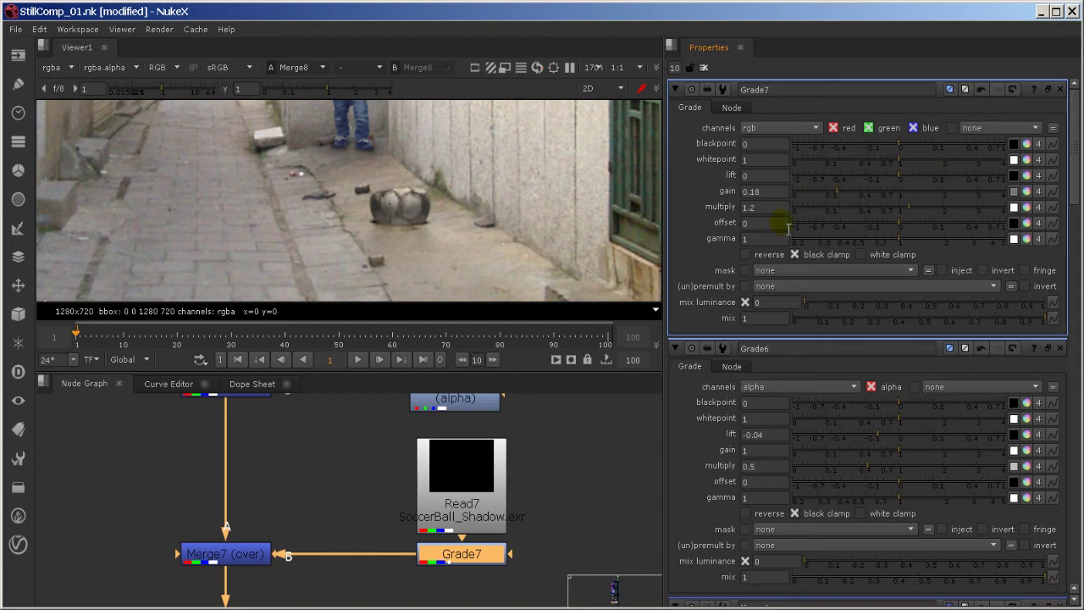
Compare the composite with the SoccerBall_Shadow read disabled and enabled, and view that read's own image and alpha
left_click(451, 511)
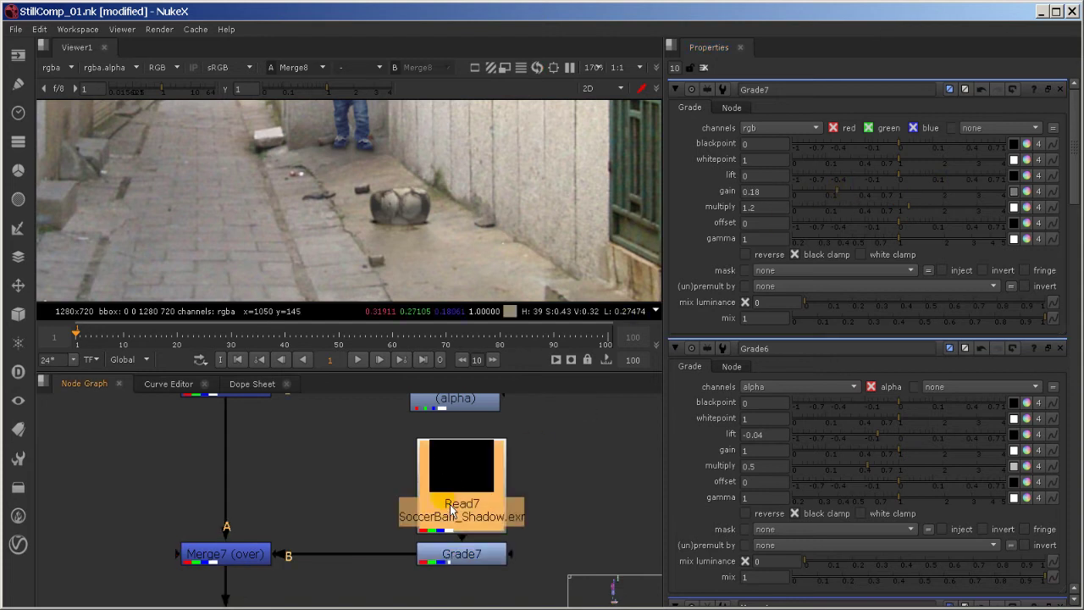
key("d")
key("d")
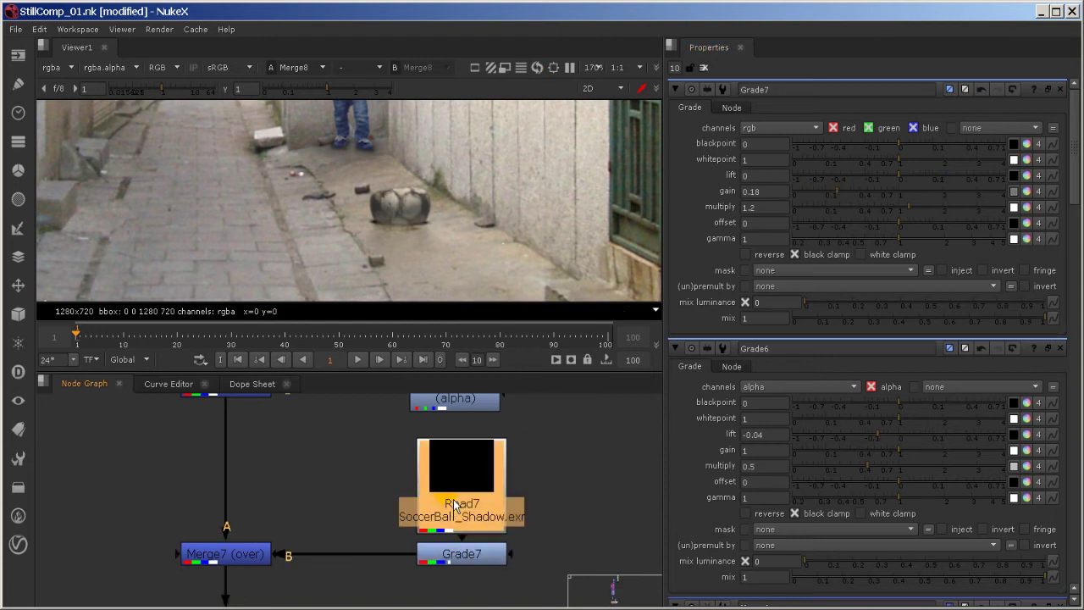
key("d")
key("d")
key("1")
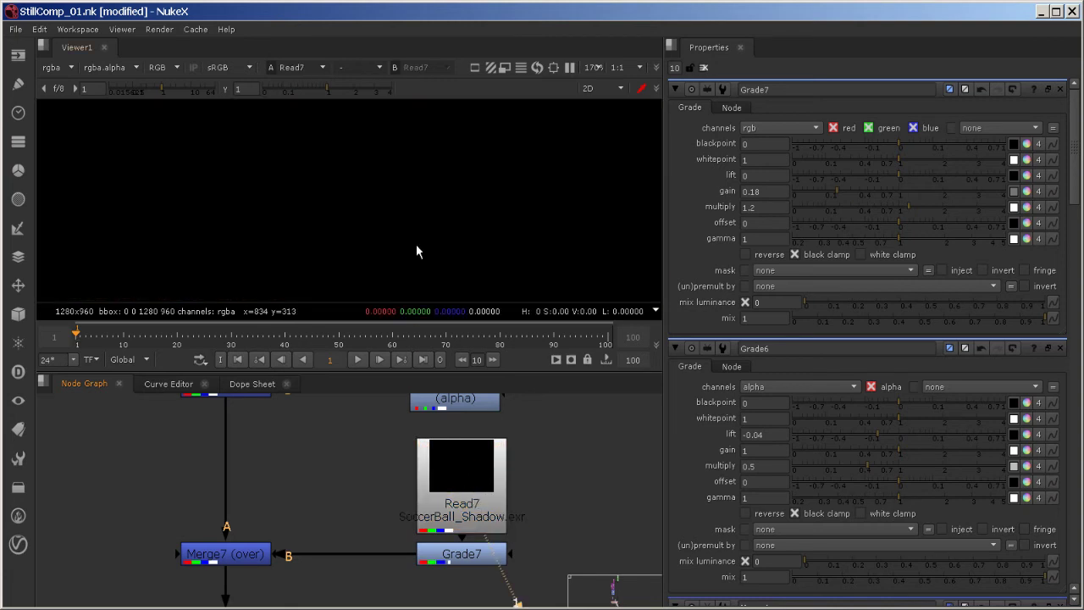
key("a")
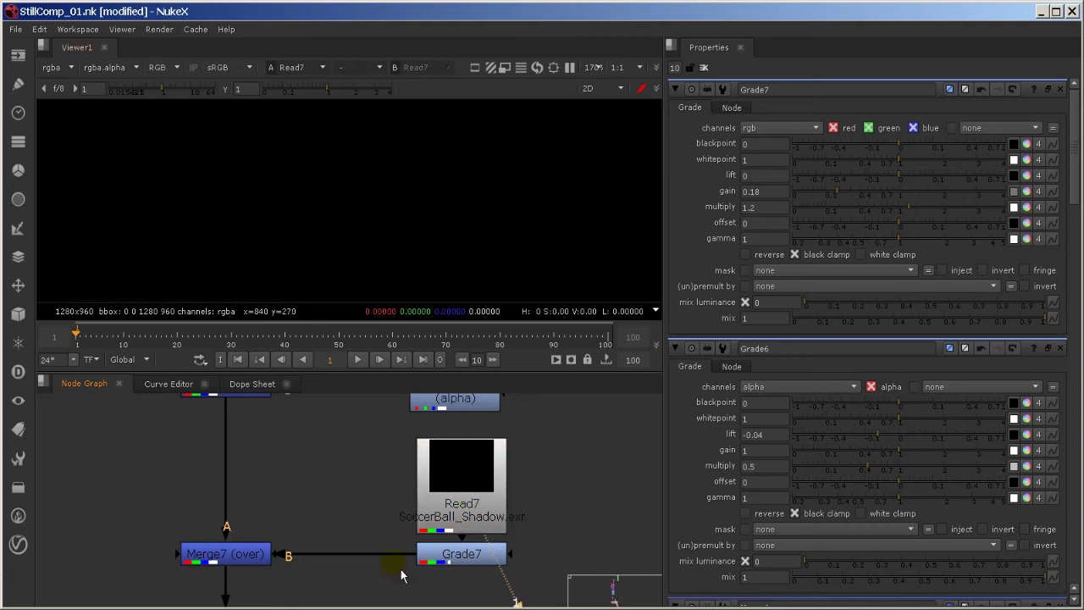
Insert a Premult node after Grade7 and align it with Merge7
middle_click_drag(381, 561, 376, 523)
left_click(459, 525)
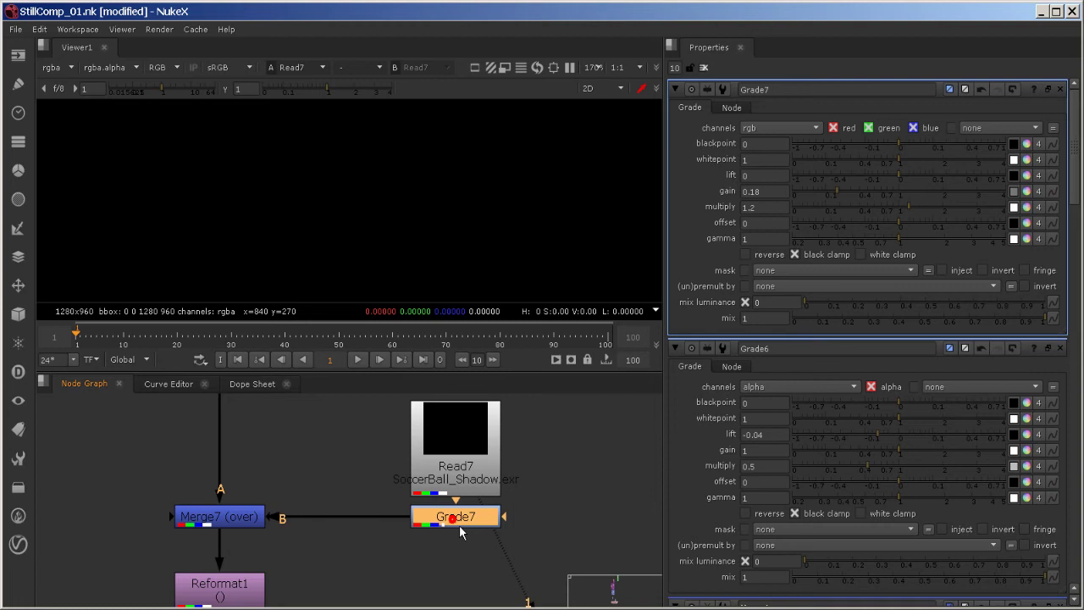
key("Tab")
type("premult")
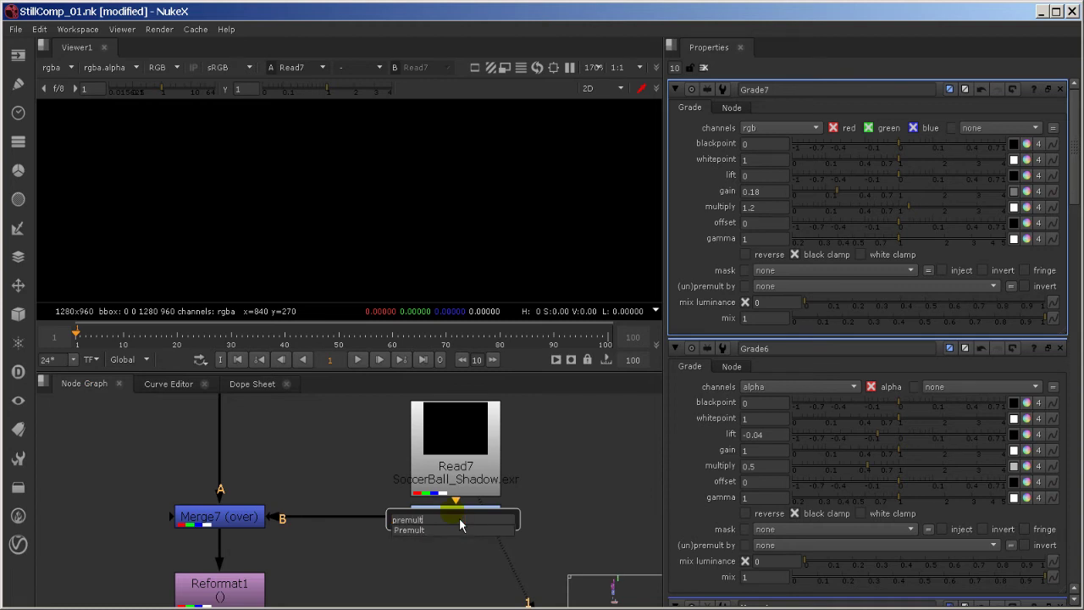
key("Return")
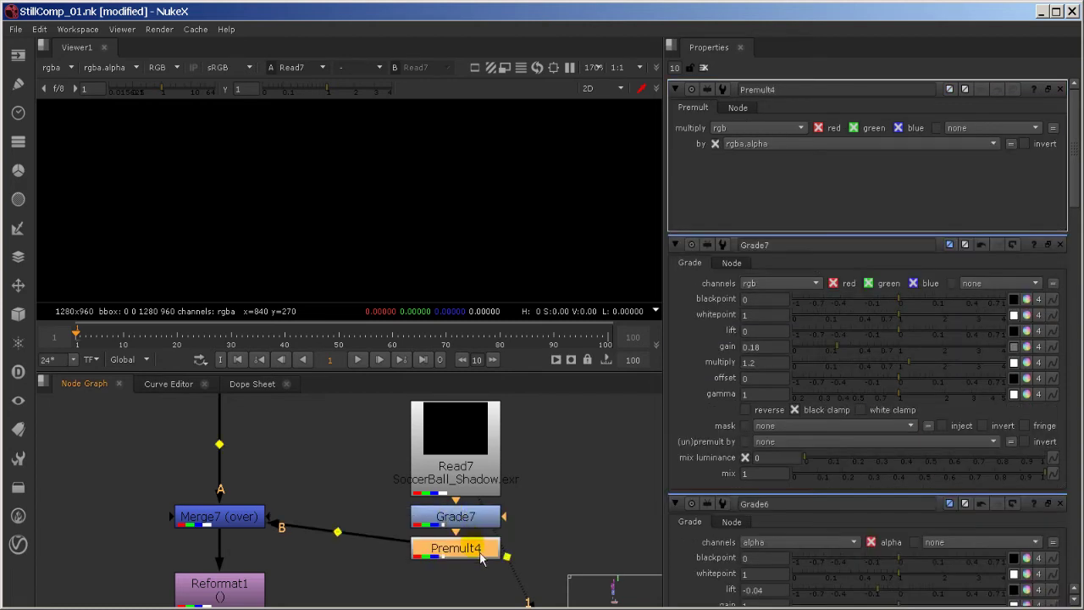
left_click_drag(475, 547, 476, 531, "ctrl")
Show the Merge8 composite in the viewer
middle_click_drag(461, 541, 440, 406)
middle_click_drag(488, 522, 147, 421)
left_click(385, 475)
key("1")
Set Grade7's multiply and gain to 2.42, whitepoint to 2.46 and lift to 0.3
middle_click_drag(373, 440, 463, 540)
left_click(377, 547)
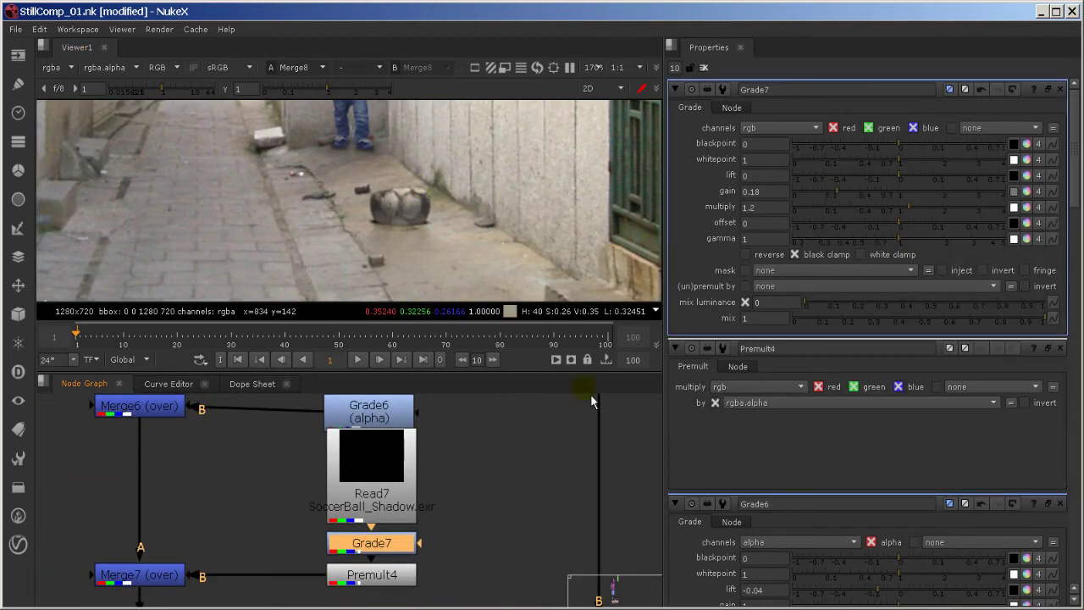
mouse_move(883, 210)
left_mouse_down()
mouse_move(826, 212)
mouse_move(957, 210)
left_mouse_up()
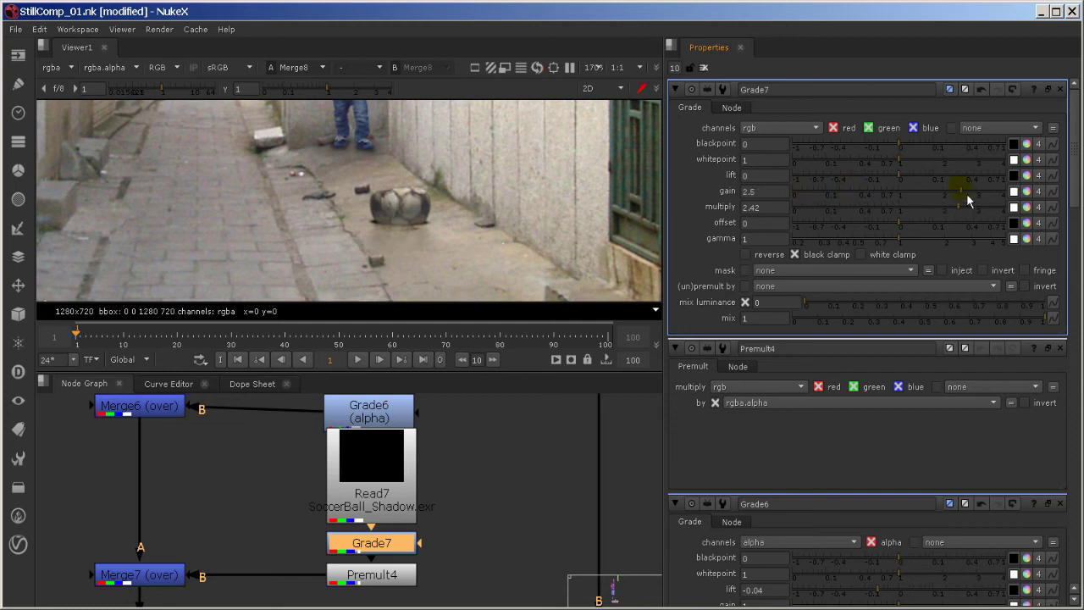
left_click_drag(954, 172, 959, 172)
left_click_drag(905, 180, 964, 181)
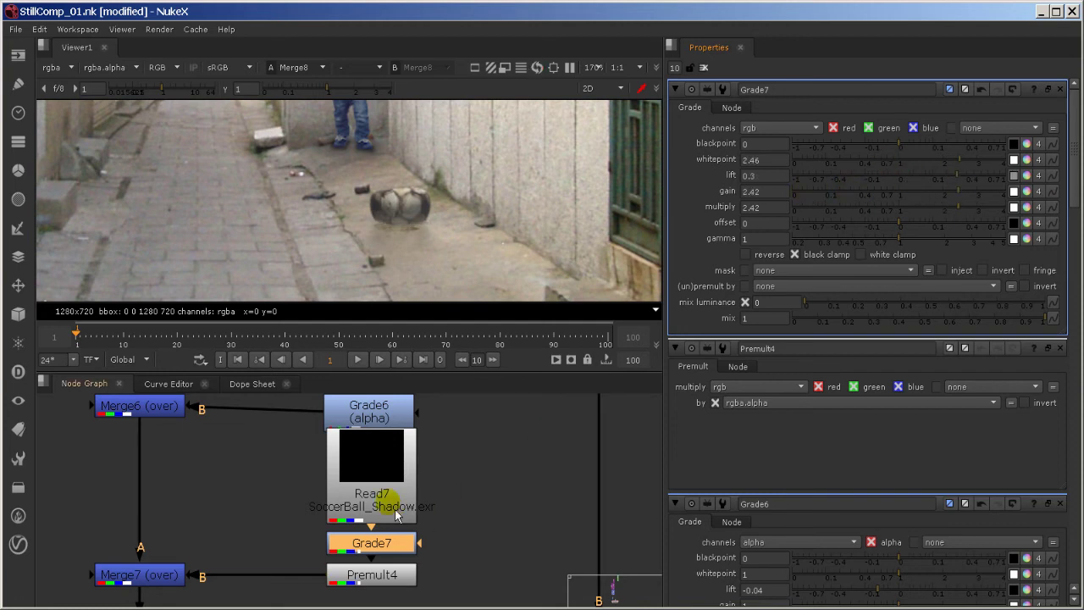
Delete Grade7 and insert a fresh Grade node between the SoccerBall_Shadow read and Premult4
left_click_drag(397, 498, 480, 494)
left_click_drag(374, 546, 323, 518)
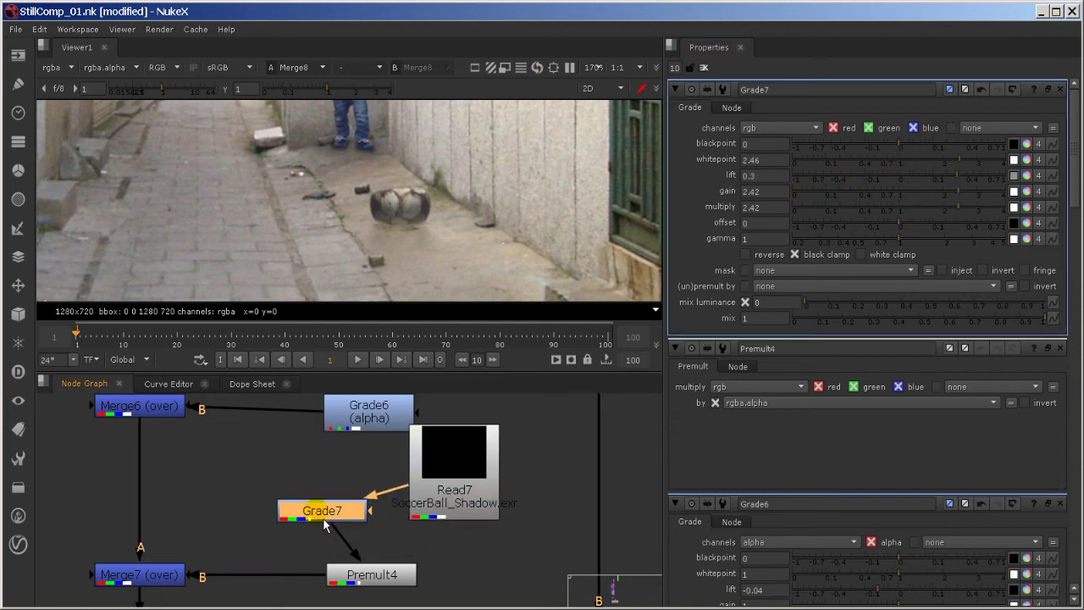
key("Delete")
left_click_drag(452, 509, 369, 508)
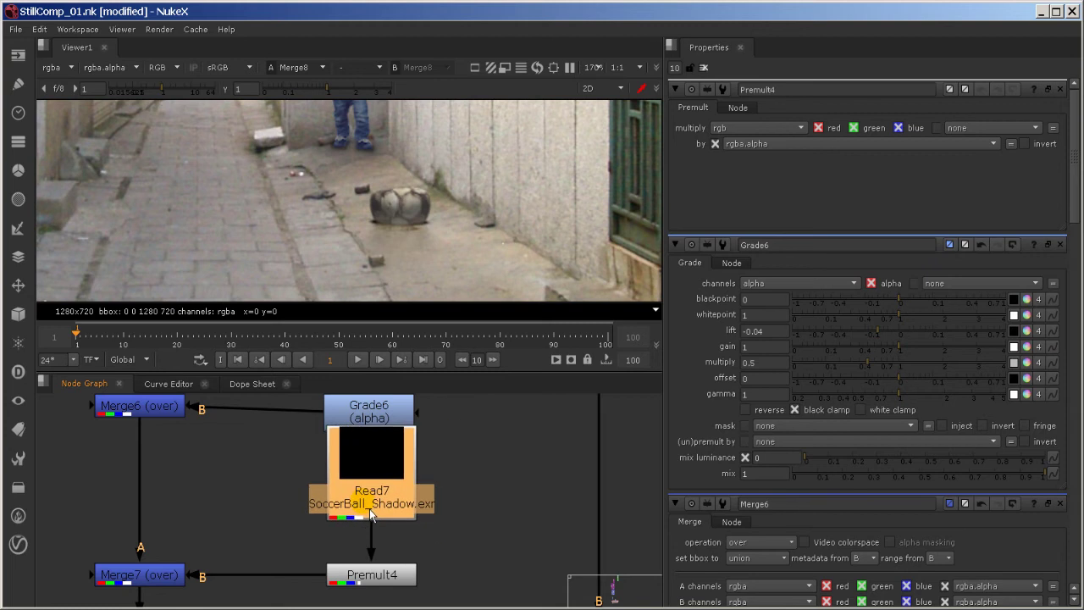
key("g")
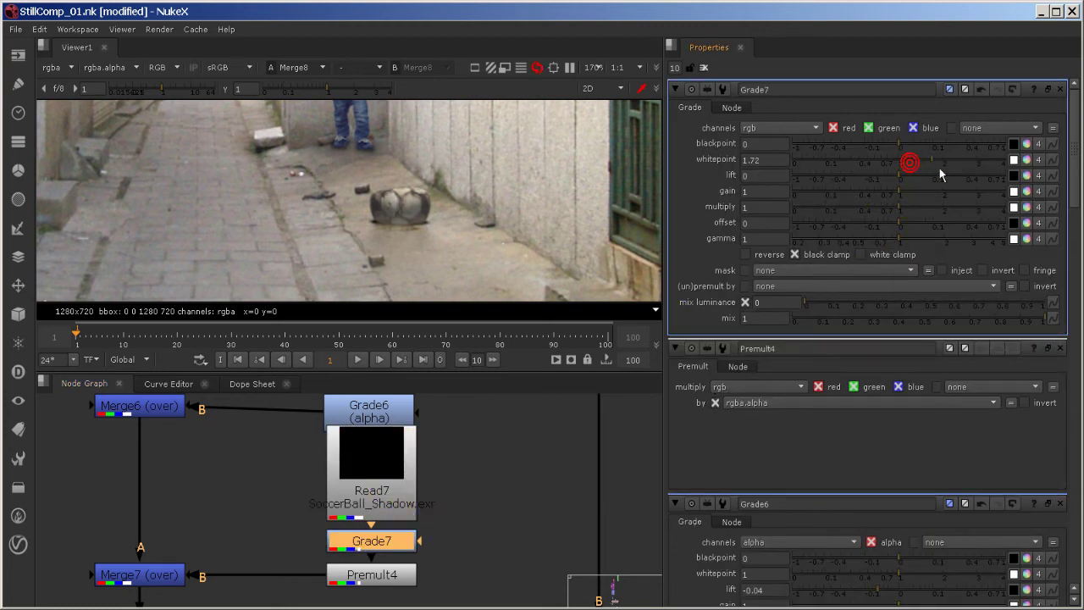
Undo a trial whitepoint change on the new Grade7 and set its channels to alpha
left_click_drag(907, 164, 955, 174)
key("ctrl+z")
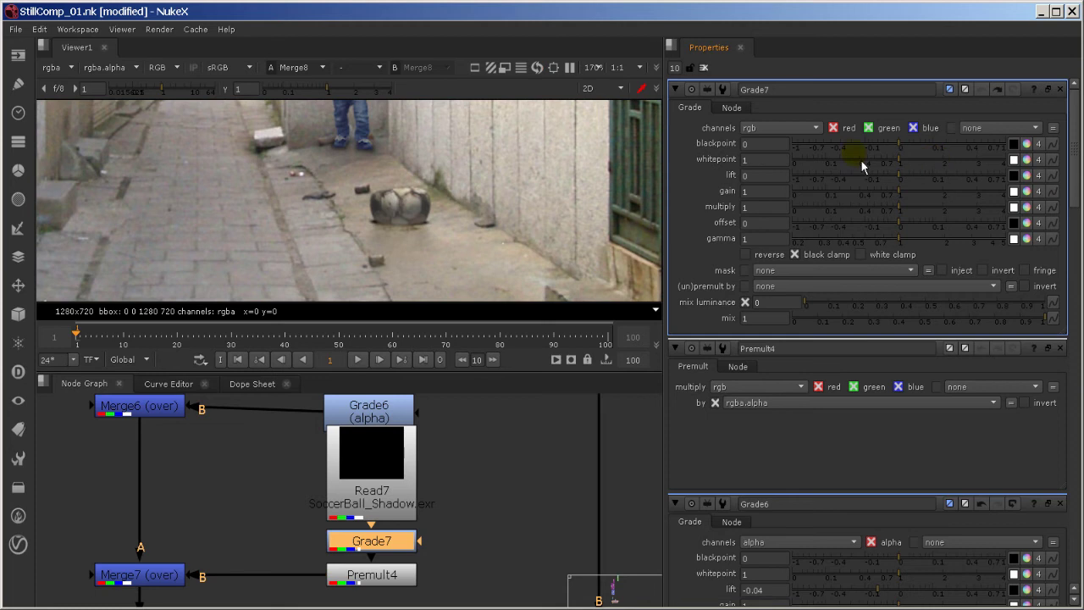
left_click(798, 130)
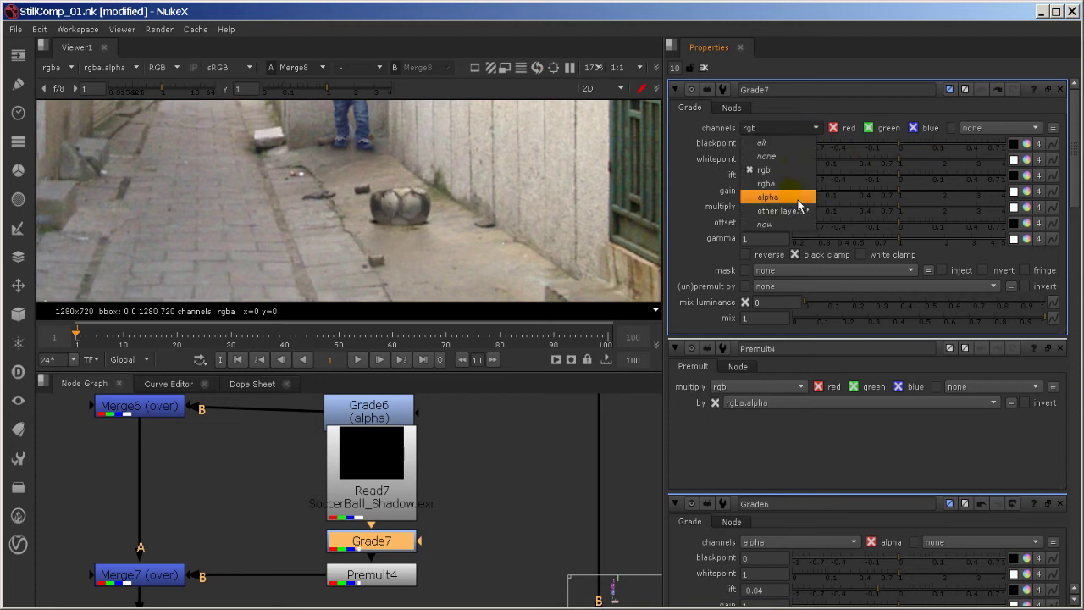
left_click(799, 203)
Try different lift values on Grade7's alpha and reset the lift to 0
left_click_drag(895, 182, 959, 184)
key("ctrl+z")
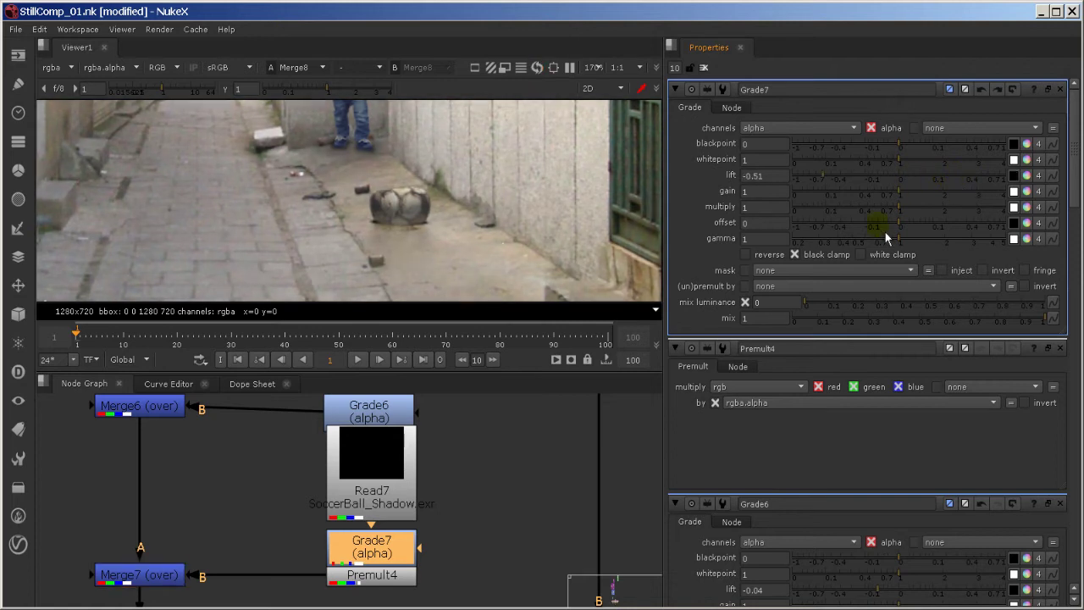
left_click(776, 176)
type("0")
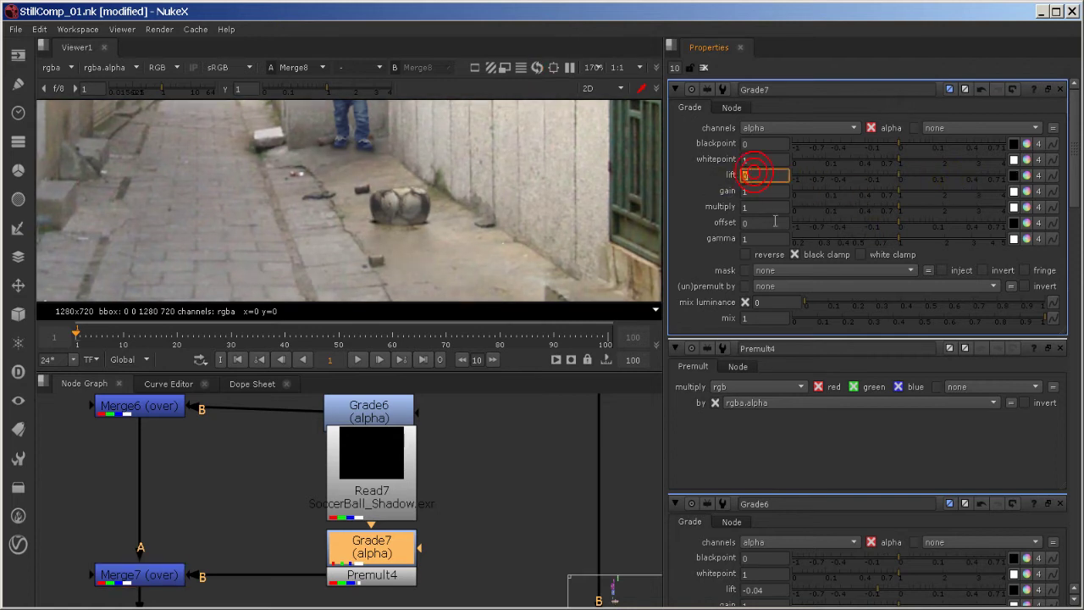
left_click(808, 286)
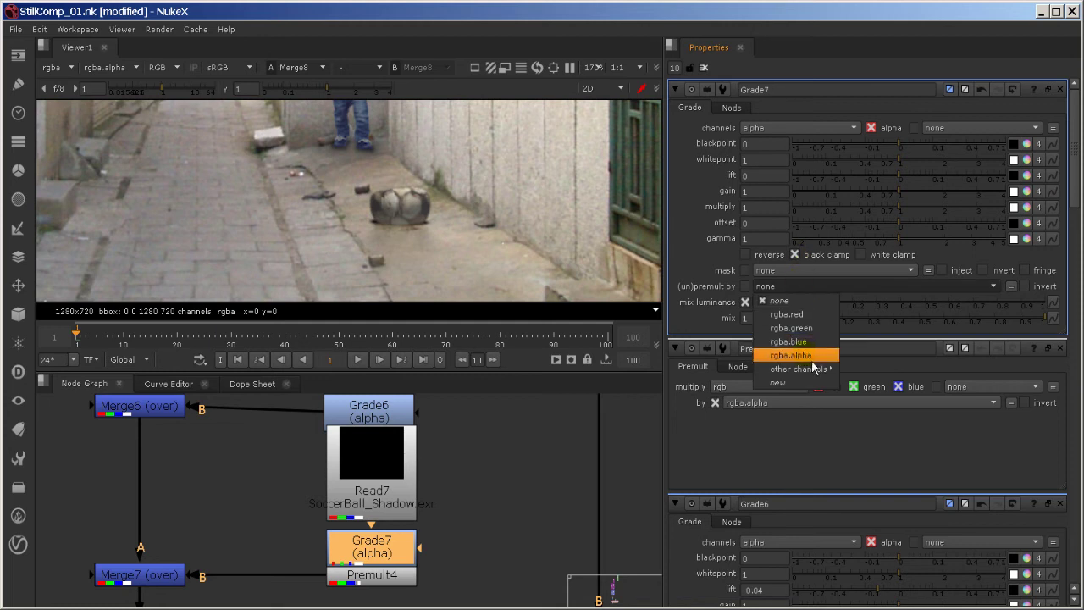
mouse_move(813, 368)
left_click(465, 530)
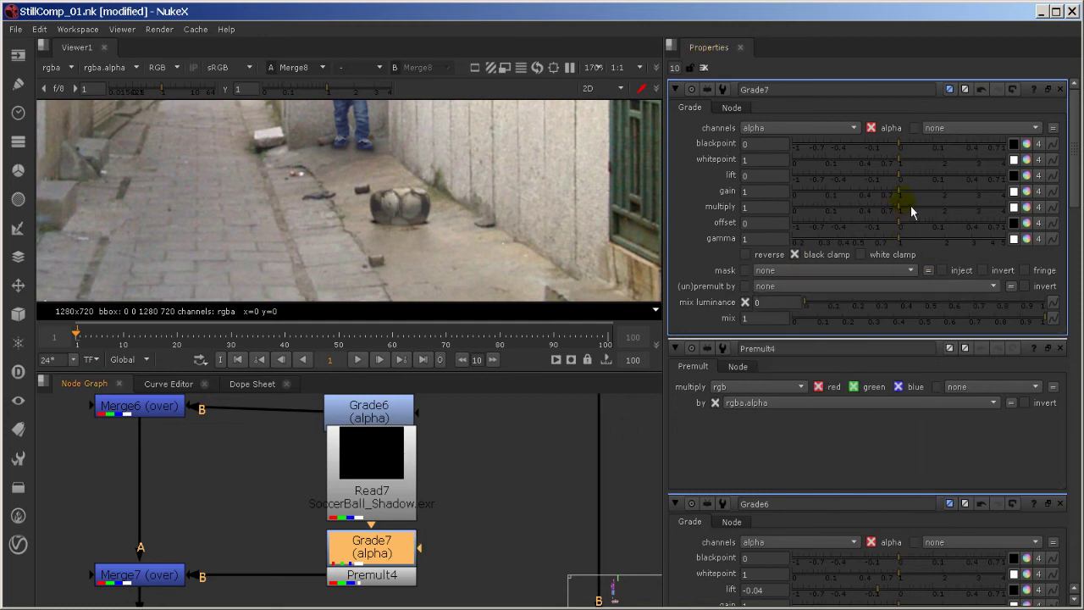
Set Grade7's multiply to 0.74 to soften the ball's shadow and check the full composite
mouse_move(896, 211)
left_mouse_down()
mouse_move(920, 213)
mouse_move(899, 211)
left_mouse_up()
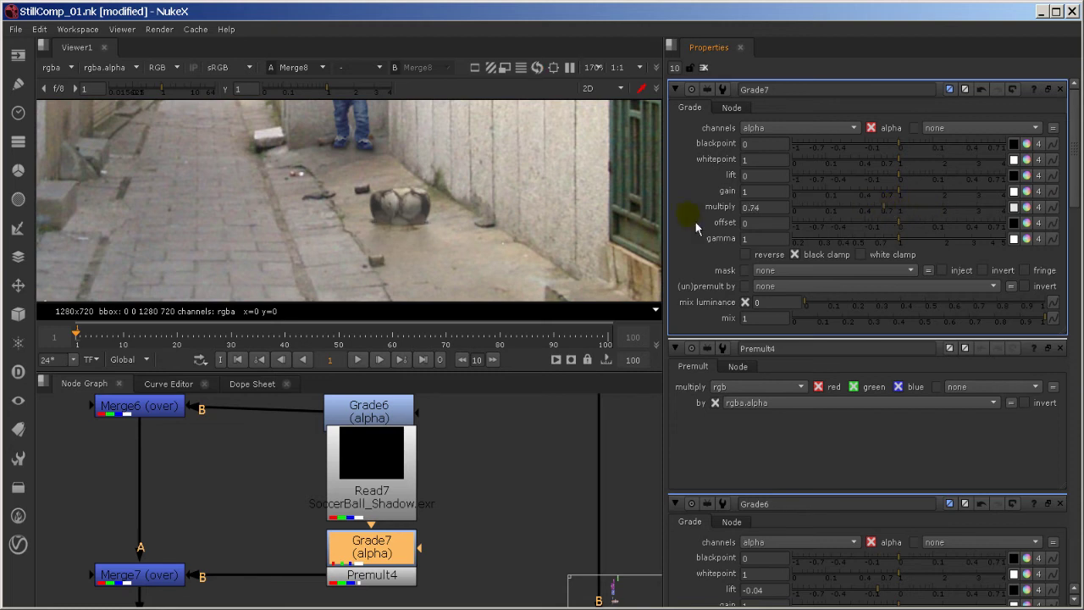
scroll(593, 218, "down", 5)
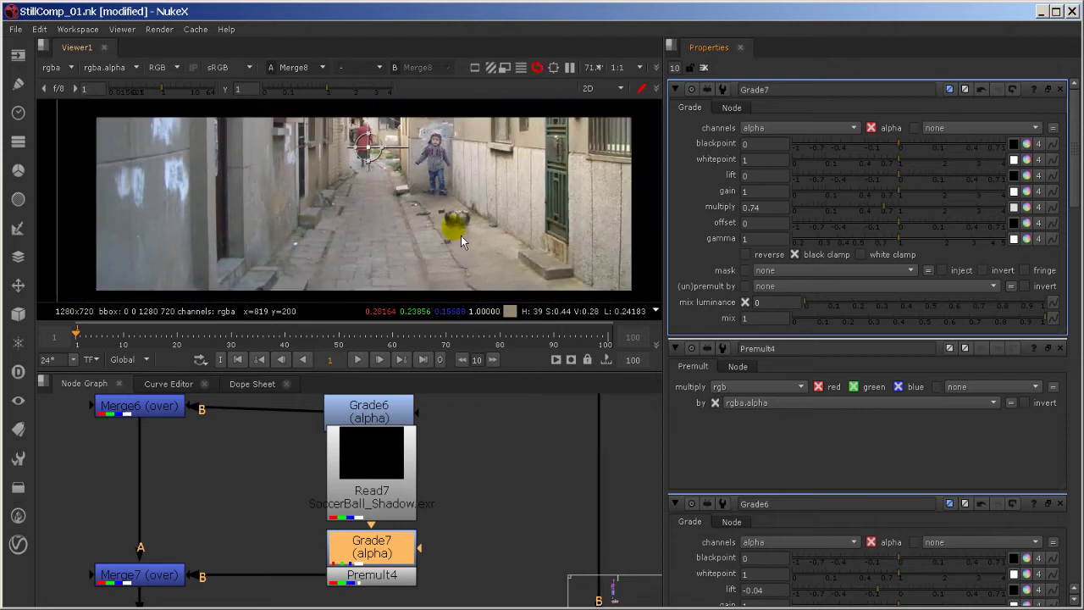
key("p")
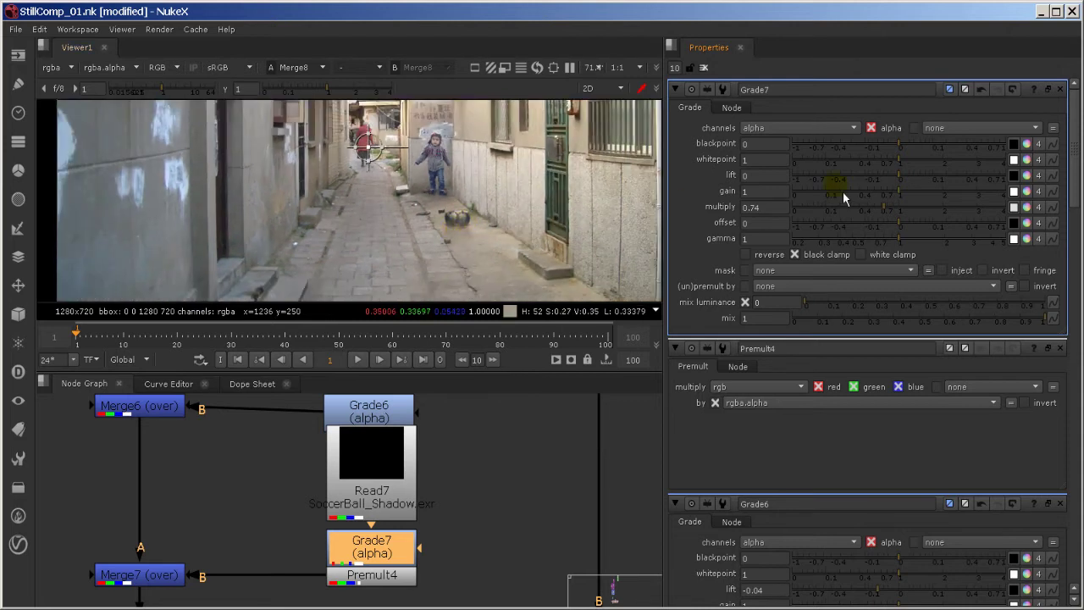
Disable and re-enable the SoccerBall_Shadow read to compare the composite with and without the graded shadow
left_click(406, 490)
key("d")
key("d")
key("d")
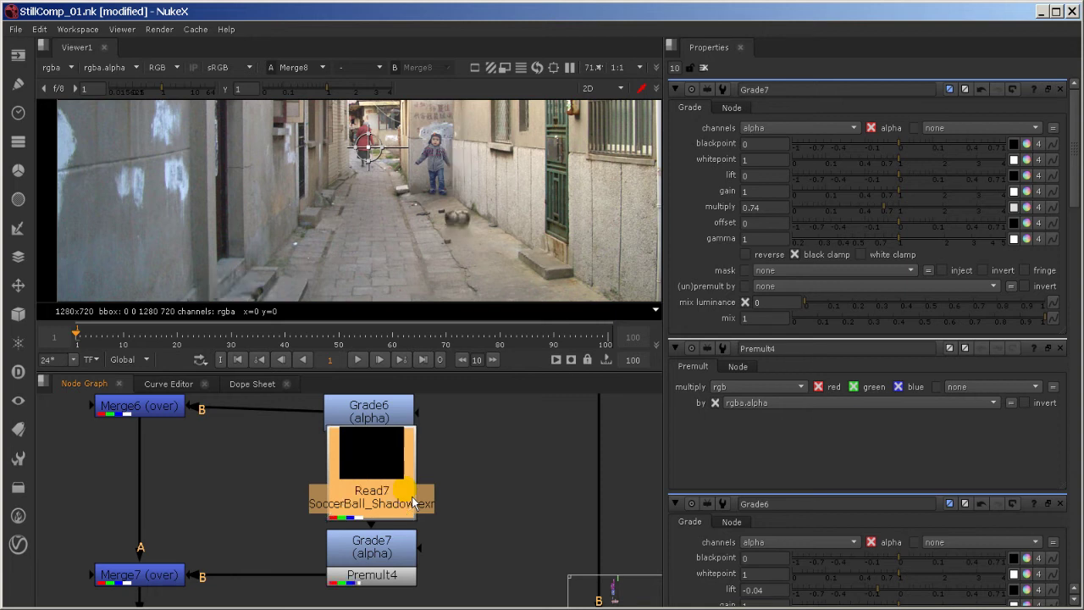
Toggle the SoccerBall_Shadow read, Premult4 and Merge7 off and on to compare the composite with and without each
left_click(405, 545)
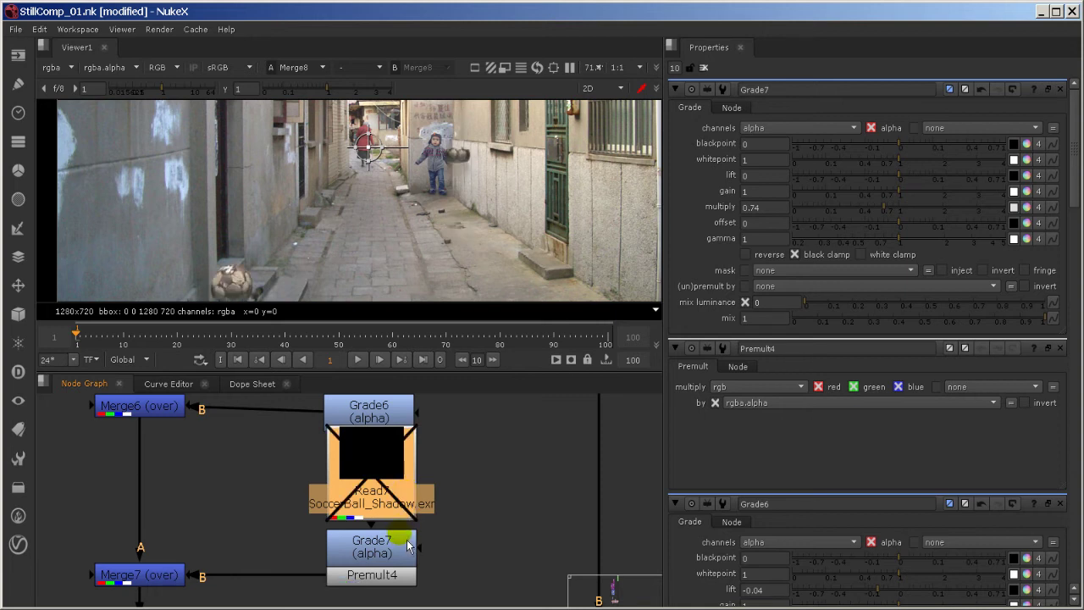
key("d")
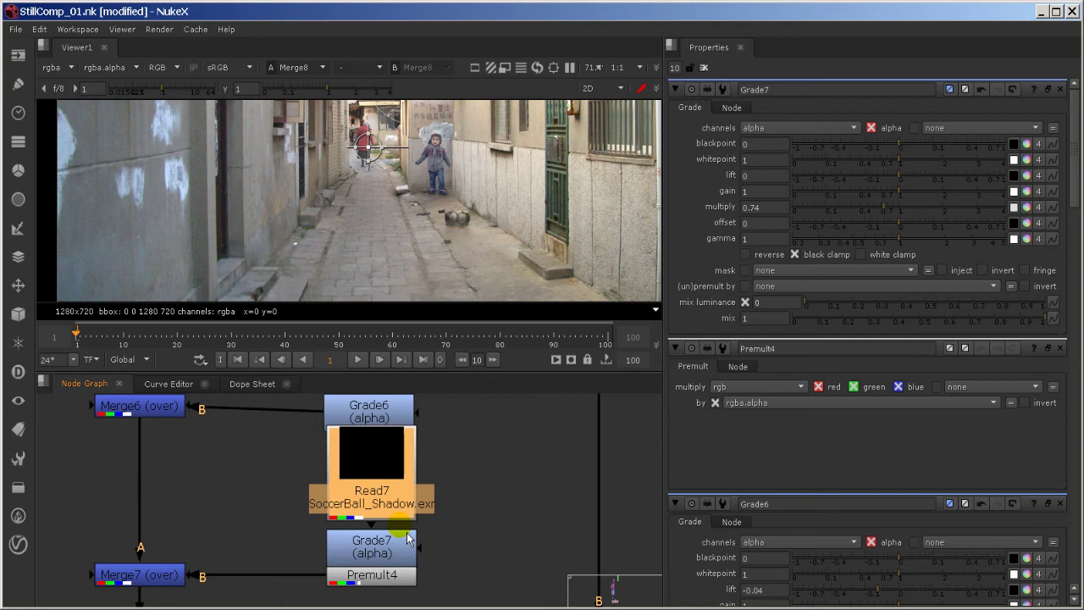
left_click(407, 533)
left_click(405, 581)
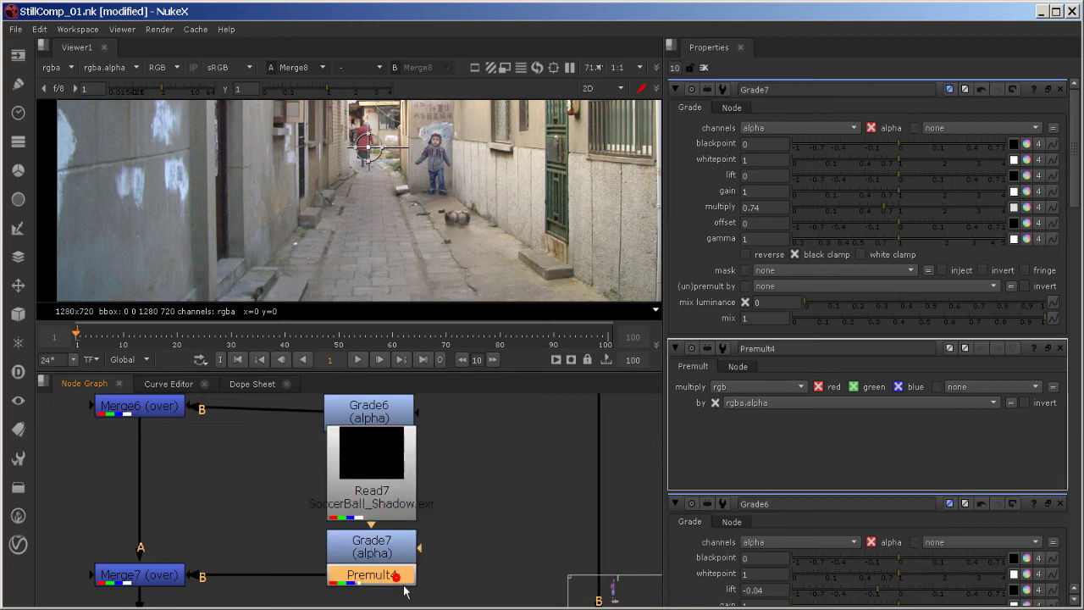
key("d")
key("d")
left_click(169, 577)
key("d")
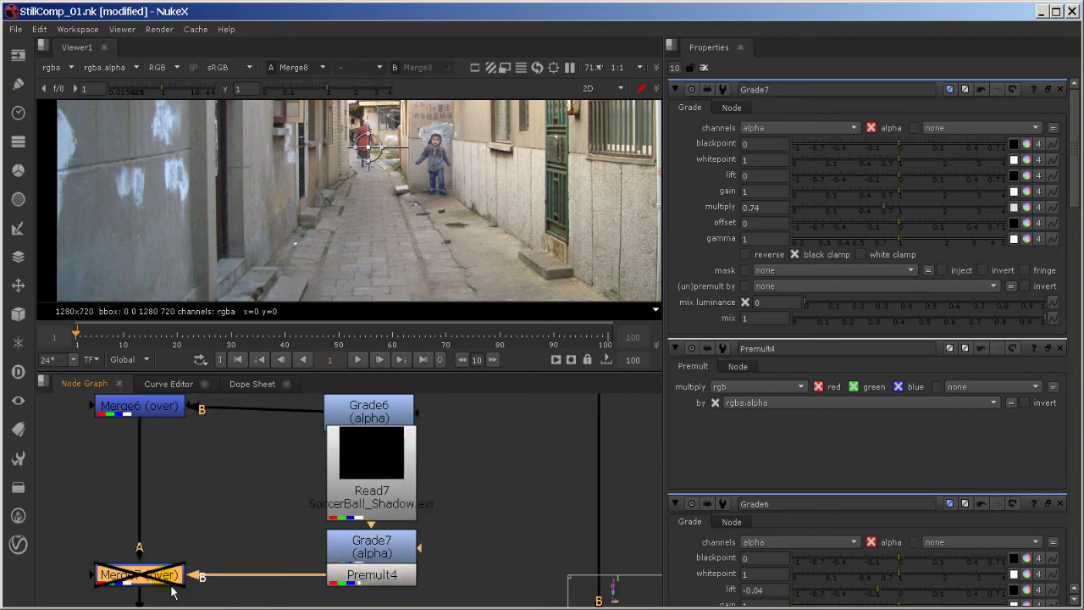
key("d")
key("d")
key("d")
Move Merge6 and its upstream nodes up to separate the reflection branch from the shadow branch in the node graph
left_click(274, 531)
scroll(275, 528, "down", 3)
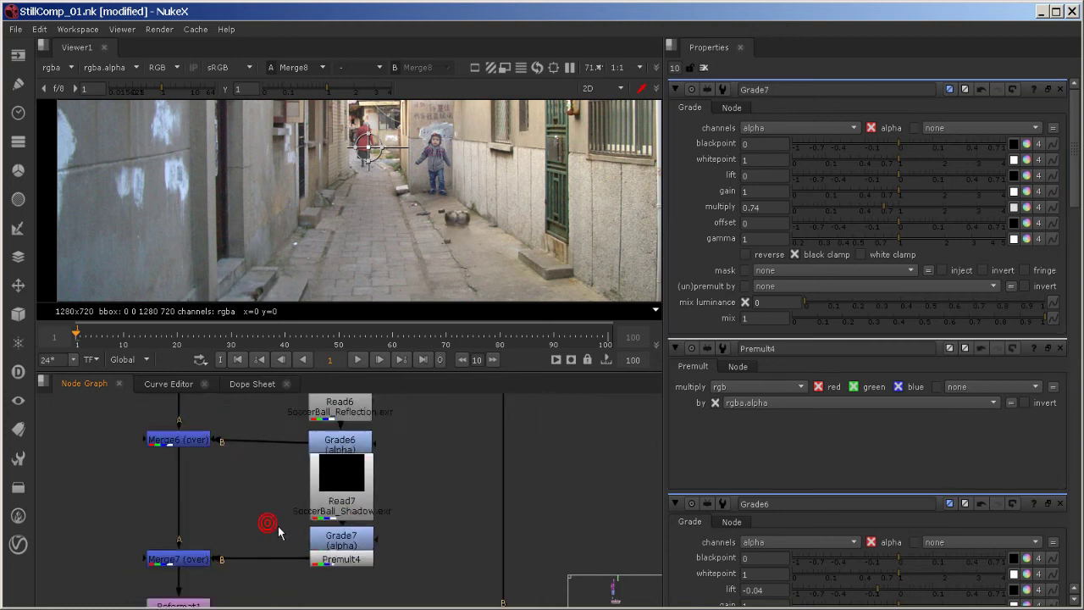
left_click_drag(215, 454, 215, 428, "ctrl")
left_click(224, 439)
middle_click_drag(286, 581, 360, 474)
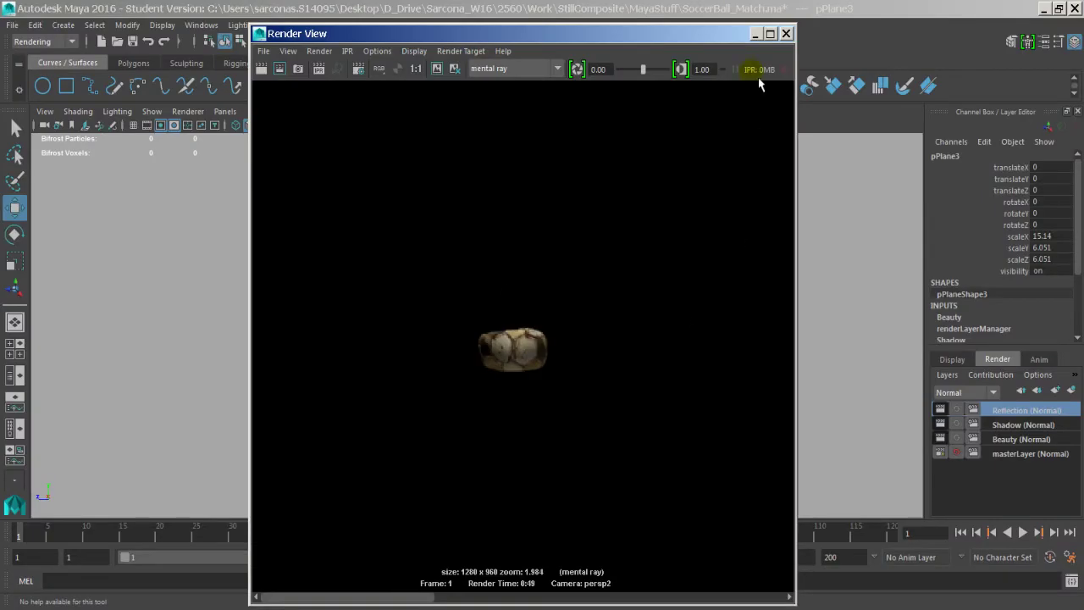
Close the Render View in Maya and save the SoccerBall_Match.ma scene
left_click(787, 33)
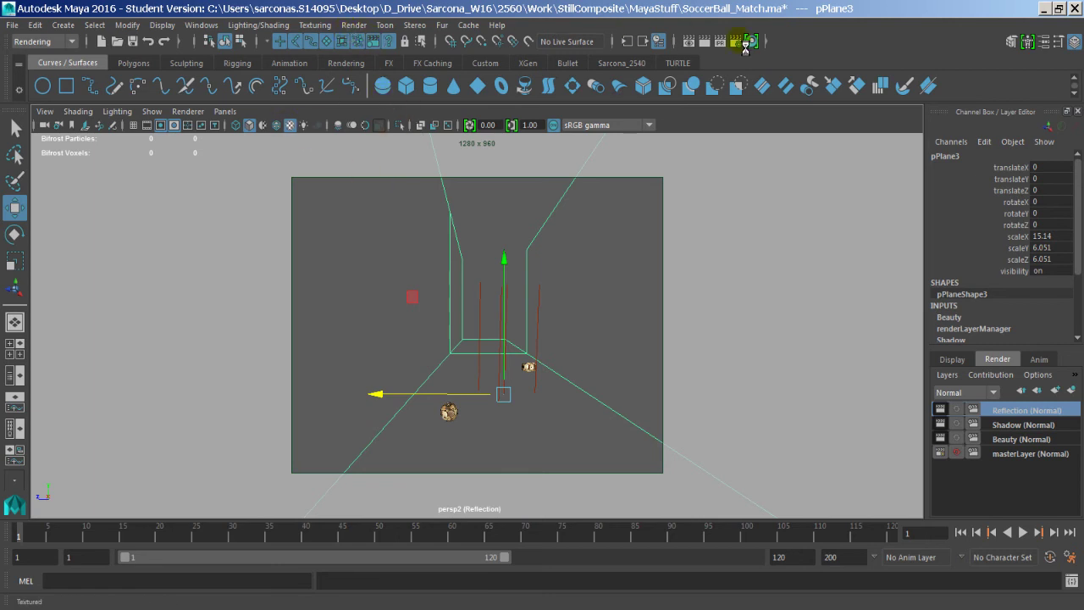
key("ctrl+s")
key("Return")
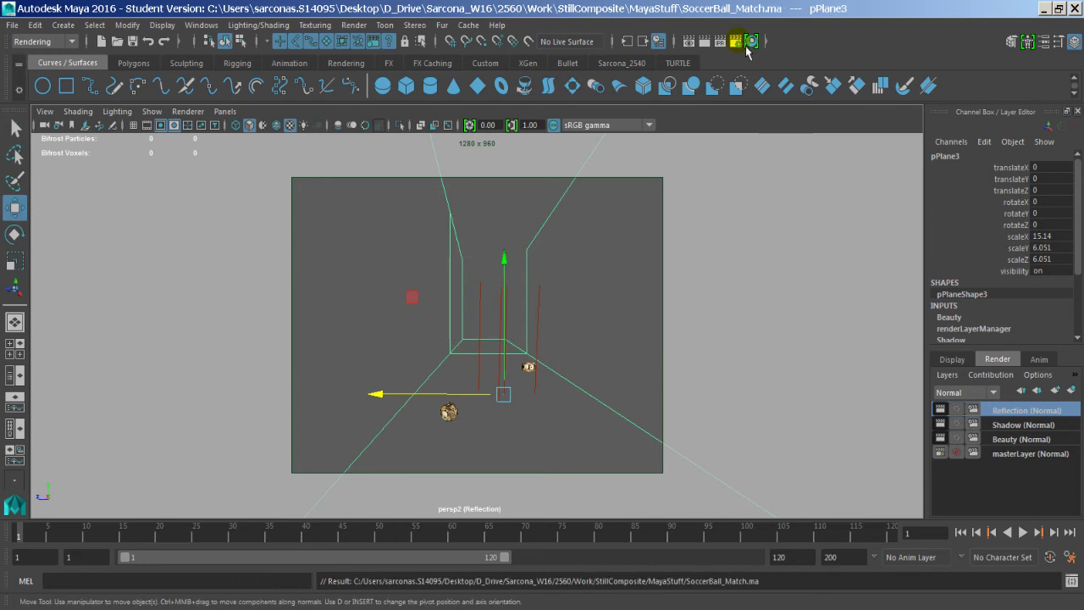
Set the renderable camera to persp2 in the Reflection layer's common render settings
left_click(743, 40)
left_click(114, 161)
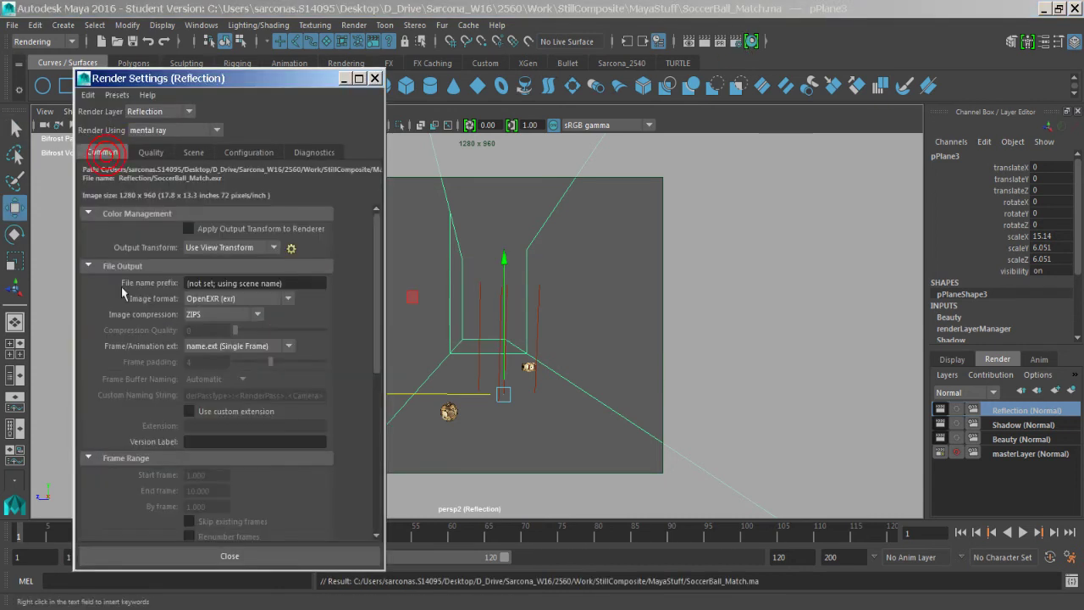
scroll(144, 356, "down", 5)
left_click(231, 347)
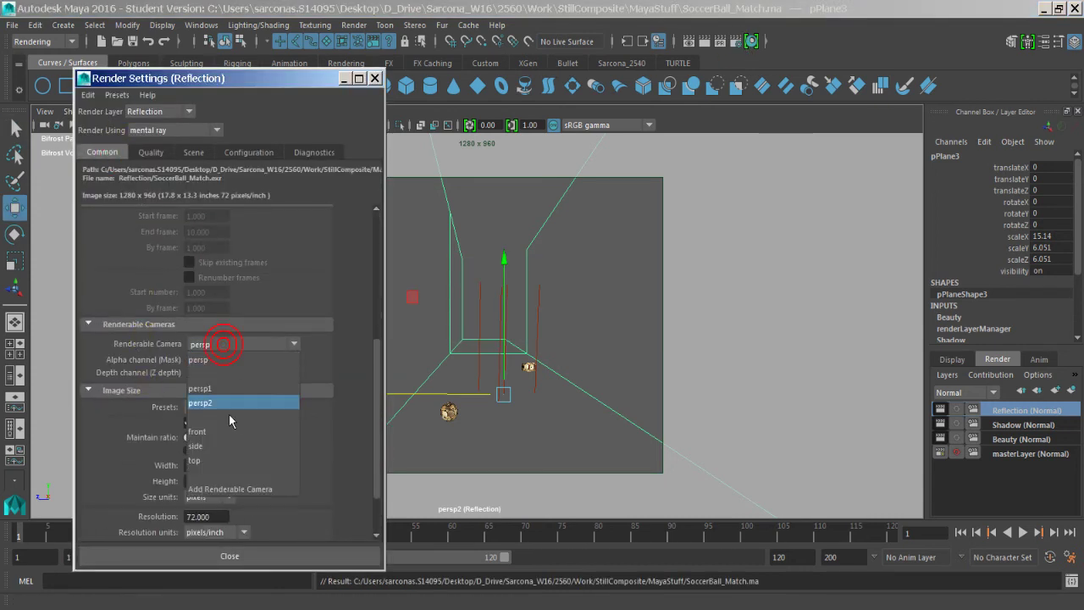
left_click(228, 413)
scroll(326, 382, "up", 3)
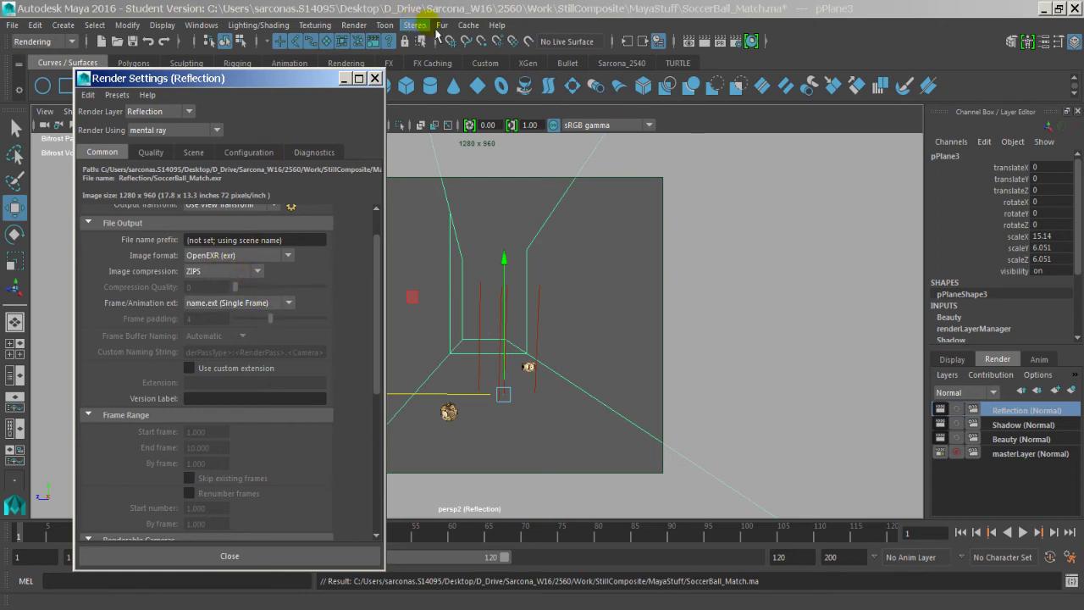
Start a batch render of the soccer ball scene, accepting the student version notice
left_click(354, 25)
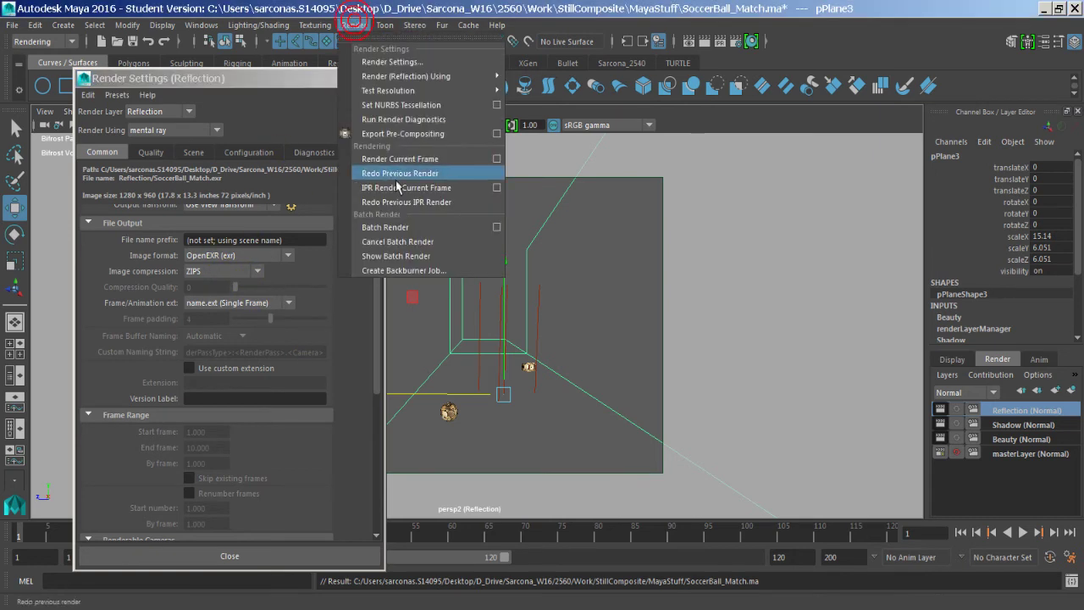
left_click(411, 228)
left_click(514, 326)
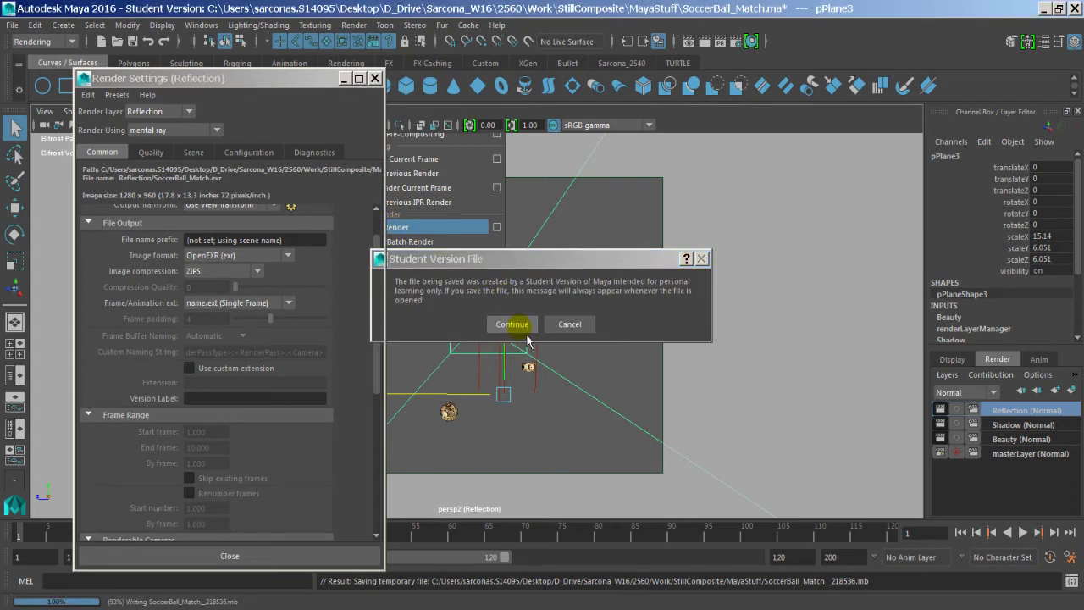
key("w")
Switch to NukeX and look over the soccer ball's reflection and shadow nodes
key("alt+Tab")
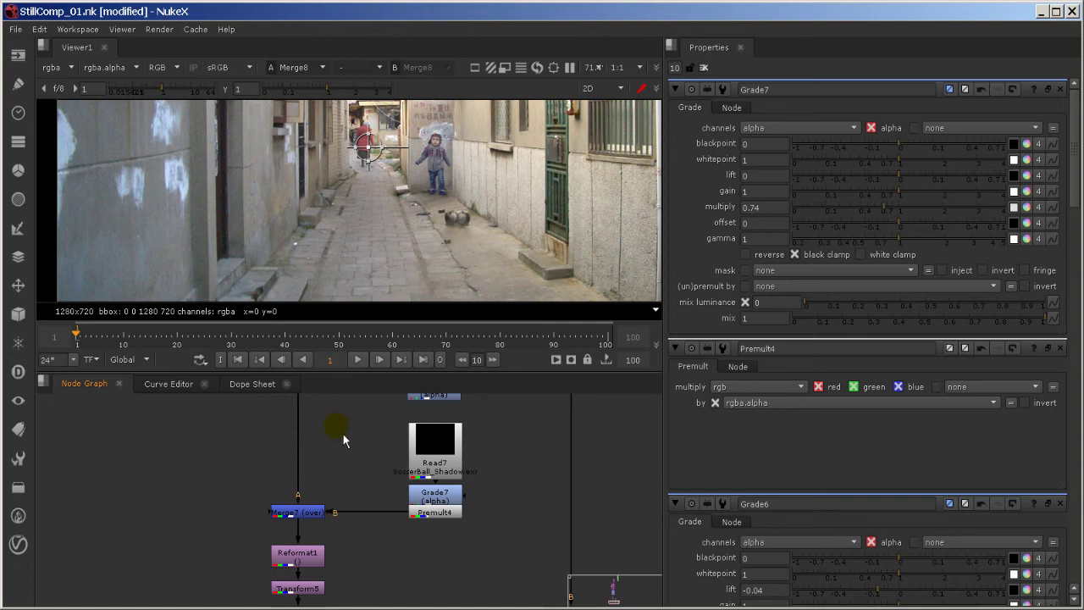
middle_click_drag(345, 440, 343, 506)
middle_click_drag(344, 479, 340, 527)
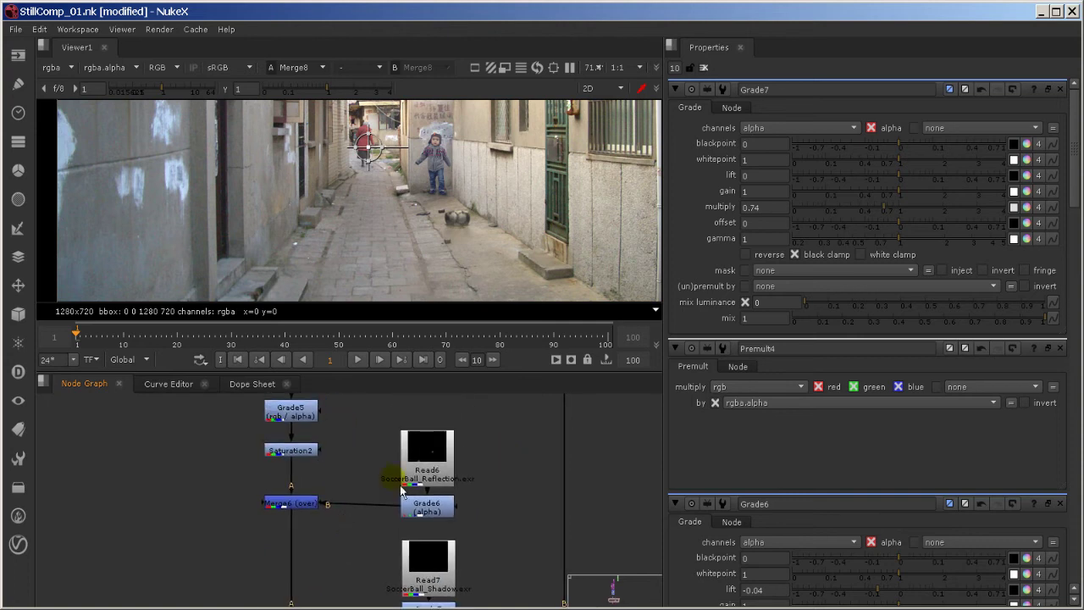
Switch back to Maya, close the Render View and review the Reflection, Shadow and Beauty render layers
key("alt+Tab")
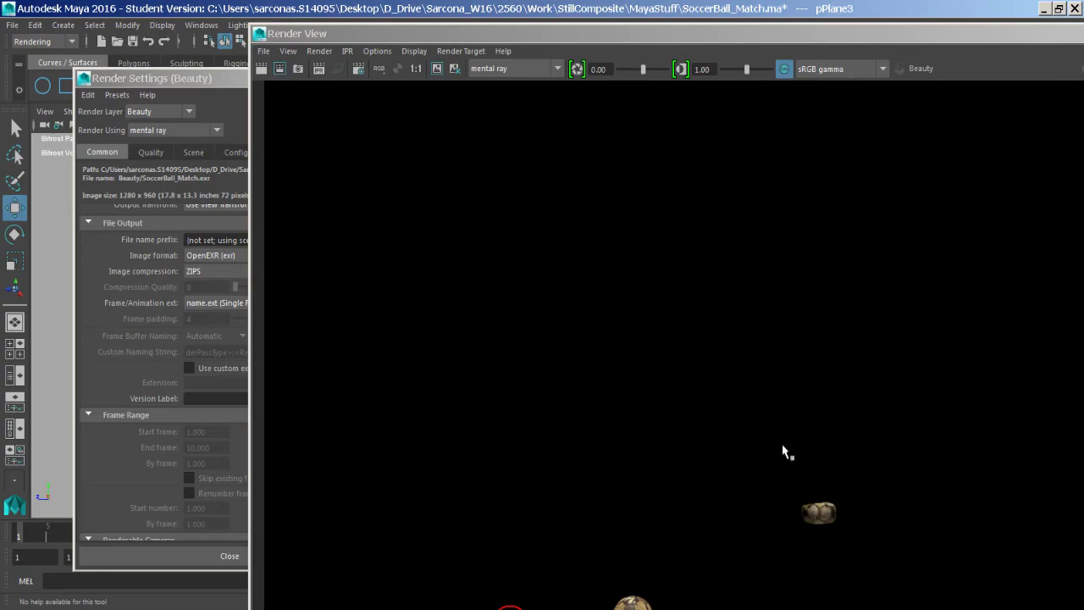
left_click(260, 34)
left_click(262, 35)
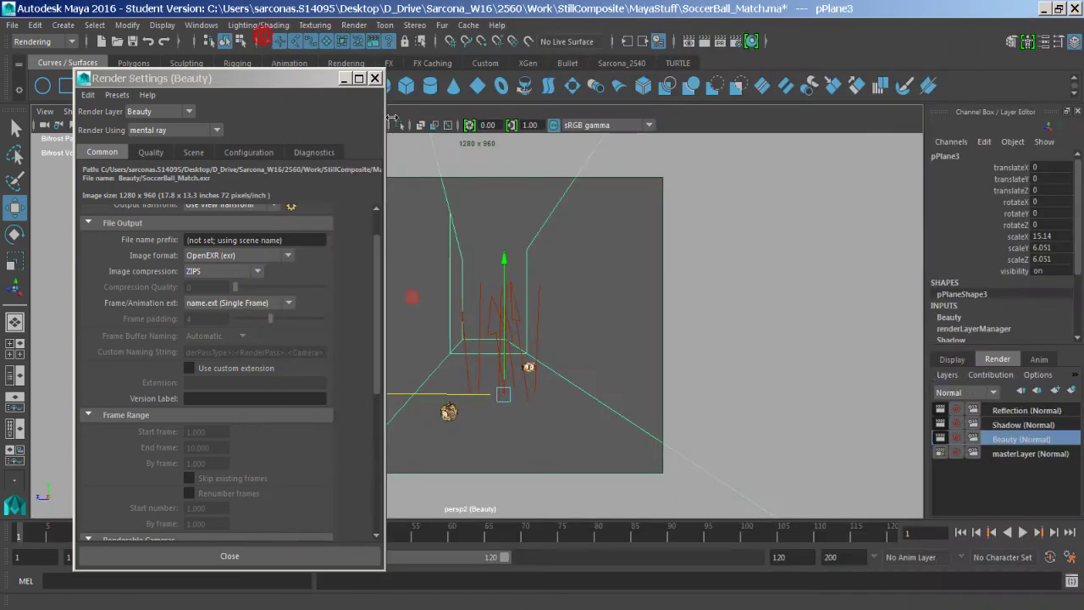
left_click(1012, 411)
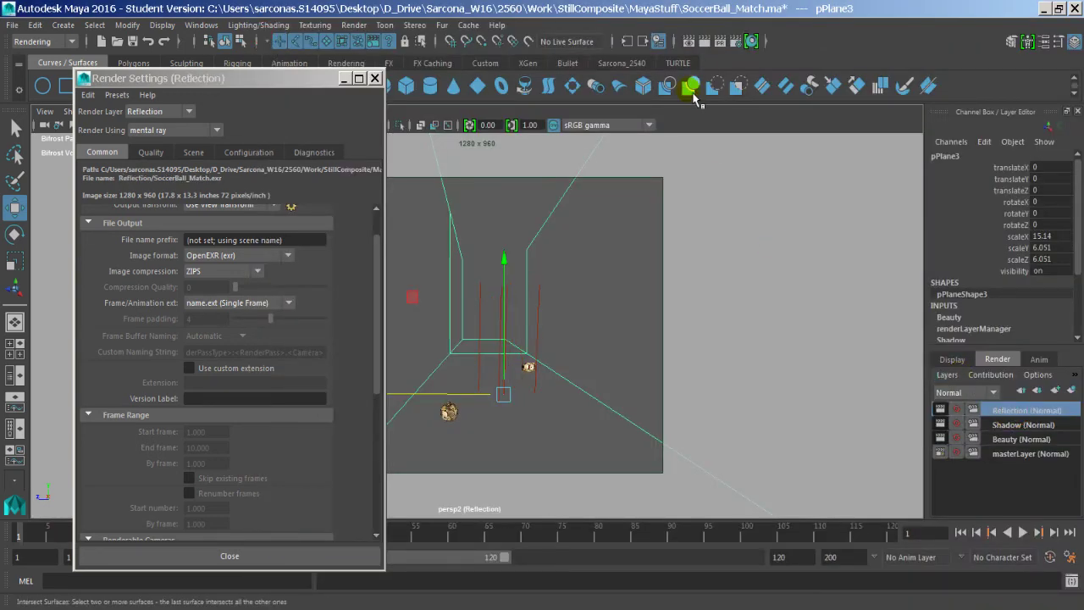
left_click(1013, 424)
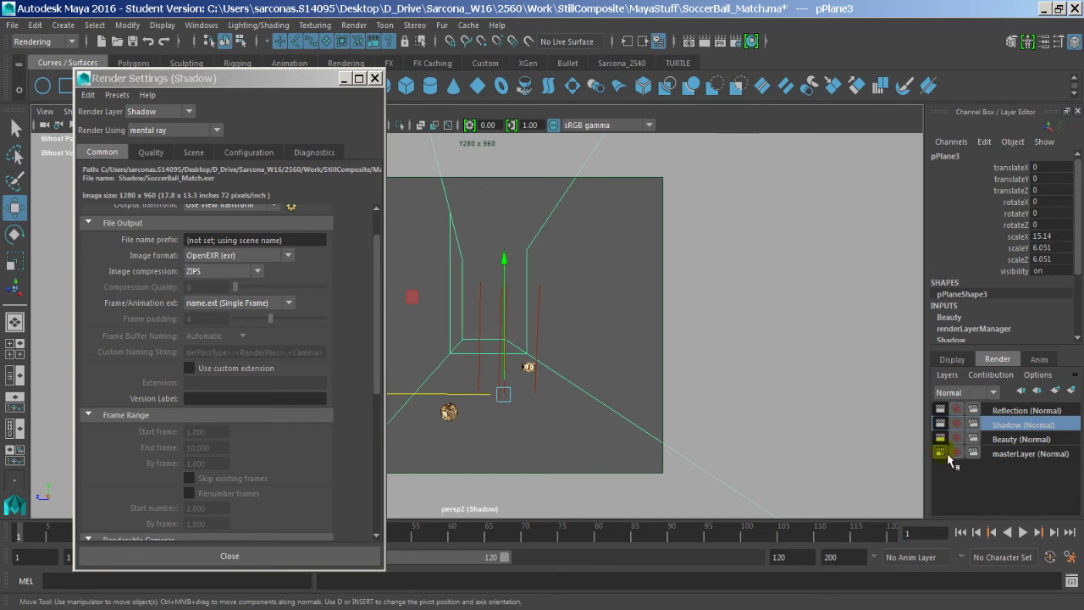
left_click(1008, 439)
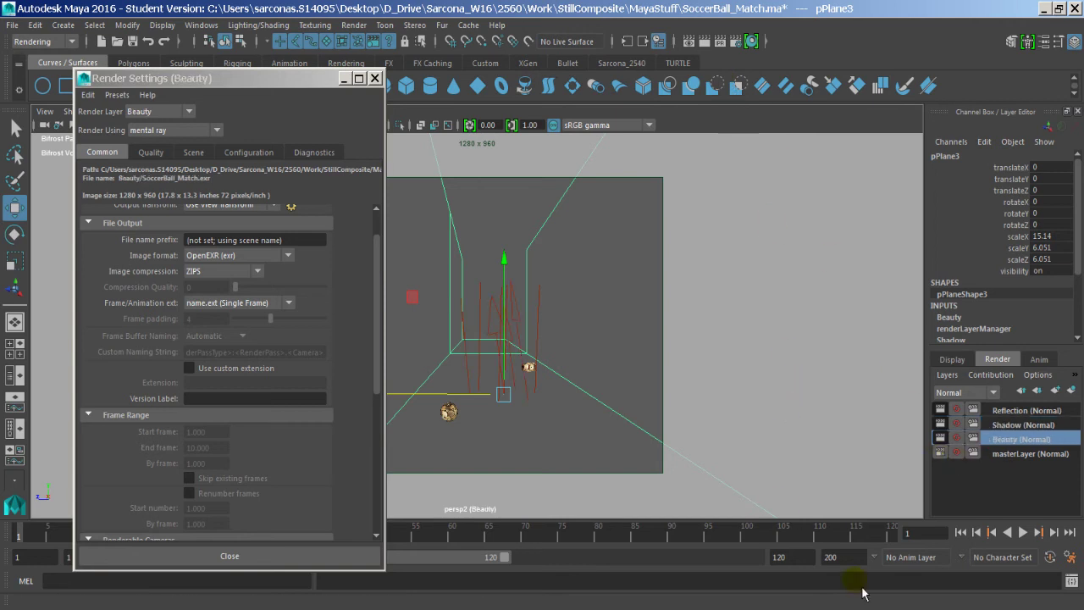
Switch to NukeX and reload the SoccerBall_Shadow, SoccerBall_Reflection and SoccerBall_Beauty read nodes
key("alt+Tab")
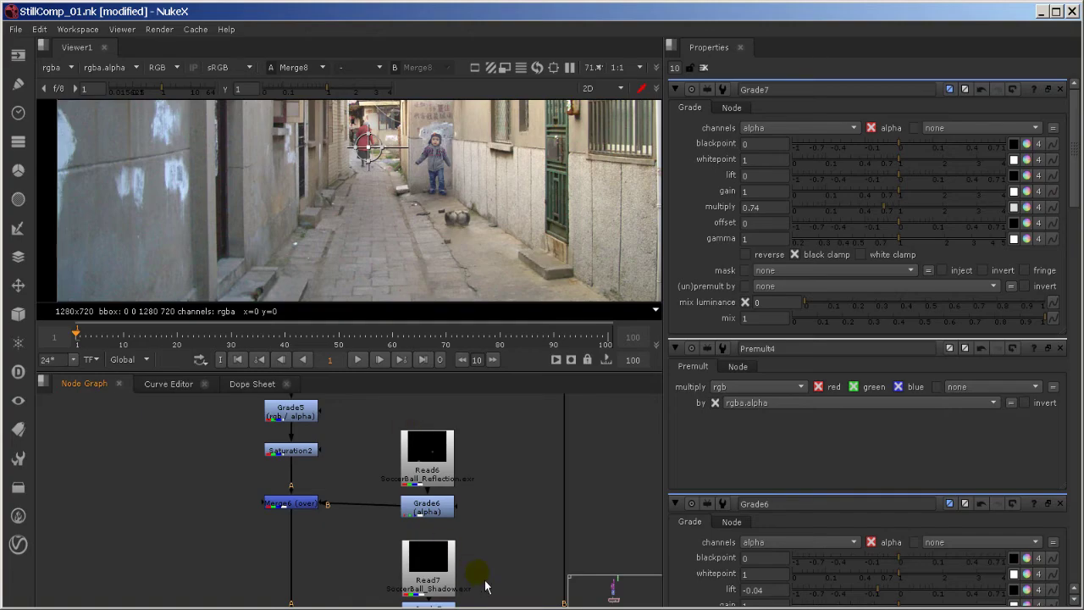
middle_click_drag(485, 607, 484, 566)
double_click(437, 523)
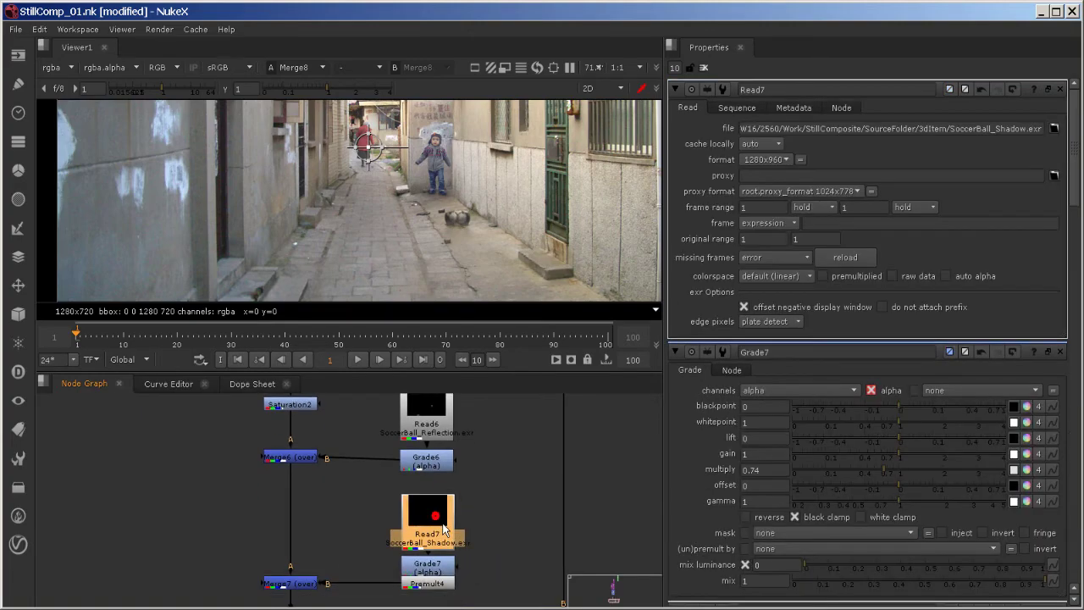
left_click(851, 259)
middle_click_drag(507, 421, 503, 477)
left_click(426, 467)
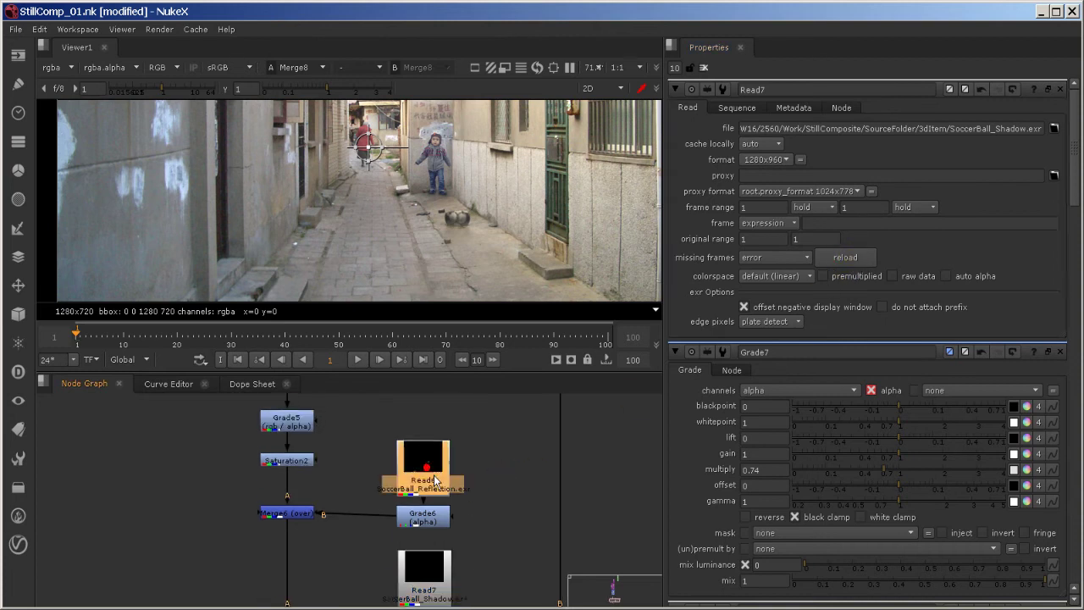
double_click(434, 479)
left_click(852, 259)
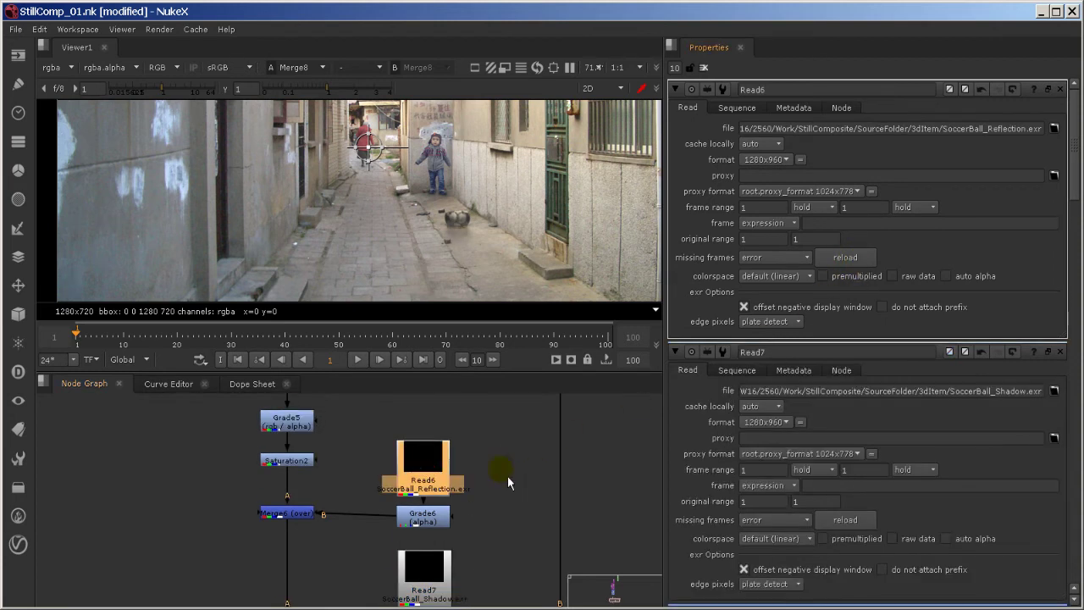
middle_click_drag(377, 394, 434, 506)
double_click(344, 467)
left_click(858, 256)
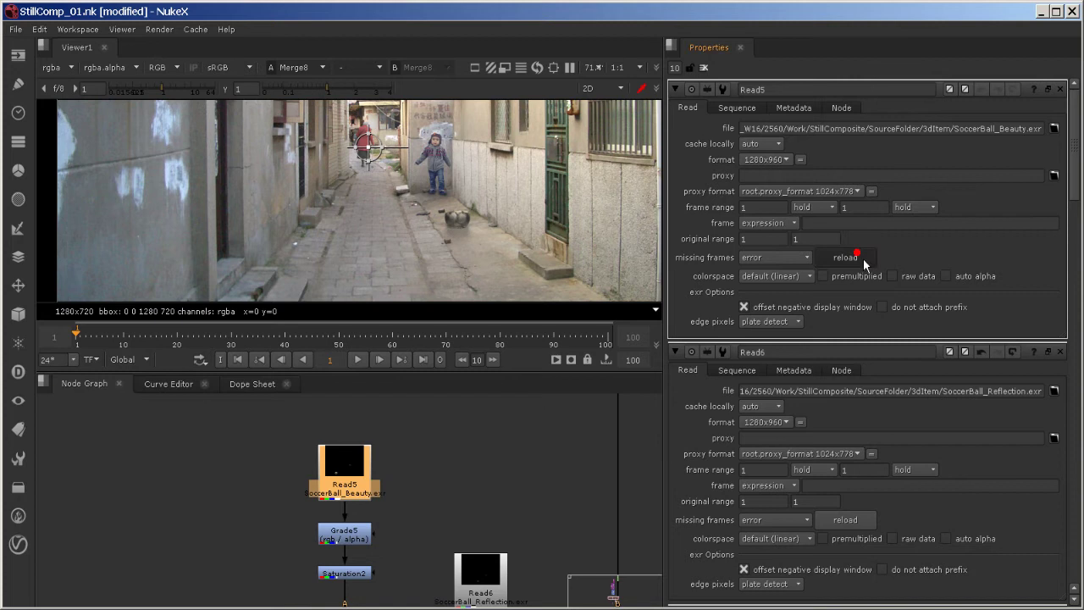
Set Grade6's multiply to 0.17 to weaken the soccer ball's reflection, judging it on the foreground ball
middle_click_drag(497, 249, 508, 195)
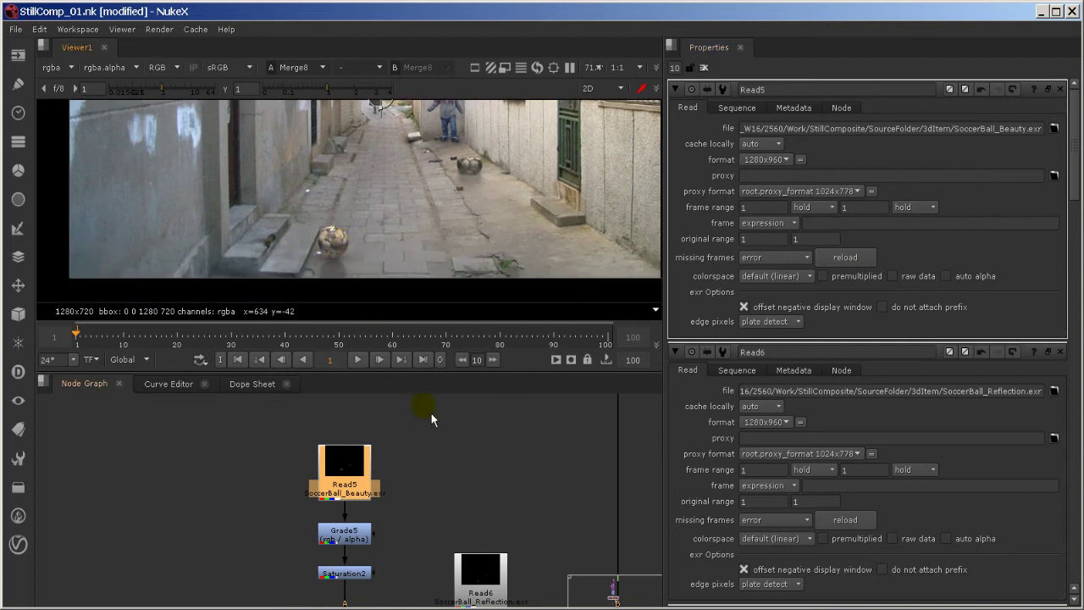
middle_click_drag(443, 453, 427, 430)
scroll(381, 243, "up", 3)
middle_click_drag(338, 265, 400, 207)
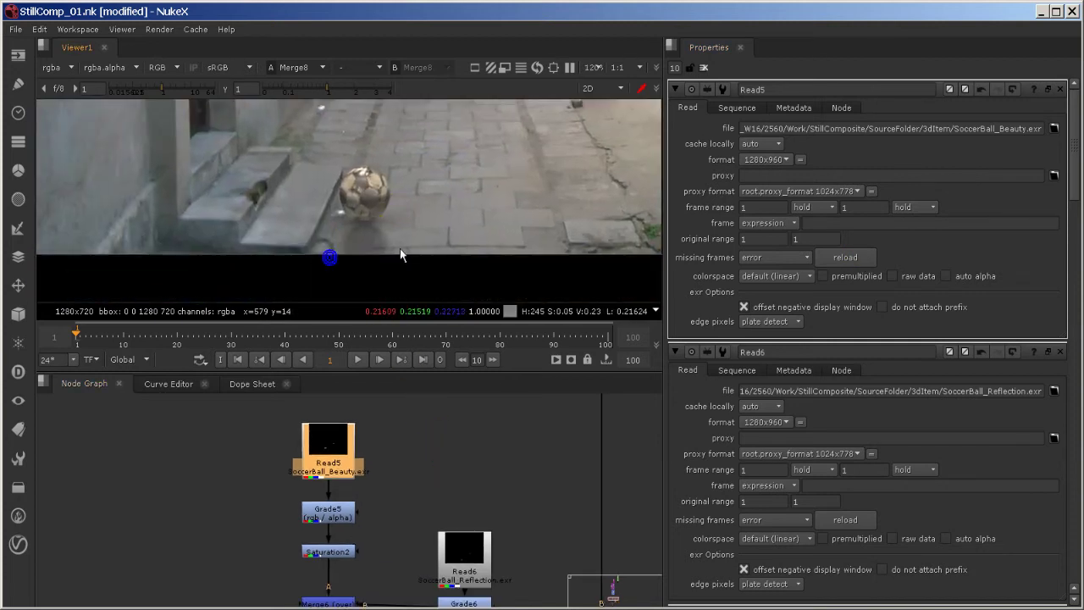
middle_click_drag(543, 177, 463, 246)
middle_click_drag(393, 250, 510, 176)
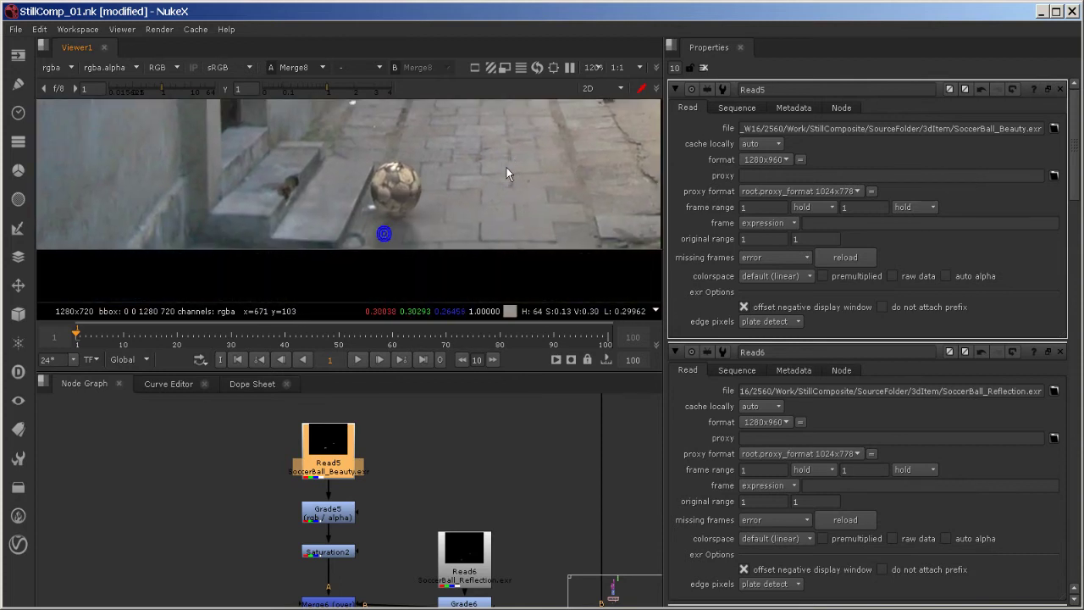
middle_click_drag(457, 471, 448, 389)
double_click(469, 532)
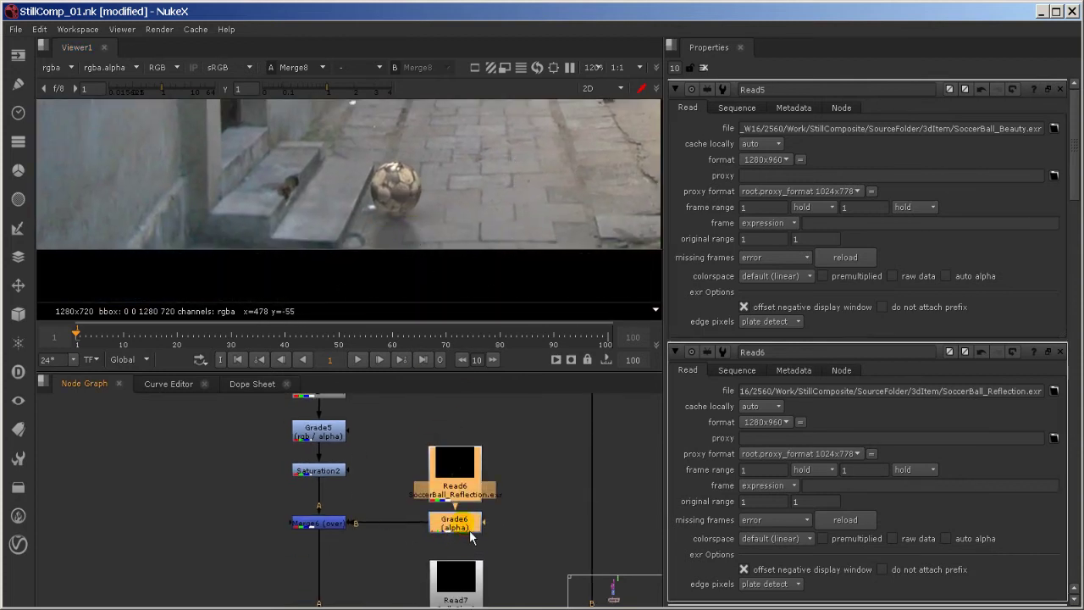
left_click(850, 211)
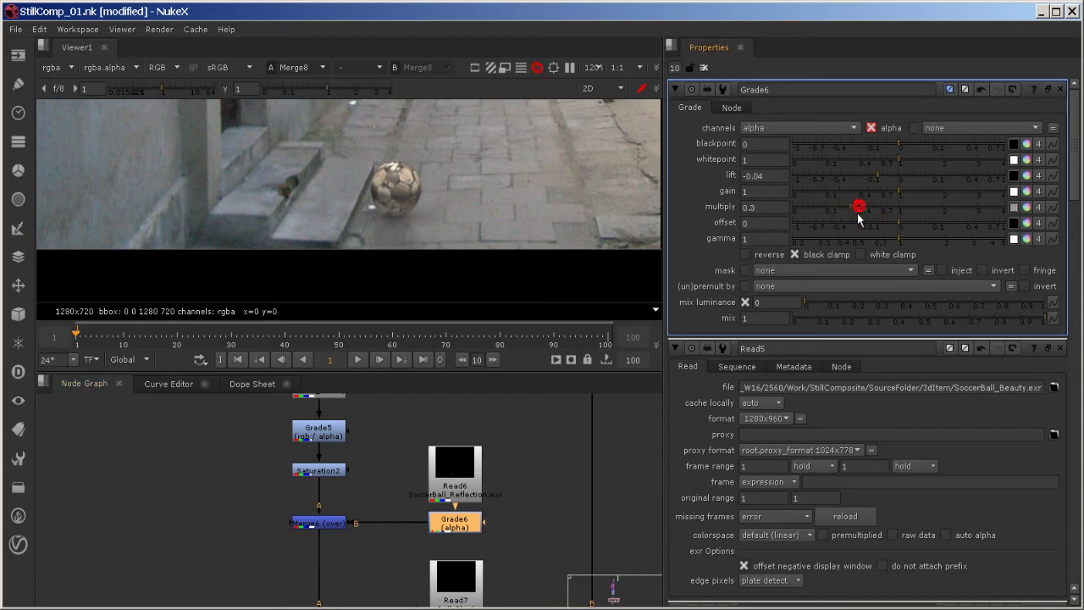
scroll(568, 188, "down", 3)
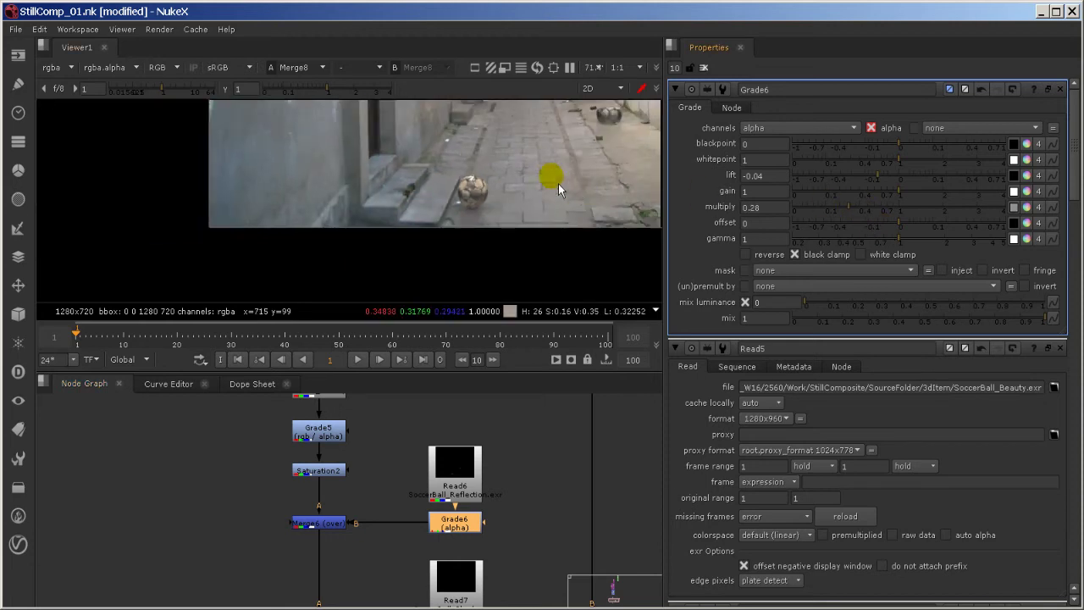
left_click(835, 208)
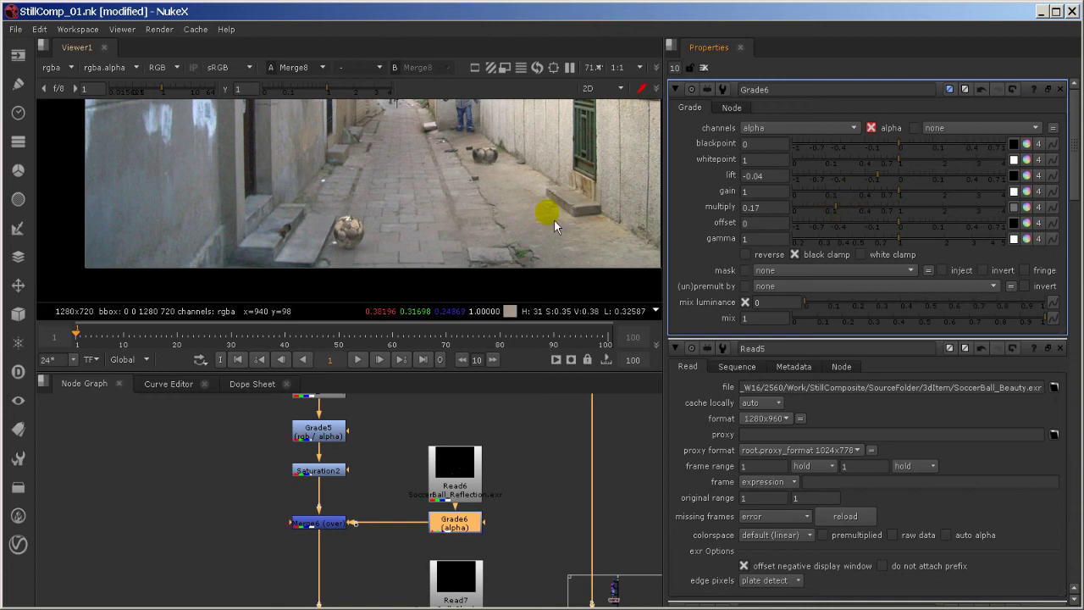
Close all open node properties and inspect the whole alley composite in the maximized viewer
left_click(704, 68)
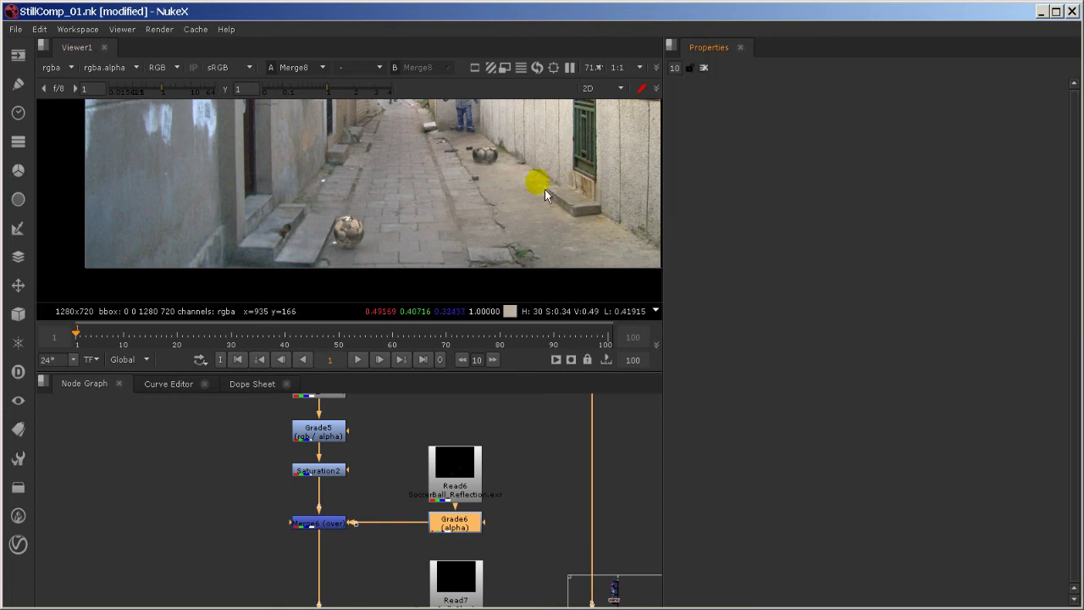
middle_click_drag(537, 183, 459, 237)
key("space")
key("f")
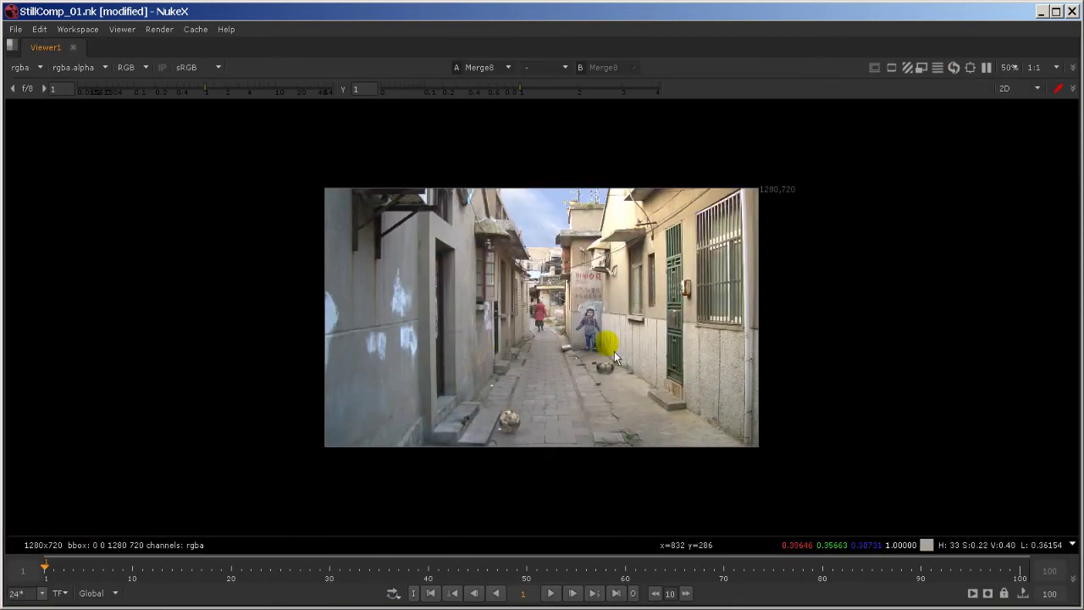
scroll(605, 346, "up", 2)
middle_click_drag(599, 337, 615, 347)
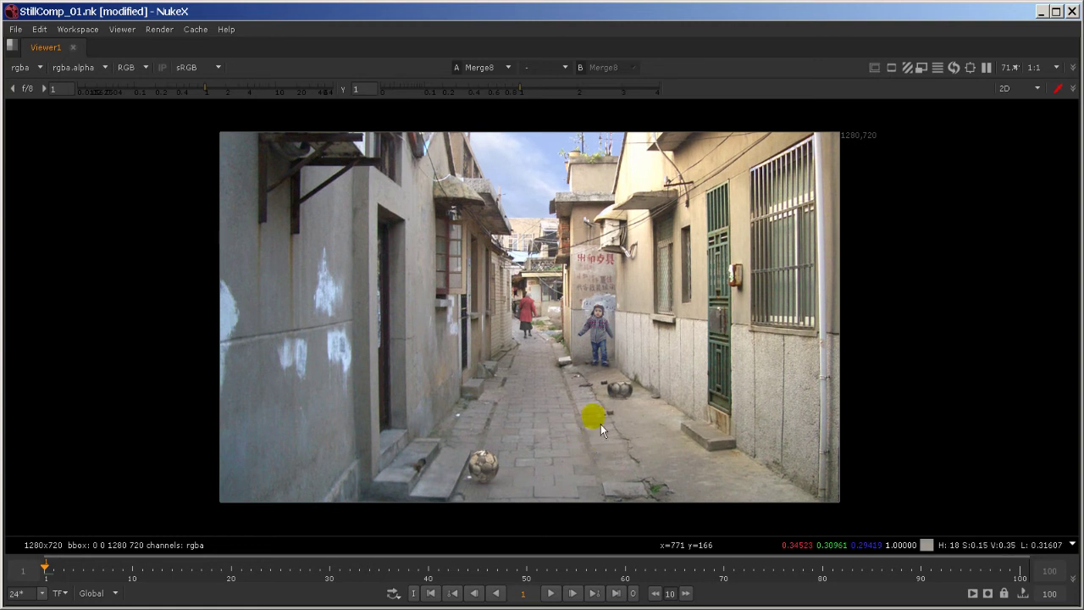
Set Grade5's multiply to 1.4 to brighten the soccer ball's beauty pass
key("space")
middle_click_drag(536, 203, 428, 225)
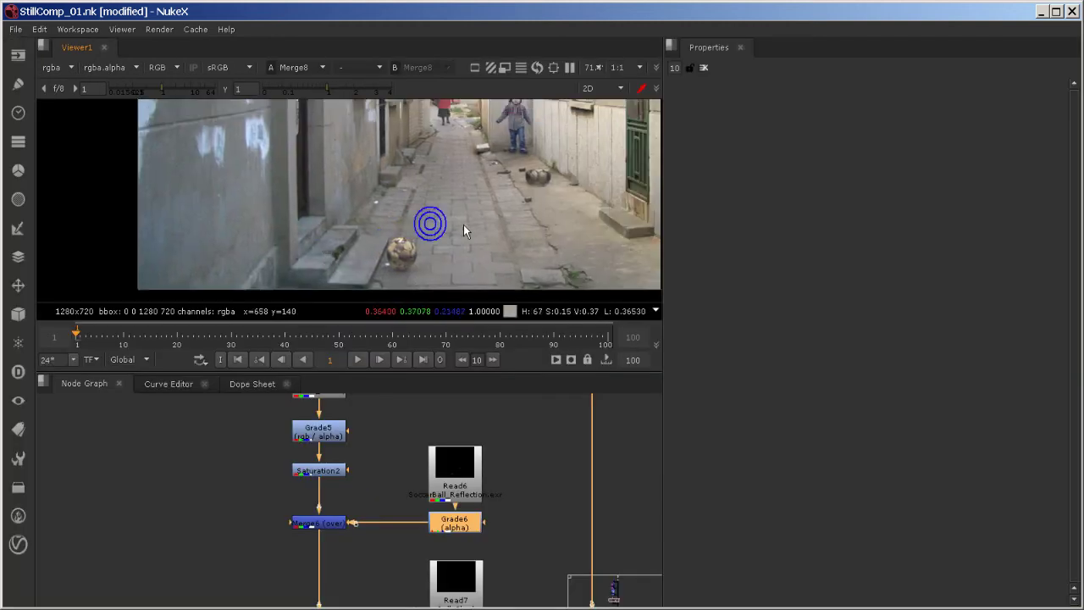
middle_click_drag(458, 493, 472, 548)
double_click(347, 489)
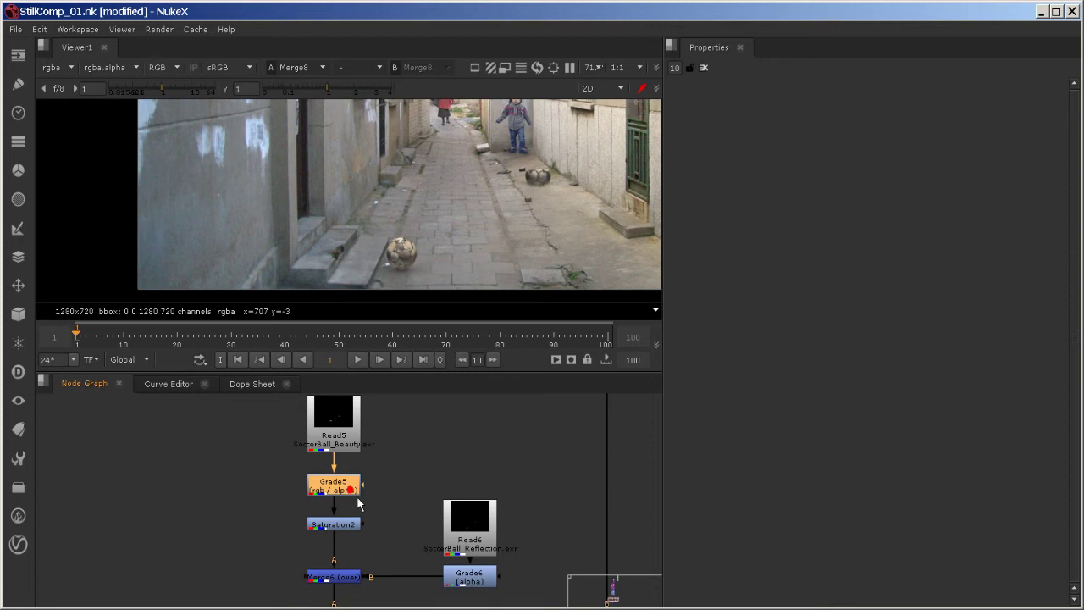
left_click_drag(891, 198, 919, 210)
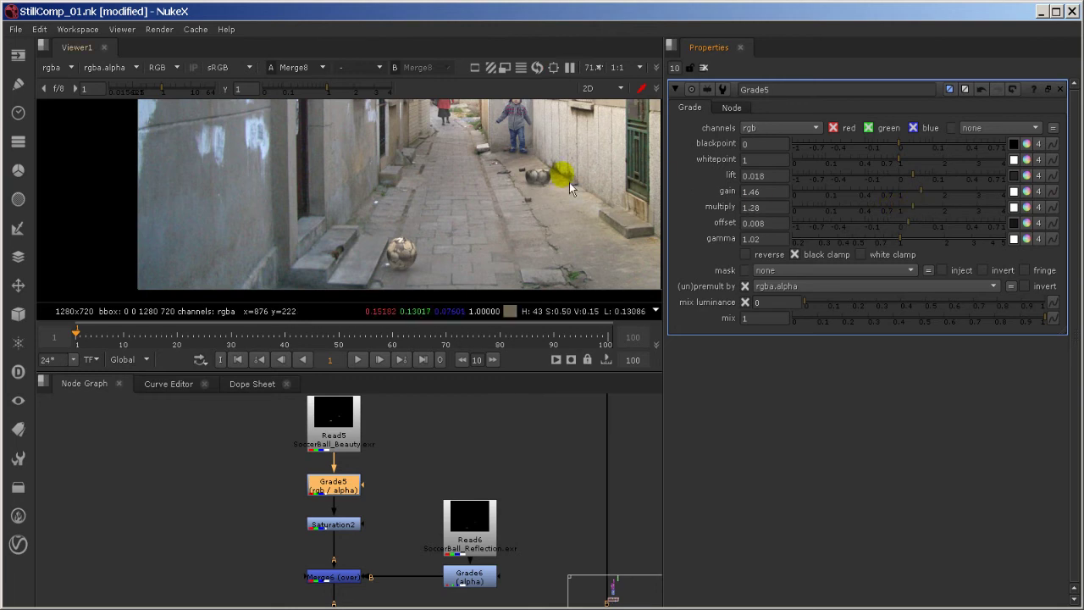
left_click(923, 213)
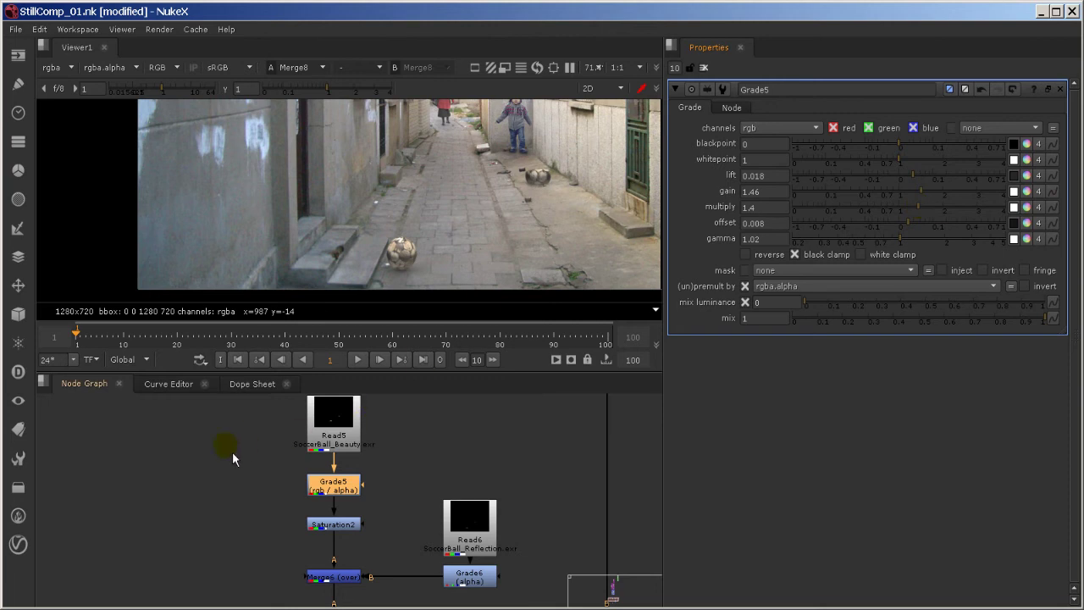
middle_click_drag(232, 452, 290, 450)
left_click(290, 473)
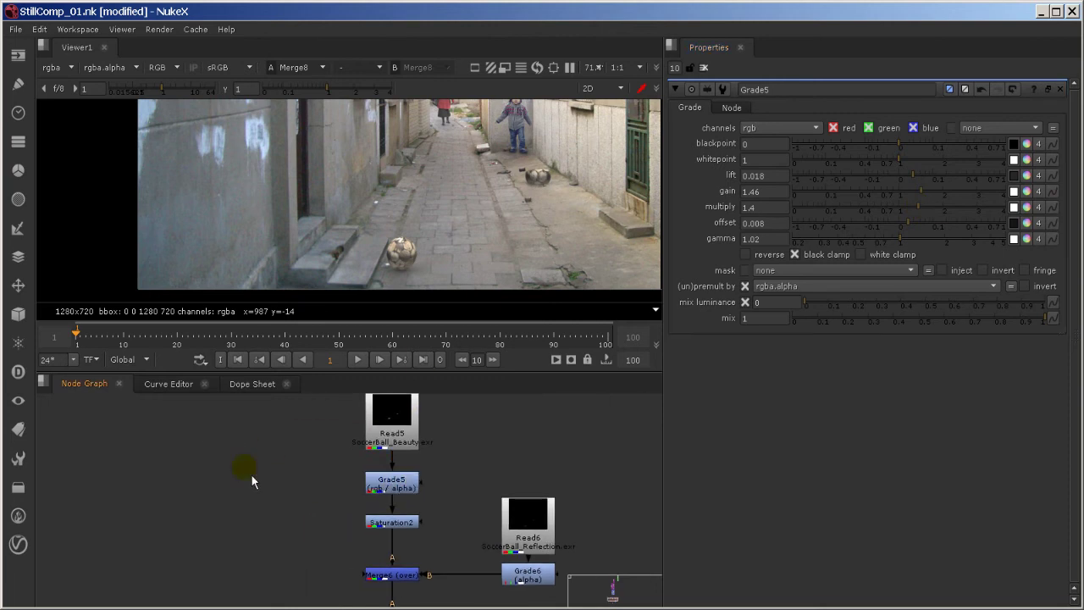
left_click(372, 483)
key("Tab")
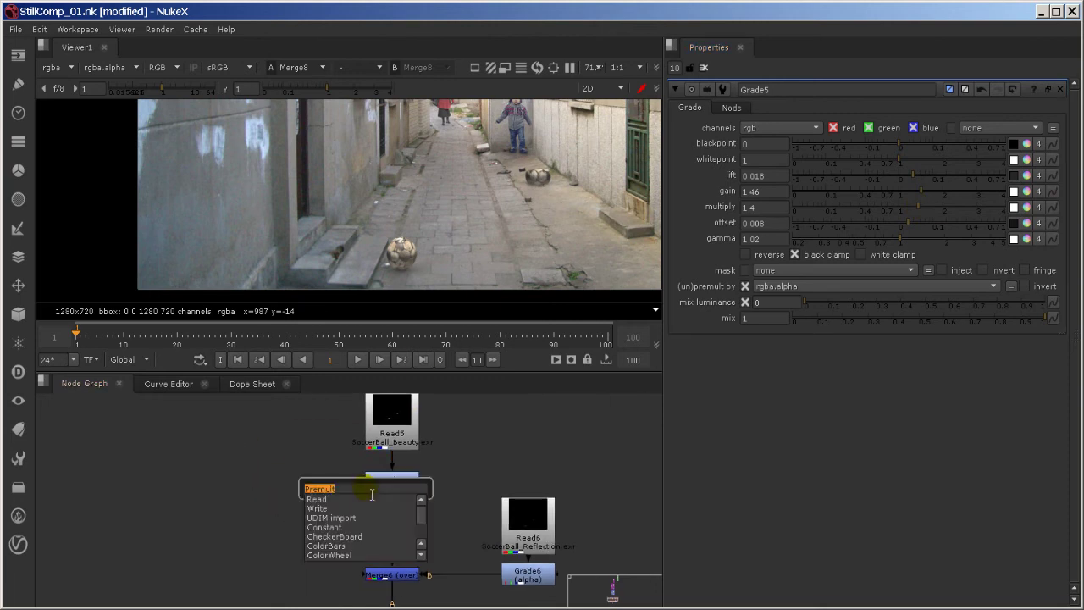
type("sat")
key("Return")
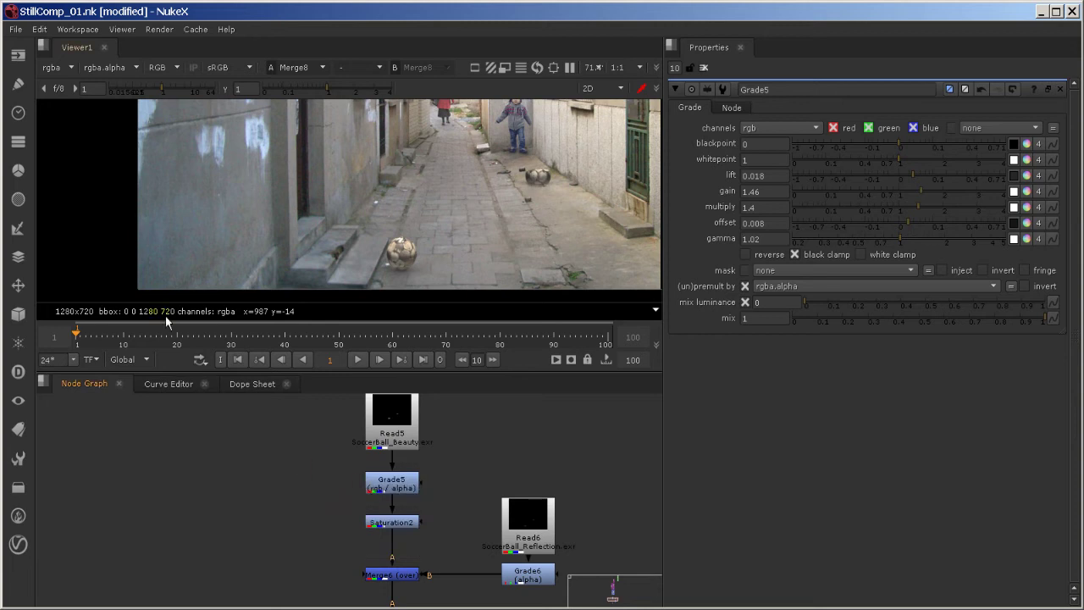
Insert a HueShift node between Saturation2 and Merge6, shifting Grade5 and Saturation2 up to make room for it
left_click(19, 174)
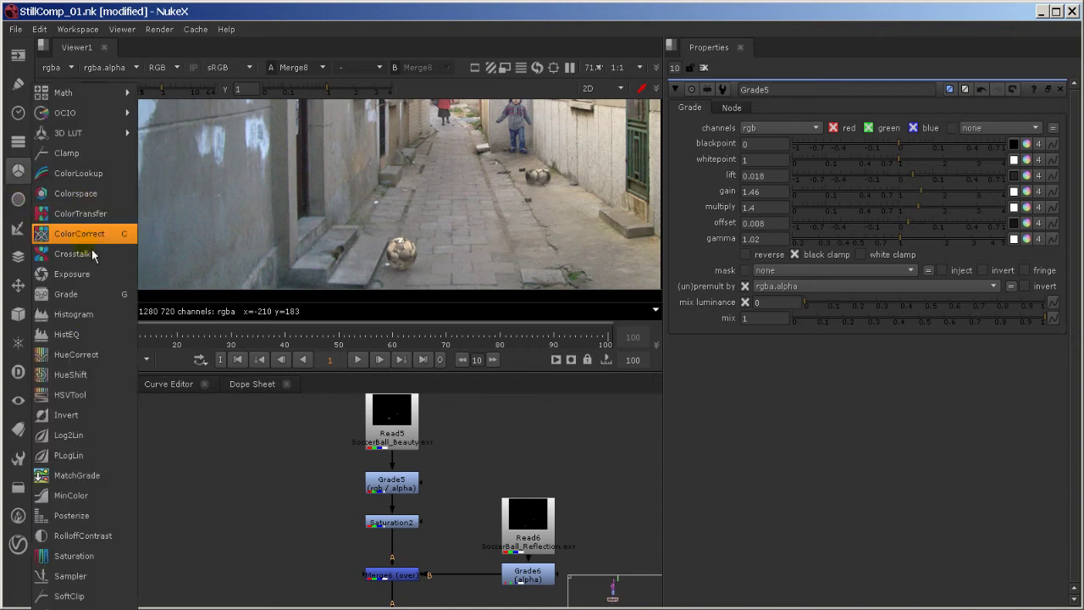
left_click(90, 382)
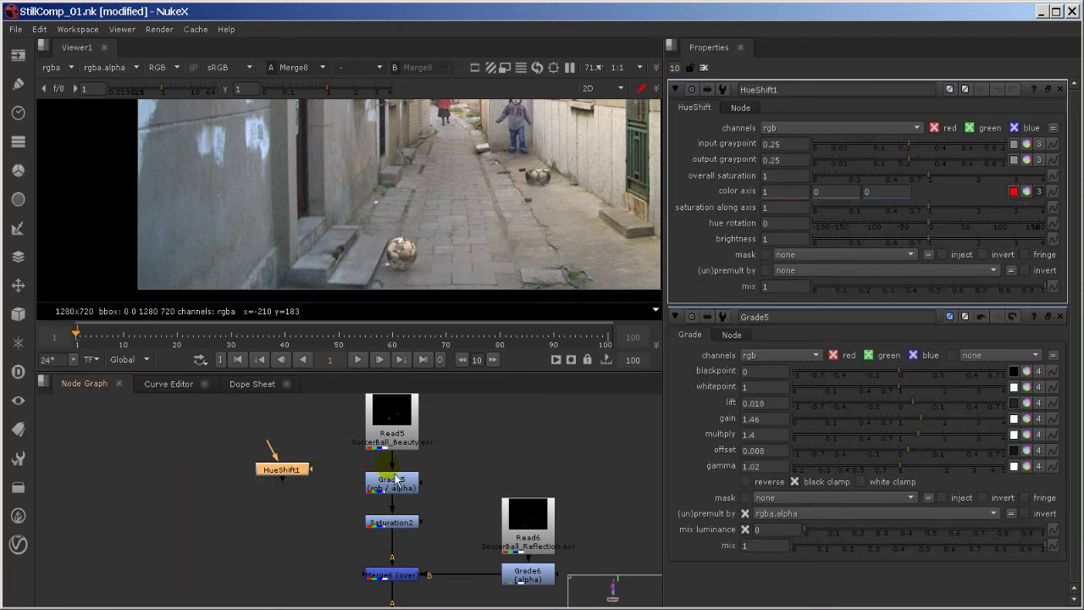
left_click_drag(304, 472, 315, 488)
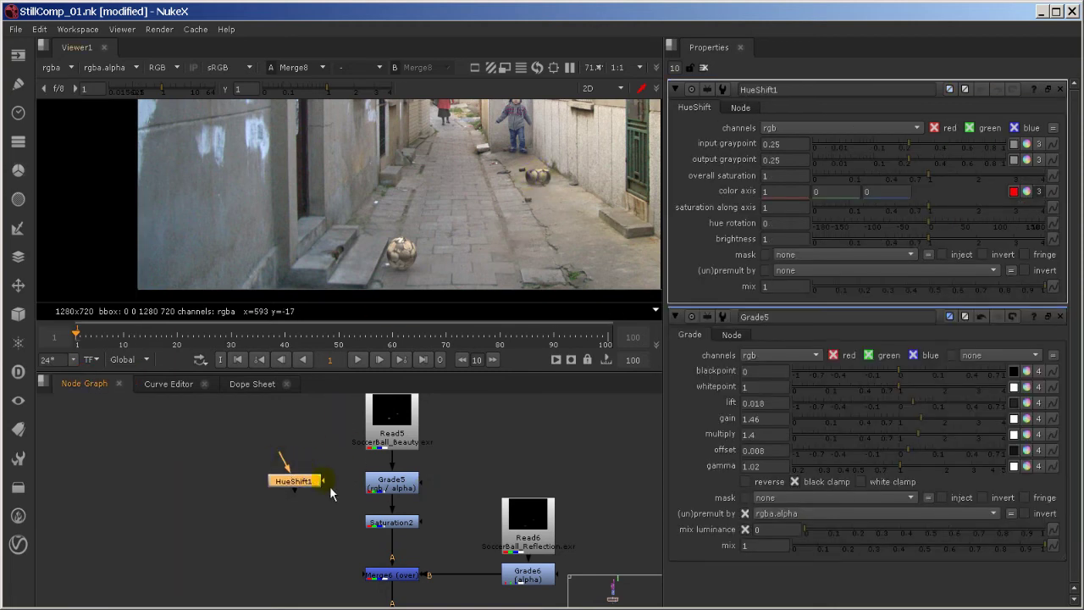
left_click_drag(420, 498, 421, 464, "ctrl")
left_click_drag(416, 519, 414, 500)
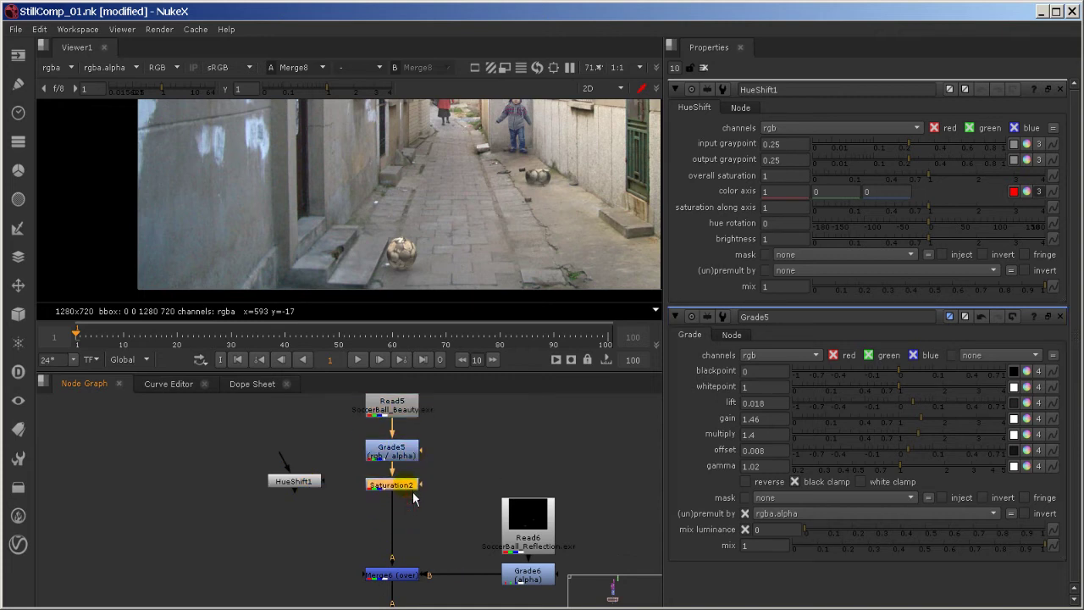
left_click_drag(314, 490, 413, 532)
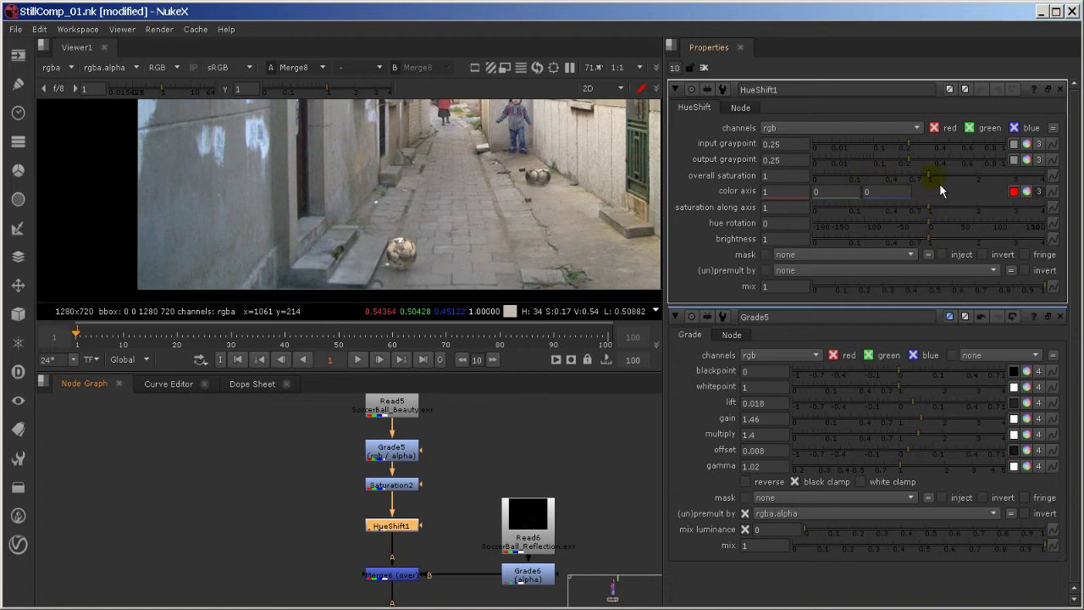
Set HueShift1's overall saturation to 2.28 and judge the colour on the rear and foreground balls
left_click_drag(939, 183, 973, 183)
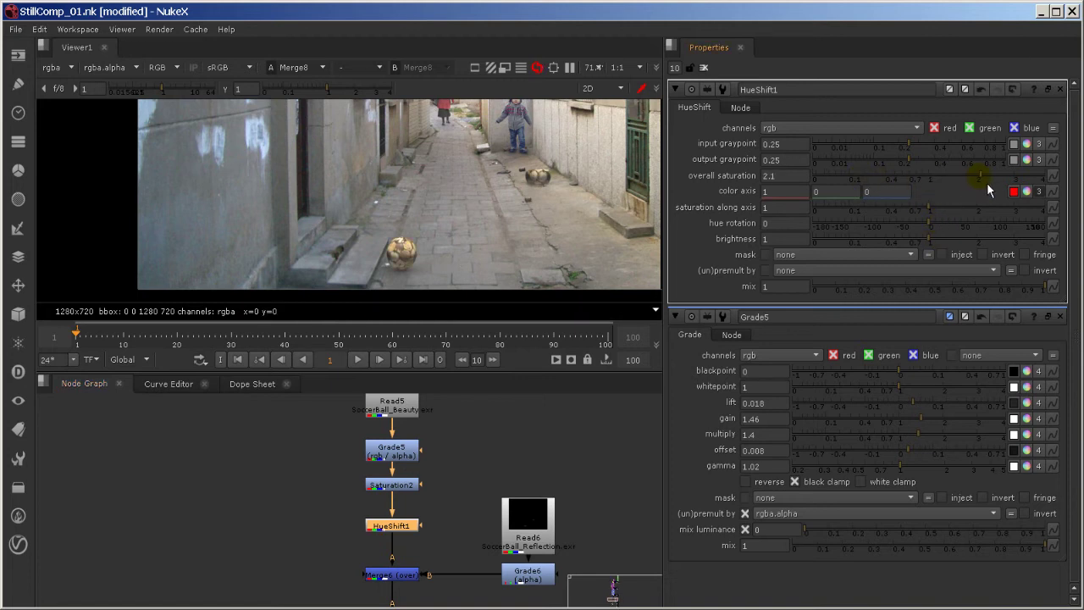
scroll(605, 190, "up", 5)
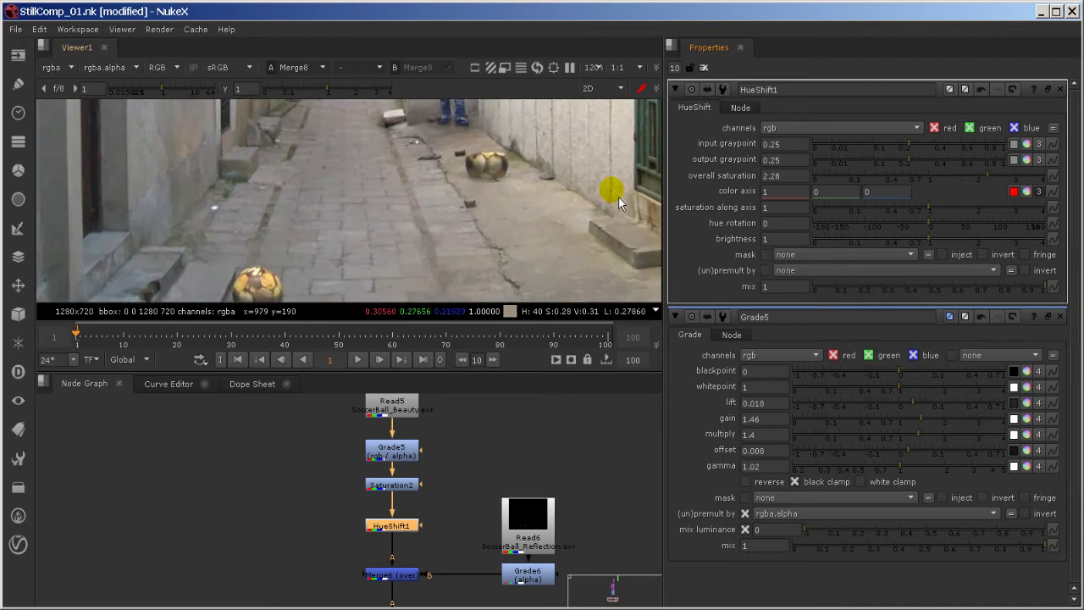
scroll(506, 212, "down", 4)
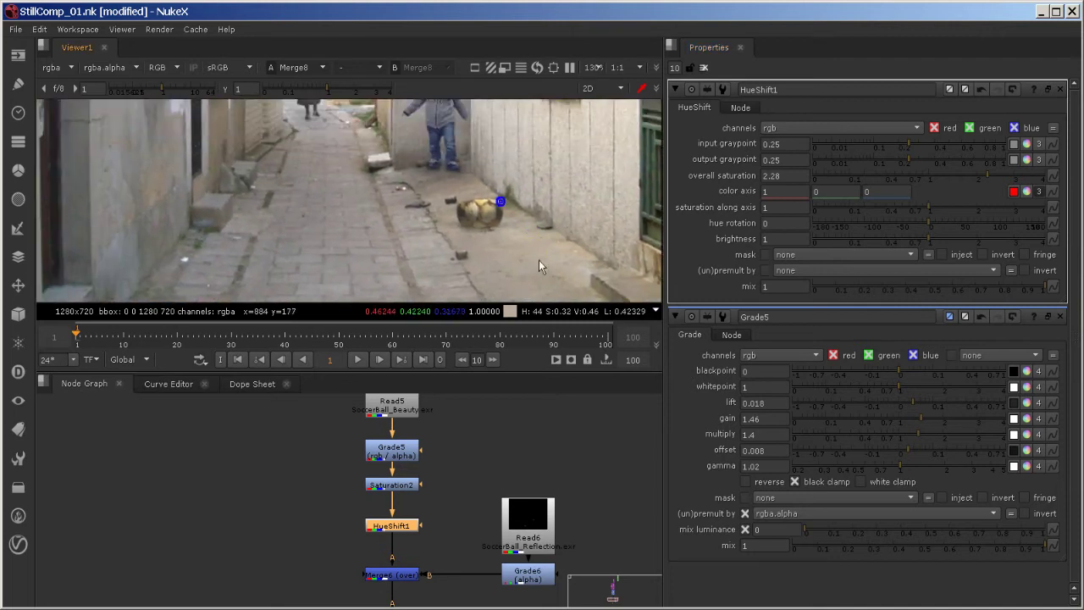
scroll(533, 244, "up", 5)
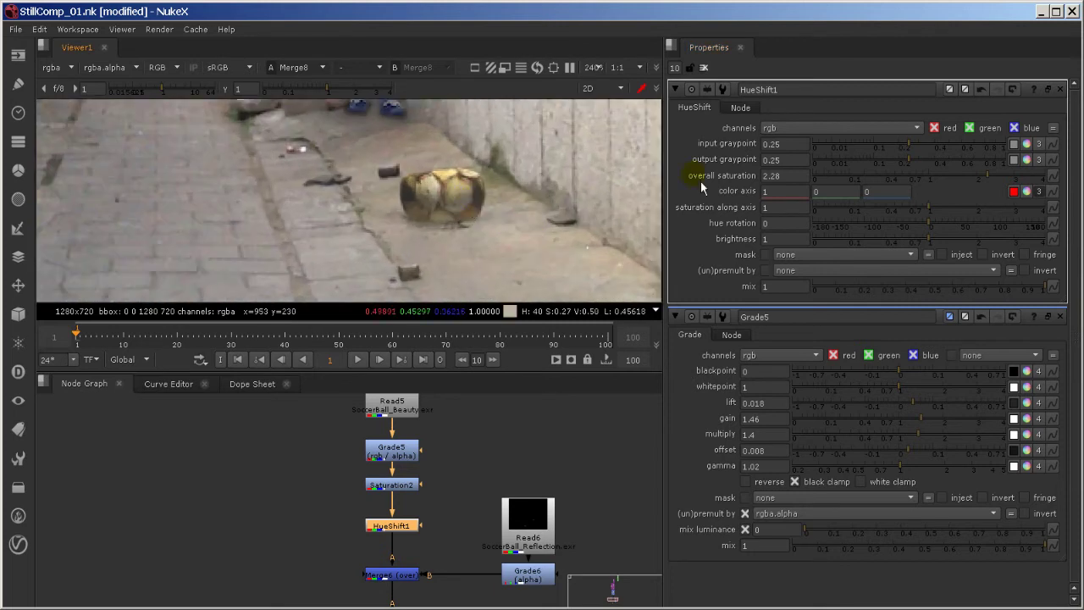
scroll(630, 185, "down", 1)
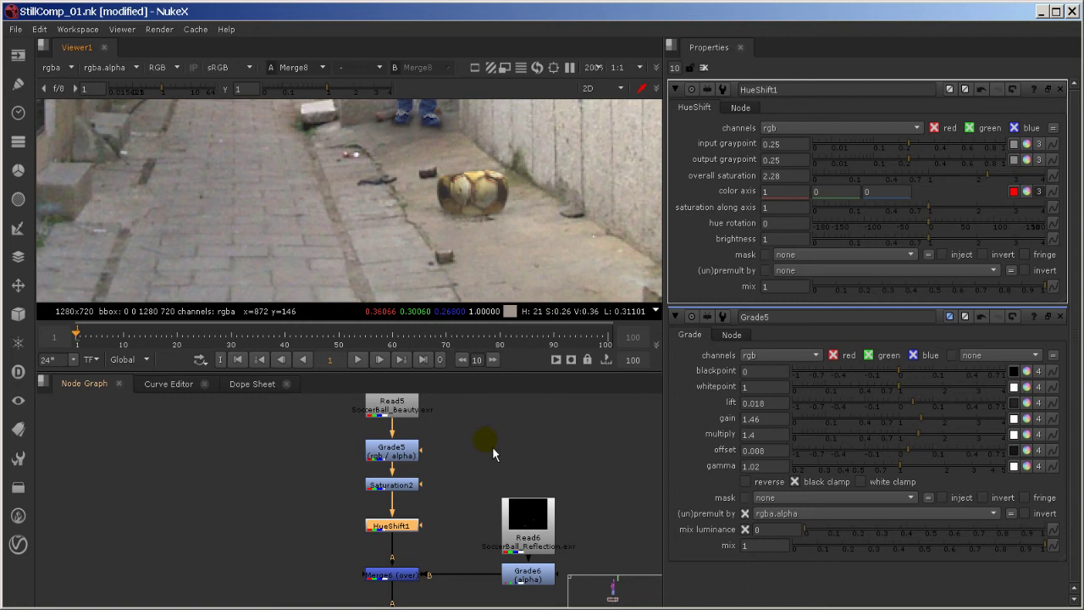
middle_click_drag(427, 240, 508, 155, "alt")
left_click(371, 246)
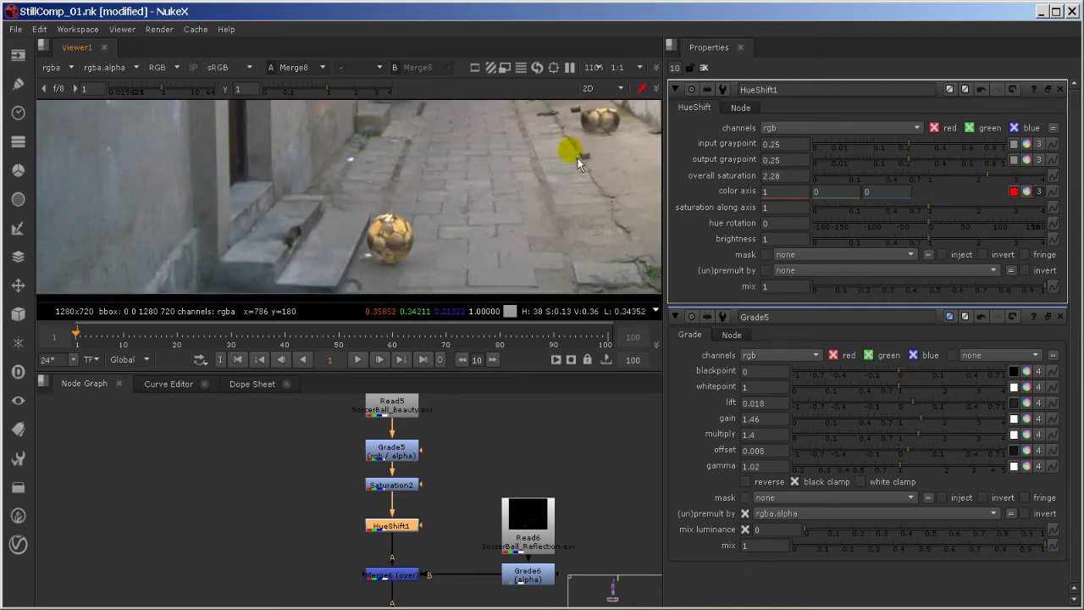
Add a Roto node beside the soccer ball's beauty branch and connect it to HueShift1's mask input
middle_click_drag(480, 457, 532, 399)
middle_click_drag(423, 470, 448, 343)
scroll(376, 476, "up", 3)
middle_click_drag(389, 470, 396, 520)
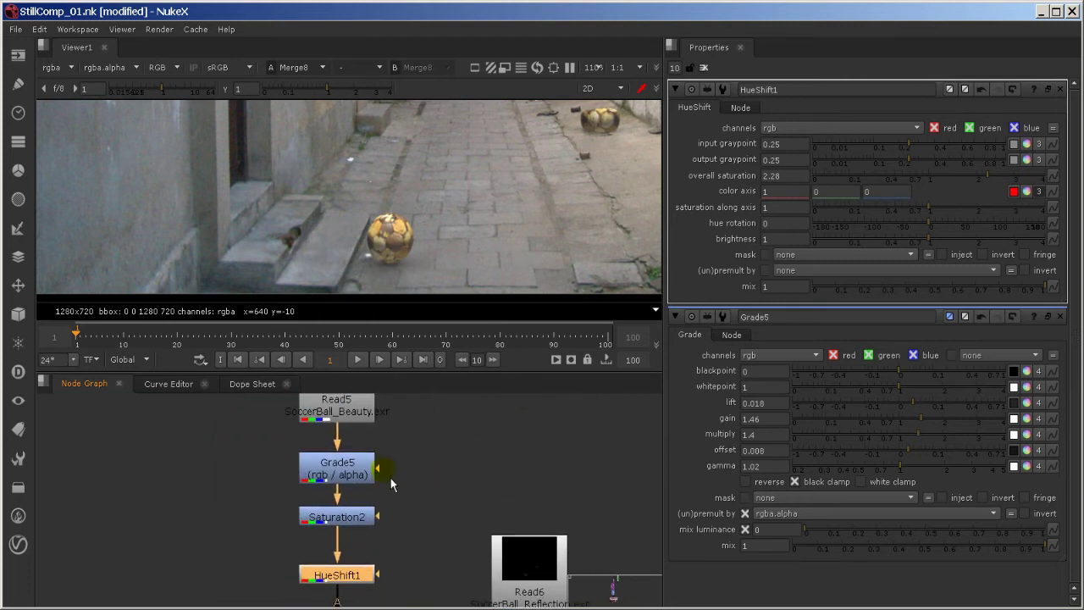
left_click_drag(379, 517, 500, 481)
left_click_drag(379, 574, 433, 547)
middle_click_drag(434, 547, 435, 527)
left_click(431, 501)
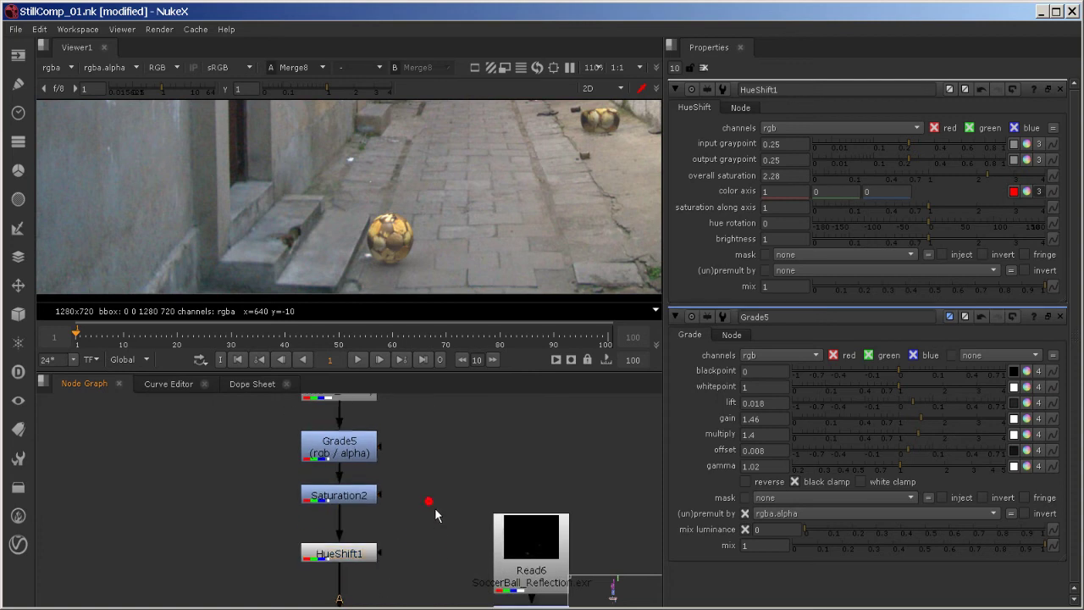
key("o")
left_click_drag(435, 507, 474, 476)
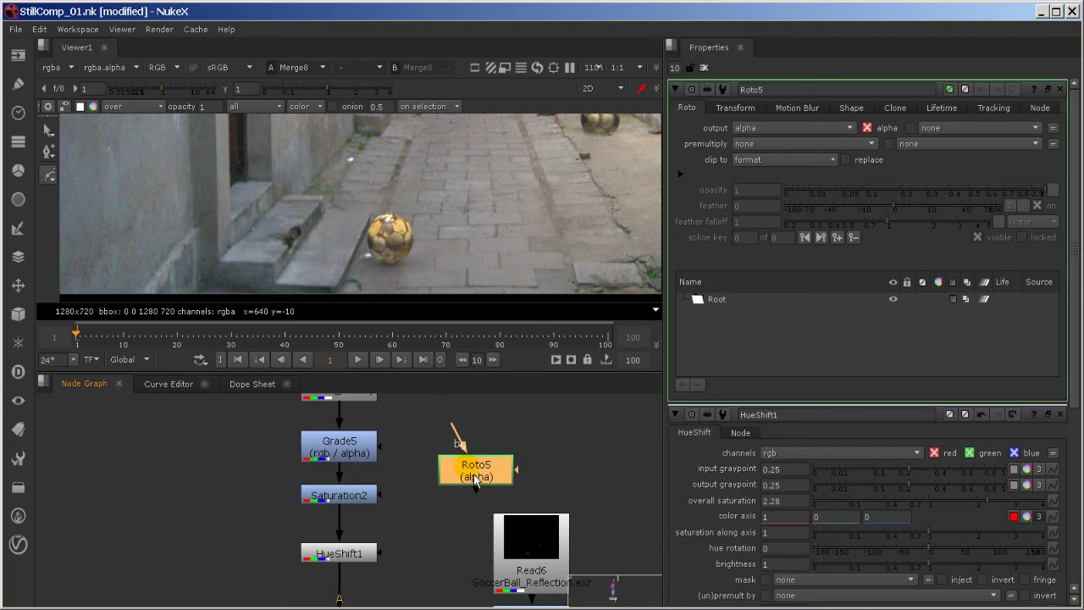
key("Delete")
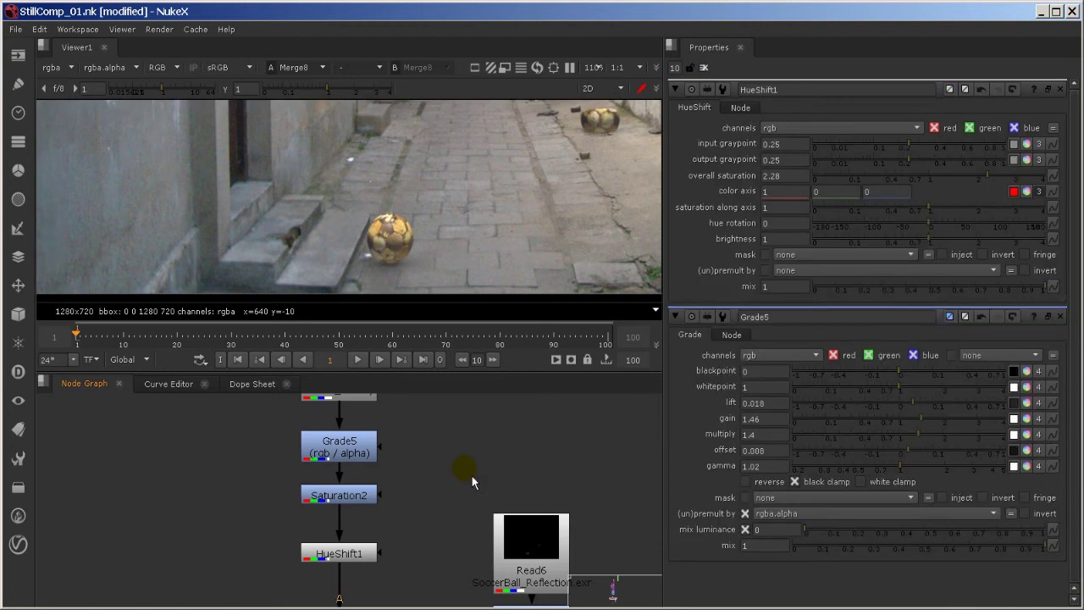
key("ctrl+z")
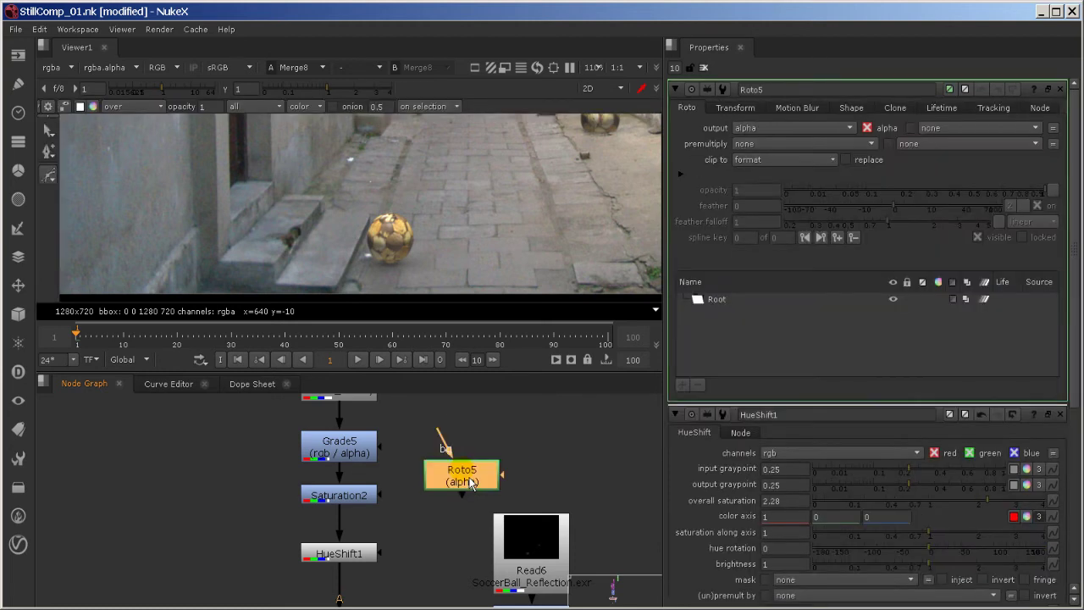
left_click_drag(390, 565, 481, 493)
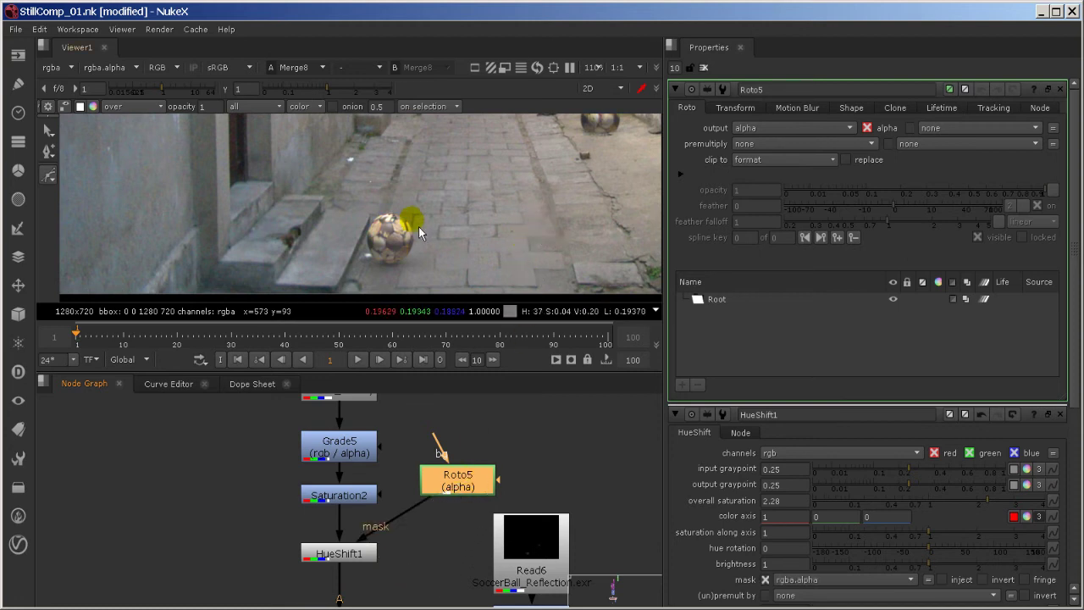
Draw a closed Bezier shape in Roto5 around the rear soccer ball near the wall
middle_click_drag(511, 174, 351, 201)
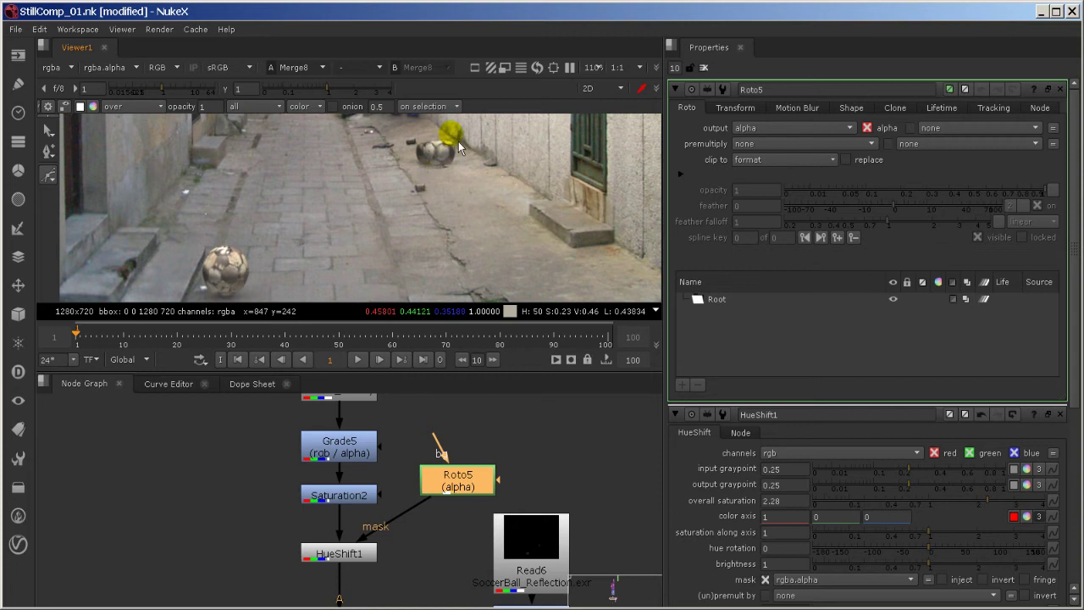
middle_click_drag(471, 165, 456, 213)
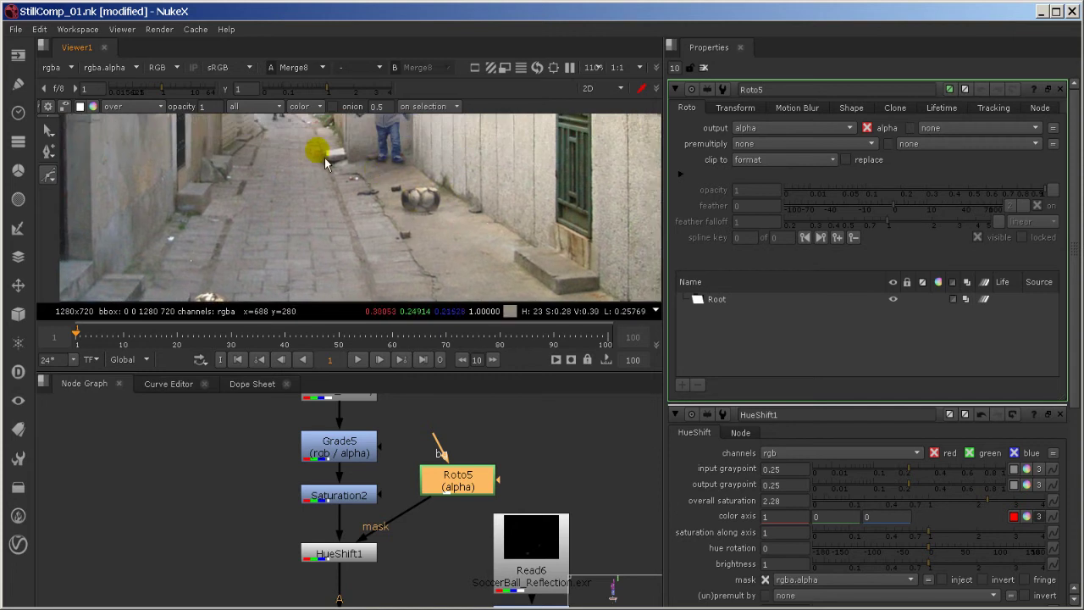
left_click(373, 167)
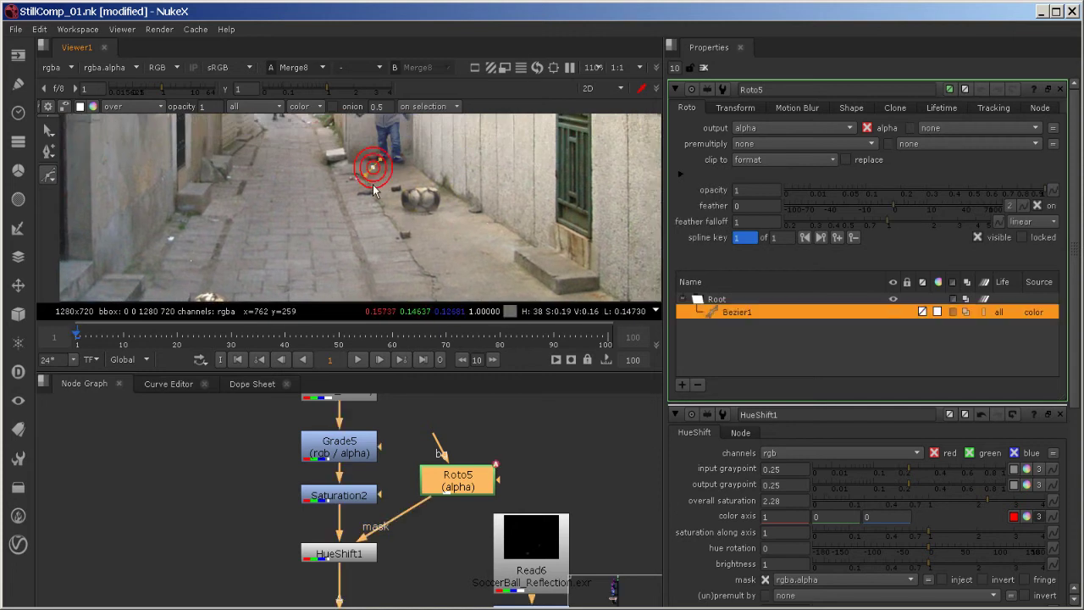
left_click(387, 248)
left_click(498, 208)
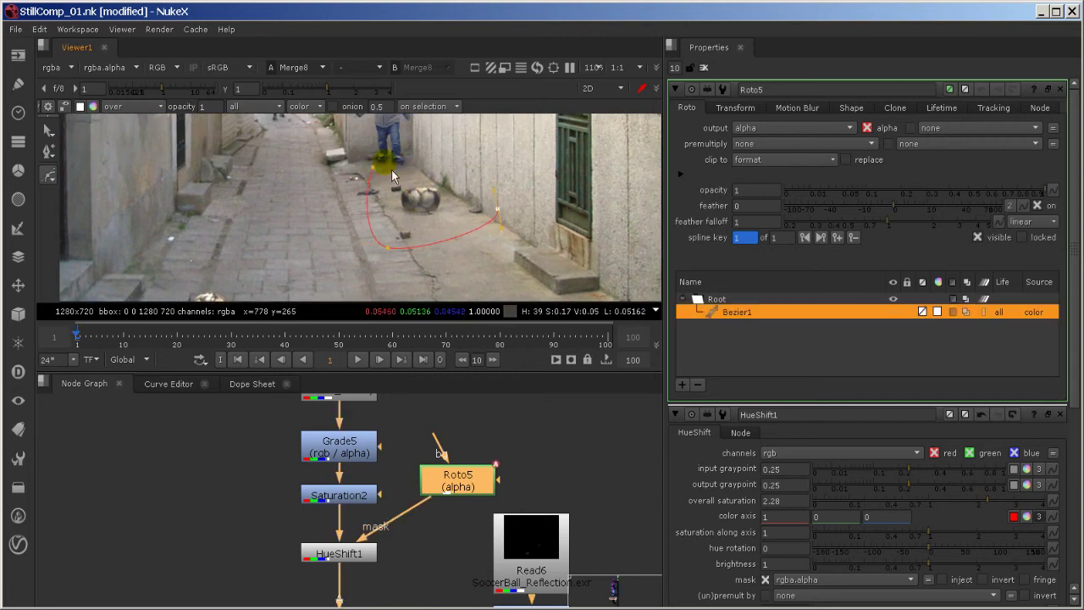
left_click_drag(373, 166, 337, 213)
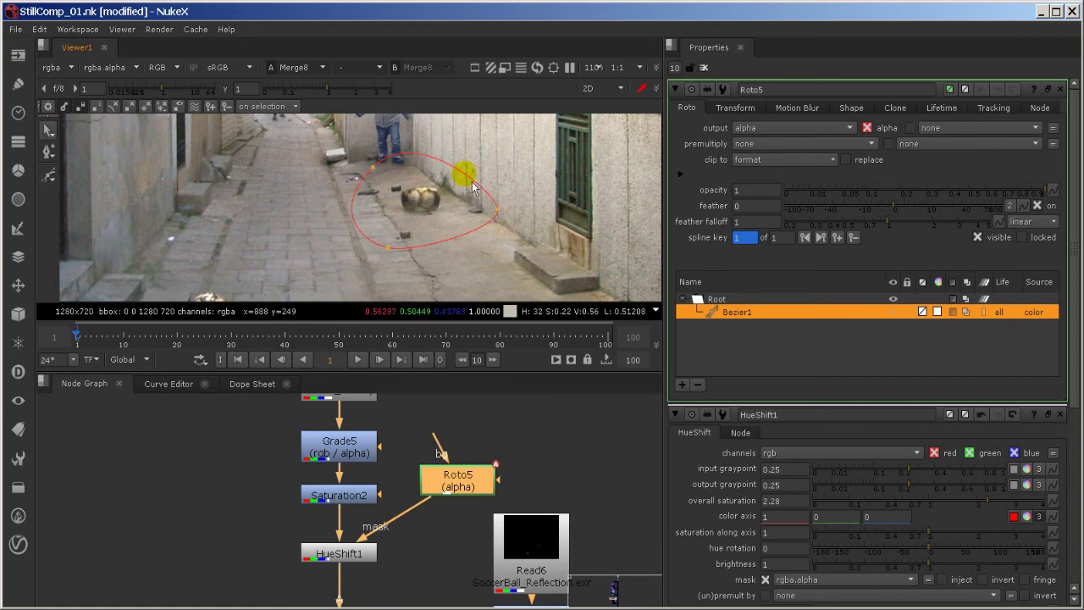
Close all open node properties, reopen HueShift1 and set its overall saturation to 1.72, judging it on the masked rear ball
left_click(704, 67)
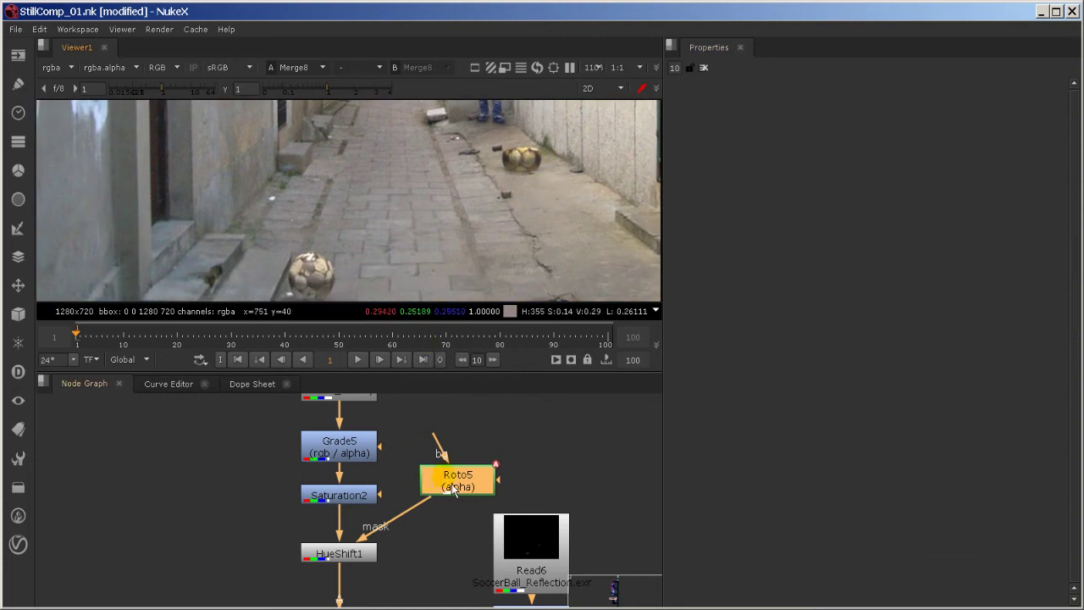
left_click_drag(459, 476, 472, 474)
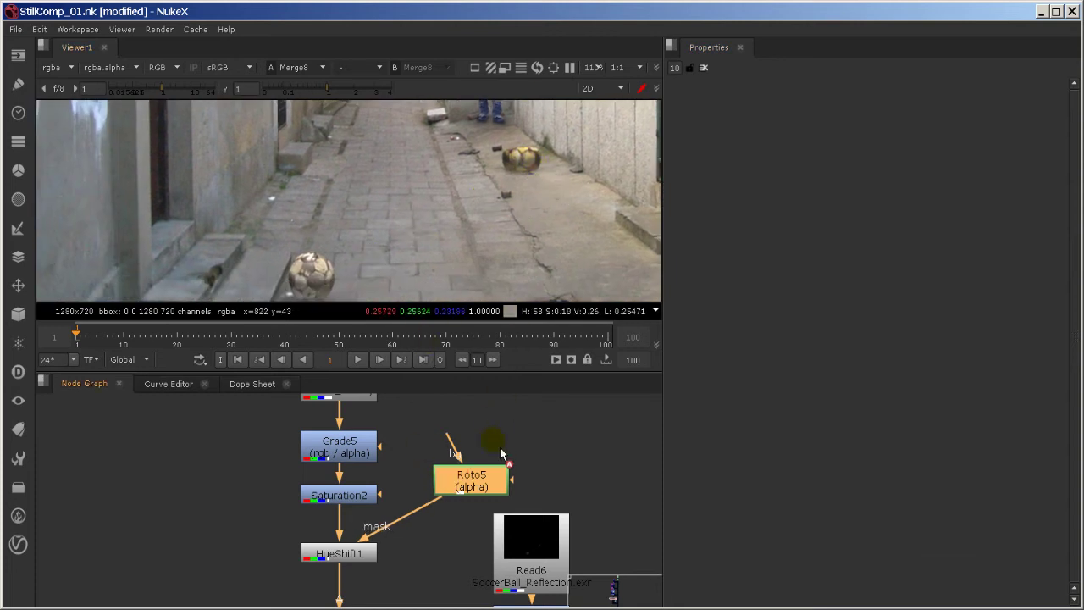
left_click(347, 555)
double_click(343, 554)
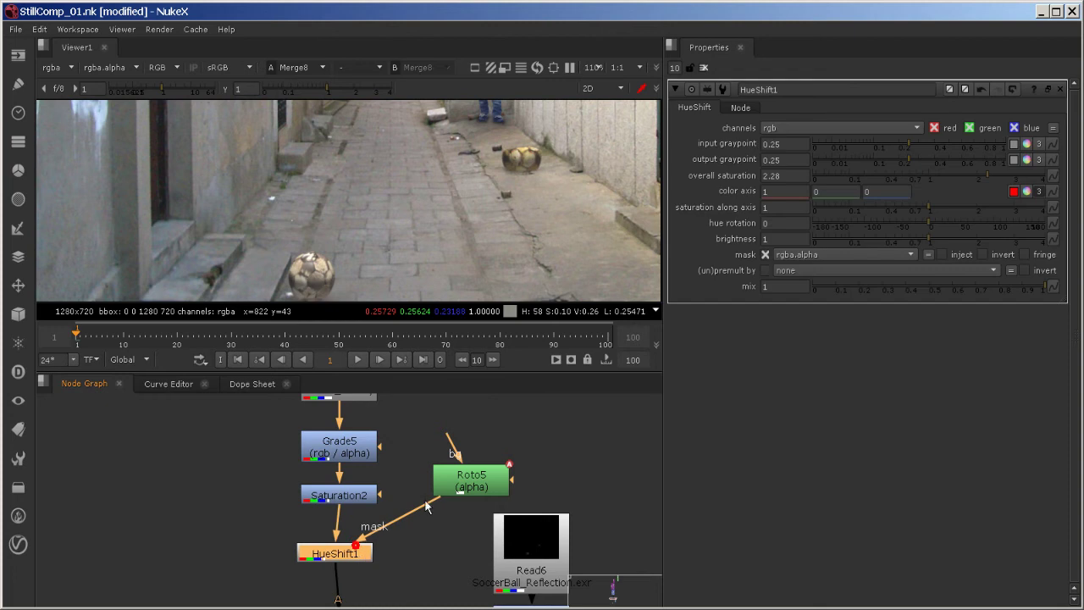
left_click(971, 180)
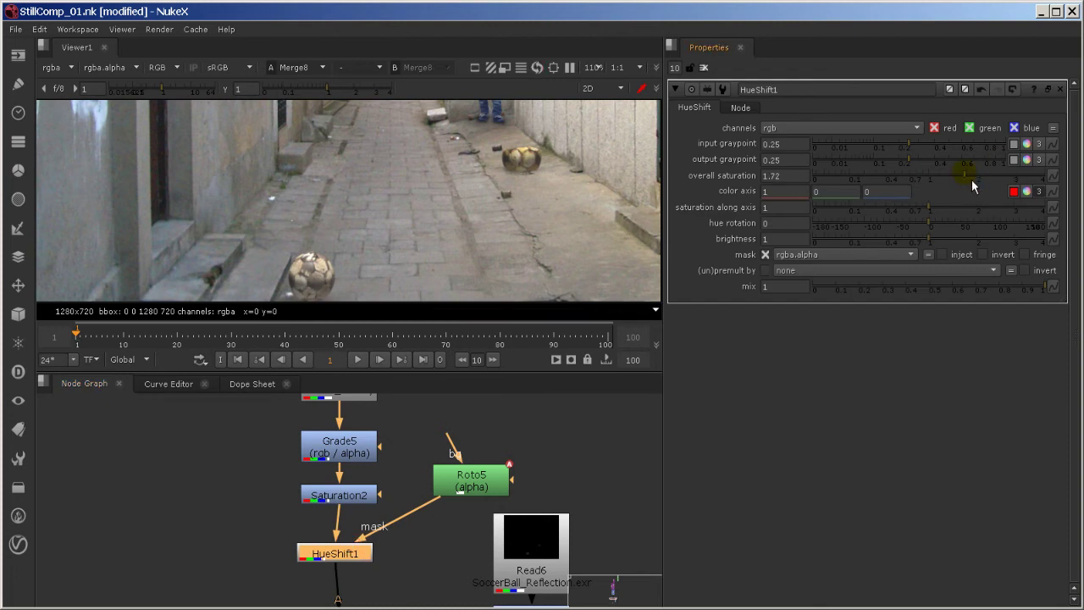
scroll(567, 191, "down", 2)
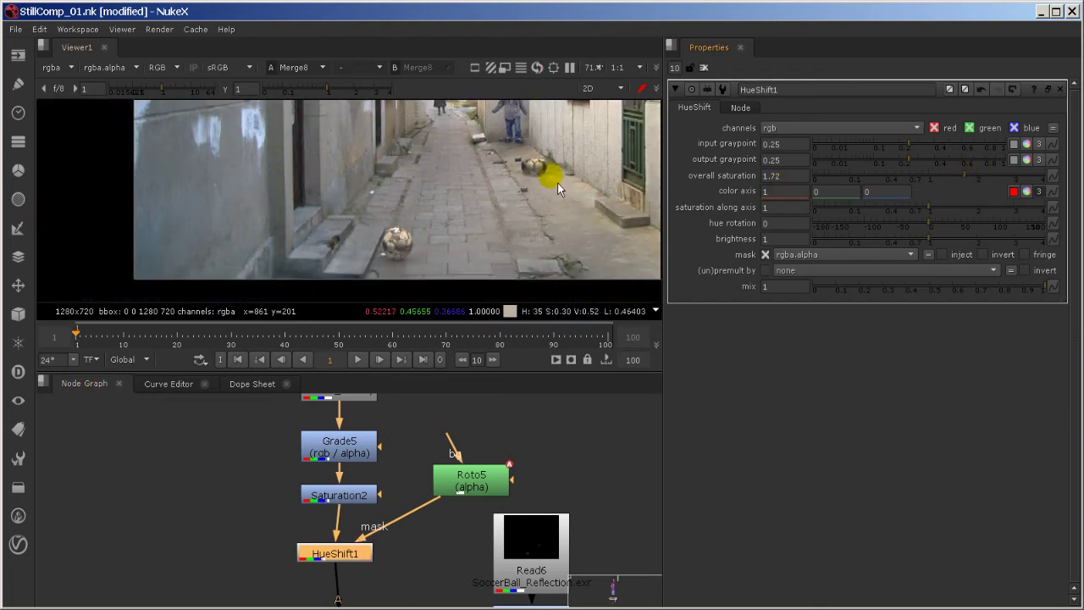
middle_click_drag(557, 183, 485, 200)
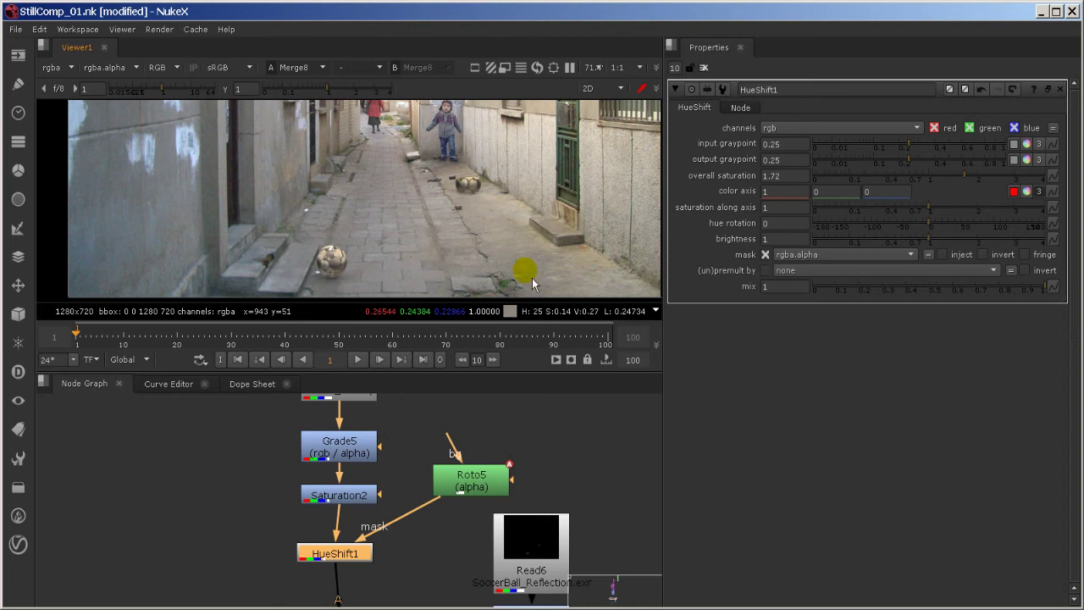
Move the soccer ball beauty branch higher above Merge6 and place Roto5 level with HueShift1
scroll(468, 202, "down", 1)
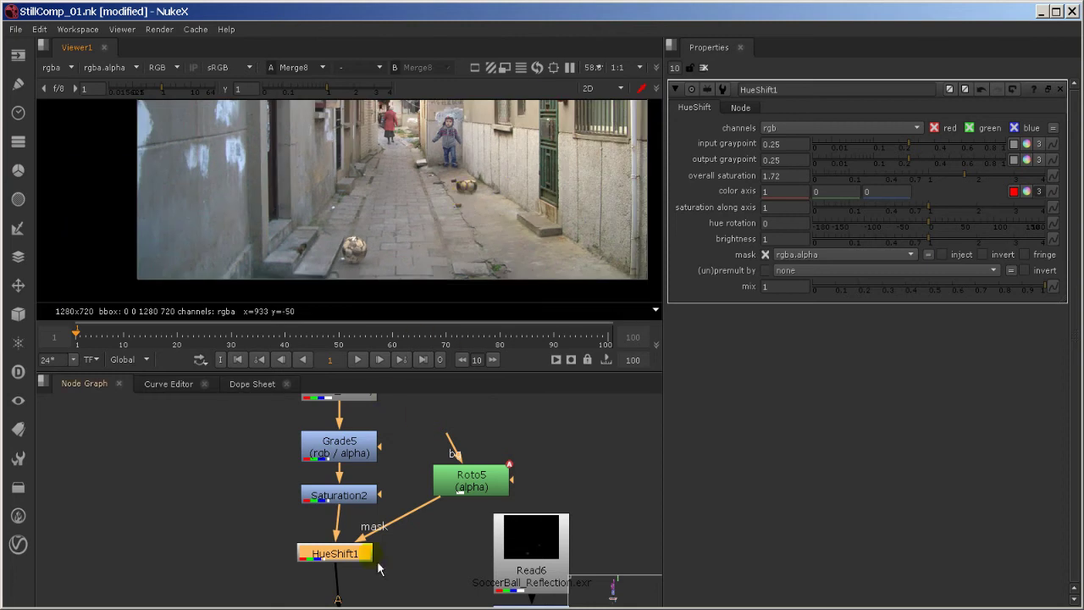
middle_click_drag(263, 544, 322, 473)
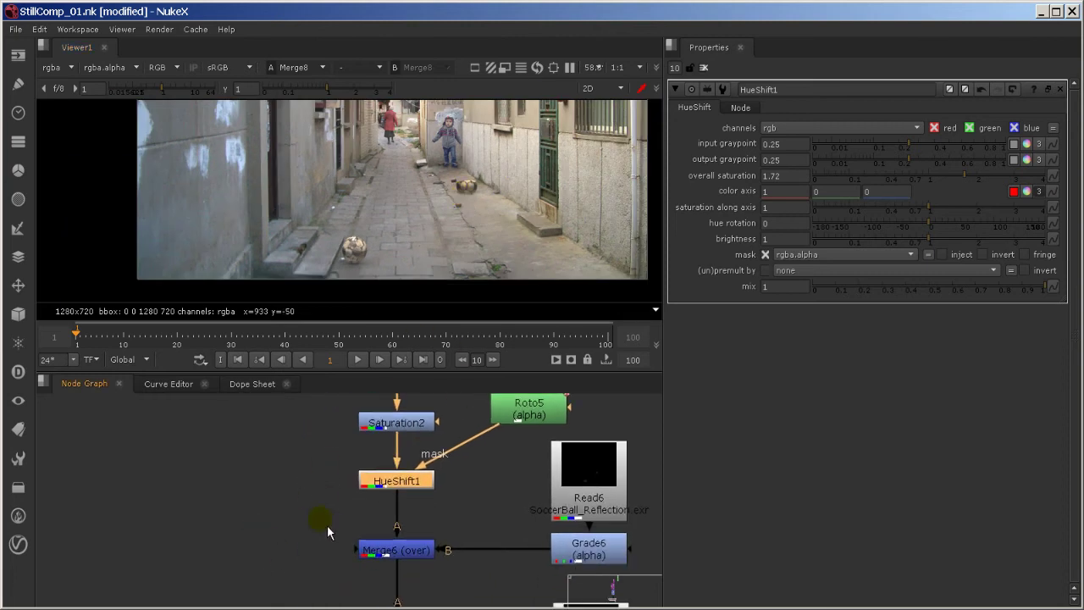
key("space")
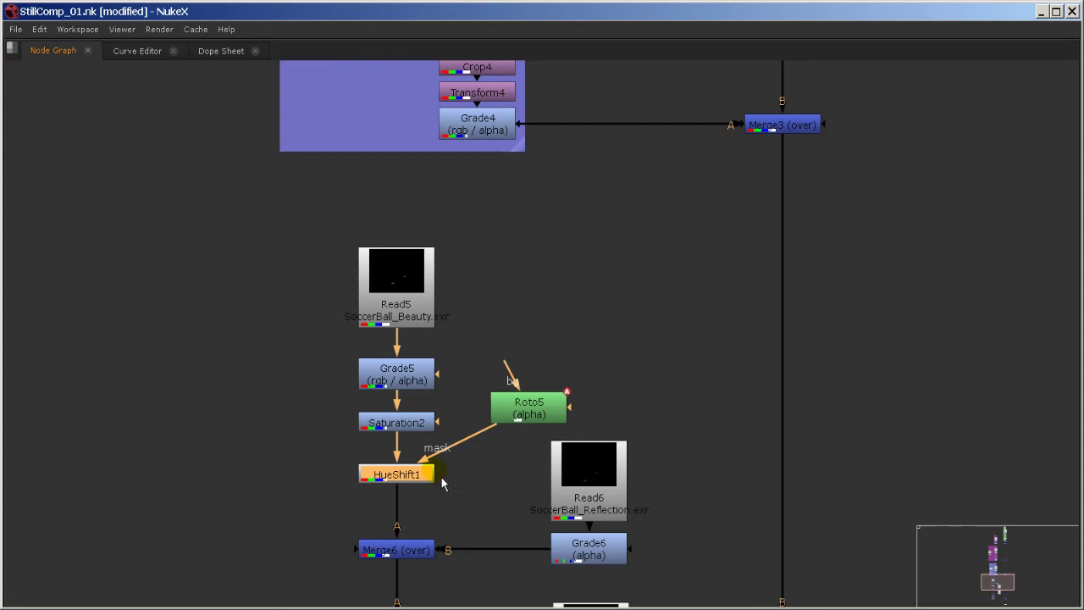
left_click_drag(405, 447, 405, 380, "ctrl")
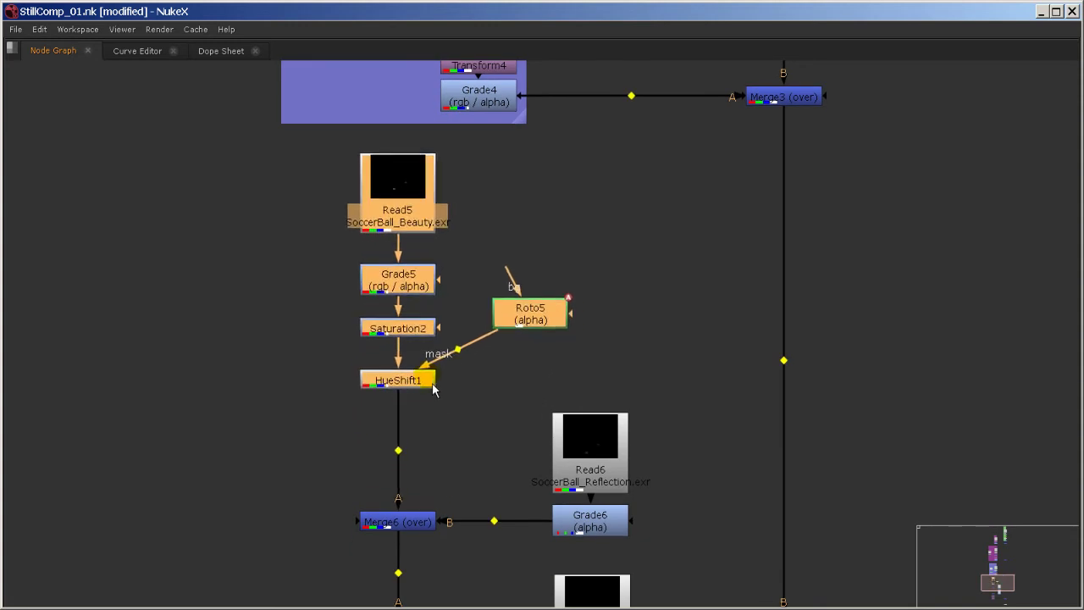
left_click(518, 364)
left_click_drag(537, 328, 541, 394)
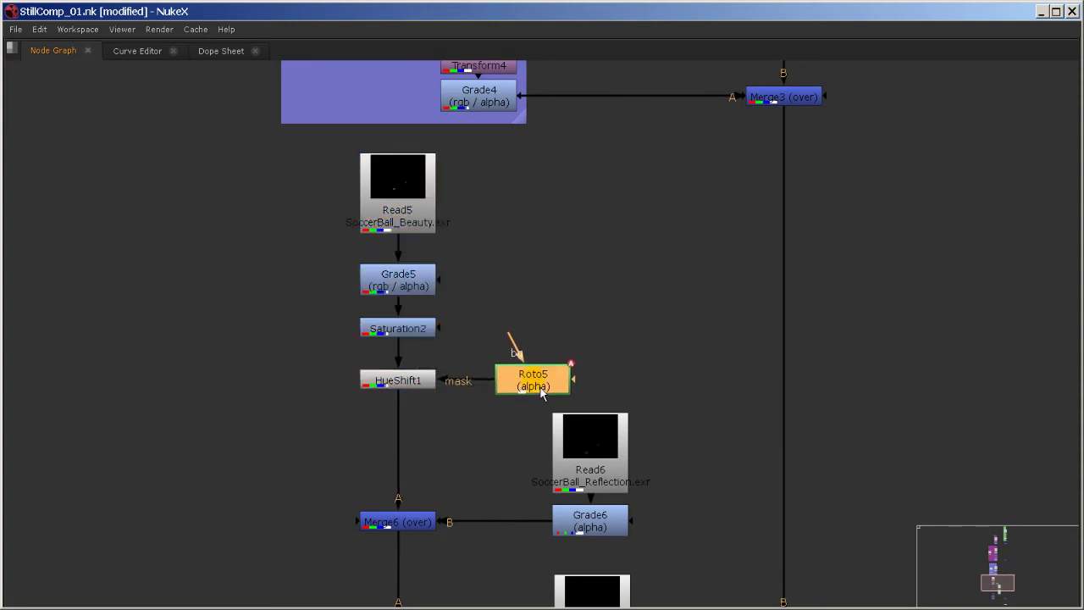
left_click(476, 446)
Add a Grade node to the soccer ball's beauty branch between HueShift1 and Merge6
key("space")
middle_click_drag(380, 507, 300, 514)
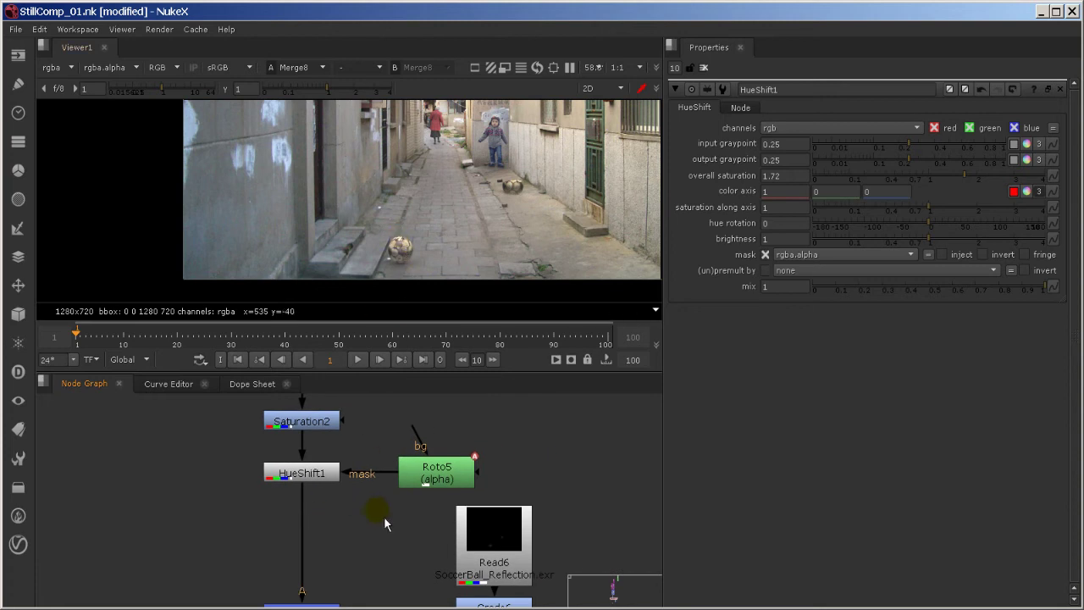
key("Tab")
type("grade")
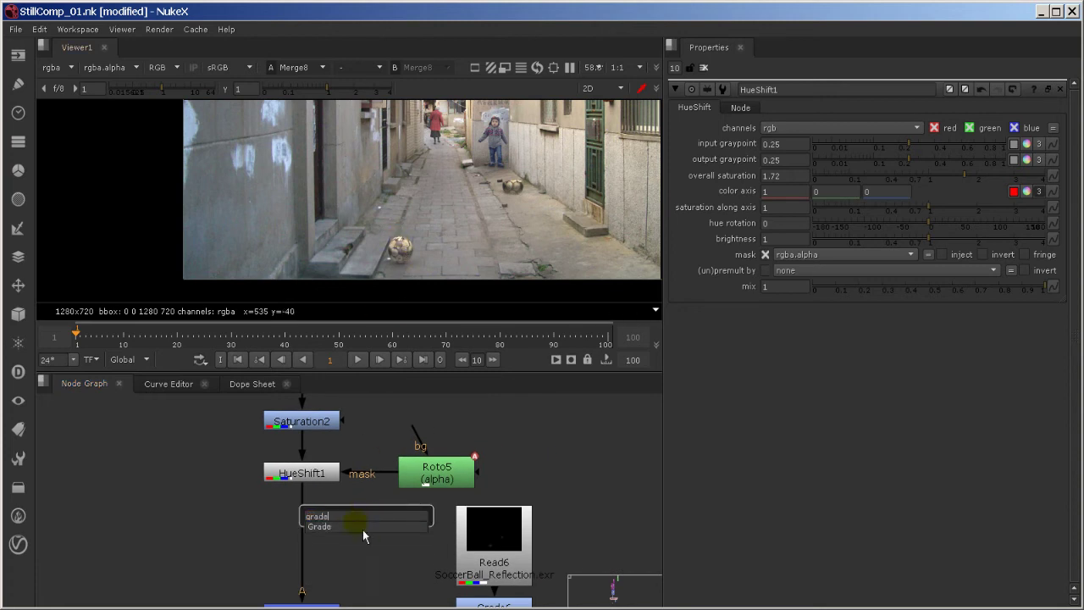
key("Return")
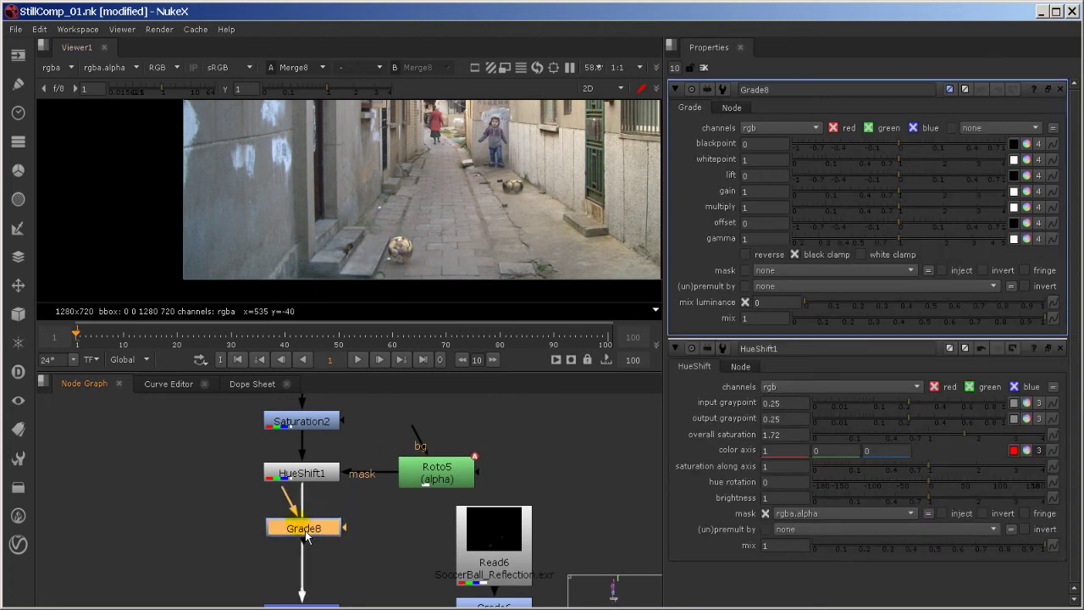
left_click(319, 534)
Restrict Grade8 to the blue channel, set its gain to 1.3 and judge the tint on both balls
scroll(407, 254, "up", 3)
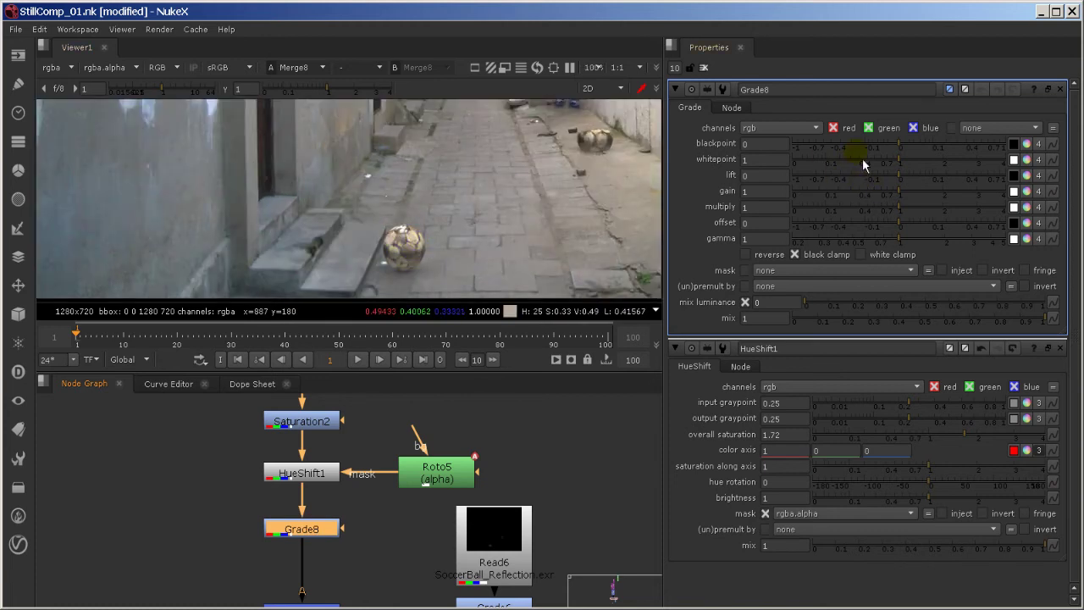
left_click(913, 130)
left_click(843, 128)
left_click(880, 128)
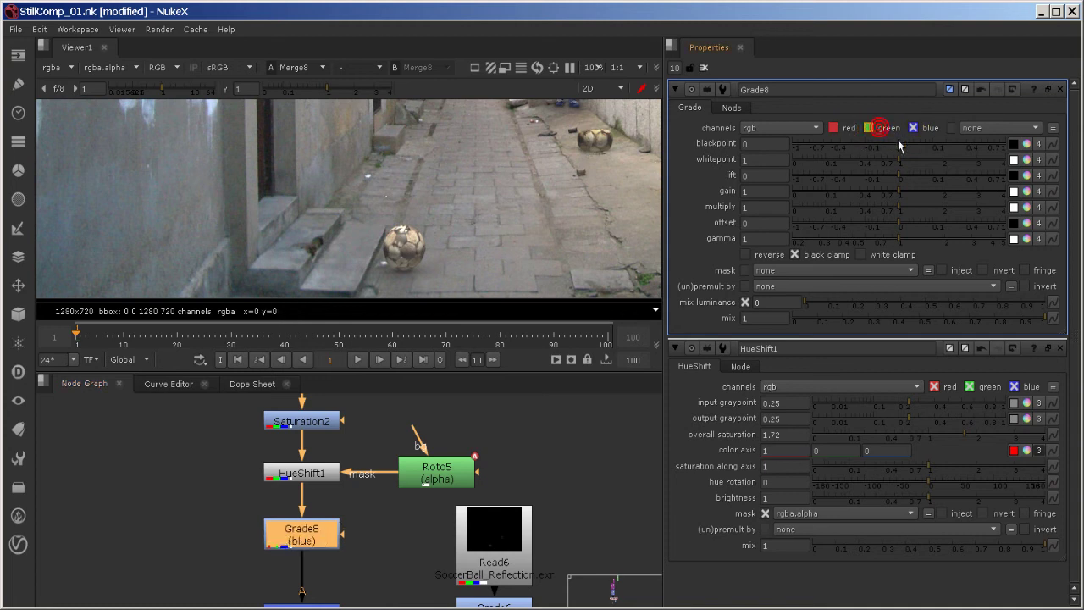
mouse_move(910, 197)
left_mouse_down()
mouse_move(947, 204)
mouse_move(920, 202)
left_mouse_up()
scroll(528, 204, "down", 4)
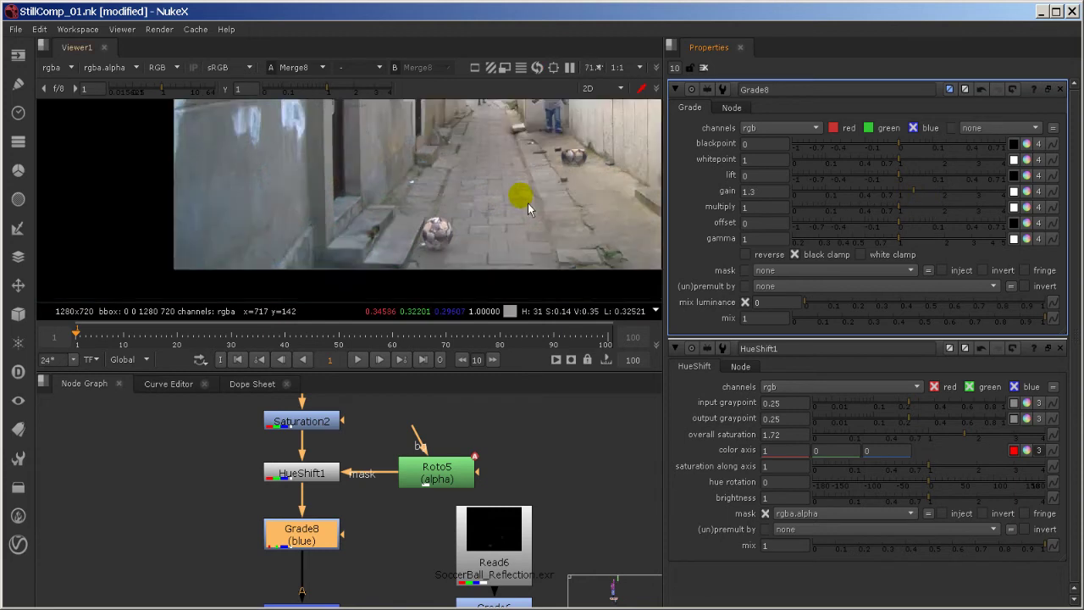
middle_click_drag(528, 207, 430, 211)
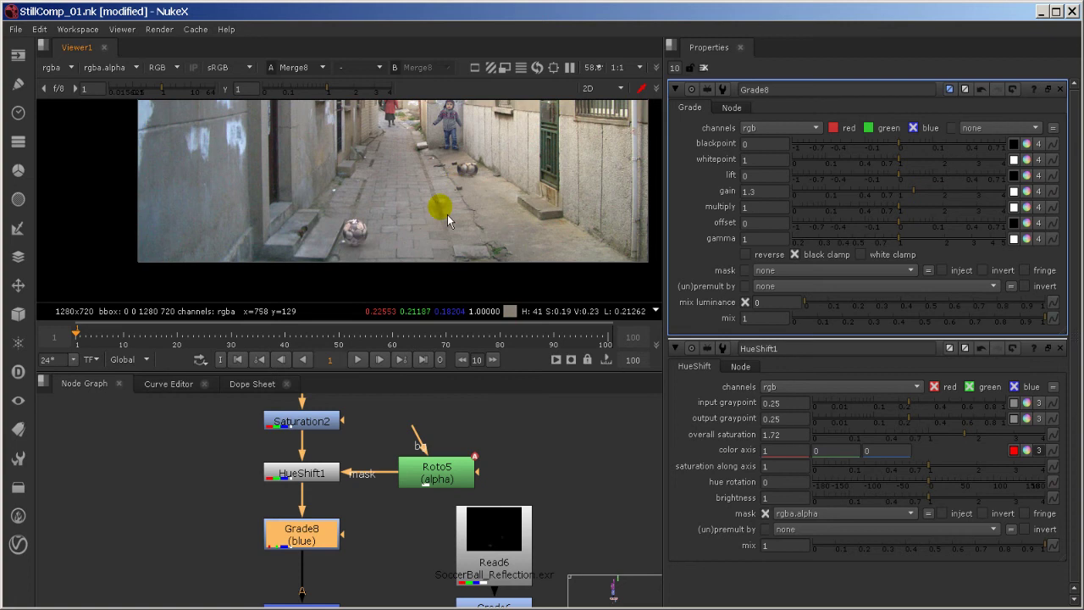
Compare both soccer balls with Grade8 disabled and enabled, examining the rear ball closely, and leave the node enabled
left_click(316, 534)
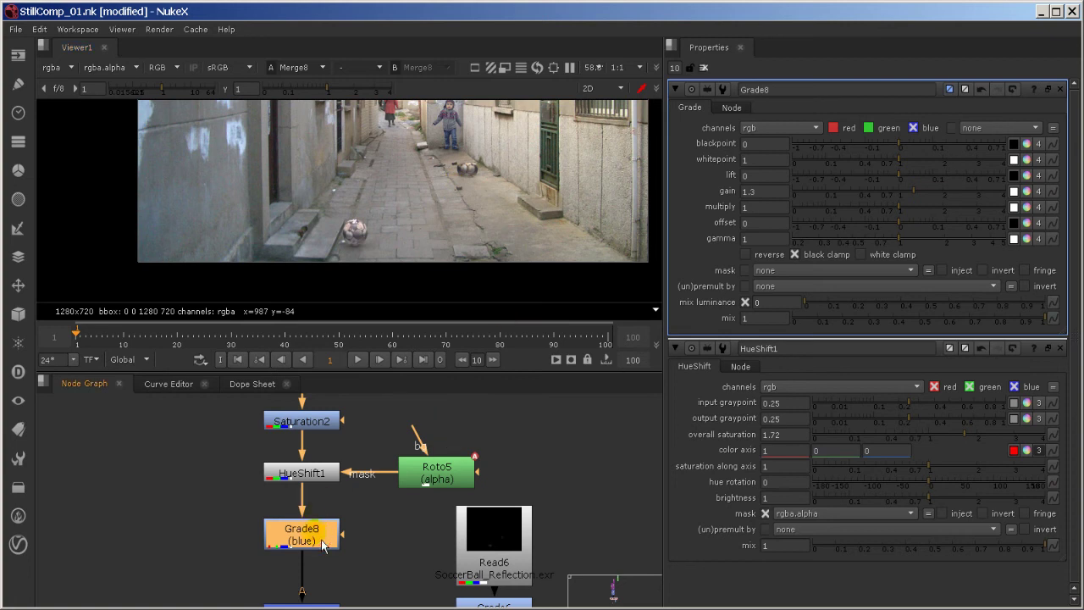
key("d")
key("d")
key("d")
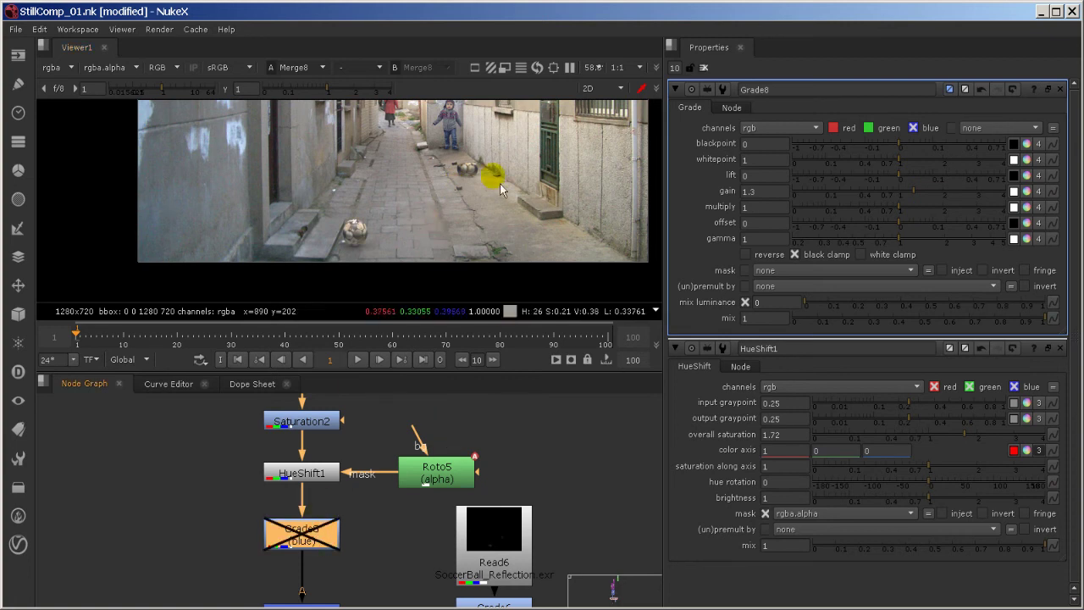
scroll(512, 181, "up", 4)
key("d")
key("d")
key("d")
key("d")
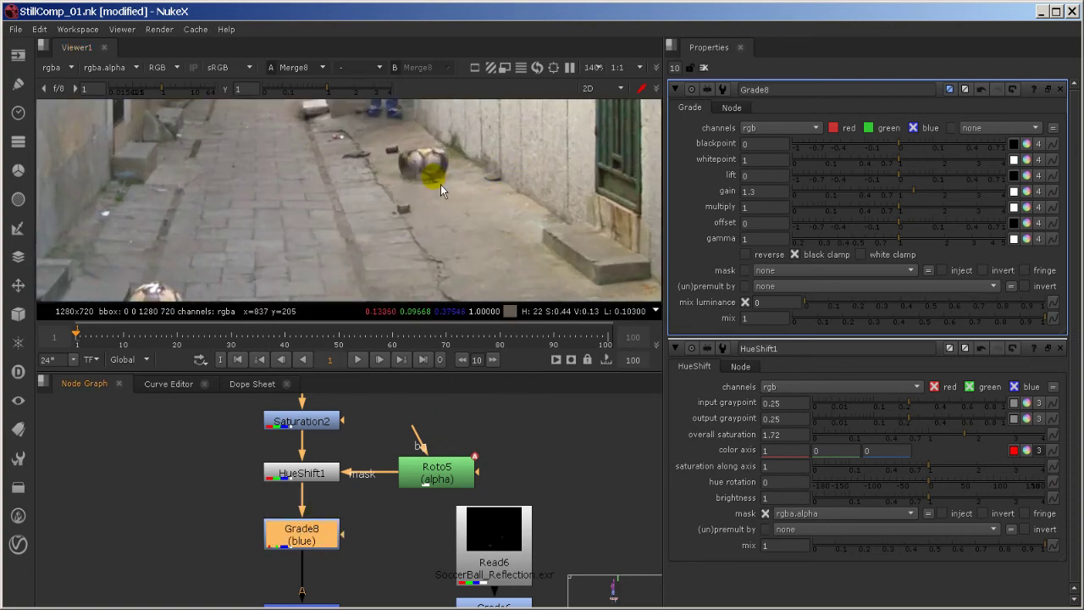
key("d")
key("d")
scroll(440, 184, "down", 3)
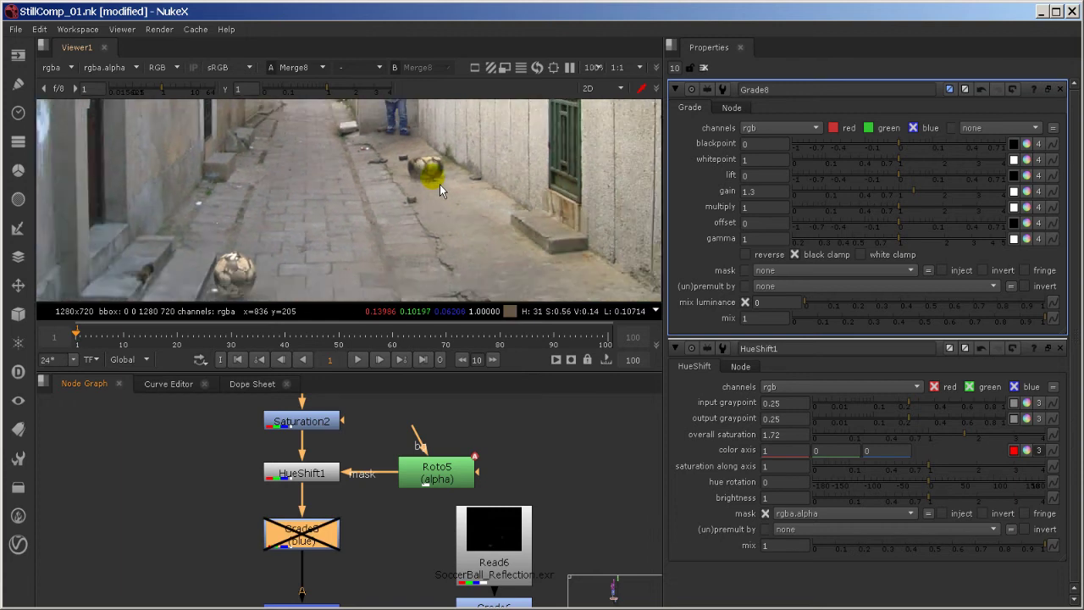
key("d")
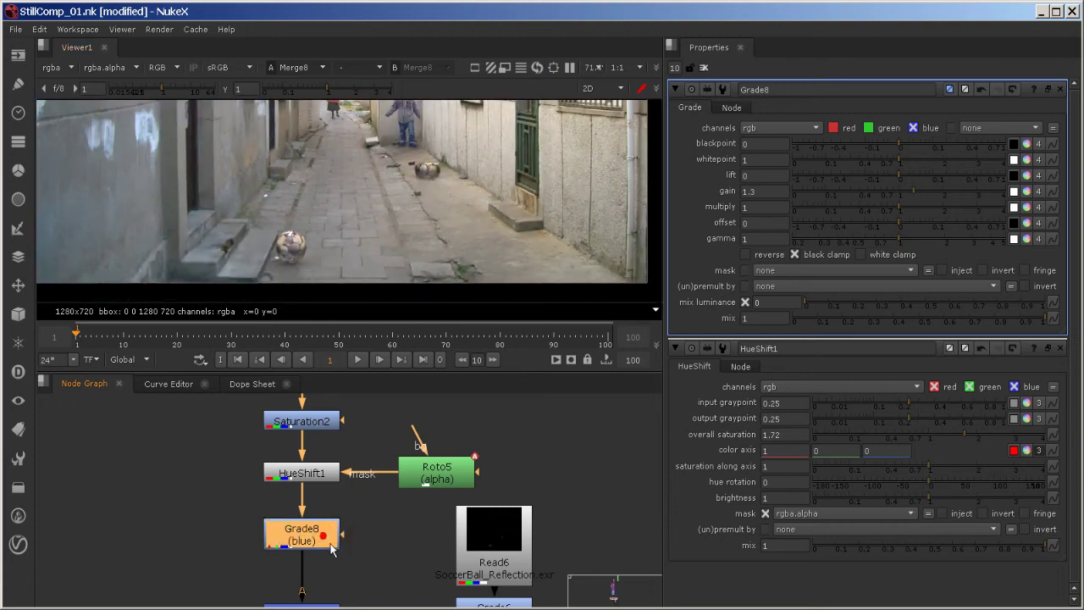
Add a Roto node beside Grade8 and connect it to Grade8's mask input
left_click(387, 527)
key("o")
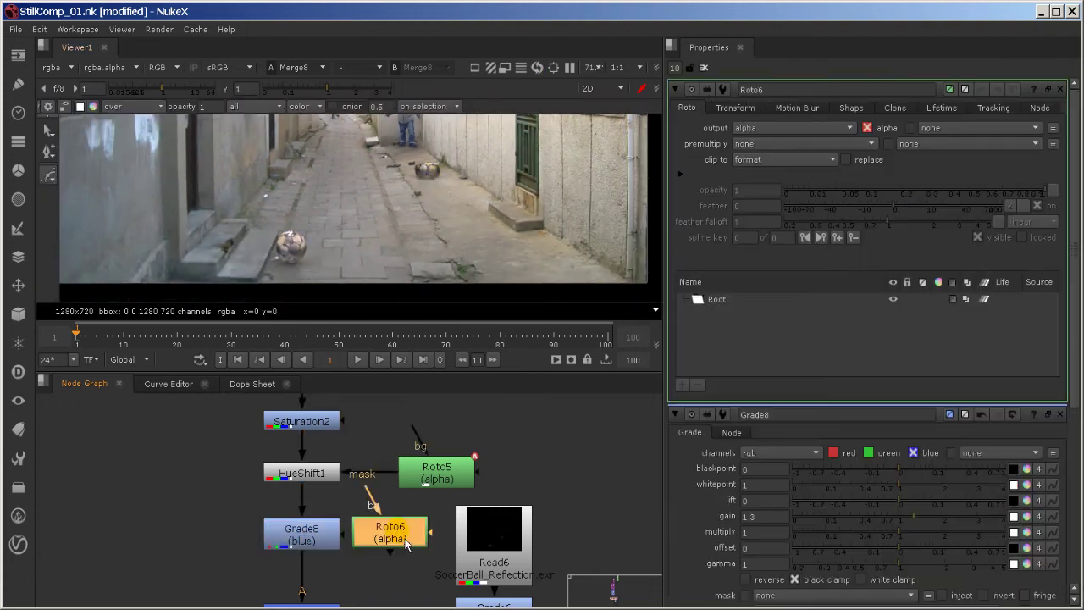
left_click_drag(414, 540, 420, 541)
left_click_drag(356, 547, 418, 550)
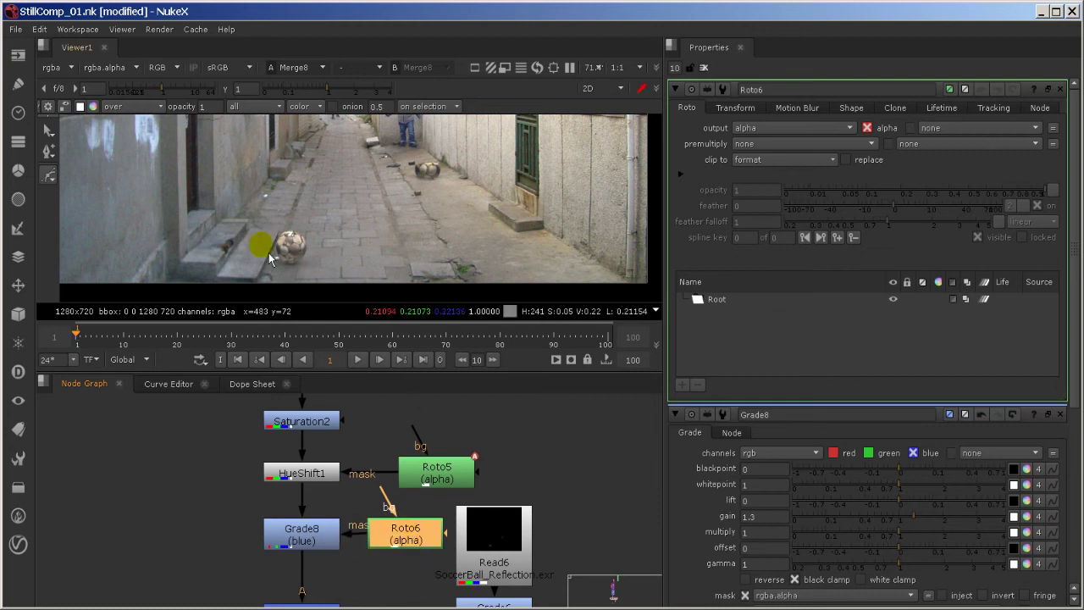
Draw a closed Bezier shape in Roto6 around the foreground soccer ball and close all open node properties
left_click(262, 214)
middle_click_drag(259, 249, 266, 212)
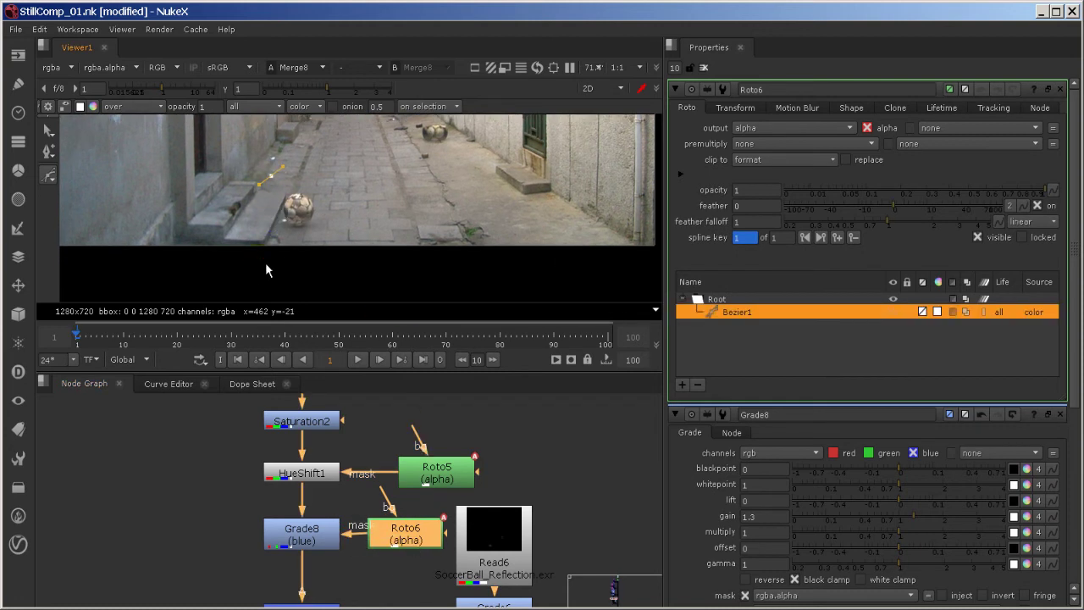
left_click(339, 268)
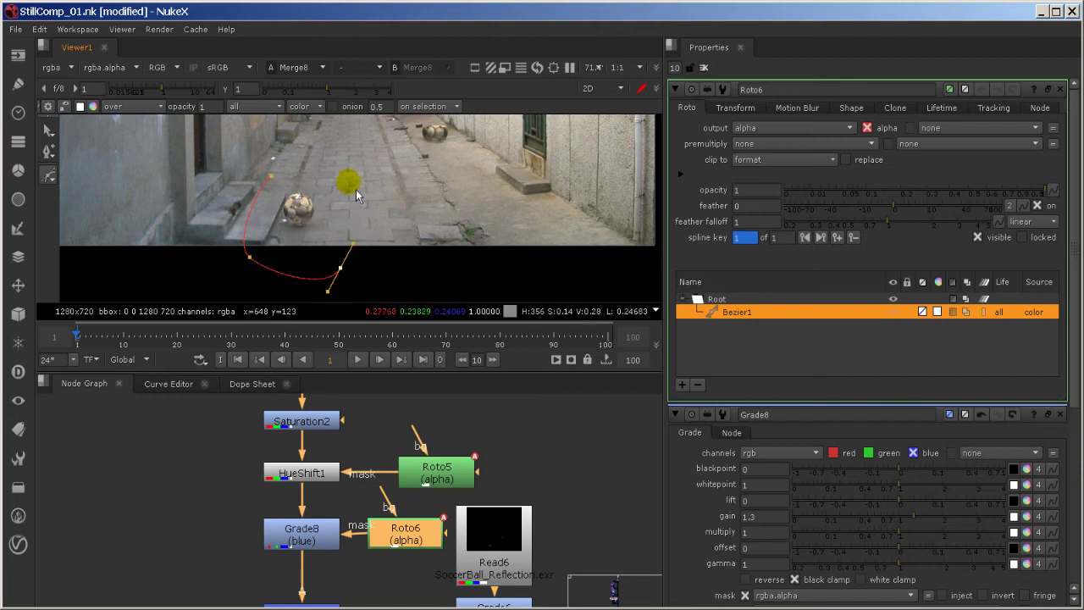
left_click(345, 177)
left_click(271, 177)
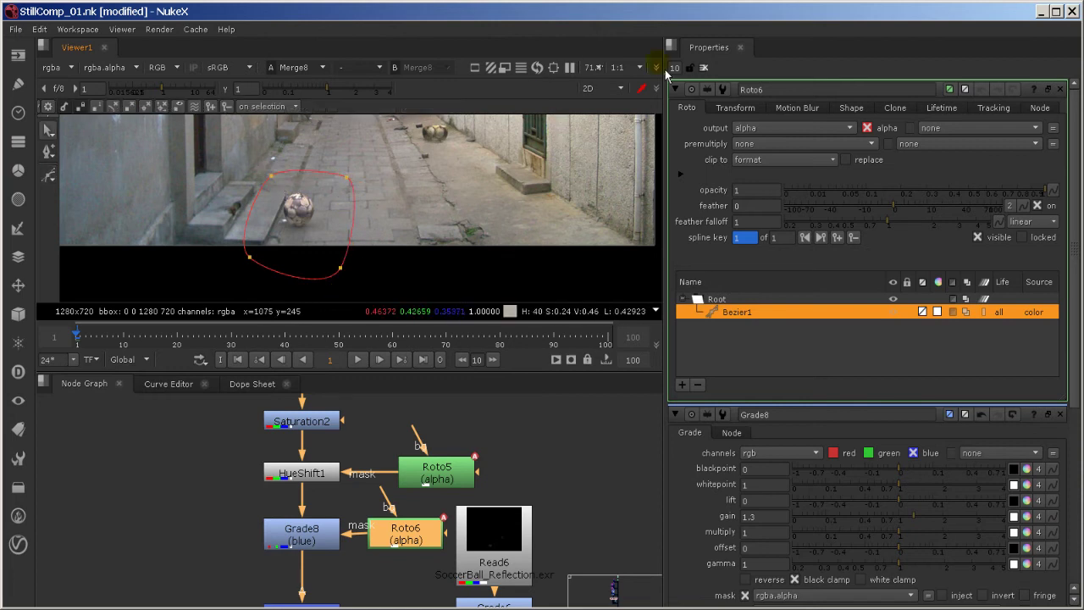
left_click(704, 68)
middle_click_drag(459, 167, 392, 236)
scroll(453, 196, "down", 2)
scroll(390, 236, "down", 1)
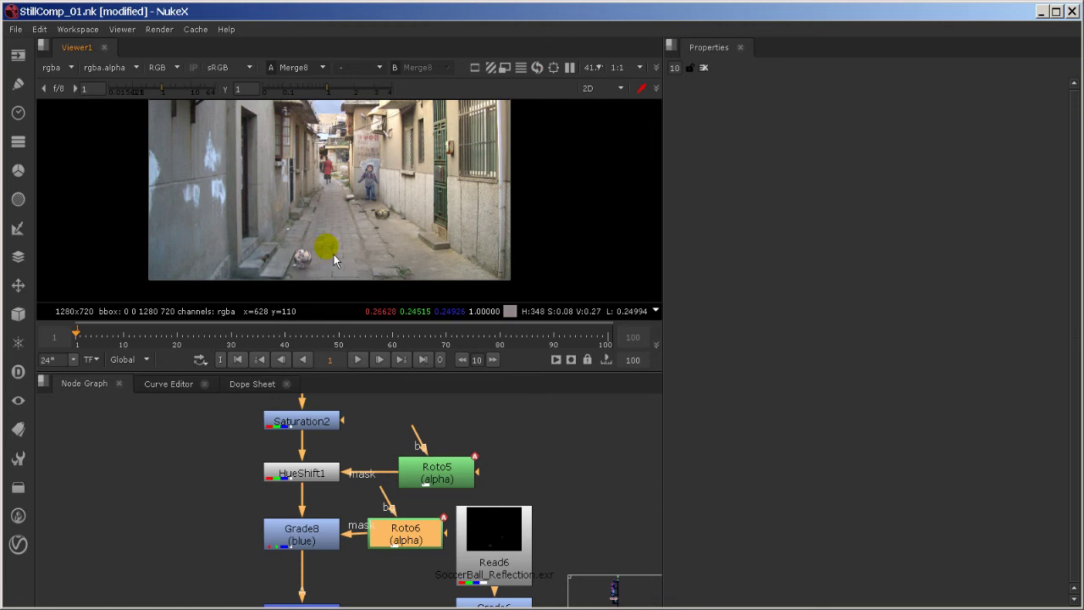
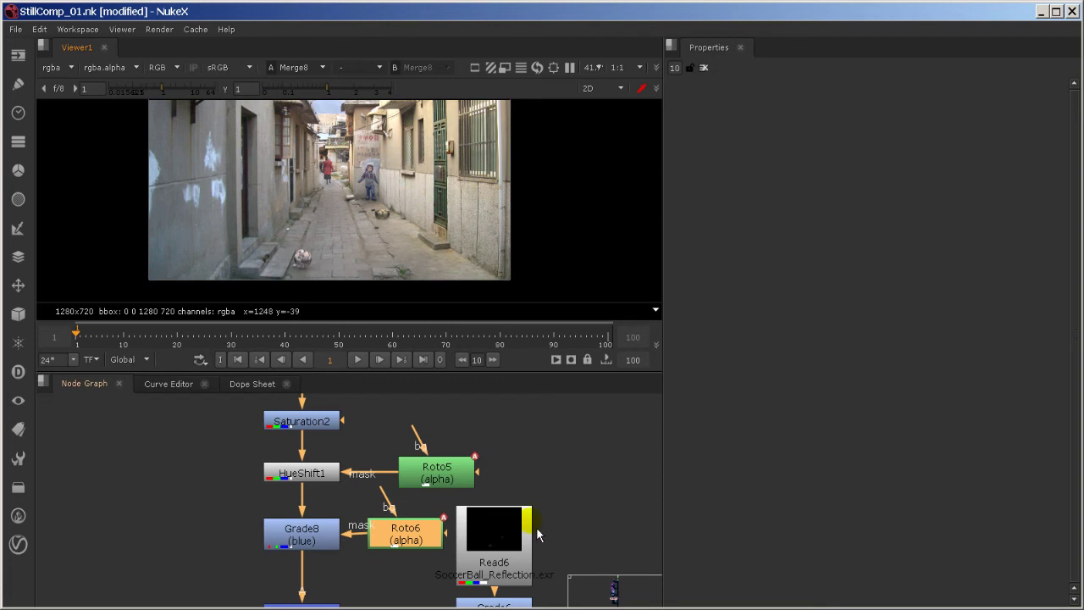
Shift the reflection branch with Read6 and Grade6 farther from the beauty branch and place Roto6 beneath Roto5
middle_click_drag(547, 566, 547, 564)
key("space")
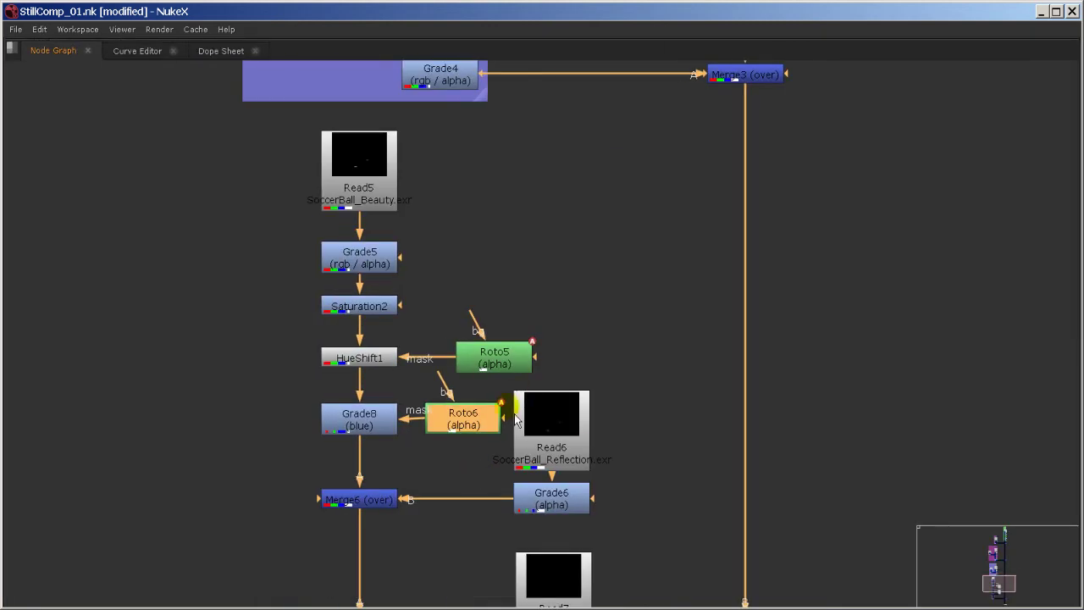
middle_click_drag(585, 458, 574, 444)
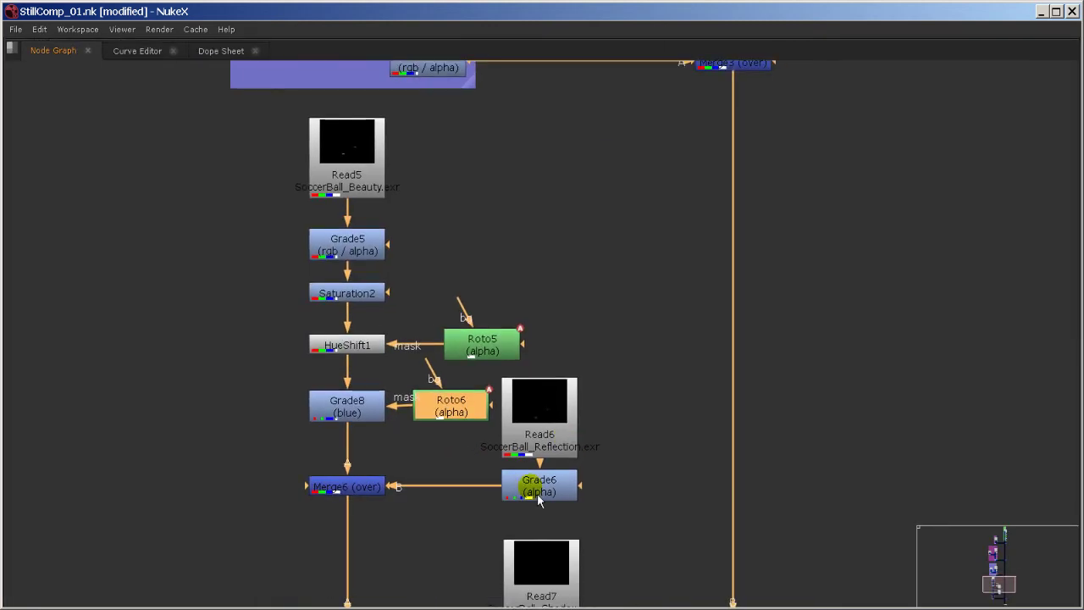
left_click_drag(539, 500, 587, 494, "ctrl")
left_click_drag(468, 416, 496, 413)
left_click(625, 271)
Move the shadow branch with Read7, Grade7 and Premult4 outward to line up beneath the reflection branch
middle_click_drag(637, 481, 484, 310)
middle_click_drag(556, 419, 537, 210)
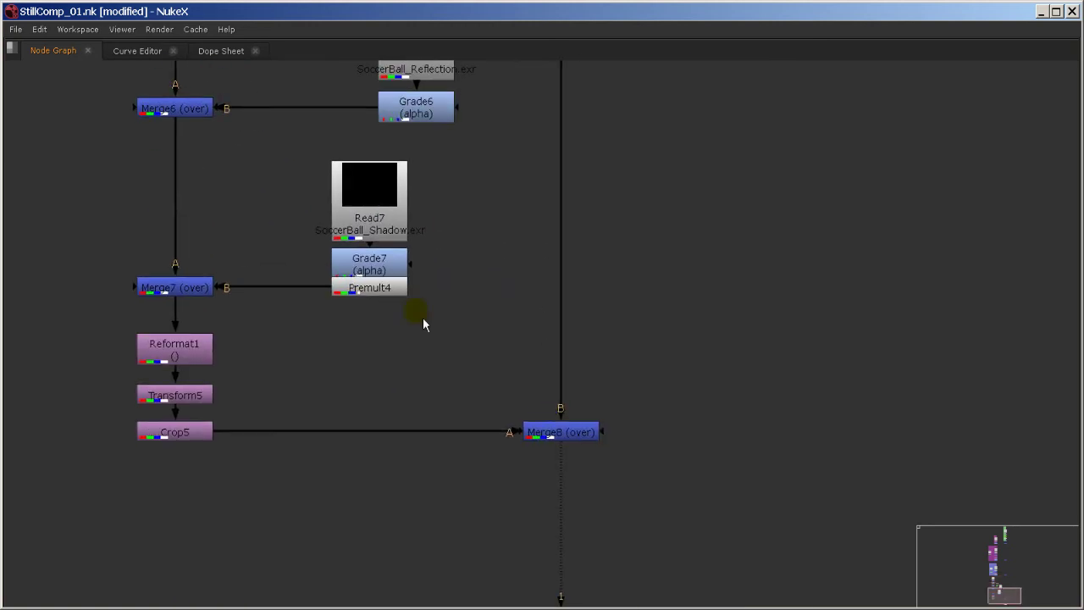
left_click_drag(394, 299, 440, 290, "ctrl")
left_click(490, 273)
left_click(486, 281)
middle_click_drag(486, 285, 563, 491)
Shift all the soccer ball nodes together away from the main merge line and create a Backdrop around them
scroll(563, 488, "down", 6)
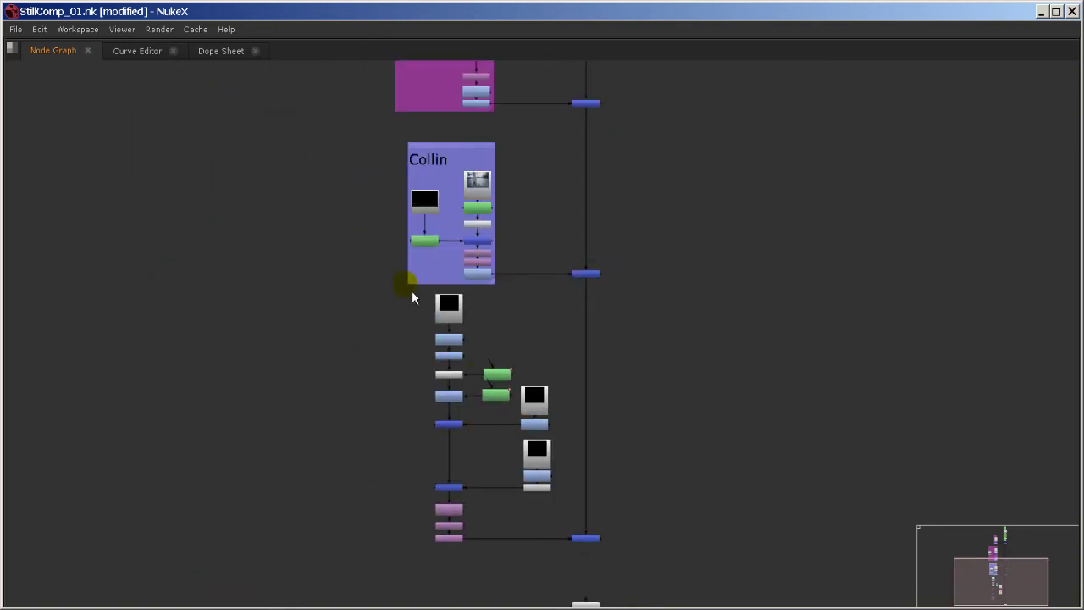
left_click_drag(400, 283, 575, 573)
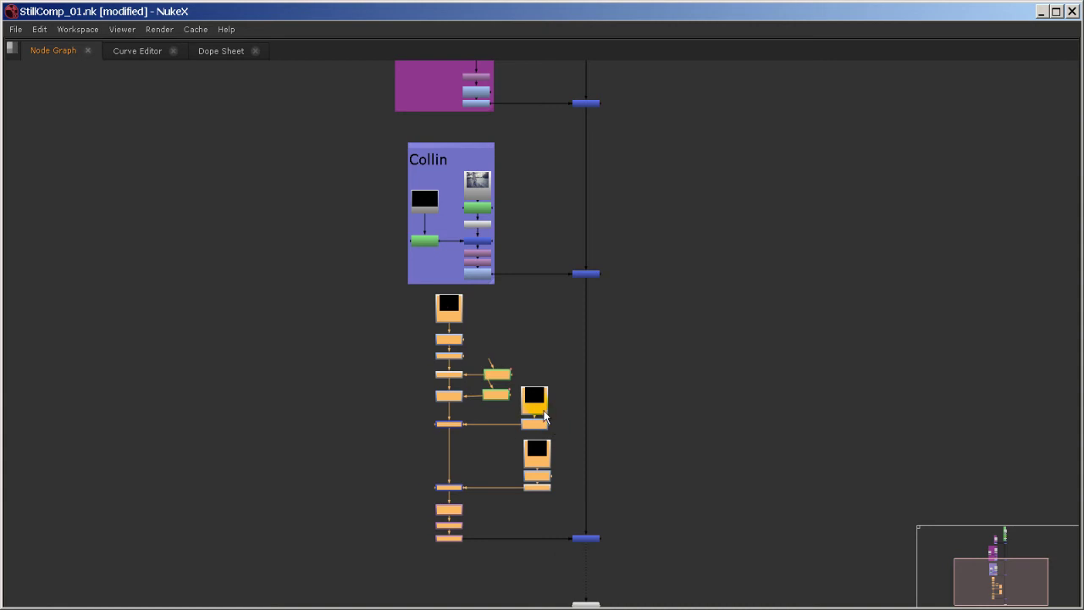
left_click_drag(544, 413, 523, 406)
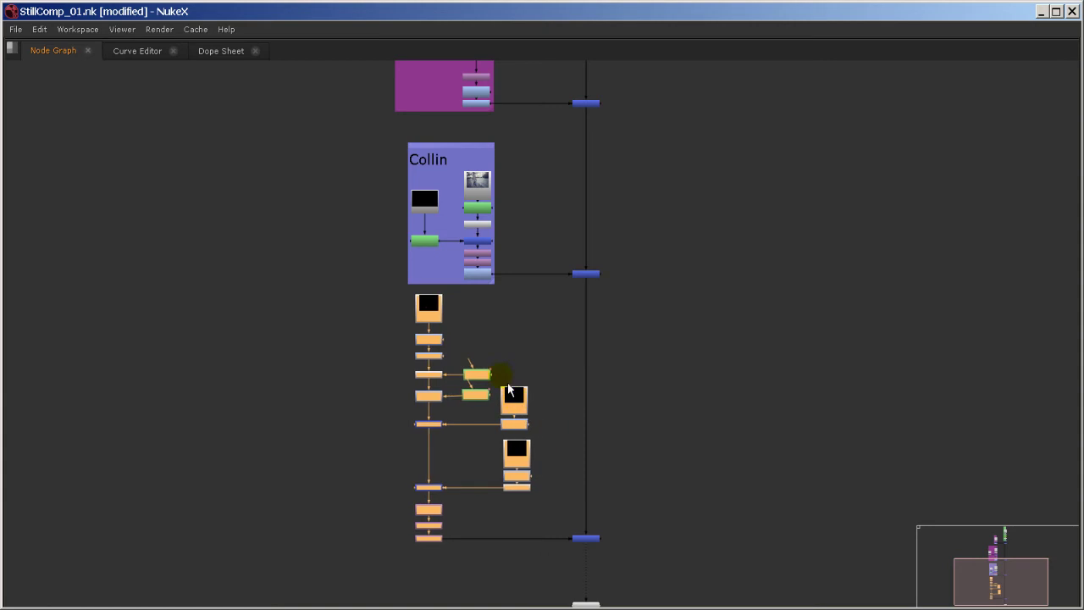
key("Tab")
type("back")
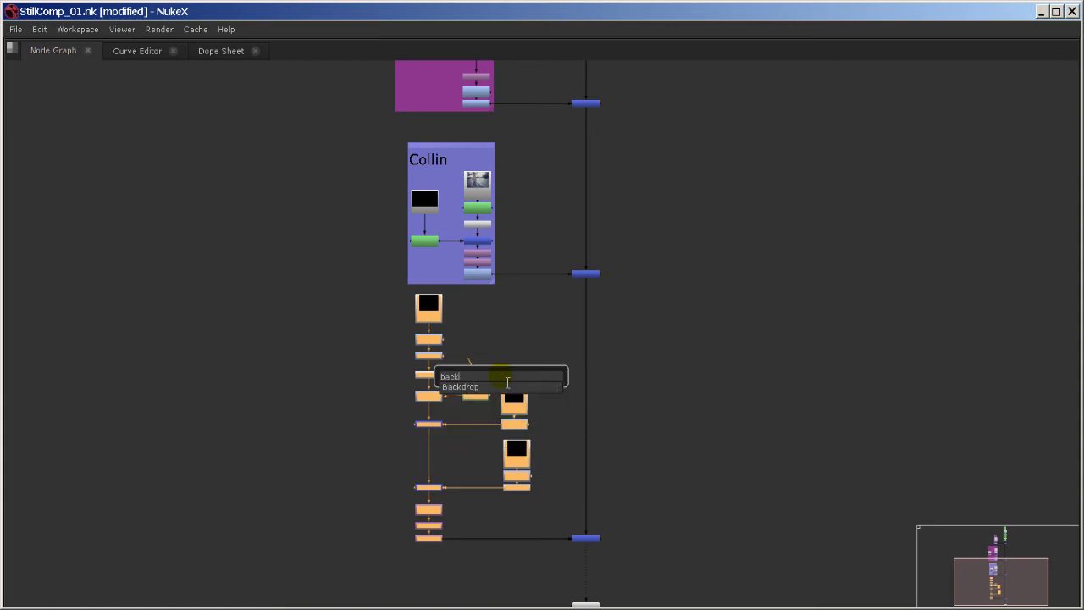
left_click(509, 387)
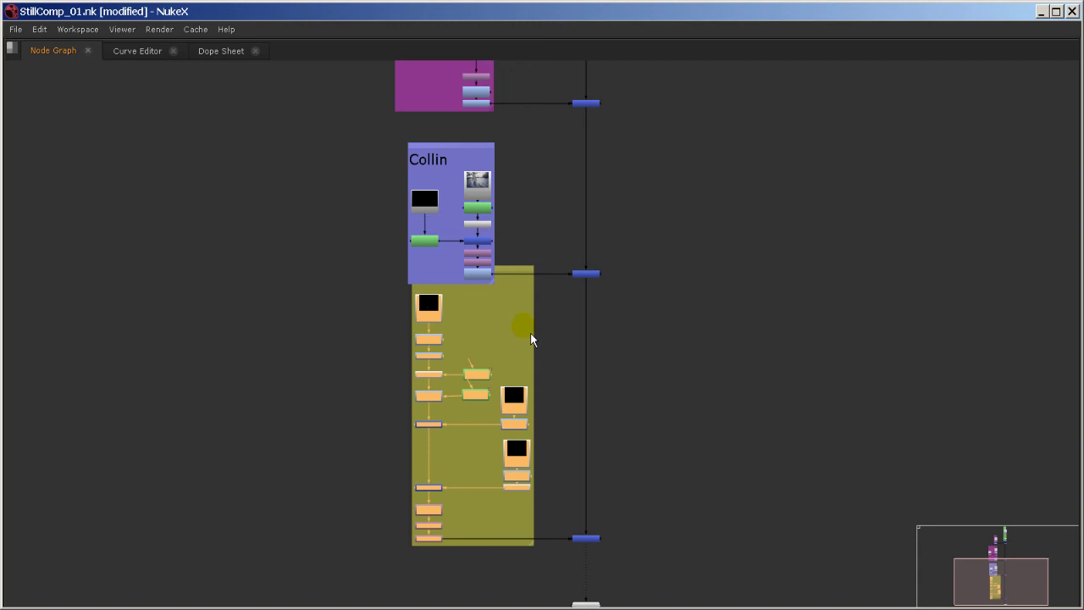
Try to move the new soccer ball backdrop with its nodes away from the main merge line
middle_click_drag(577, 346, 588, 356)
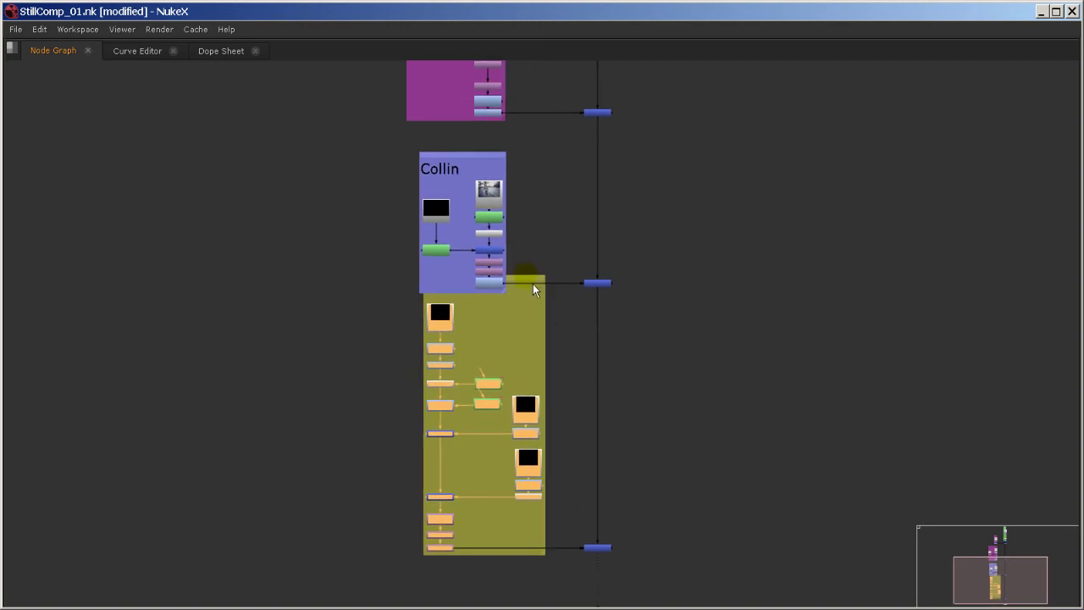
left_click_drag(533, 285, 453, 292)
key("ctrl+z")
Move the soccer ball backdrop with its nodes down and outward, clear of the Collin backdrop, leaving Grade4 out of the selection
scroll(533, 313, "up", 5)
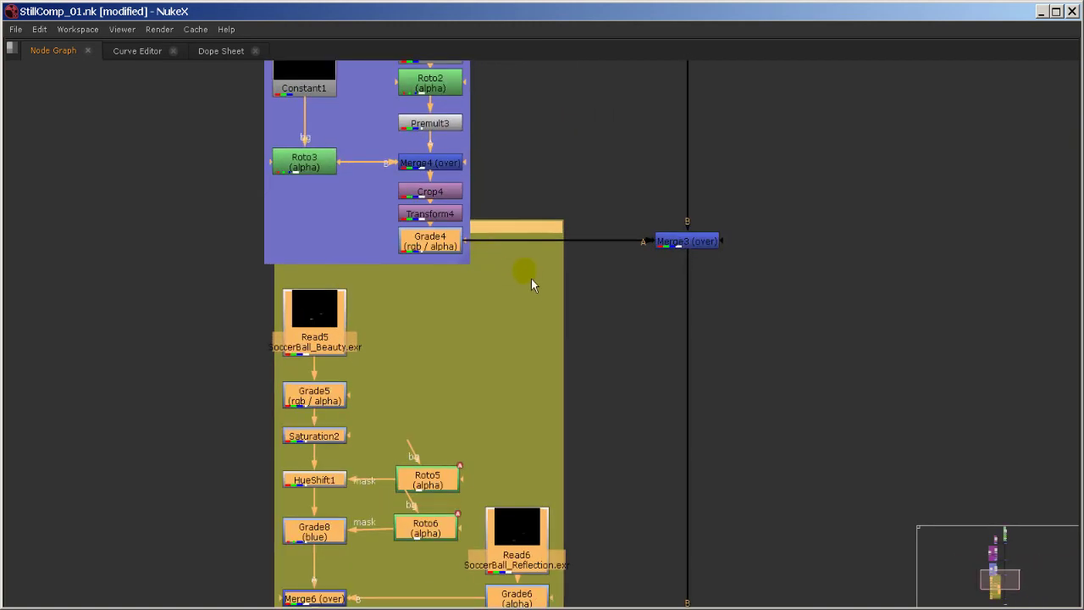
left_click(585, 296)
left_click(513, 225)
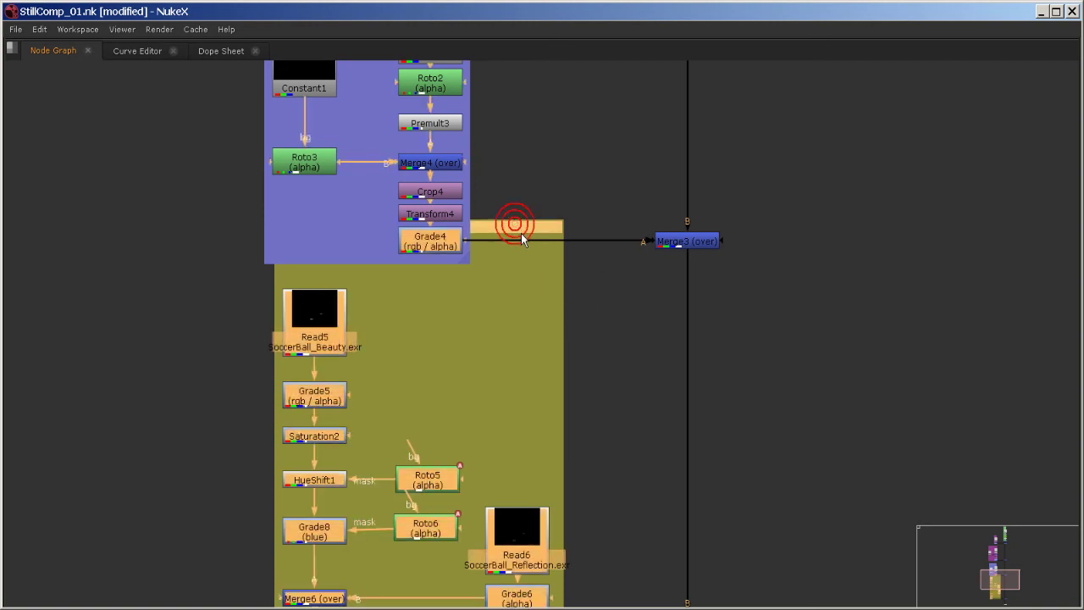
left_click(454, 242, "shift")
left_click_drag(506, 231, 409, 290)
Move Merge8 down the main merge line to line up with Crop5
mouse_move(554, 344)
middle_mouse_down()
mouse_move(565, 198)
mouse_move(576, 190)
middle_mouse_up()
middle_click_drag(564, 314, 551, 163)
middle_click_drag(559, 297, 545, 187)
left_click_drag(681, 457, 682, 521)
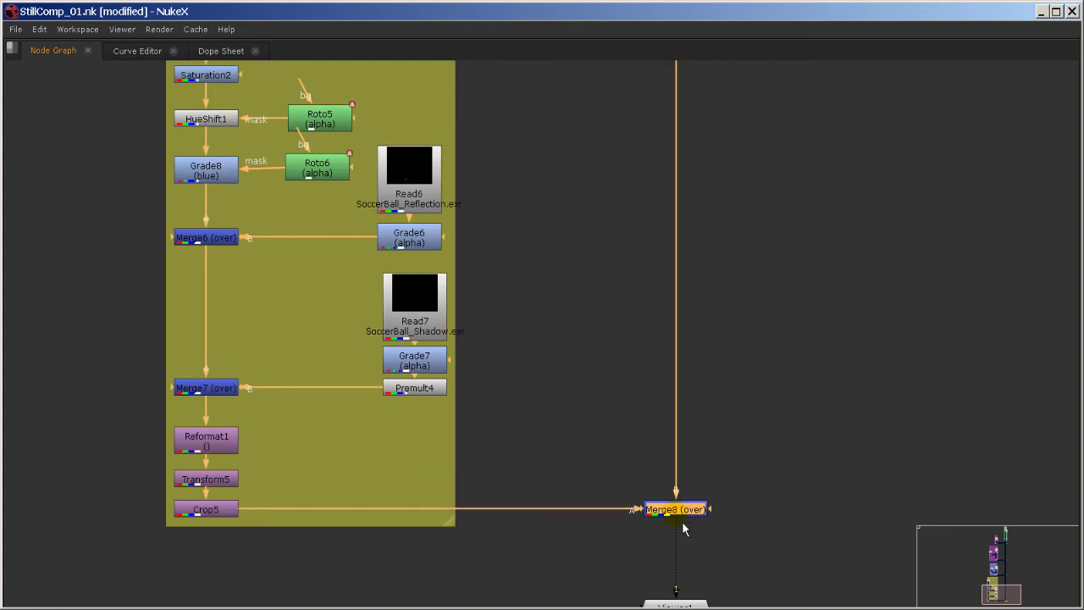
left_click(603, 375)
Rename the soccer ball backdrop node as CG_Integration
middle_click_drag(585, 300, 665, 484)
scroll(665, 484, "down", 3)
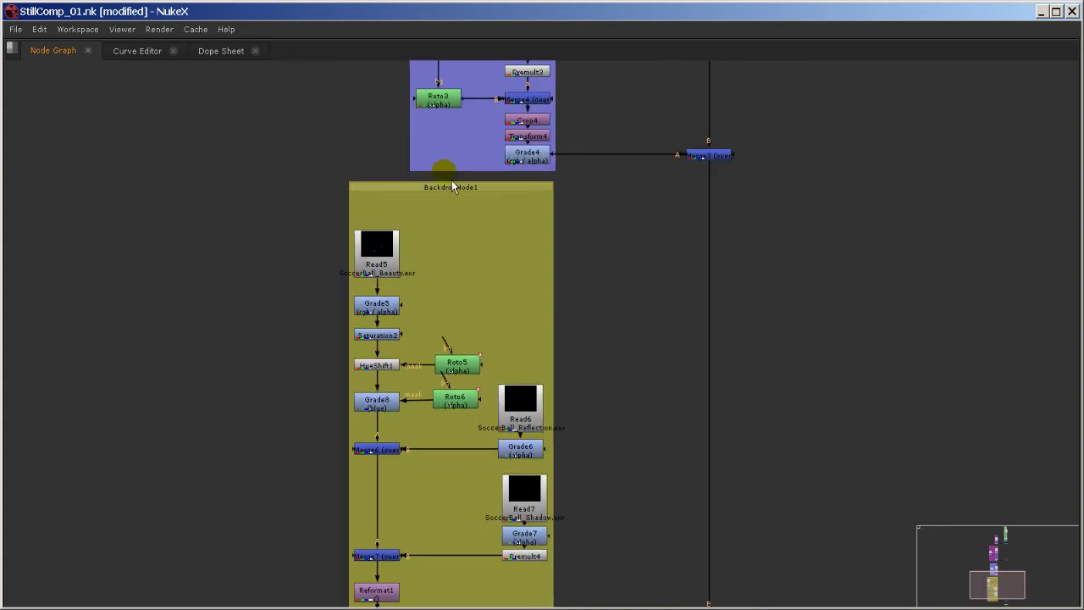
key("space")
middle_click_drag(479, 485, 336, 491)
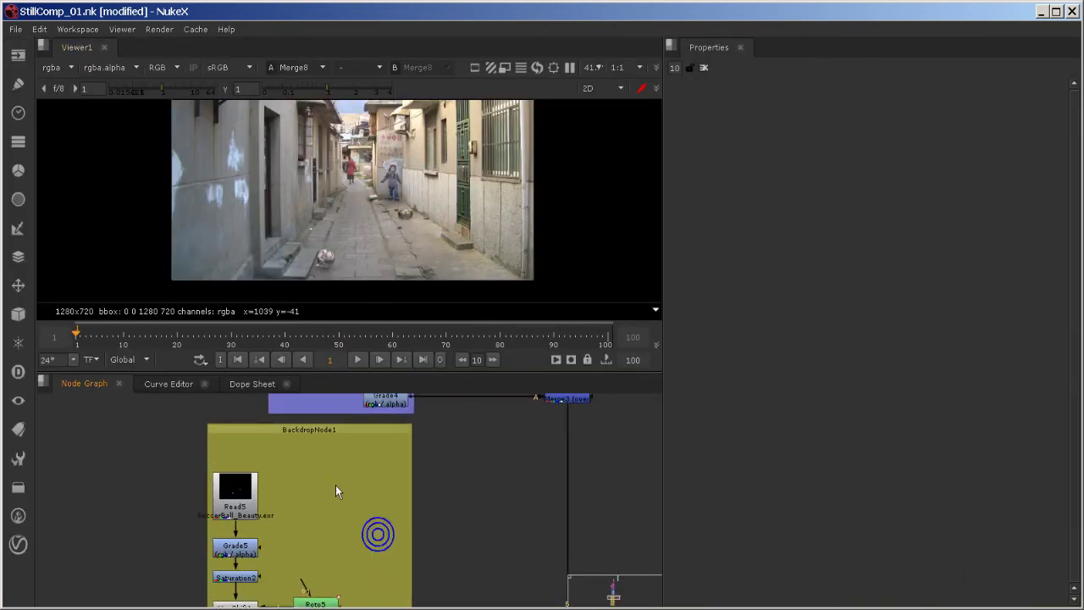
double_click(343, 435)
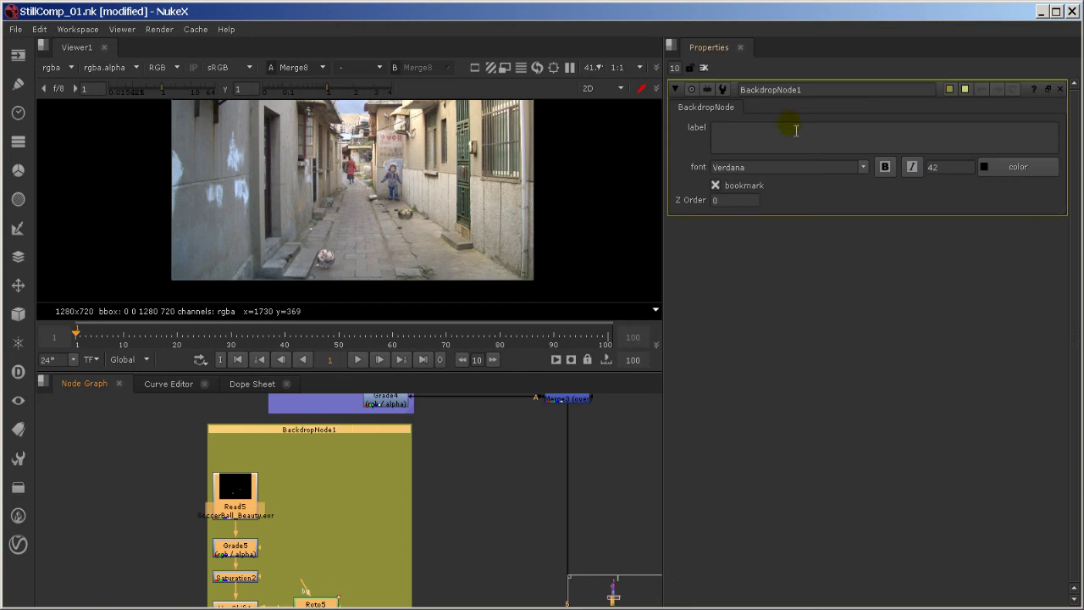
double_click(812, 90)
type("dInte")
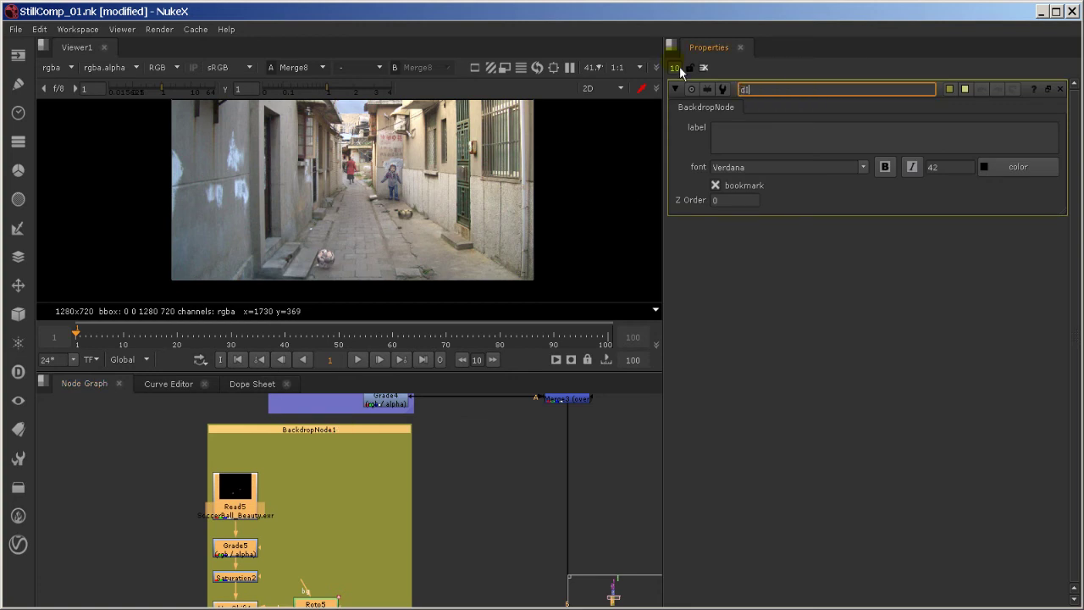
key("BackSpace")
key("BackSpace")
key("BackSpace")
key("BackSpace")
key("BackSpace")
type("CG_Integration")
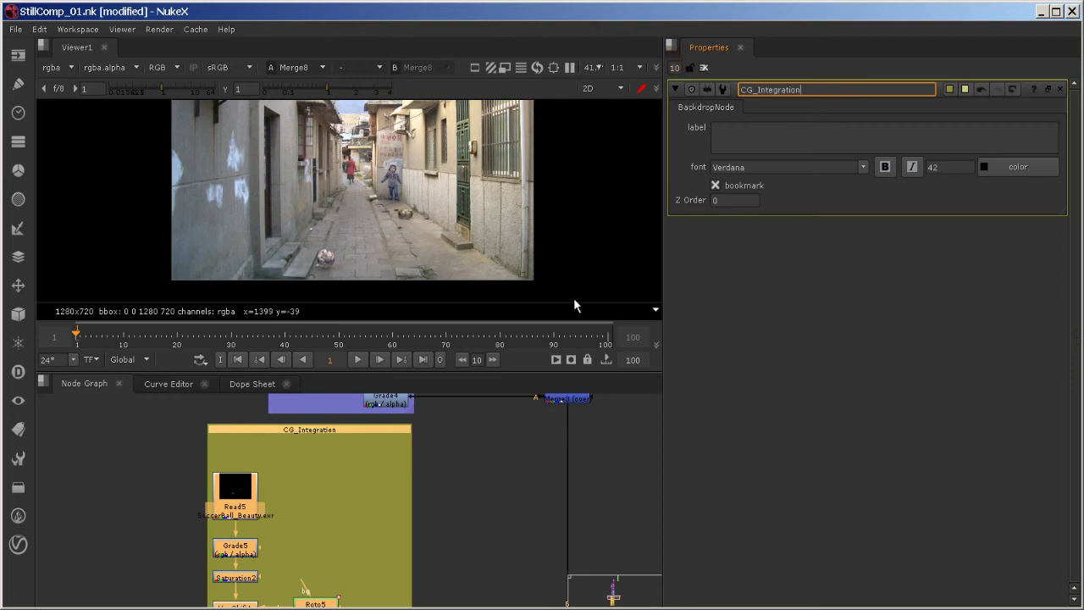
Label the CG_Integration backdrop "3D Integration"
middle_click_drag(413, 540, 421, 506)
middle_click_drag(436, 576, 444, 598)
type("C")
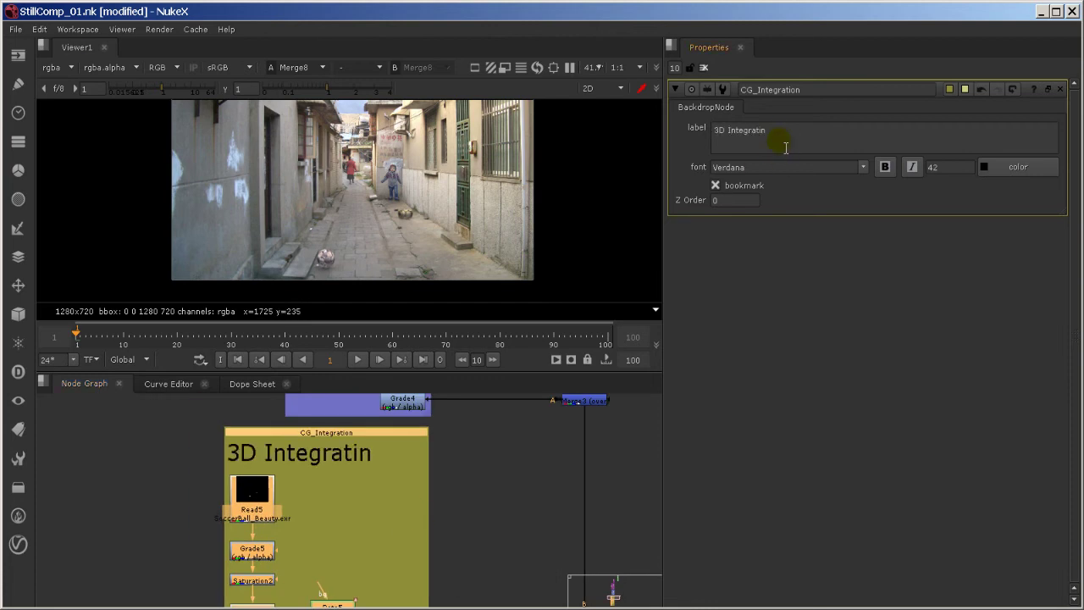
left_click(503, 477)
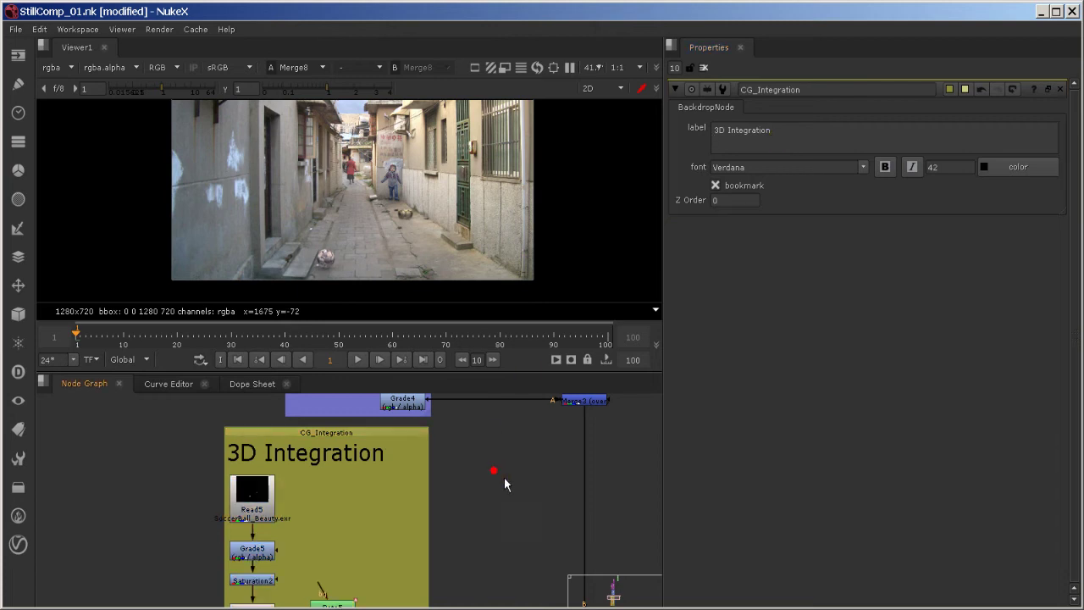
Move Viewer1 farther down below Merge8 to make room for another node
middle_click_drag(507, 480, 539, 470)
middle_click_drag(547, 565, 503, 424)
middle_click_drag(501, 491, 464, 331)
middle_click_drag(495, 523, 479, 422)
middle_click_drag(493, 491, 487, 456)
left_click_drag(515, 520, 519, 597)
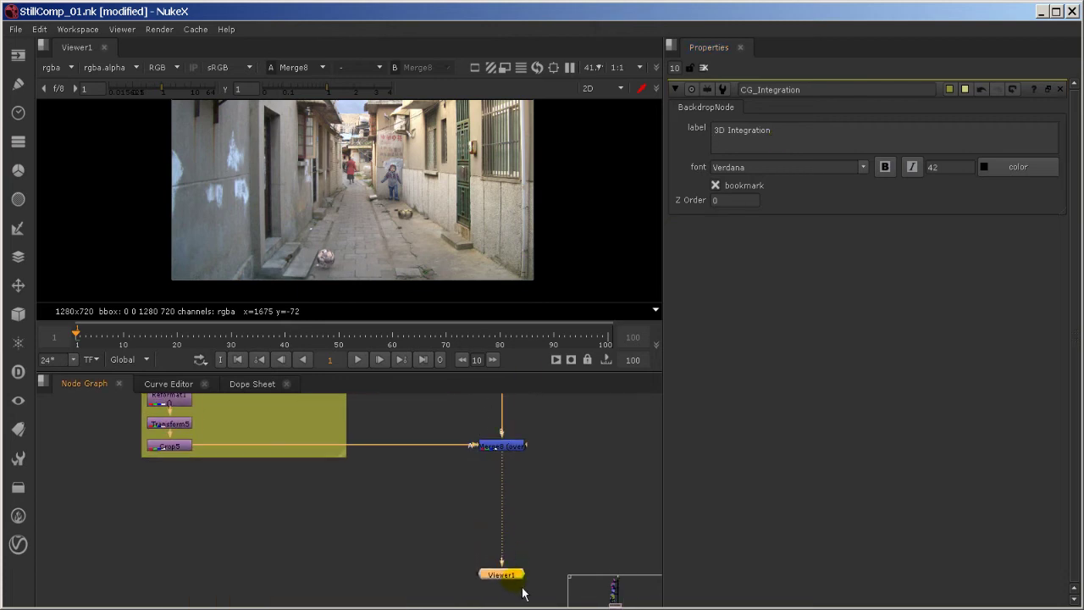
left_click(519, 519)
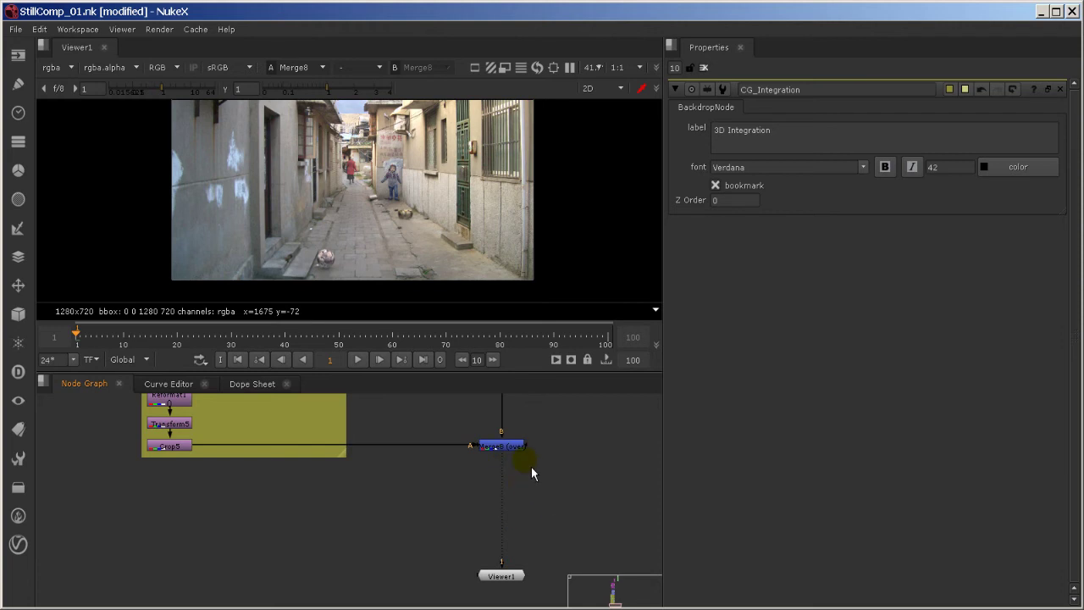
Look over the node tree along the main merge line, from the upper branches down to Merge8 and Viewer1
middle_click_drag(539, 438, 549, 550)
middle_click_drag(518, 409, 523, 593)
middle_click_drag(529, 424, 596, 415)
left_click(294, 532)
middle_click_drag(445, 581, 405, 459)
middle_click_drag(449, 517, 408, 460)
middle_click_drag(465, 531, 442, 443)
middle_click_drag(466, 504, 455, 473)
left_click(462, 476)
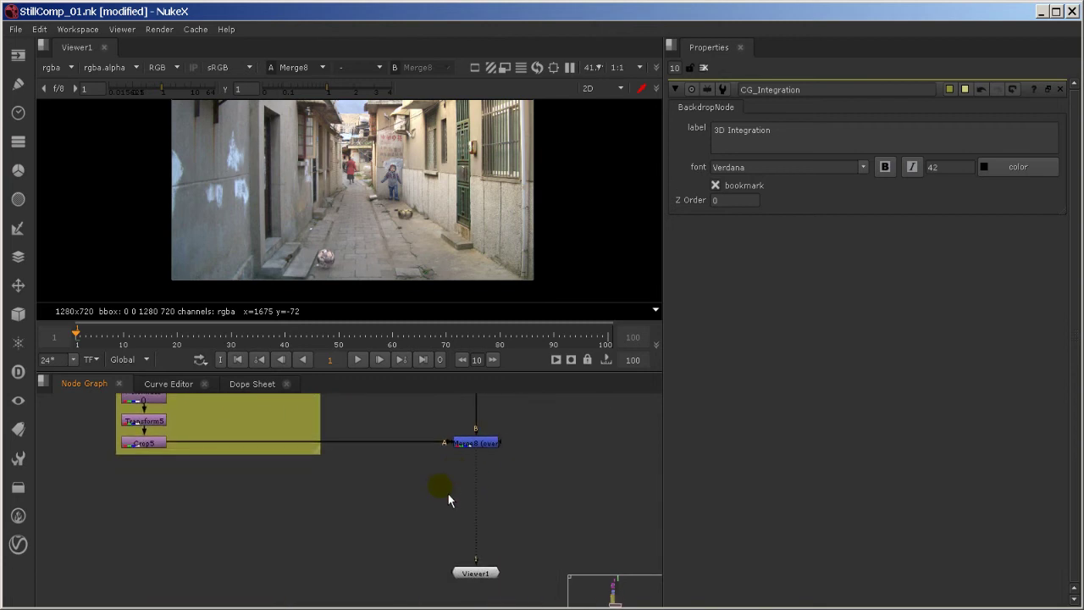
Insert a Write node between Merge8 and Viewer1
key("Tab")
type("wri")
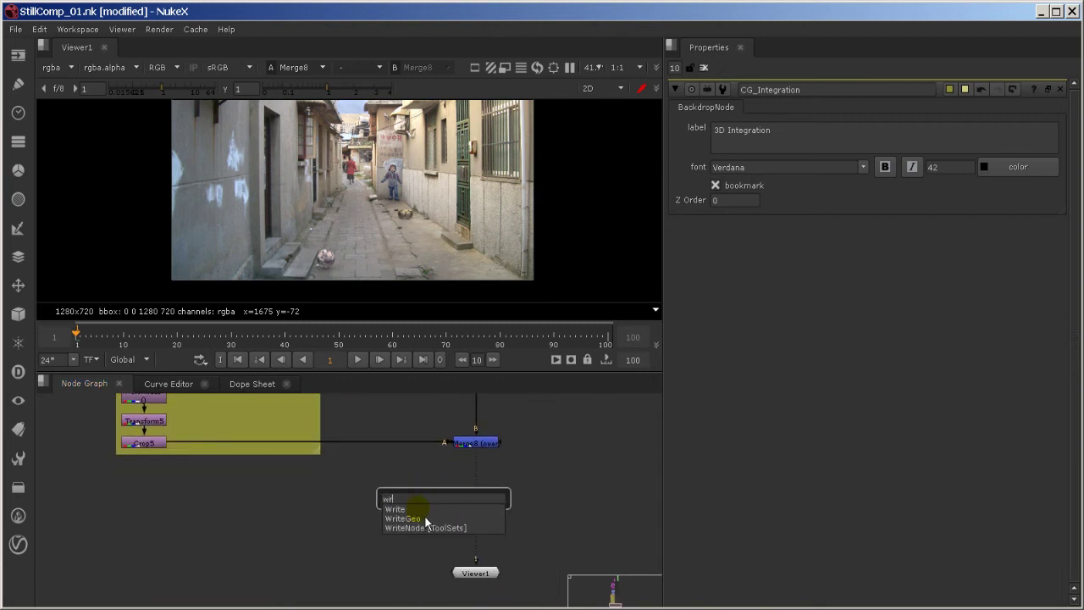
left_click(424, 515)
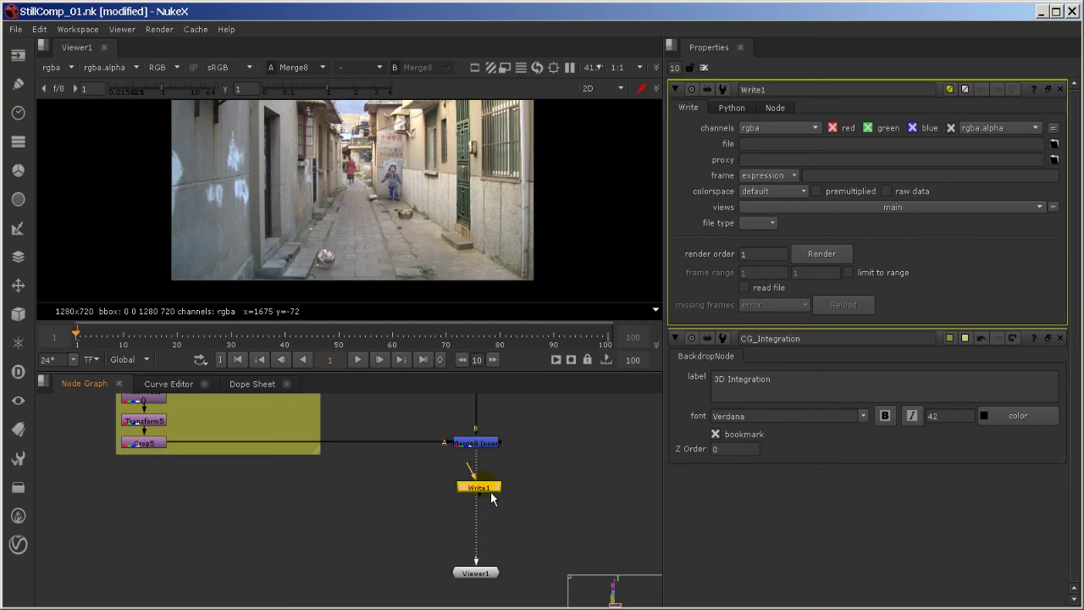
left_click_drag(492, 493, 486, 497)
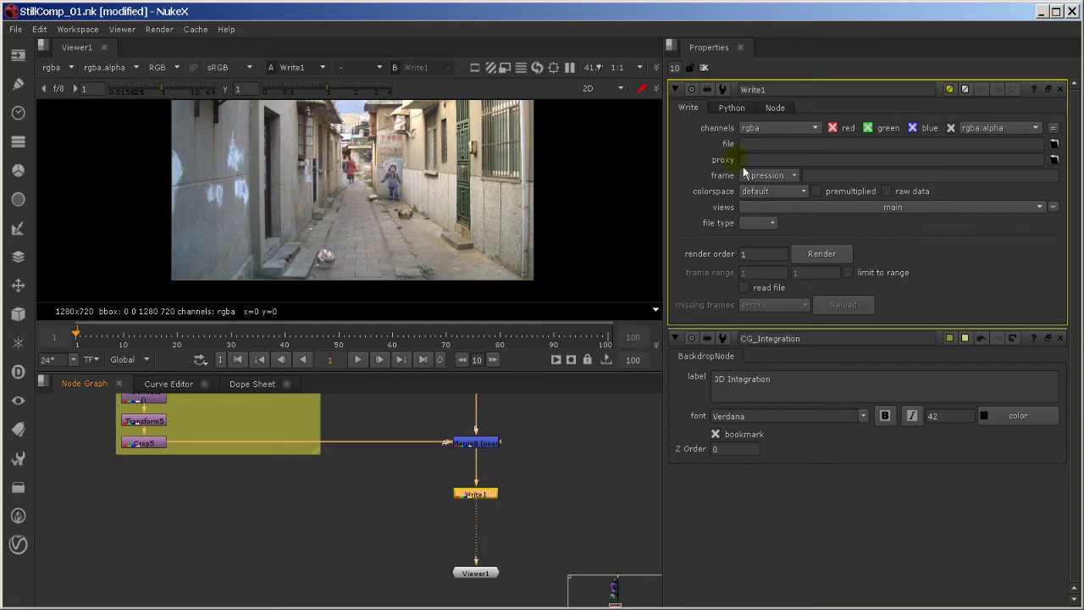
Set the Write node's output to a .tif named with the artist's surname plus _StillComposite in the StillComposite/Ouput folder
left_click(742, 143)
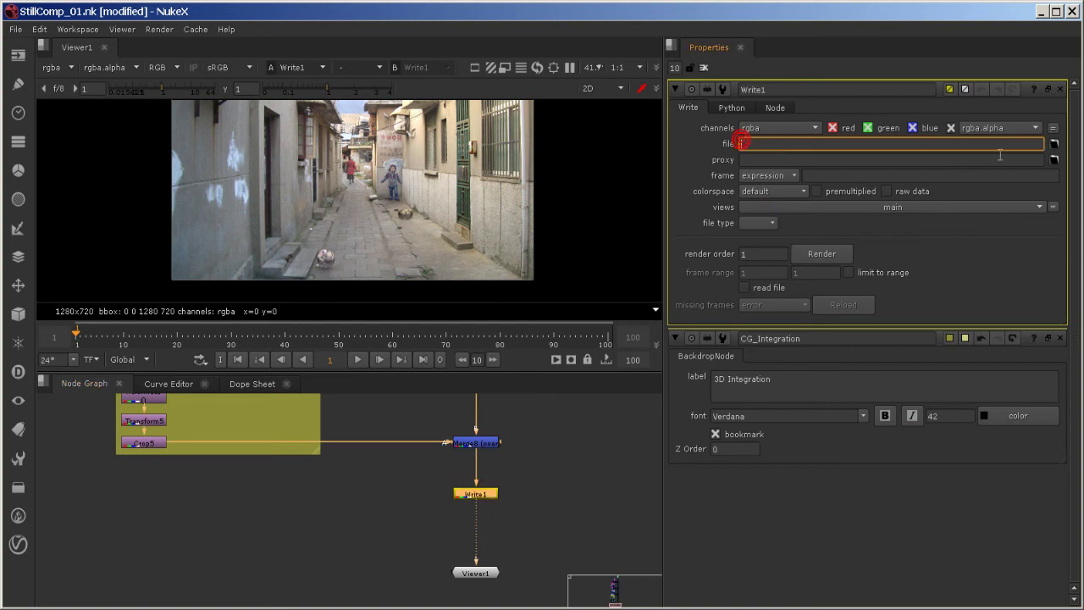
left_click(1054, 144)
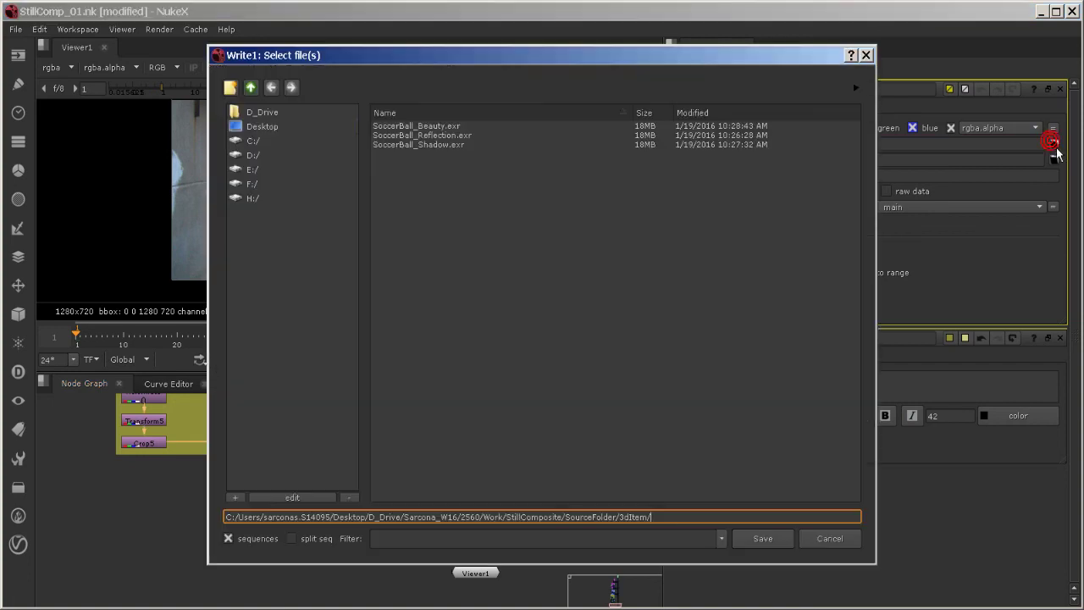
left_click(250, 87)
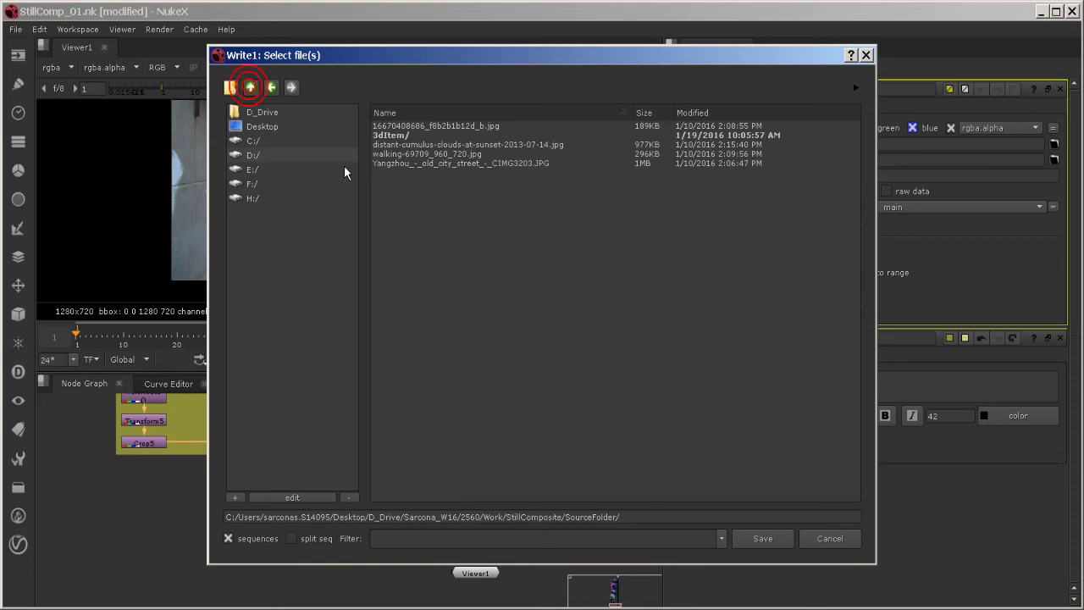
left_click(252, 90)
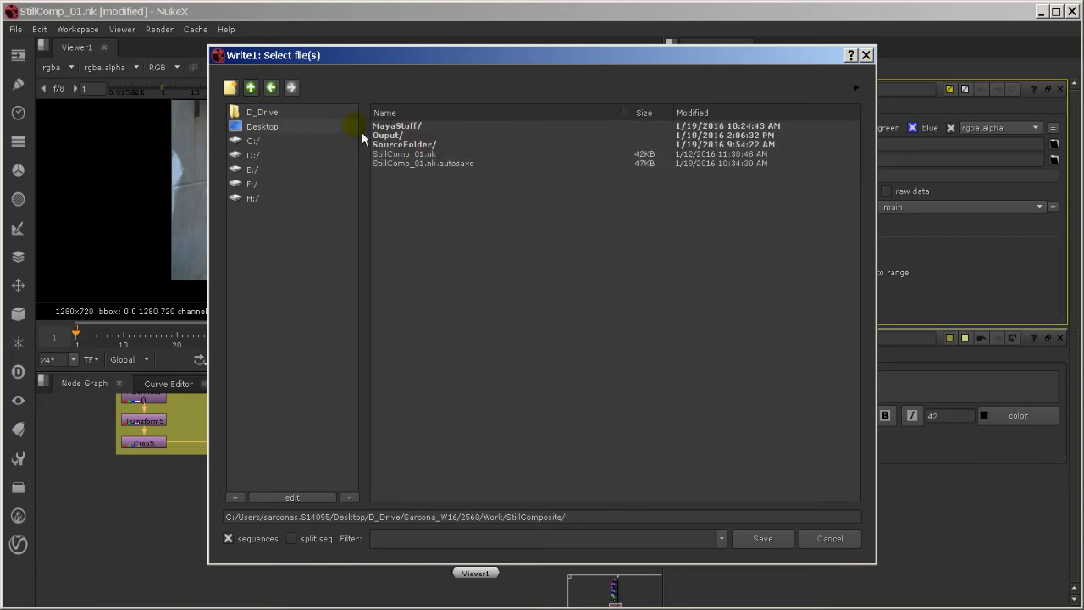
double_click(382, 134)
left_click(609, 519)
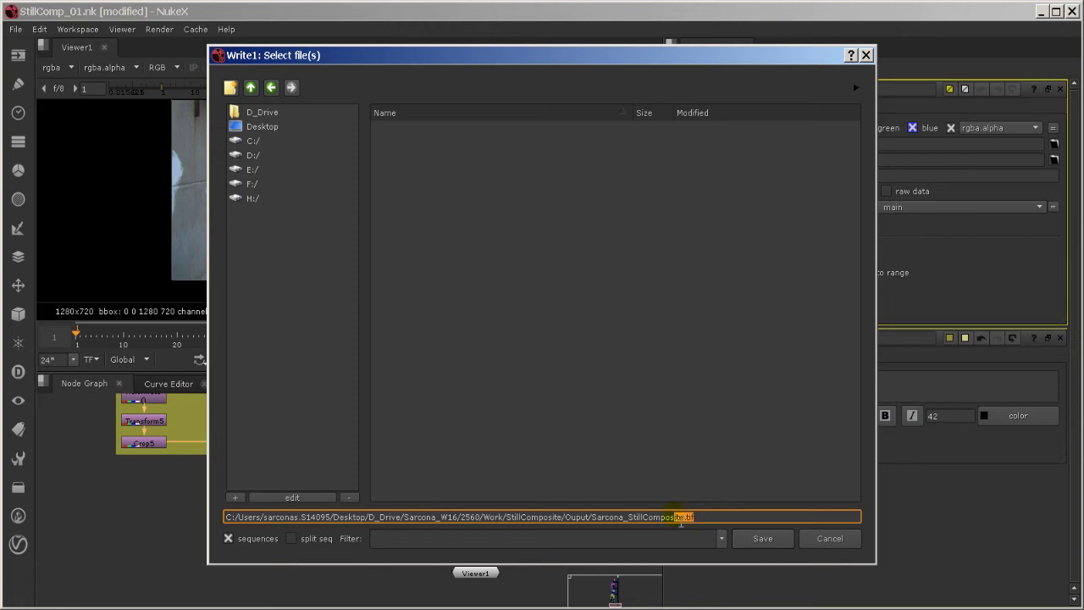
left_click(764, 539)
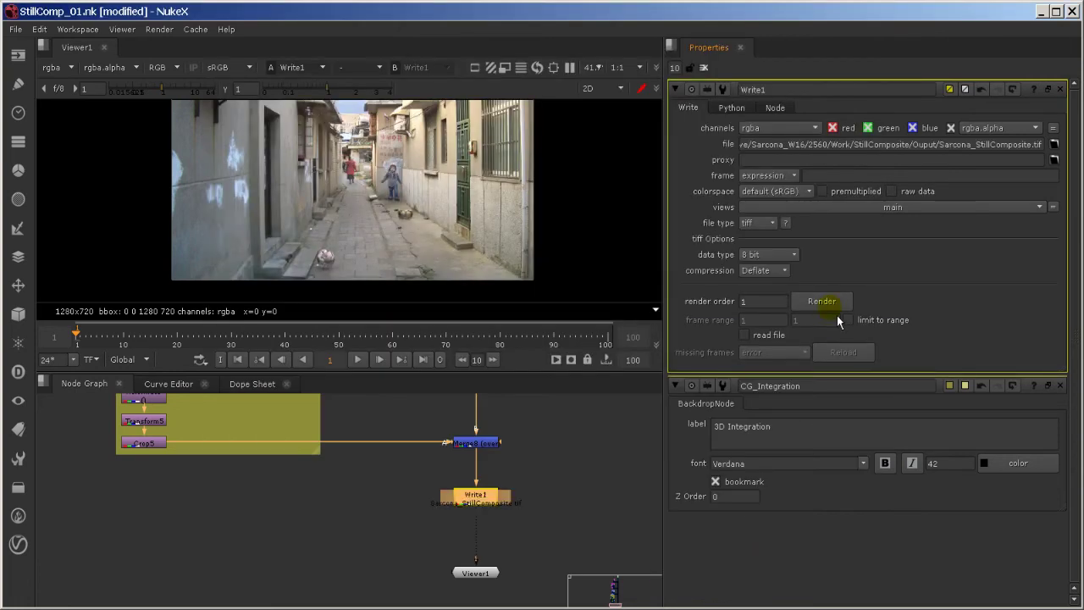
Keep the Write node's file type as tiff and render frame range 1-1
left_click(764, 226)
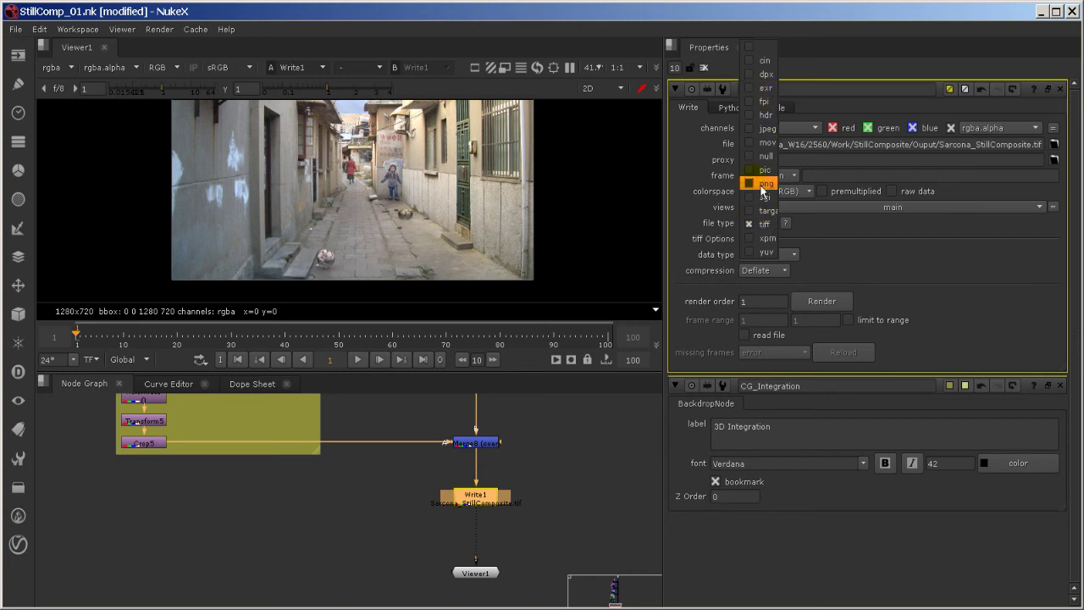
left_click(749, 224)
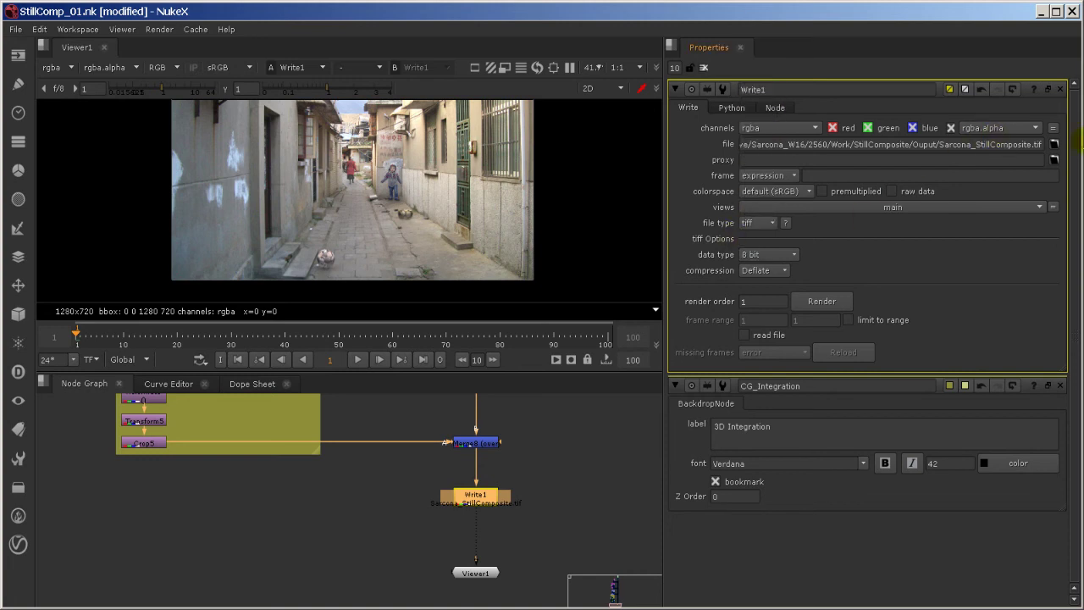
left_click(820, 304)
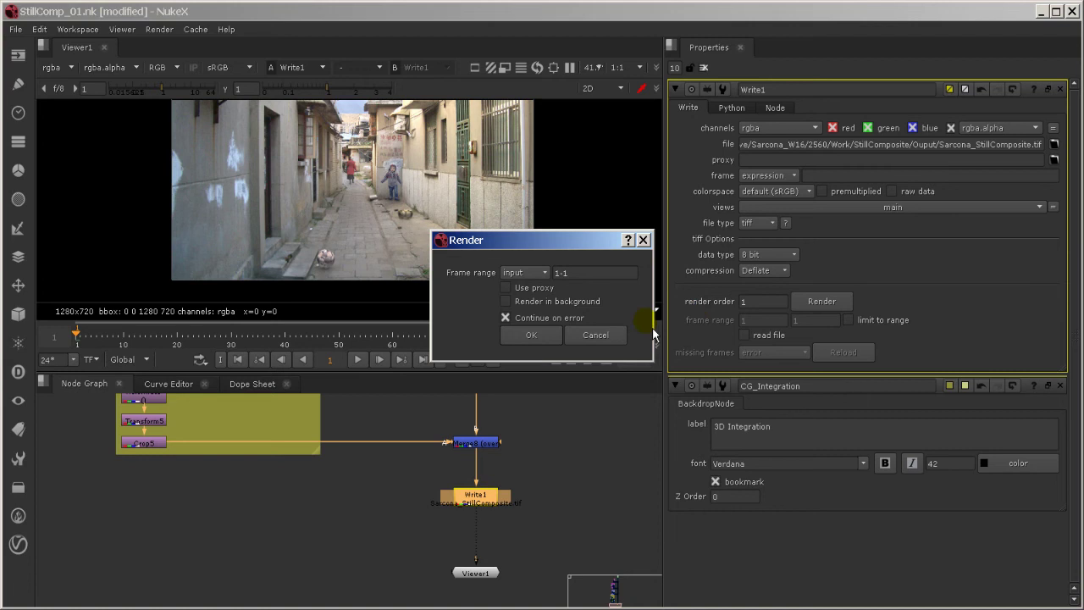
left_click(537, 337)
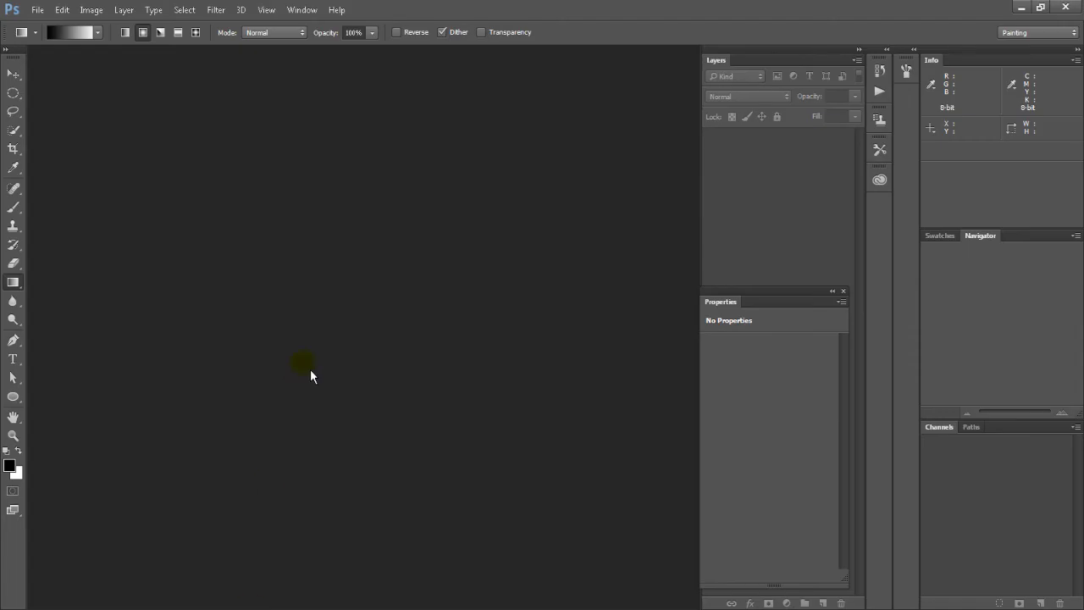
left_click(310, 369)
key("alt+Tab")
left_click(575, 65)
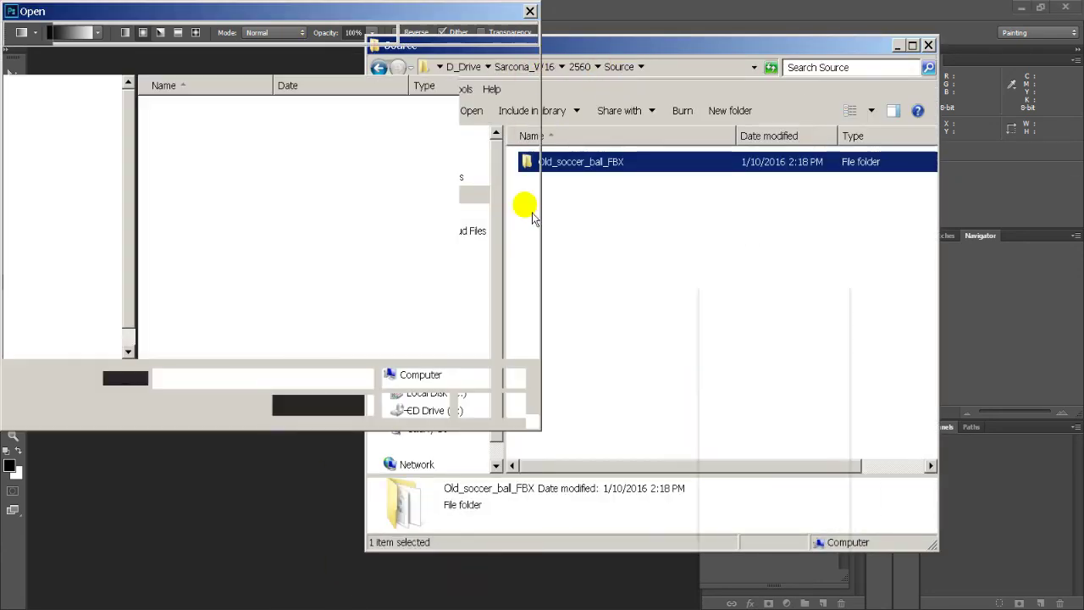
left_click(526, 11)
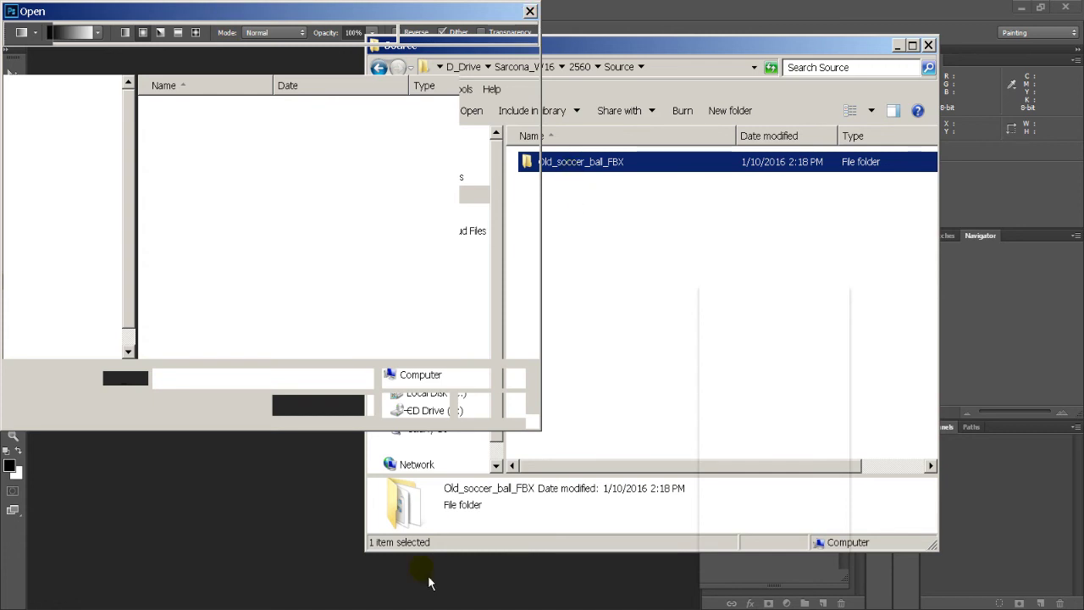
mouse_move(324, 609)
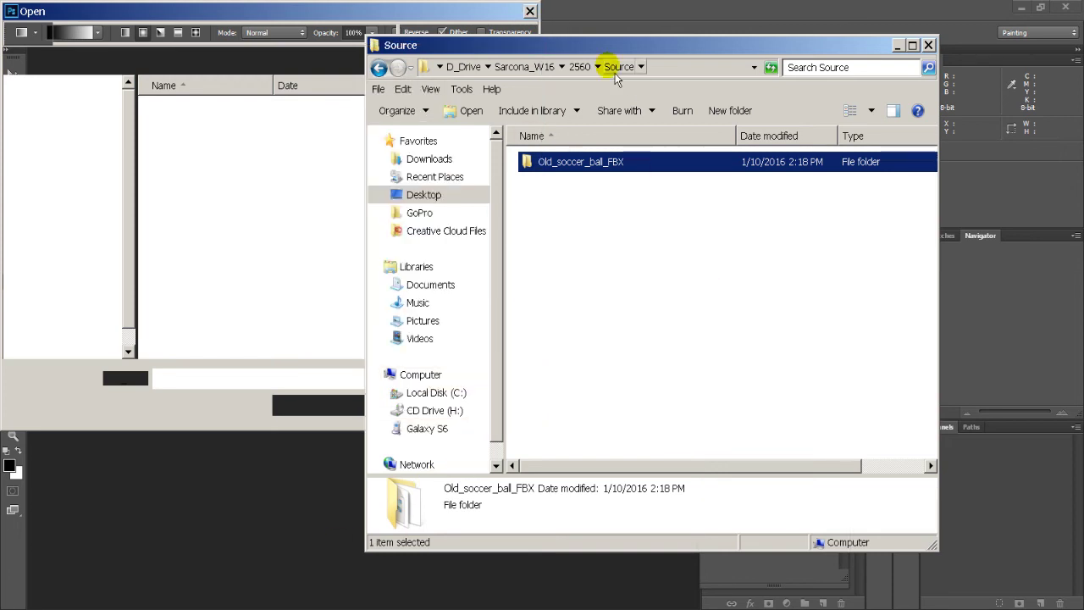
left_click(585, 73)
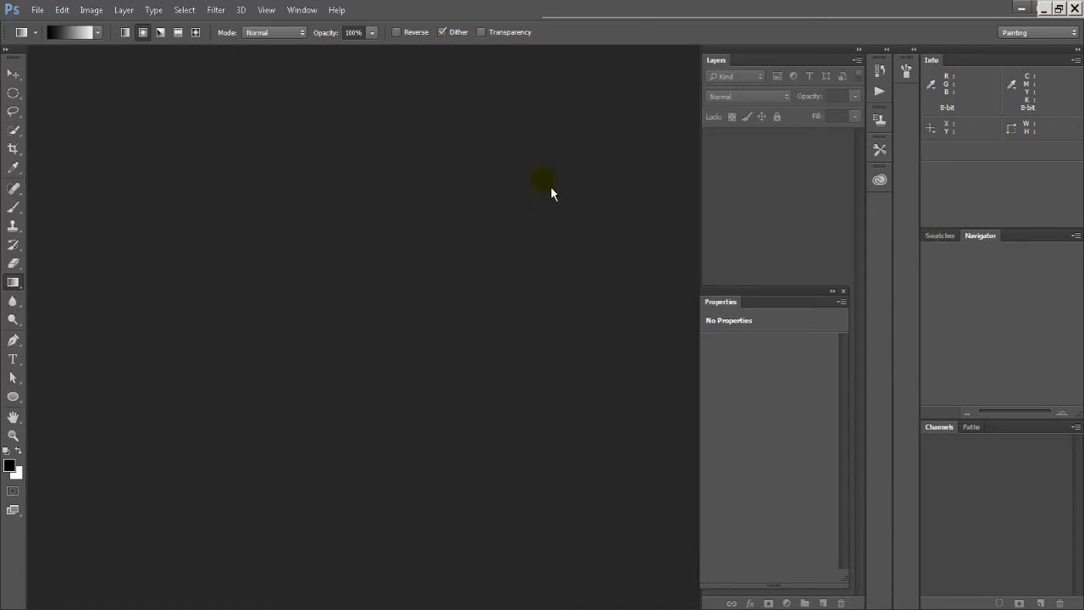
Open the rendered TIFF from the Work/StillComposite/Ouput folder in Photoshop and view it at 100%
left_click(419, 607)
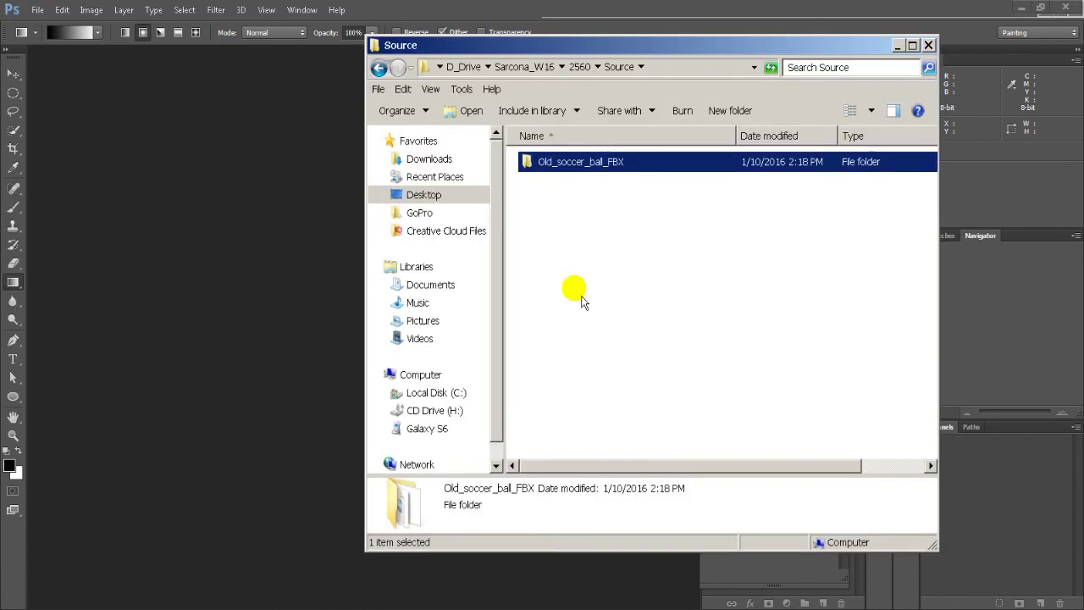
left_click(584, 66)
double_click(548, 180)
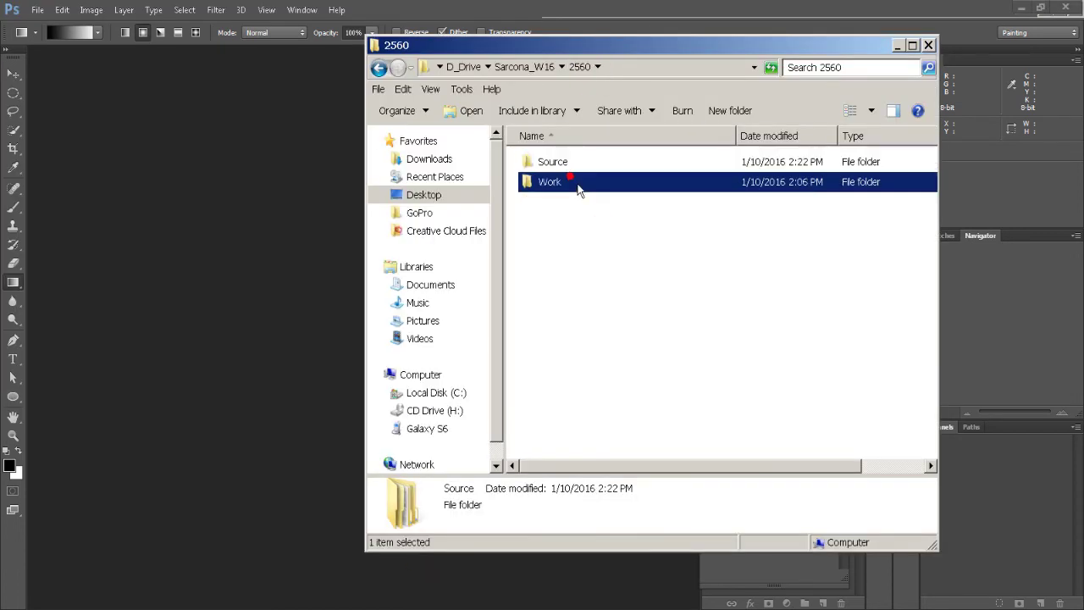
double_click(576, 170)
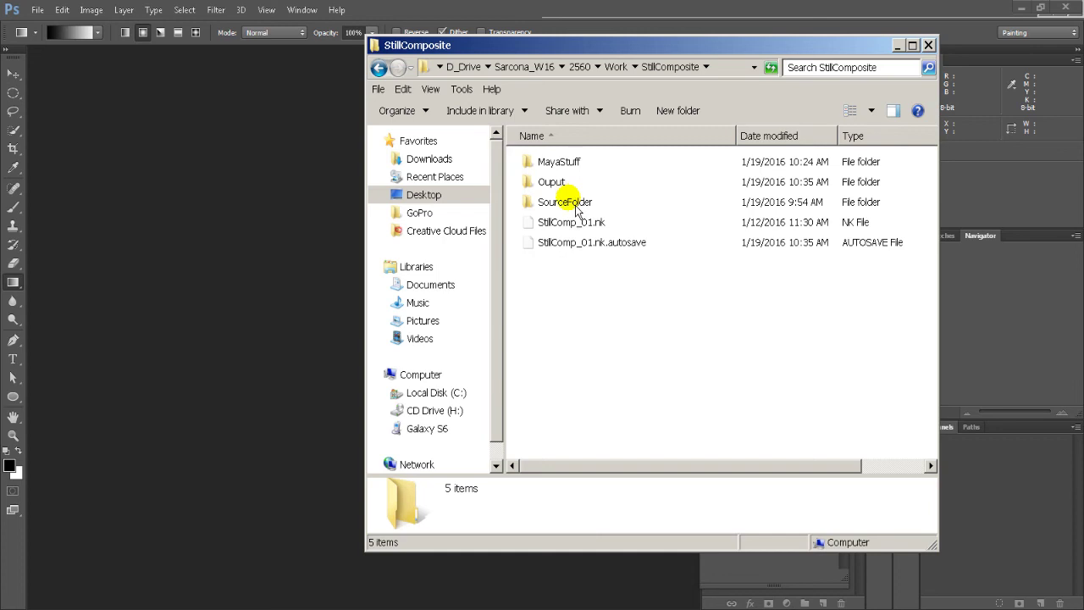
double_click(570, 180)
left_click(567, 171)
left_click(198, 215)
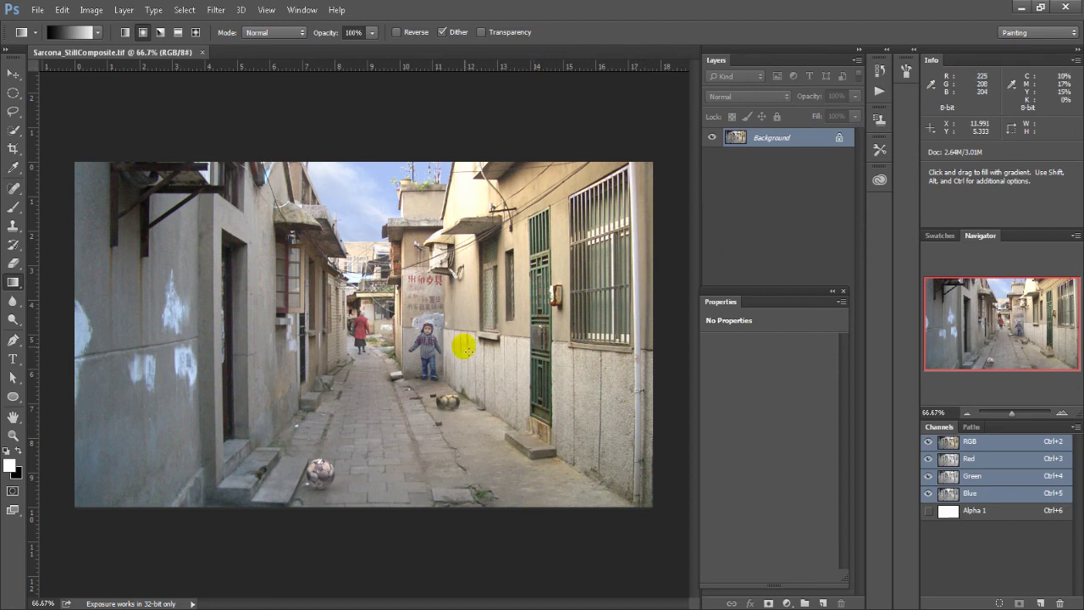
key("ctrl+plus")
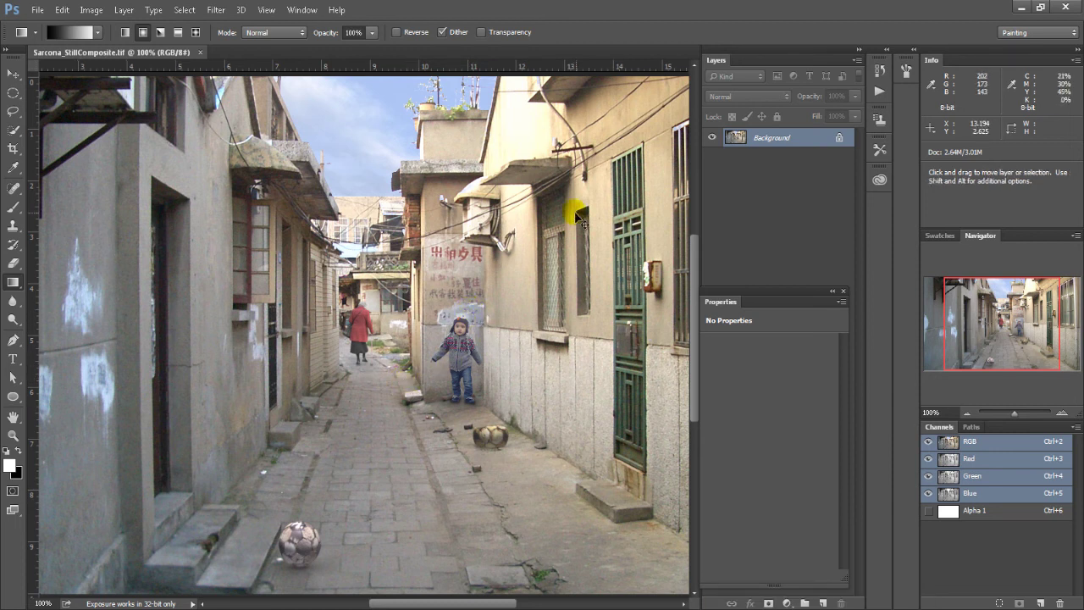
Duplicate the Background layer and add a white layer mask to the copy
key("ctrl+minus")
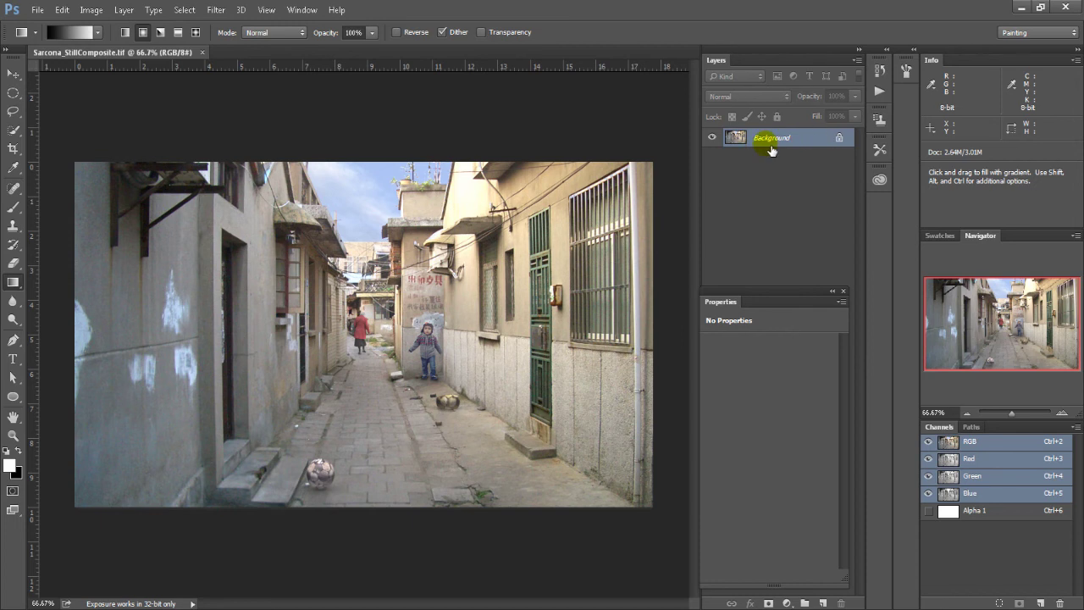
left_click_drag(770, 150, 820, 231)
left_click(847, 291)
left_click_drag(728, 136, 824, 602)
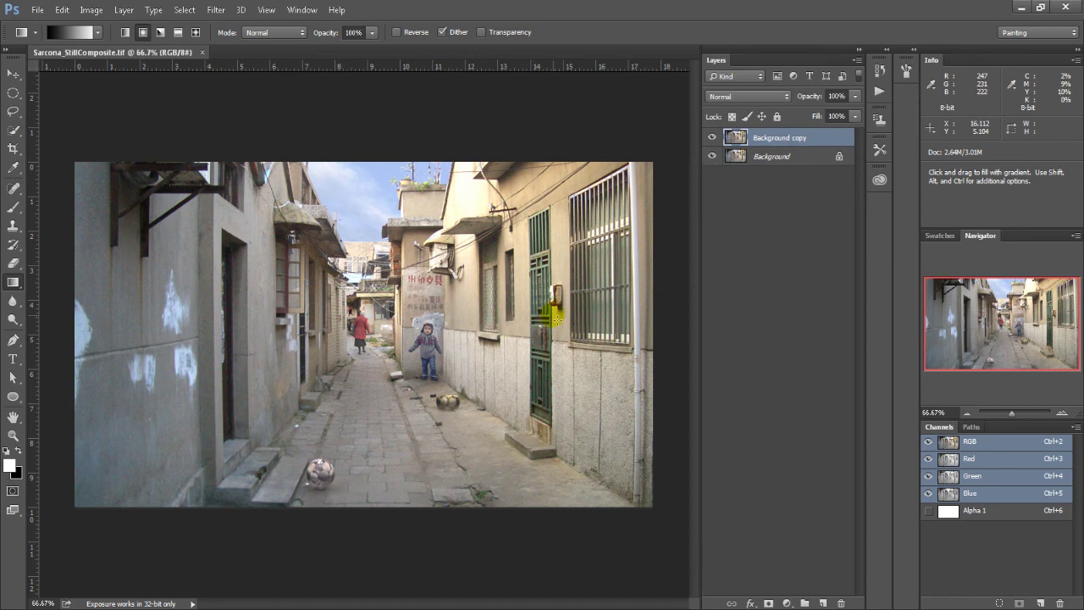
left_click(14, 207)
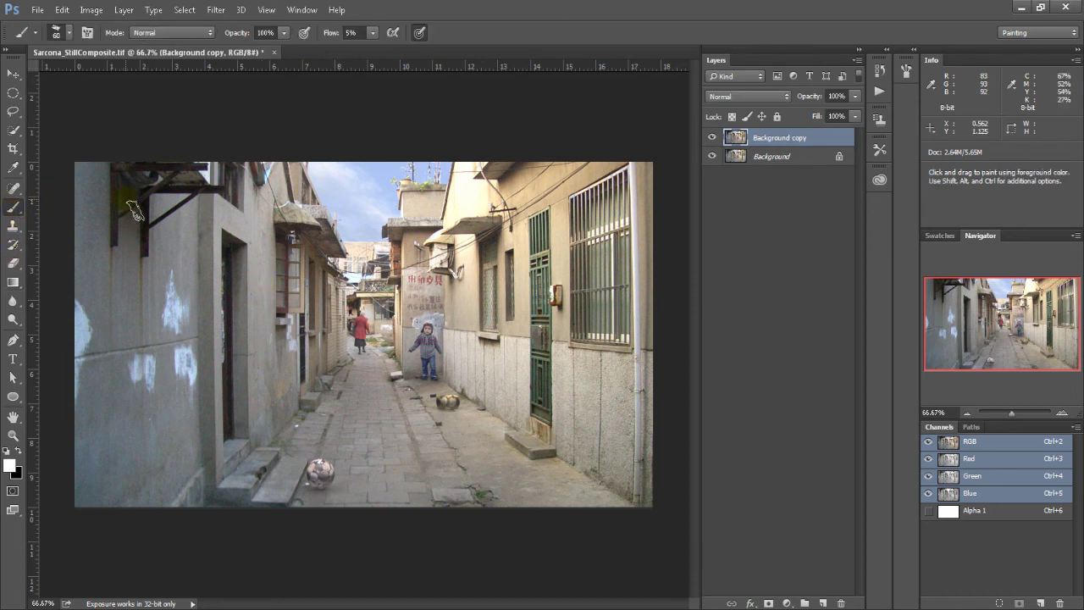
key("m")
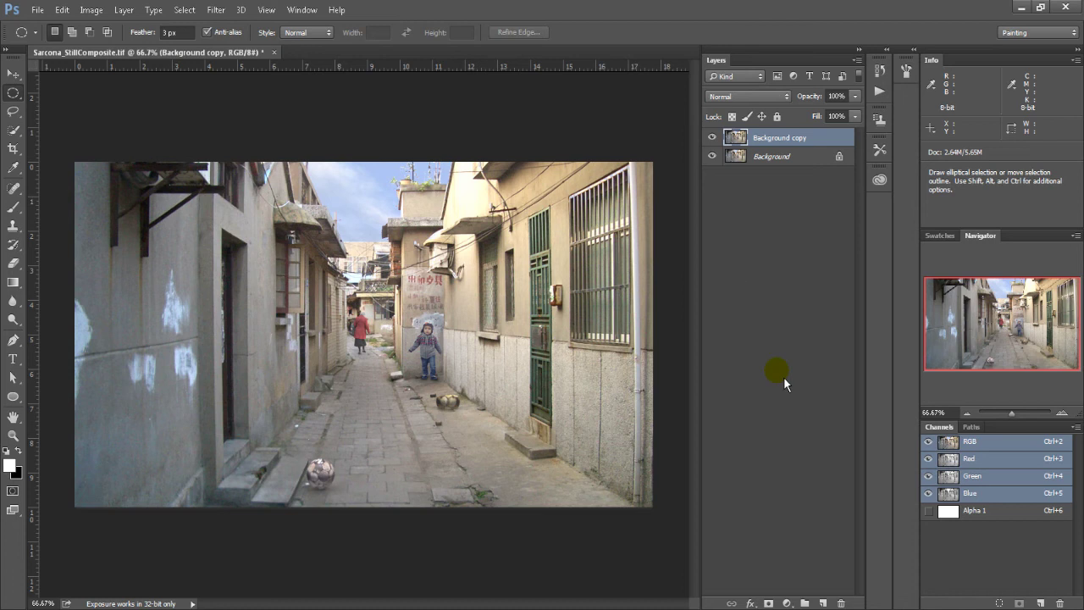
left_click(769, 603)
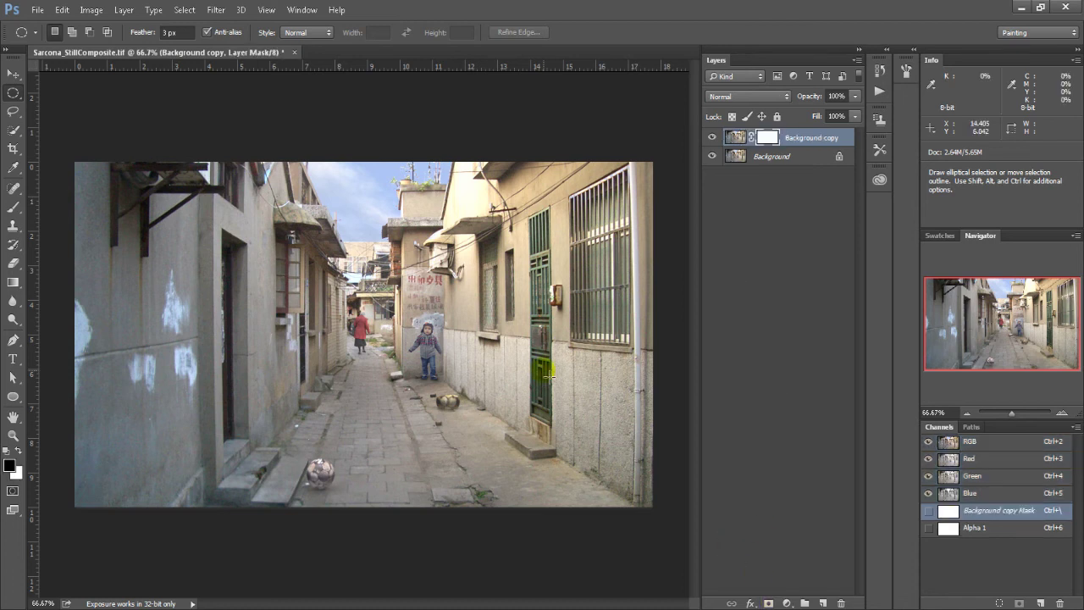
Select an ellipse about 11.7 wide by 8.3 high around the alley's middle, fill it black on the layer mask and deselect
left_click_drag(363, 380, 187, 490, "alt")
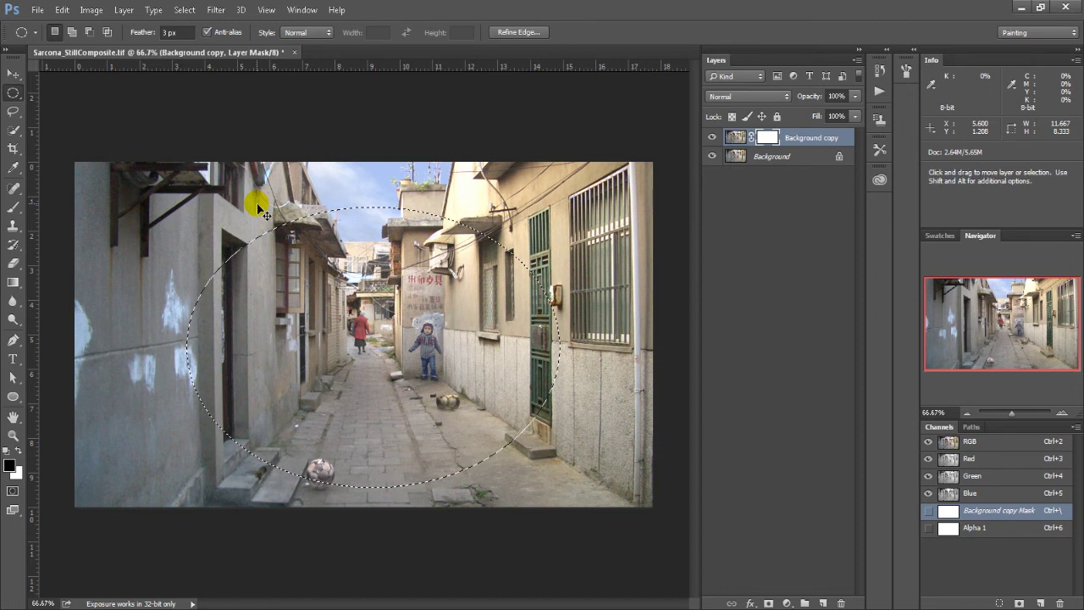
key("alt+BackSpace")
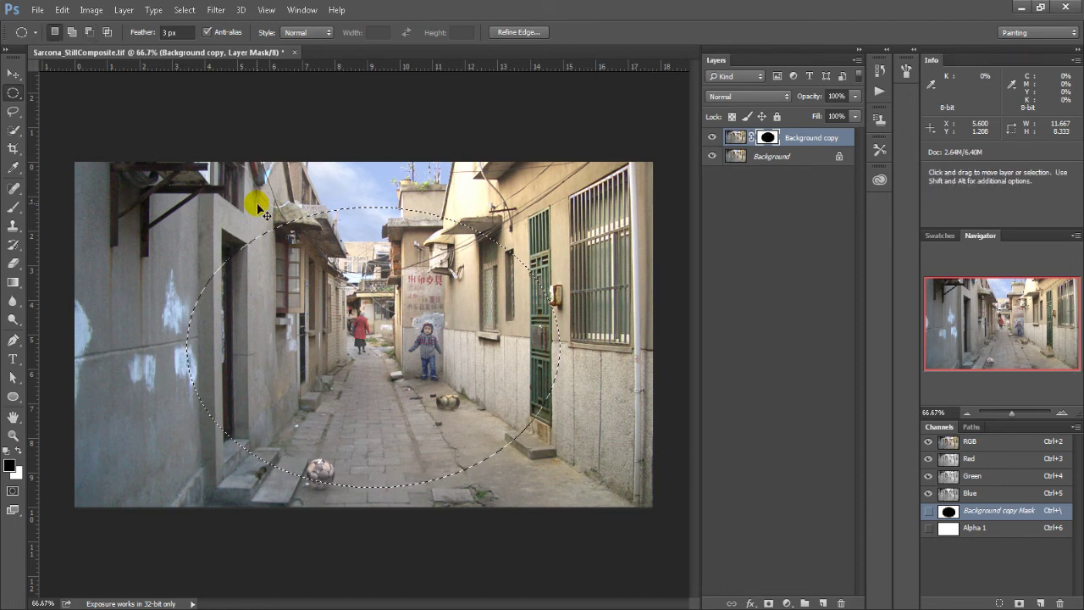
key("ctrl+d")
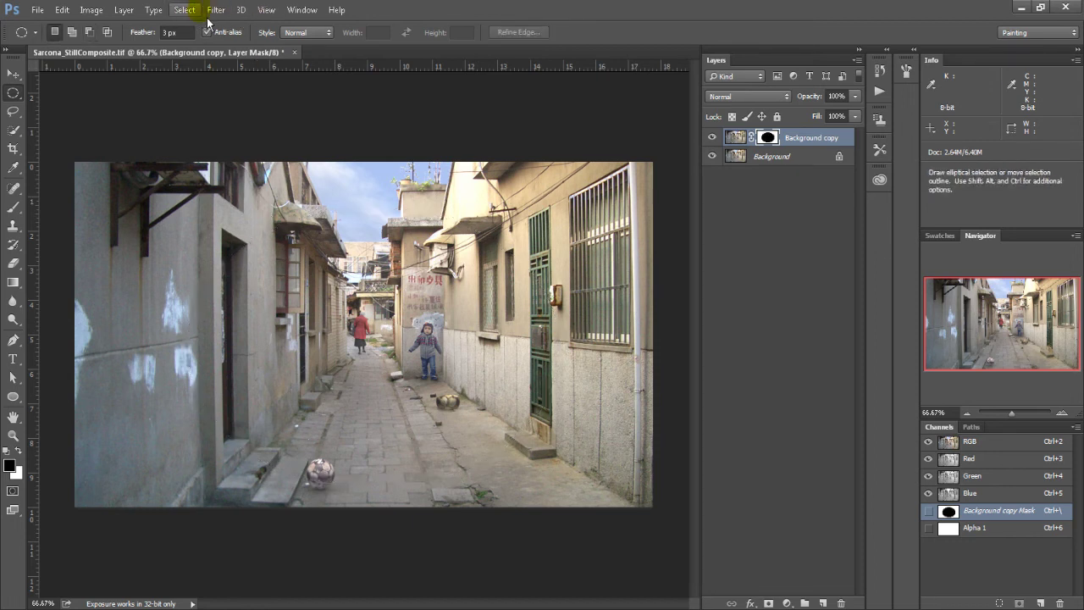
Display the layer mask on its own and soften its black ellipse with a very wide Gaussian Blur
left_click(773, 139, "alt")
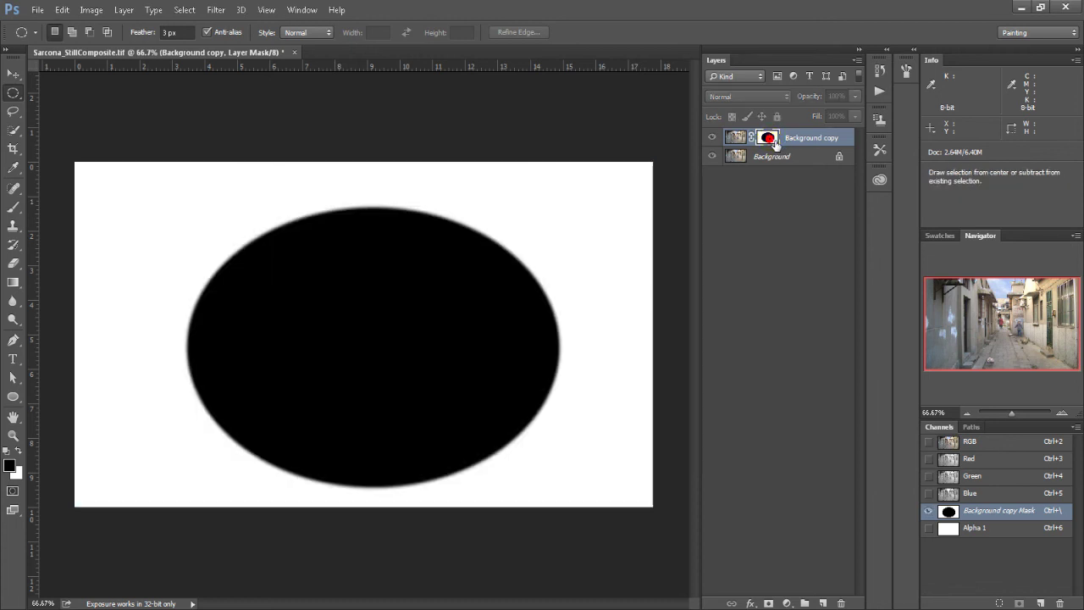
left_click(190, 11)
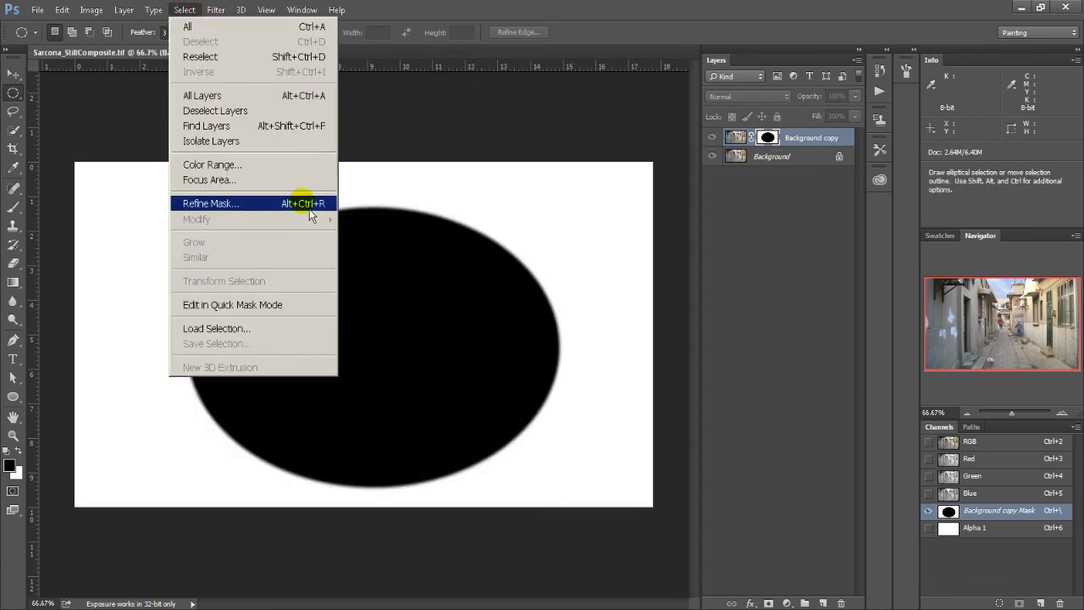
mouse_move(216, 10)
mouse_move(397, 191)
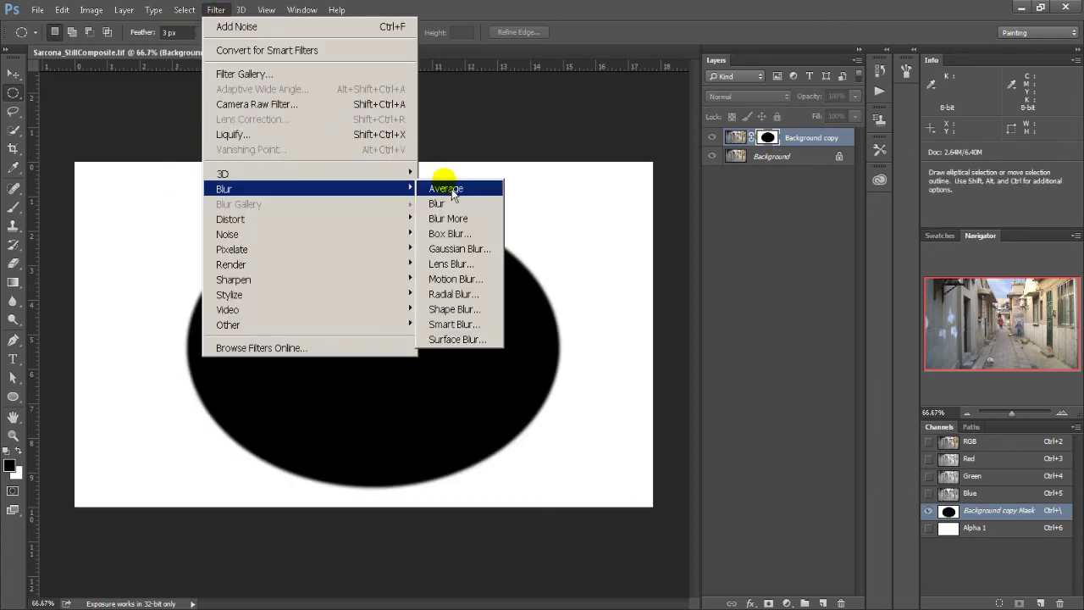
left_click(459, 248)
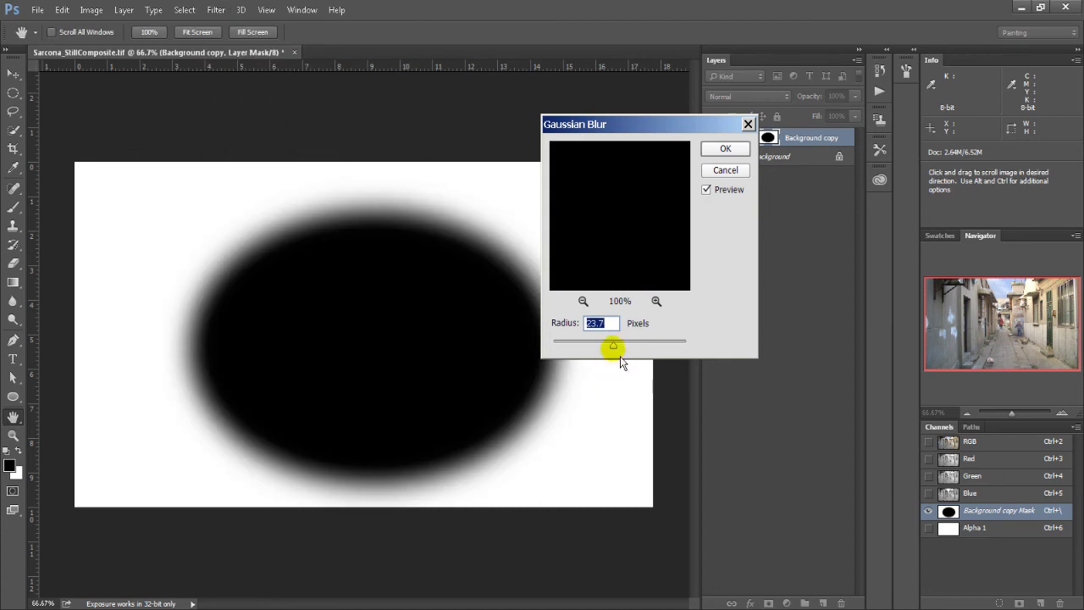
left_click_drag(613, 347, 662, 346)
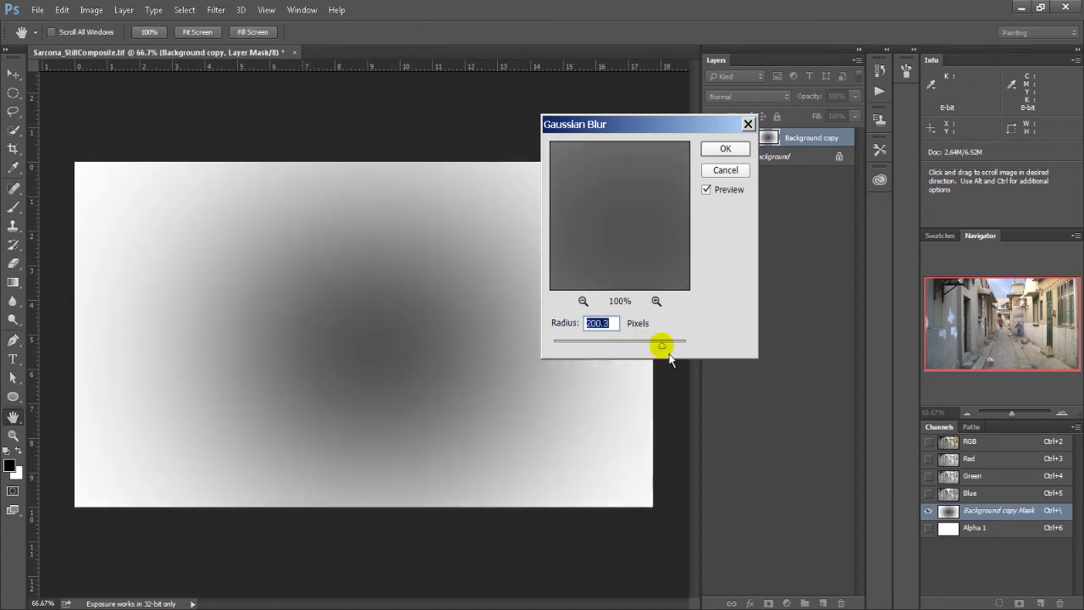
left_click(656, 347)
left_click(725, 148)
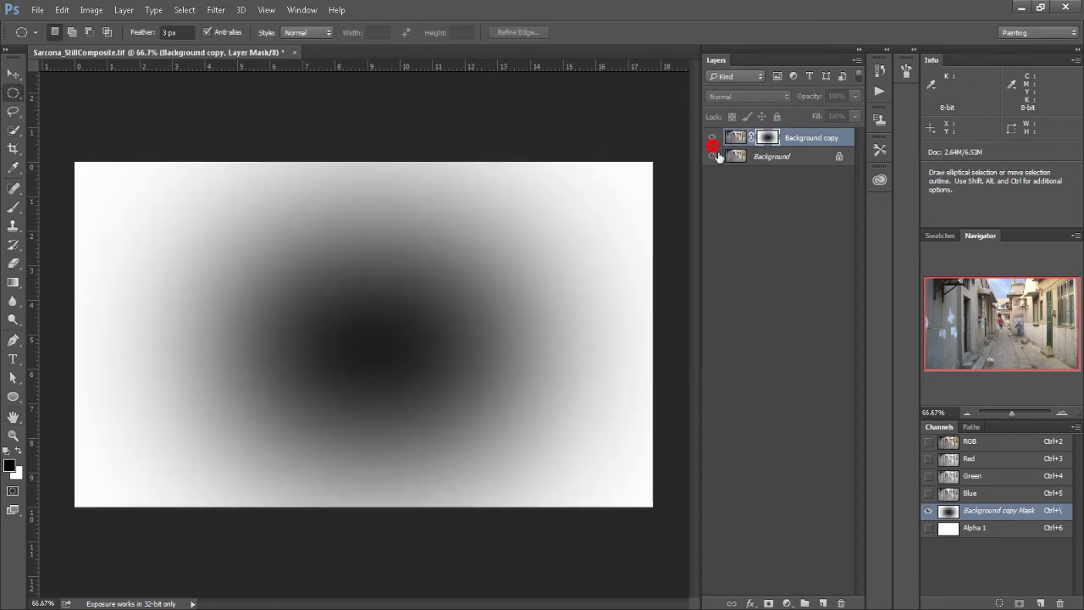
Return to the image view, set the Background copy layer to Multiply and compare the picture with and without it
left_click(727, 140)
left_click(720, 138)
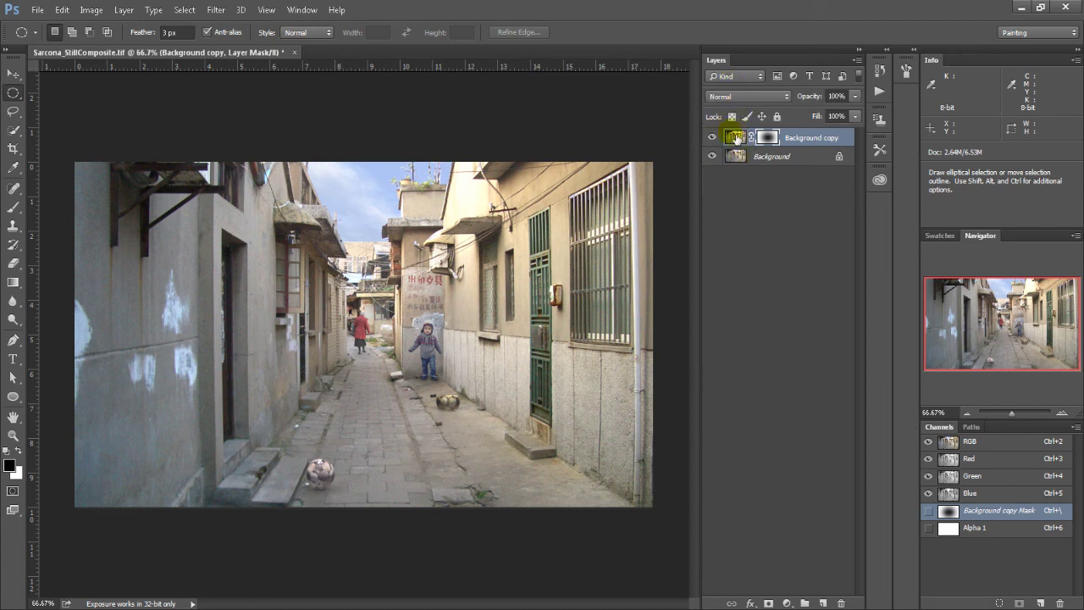
left_click(737, 95)
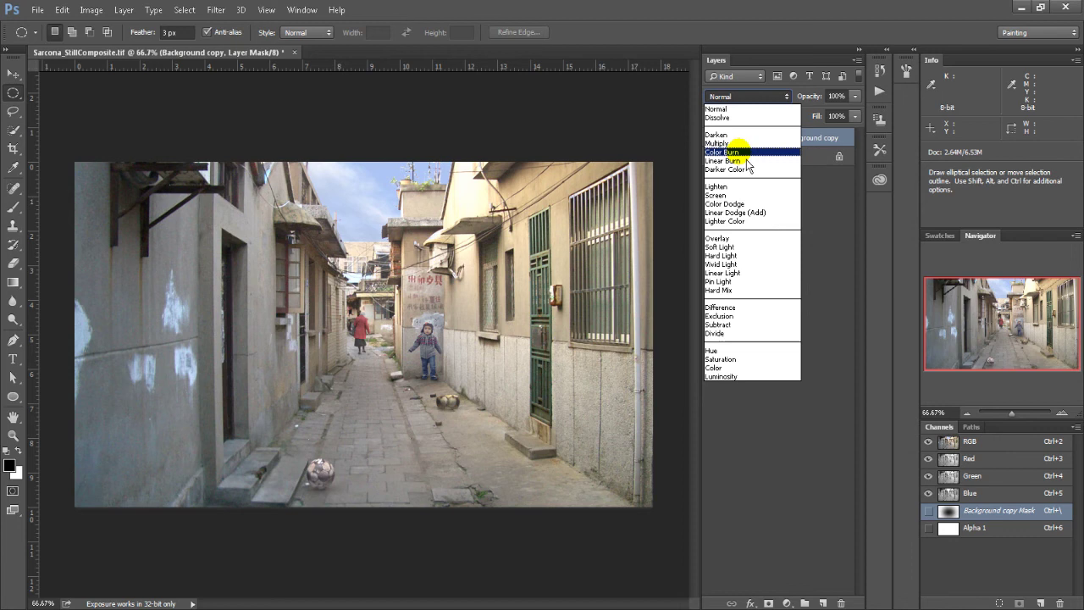
left_click(745, 144)
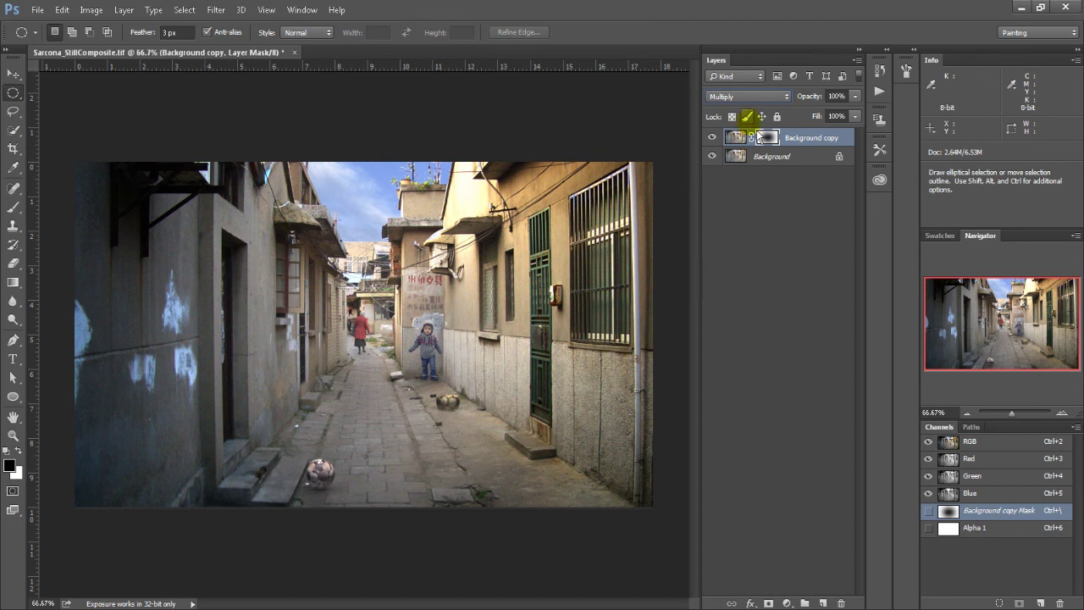
left_click(712, 138)
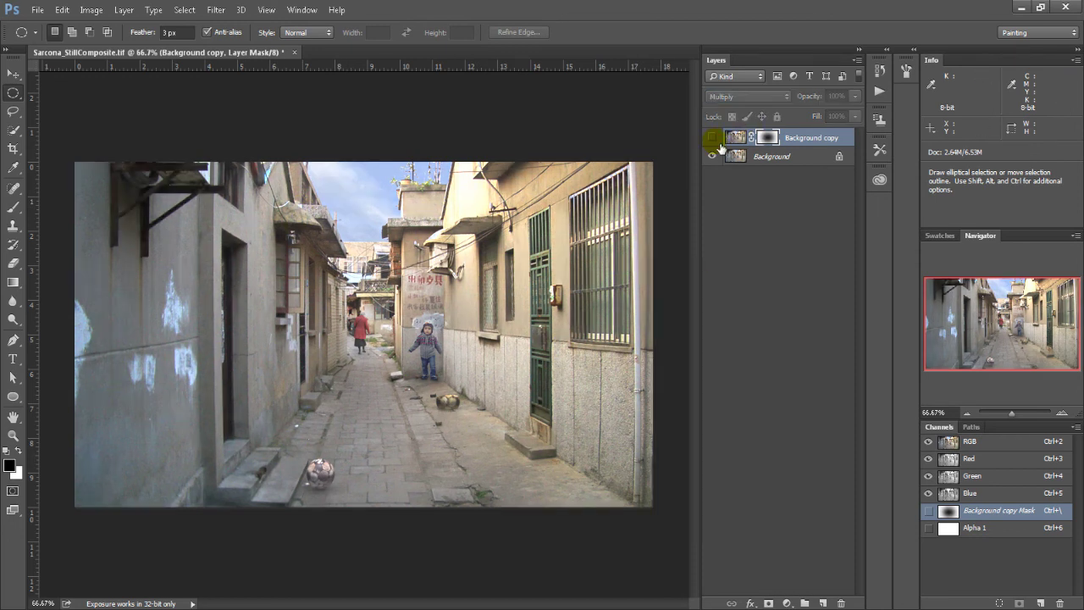
left_click(713, 137)
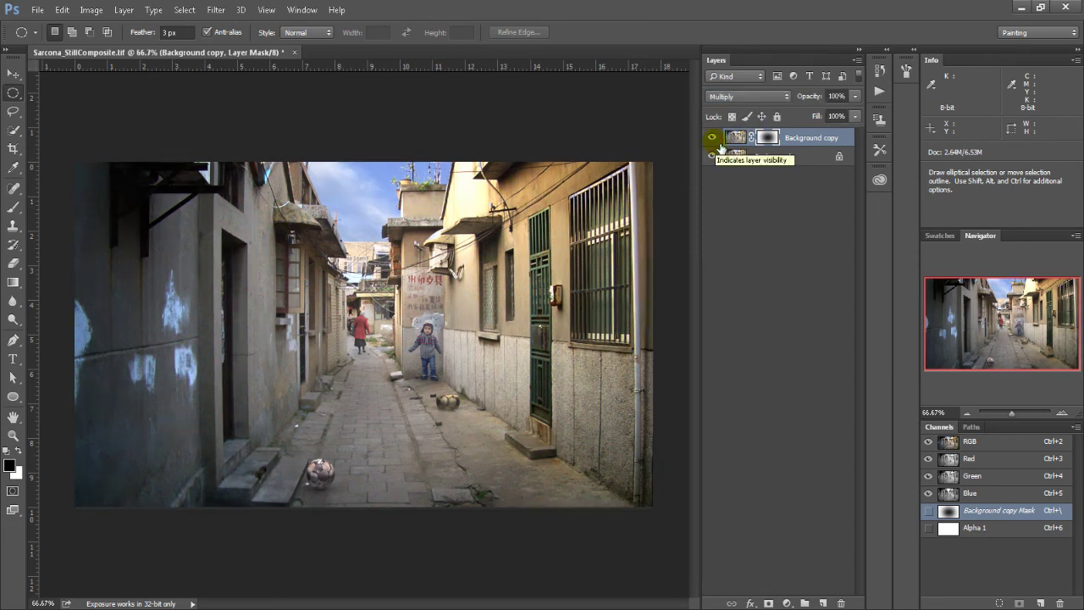
left_click(713, 138)
left_click(713, 138)
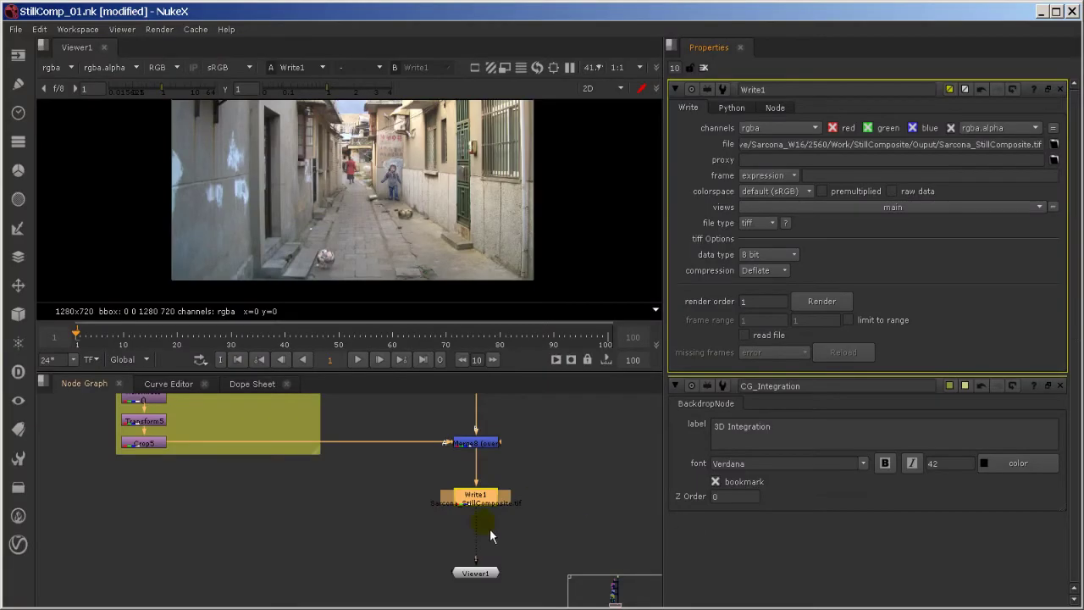
Switch to Nuke and move the Write1 node closer to Viewer1 to make room below Merge8
left_click_drag(497, 508, 500, 538)
left_click(557, 476)
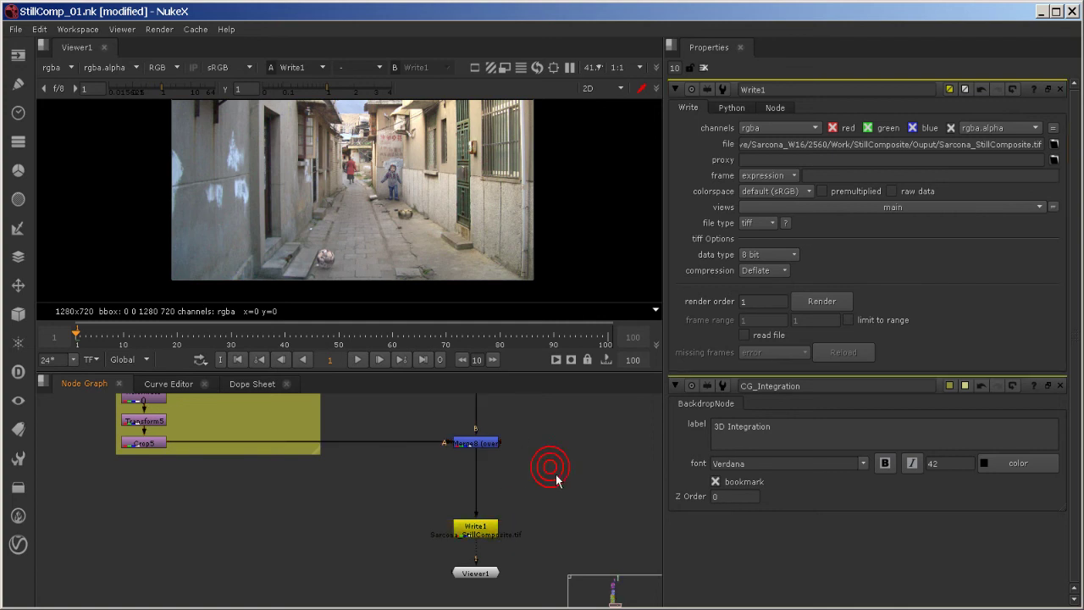
key("Tab")
type("constant")
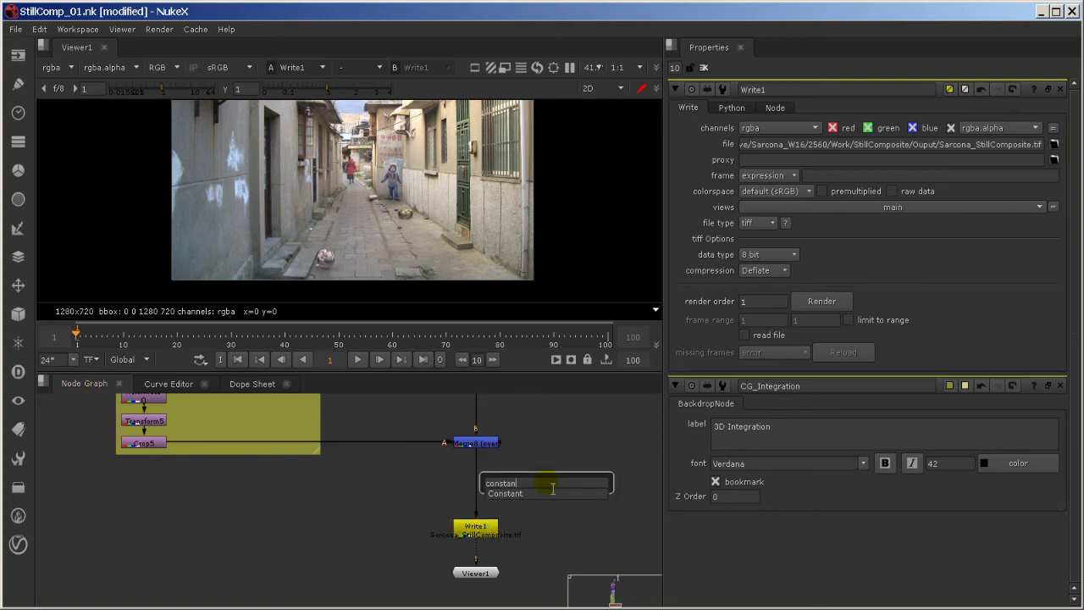
key("Return")
left_click_drag(553, 490, 362, 496)
key("Delete")
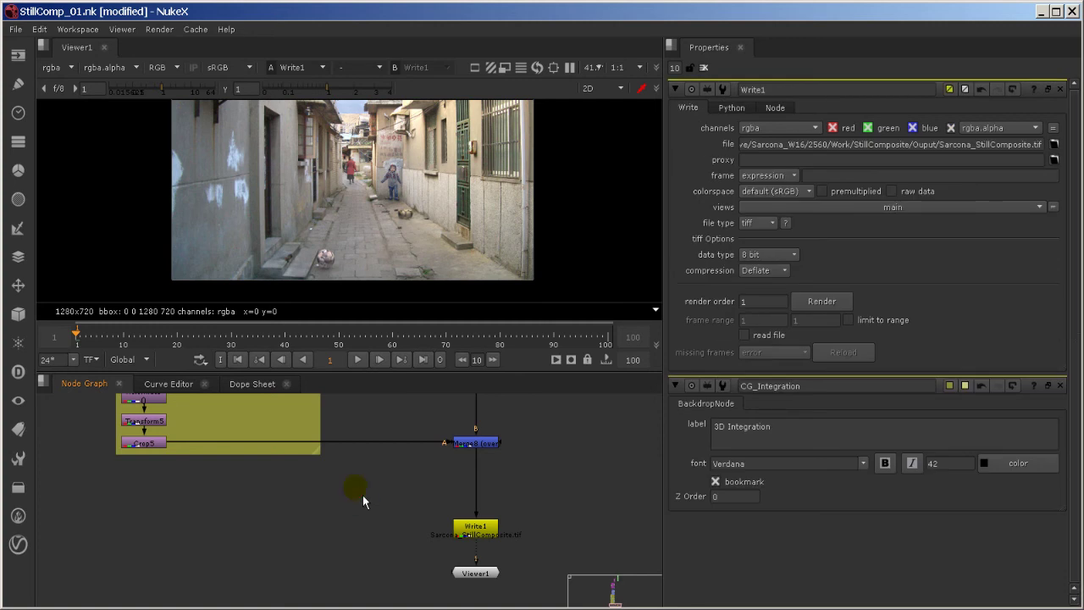
Add an unconnected Roto node beside the main branch below Merge8, checking the layer setup in Photoshop for reference
key("o")
left_click_drag(370, 498, 402, 504)
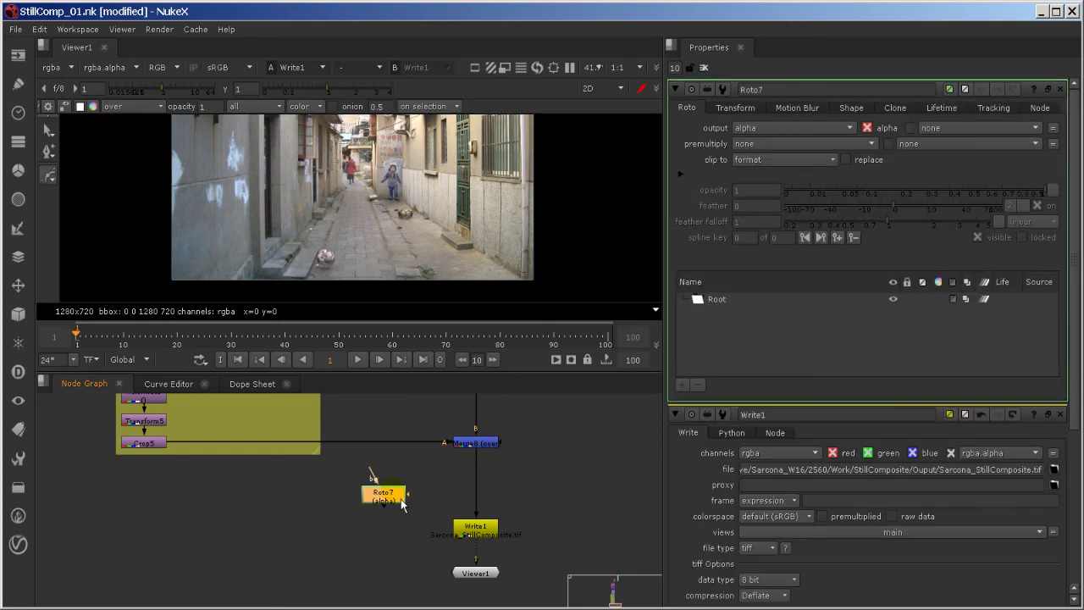
left_click(427, 481)
key("alt+Tab")
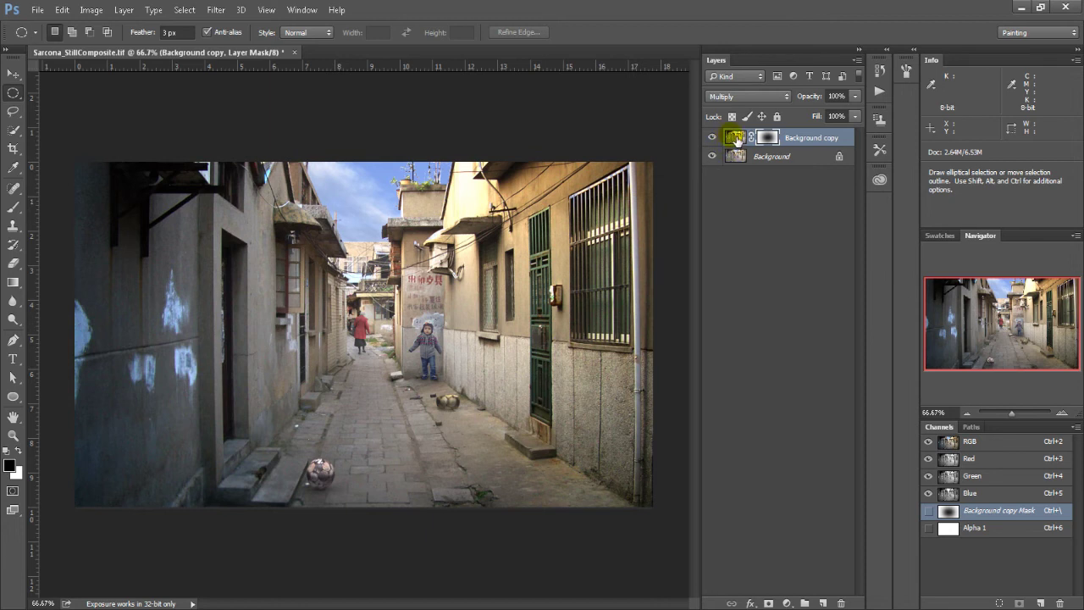
left_click(733, 135)
left_click(733, 154)
key("alt+Tab")
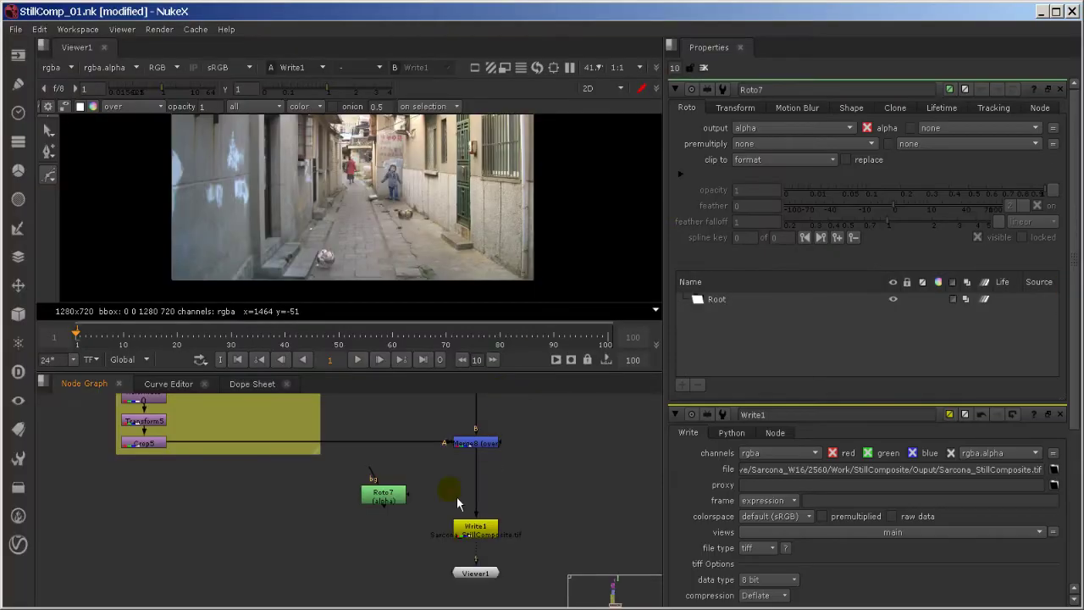
Add a new Merge node below Merge8 and feed its A input from Merge8 through a dot
left_click(473, 449)
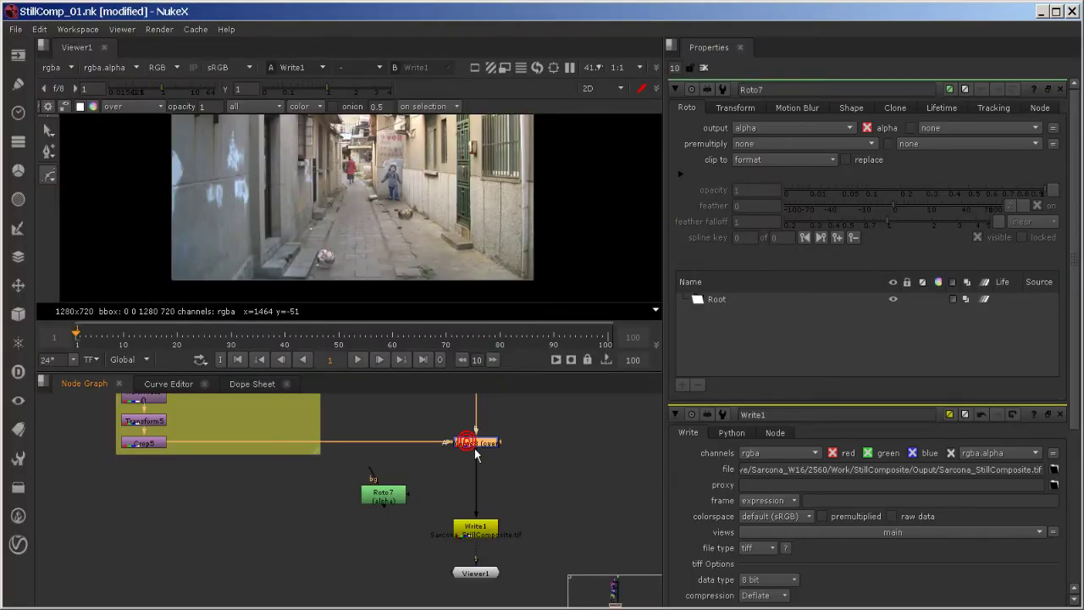
left_click(434, 476)
key("m")
left_click_drag(450, 485, 464, 506)
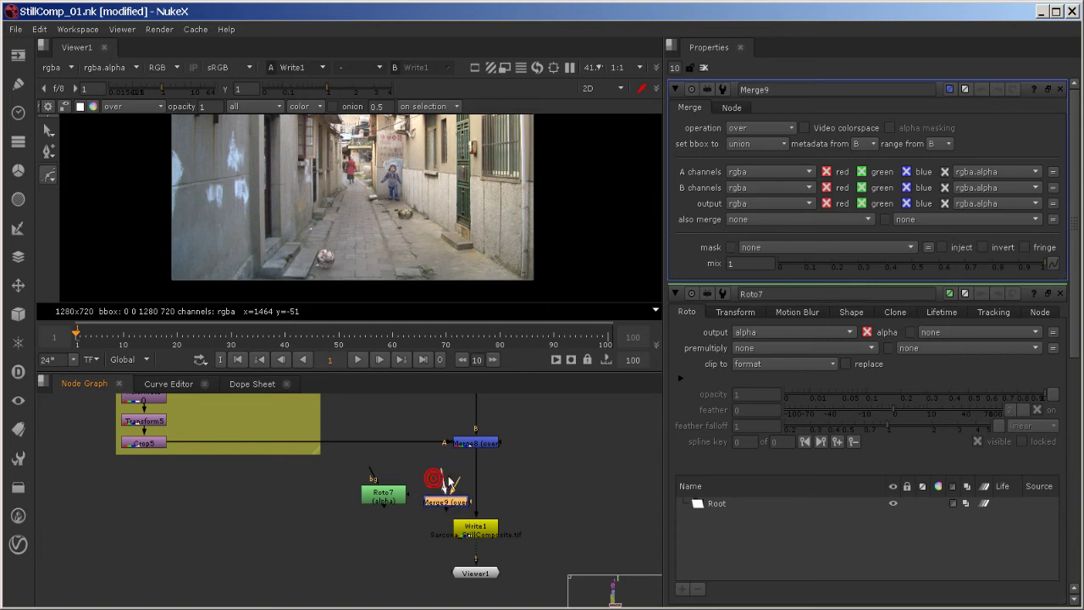
left_click_drag(464, 466, 473, 449)
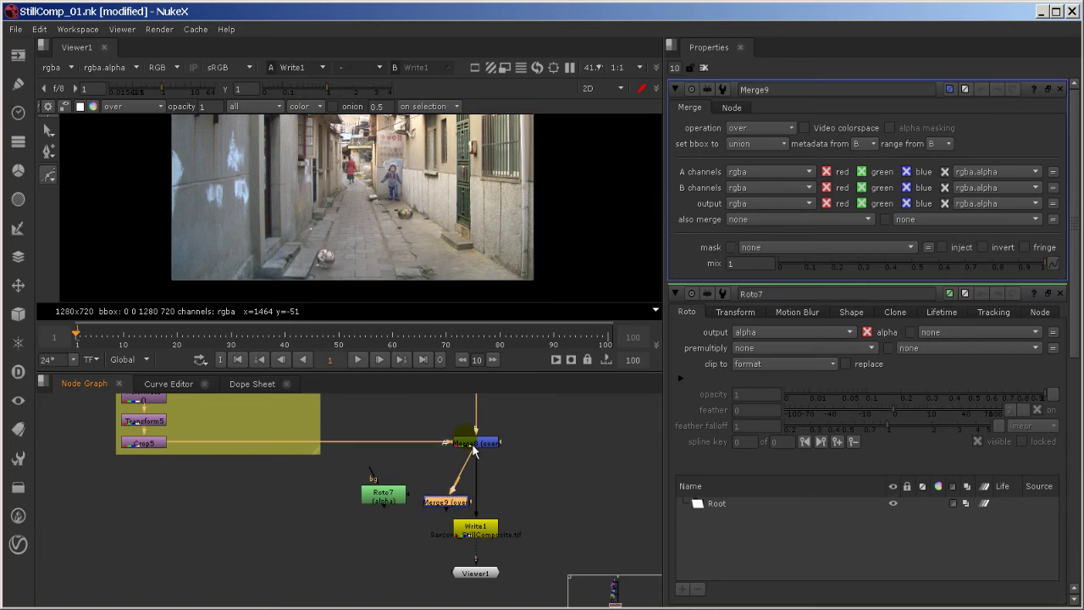
left_click_drag(465, 512, 535, 488)
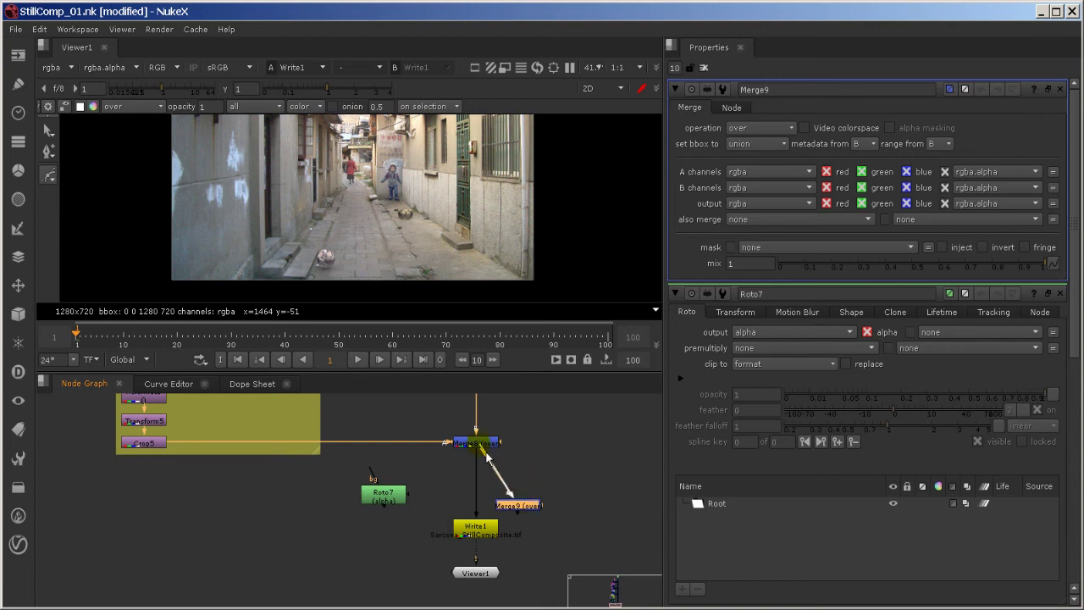
left_click_drag(484, 449, 430, 489)
Move Write1 and Viewer1 aside and connect Merge9's B input to Merge8
left_click_drag(517, 508, 560, 521)
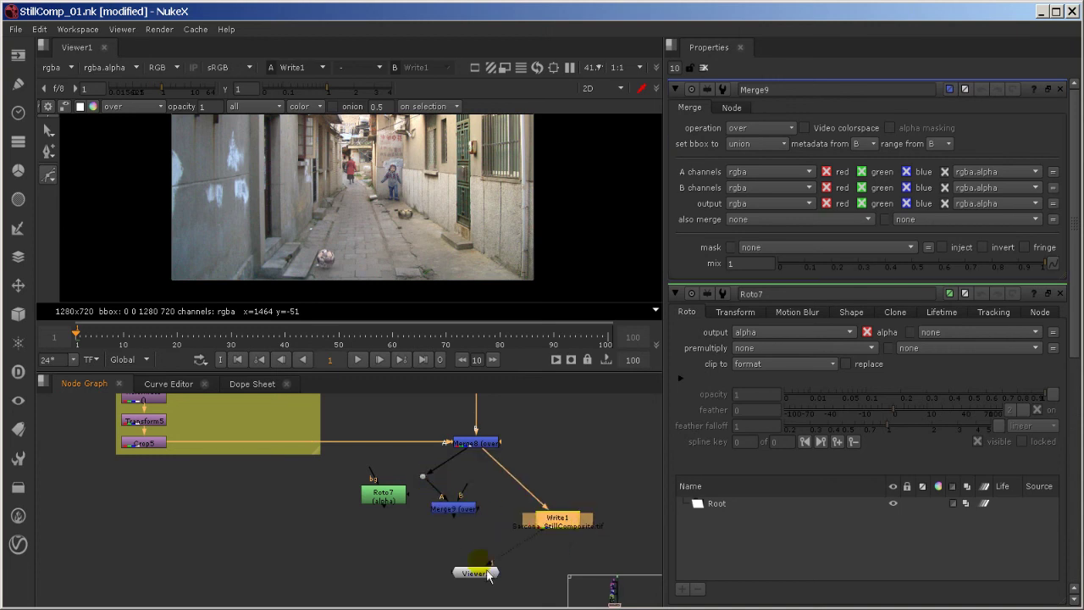
left_click_drag(475, 573, 547, 570)
left_click_drag(467, 487, 477, 446)
left_click_drag(474, 517, 485, 523)
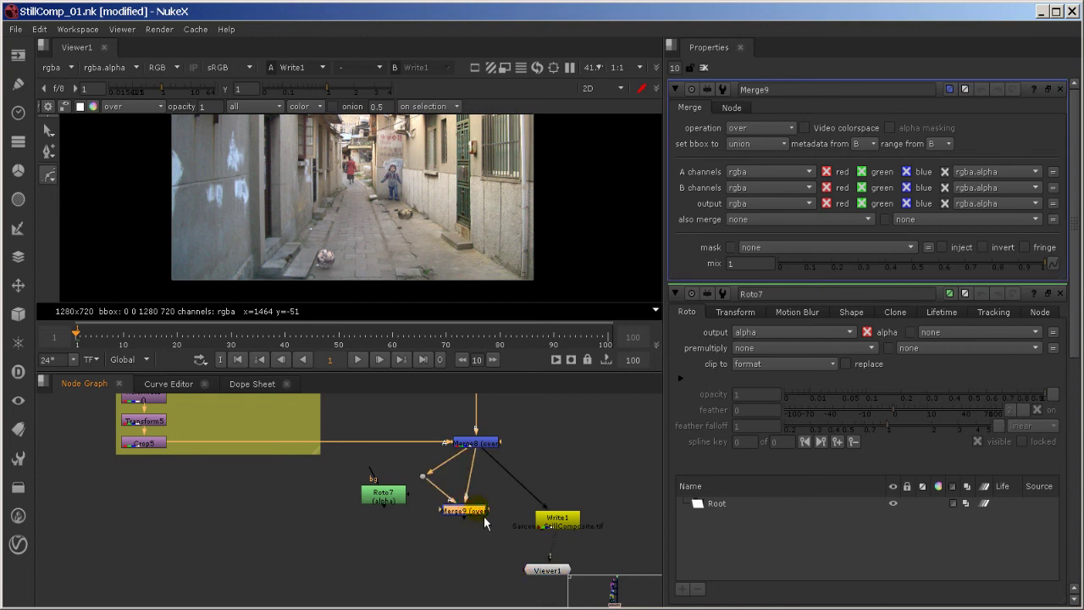
Show Merge9 in the viewer and set its operation to multiply
key("1")
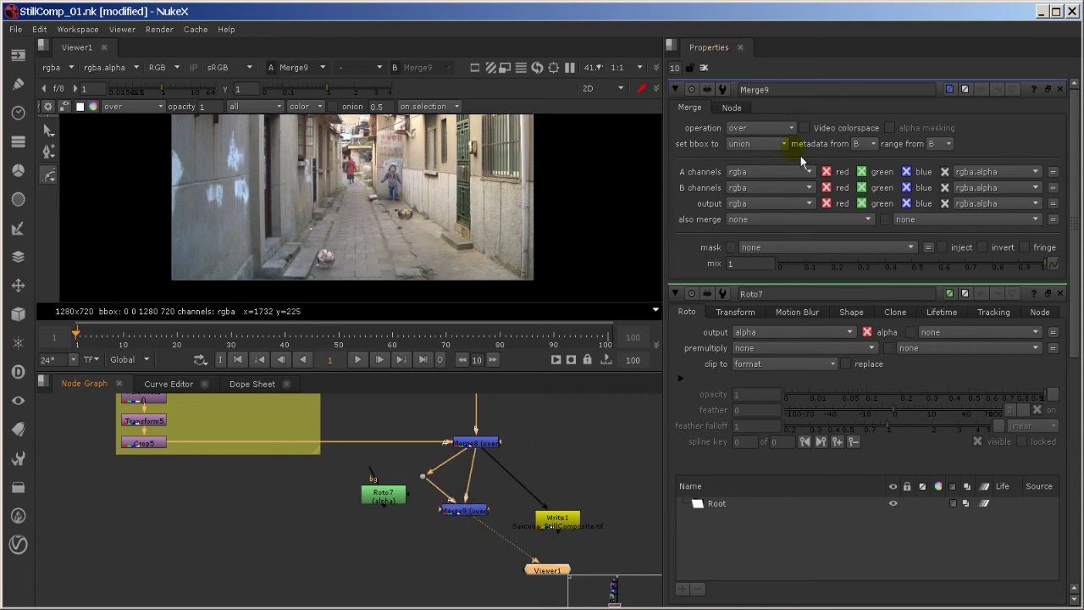
left_click(778, 127)
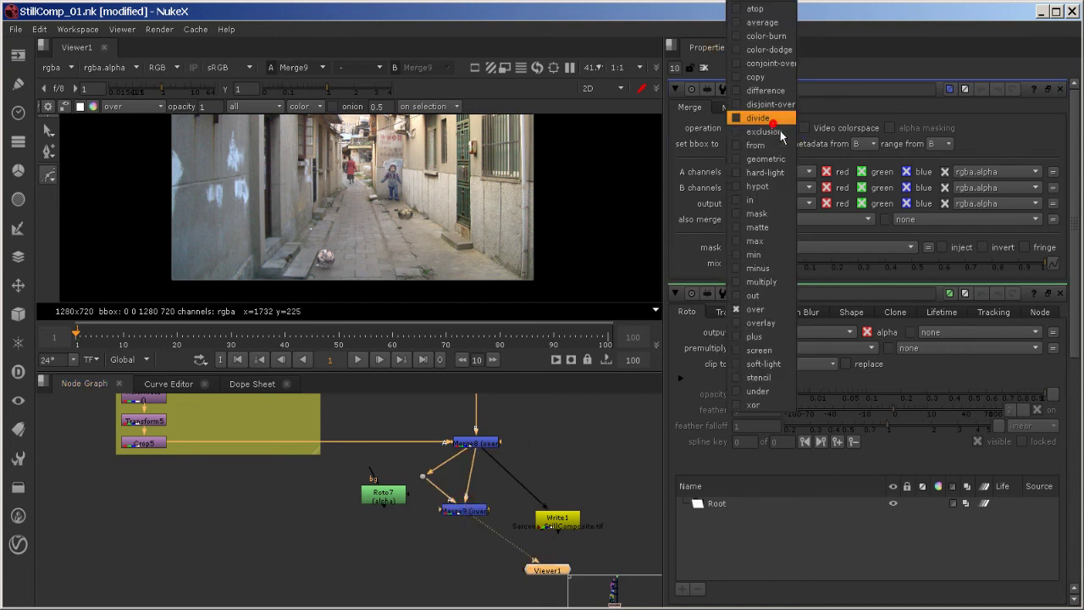
left_click(775, 282)
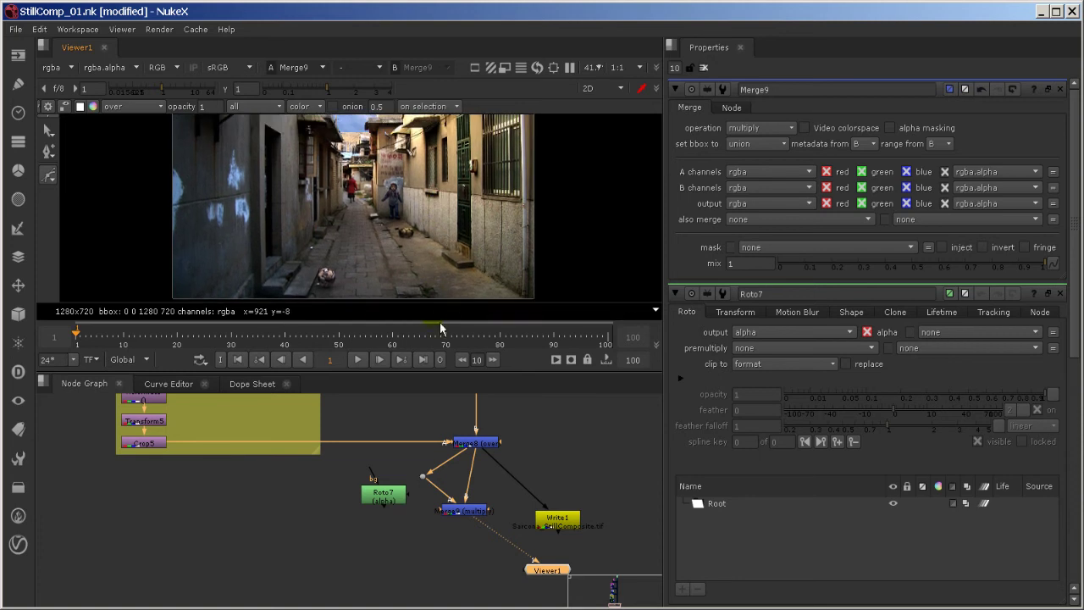
Enlarge the viewer area, move Roto7 beside Merge9 and connect it to Merge9's mask input
left_click_drag(442, 369, 443, 442)
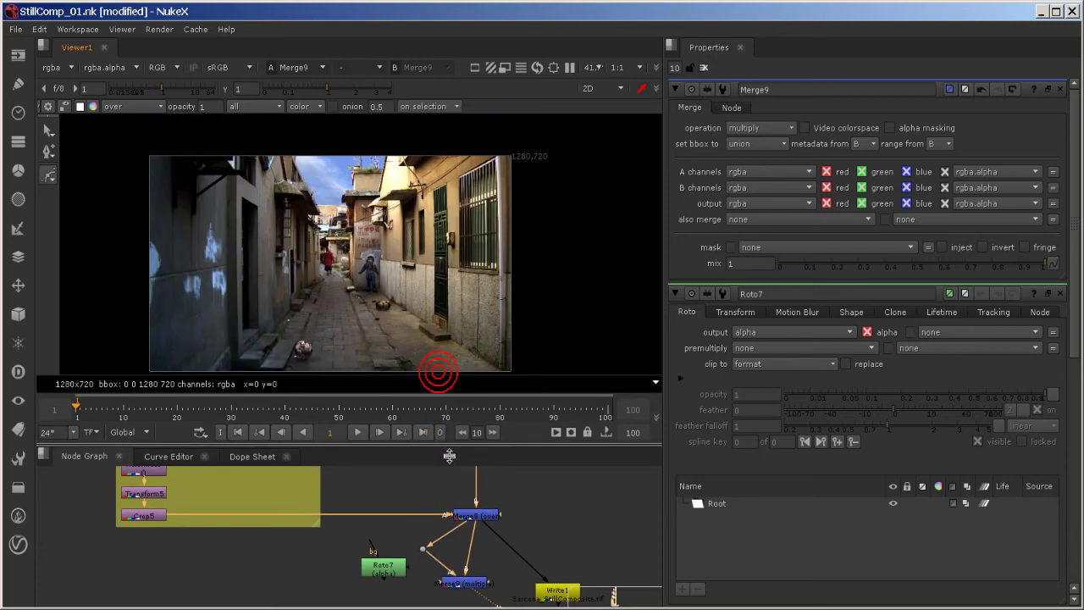
scroll(500, 589, "up", 3)
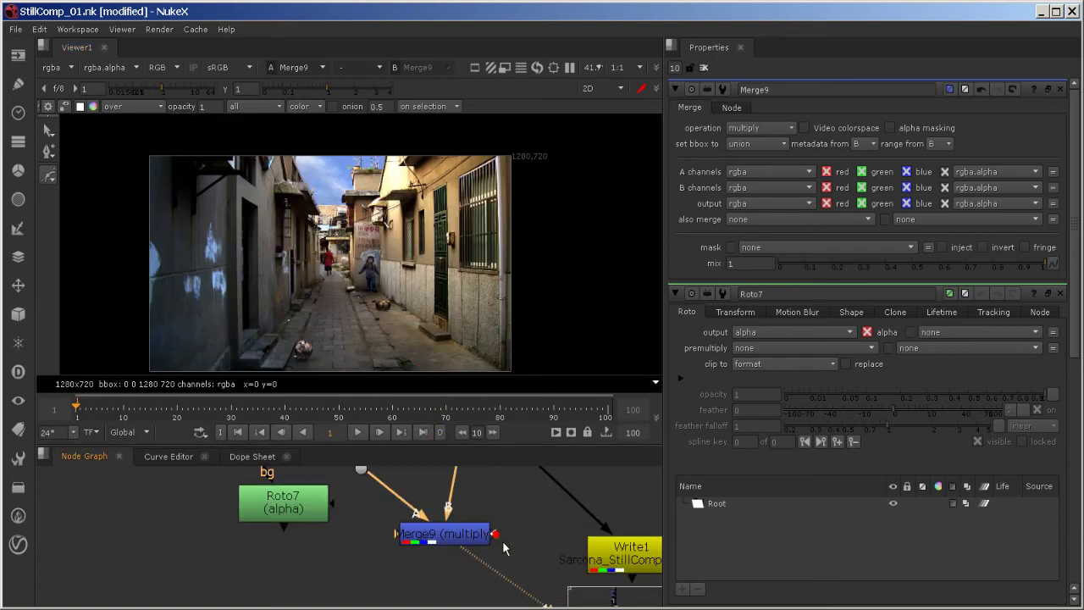
left_click_drag(503, 543, 599, 500)
left_click_drag(291, 503, 637, 496)
middle_click_drag(535, 523, 459, 546)
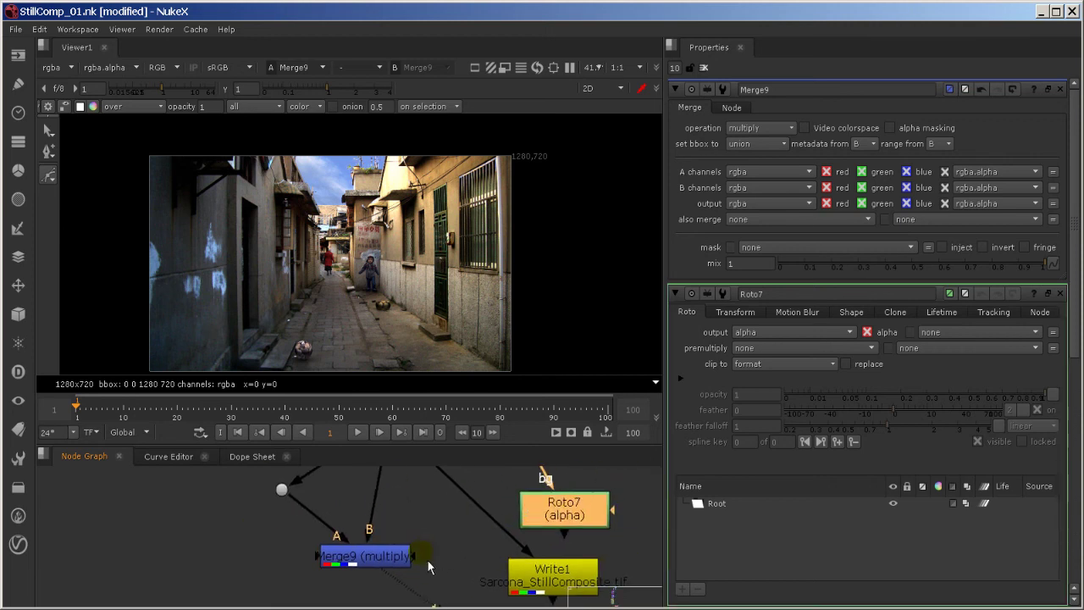
left_click_drag(422, 556, 554, 513)
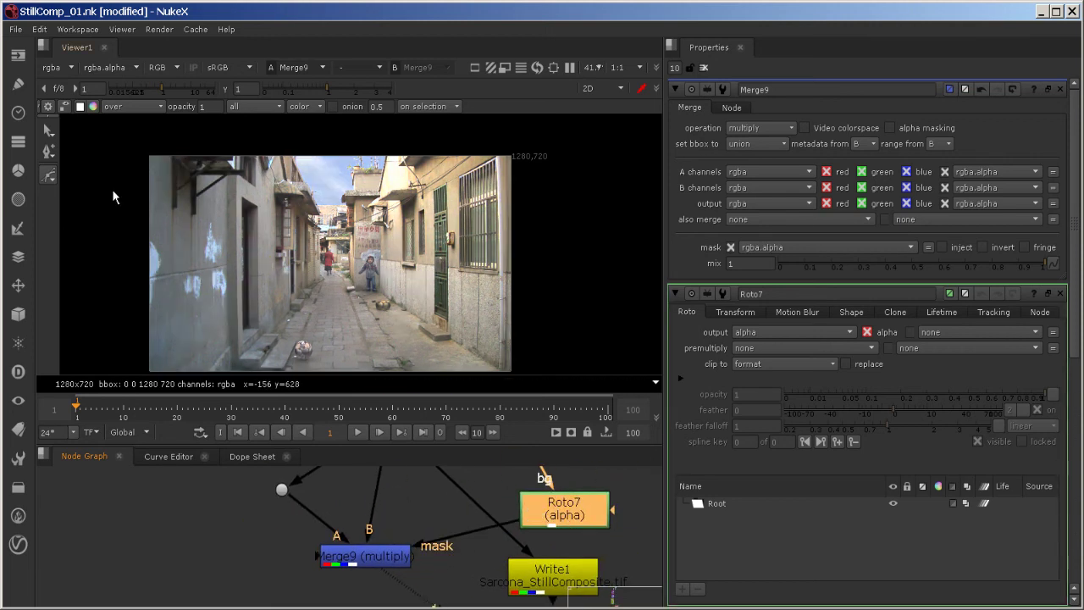
Draw a closed, roughly oval Bezier shape in Roto7 around the figures at the centre of the alley
left_click(280, 247, "ctrl")
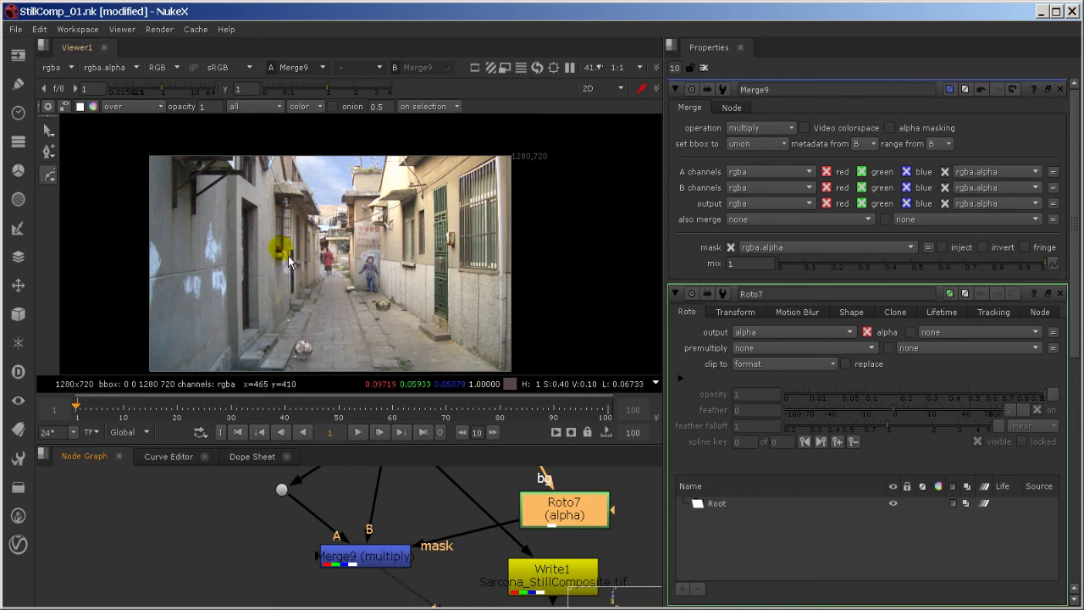
left_click(283, 251)
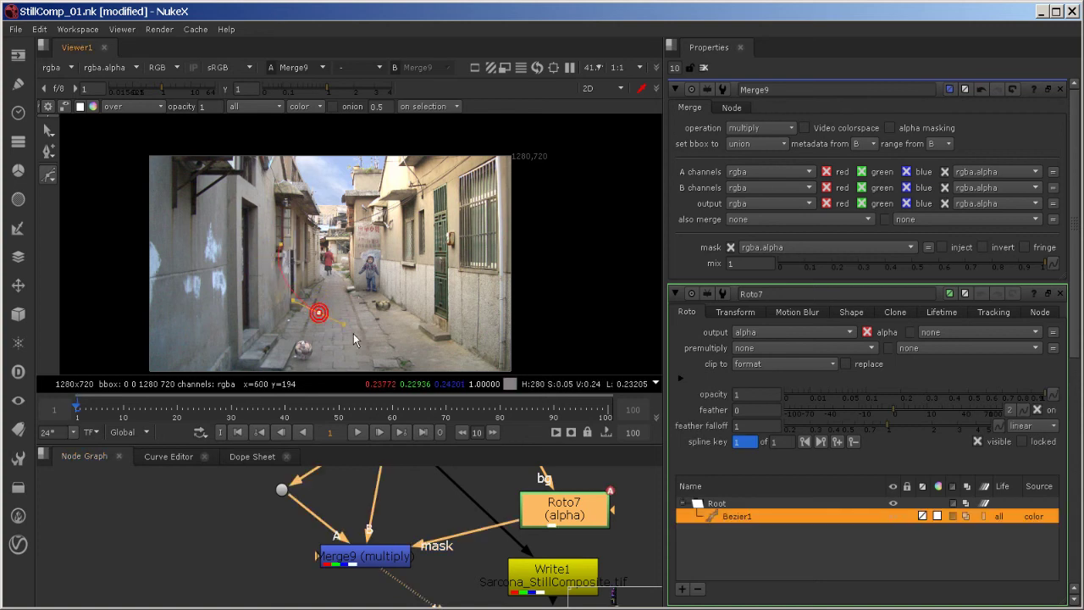
left_click_drag(397, 288, 411, 266)
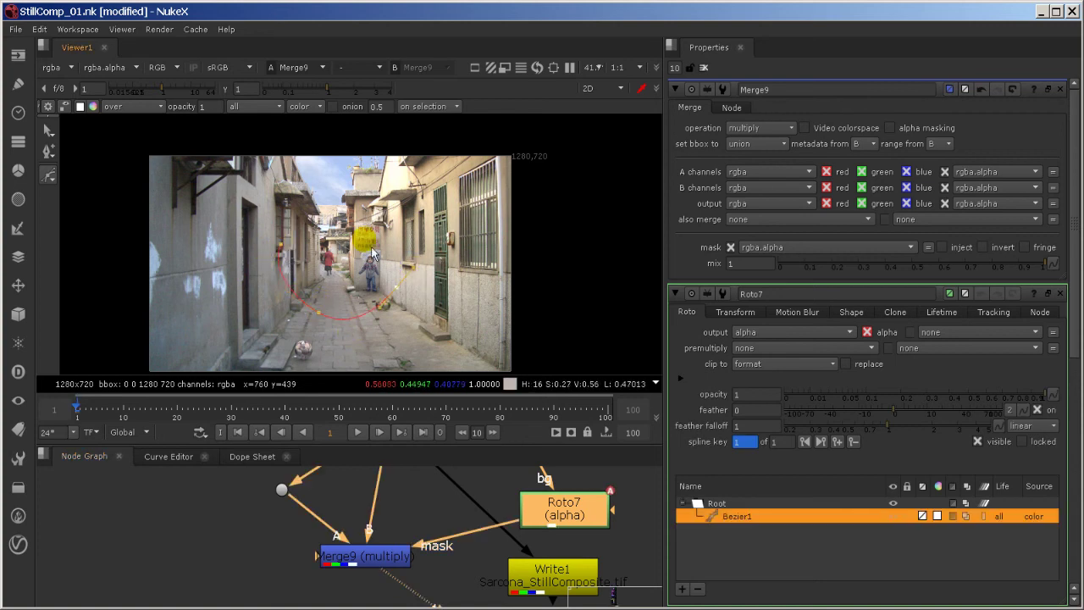
left_click_drag(348, 221, 306, 221)
left_click(284, 245)
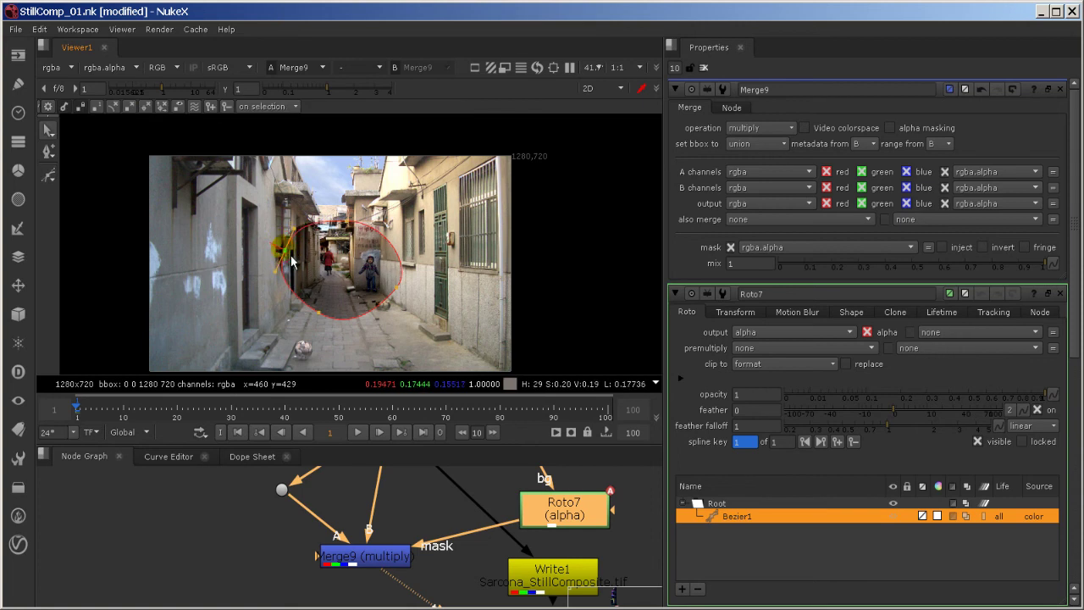
Pull the oval's feather outline beyond all four image corners, invert the shape and close the open node properties
left_click(279, 253)
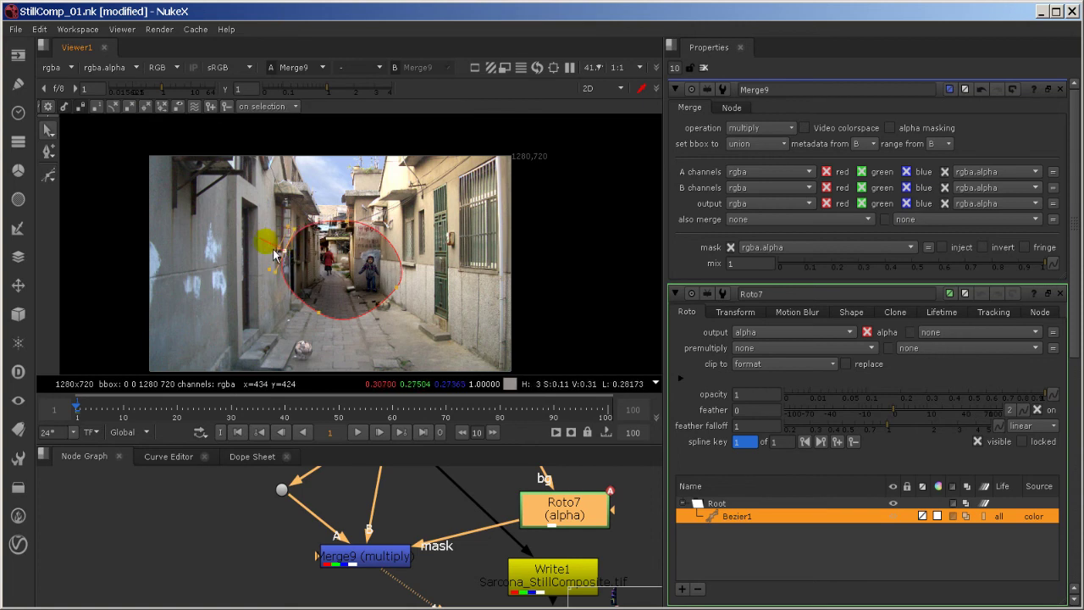
left_click_drag(274, 254, 142, 199)
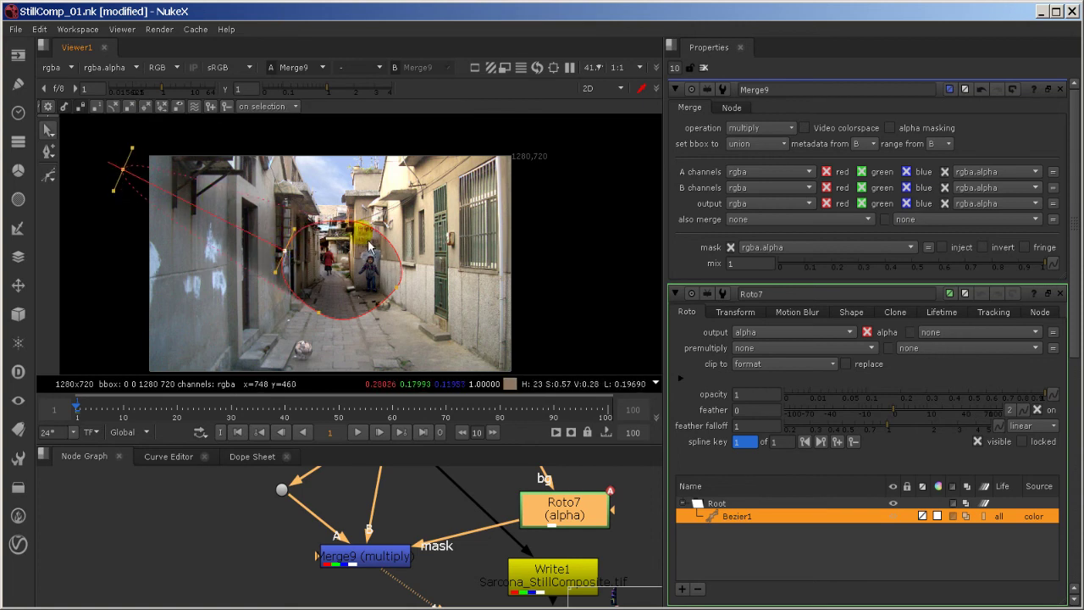
left_click_drag(350, 219, 537, 155)
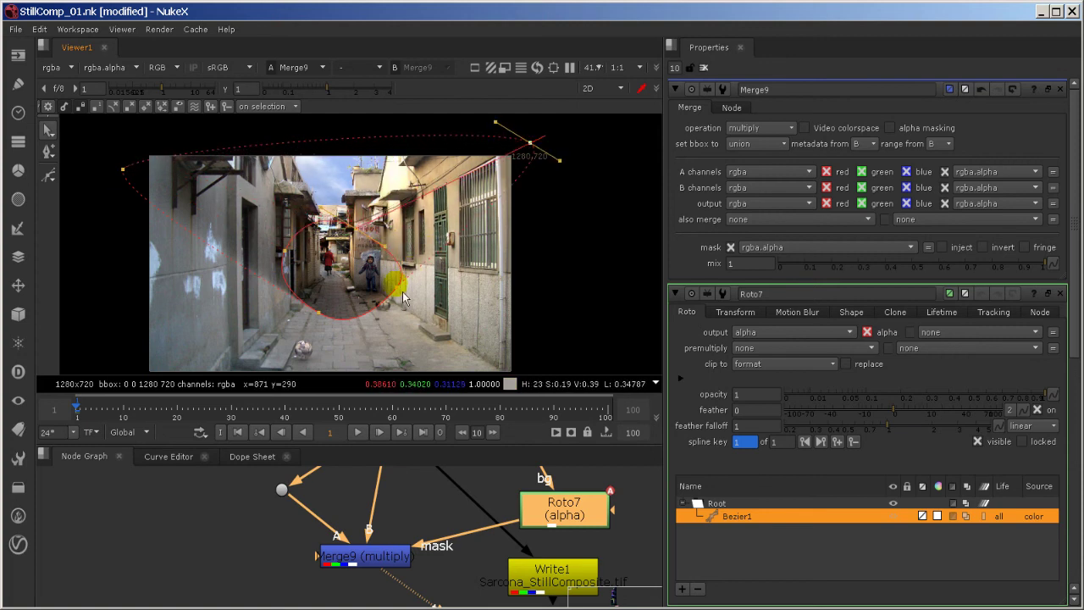
left_click_drag(396, 285, 459, 357)
middle_click_drag(459, 359, 462, 320)
left_click_drag(463, 325, 537, 346)
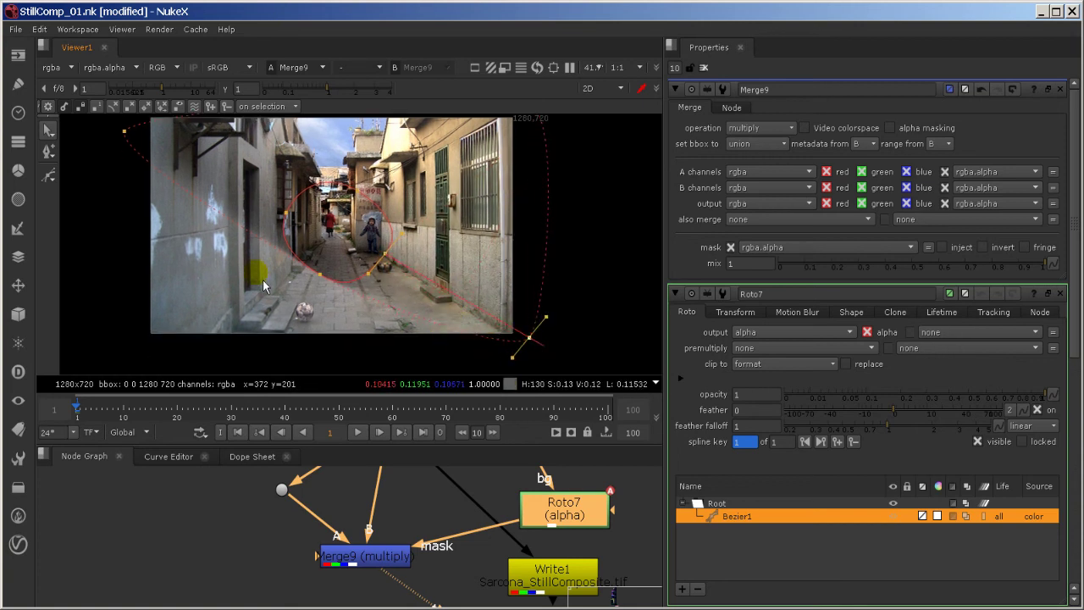
left_click(332, 287)
left_click_drag(333, 286, 117, 348)
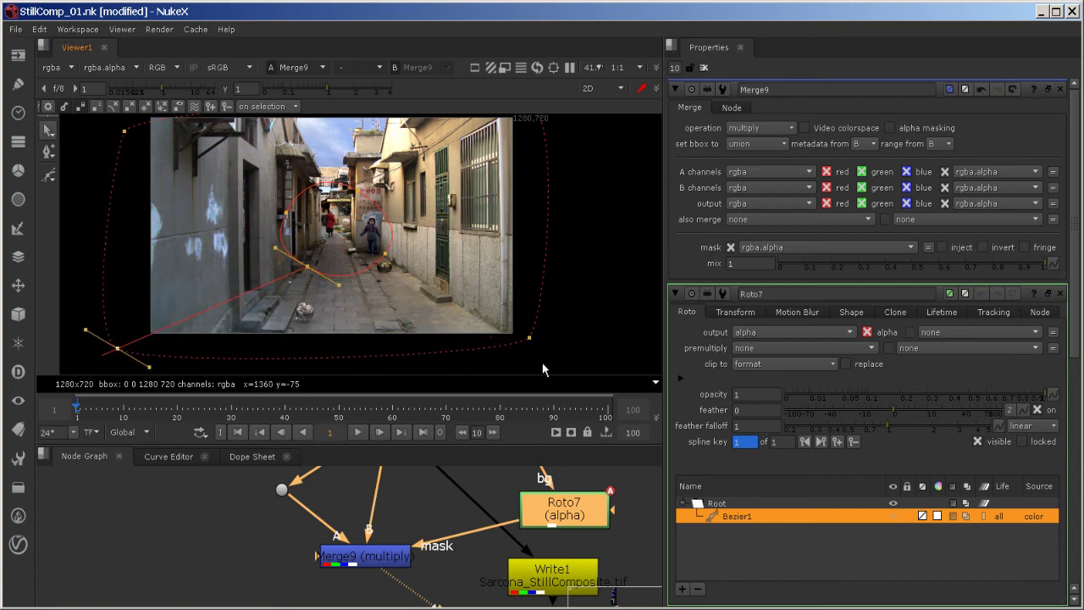
left_click(953, 517)
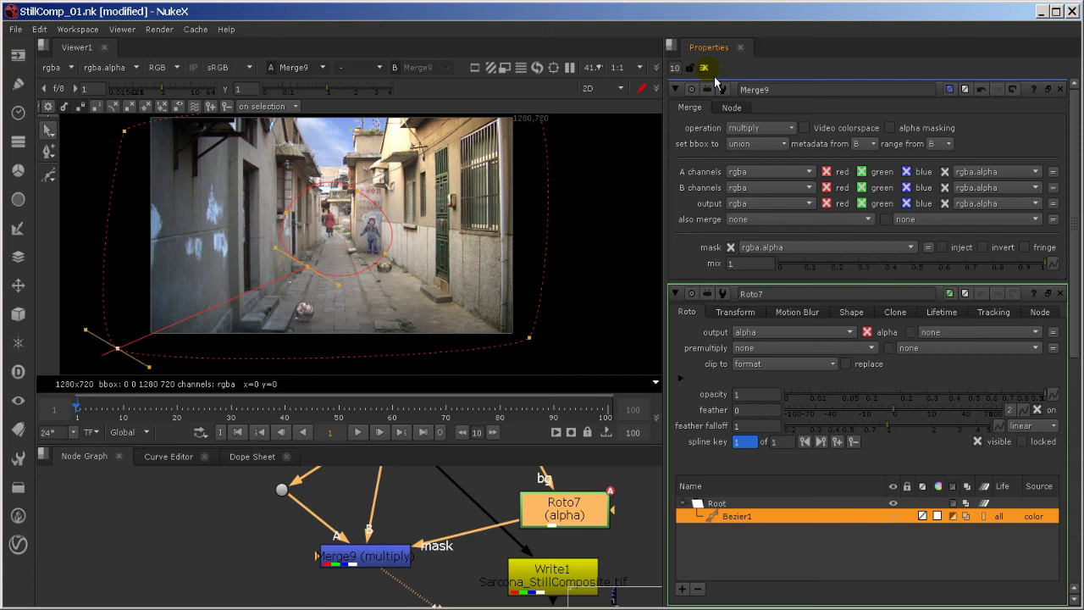
left_click(703, 67)
Align Merge9 and Viewer1 beneath Merge8, and detach Write1 from Merge8 and insert it between Merge9 and Viewer1
key("space")
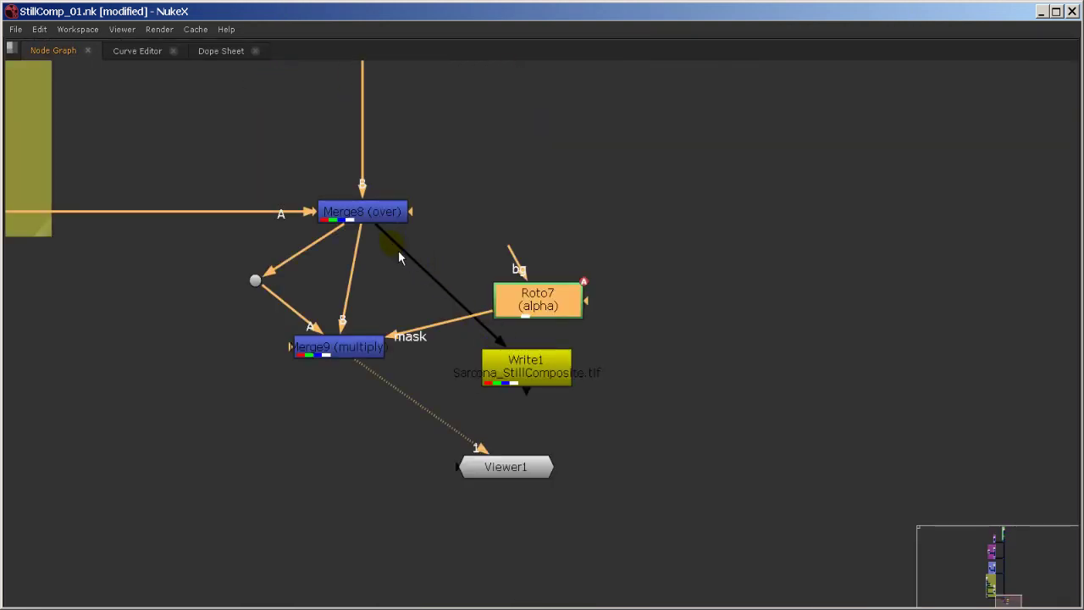
left_click_drag(389, 240, 447, 298)
left_click_drag(516, 356, 633, 422)
left_click_drag(509, 468, 258, 531)
mouse_move(368, 354)
left_mouse_down()
mouse_move(396, 354)
mouse_move(360, 344)
mouse_move(380, 354)
left_mouse_up()
left_click_drag(292, 520, 399, 540)
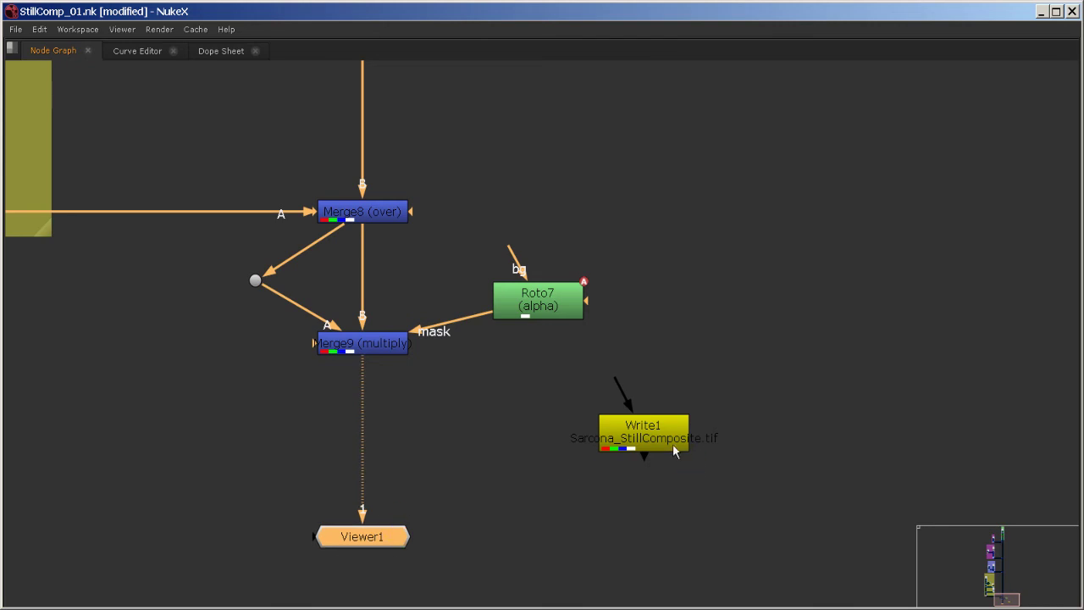
mouse_move(673, 443)
left_mouse_down()
mouse_move(462, 481)
mouse_move(385, 436)
mouse_move(387, 459)
left_mouse_up()
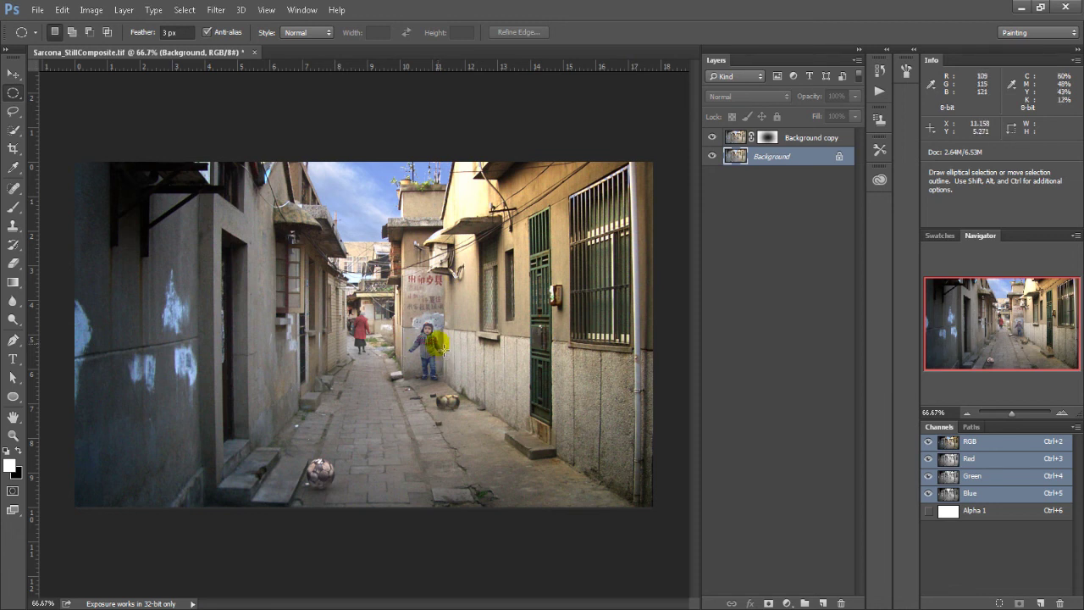
Examine the multiplied Background copy layer in Photoshop, then return to Nuke and view Merge9 for comparison
left_click(741, 139)
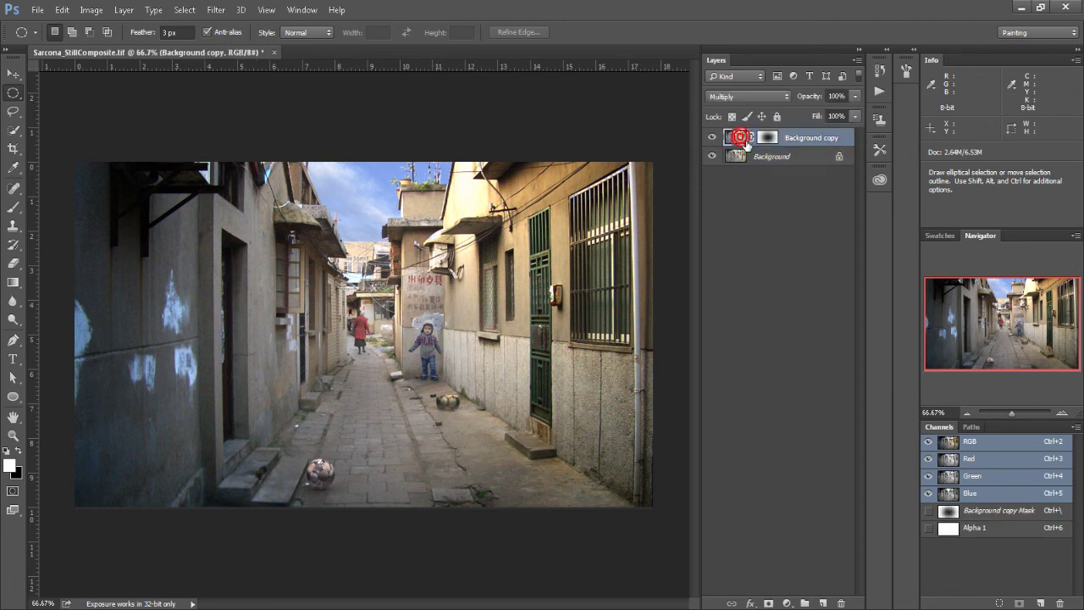
key("alt+Tab")
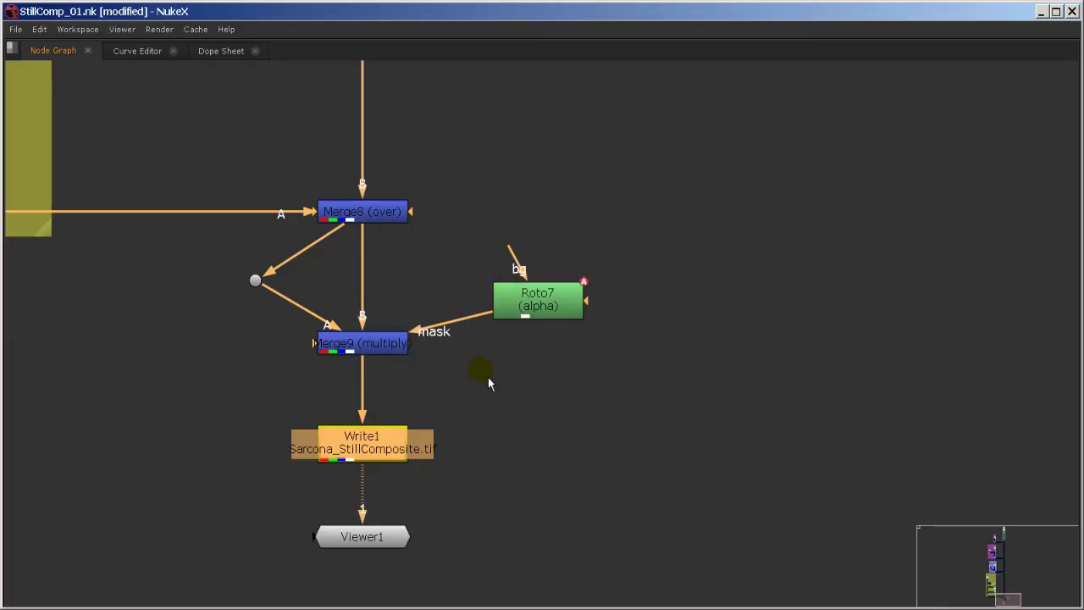
key("space")
middle_click_drag(489, 541, 496, 477)
left_click(485, 546)
key("1")
left_click(449, 598)
key("1")
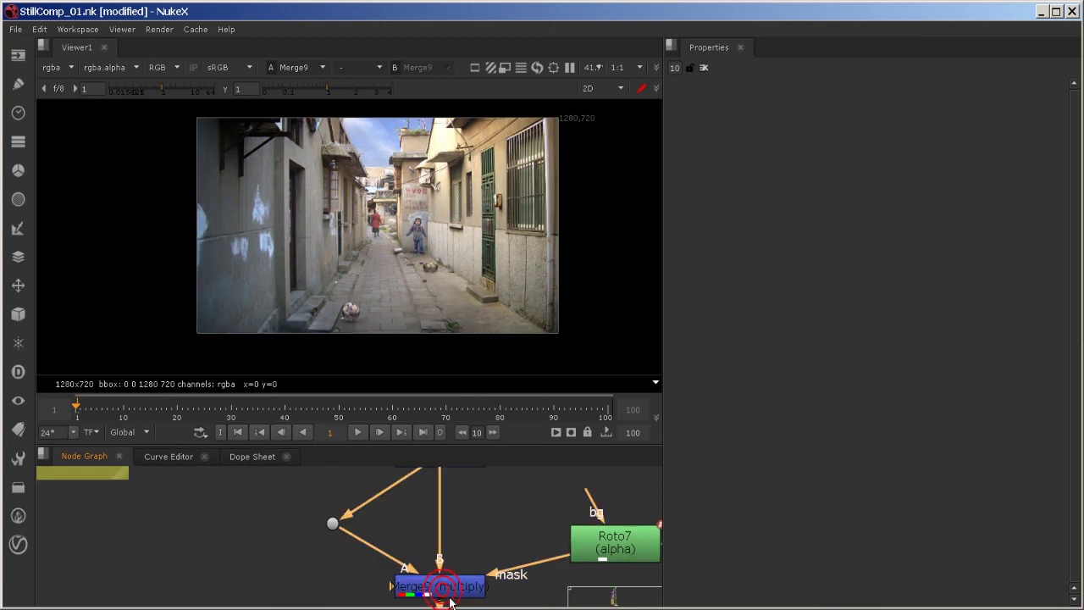
middle_click_drag(474, 590, 460, 468)
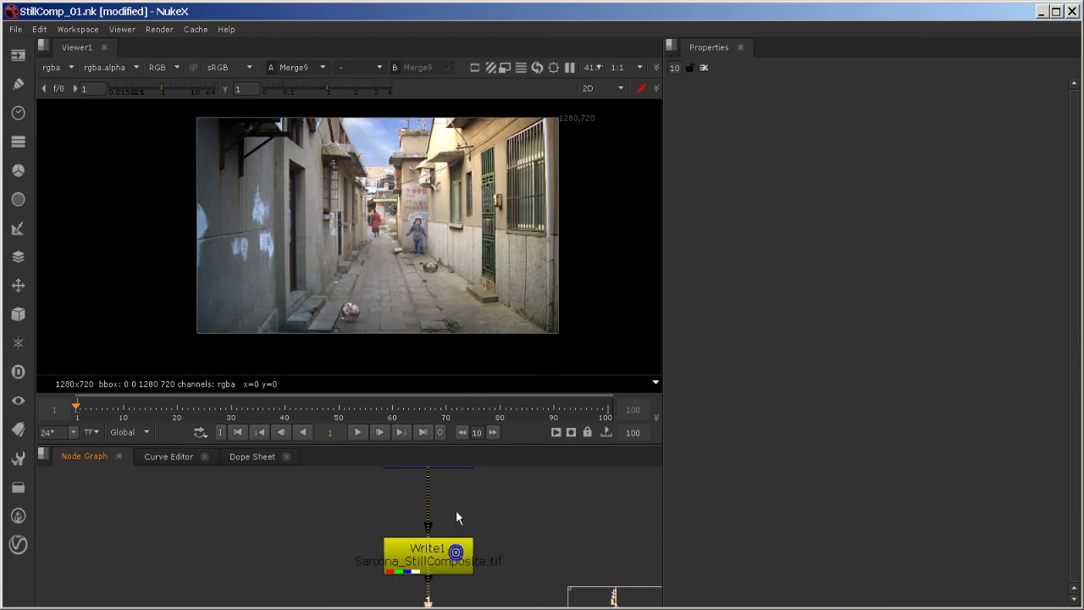
View Write1, open its properties and render the single frame to its 8 bit TIFF file
left_click(450, 552)
key("1")
double_click(458, 560)
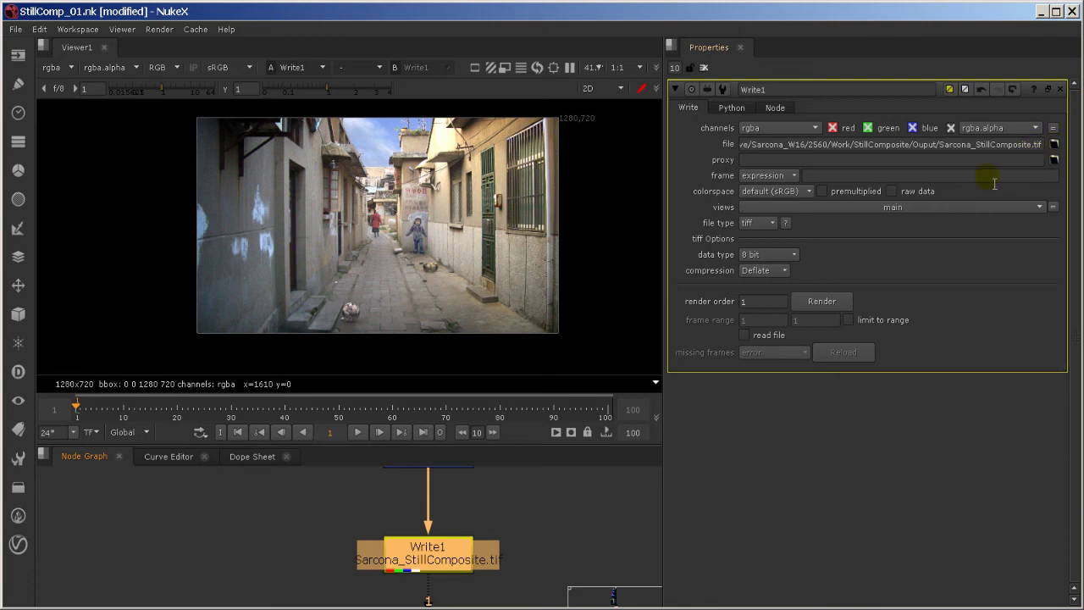
left_click(822, 301)
left_click(523, 334)
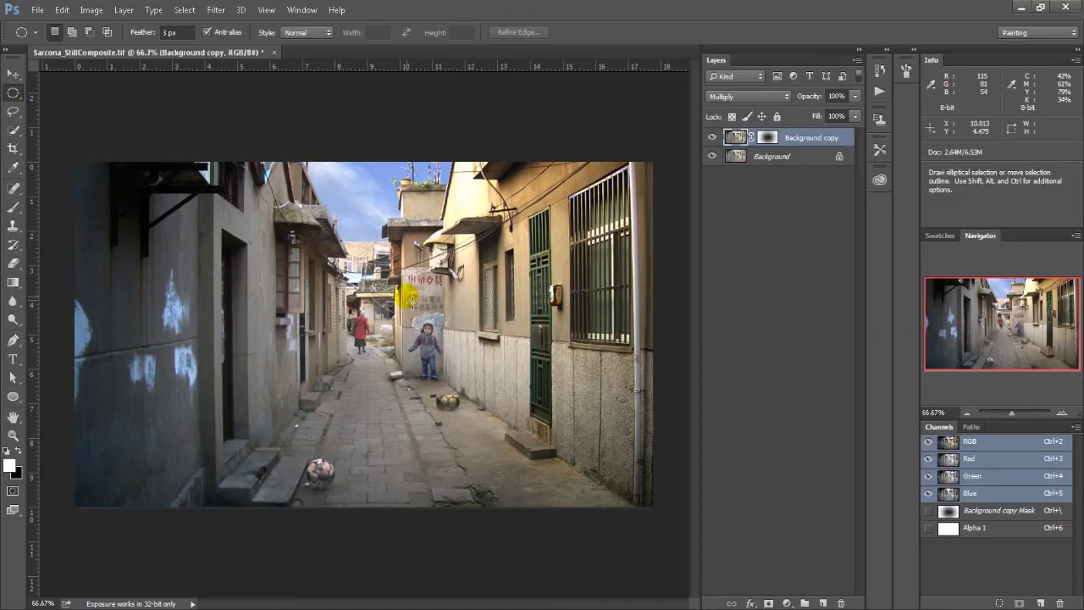
key("ctrl+w")
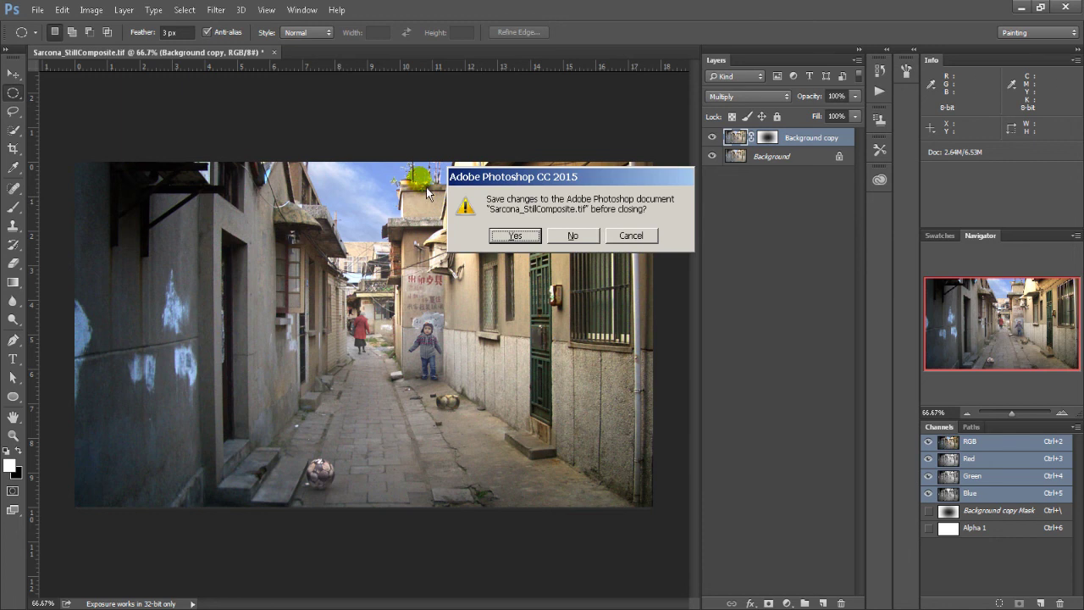
left_click(631, 236)
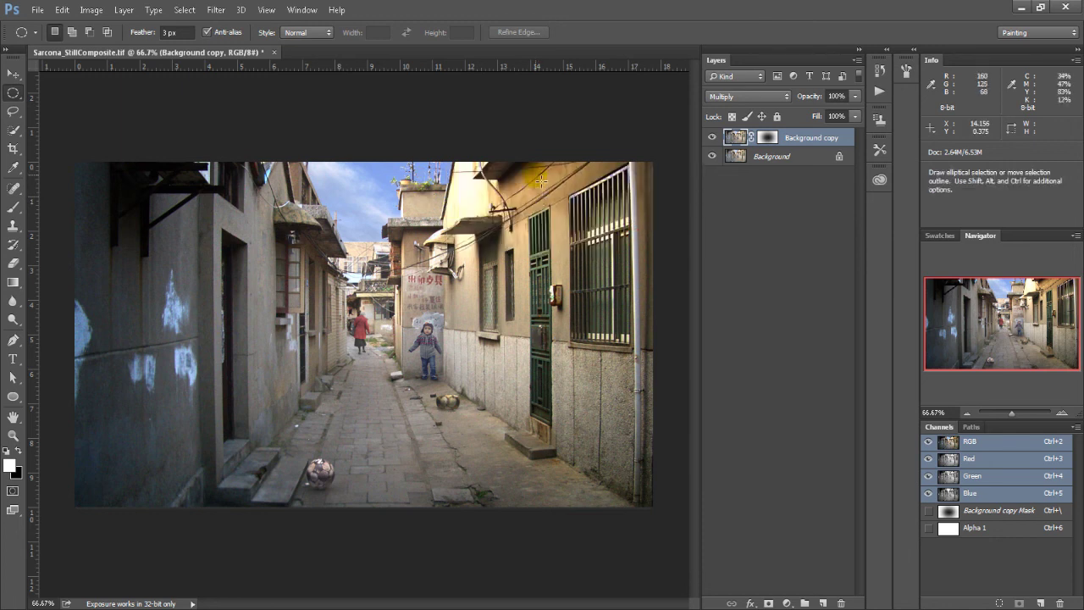
key("ctrl+o")
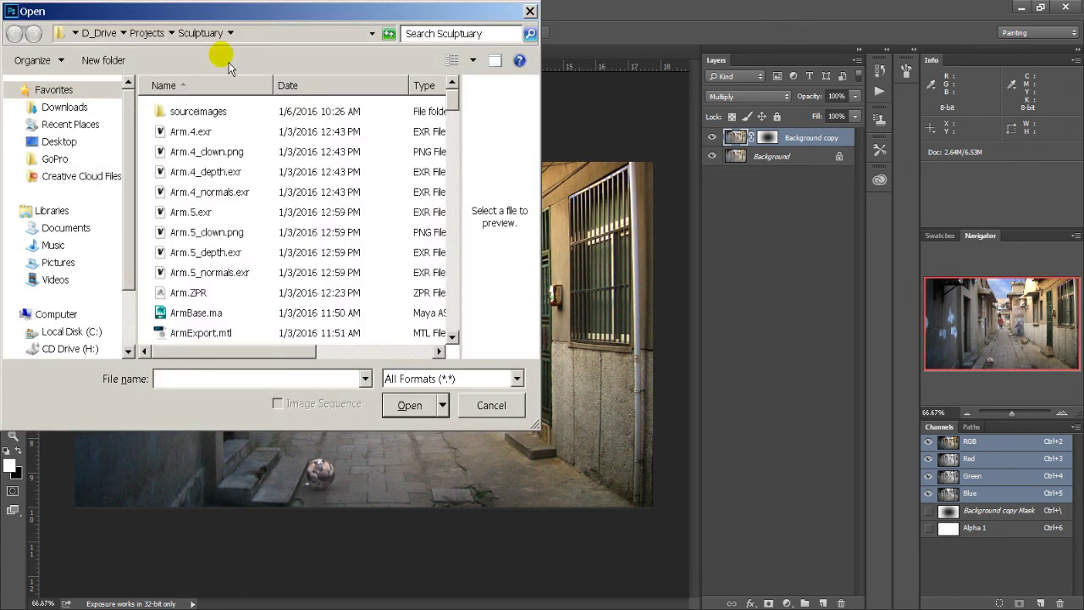
key("Escape")
Open the newly rendered TIFF from the Ouput folder in Photoshop, updating the open document from disk
key("alt+Tab")
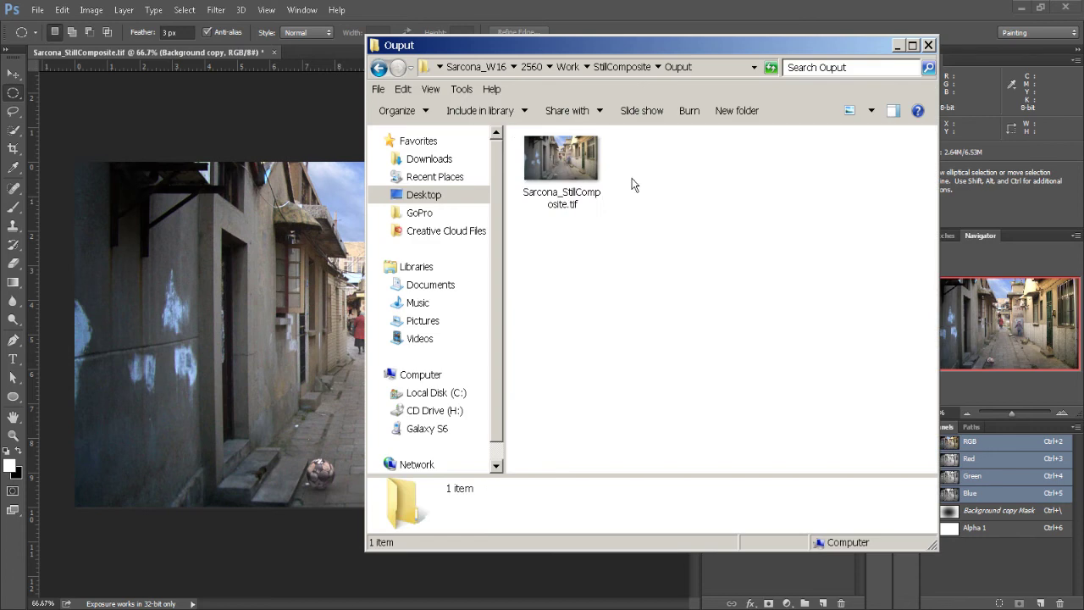
left_click(564, 165)
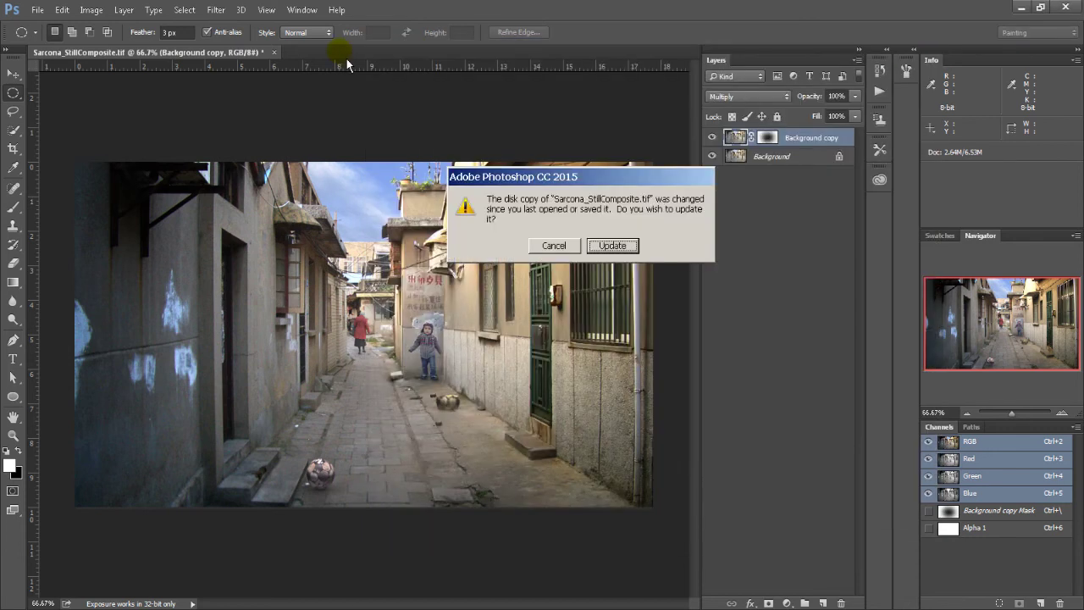
left_click(603, 244)
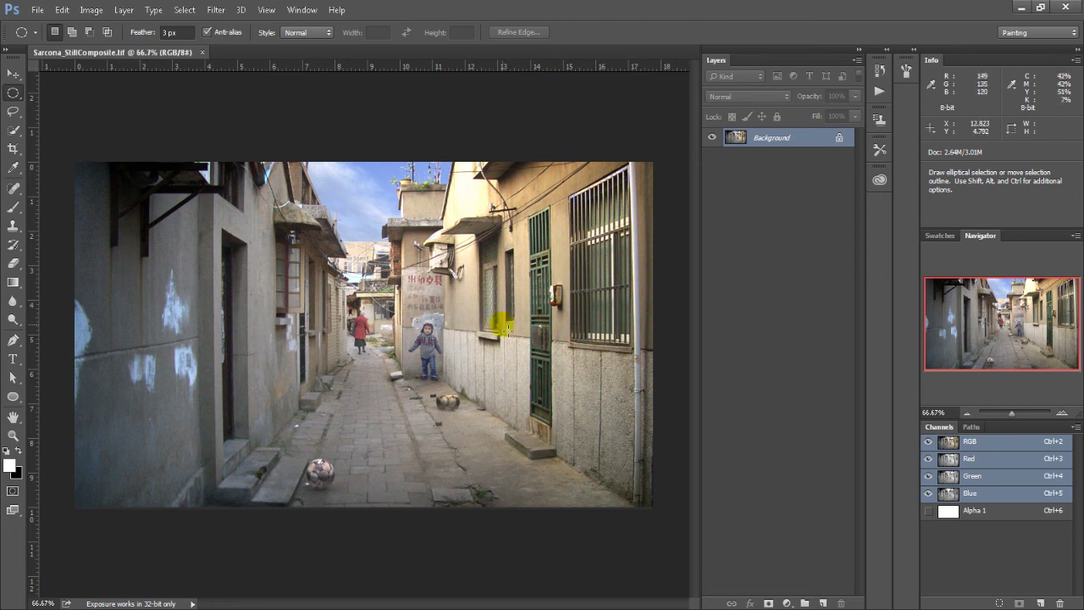
Switch back to Nuke and examine the full node graph from the vignette nodes up through the 3D Integration and Collin groups
key("alt+Tab")
key("alt+Tab")
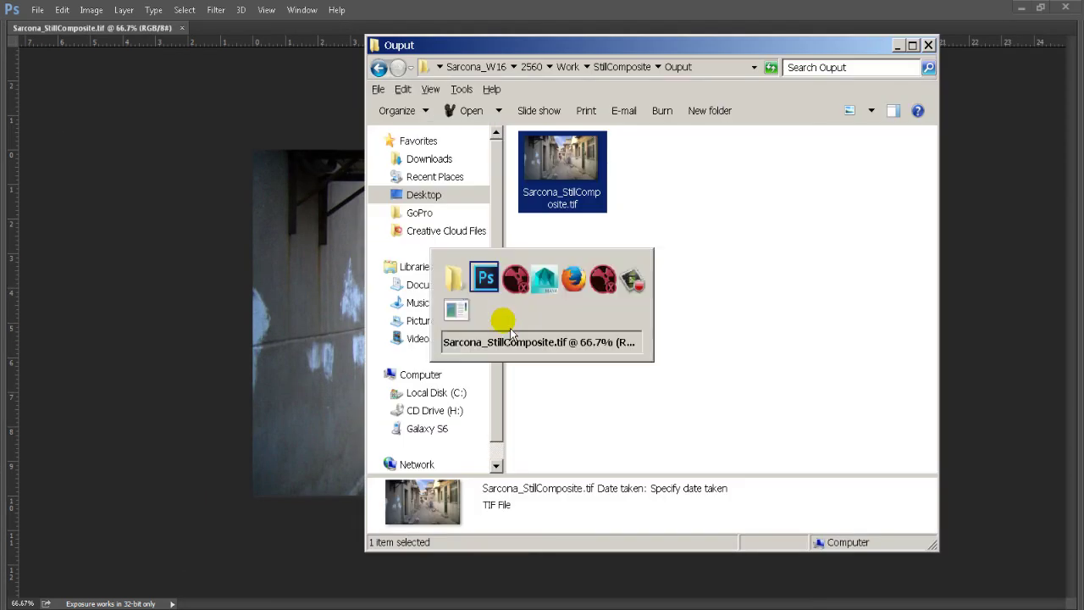
key("Tab")
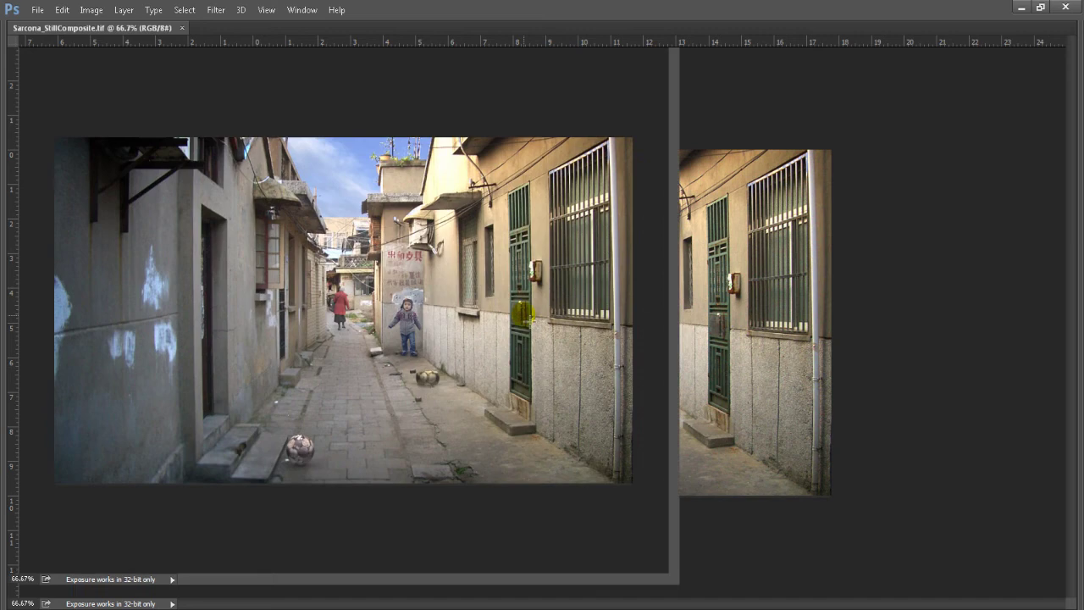
key("alt+Tab")
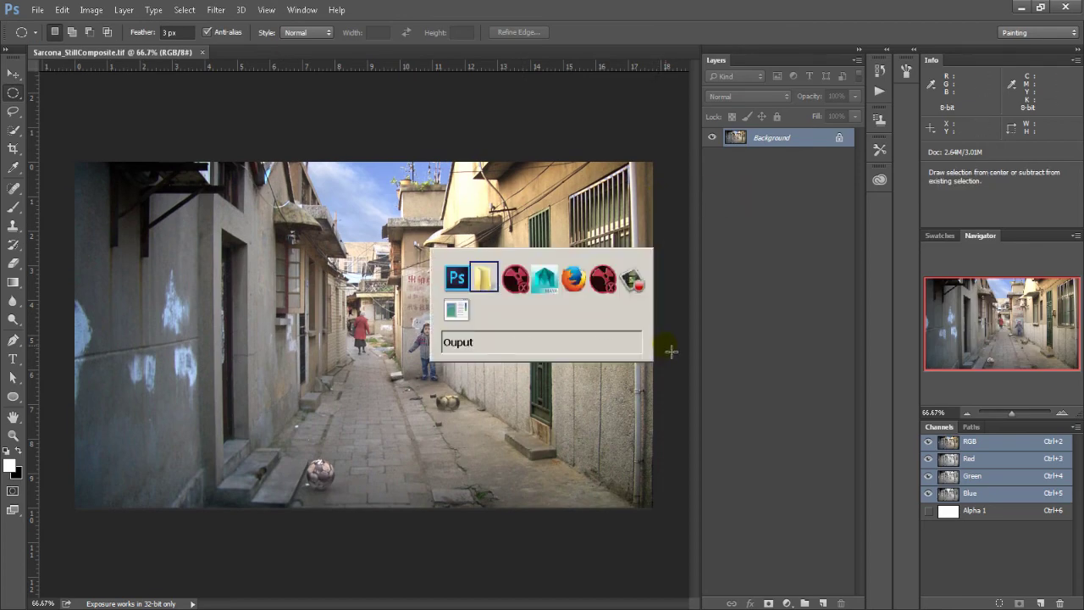
key("Tab")
left_click(506, 509)
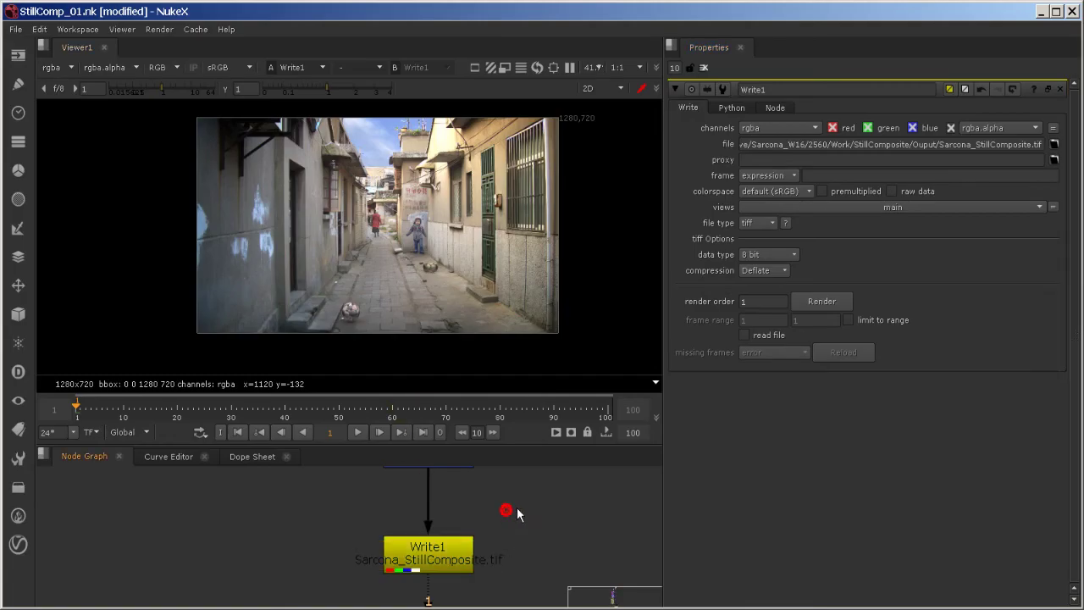
middle_click_drag(493, 514, 421, 560)
key("space")
middle_click_drag(450, 395, 803, 505)
scroll(702, 484, "down", 5)
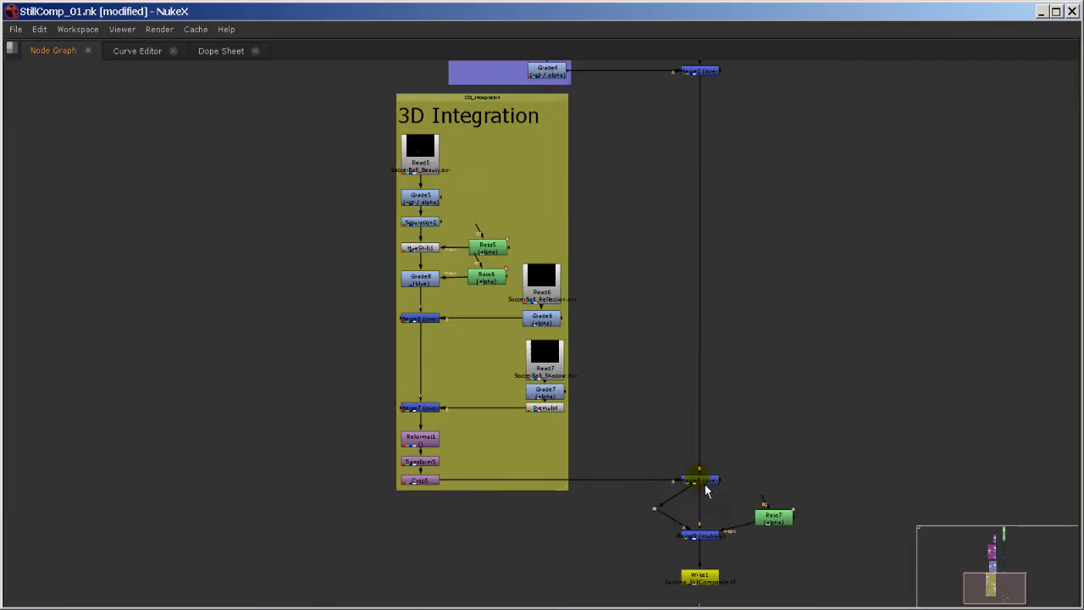
middle_click_drag(651, 341, 553, 460)
middle_click_drag(554, 419, 673, 392)
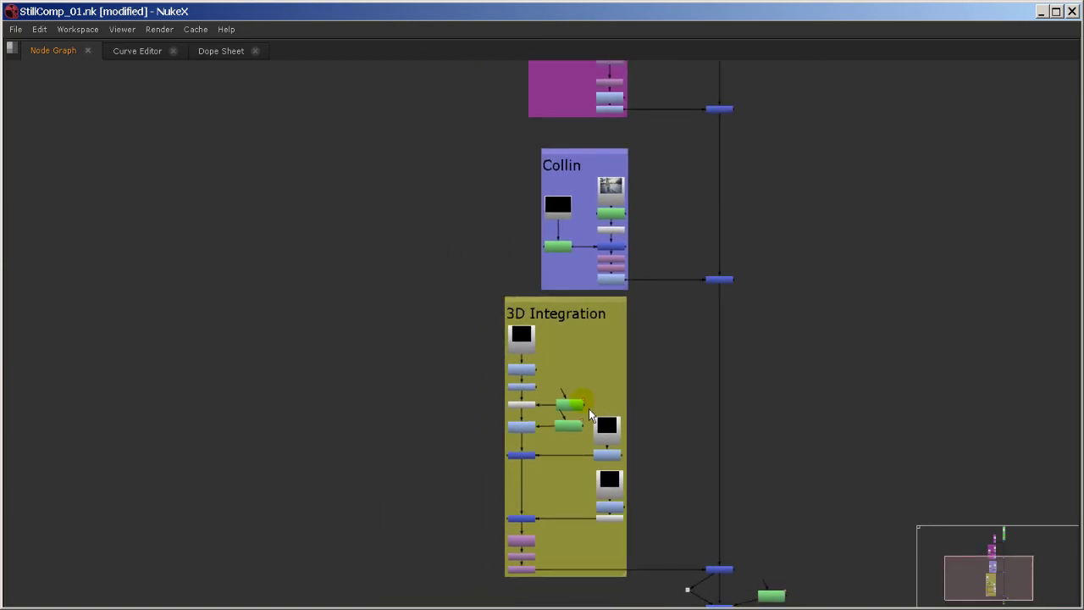
Examine the node tree from the 3D Integration group and Write1 up through Collin and Helen to the Sky and Source groups
scroll(589, 409, "up", 4)
left_click(479, 292)
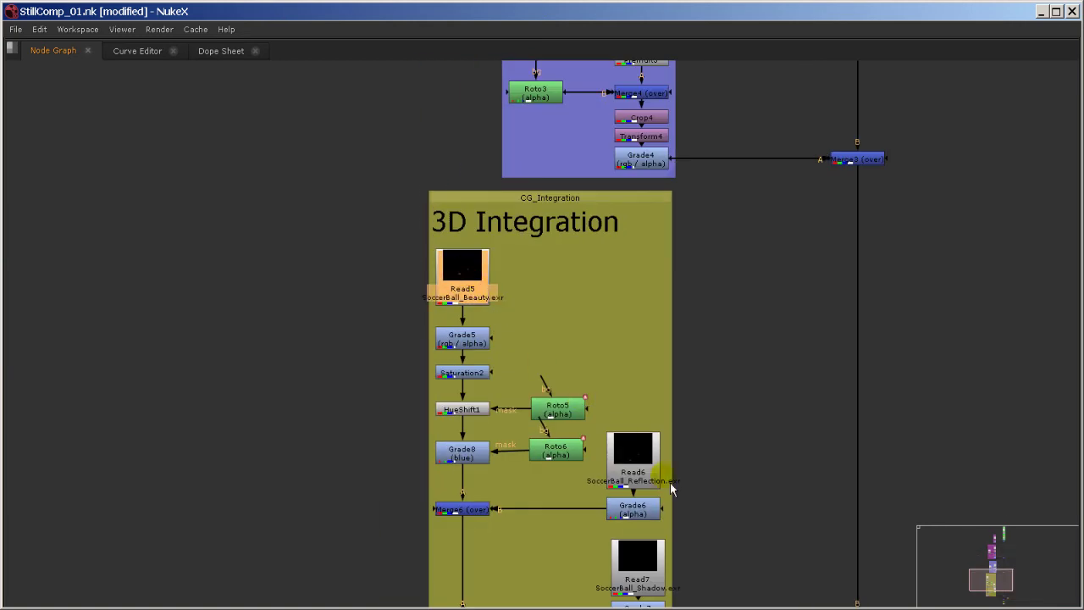
middle_click_drag(686, 502, 360, 166)
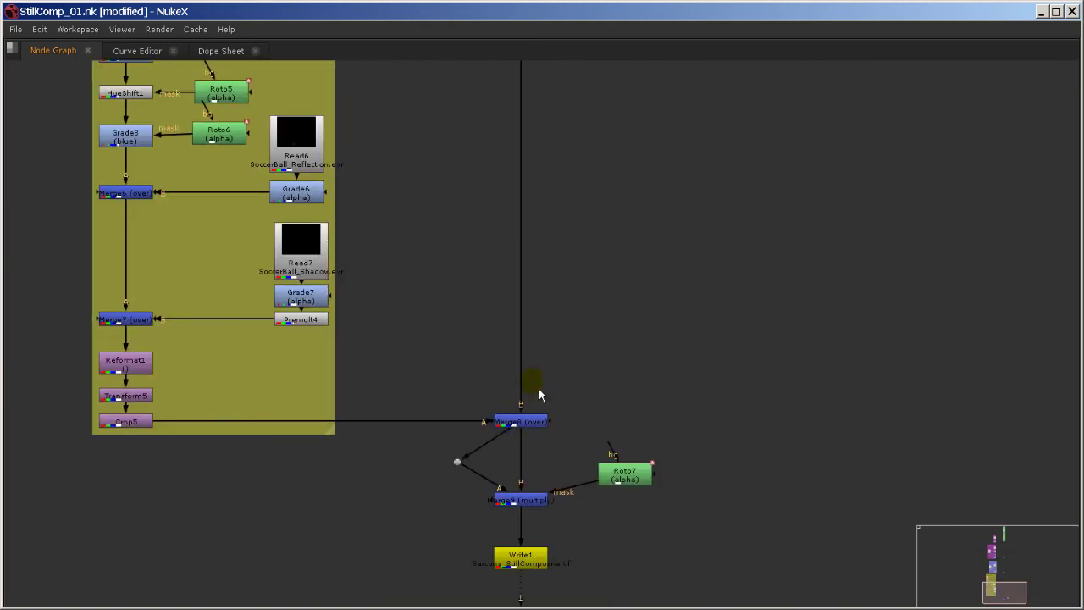
middle_click_drag(452, 257, 520, 609)
middle_click_drag(453, 315, 444, 590)
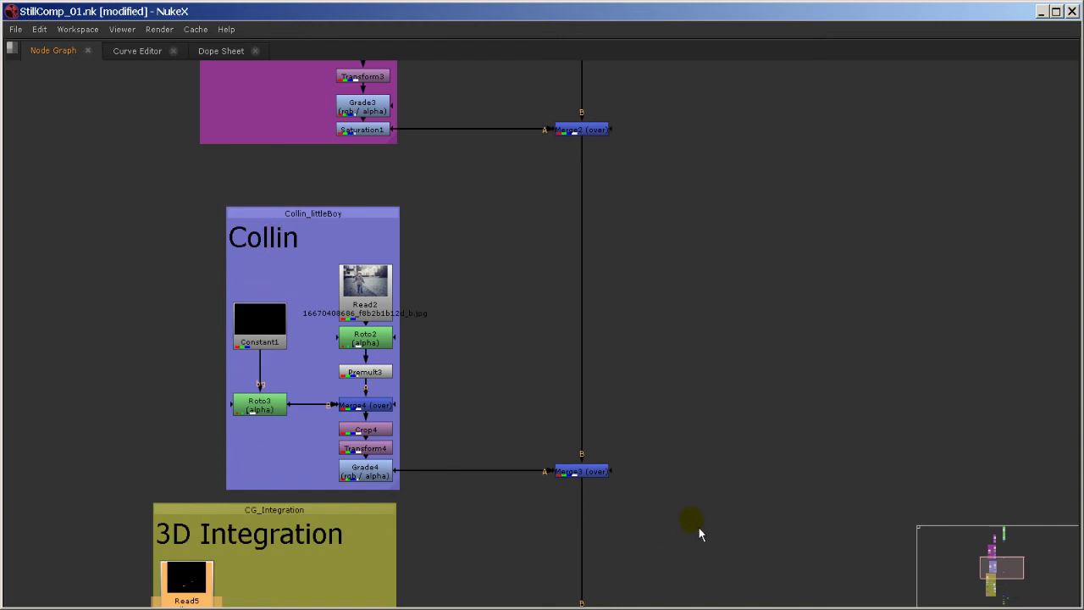
mouse_move(535, 349)
middle_mouse_down()
mouse_move(522, 510)
mouse_move(542, 609)
middle_mouse_up()
middle_click_drag(625, 375, 658, 510)
middle_click_drag(630, 273, 624, 515)
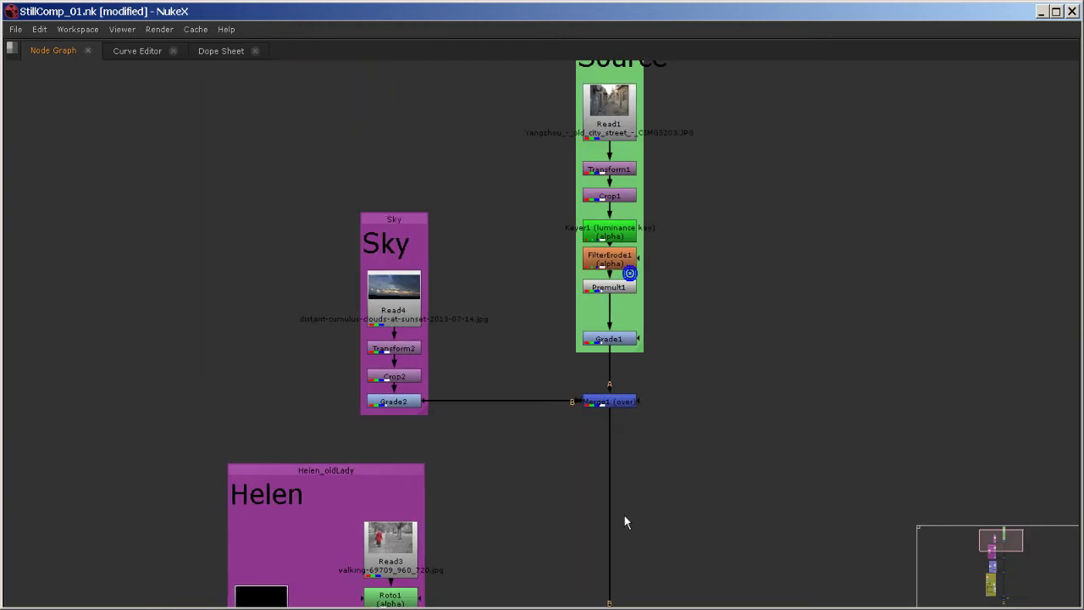
scroll(532, 246, "up", 5)
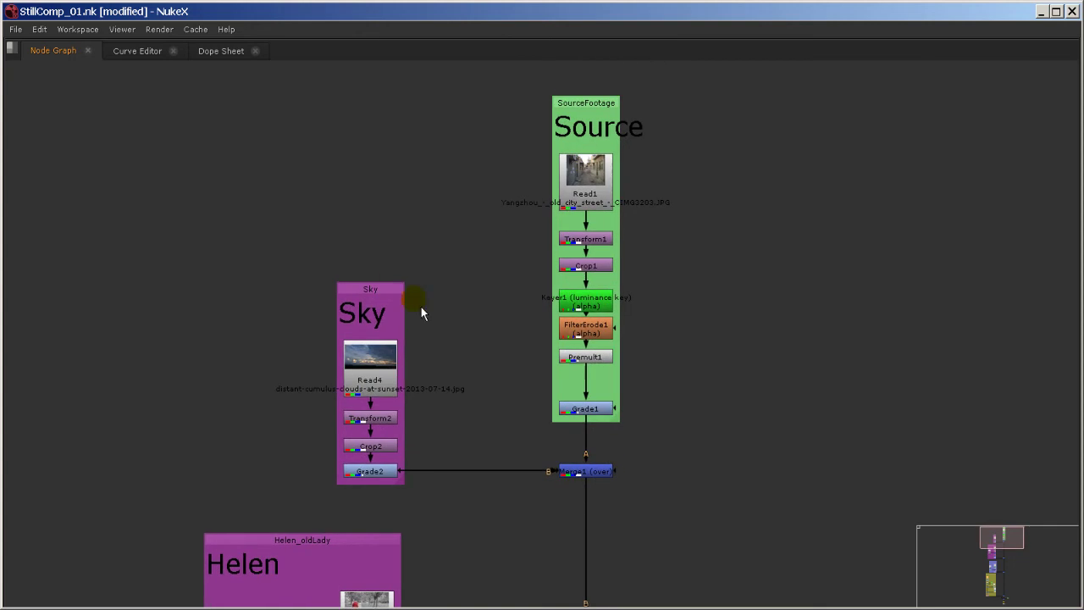
Restore the full workspace layout and reposition the sky with Transform2 to translate x -328, y -132
key("space")
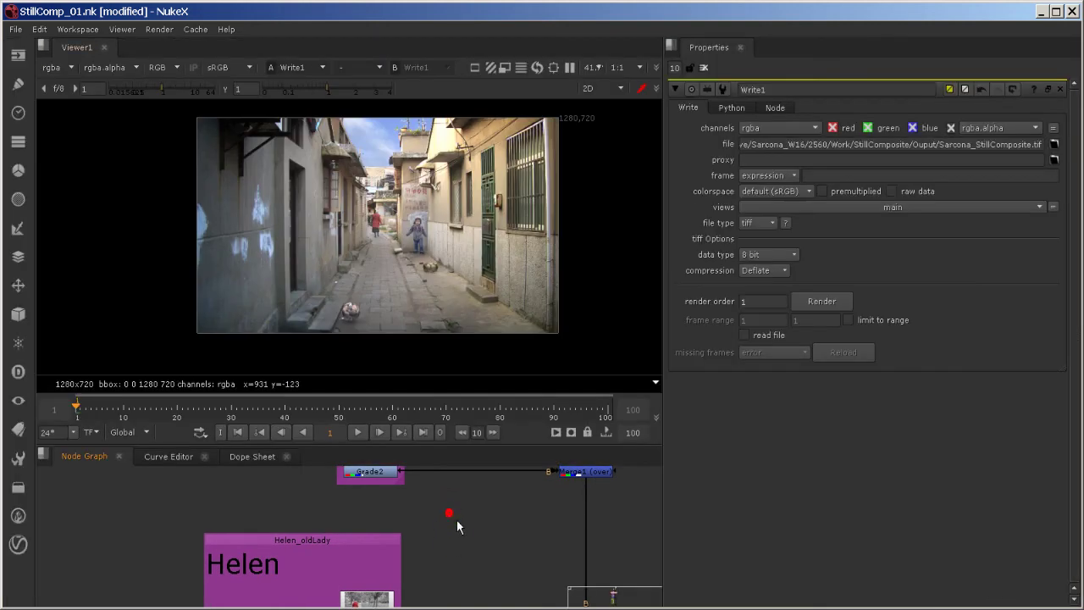
scroll(457, 520, "down", 10)
scroll(392, 569, "up", 10)
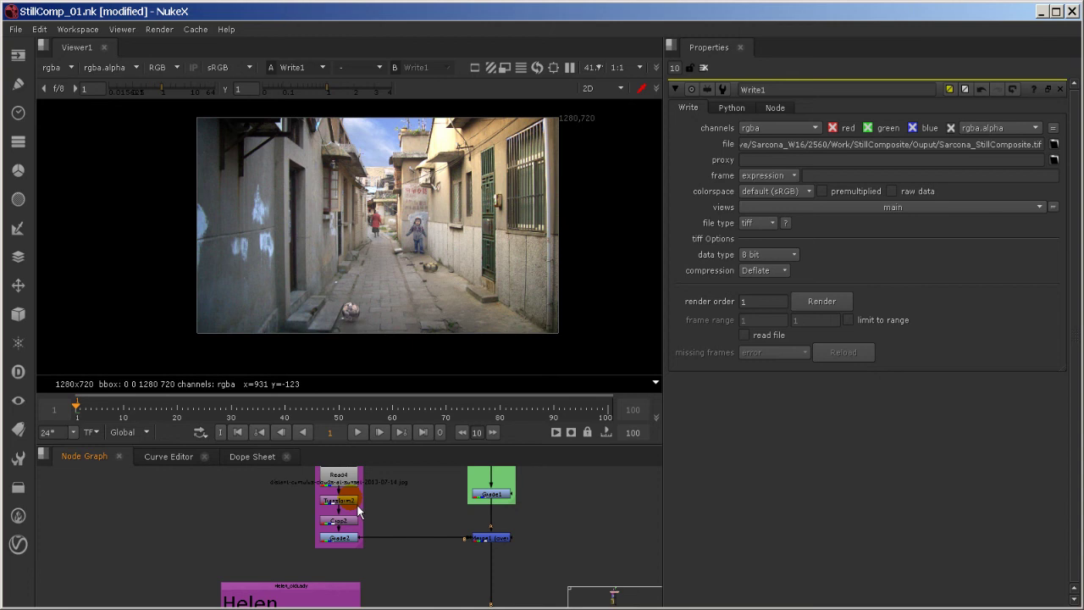
double_click(357, 504)
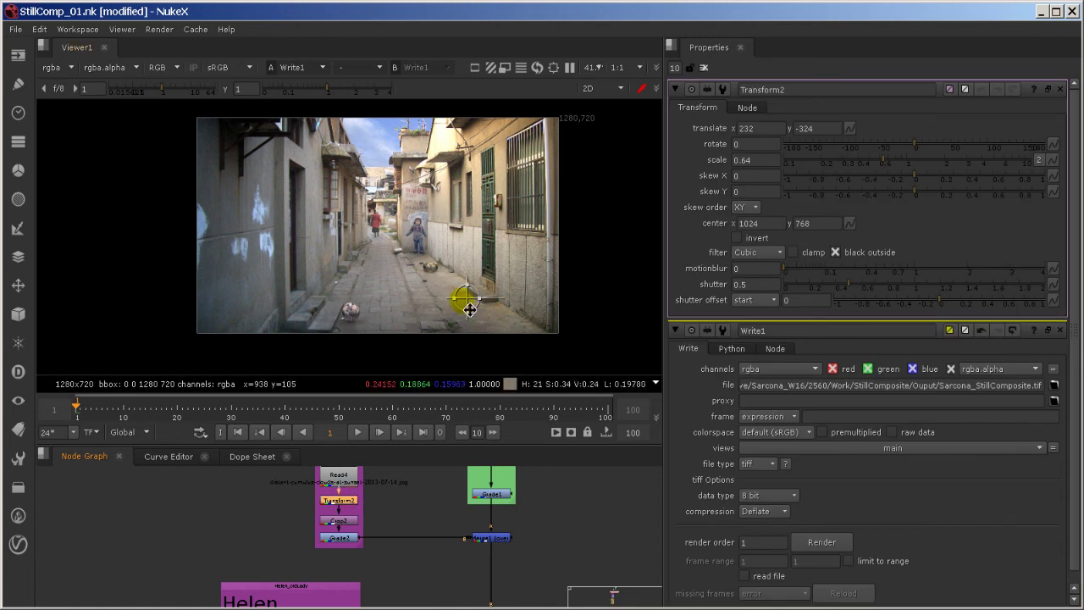
left_click_drag(477, 310, 317, 251)
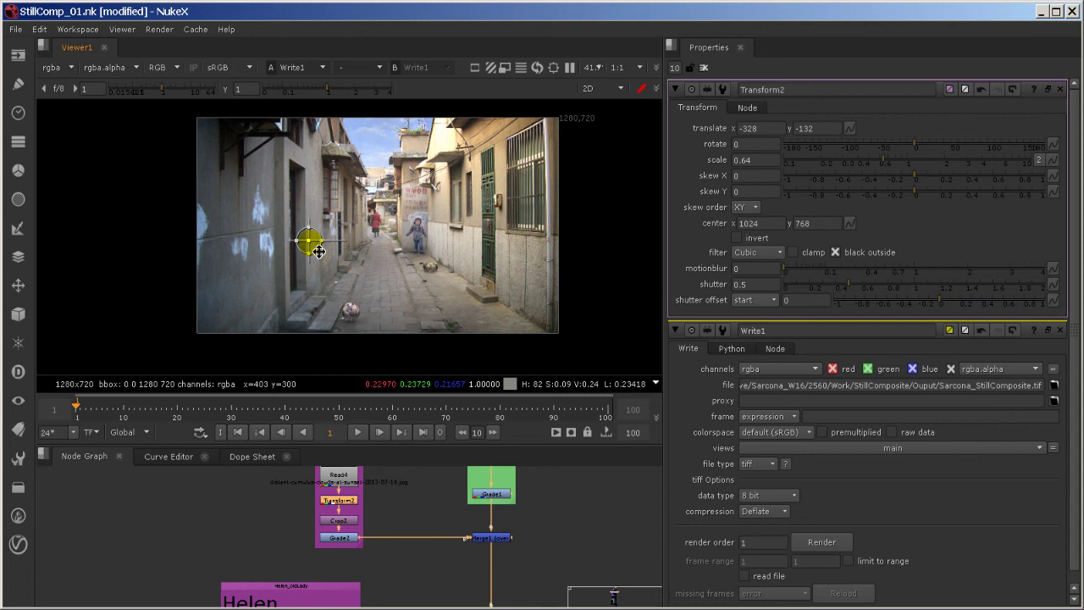
Make room between FilterErode1 and Premult1 in the Source group by moving Keyer1 and FilterErode1 up and Premult1 down
middle_click_drag(404, 169, 419, 245)
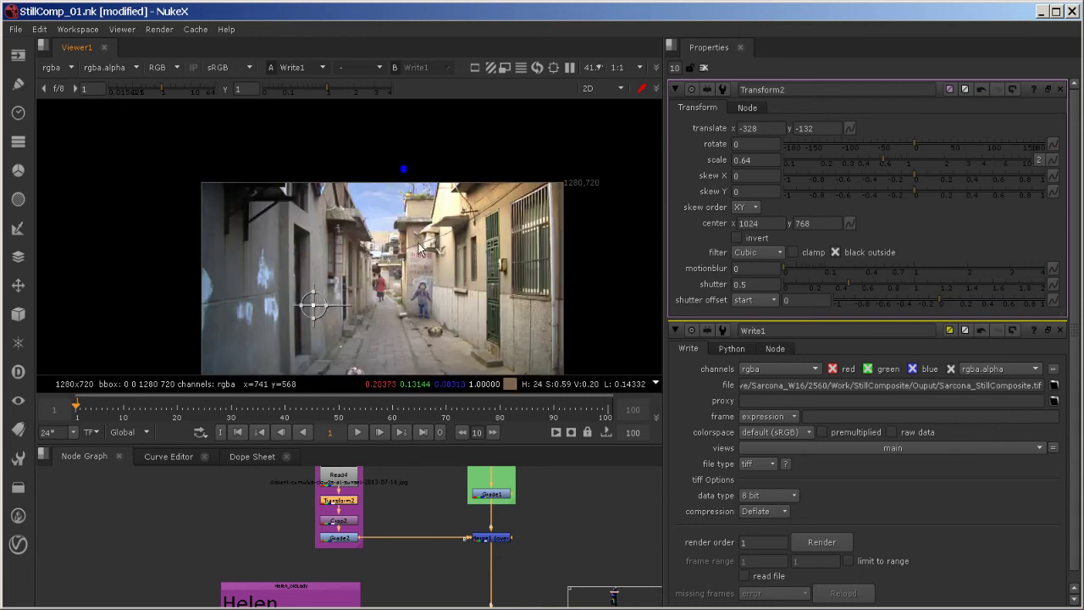
scroll(421, 250, "up", 8)
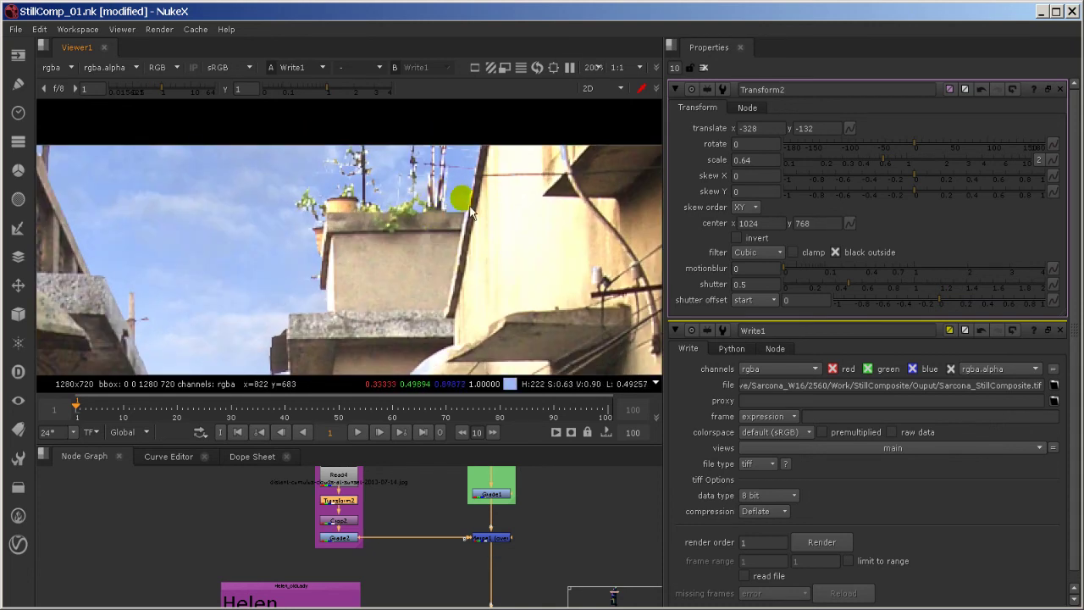
middle_click_drag(520, 531, 477, 537)
scroll(473, 279, "up", 1)
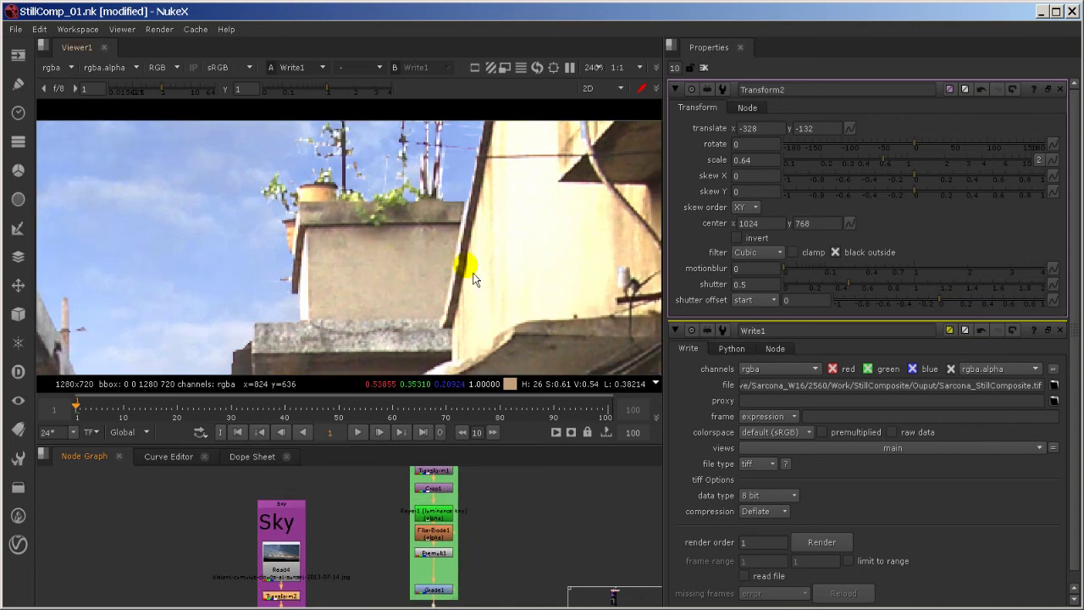
scroll(474, 274, "up", 1)
middle_click_drag(404, 230, 415, 233)
right_click(474, 523)
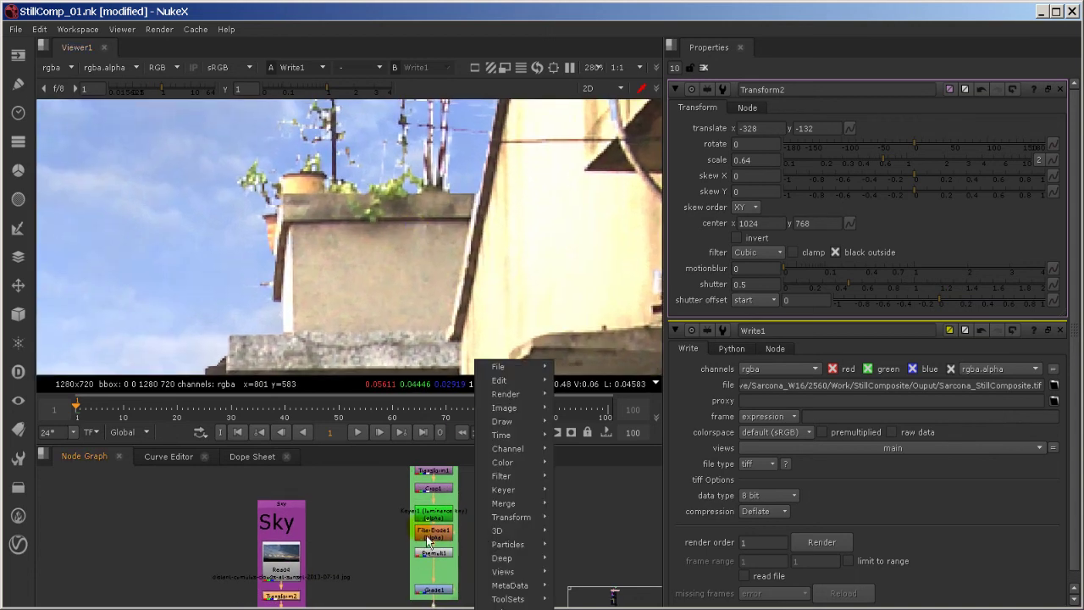
left_click(380, 528)
scroll(409, 541, "up", 3)
middle_click_drag(561, 527, 503, 565)
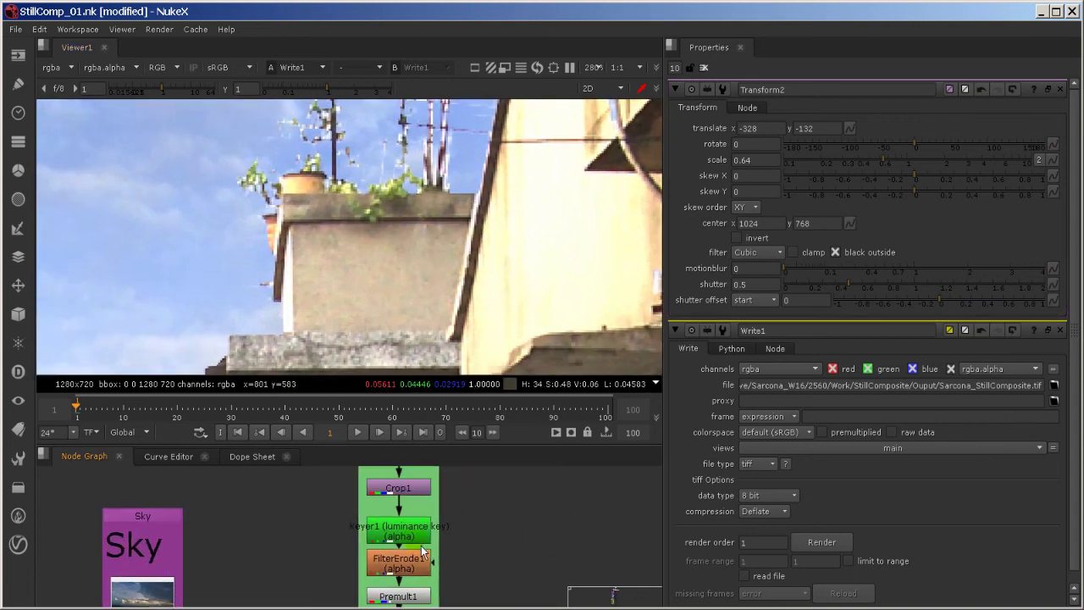
left_click_drag(414, 539, 413, 527)
left_click_drag(415, 569, 415, 557)
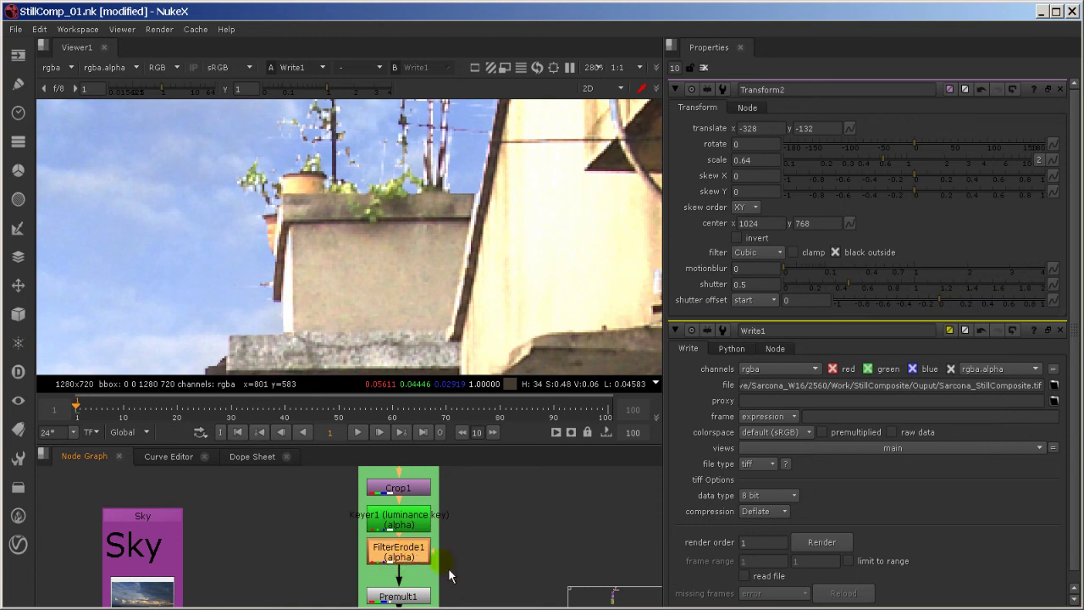
middle_click_drag(464, 575, 466, 541)
left_click_drag(412, 564, 413, 593)
Insert a Roto node after FilterErode1 and draw a closed four-point Bezier around the rooftop structure with potted plants against the sky
left_click(421, 526)
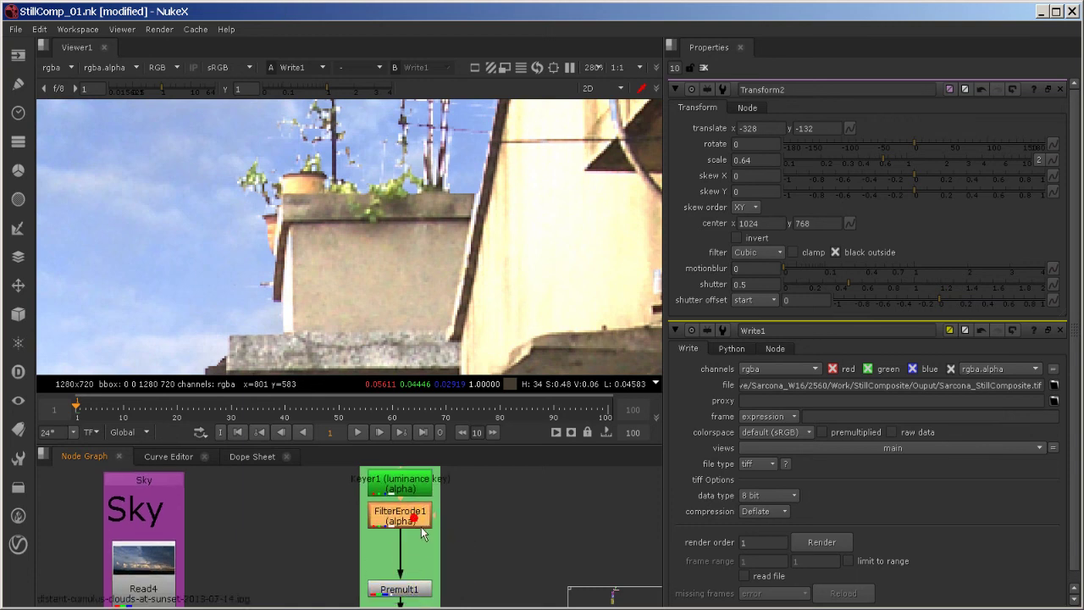
key("o")
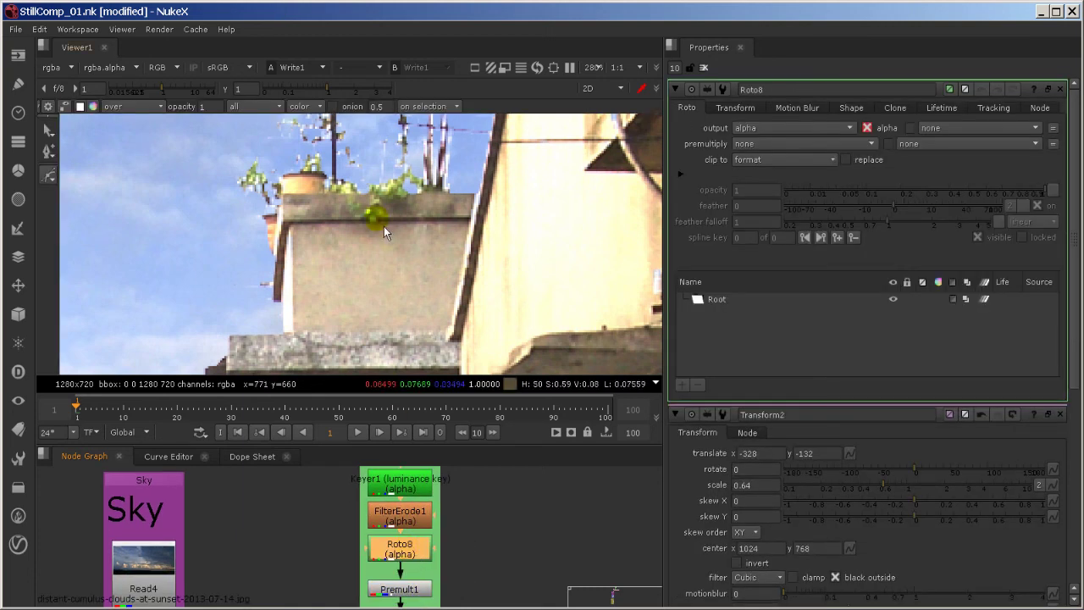
left_click(230, 335)
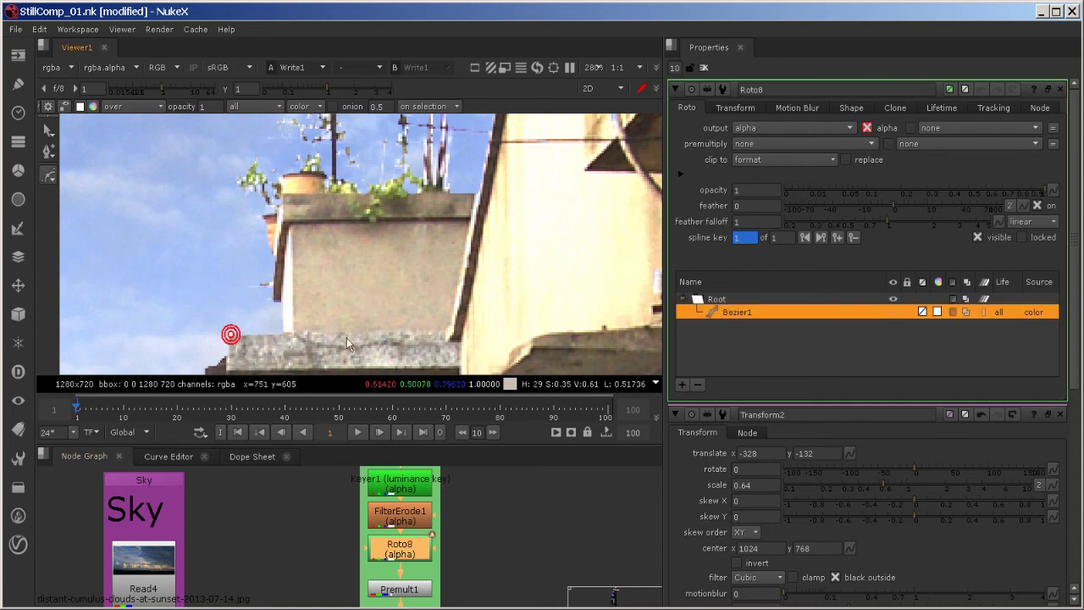
left_click(446, 329)
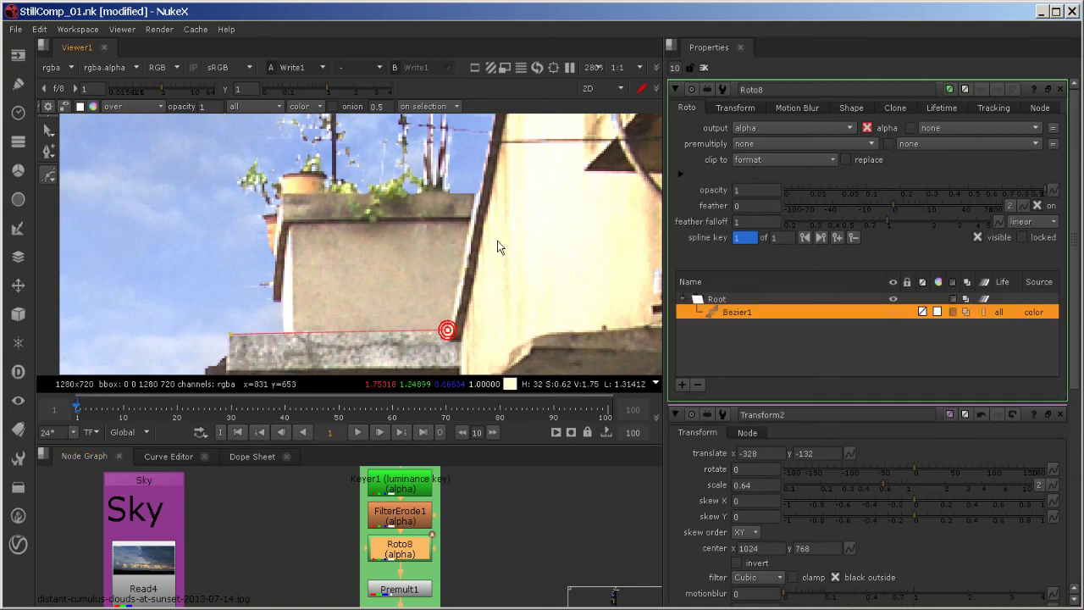
scroll(488, 141, "down", 3)
left_click(485, 154)
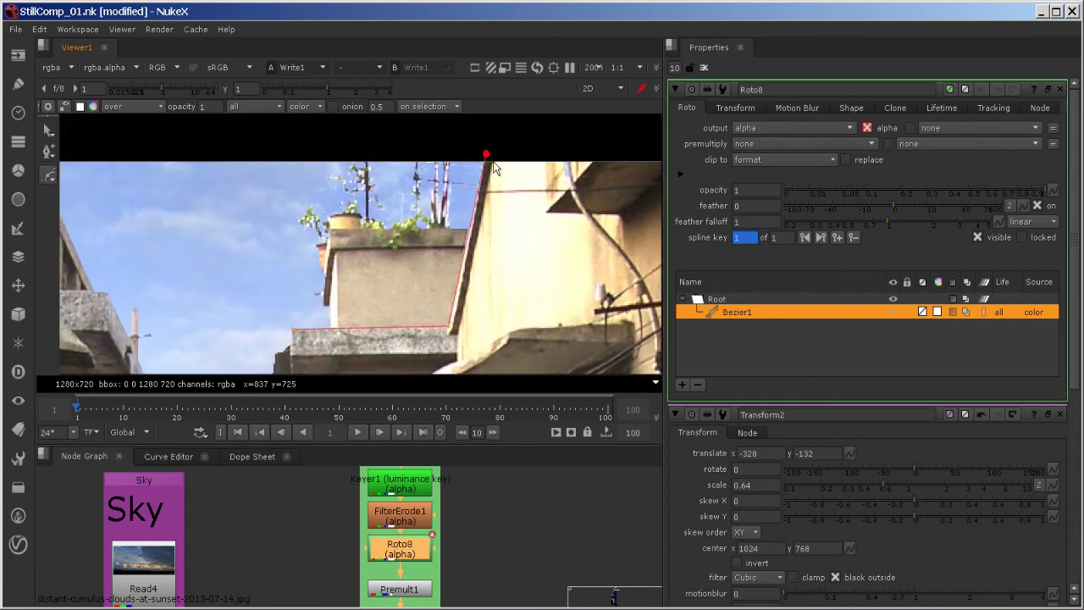
left_click(276, 148)
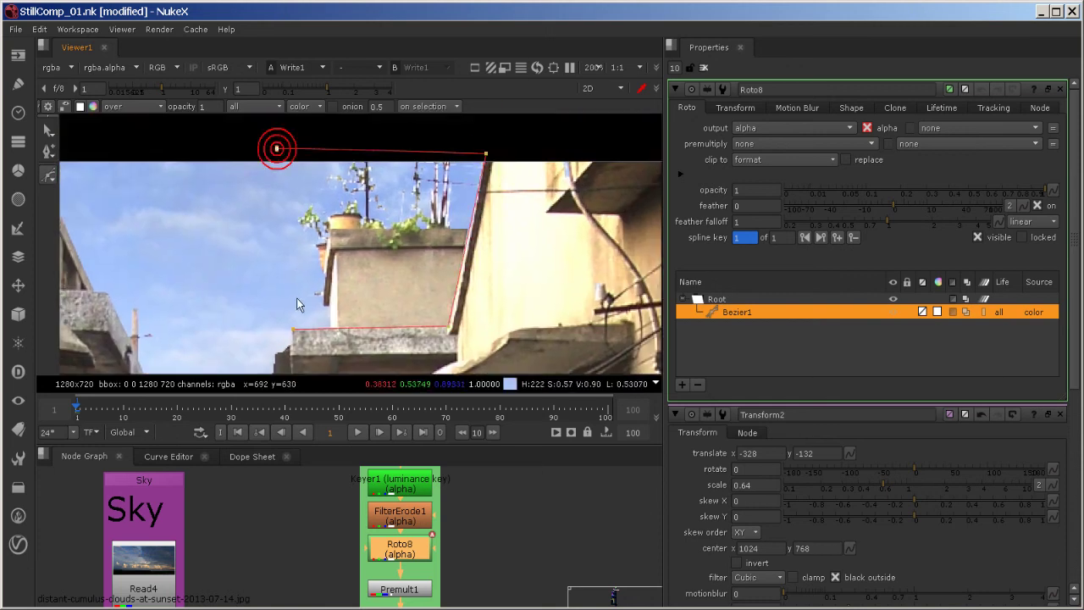
left_click(297, 332)
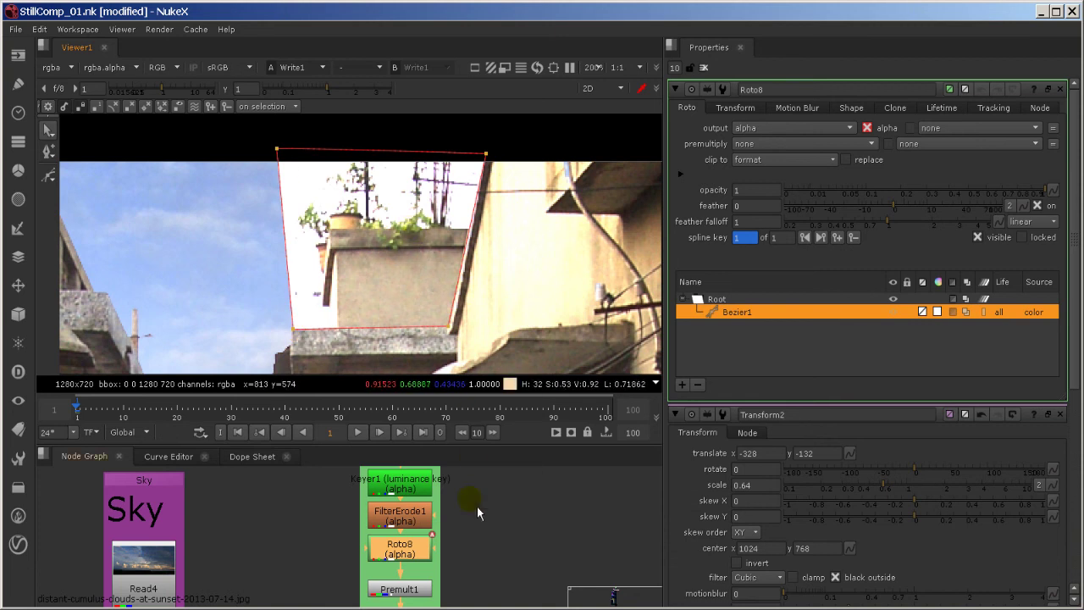
Set the alpha of the Bezier shape's color to 0 so it cuts the rooftop out of the matte
left_click(951, 312)
left_click(952, 312)
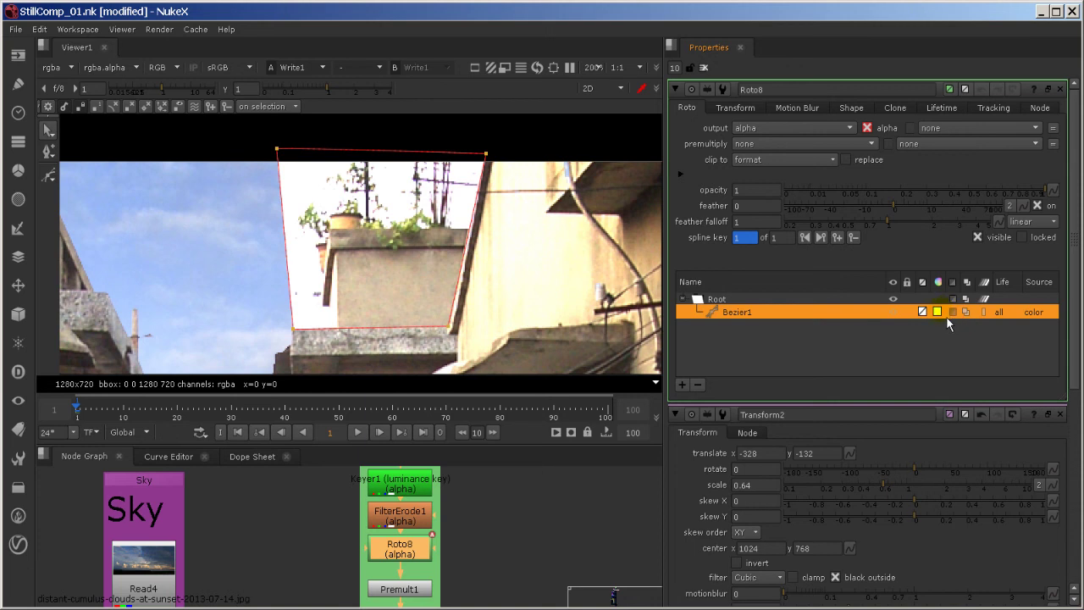
left_click(947, 317)
left_click_drag(752, 255, 742, 385)
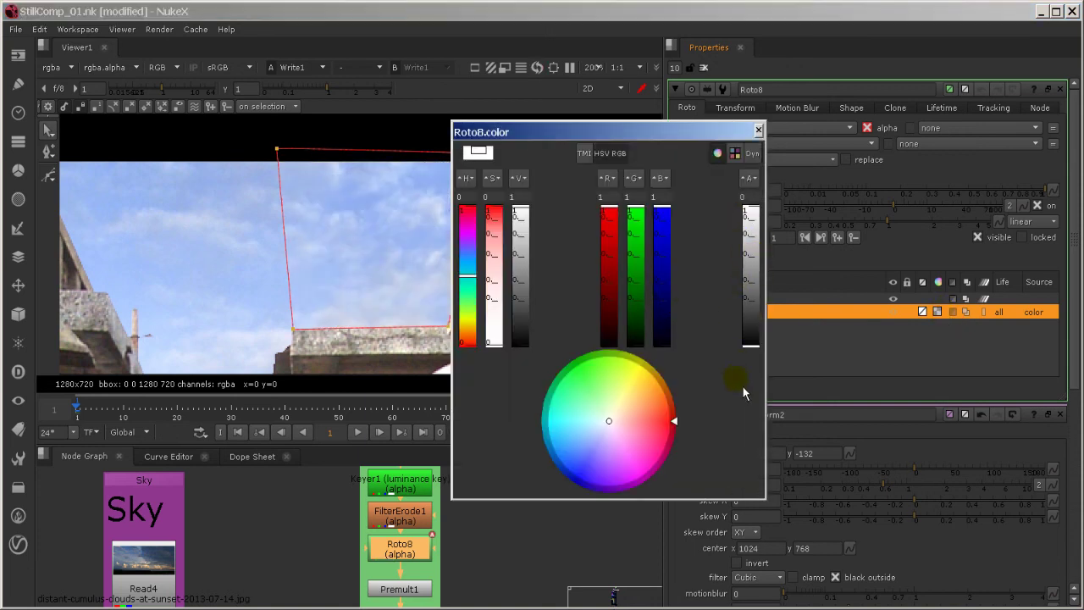
left_click(759, 131)
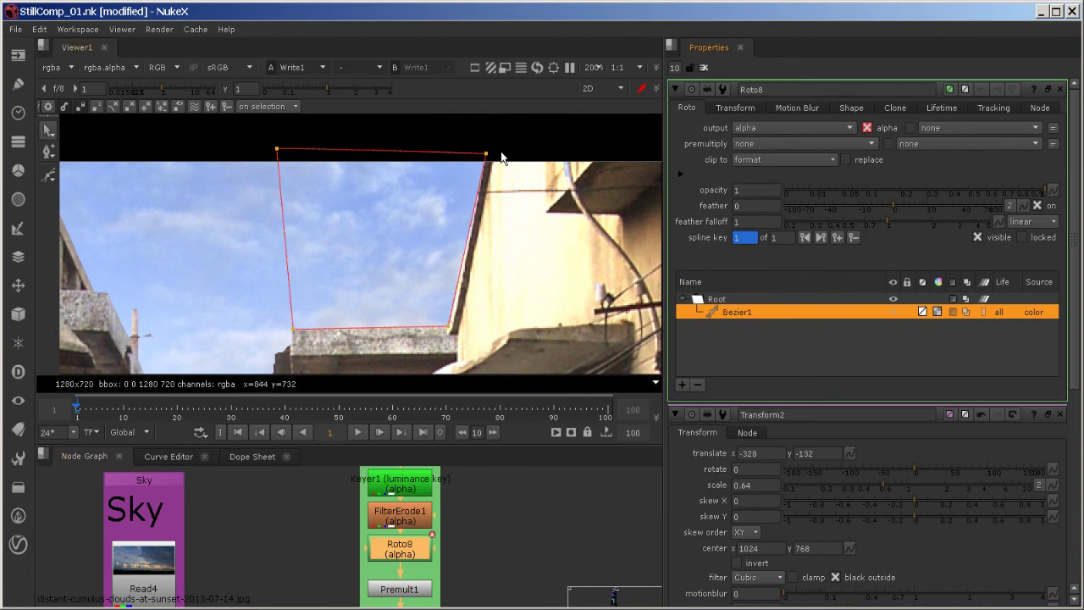
Fine-tune the Bezier's corner point beside the yellow building's roof edge and close all open node properties
left_click_drag(494, 162, 487, 161)
left_click_drag(488, 161, 493, 159)
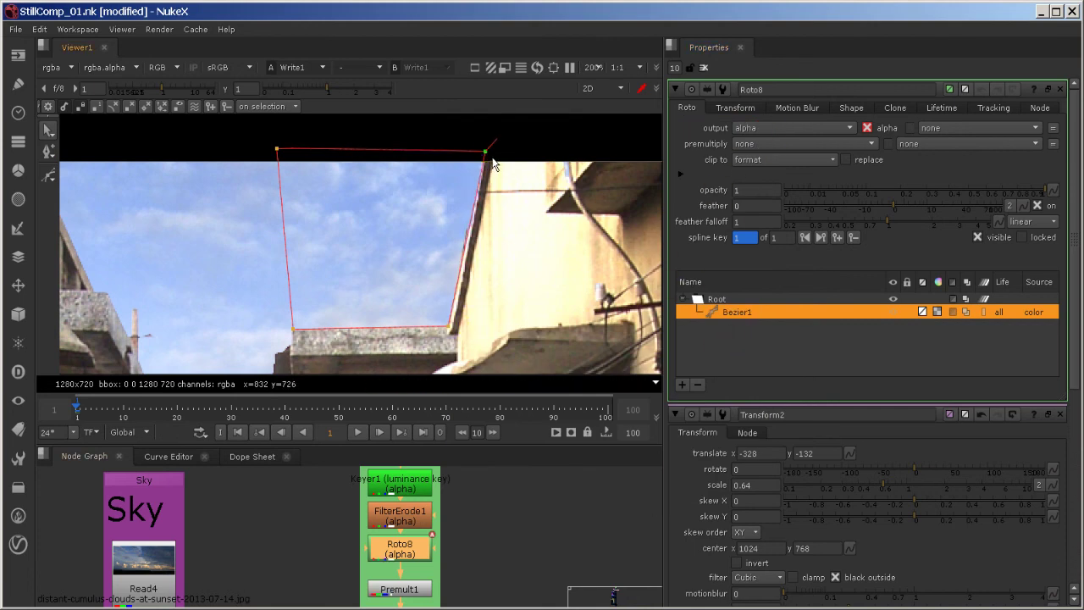
left_click(704, 68)
left_click(549, 503)
scroll(542, 387, "down", 5)
middle_click_drag(507, 354, 535, 216)
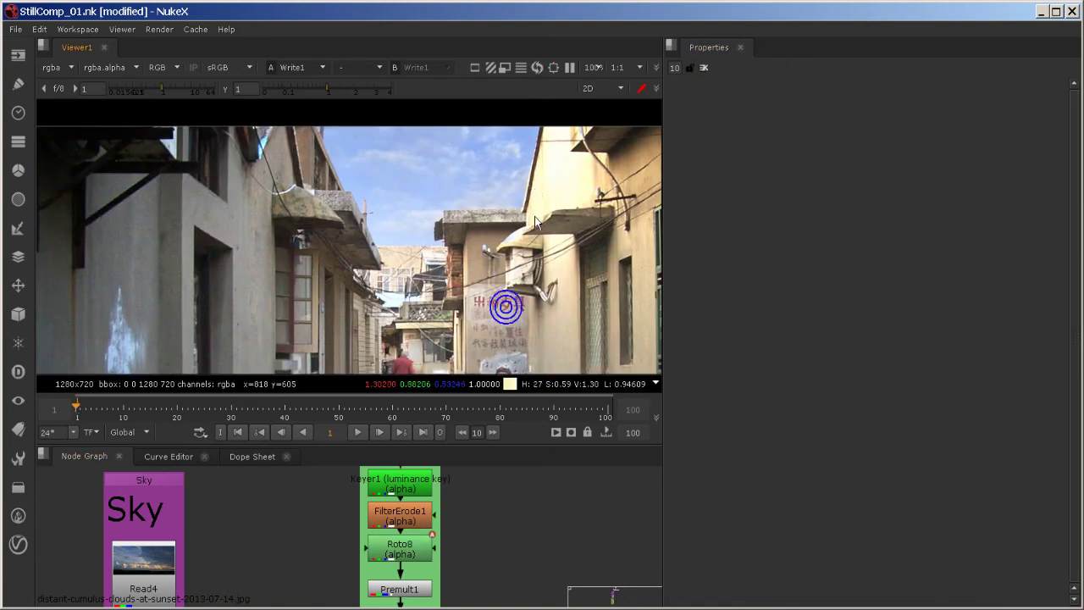
scroll(535, 217, "down", 1)
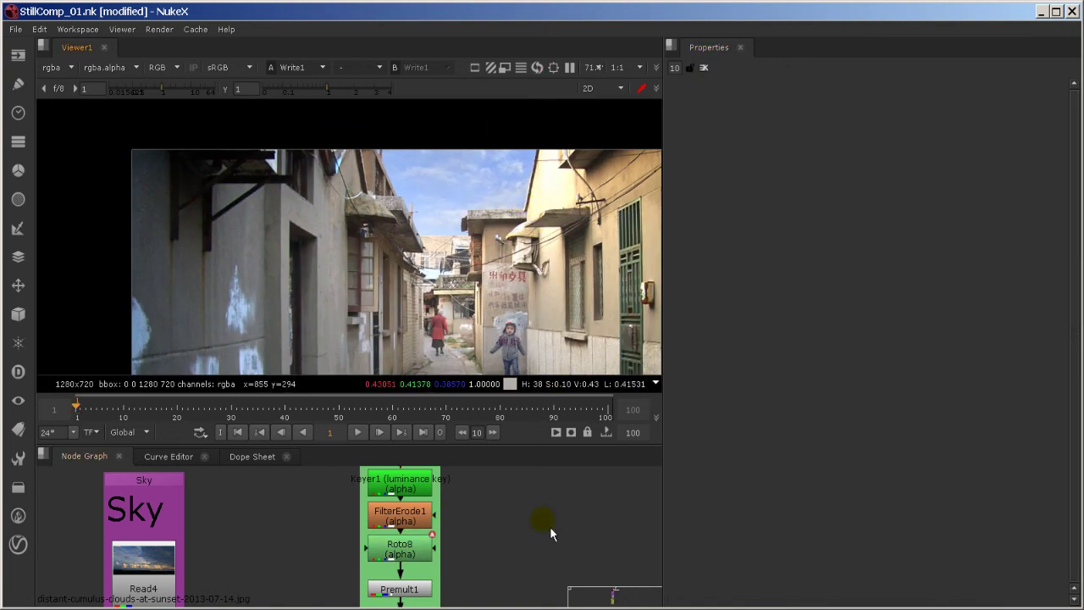
Examine the finished composite and node tree from Roto8 down to Write1, including the soccer balls and the 3D Integration group
left_click(394, 552)
middle_click_drag(506, 563, 484, 508)
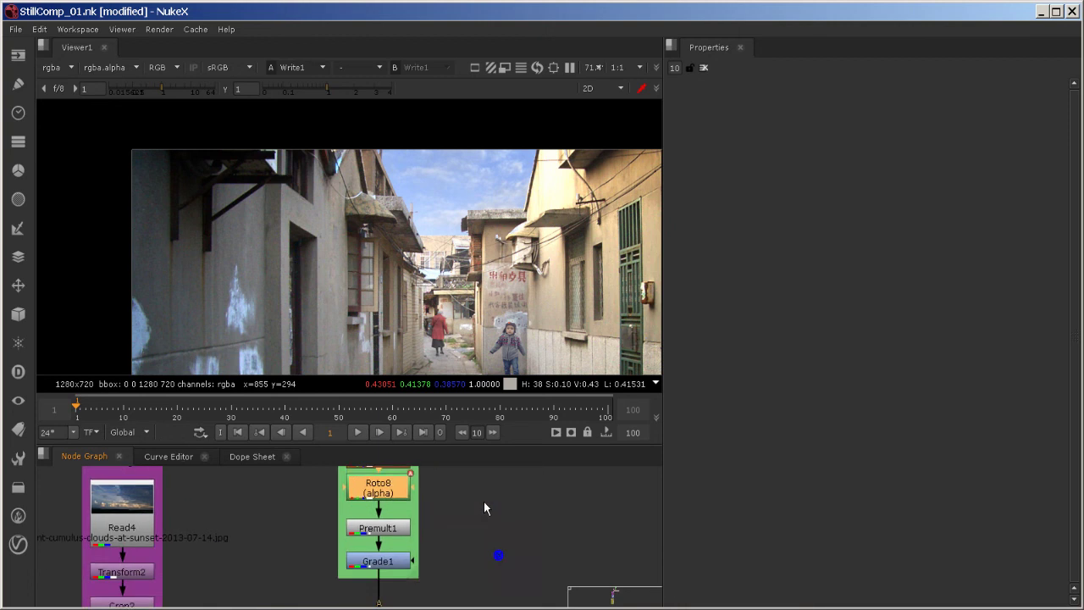
middle_click_drag(505, 564, 525, 398)
middle_click_drag(502, 565, 517, 438)
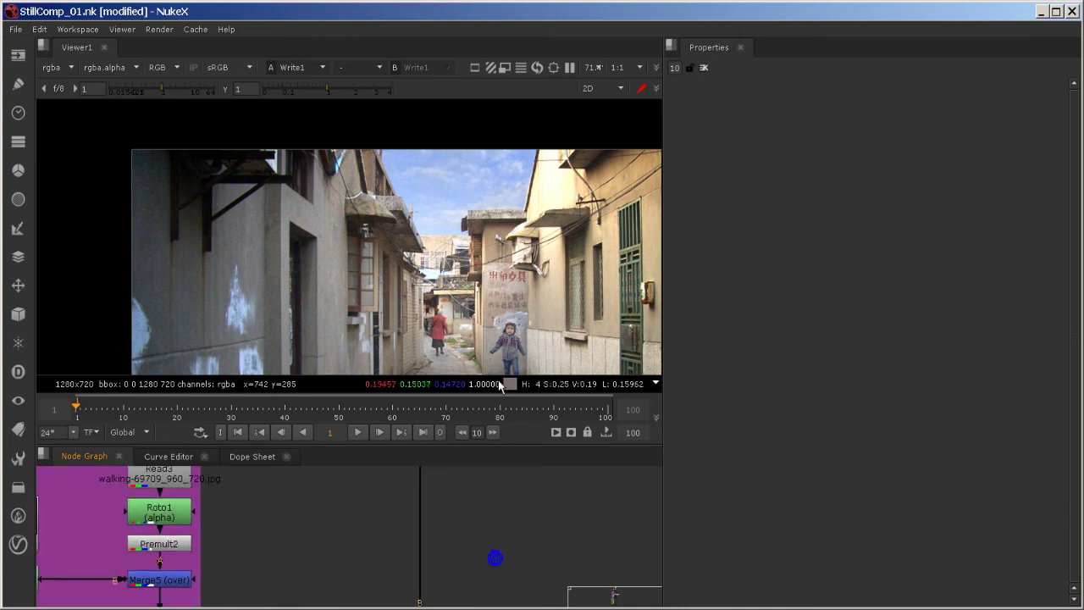
scroll(490, 261, "down", 1)
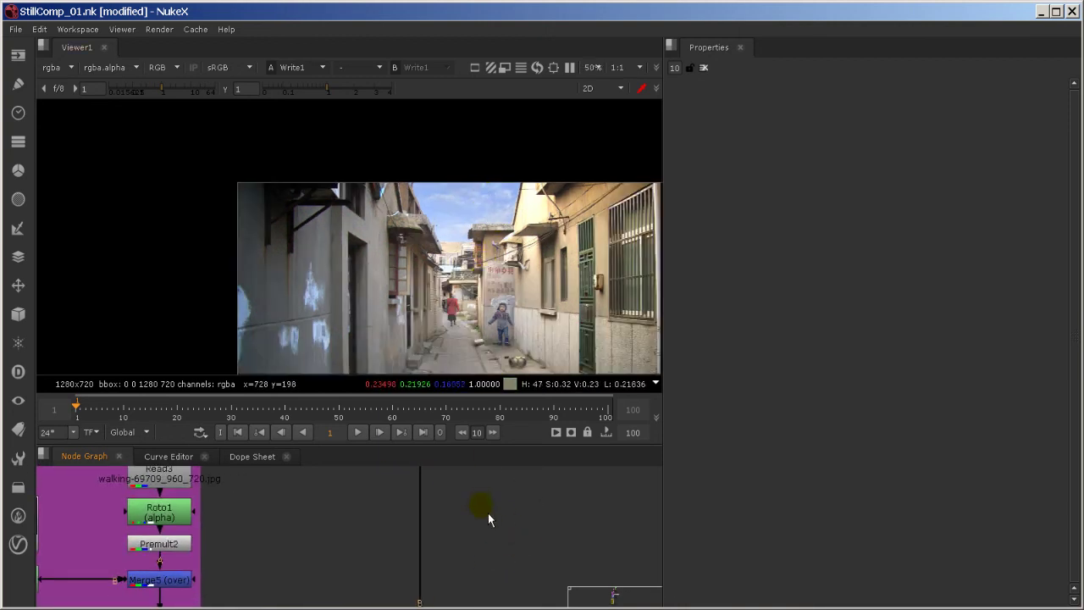
middle_click_drag(488, 513, 470, 457)
middle_click_drag(467, 307, 364, 209)
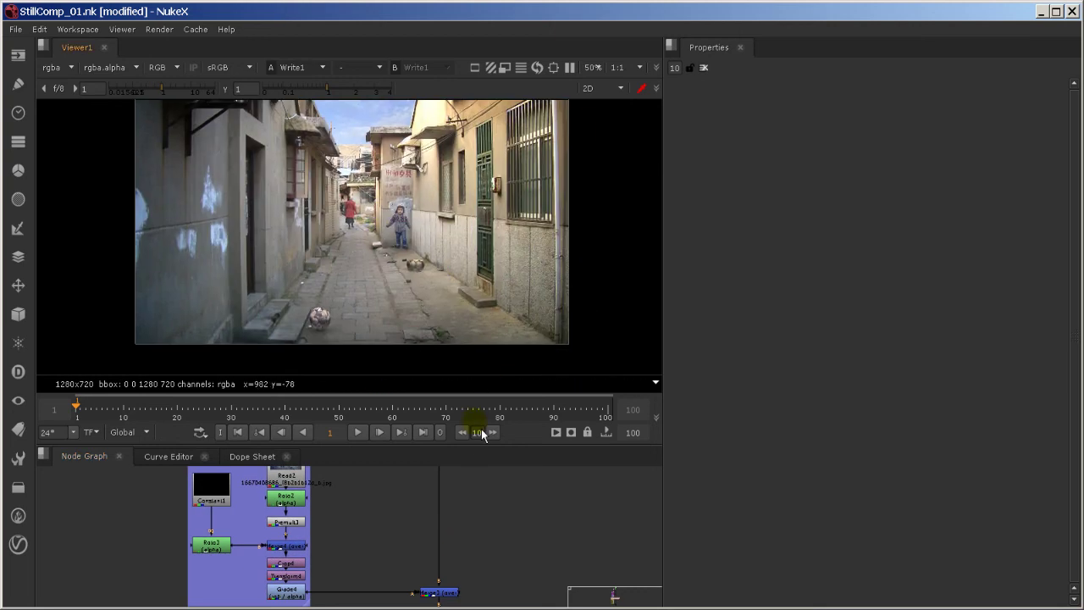
mouse_move(474, 523)
middle_mouse_down()
mouse_move(479, 571)
mouse_move(489, 562)
mouse_move(466, 530)
middle_mouse_up()
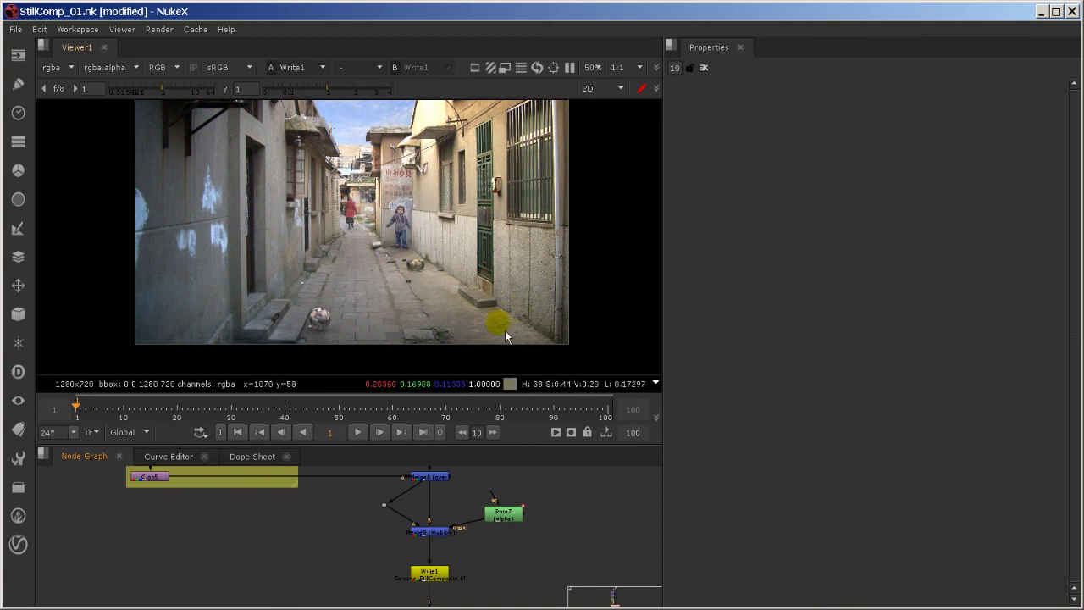
scroll(319, 528, "up", 5)
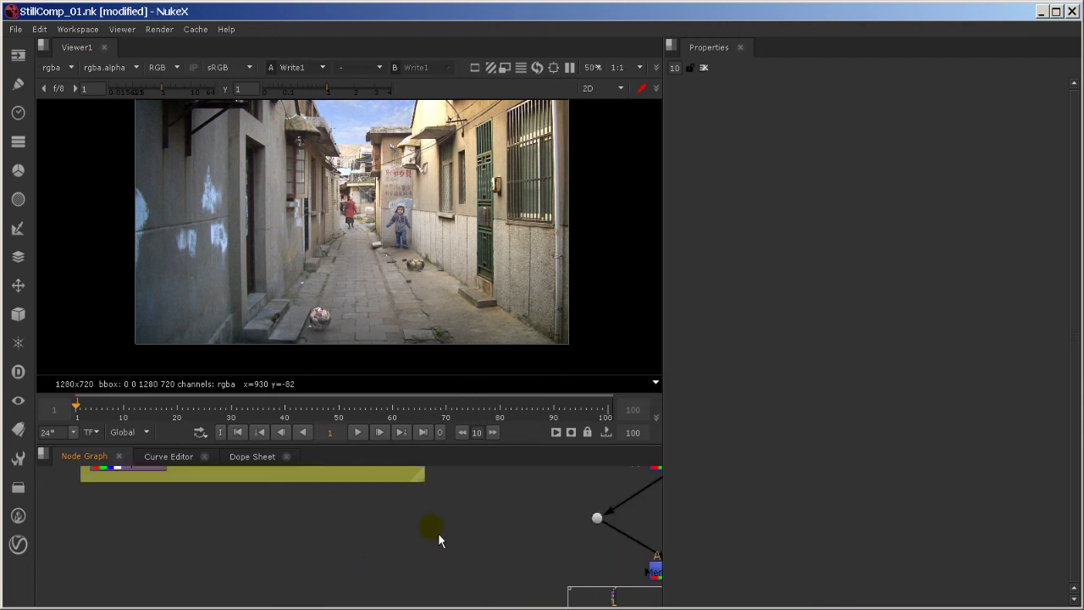
middle_click_drag(427, 515, 527, 586)
middle_click_drag(337, 546, 480, 607)
middle_click_drag(387, 514, 365, 529)
scroll(424, 325, "up", 2)
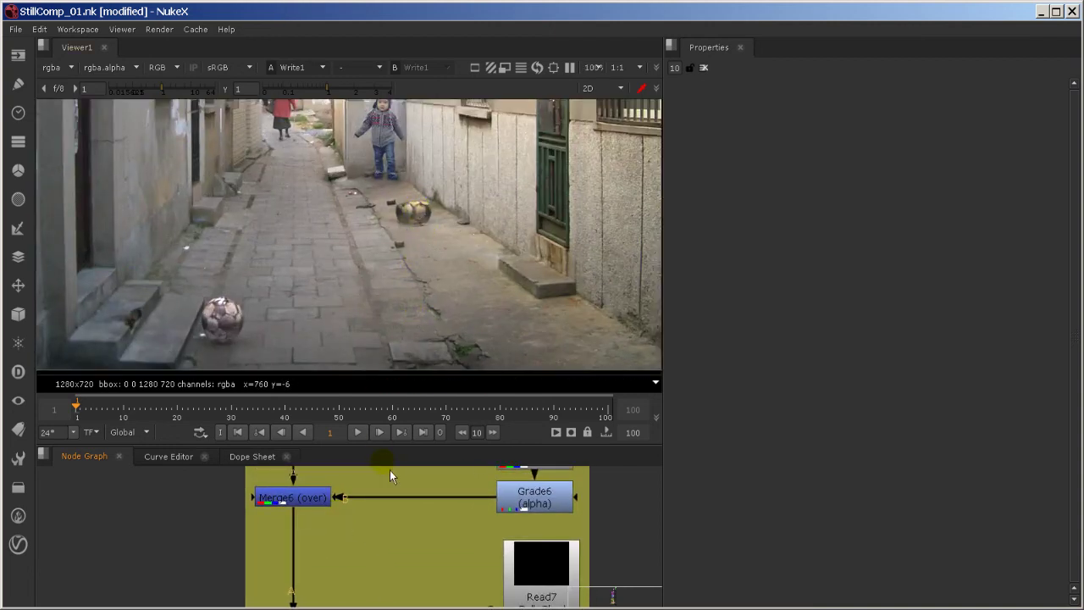
Insert a Defocus node after Crop5 in the 3D Integration group, shifting the group's nodes up slightly to make room
middle_click_drag(390, 470, 385, 539)
key("space")
middle_click_drag(351, 465, 370, 229)
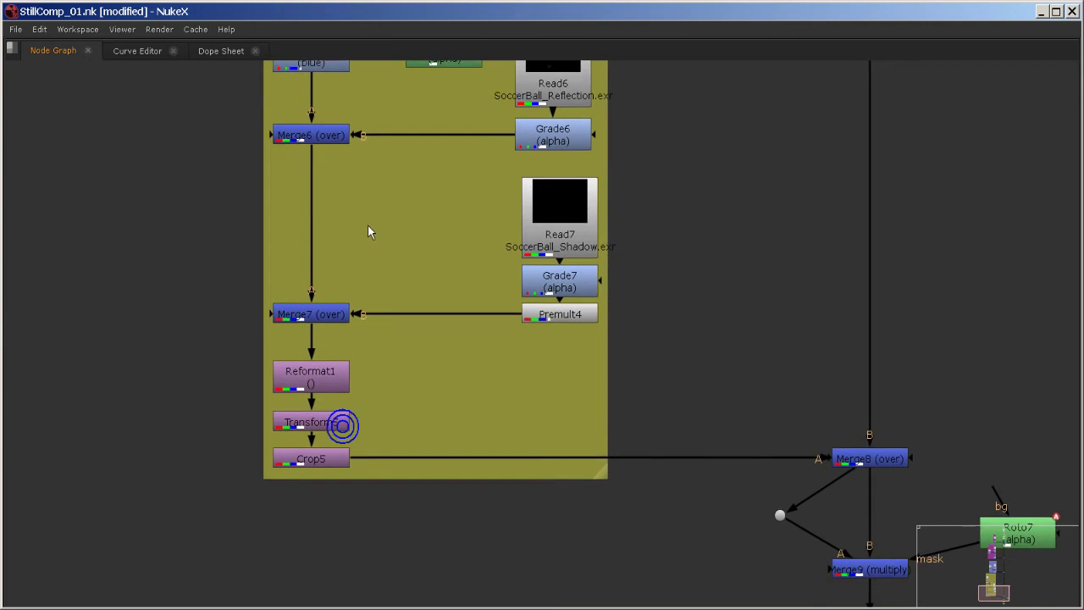
middle_click_drag(357, 440, 358, 514)
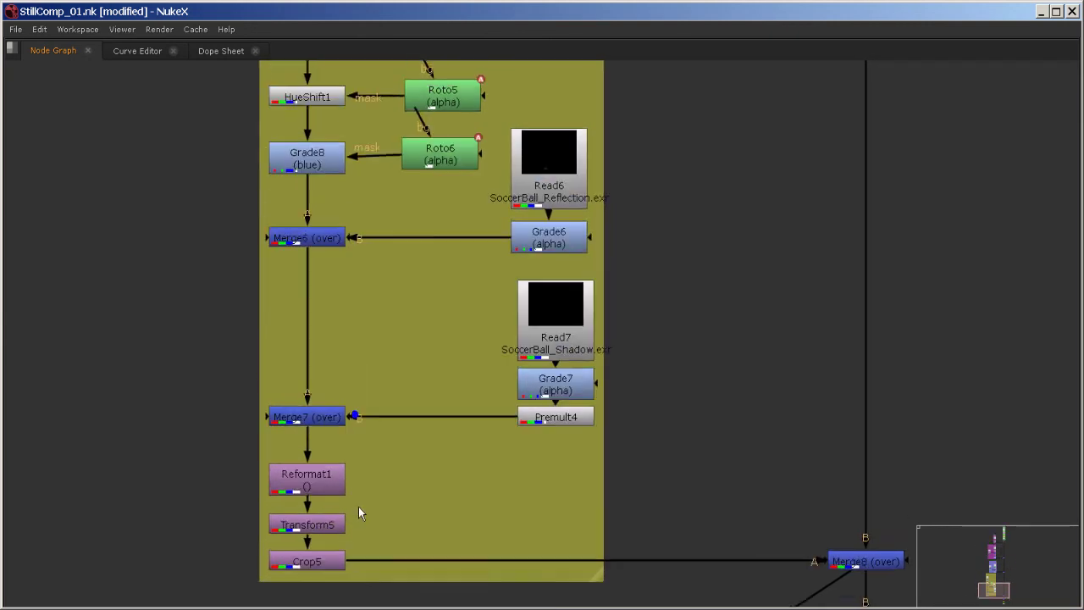
left_click(344, 566)
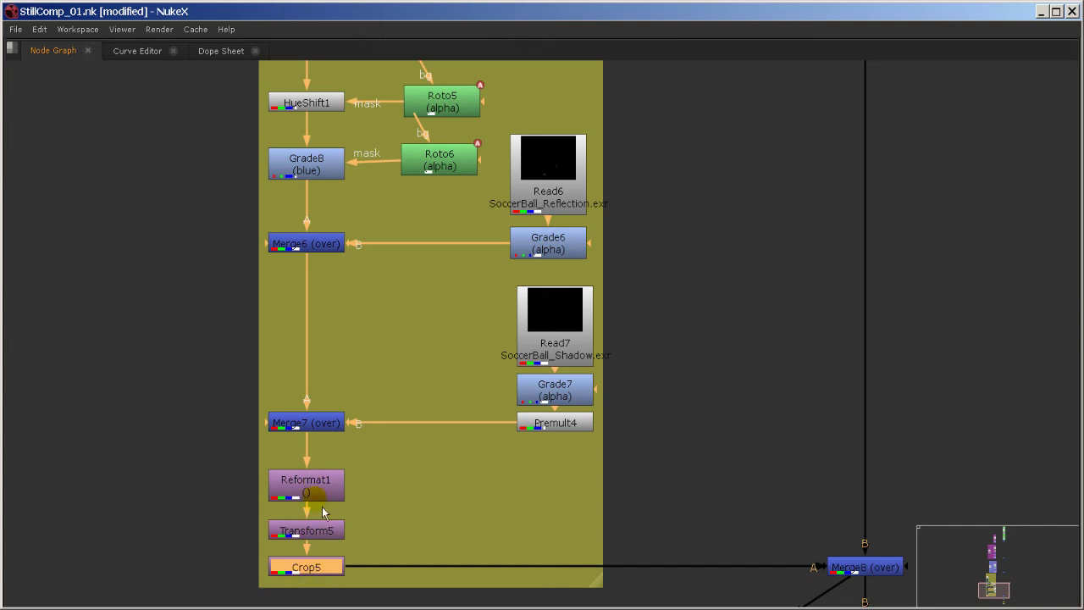
scroll(359, 405, "down", 3)
middle_click_drag(373, 375, 371, 416)
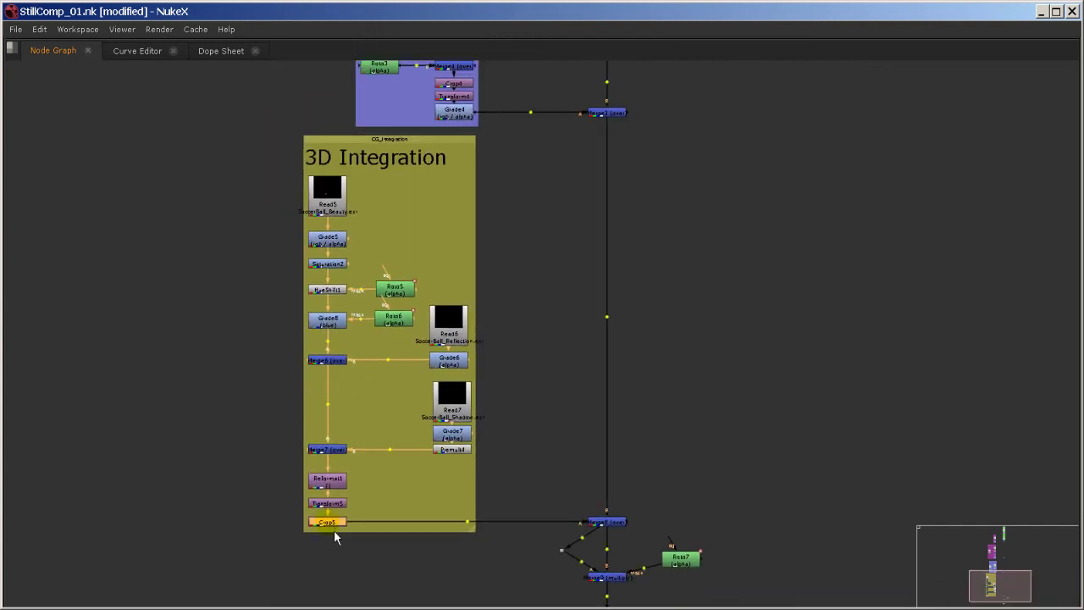
left_click_drag(333, 530, 333, 518)
key("Tab")
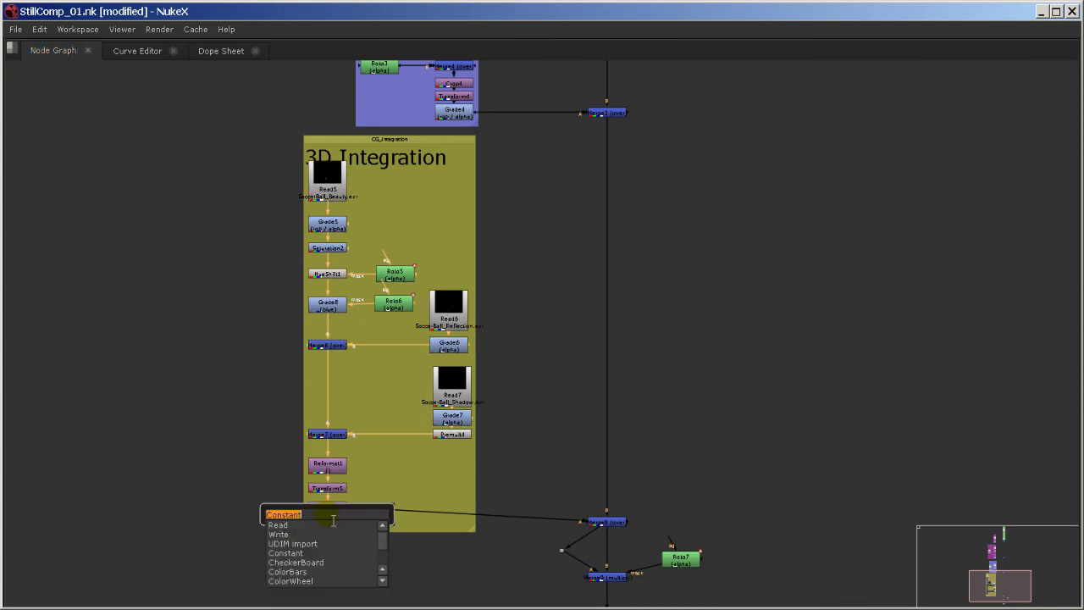
type("def")
left_click(324, 524)
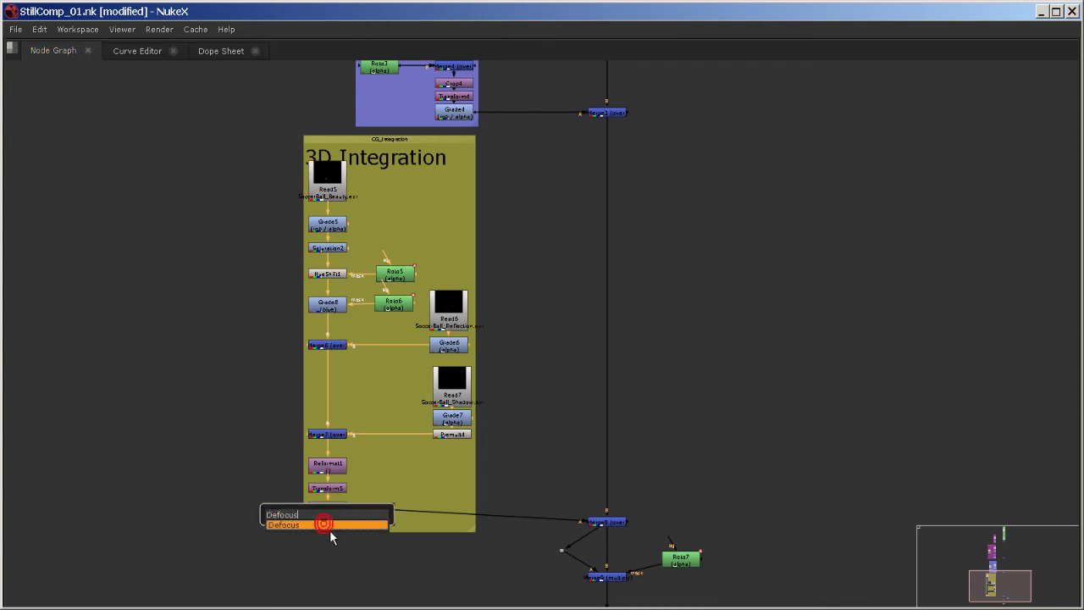
key("Return")
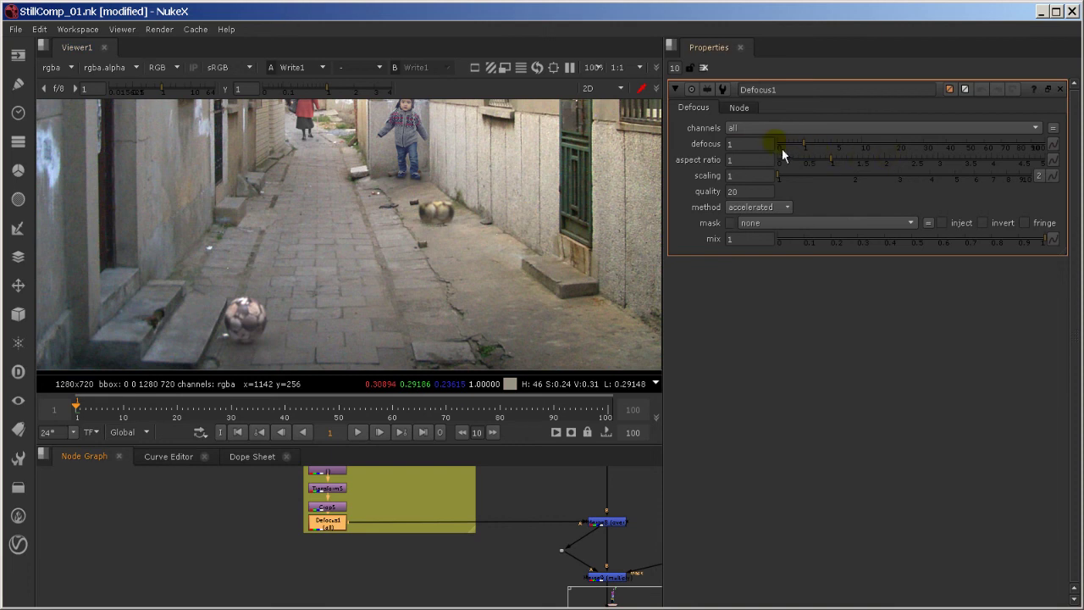
Try a defocus value of 0.5 on Defocus1 and disable the node to compare the result
left_click(760, 143)
type("0.5")
key("Return")
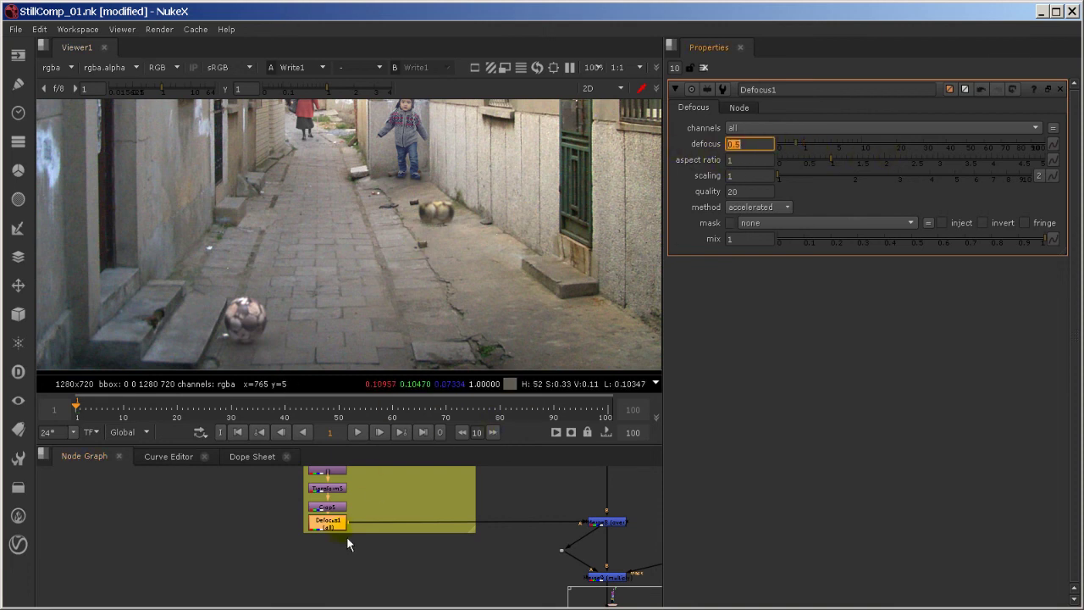
key("d")
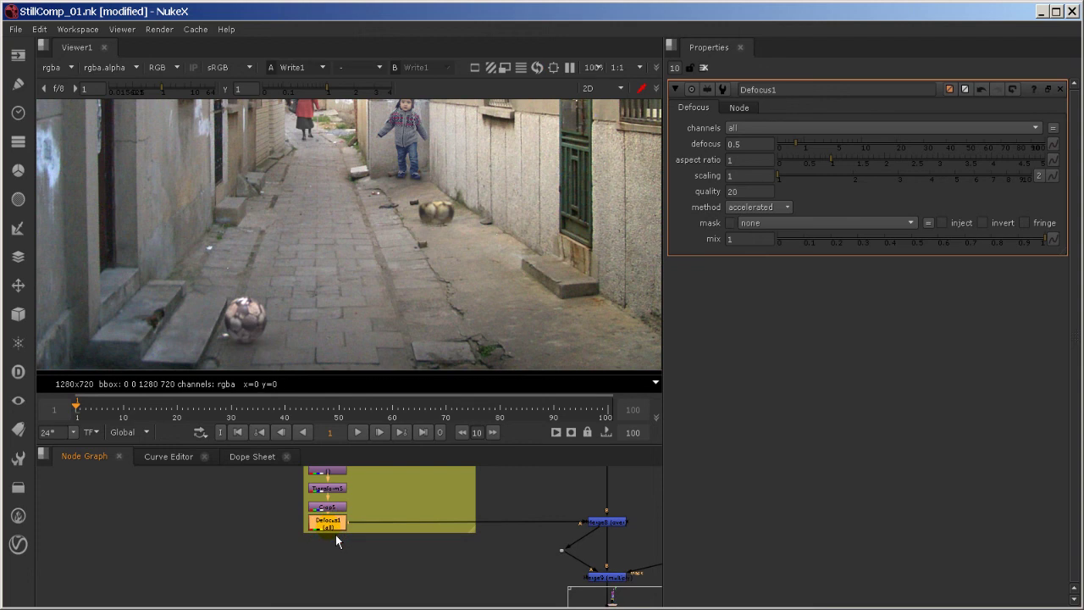
Set Defocus1's defocus to 0.1 and toggle the node to compare the result
left_click(760, 143)
key("BackSpace")
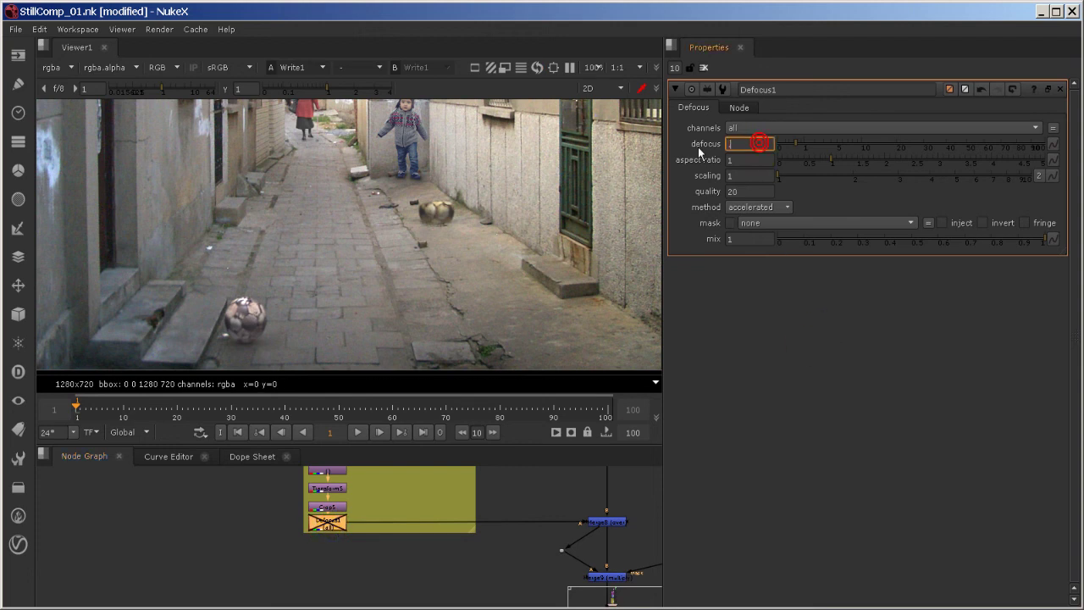
scroll(330, 532, "up", 2)
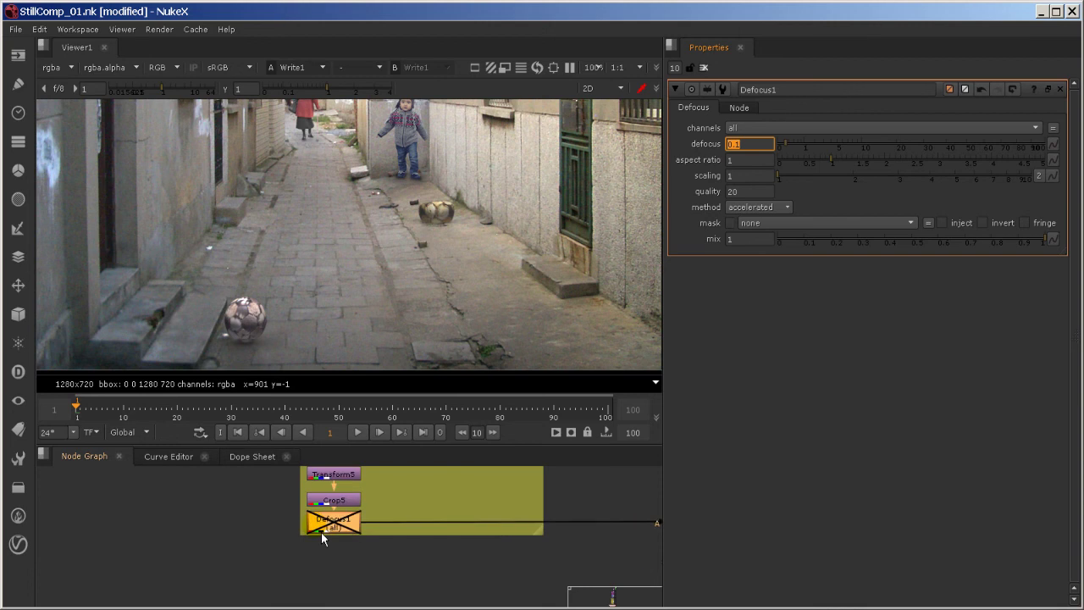
key("d")
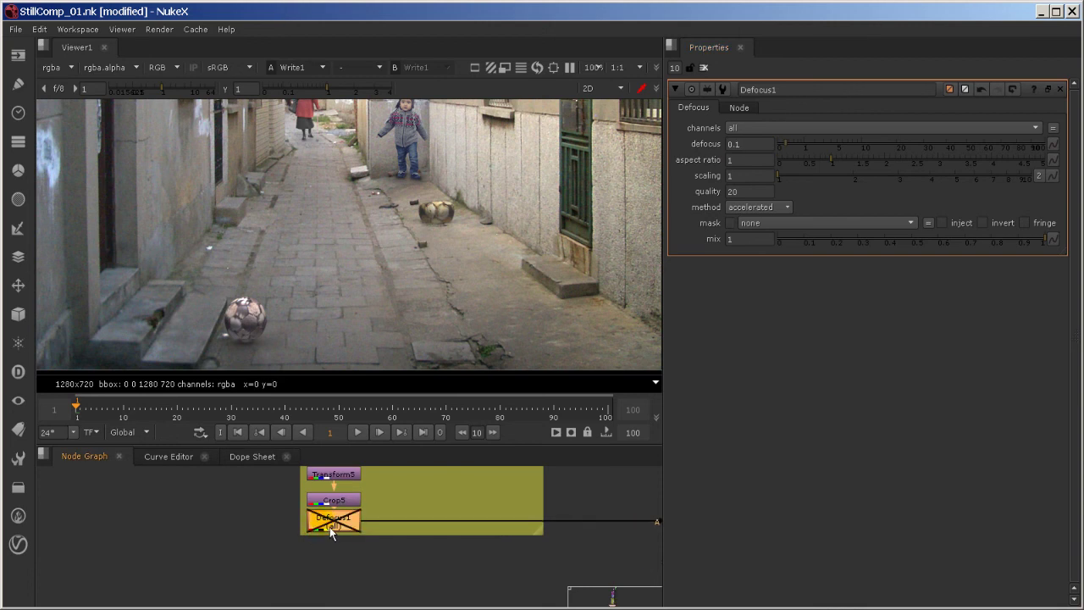
key("d")
Examine both soccer balls up close with Defocus1 disabled and enabled
scroll(451, 257, "up", 5)
scroll(430, 237, "down", 2)
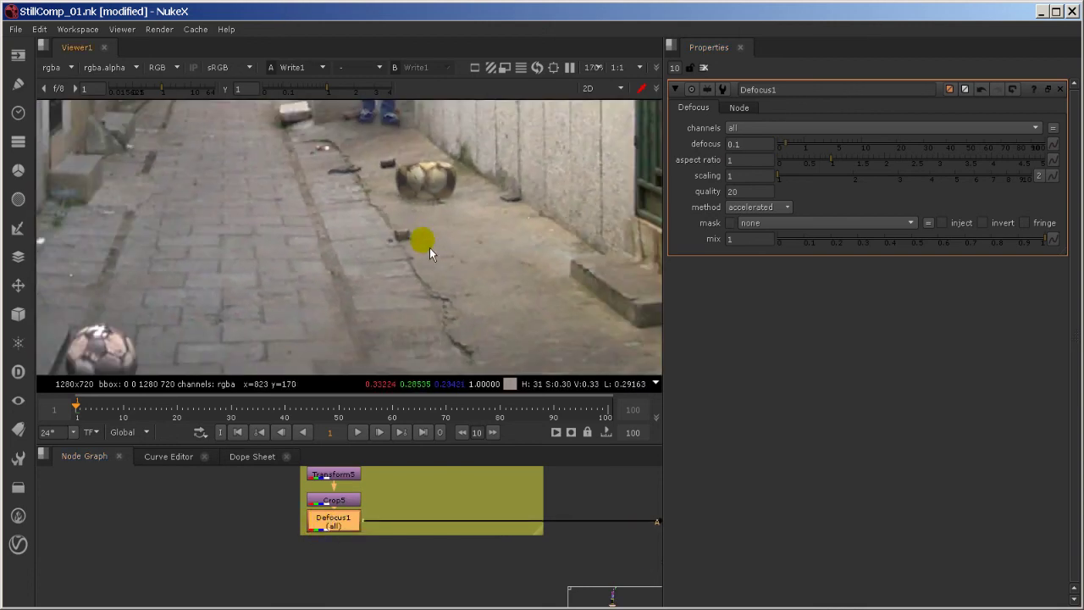
middle_click_drag(429, 238, 427, 275)
scroll(427, 270, "up", 5)
key("d")
key("d")
scroll(425, 257, "down", 2)
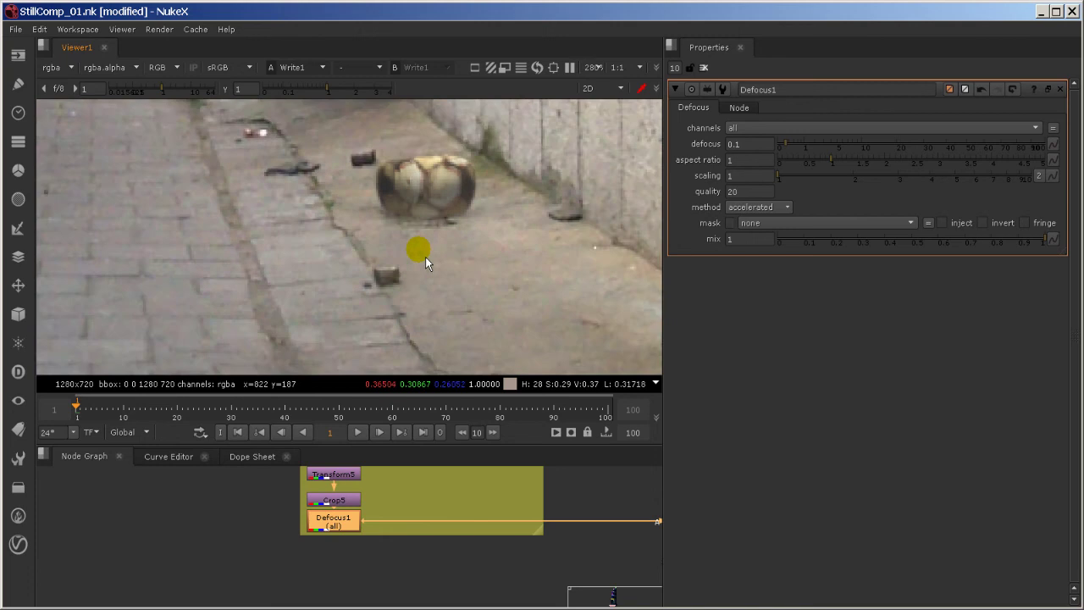
scroll(425, 257, "down", 2)
middle_click_drag(317, 297, 585, 183)
middle_click_drag(373, 292, 581, 239)
key("d")
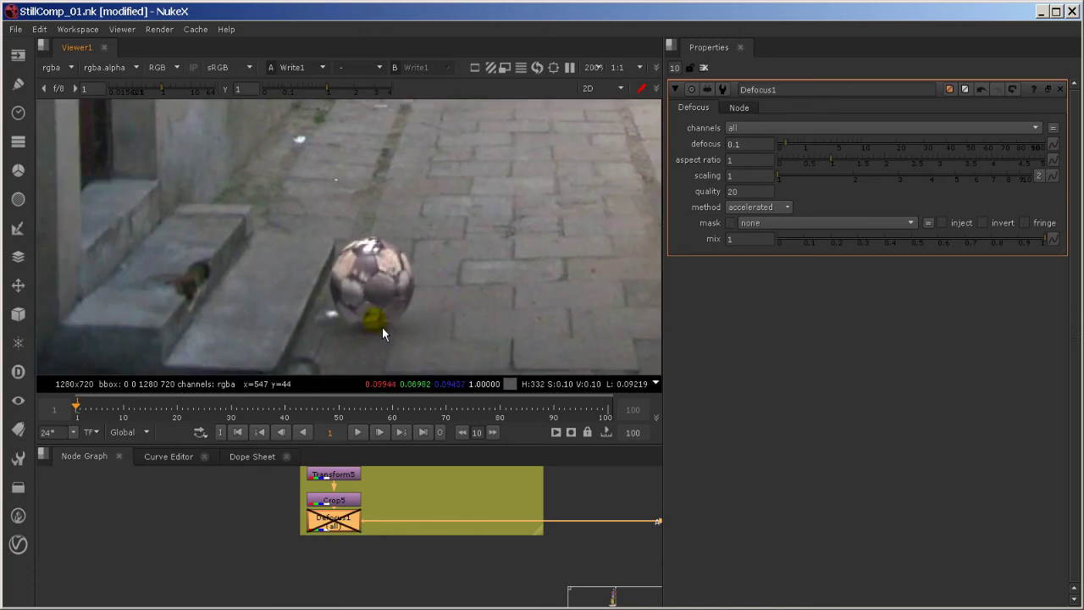
key("d")
Connect Defocus1's mask input to Roto6
middle_click_drag(401, 506, 420, 479)
key("space")
left_click(418, 390)
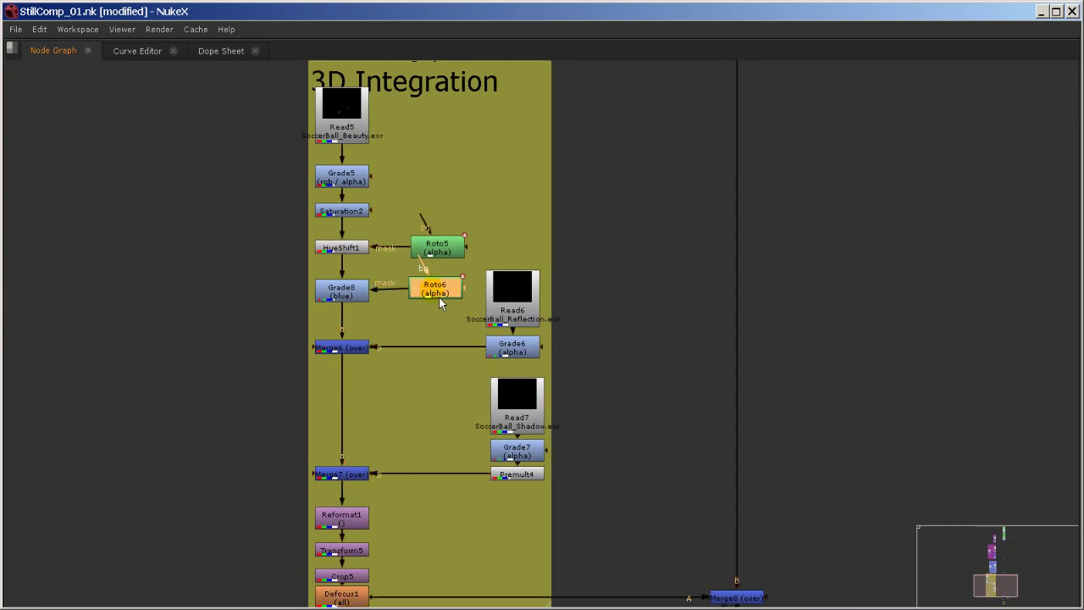
middle_click_drag(438, 297, 449, 243)
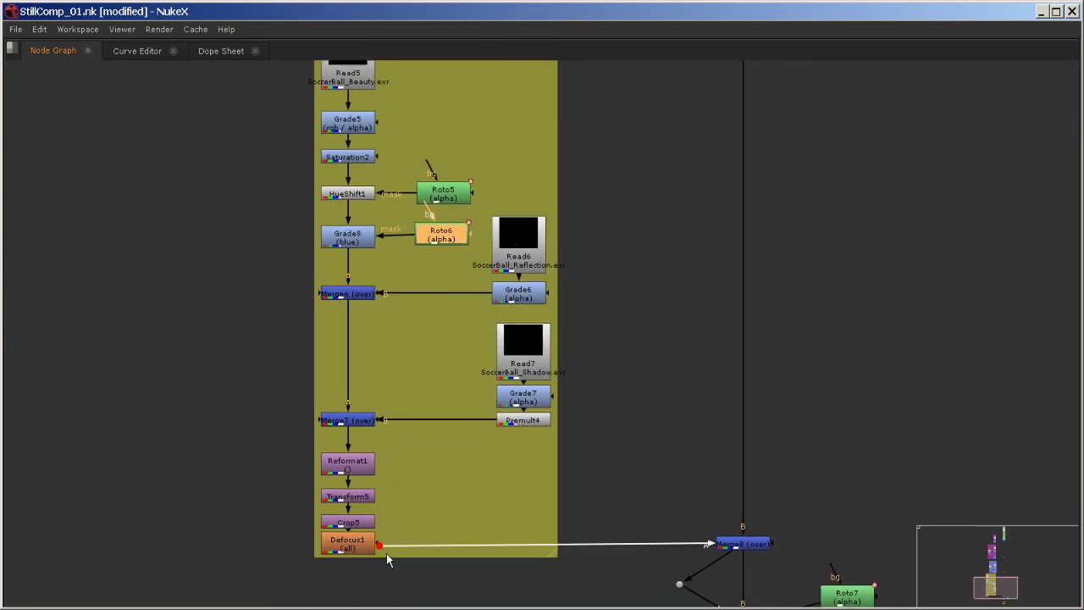
scroll(383, 552, "up", 4)
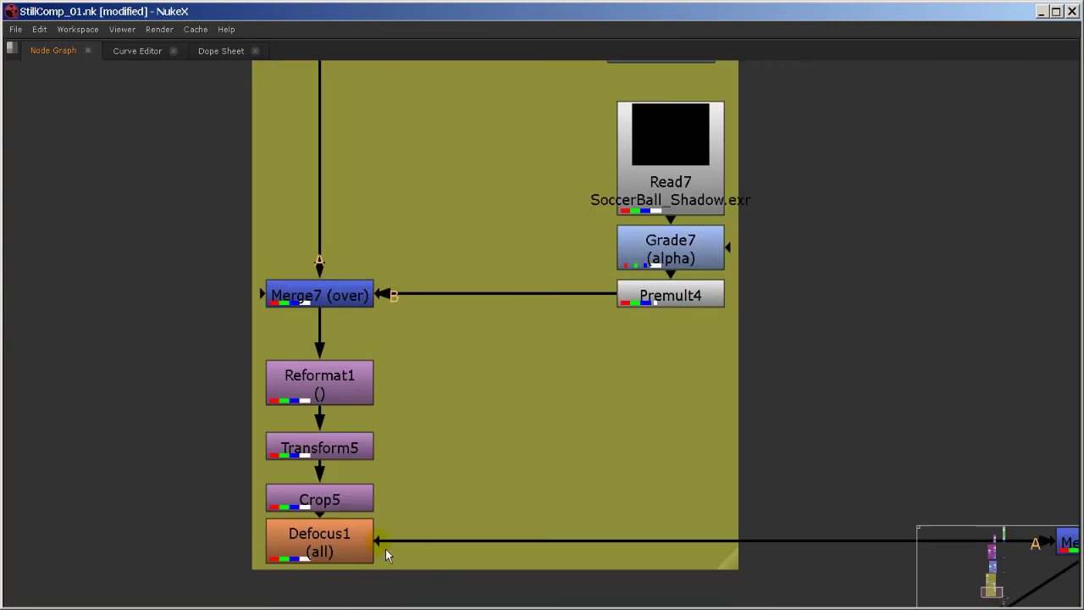
left_click_drag(385, 553, 488, 535)
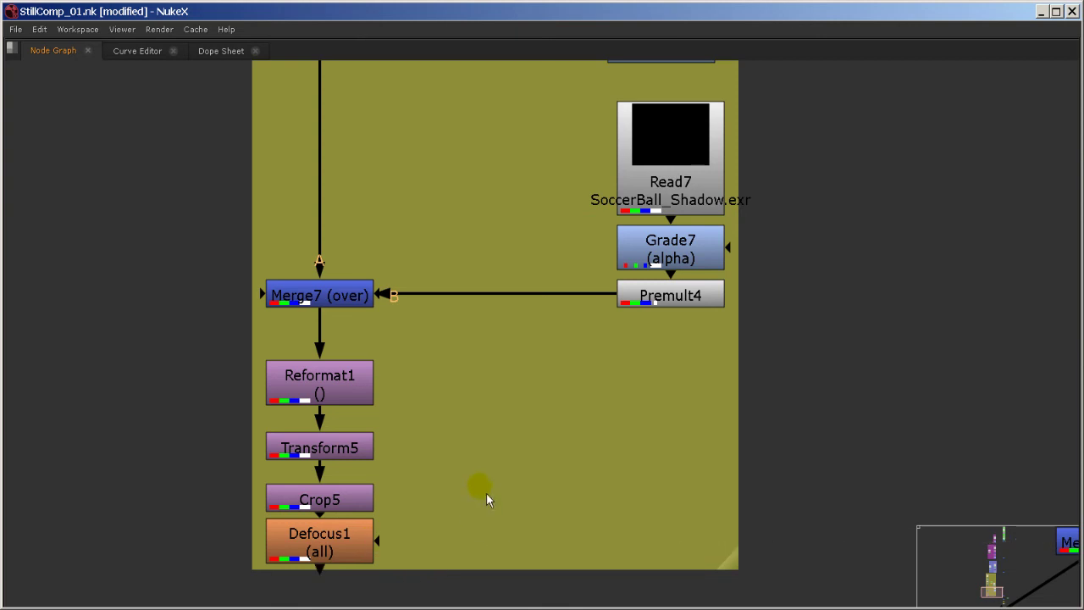
scroll(481, 493, "down", 4)
middle_click_drag(442, 508, 432, 532)
left_click_drag(428, 530, 479, 217)
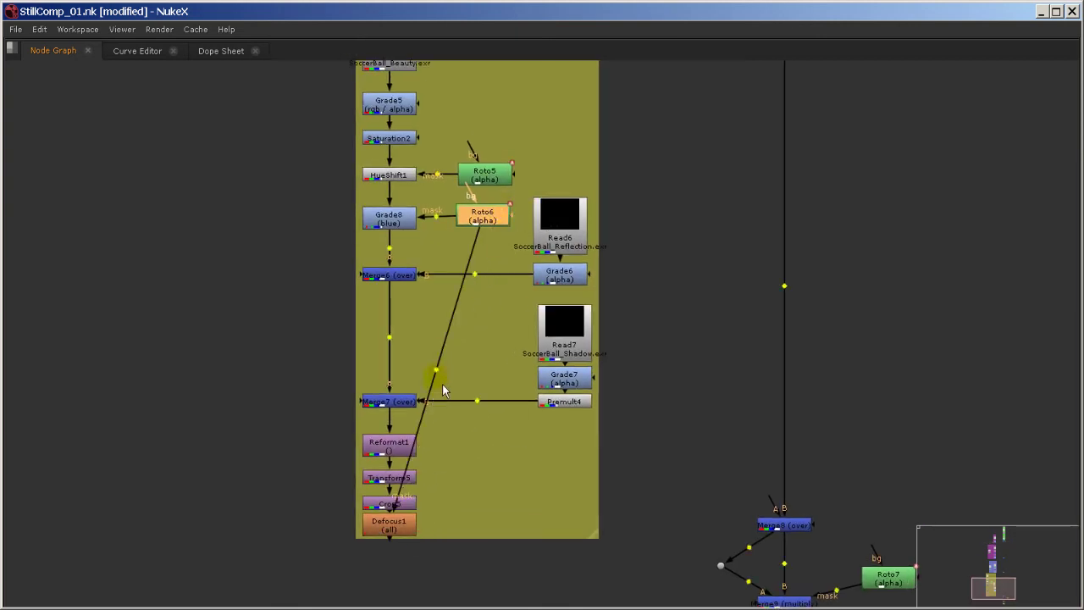
Add a dot to the mask connection beside Crop5 and reconnect Merge8's A input to Defocus1
left_click_drag(441, 386, 474, 506, "ctrl")
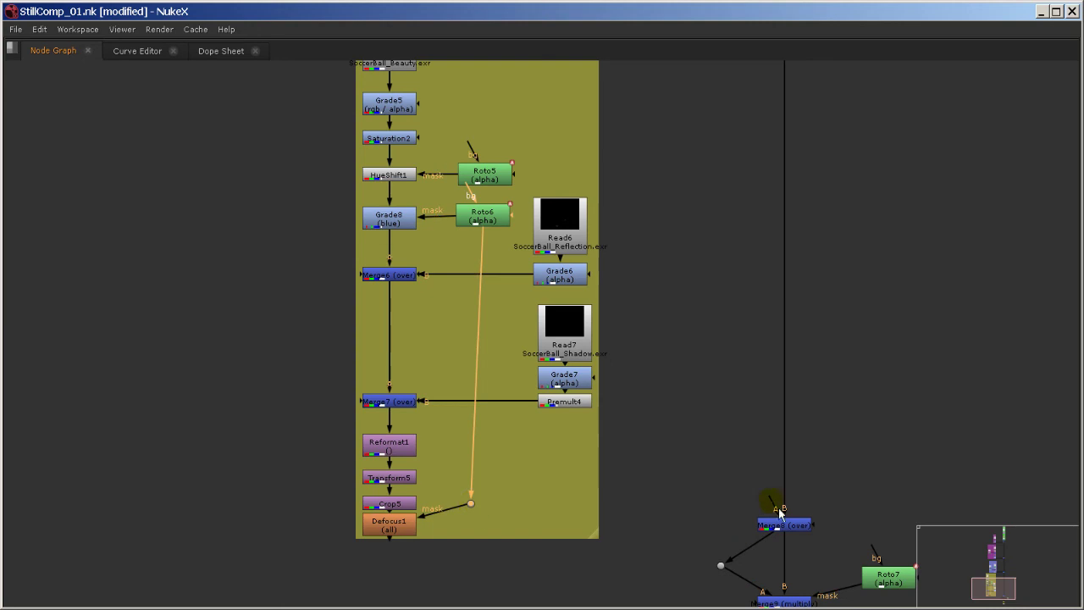
left_click_drag(779, 513, 391, 527)
key("space")
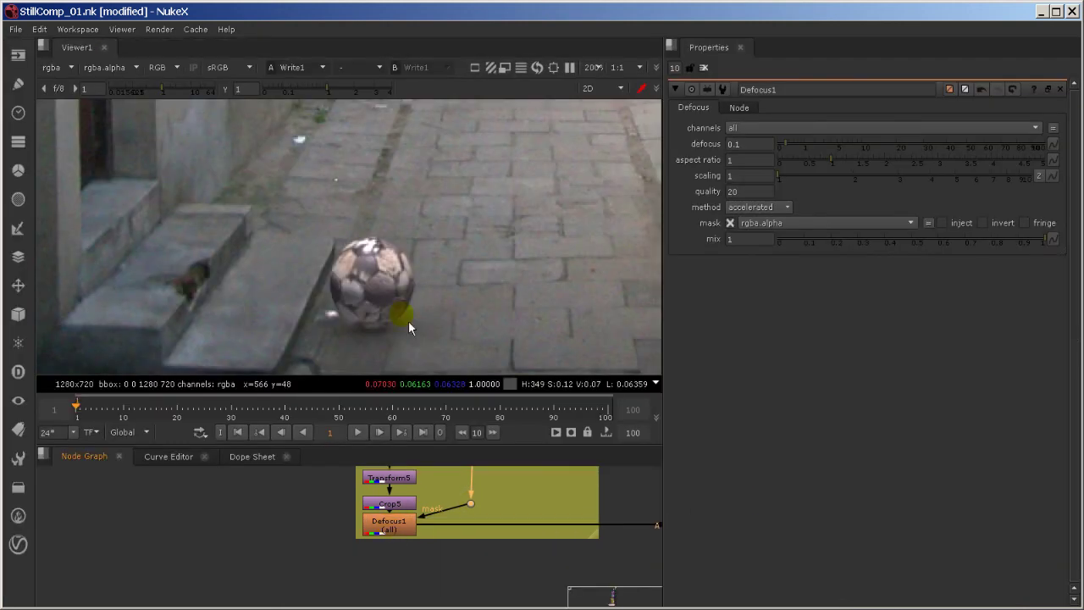
Shift Roto6 sideways to line it up directly above the dot on Defocus1's mask connection
scroll(421, 270, "down", 5)
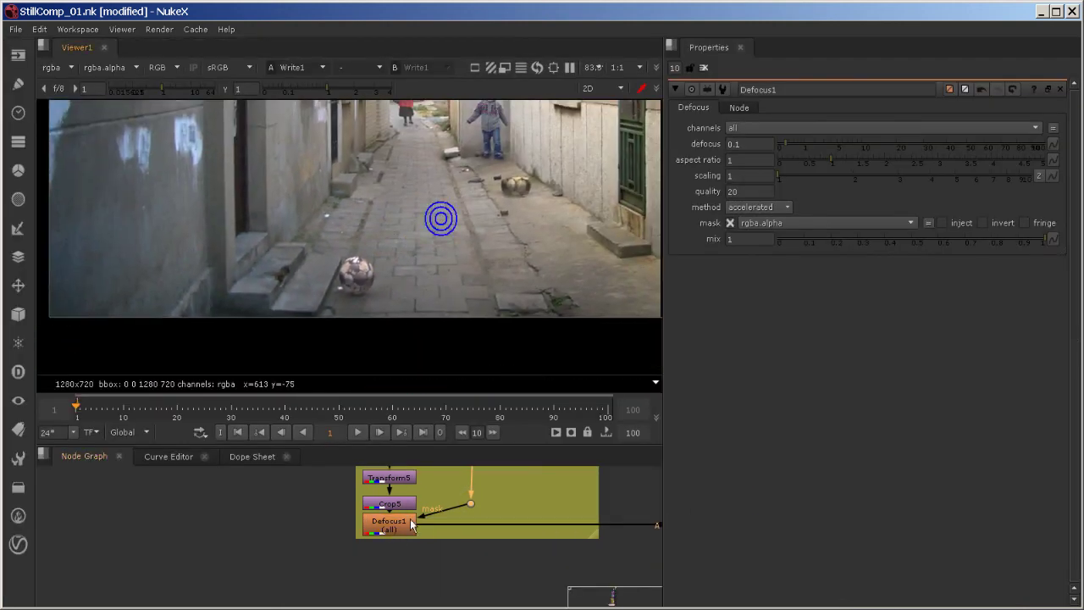
middle_click_drag(410, 518, 374, 593)
middle_click_drag(406, 512, 406, 600)
middle_click_drag(421, 525, 399, 602)
left_click(409, 487)
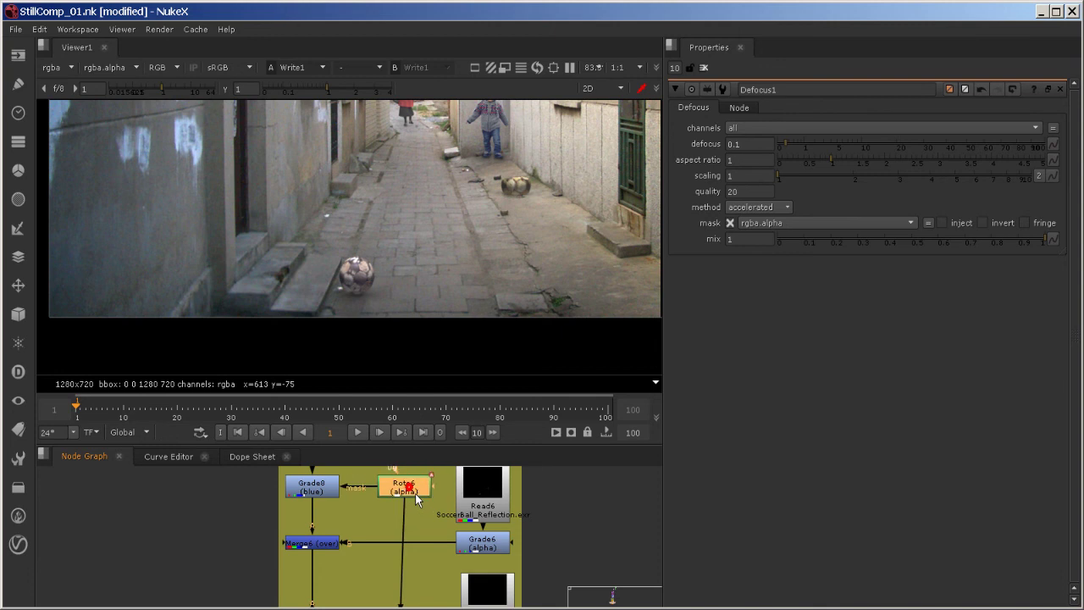
left_click_drag(415, 493, 408, 493)
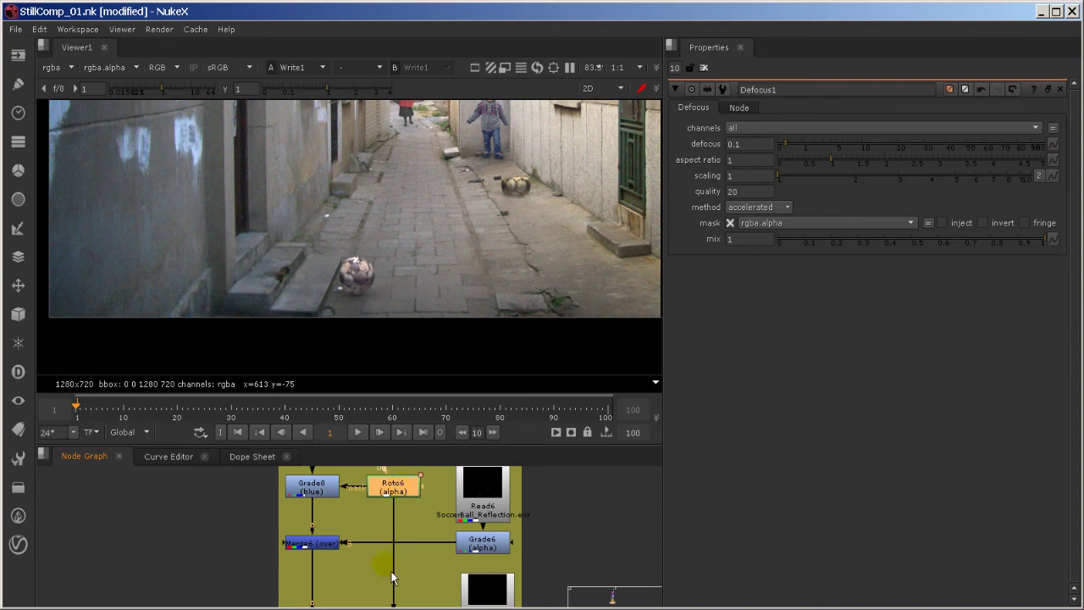
middle_click_drag(391, 578, 387, 449)
middle_click_drag(393, 525, 386, 442)
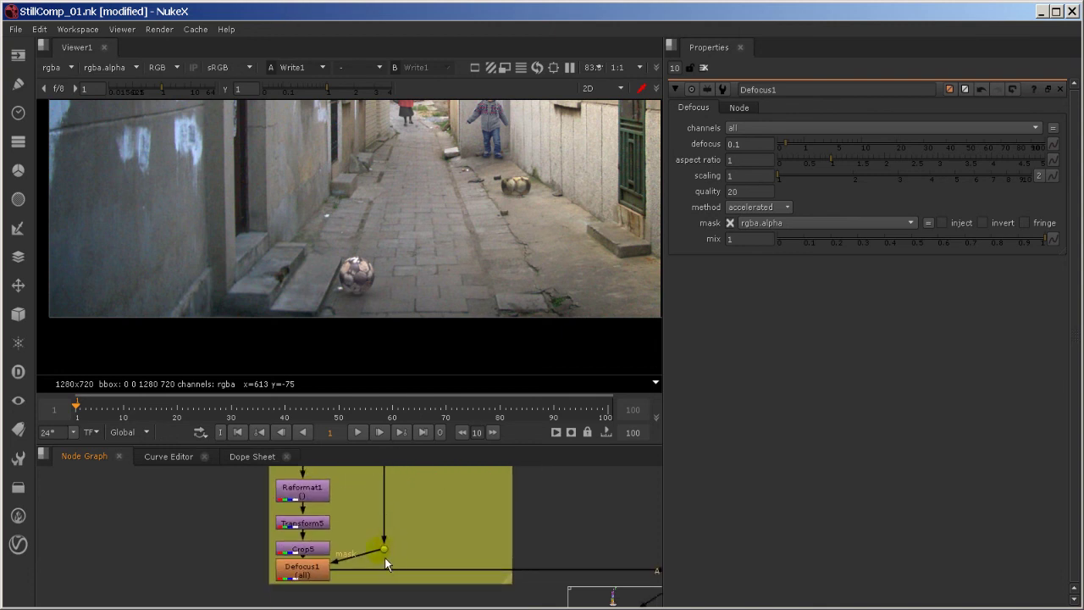
Review the roto nodes in the 3D Integration group and compare the full composite with Defocus1 disabled and enabled
left_click(315, 572)
key("space")
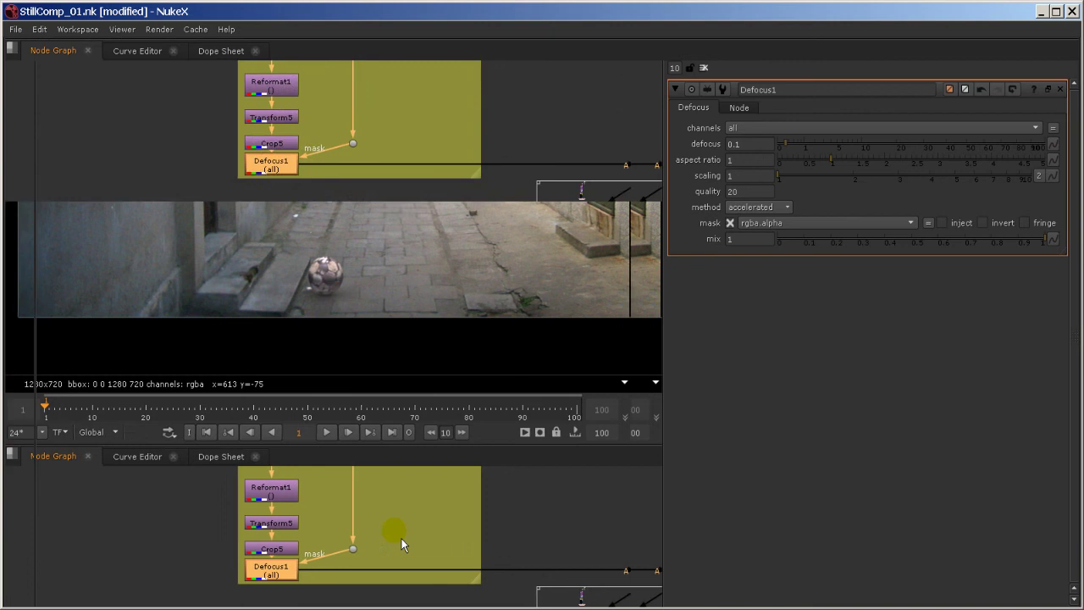
left_click(407, 272)
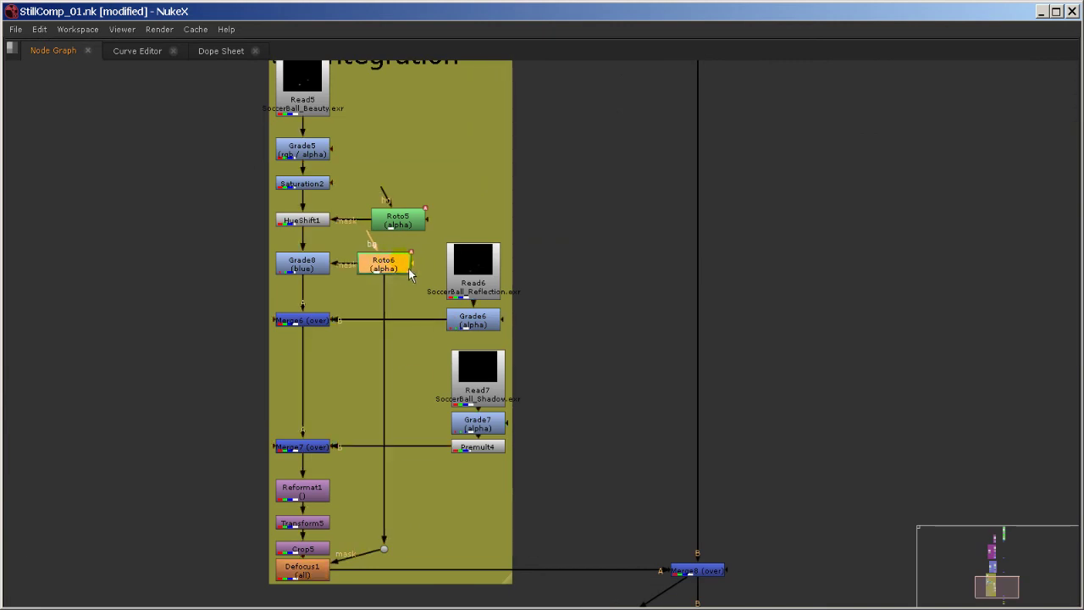
left_click(401, 224)
key("space")
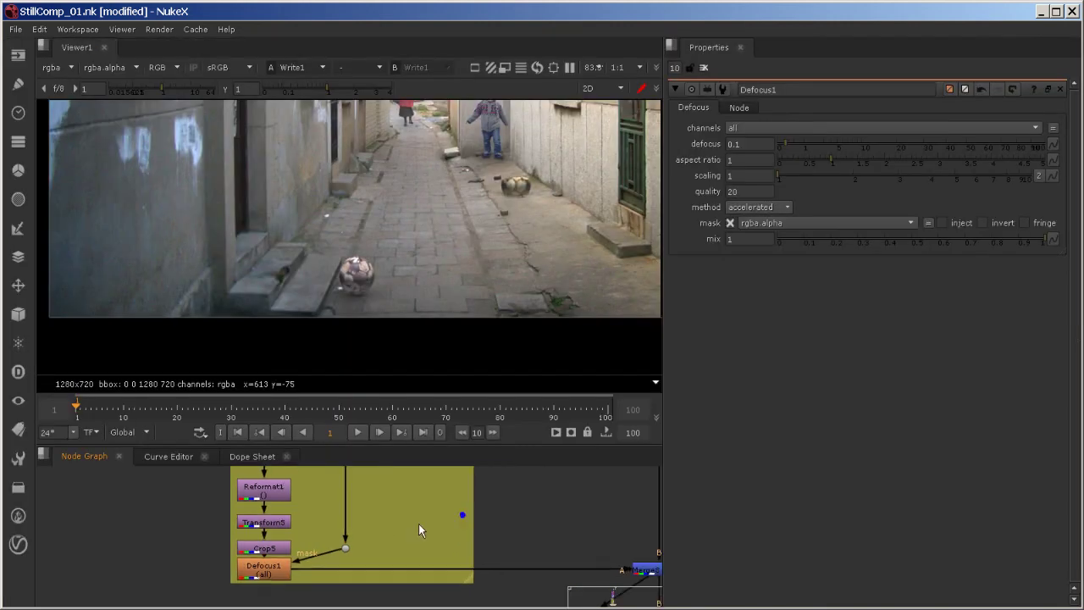
middle_click_drag(418, 523, 363, 528)
scroll(448, 276, "down", 3)
scroll(448, 287, "up", 1)
middle_click_drag(448, 273, 360, 310)
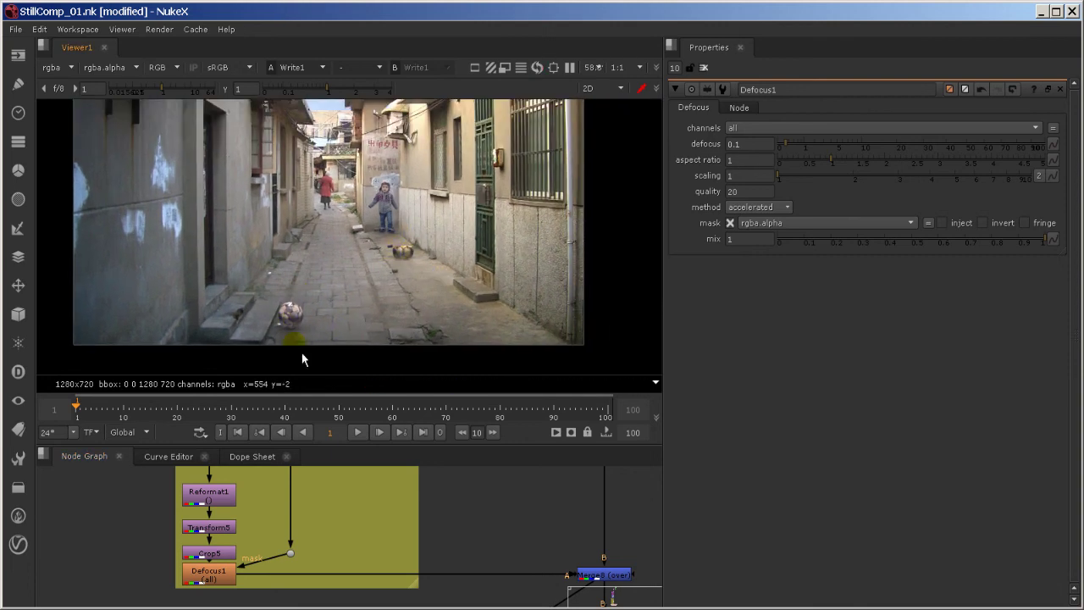
left_click(227, 576)
key("d")
key("d")
key("d")
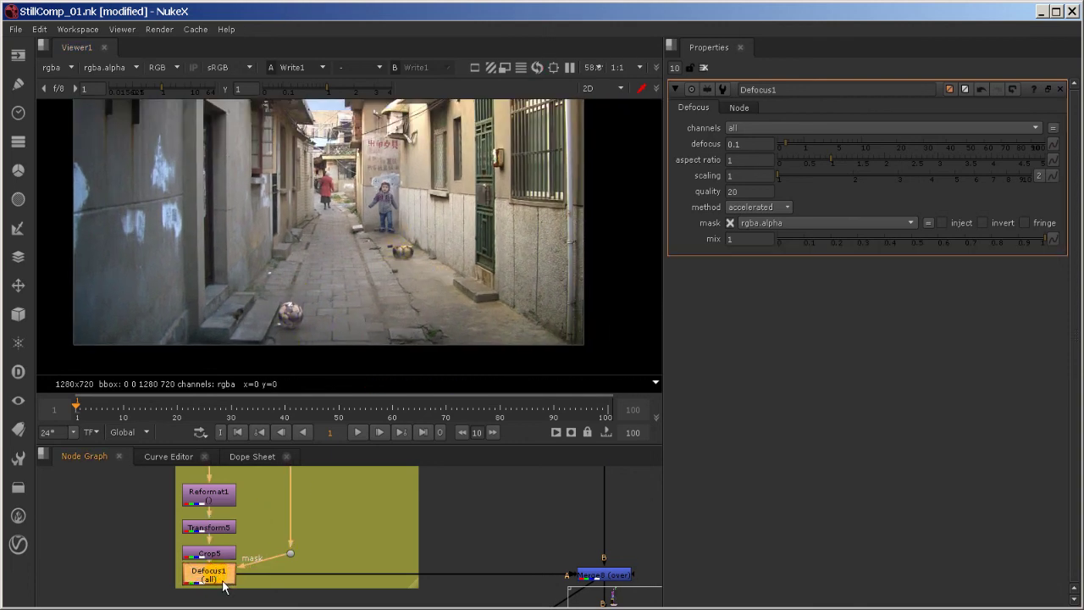
key("d")
Render the finished composite from the Write1 node to its TIFF output file
middle_click_drag(474, 566, 436, 526)
double_click(455, 506)
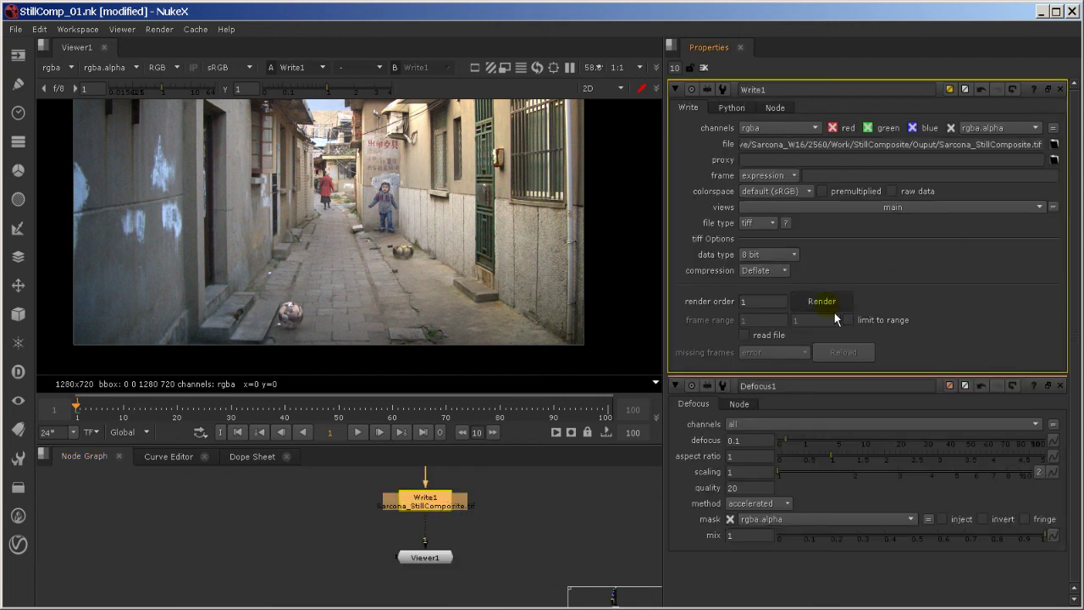
left_click(830, 307)
left_click(518, 337)
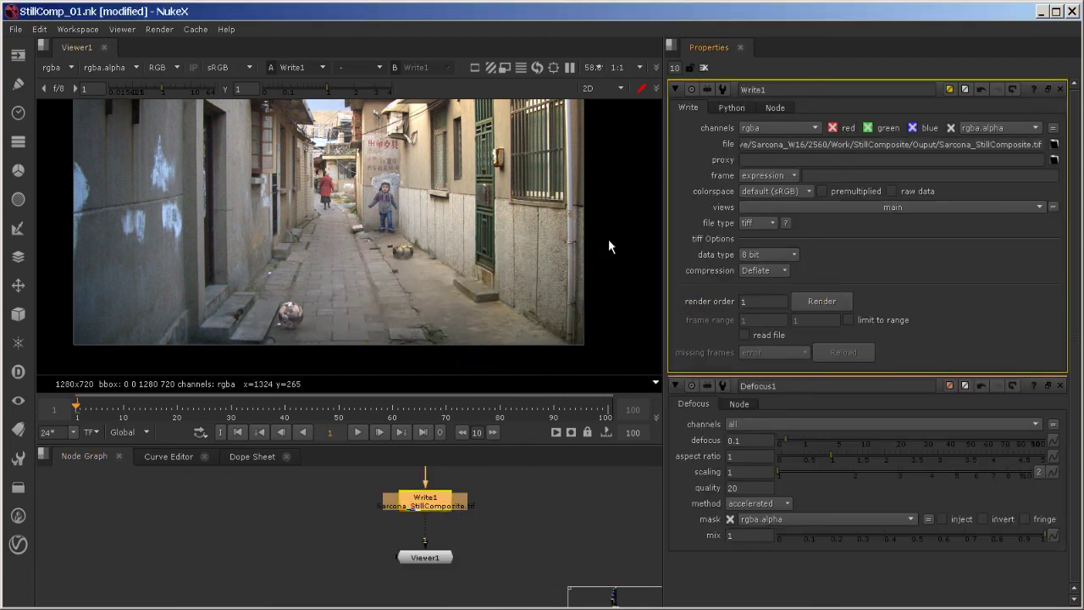
left_click(418, 205)
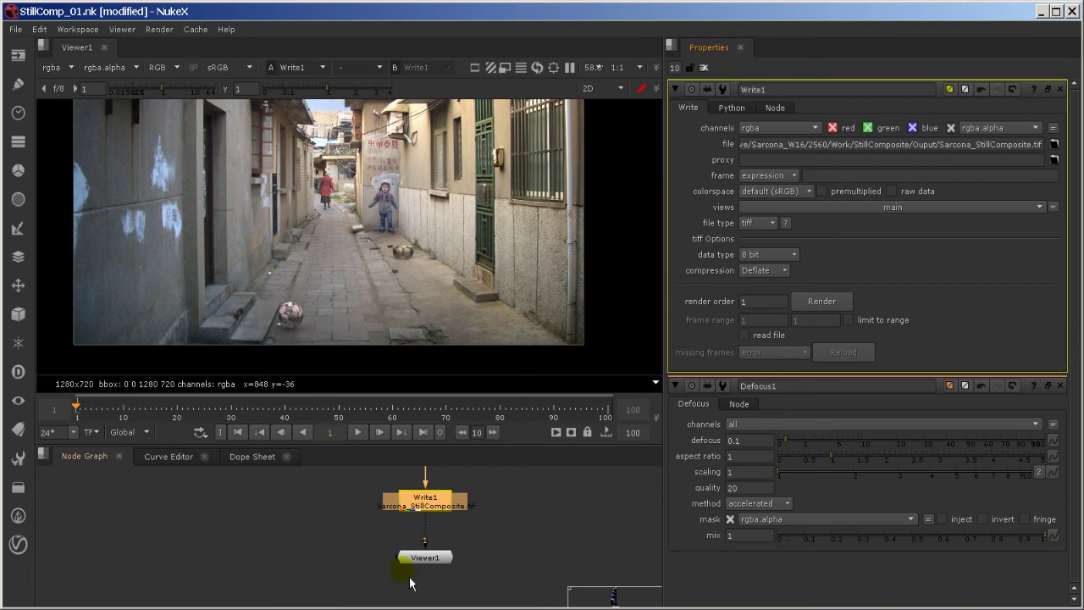
left_click(608, 512)
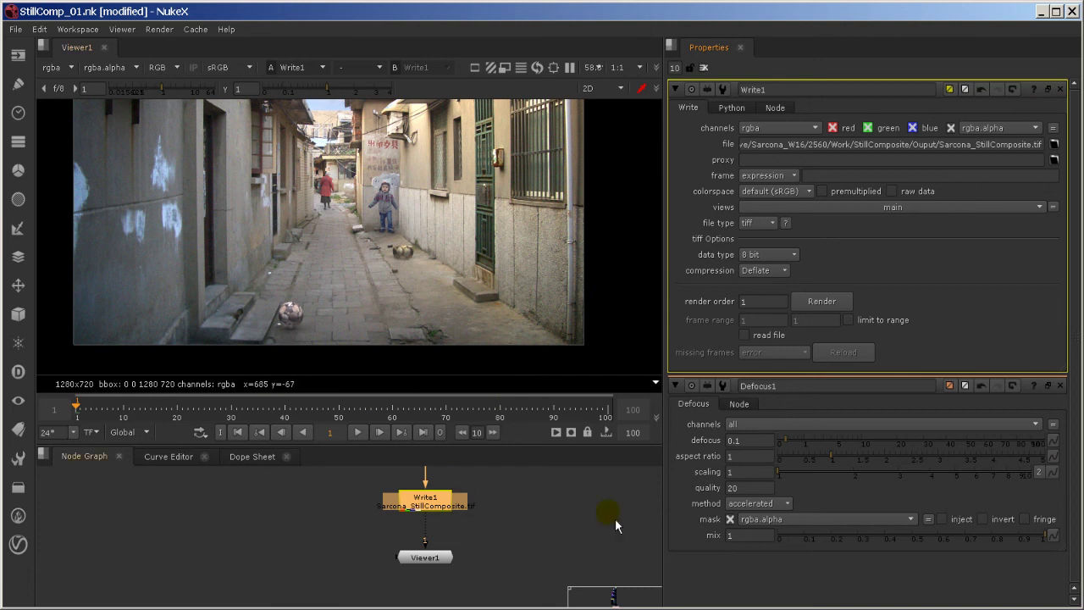
Clear the node selection and examine the whole alley composite in the viewer, including both soccer balls
left_click(527, 503)
left_click(348, 307)
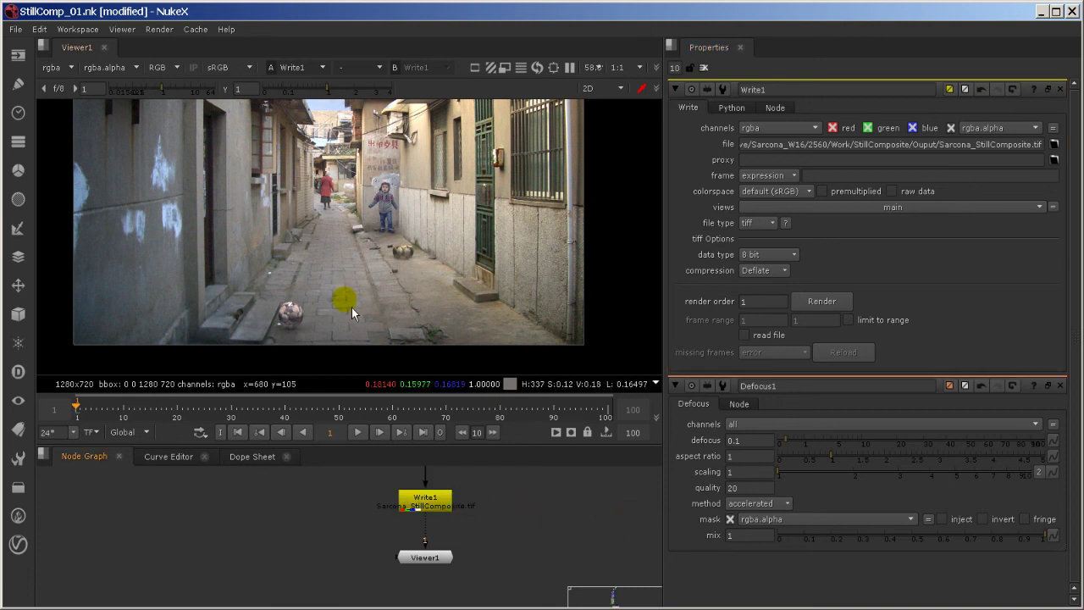
left_click(616, 534)
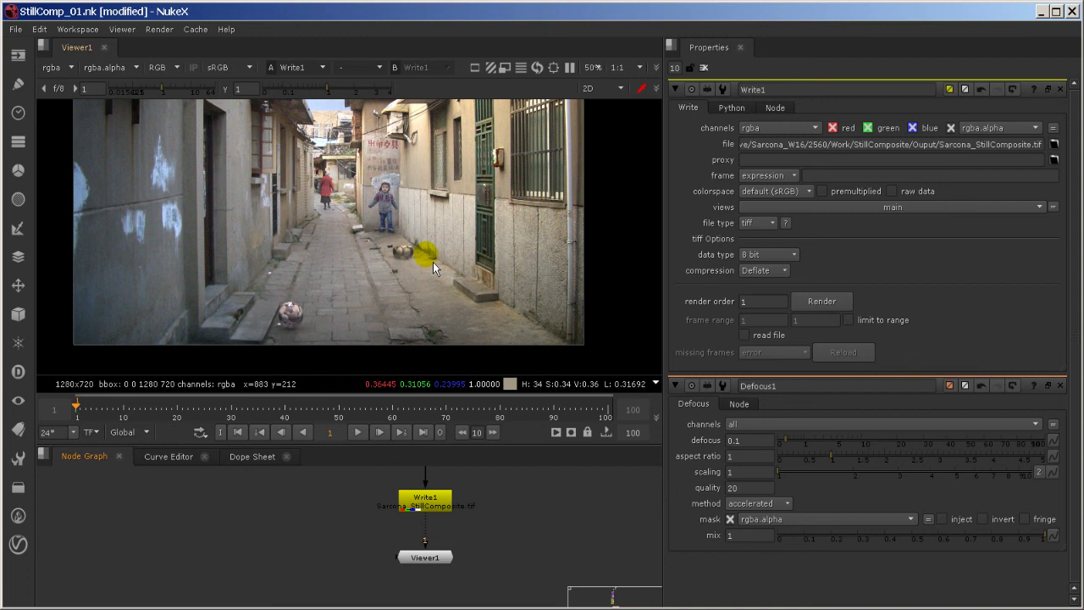
scroll(428, 230, "down", 2)
middle_click_drag(432, 225, 429, 268)
scroll(429, 263, "down", 1)
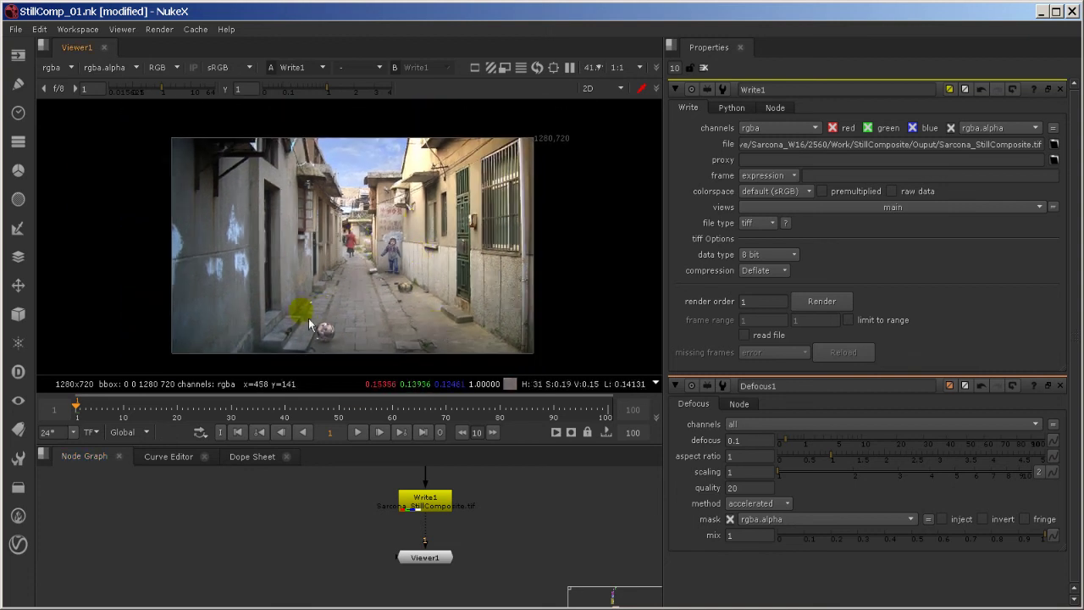
Enlarge the node graph, shift Roto7 slightly closer to level with Merge9, and select both nodes together
key("space")
middle_click_drag(441, 260, 473, 574)
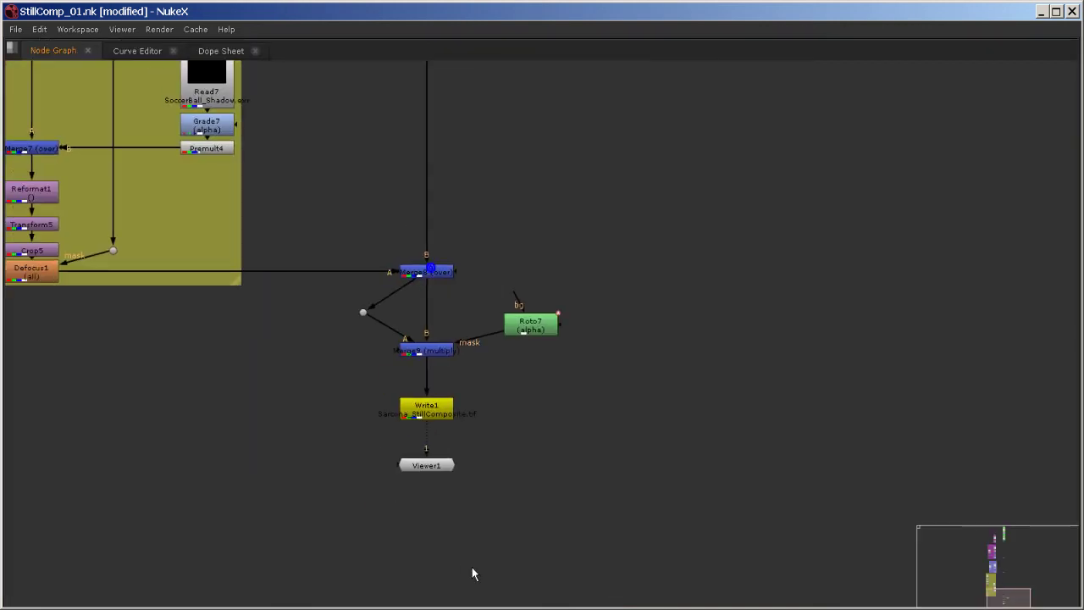
left_click_drag(525, 337, 532, 345)
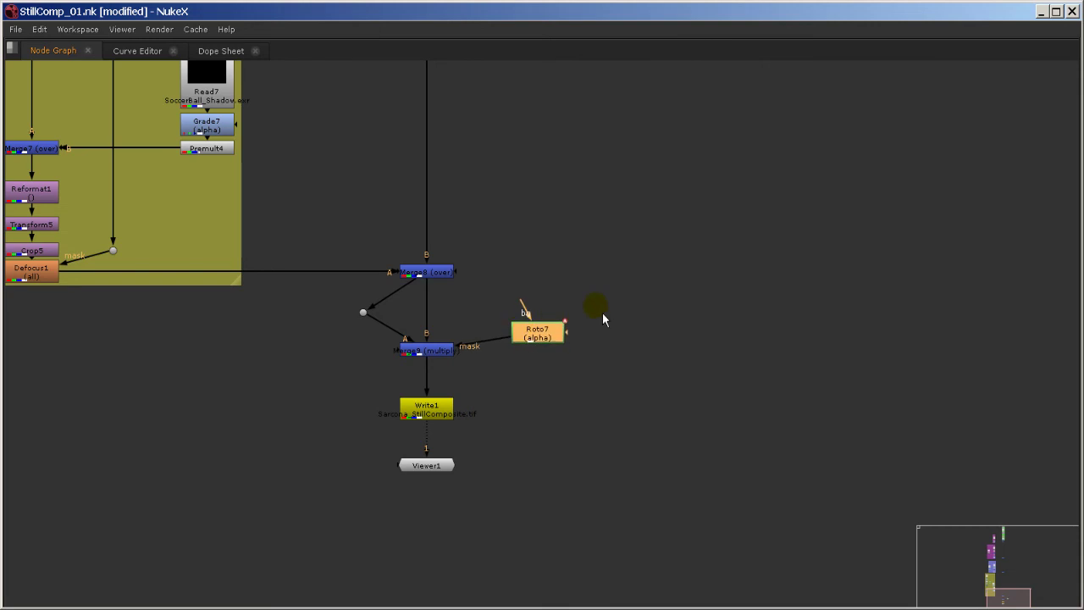
left_click_drag(595, 306, 385, 372)
left_click(397, 358)
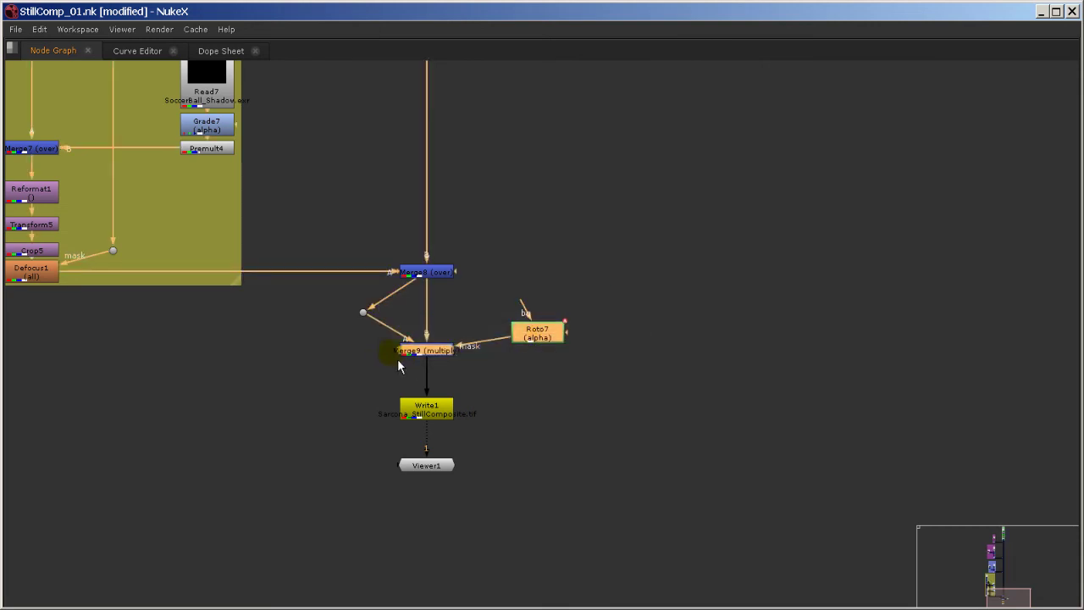
Review the node tree from the 3D Integration group up through the character groups and back down to Write1 and Viewer1
middle_click_drag(307, 349, 667, 473)
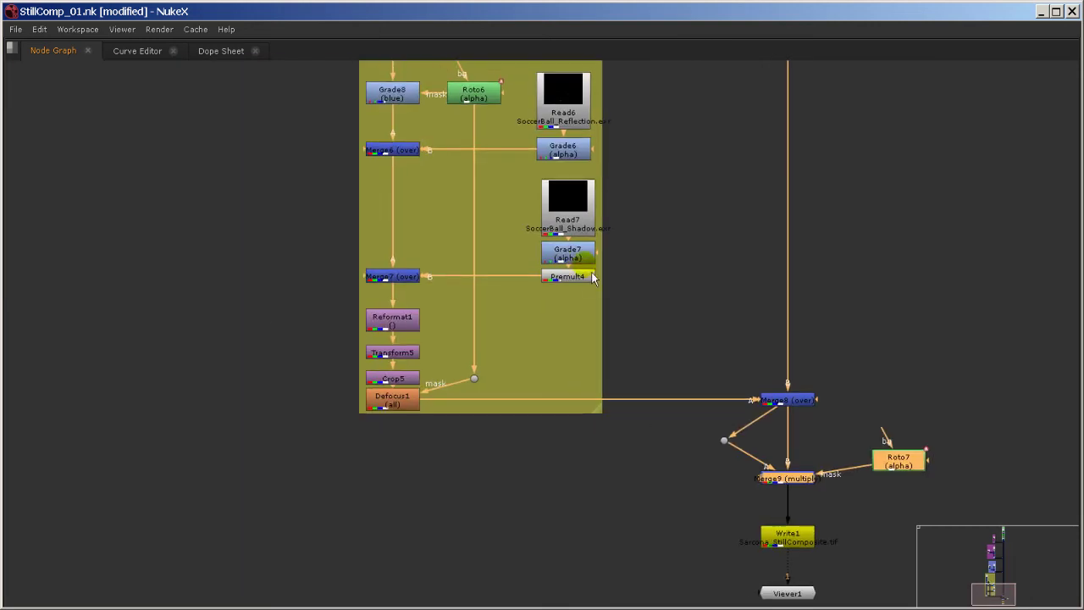
middle_click_drag(630, 277, 597, 331)
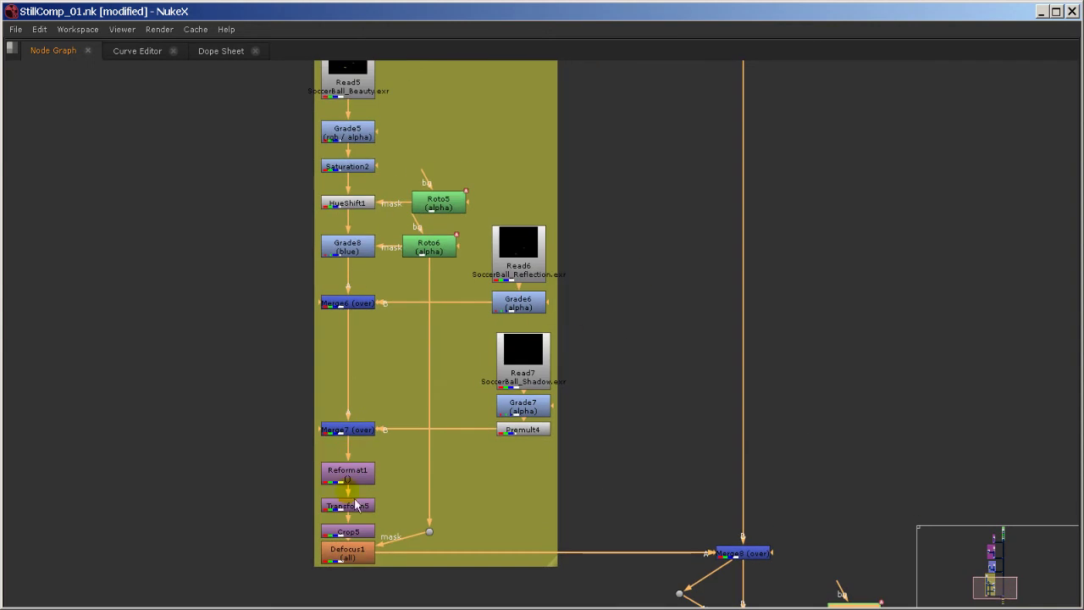
middle_click_drag(610, 286, 509, 439)
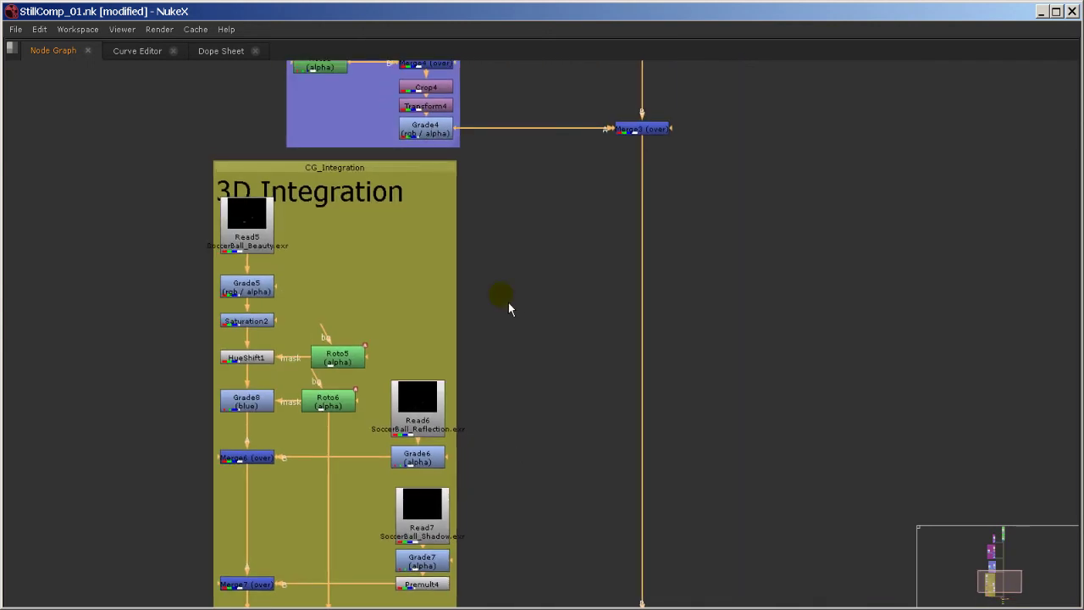
middle_click_drag(508, 302, 517, 510)
middle_click_drag(530, 401, 523, 535)
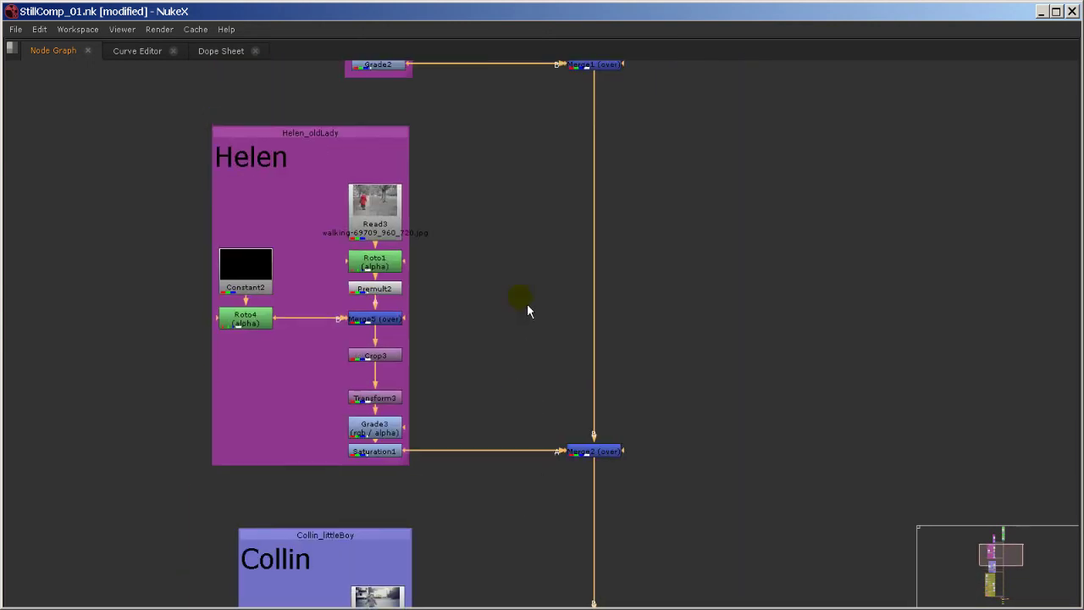
middle_click_drag(527, 312, 514, 518)
key("space")
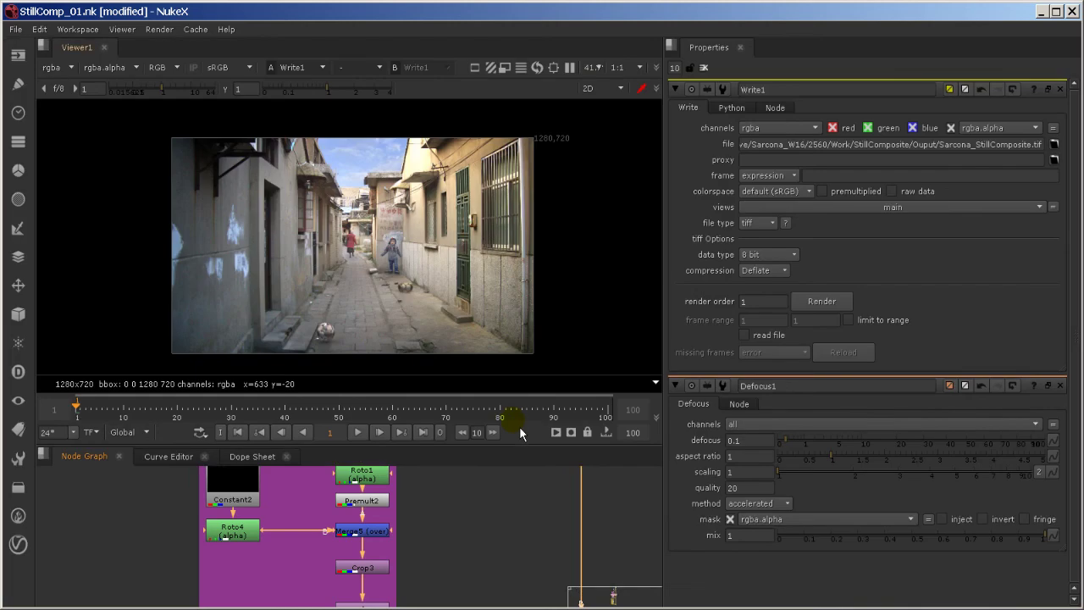
middle_click_drag(530, 572, 500, 443)
middle_click_drag(501, 519, 447, 360)
middle_click_drag(452, 542, 433, 399)
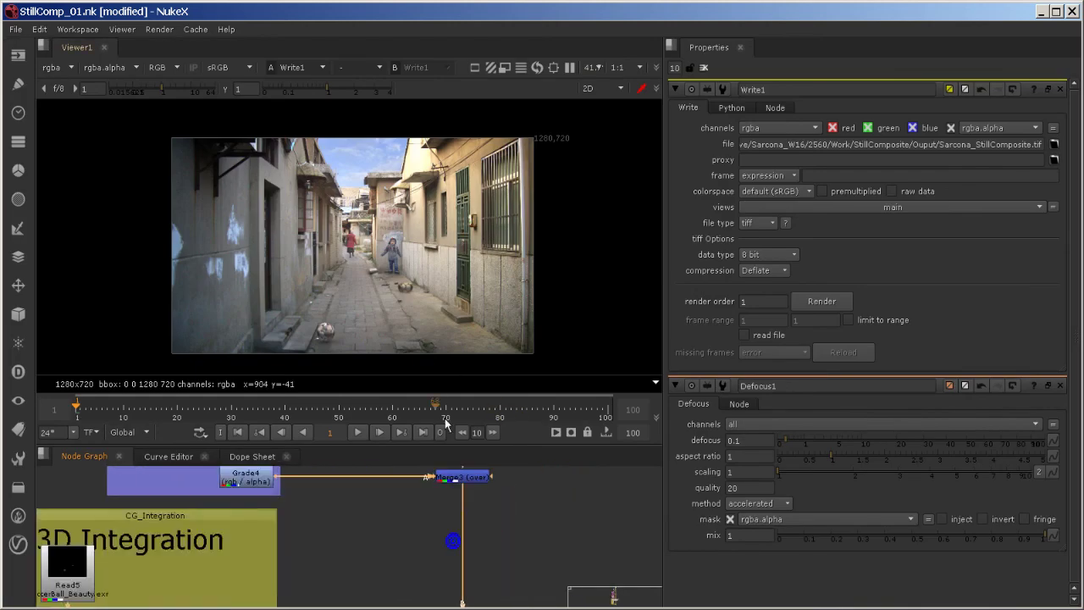
middle_click_drag(450, 509, 459, 309)
mouse_move(462, 545)
middle_mouse_down()
mouse_move(497, 383)
mouse_move(486, 581)
mouse_move(476, 536)
middle_mouse_up()
middle_click_drag(453, 576, 518, 562)
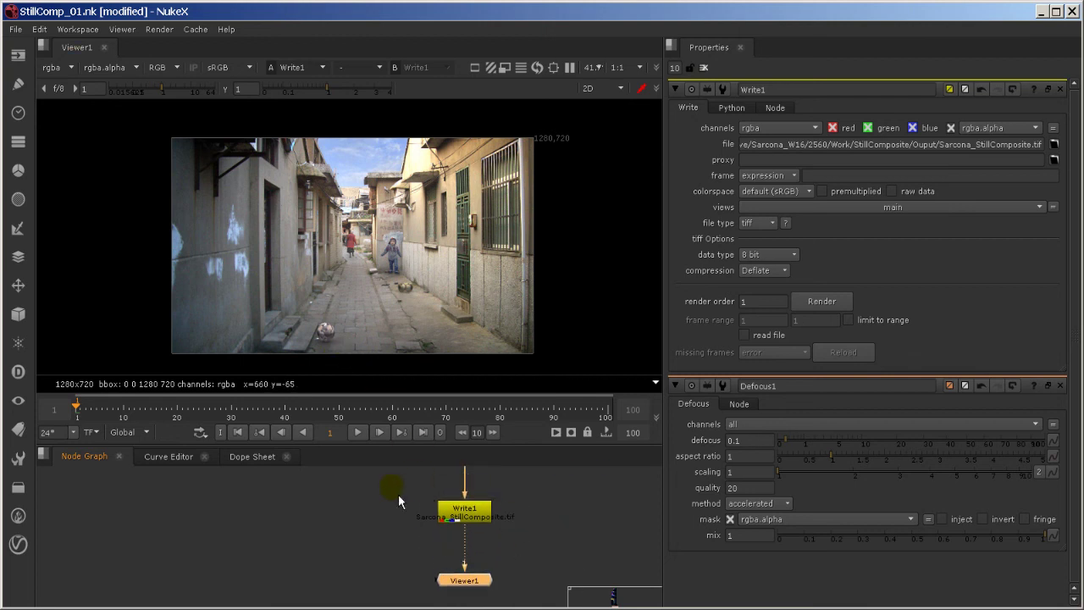
Inspect the composite at 100% around the boy, the woman in red and the painted marks on the alley wall
scroll(449, 233, "up", 5)
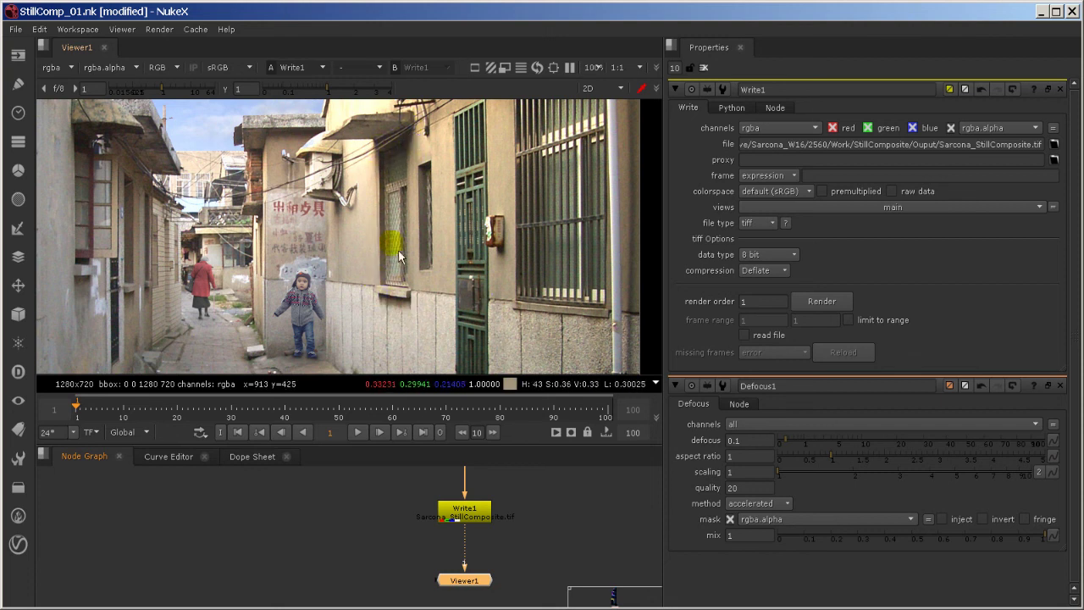
middle_click_drag(262, 210, 392, 199)
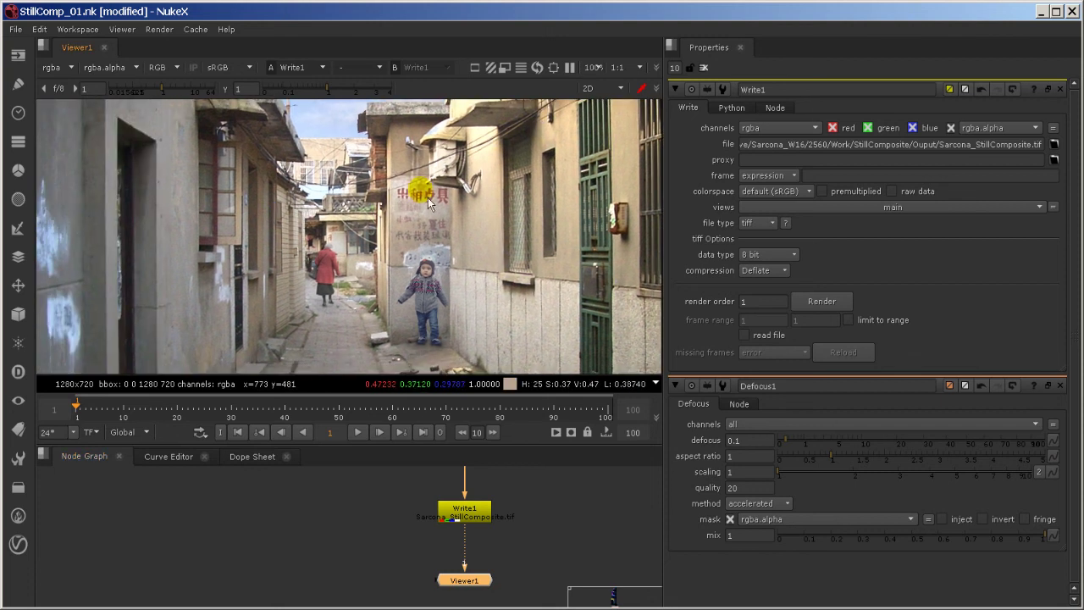
middle_click_drag(213, 223, 418, 177)
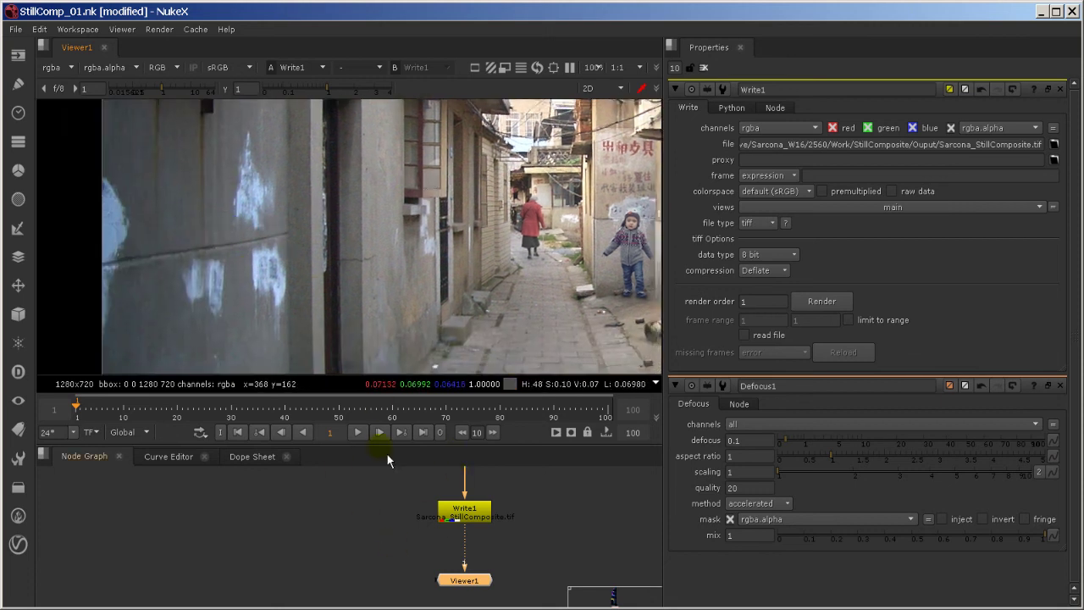
scroll(393, 486, "down", 2)
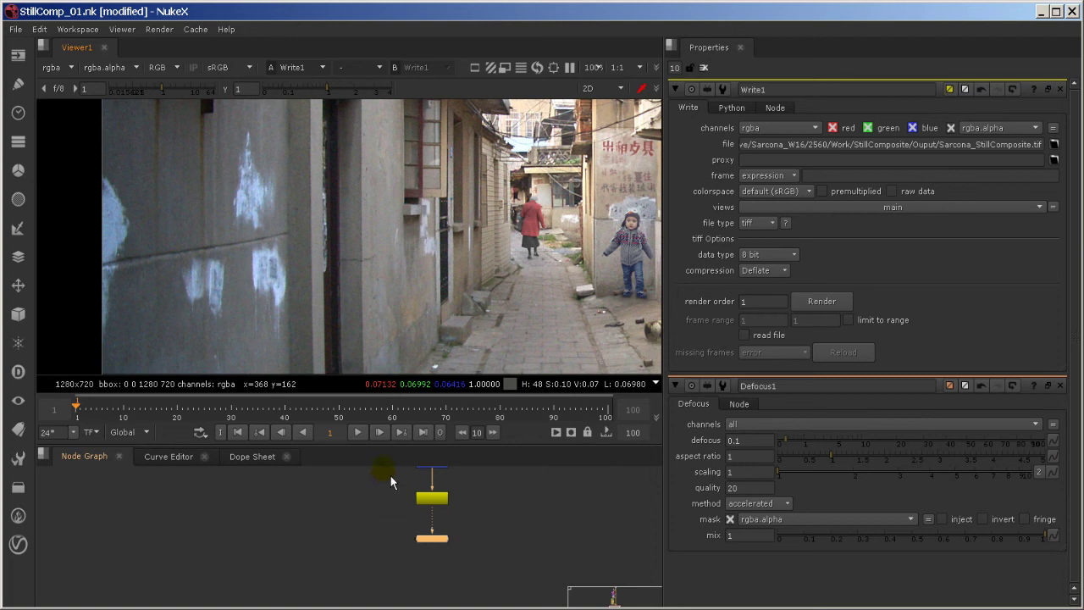